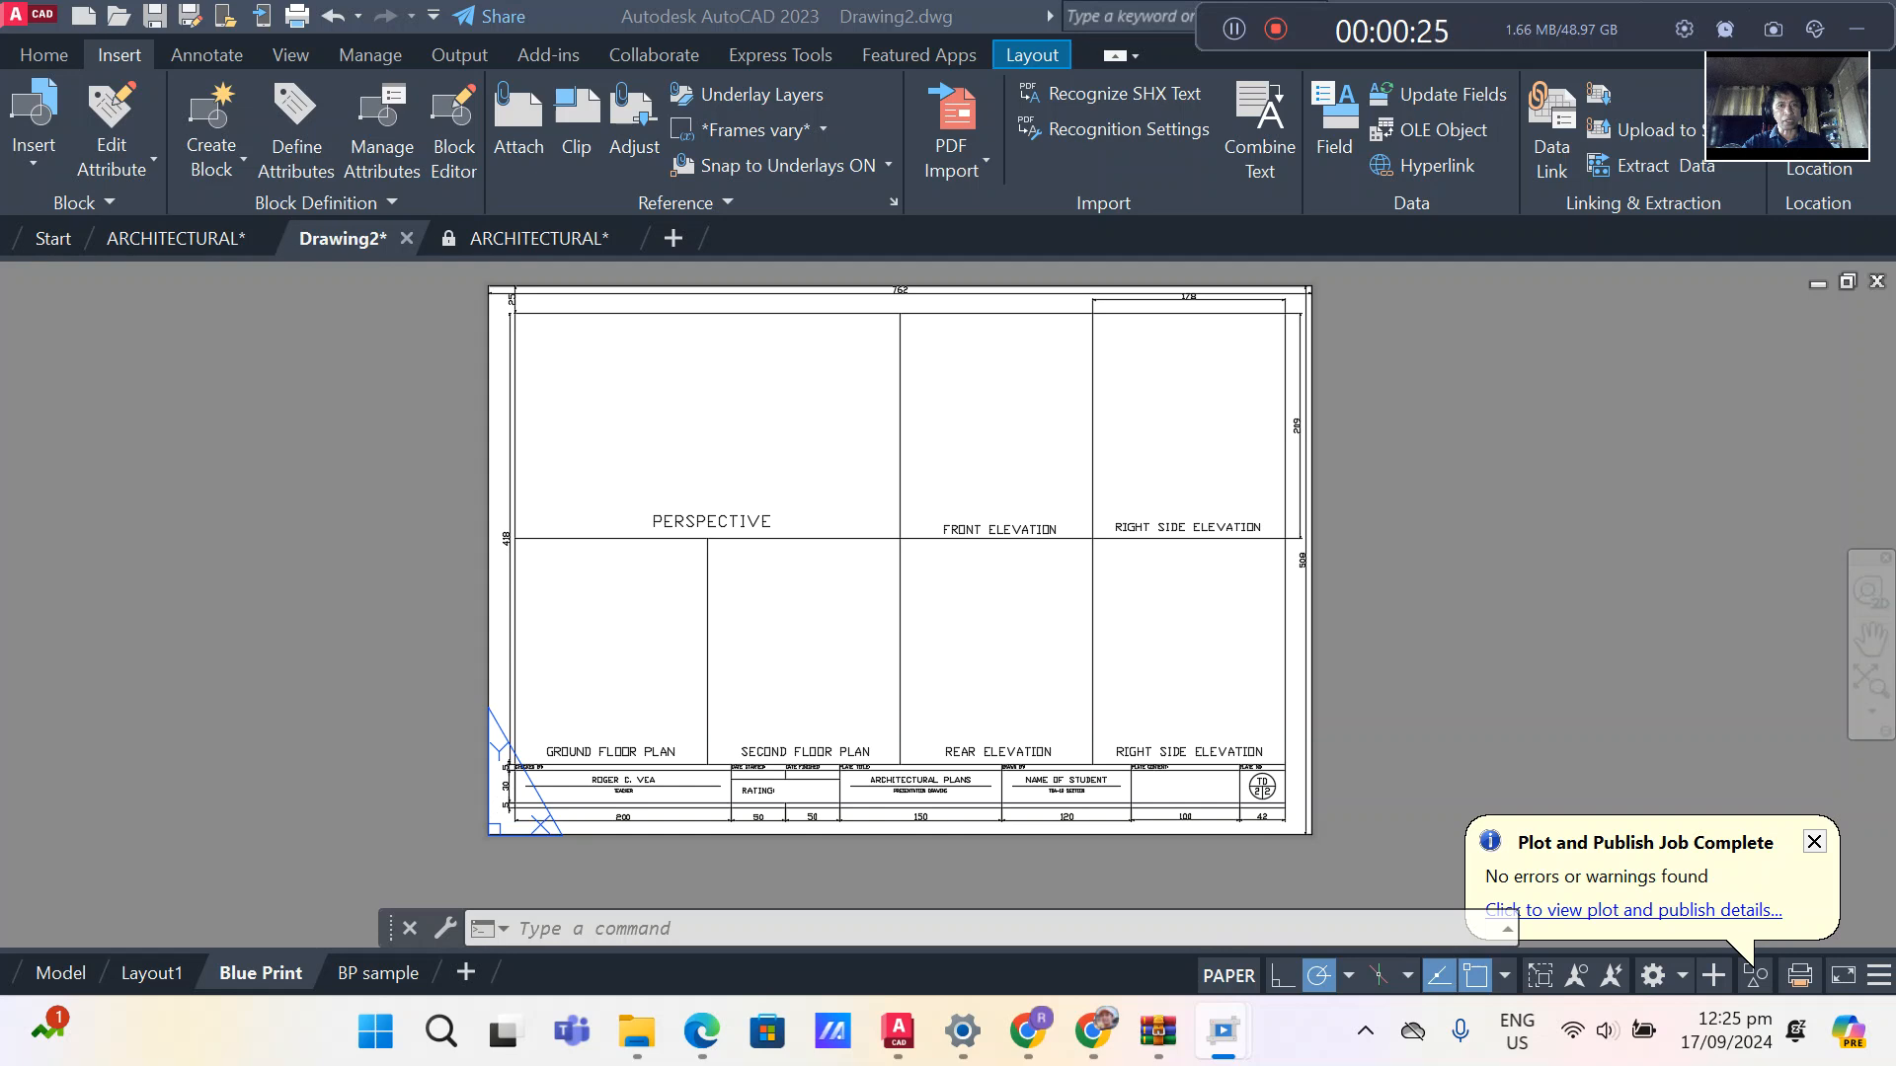
# Examine the Blue Print layout's overall dimensions, view compartments and title block spacing.
pyautogui.scroll(3, 849, 306)
pyautogui.scroll(-1, 867, 402)
pyautogui.scroll(4, 940, 311)
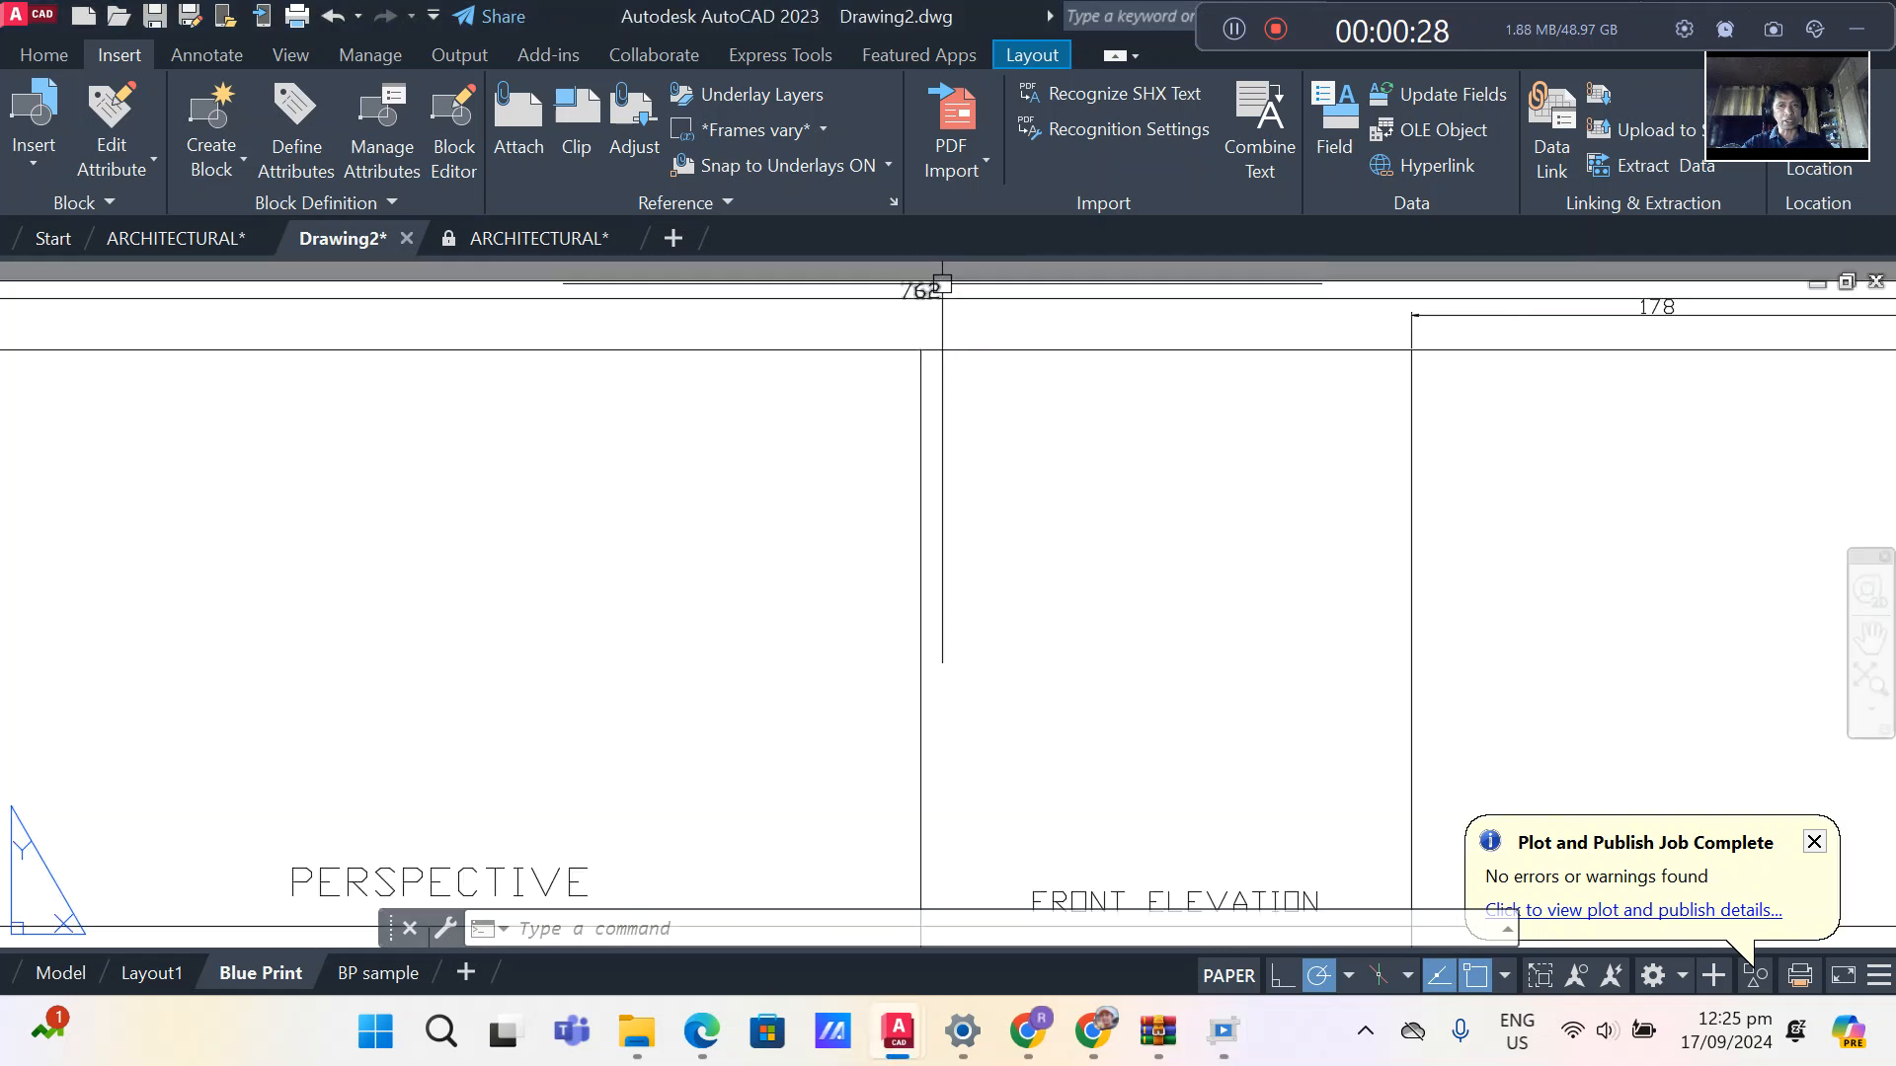
pyautogui.scroll(-5, 939, 331)
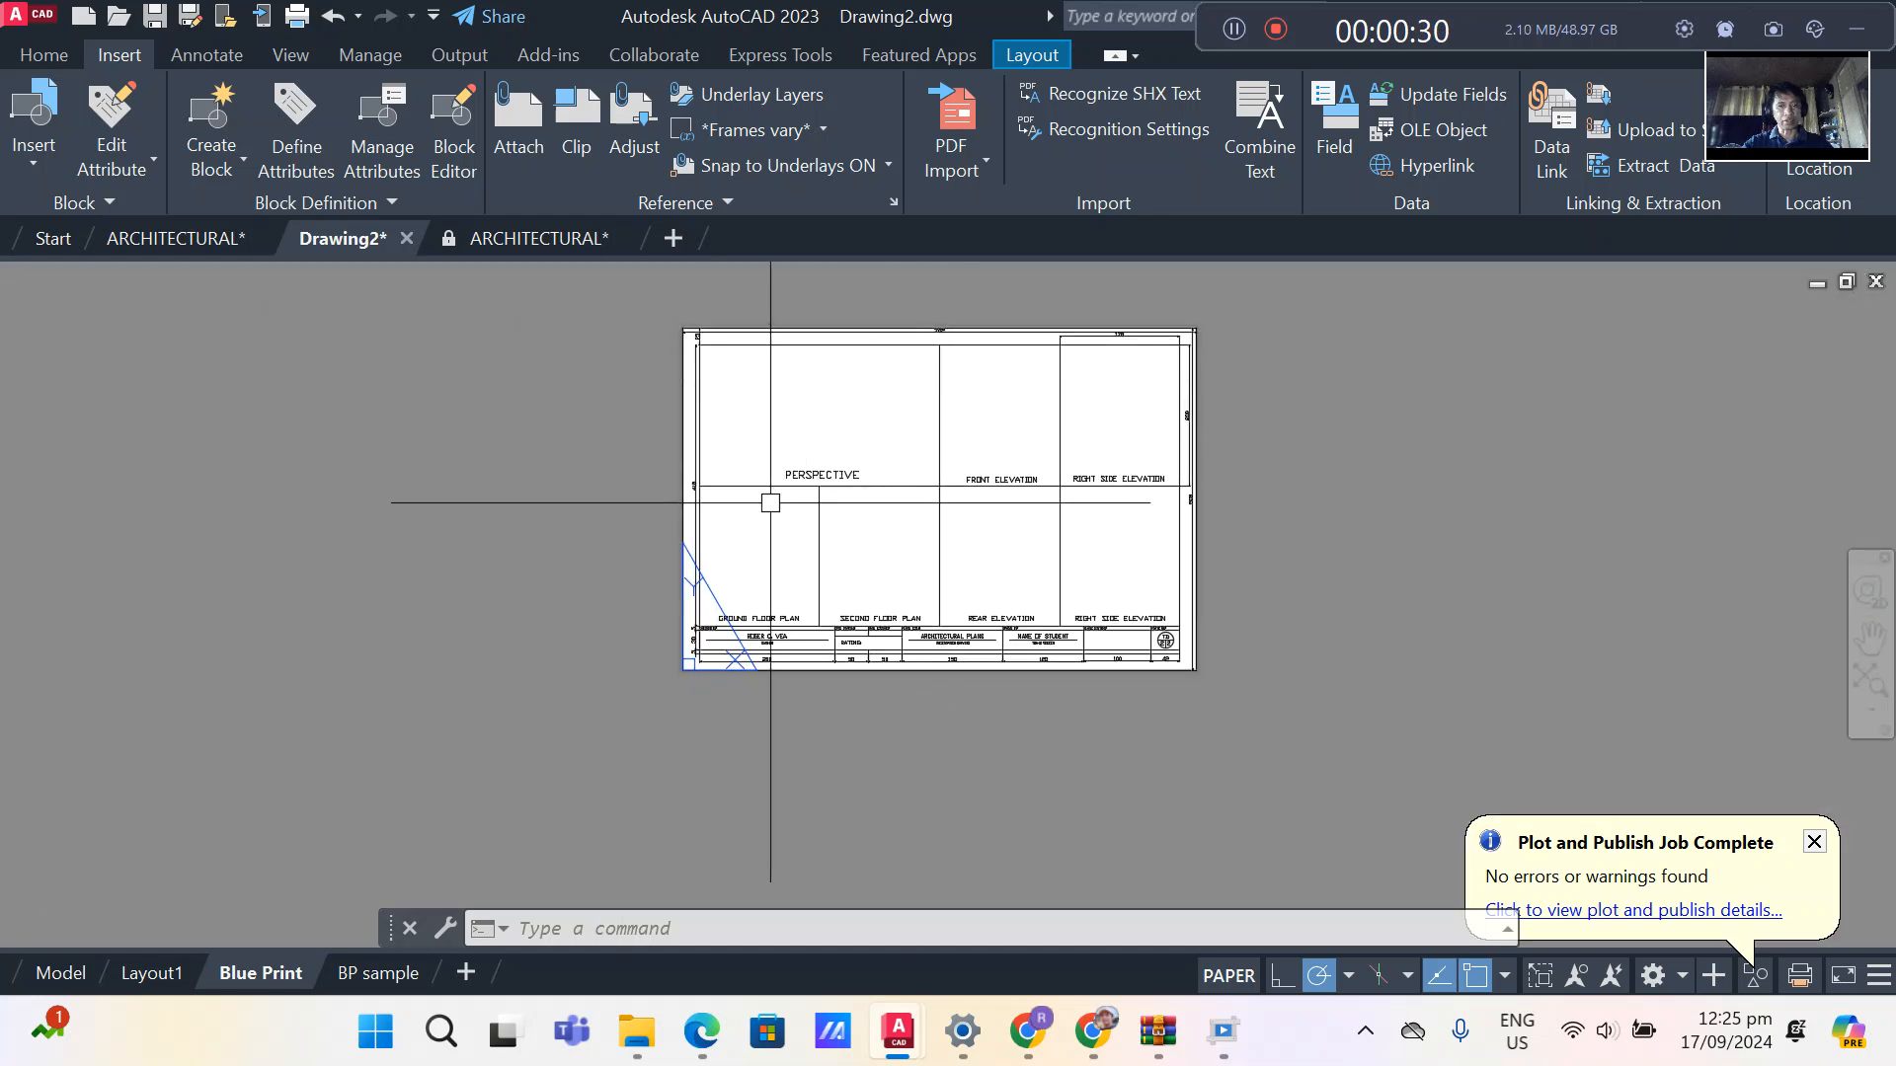
pyautogui.scroll(4, 644, 500)
pyautogui.scroll(1, 631, 492)
pyautogui.scroll(-4, 607, 415)
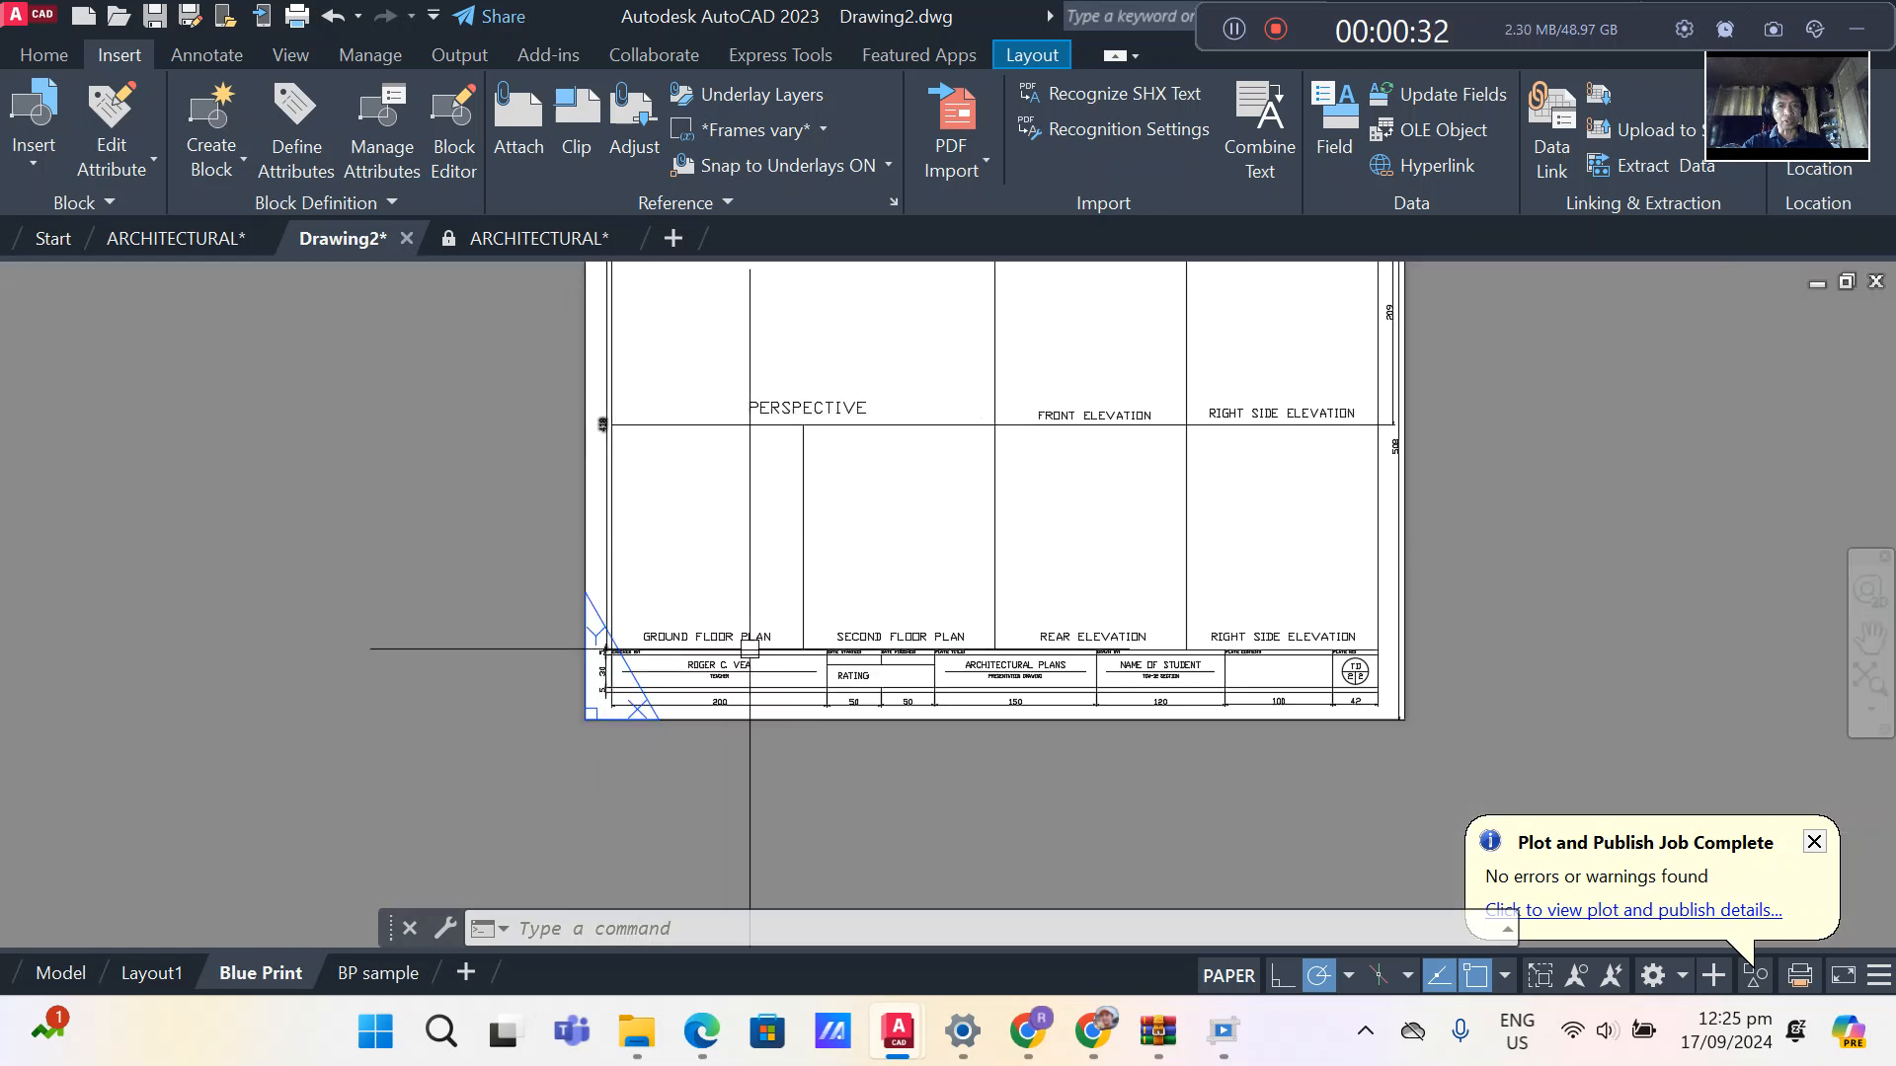
pyautogui.scroll(4, 692, 731)
pyautogui.scroll(2, 696, 681)
pyautogui.scroll(-4, 701, 578)
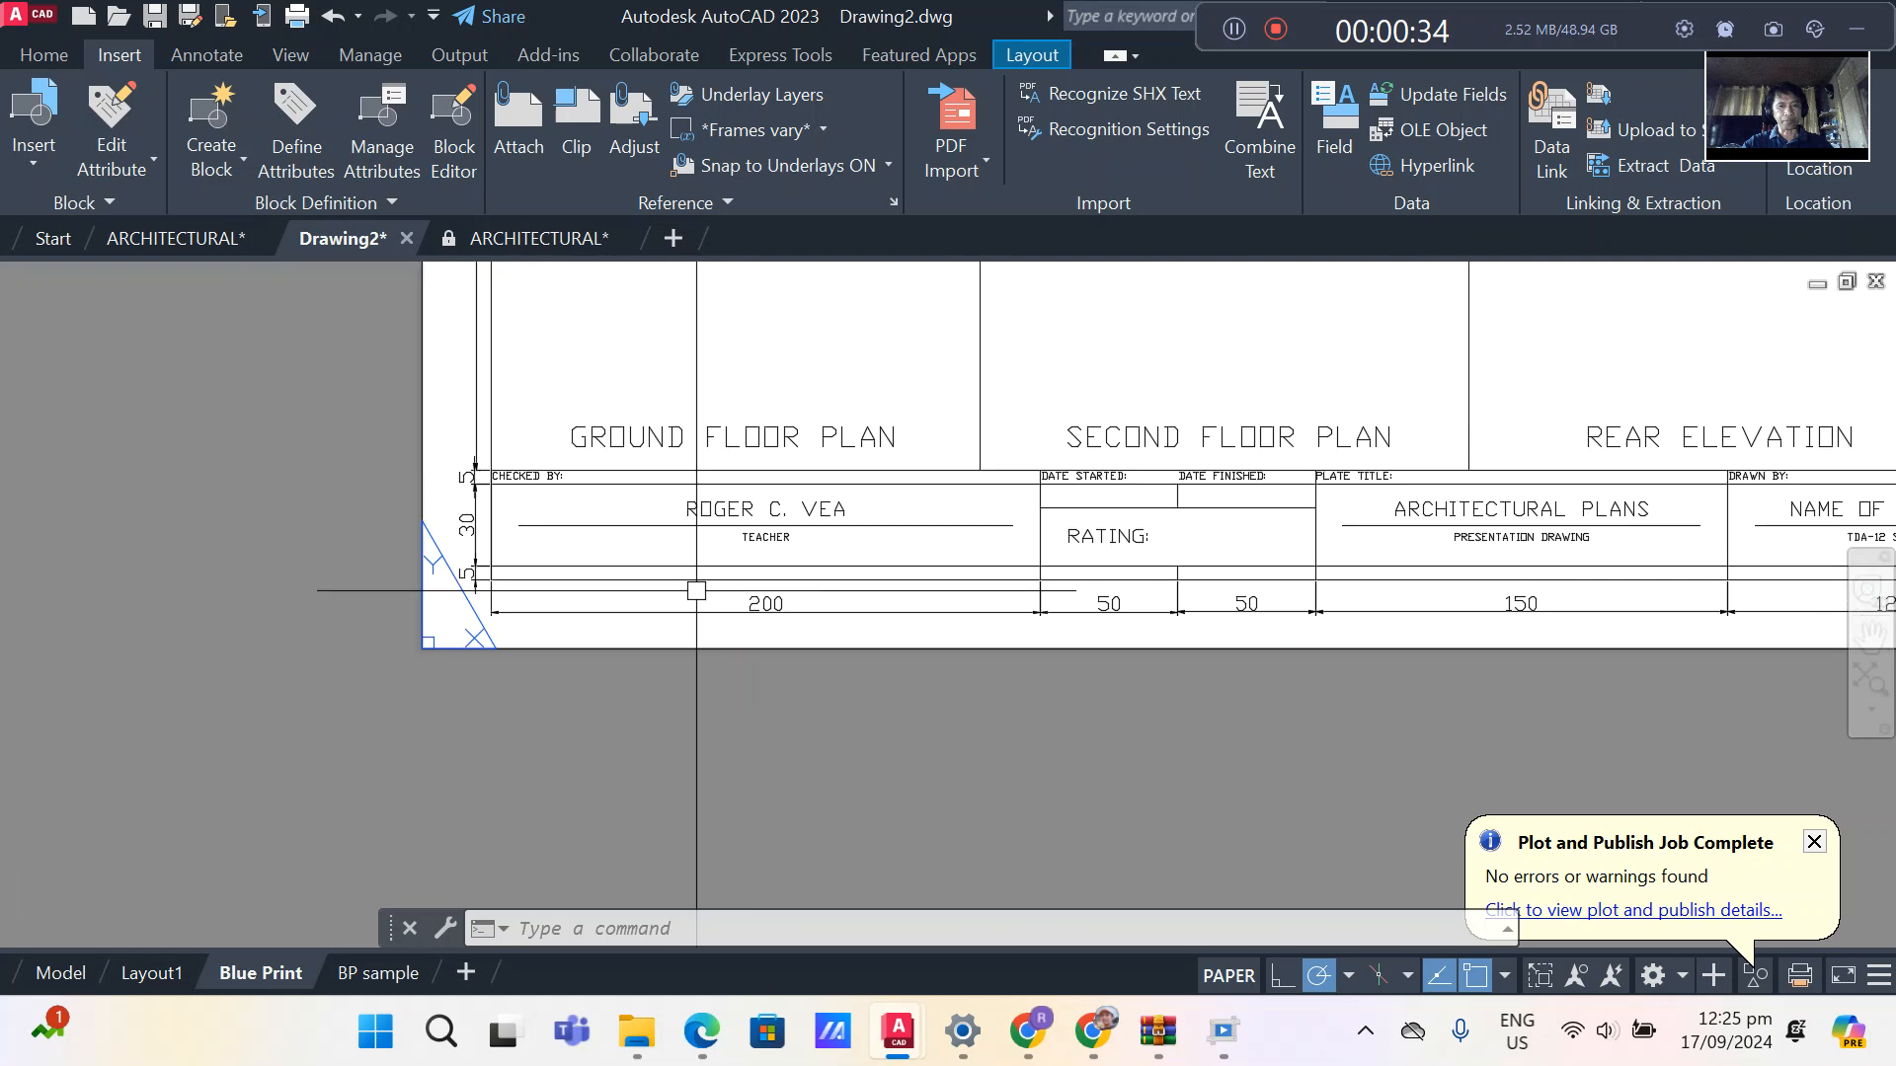
pyautogui.moveTo(897, 563); pyautogui.dragTo(695, 712, button='middle')
pyautogui.moveTo(1346, 593); pyautogui.dragTo(1209, 725, button='middle')
pyautogui.scroll(-2, 1152, 669)
pyautogui.scroll(2, 1079, 517)
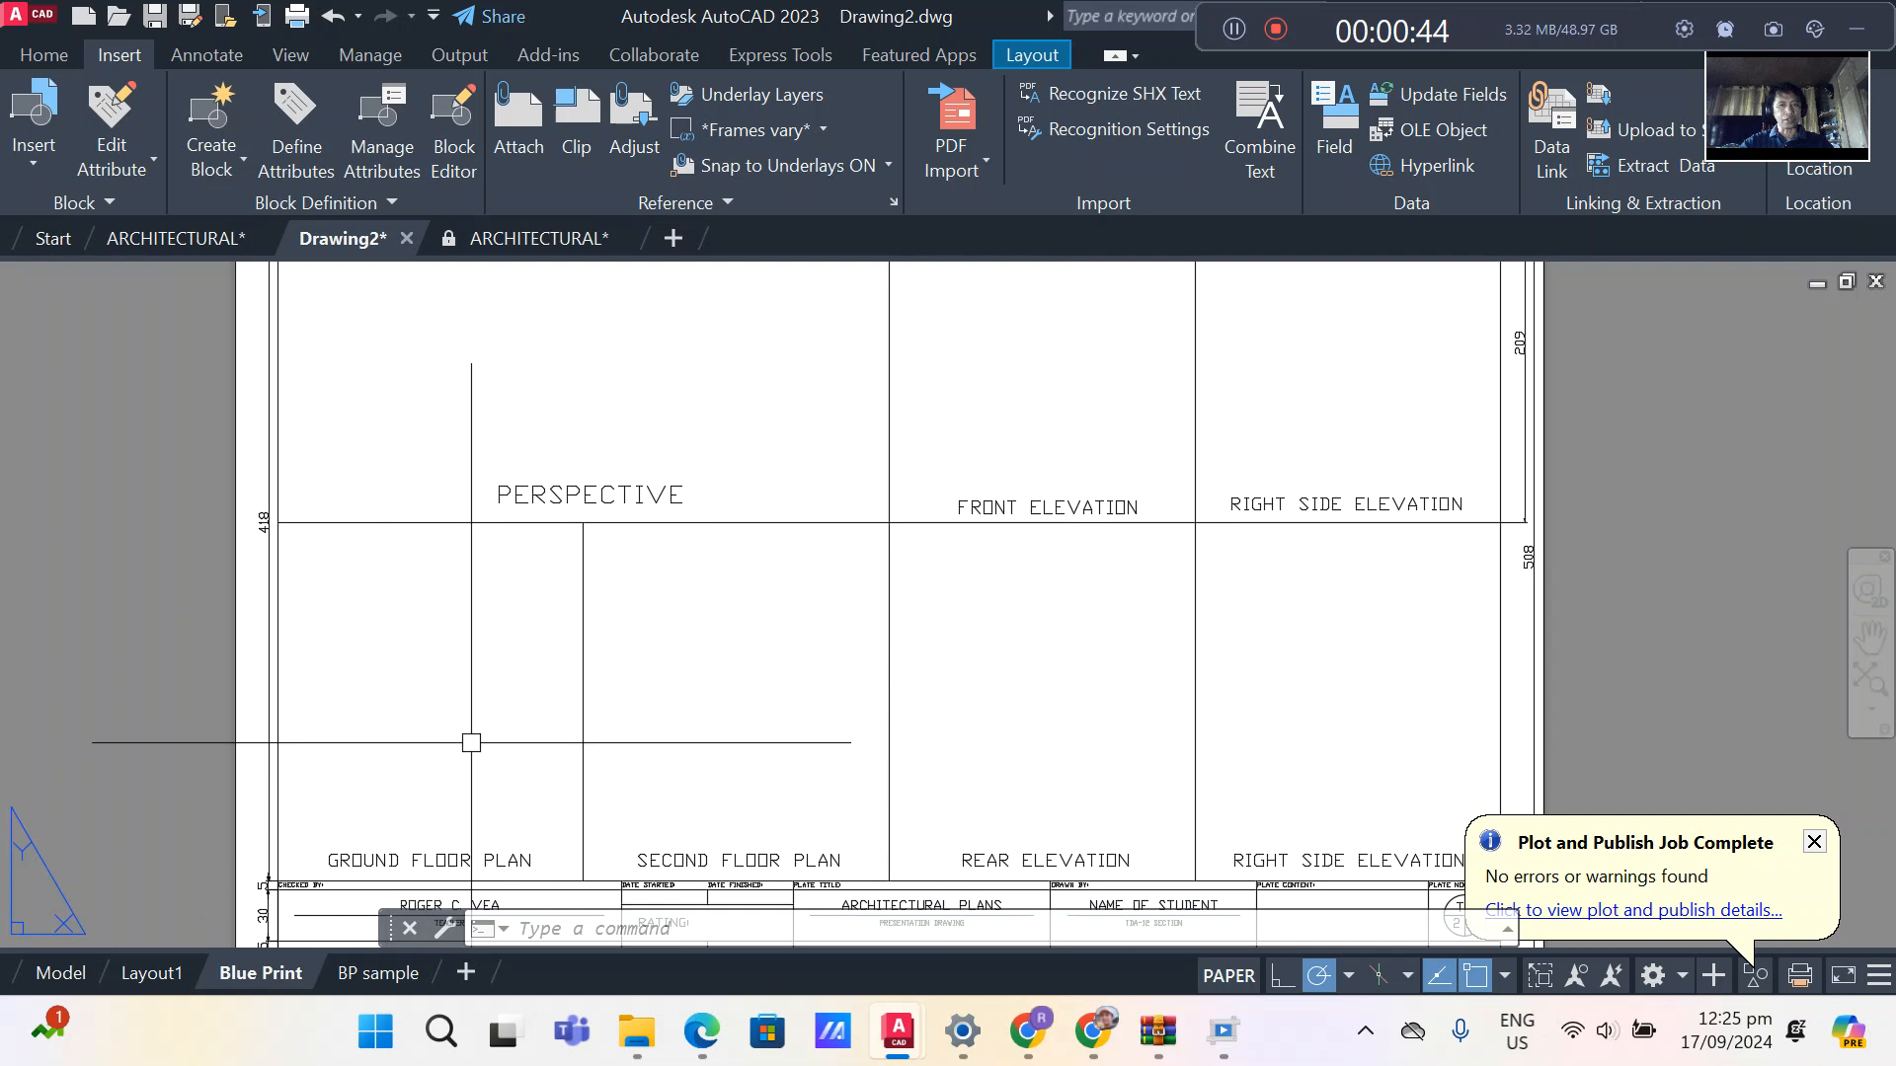
pyautogui.moveTo(735, 667); pyautogui.dragTo(805, 676, button='middle')
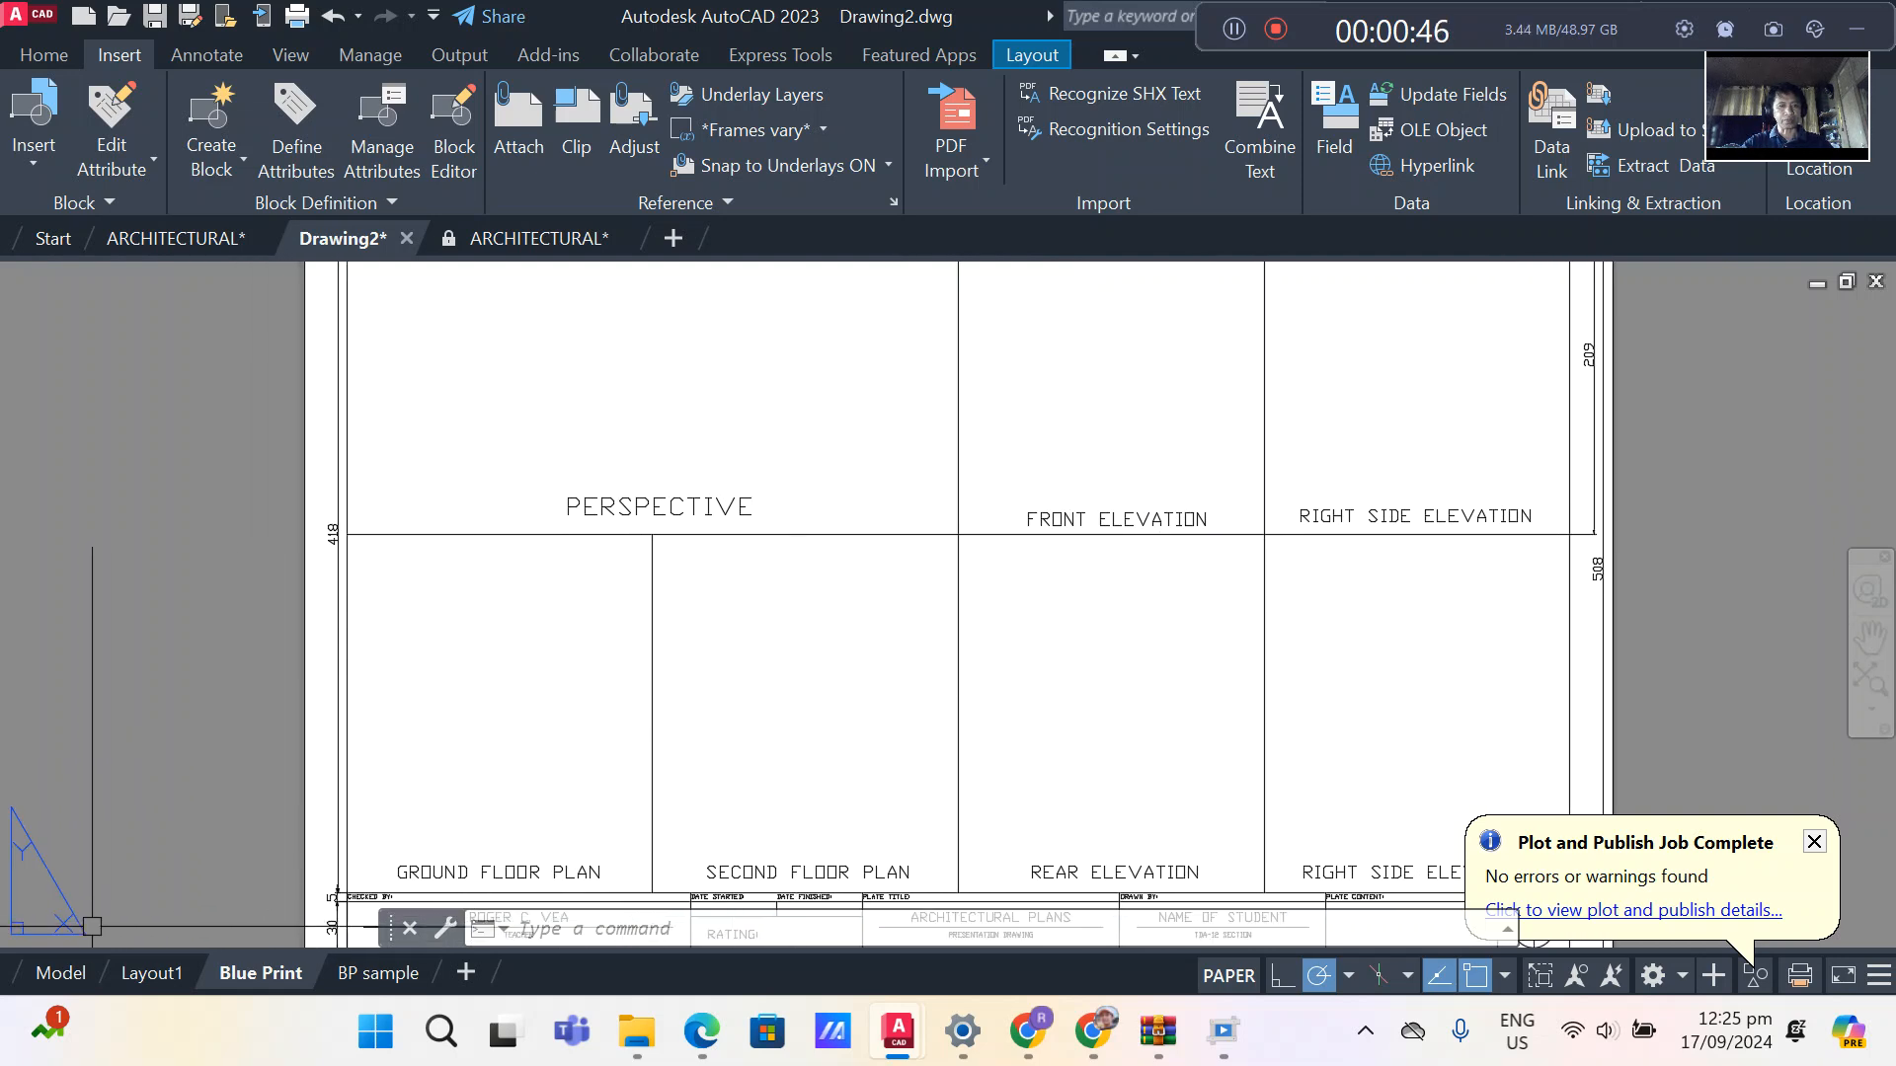
# Switch to model space and rename Layout1 as Blue PRint AP.
pyautogui.click(61, 973)
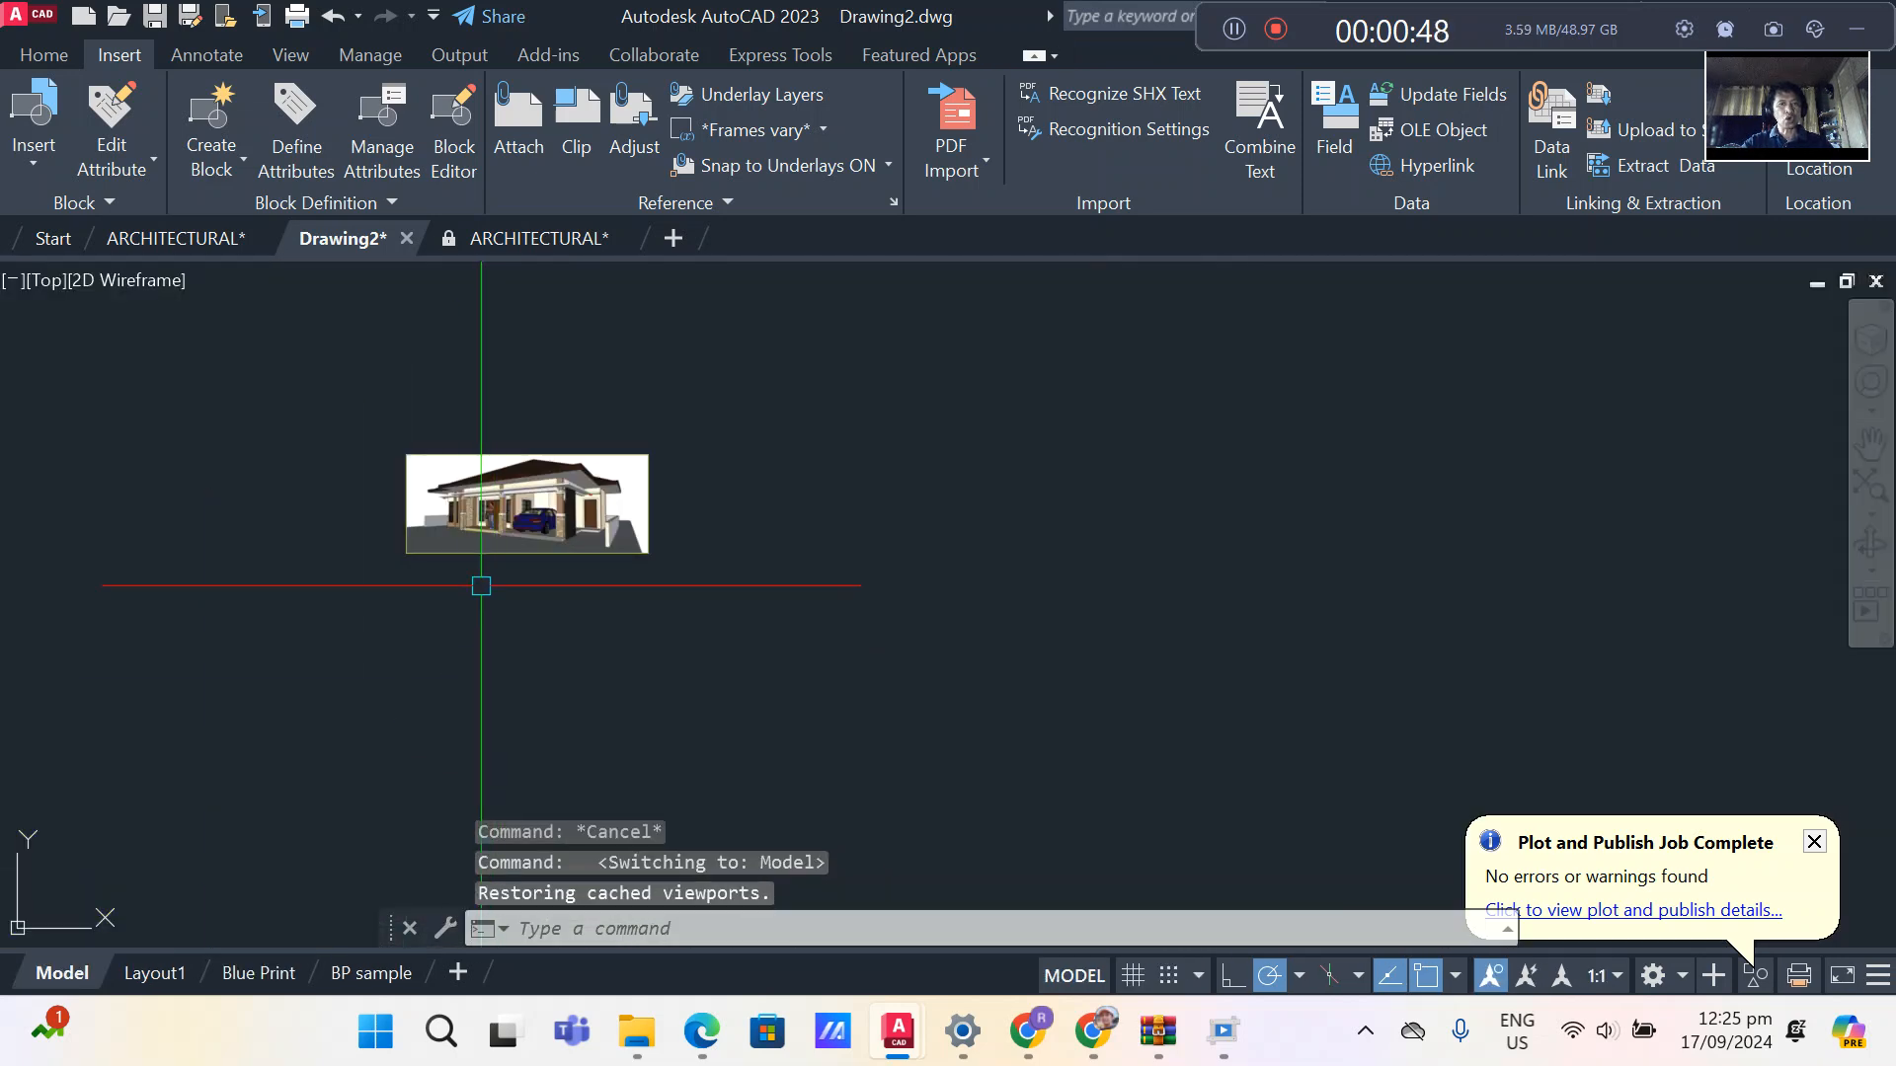
pyautogui.scroll(2, 540, 456)
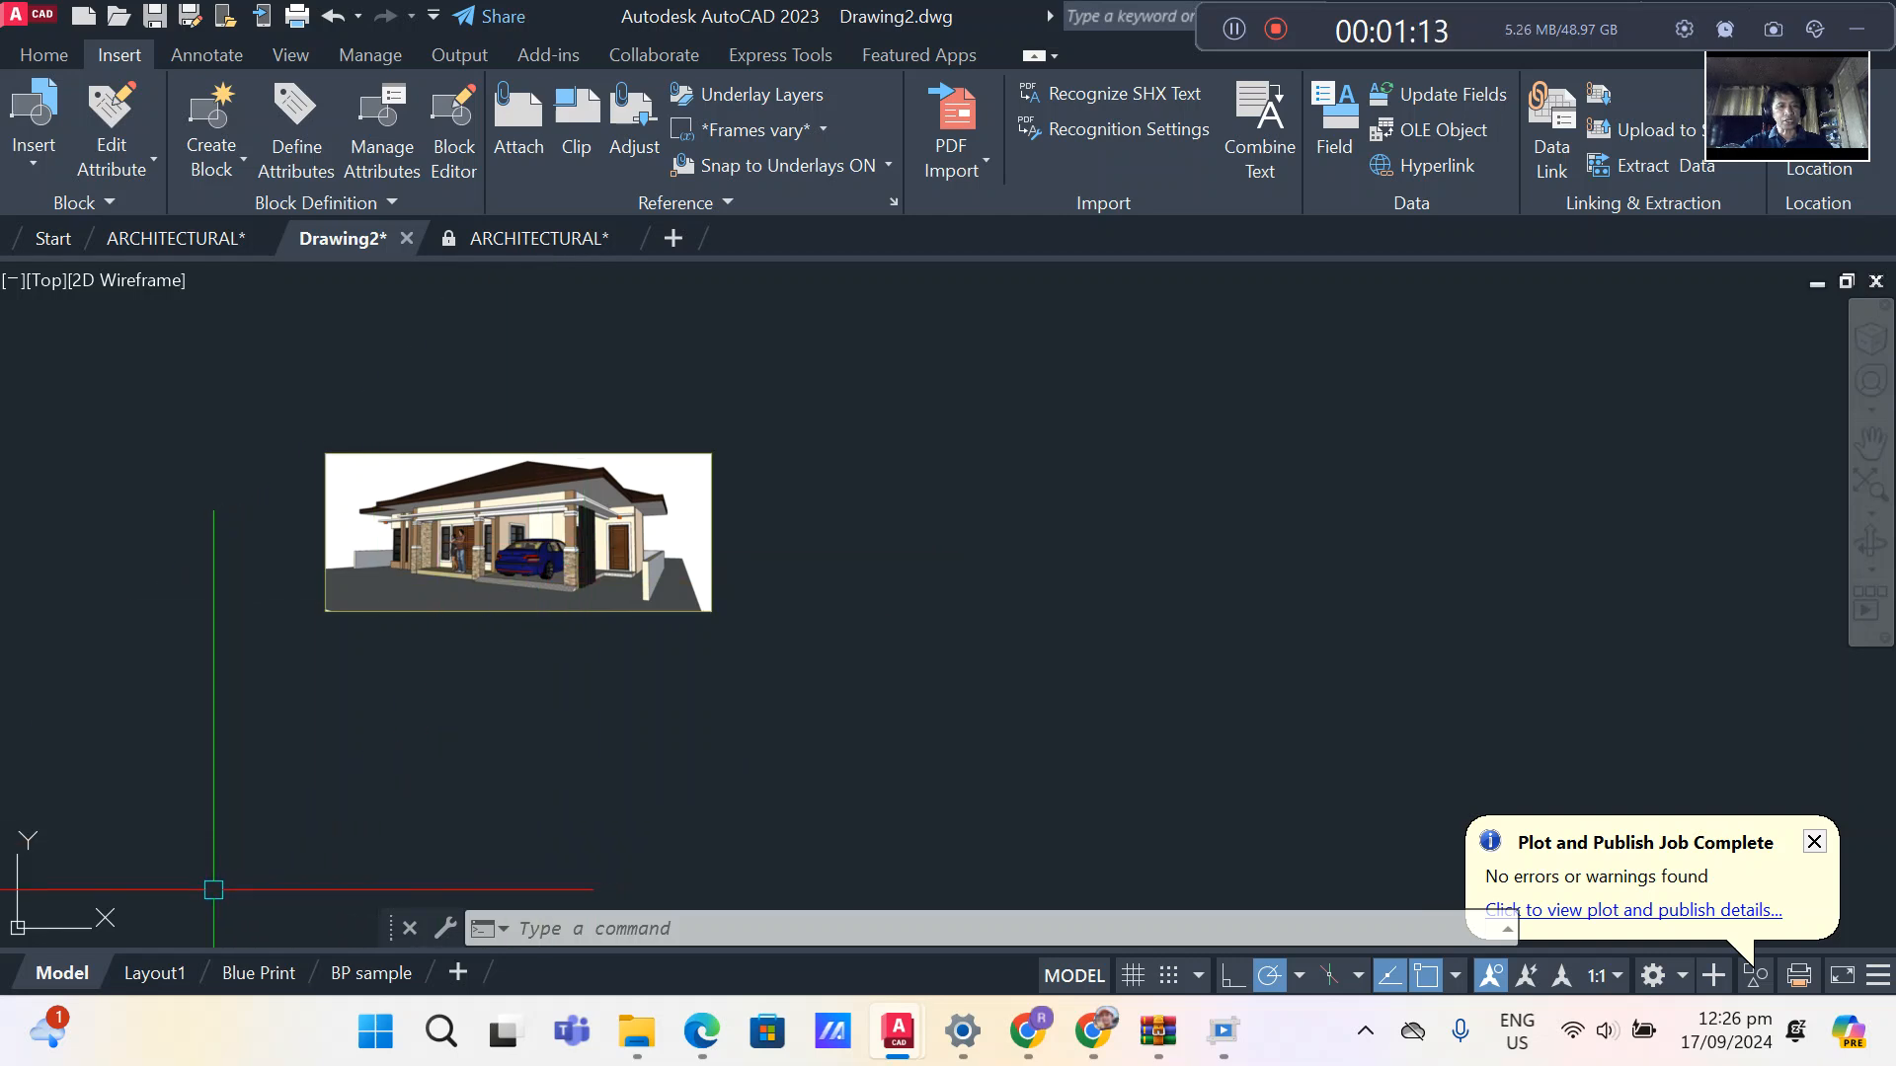
pyautogui.moveTo(155, 973)
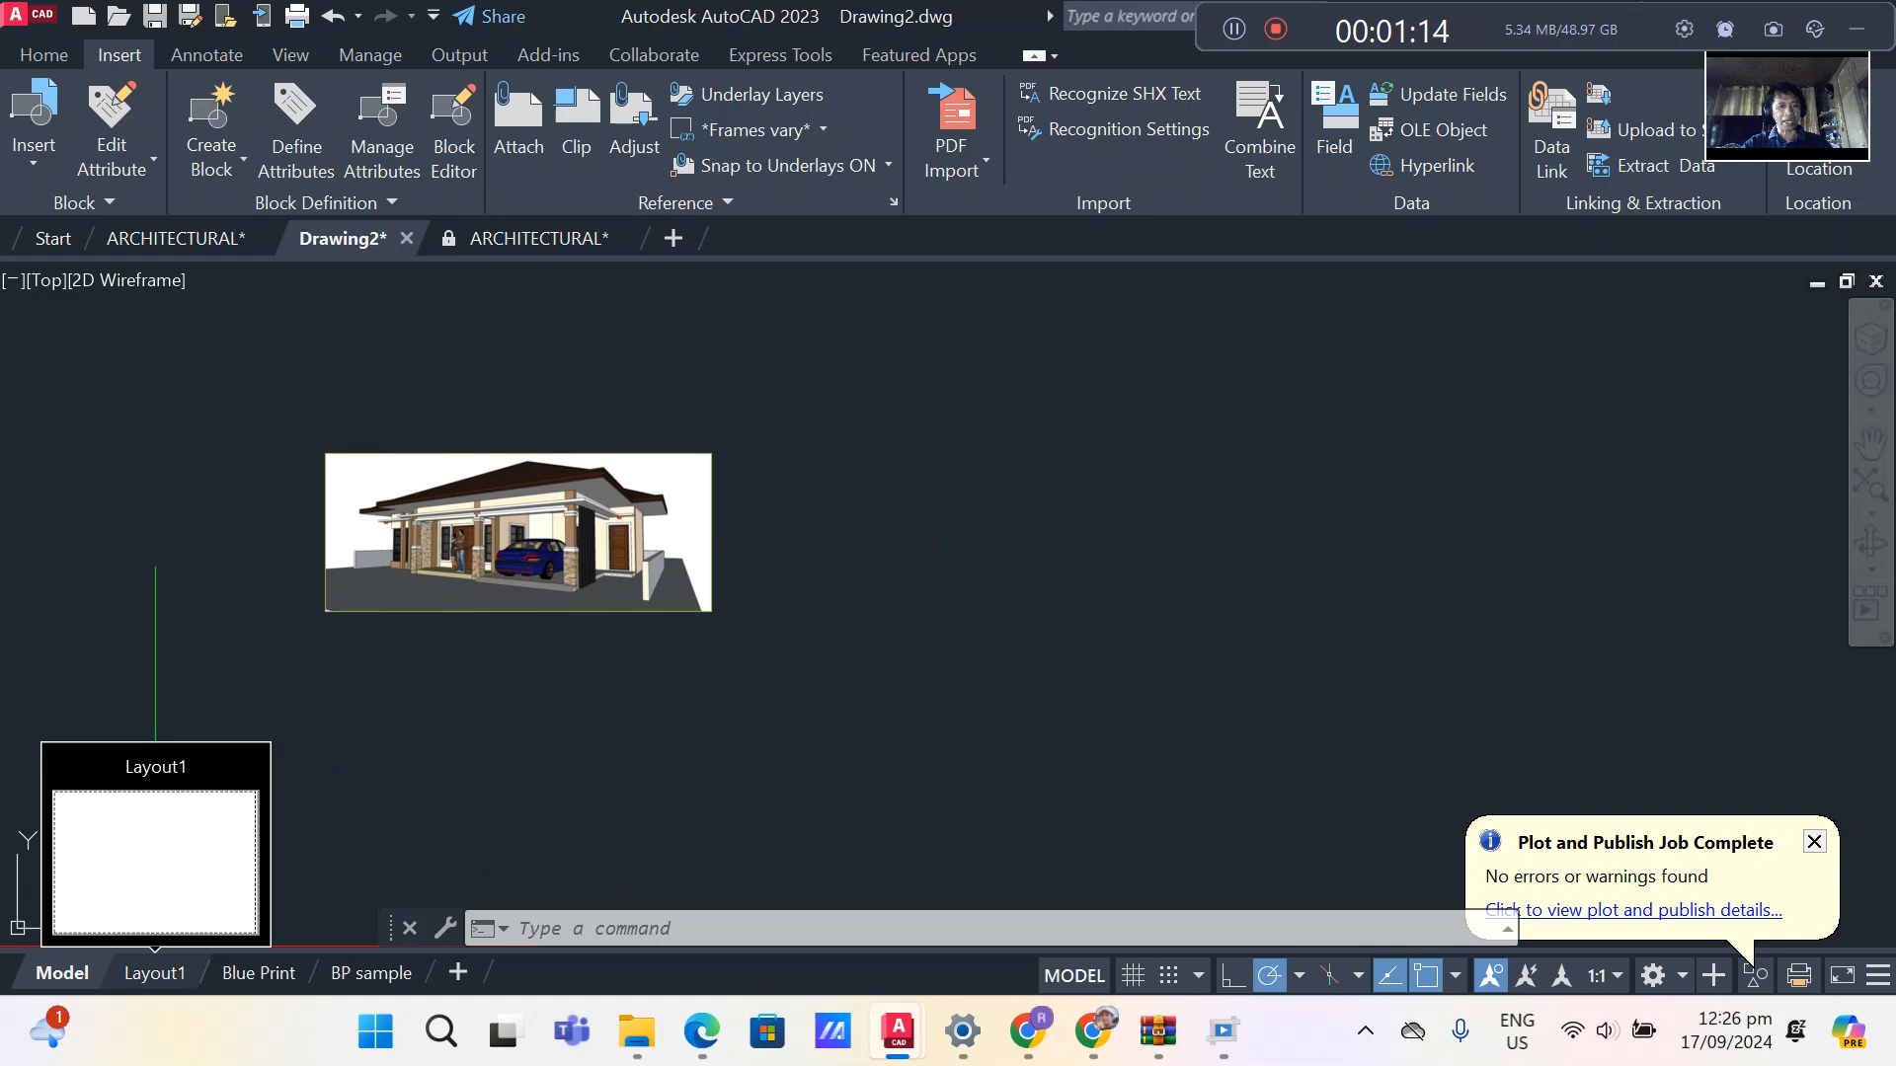
pyautogui.rightClick(158, 973)
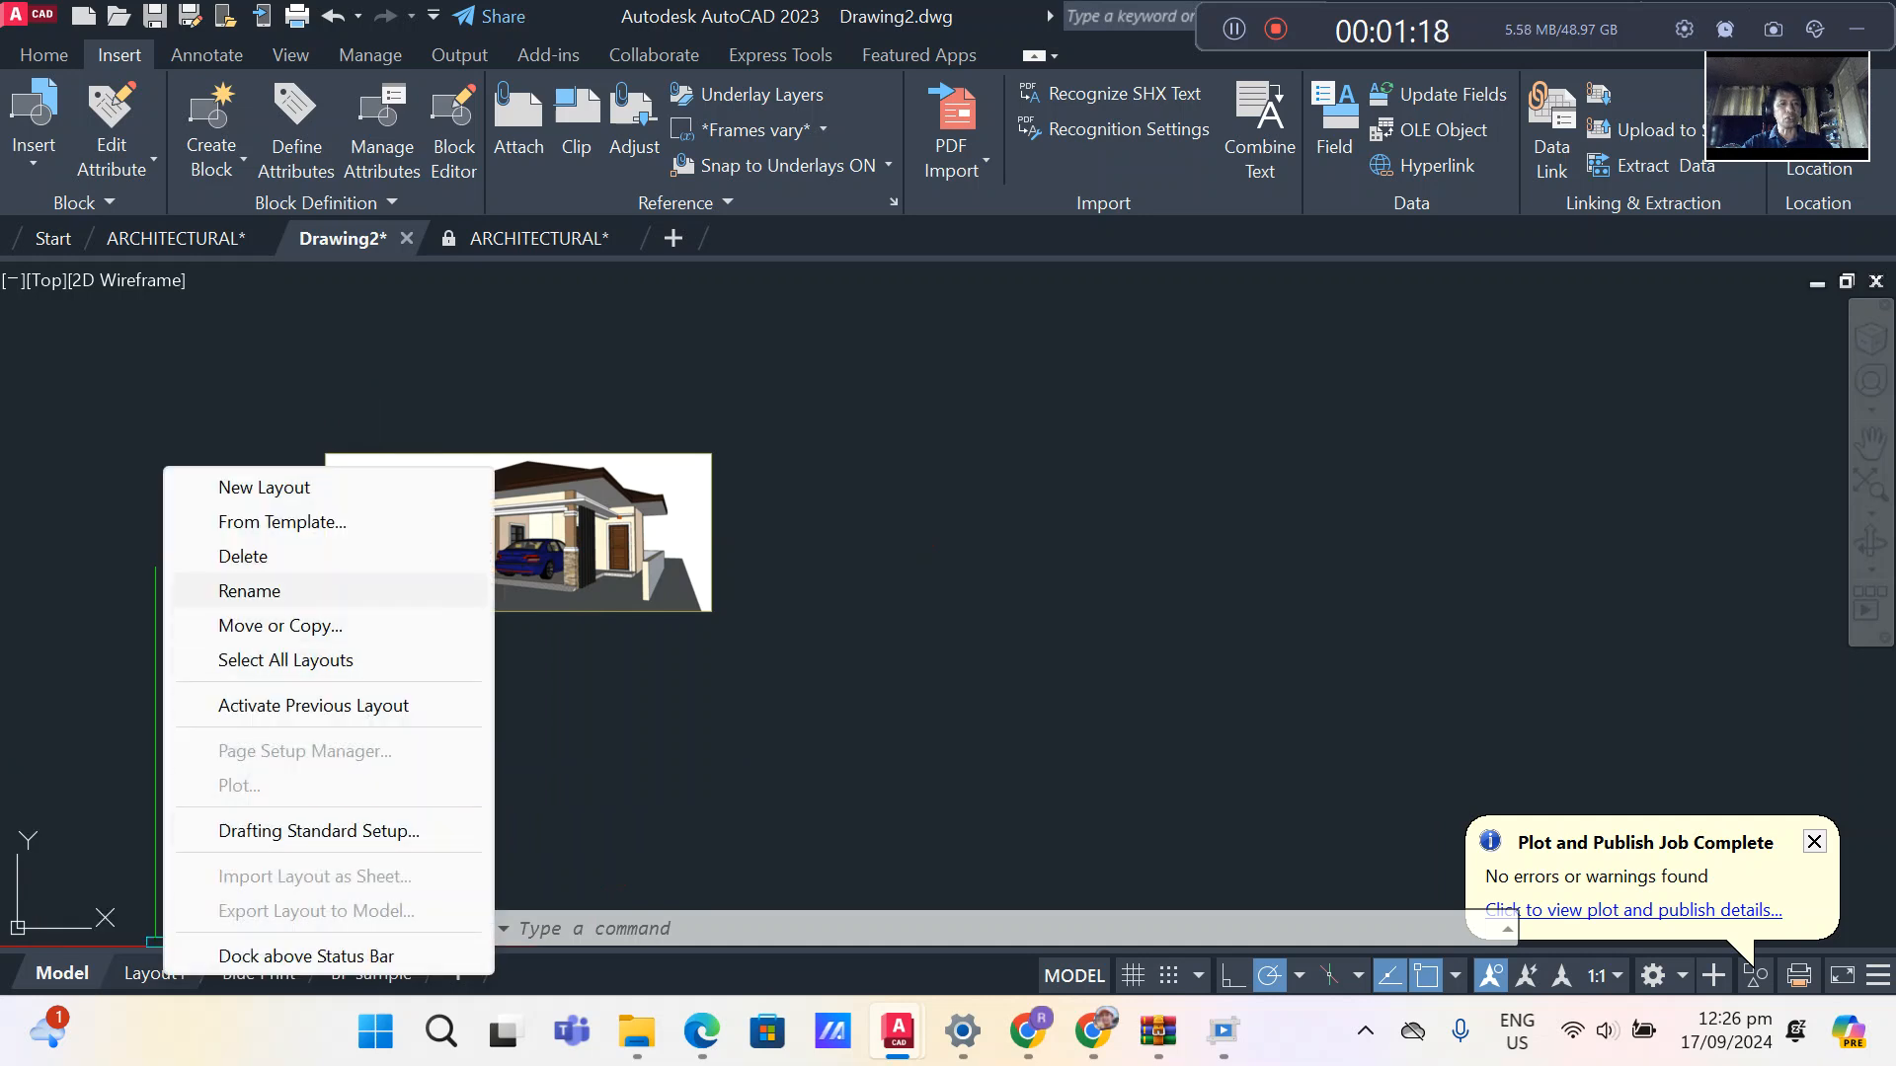
pyautogui.click(250, 591)
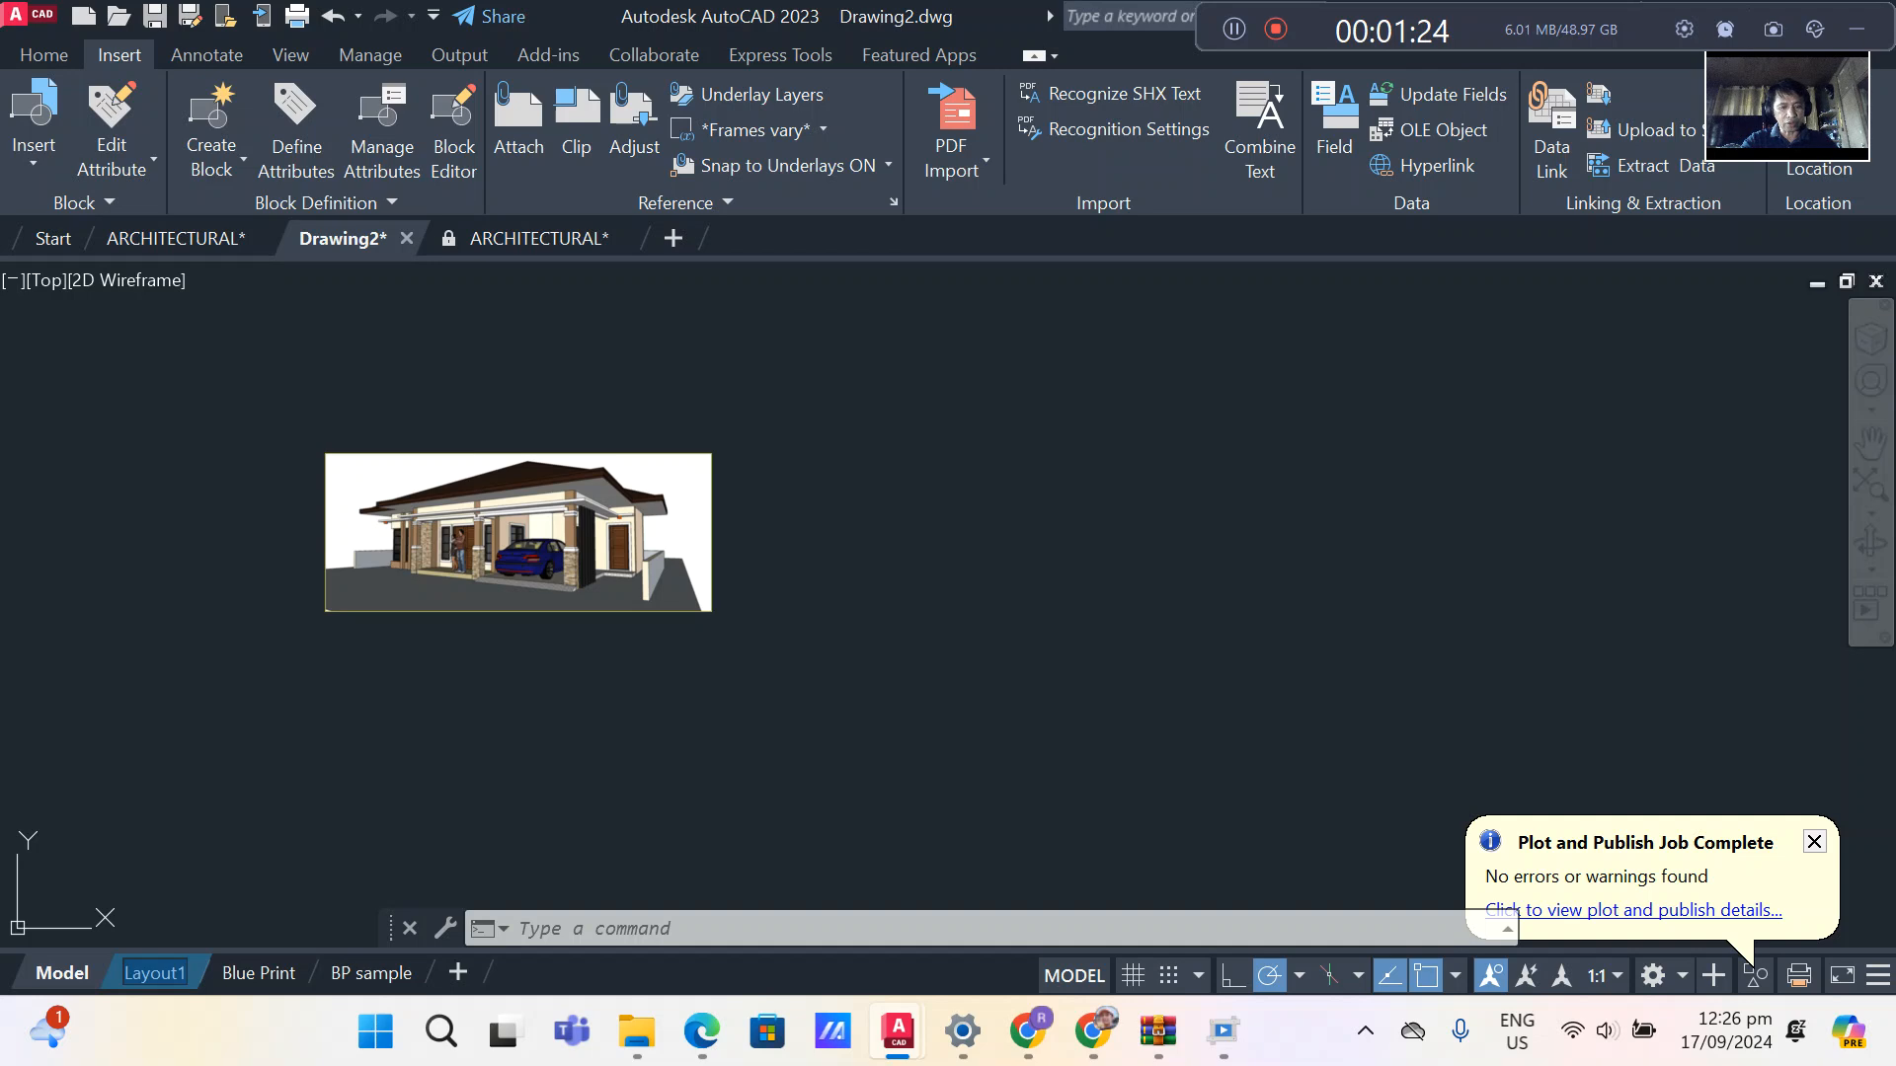
pyautogui.write('B')
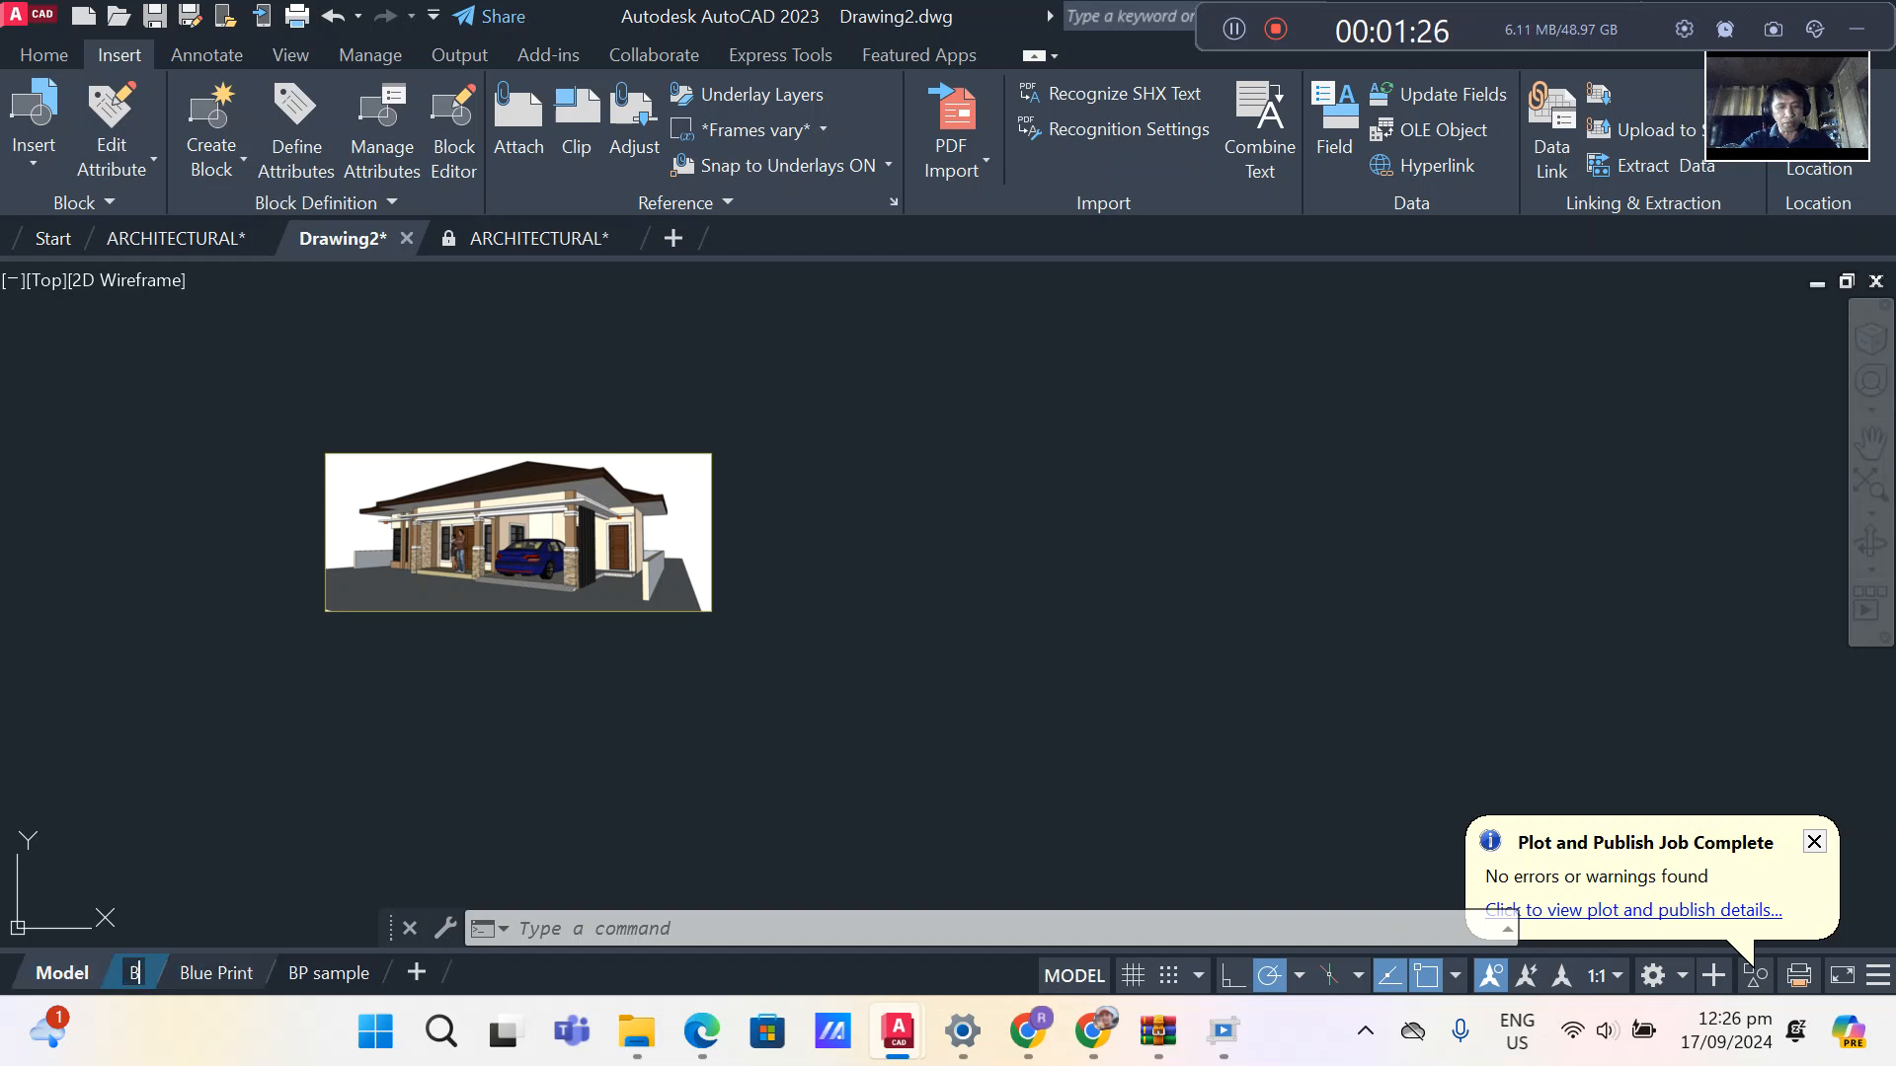
pyautogui.write('lue PRi')
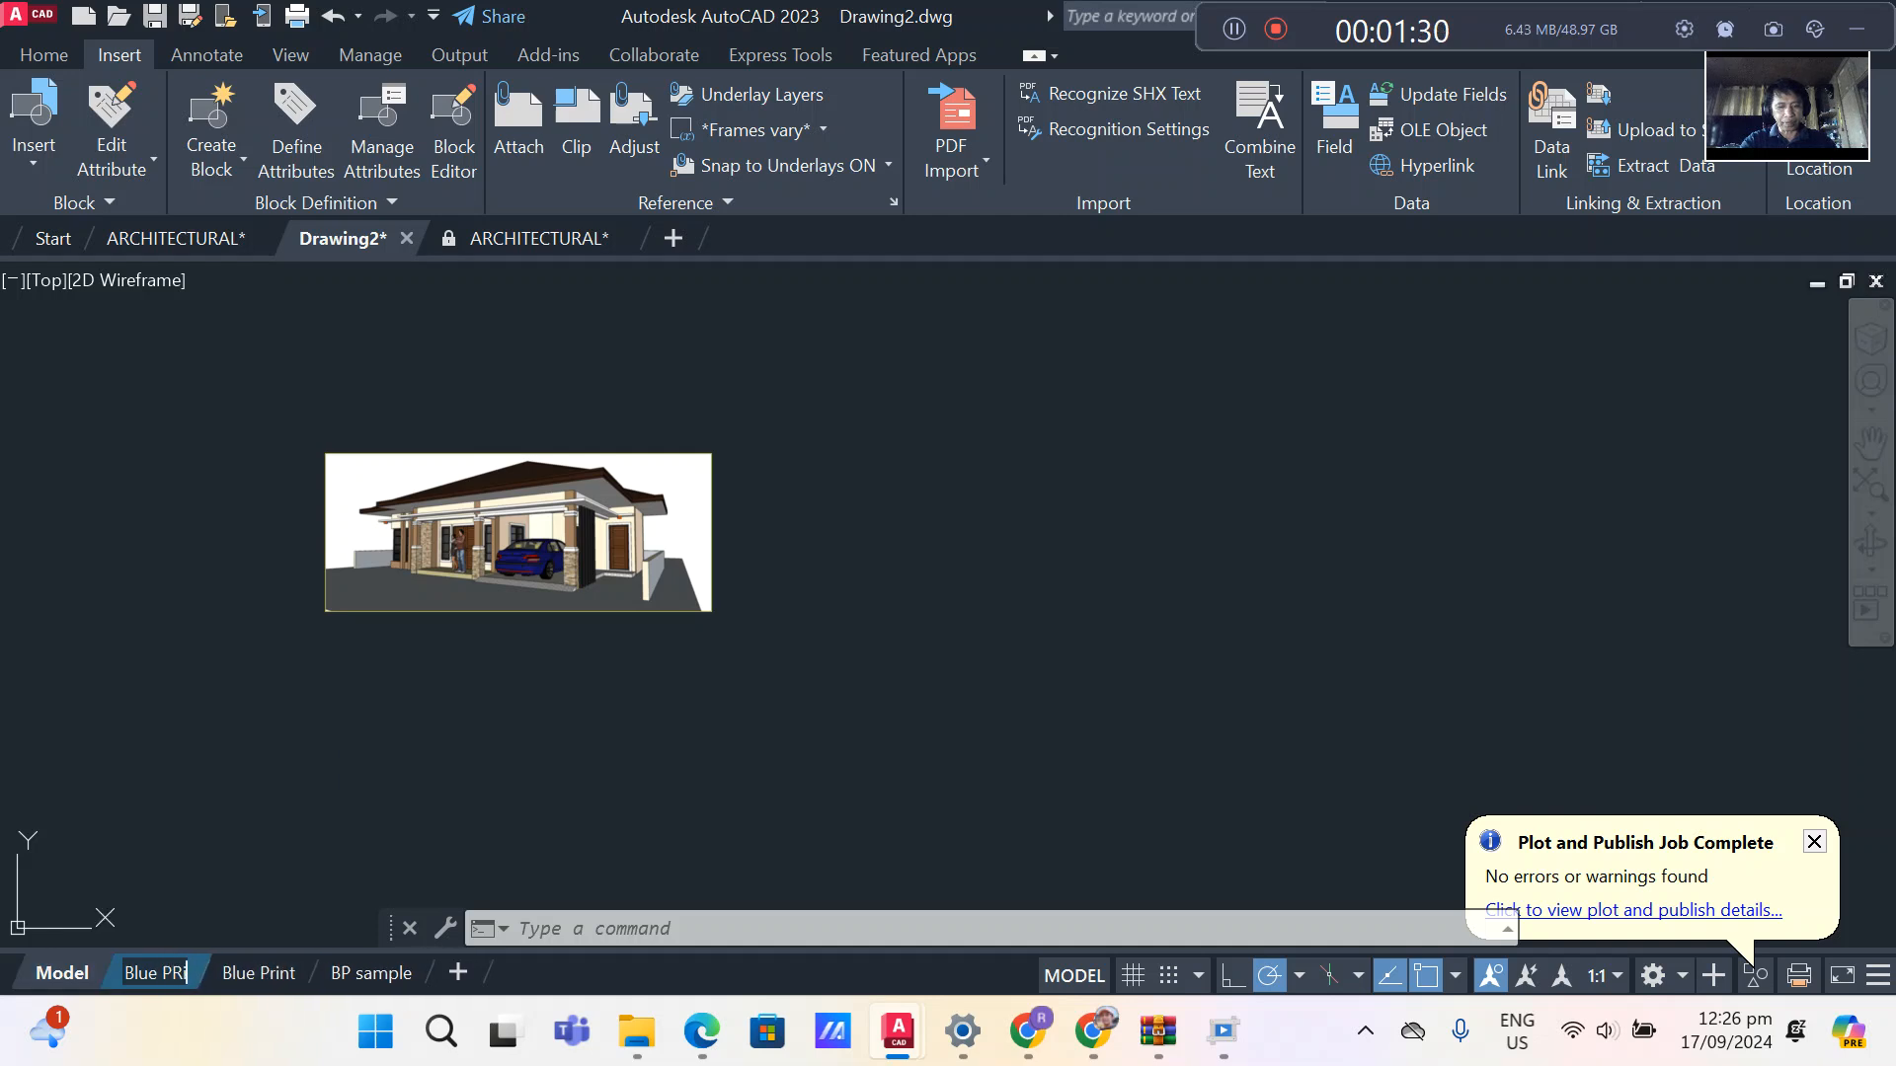
pyautogui.write('nt')
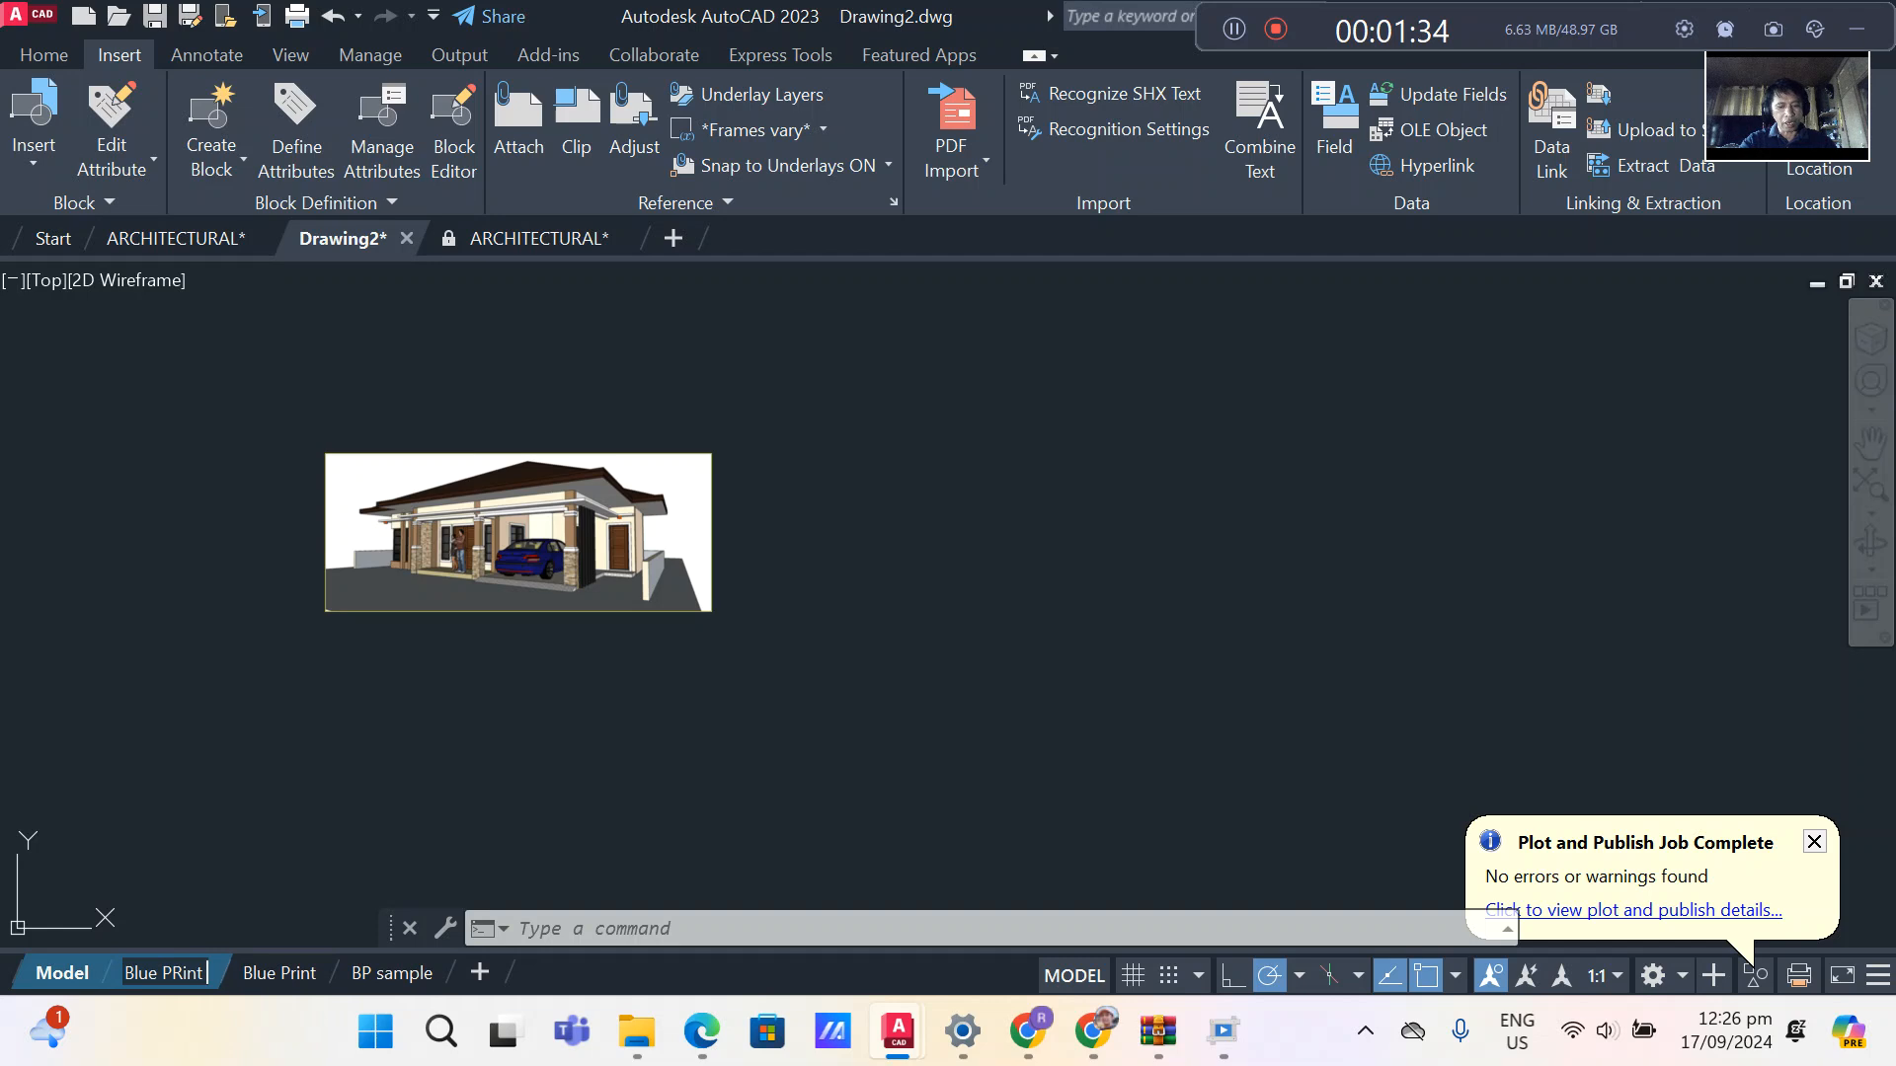
pyautogui.write(' AP')
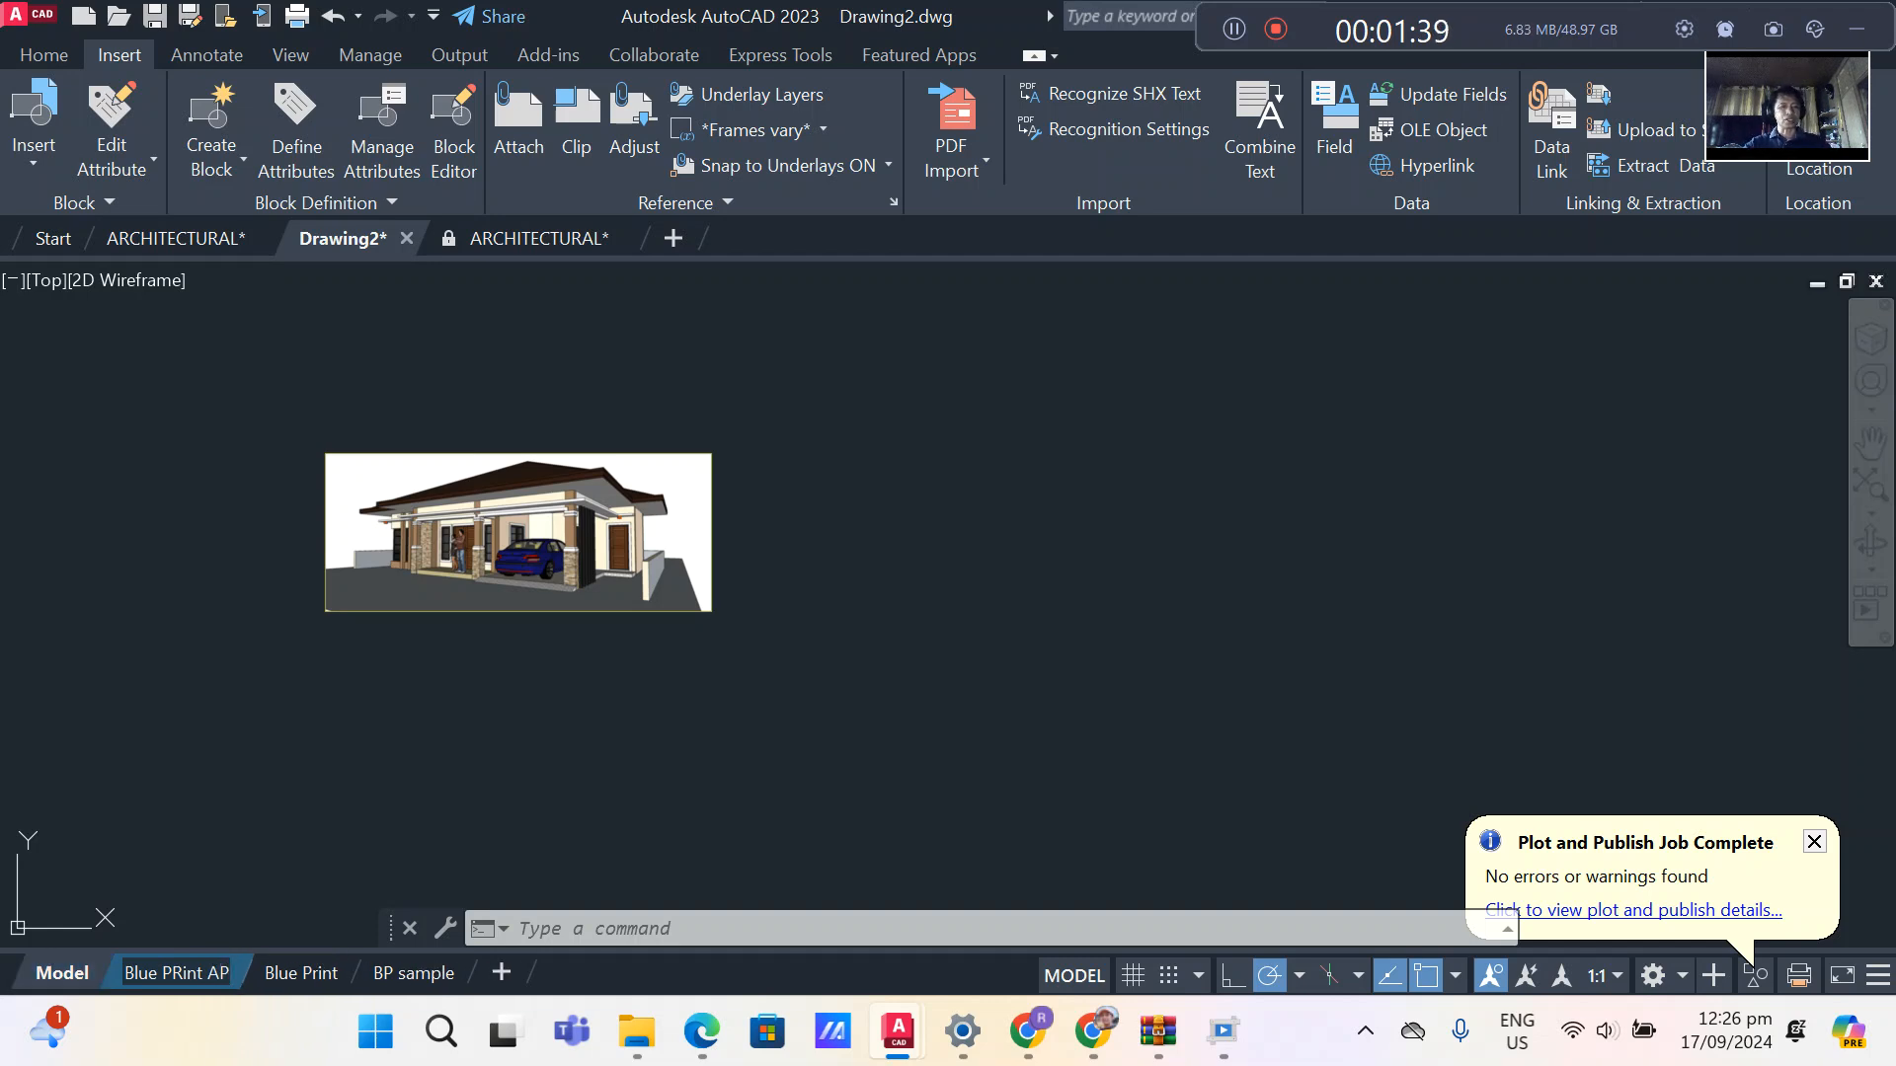
pyautogui.click(198, 945)
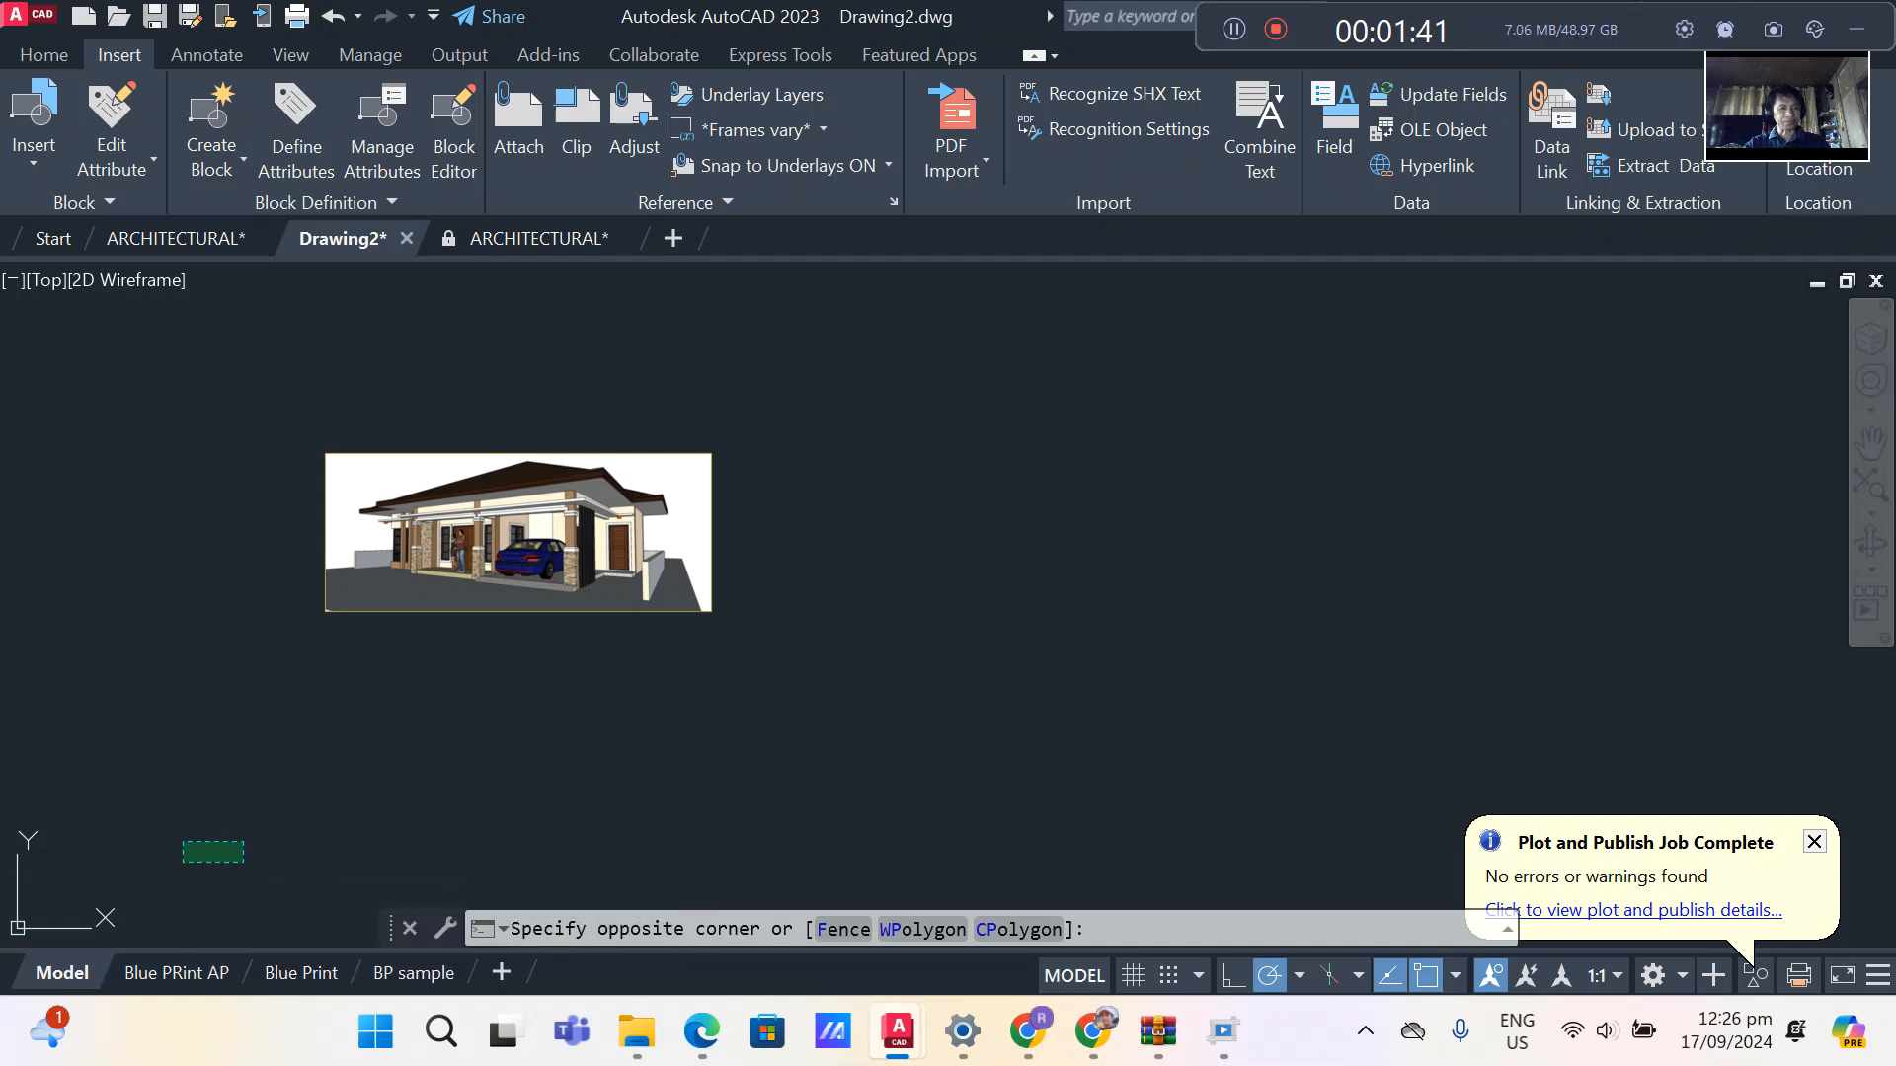
# Activate the Blue PRint AP layout and modify its page setup to use the DWG To PDF.pc3 plotter.
pyautogui.moveTo(176, 973)
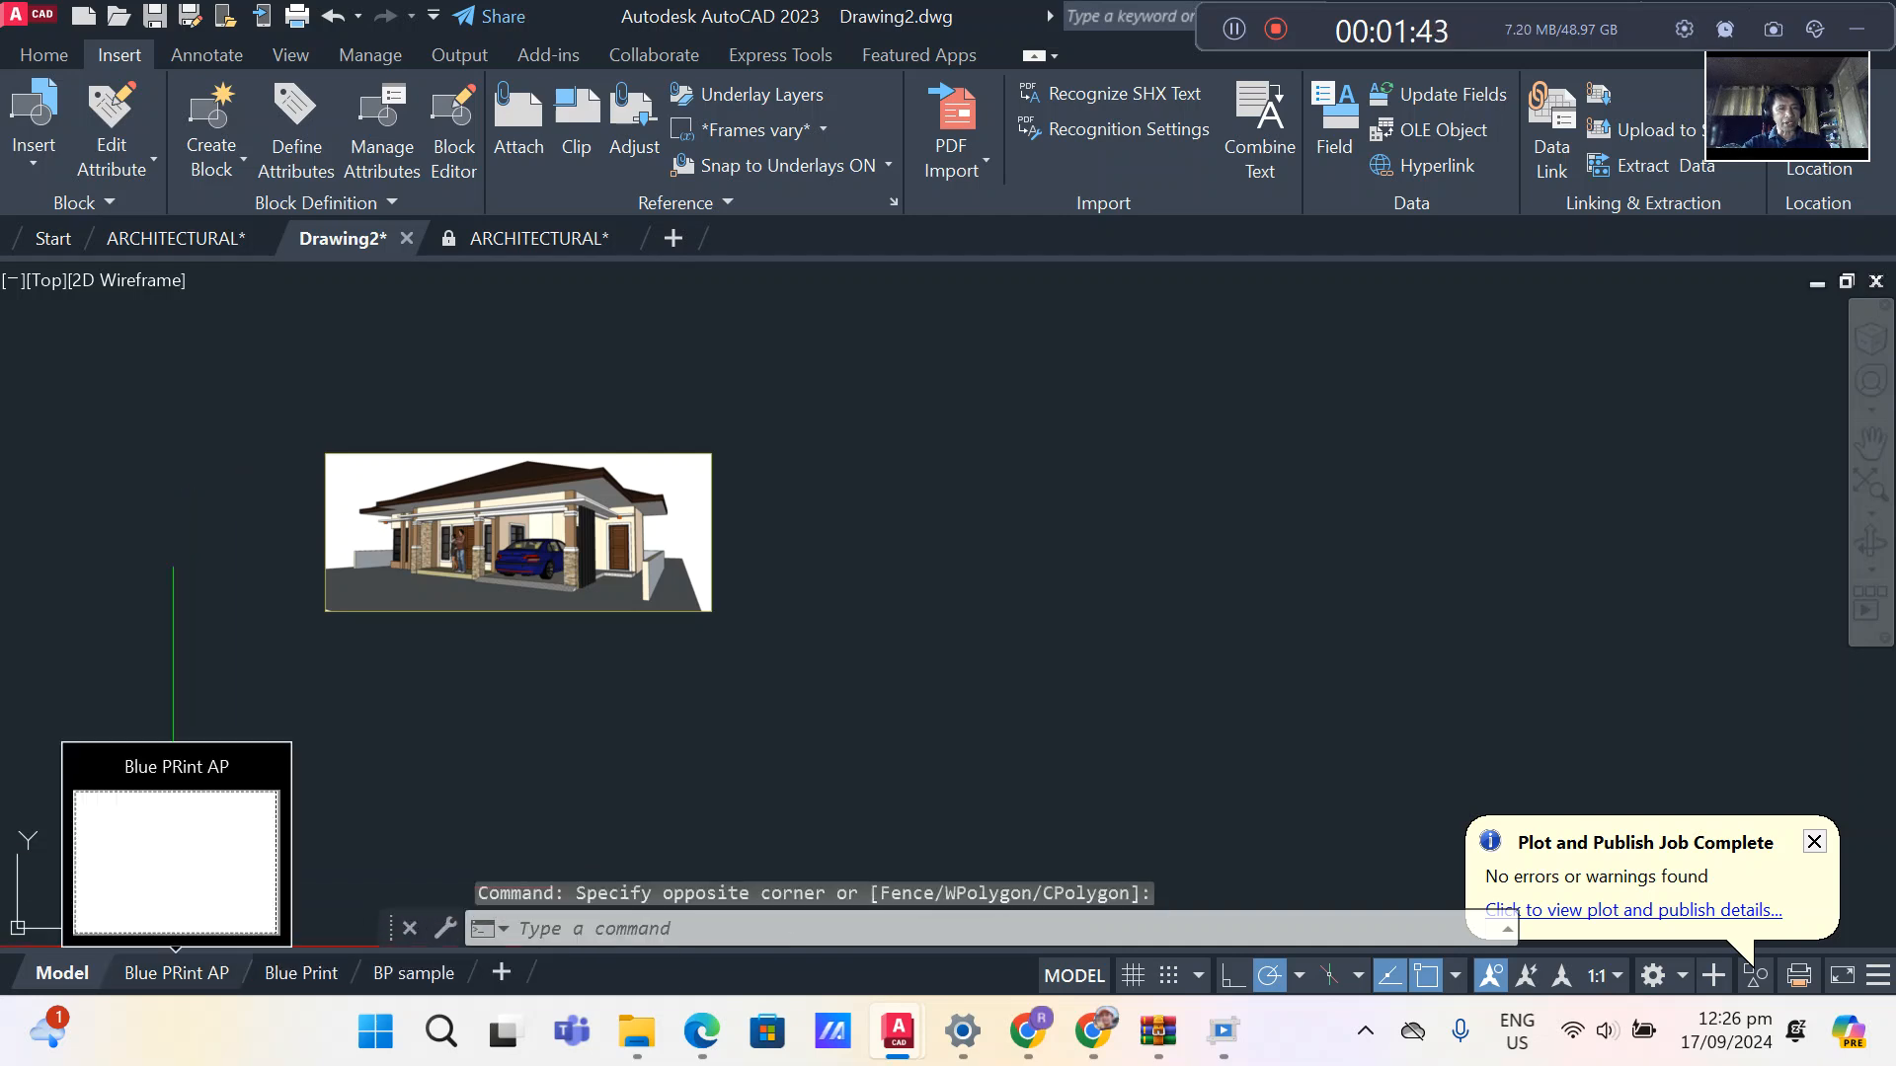
pyautogui.rightClick(176, 973)
pyautogui.click(175, 973)
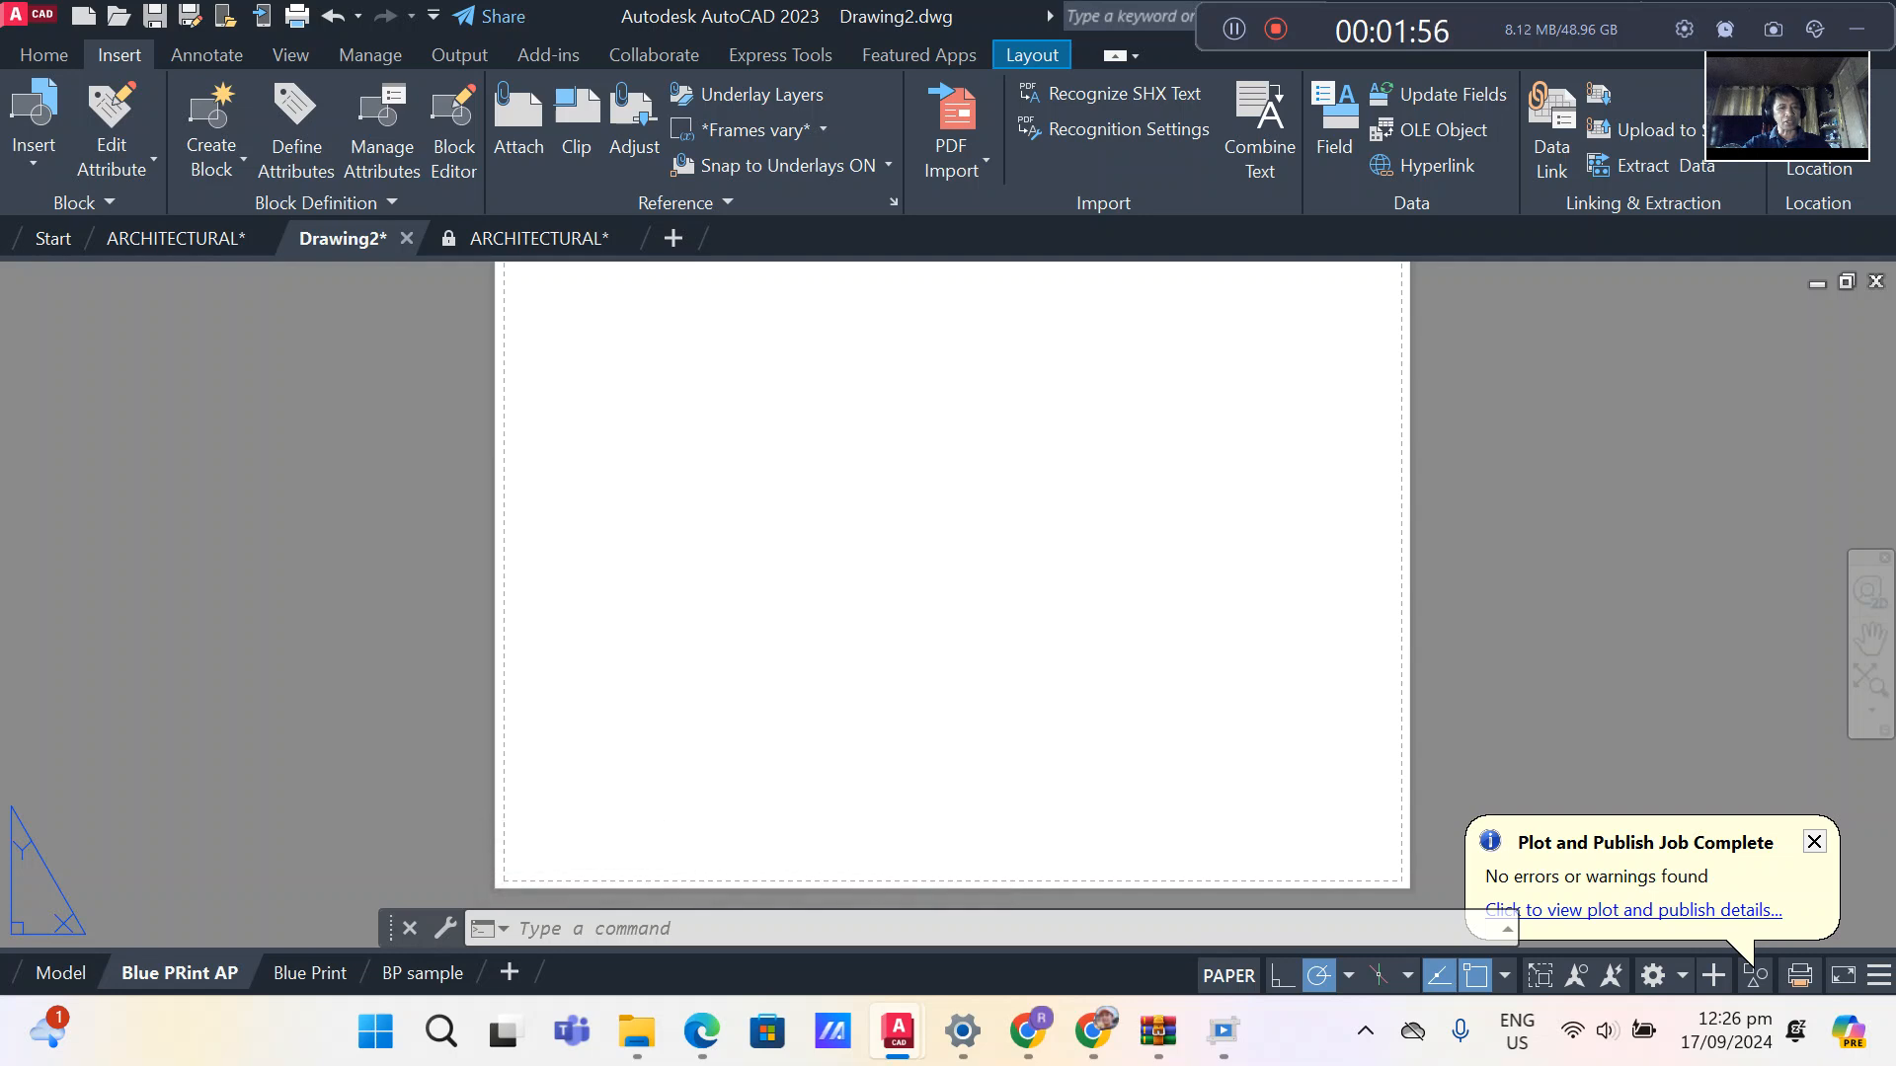
pyautogui.rightClick(212, 973)
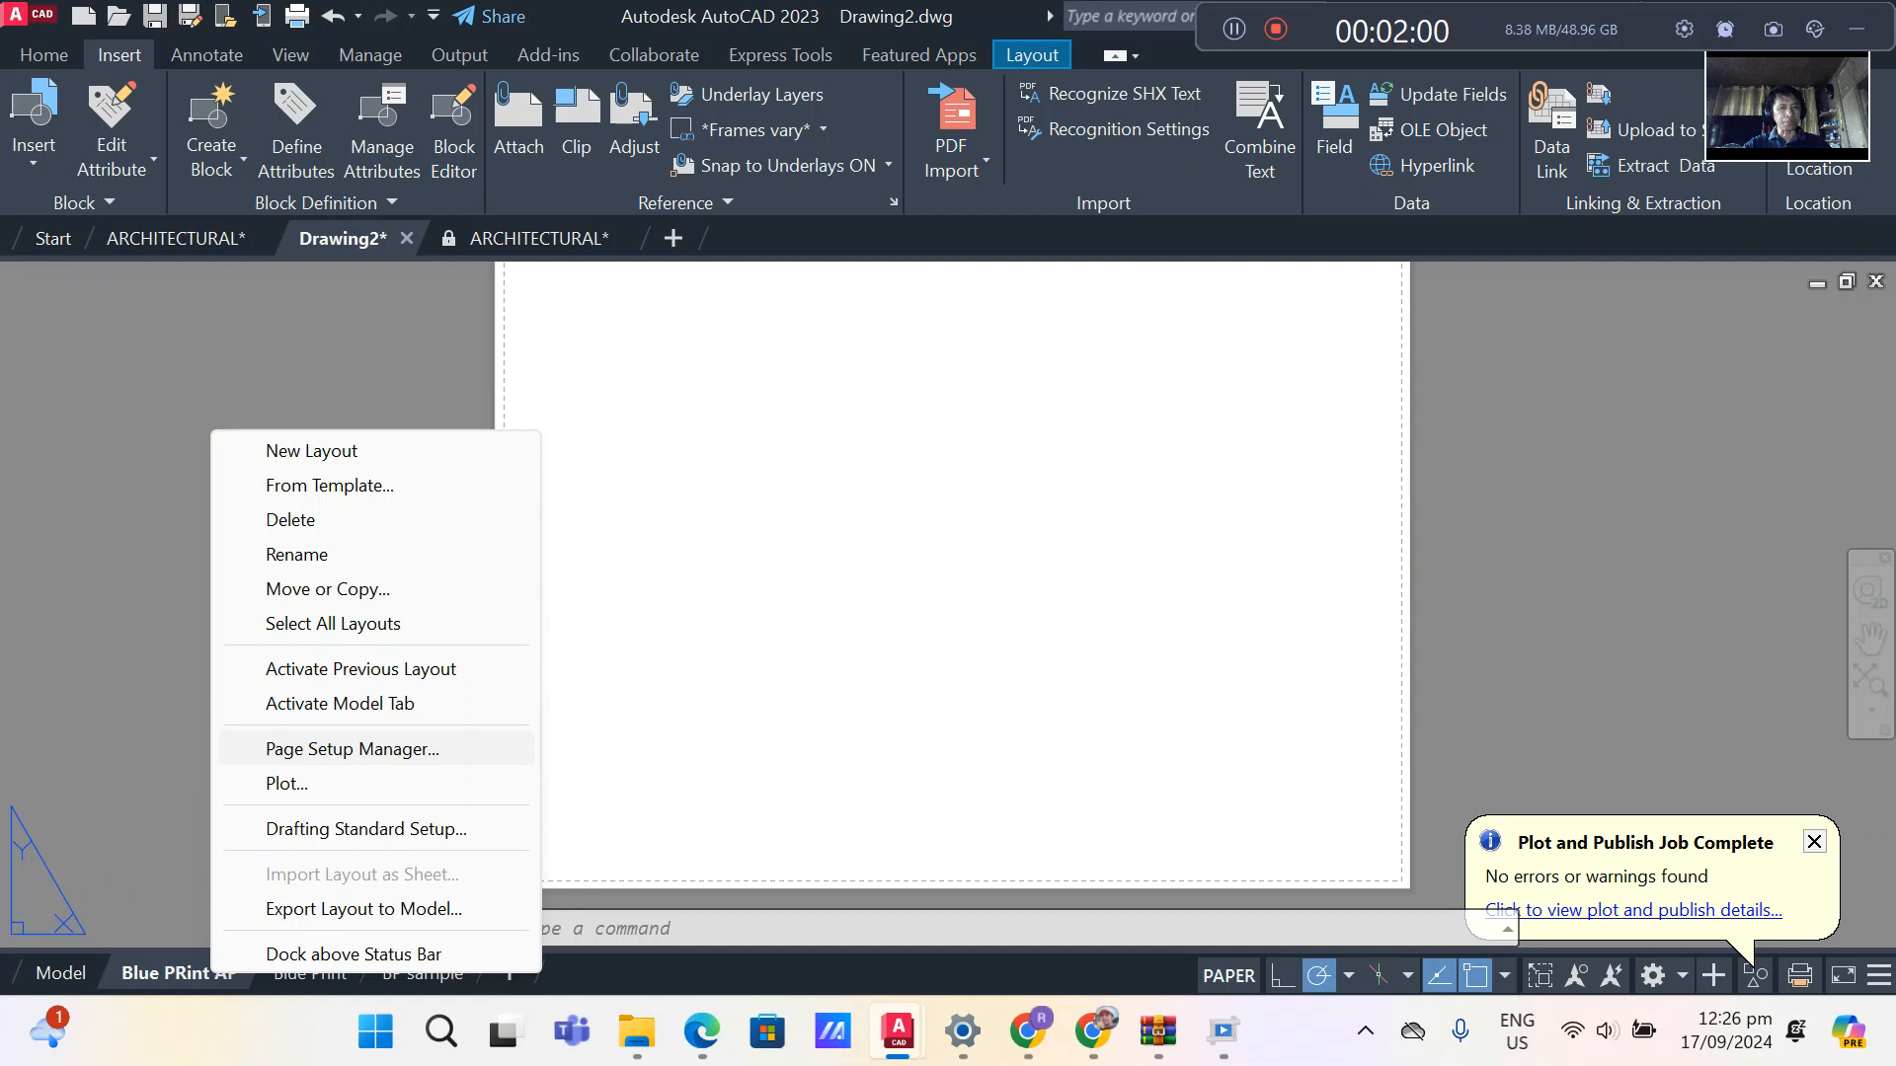
pyautogui.click(353, 748)
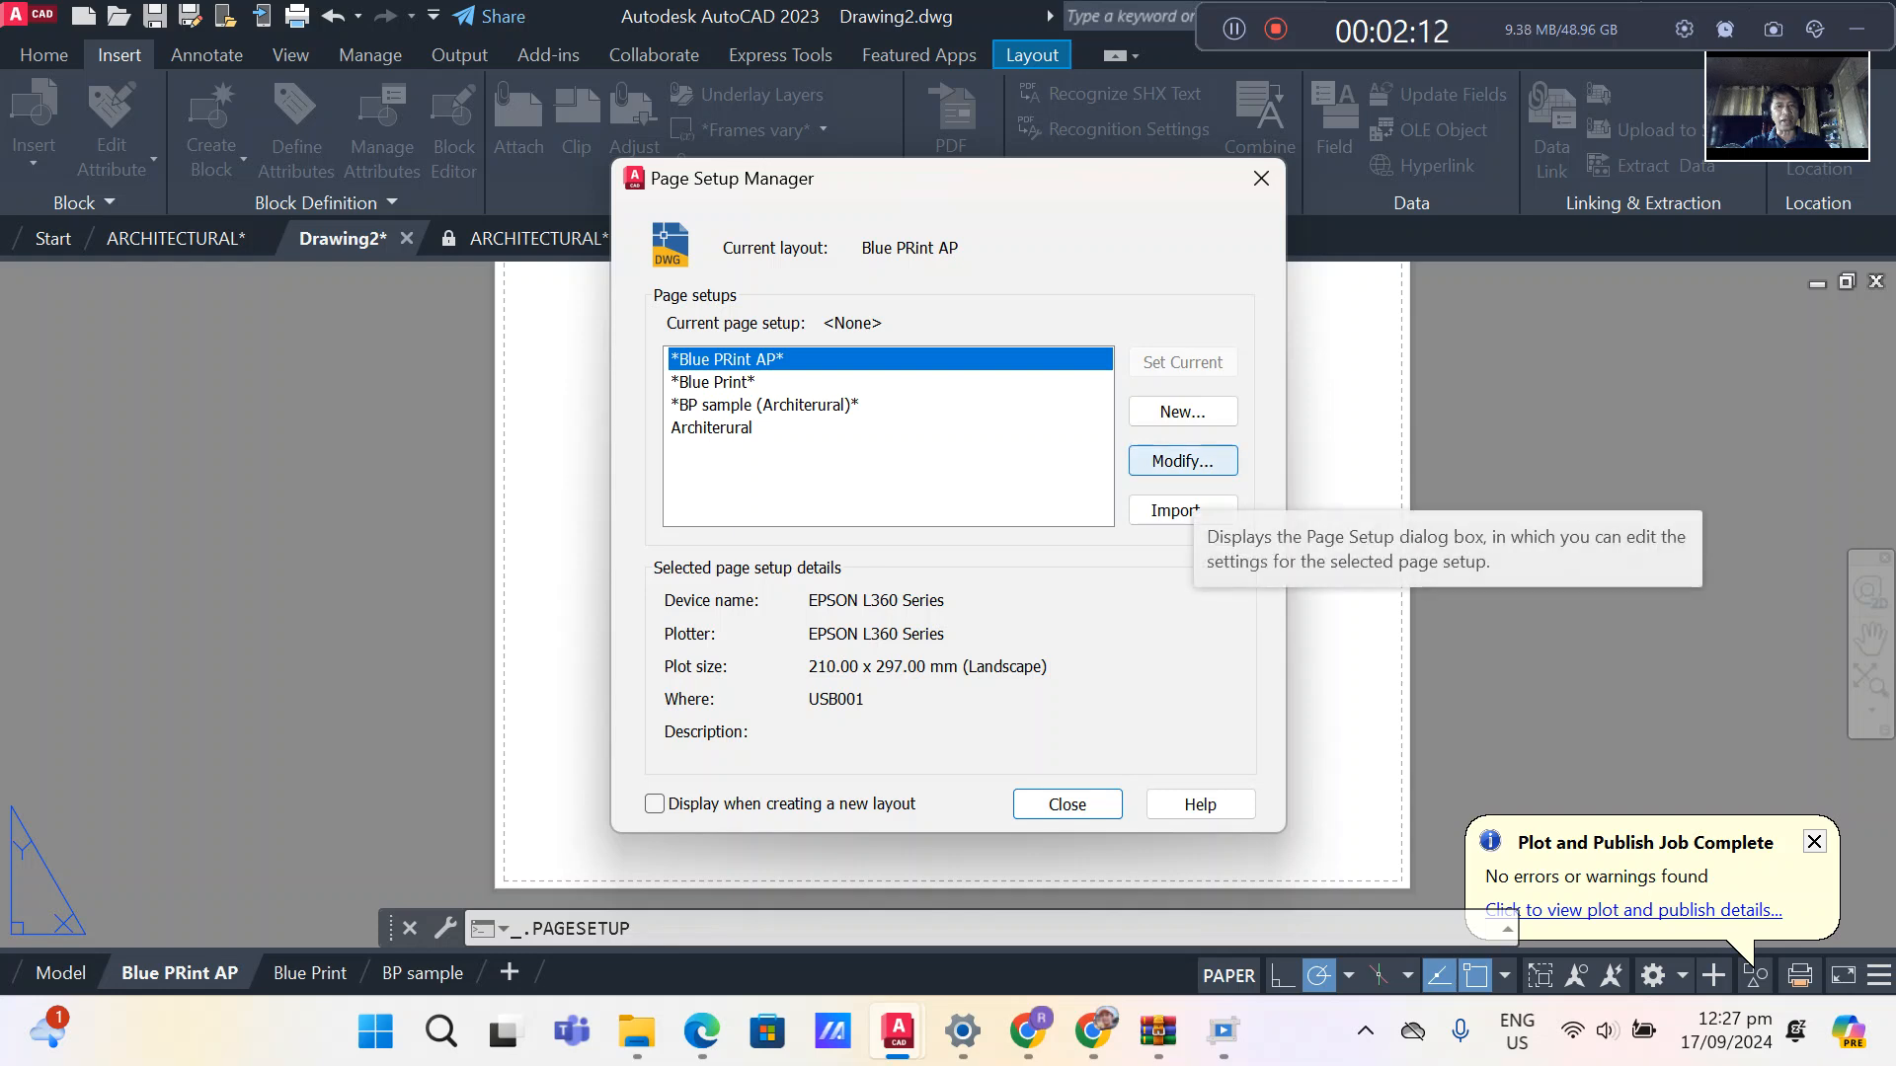
pyautogui.click(1182, 461)
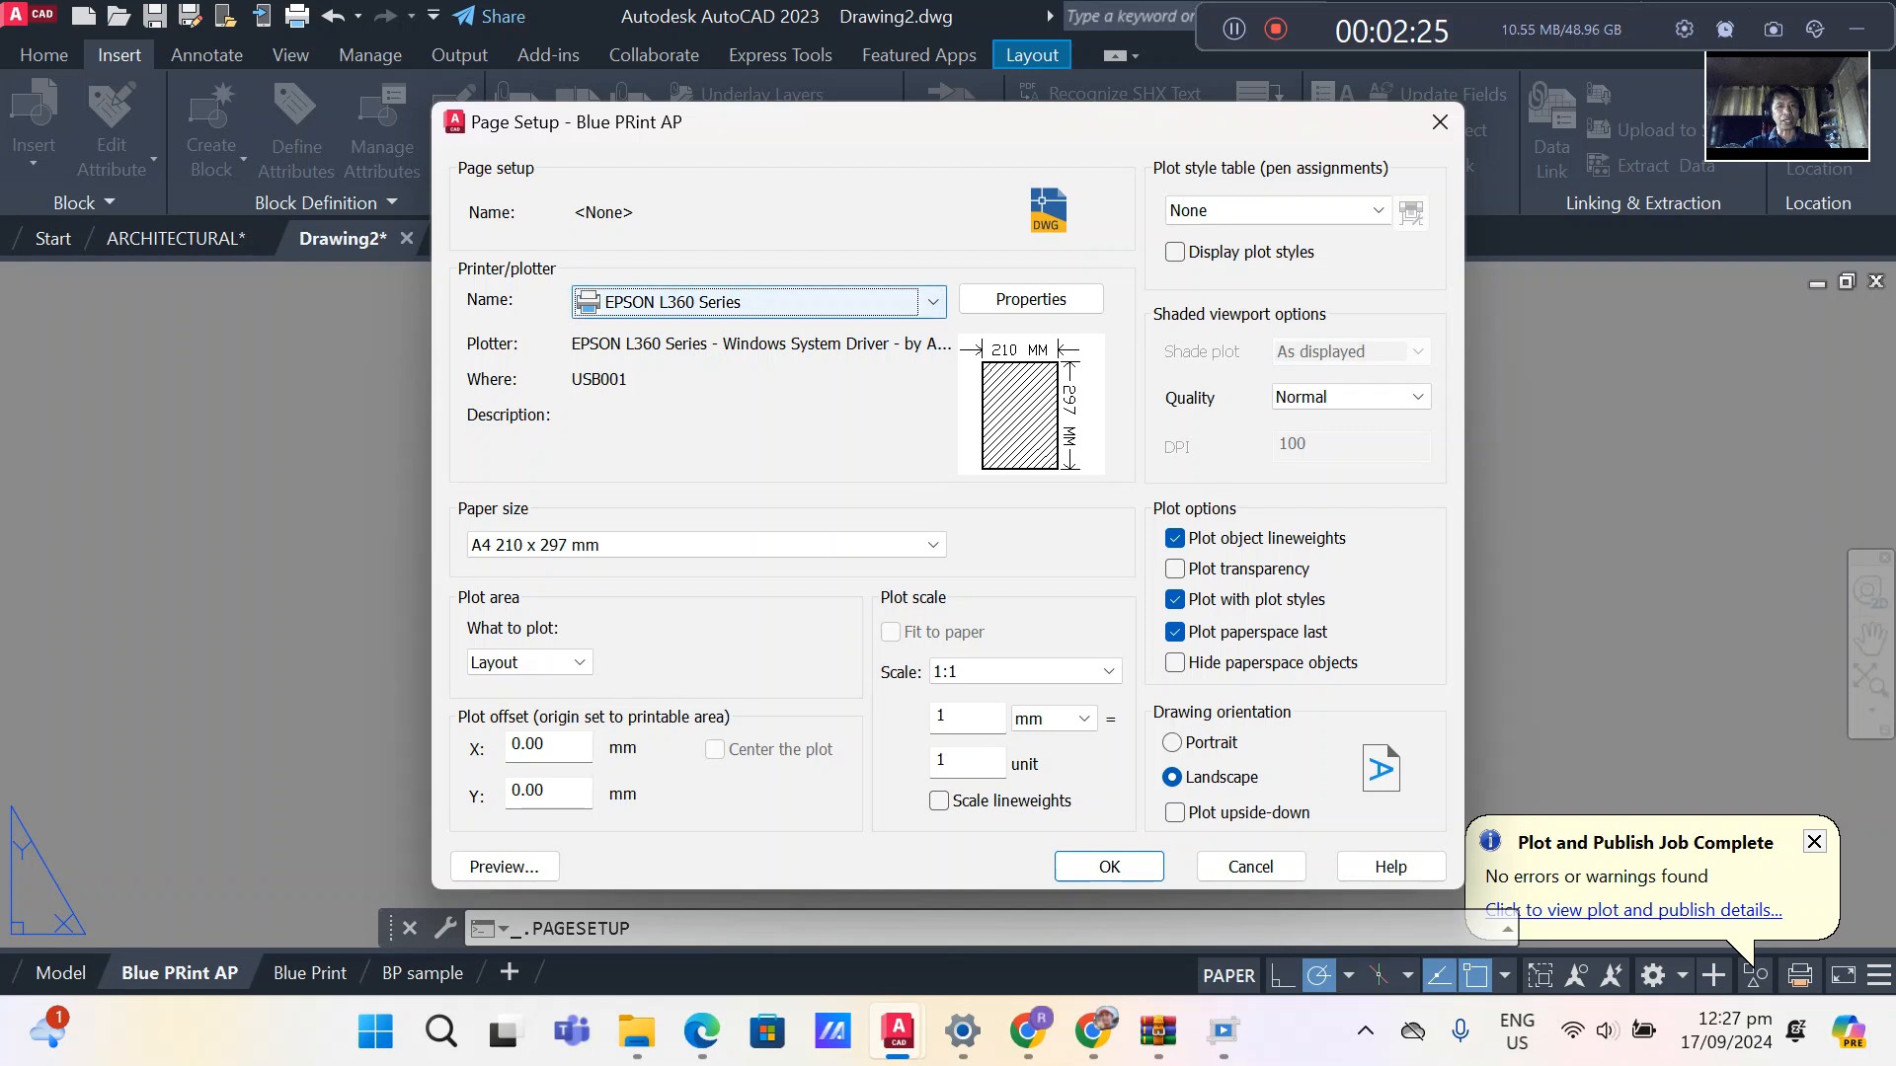
pyautogui.click(932, 302)
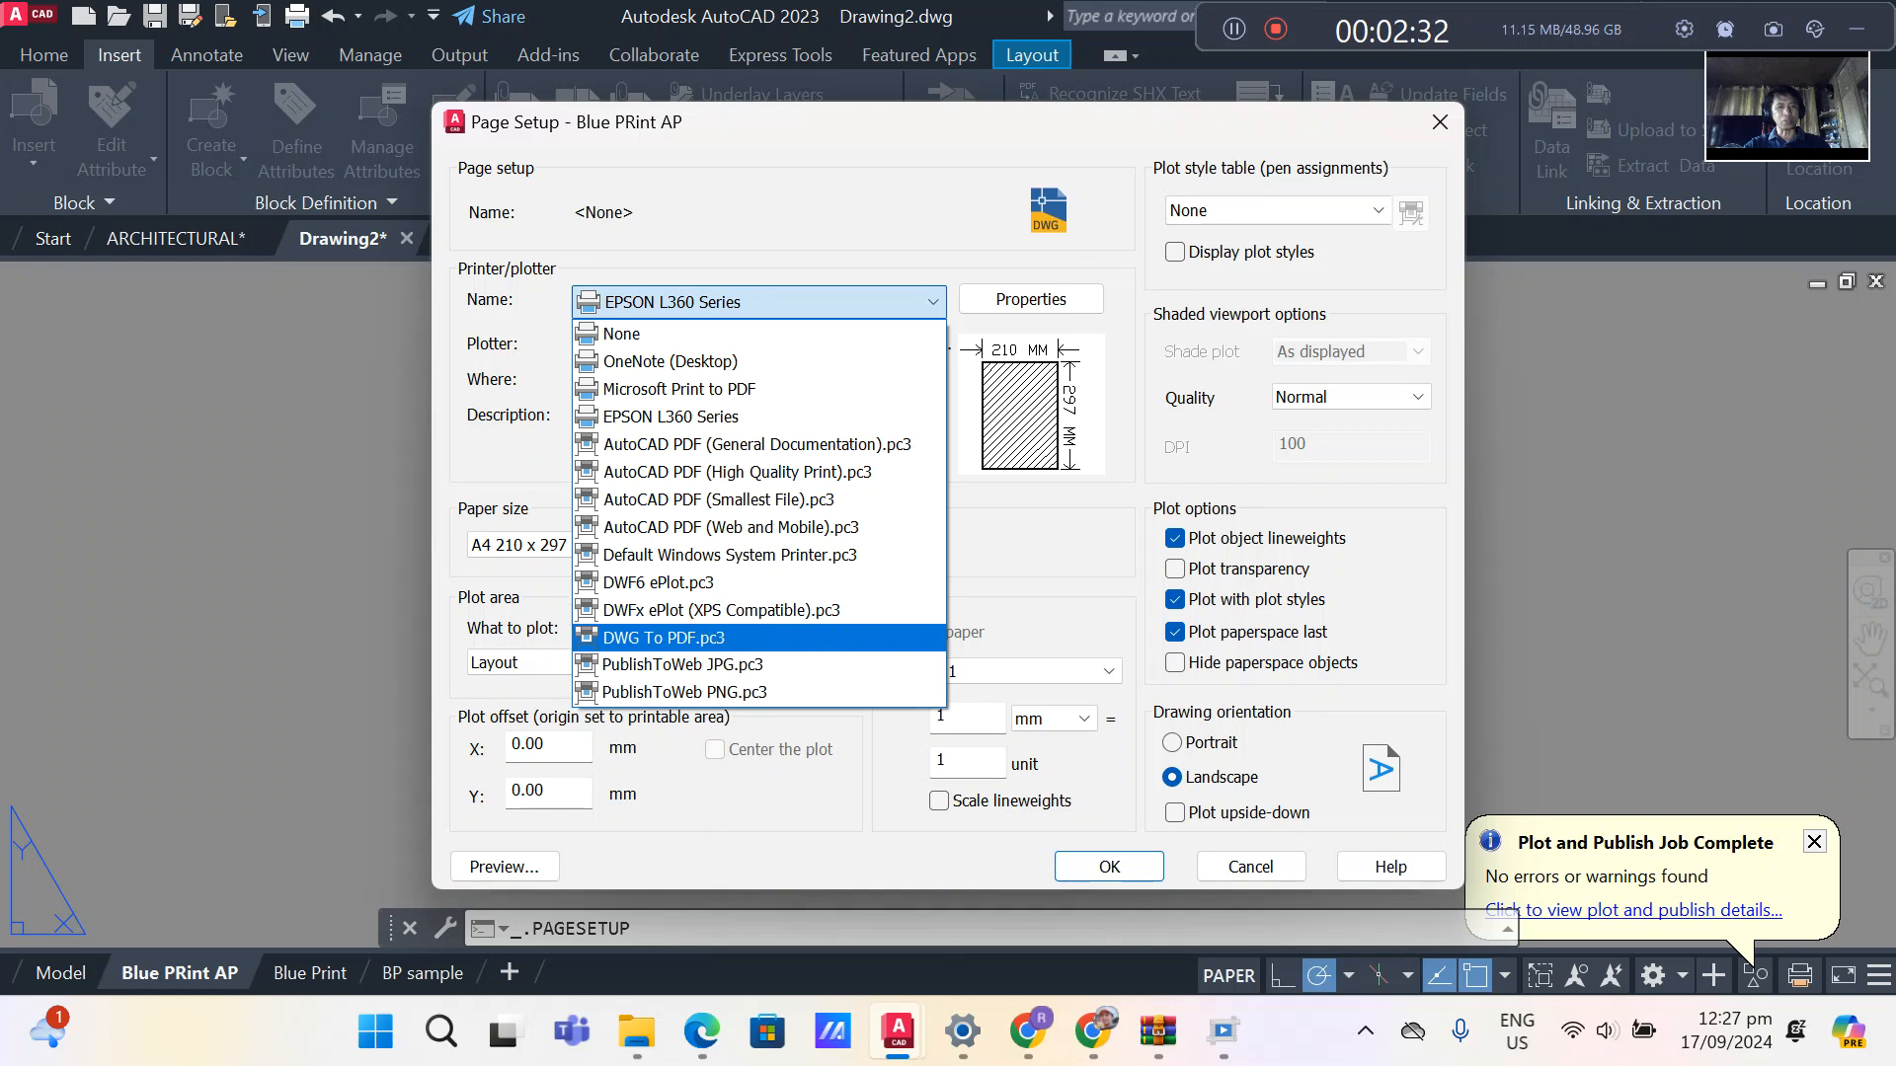
pyautogui.click(663, 638)
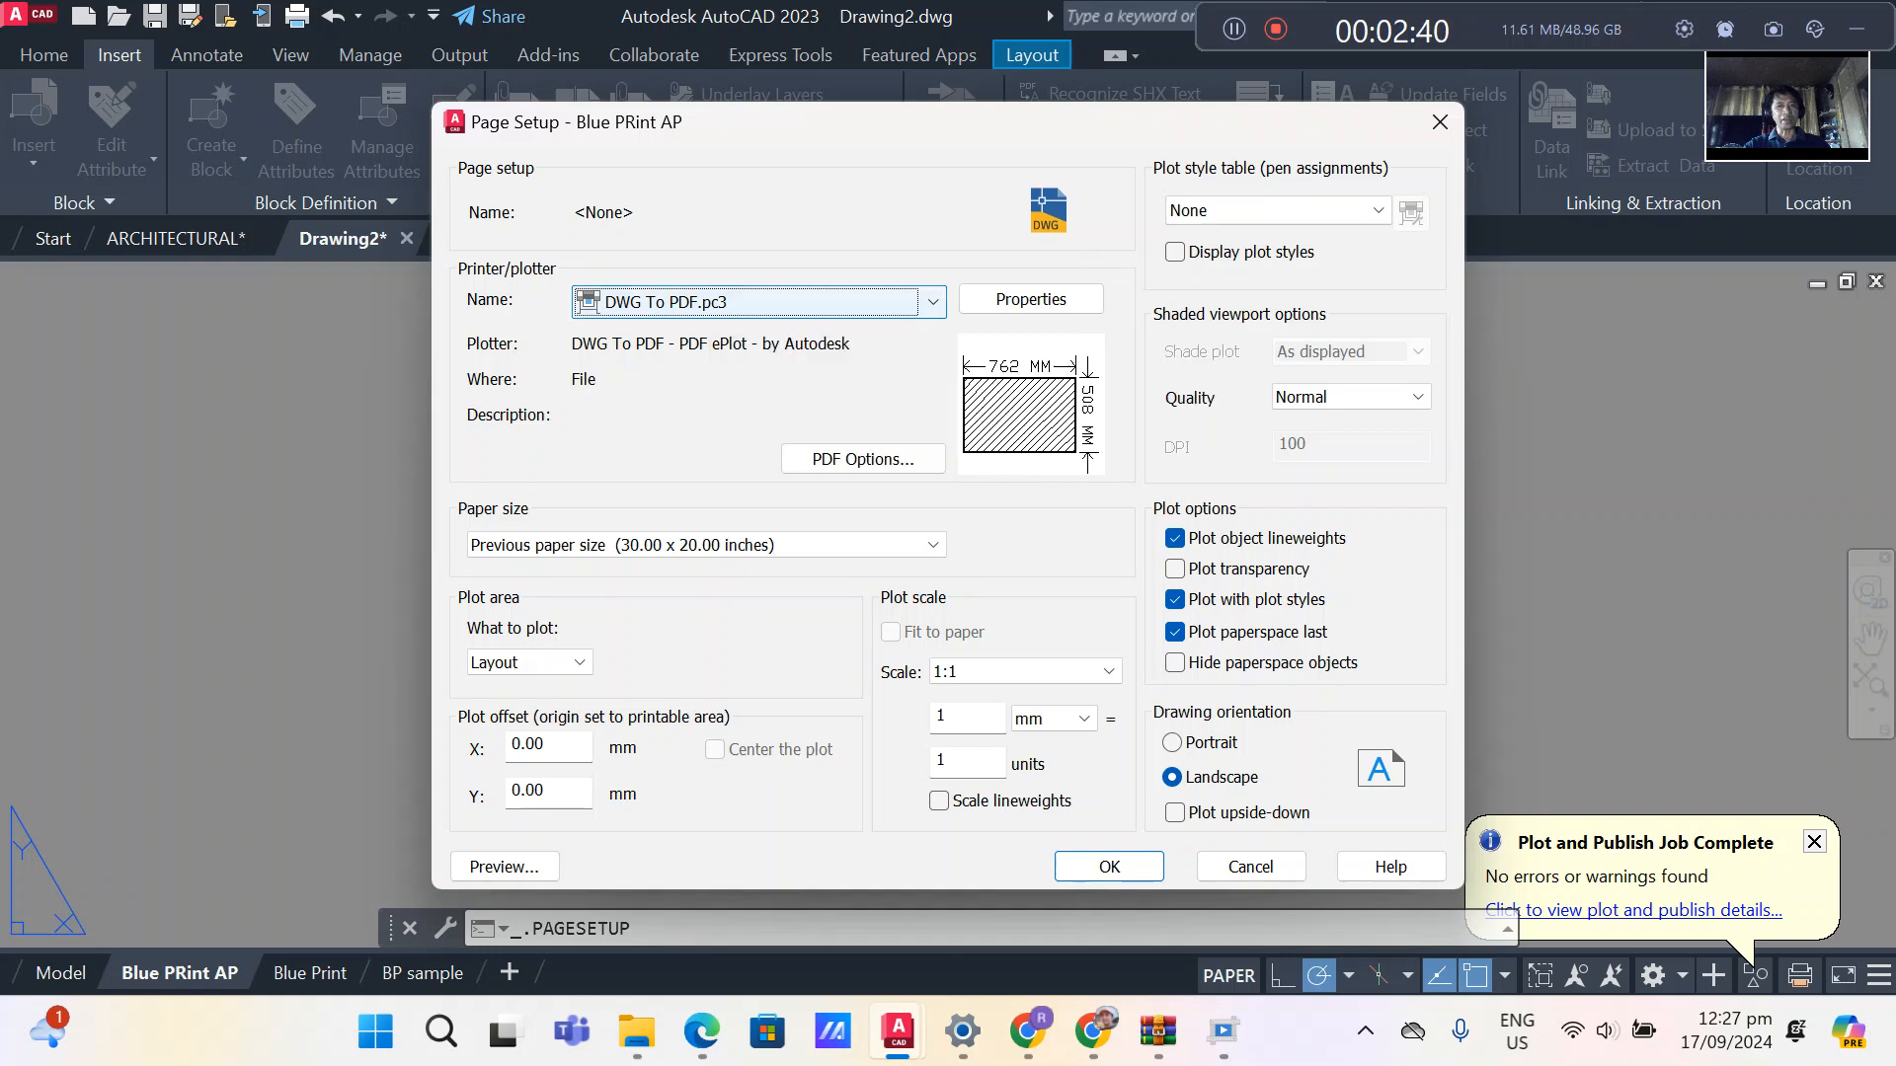
# Start a new custom paper size from scratch in the DWG To PDF plotter's properties.
pyautogui.click(1031, 298)
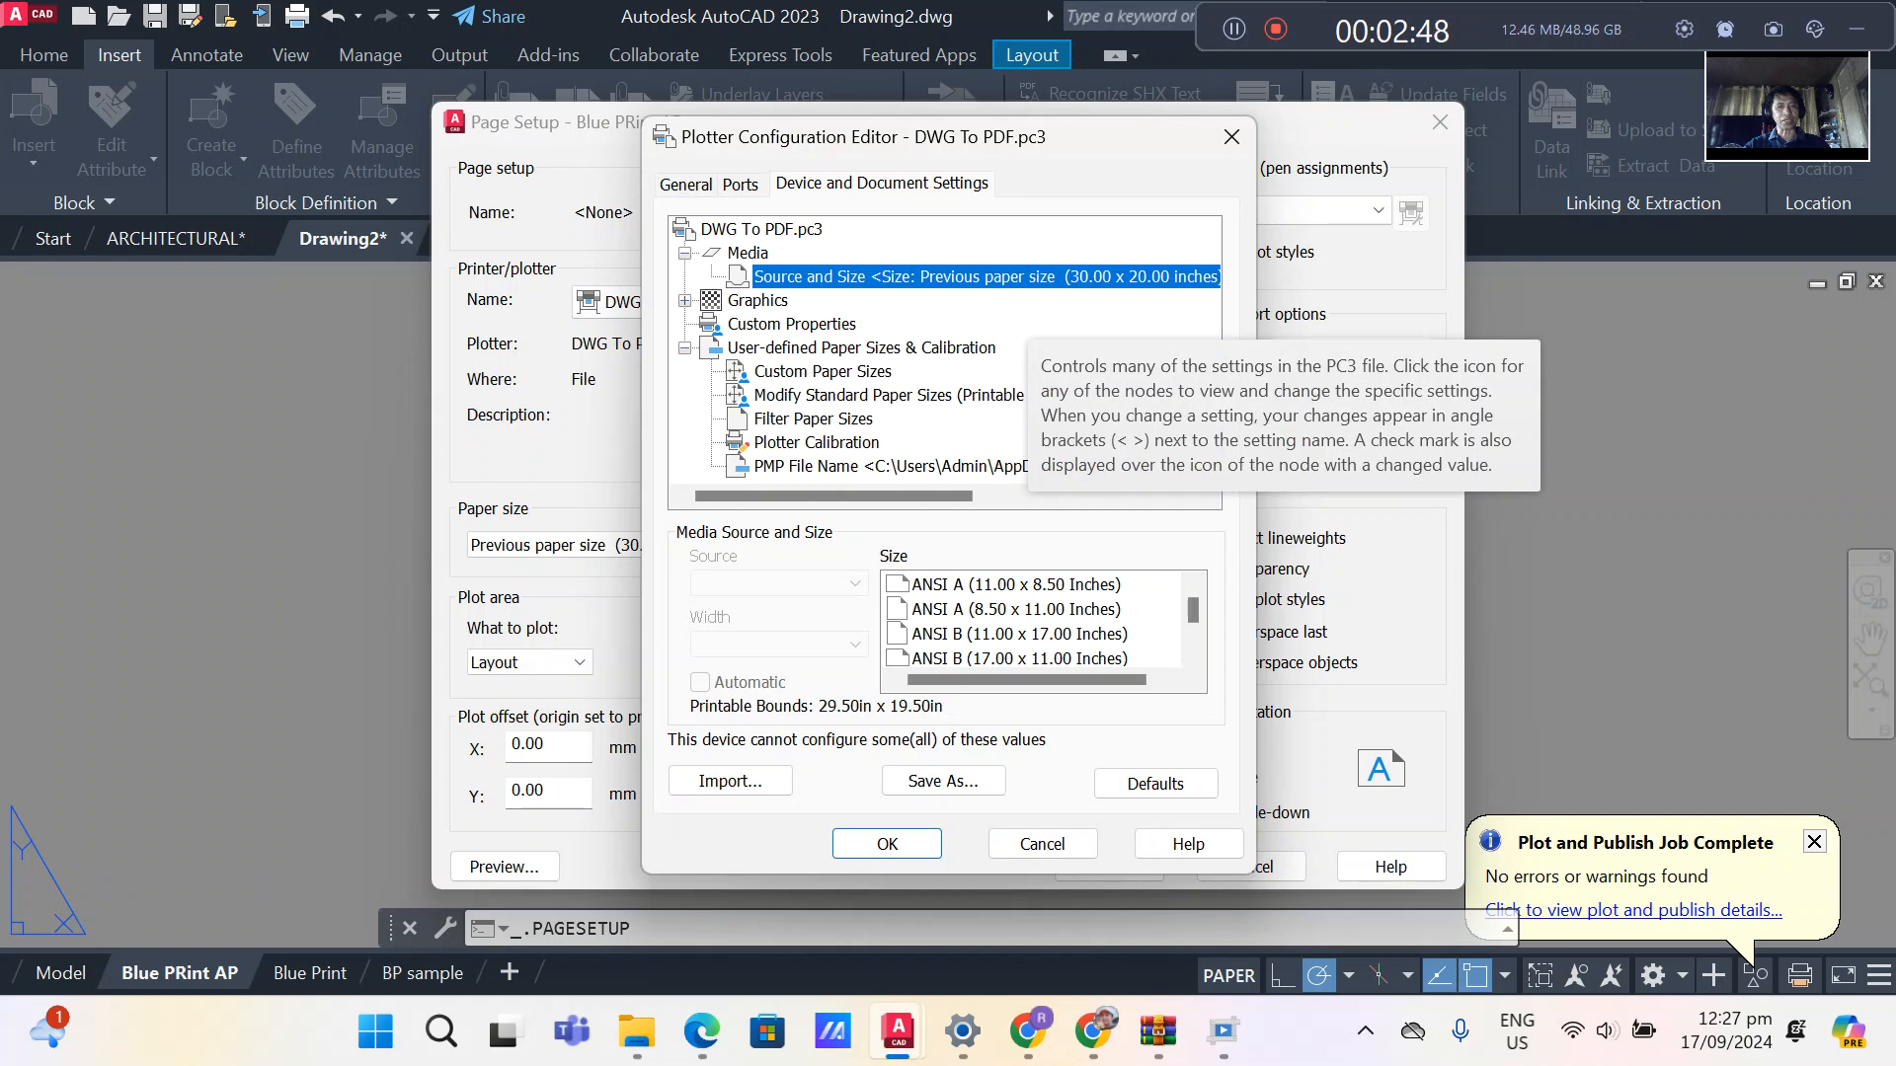
pyautogui.click(825, 372)
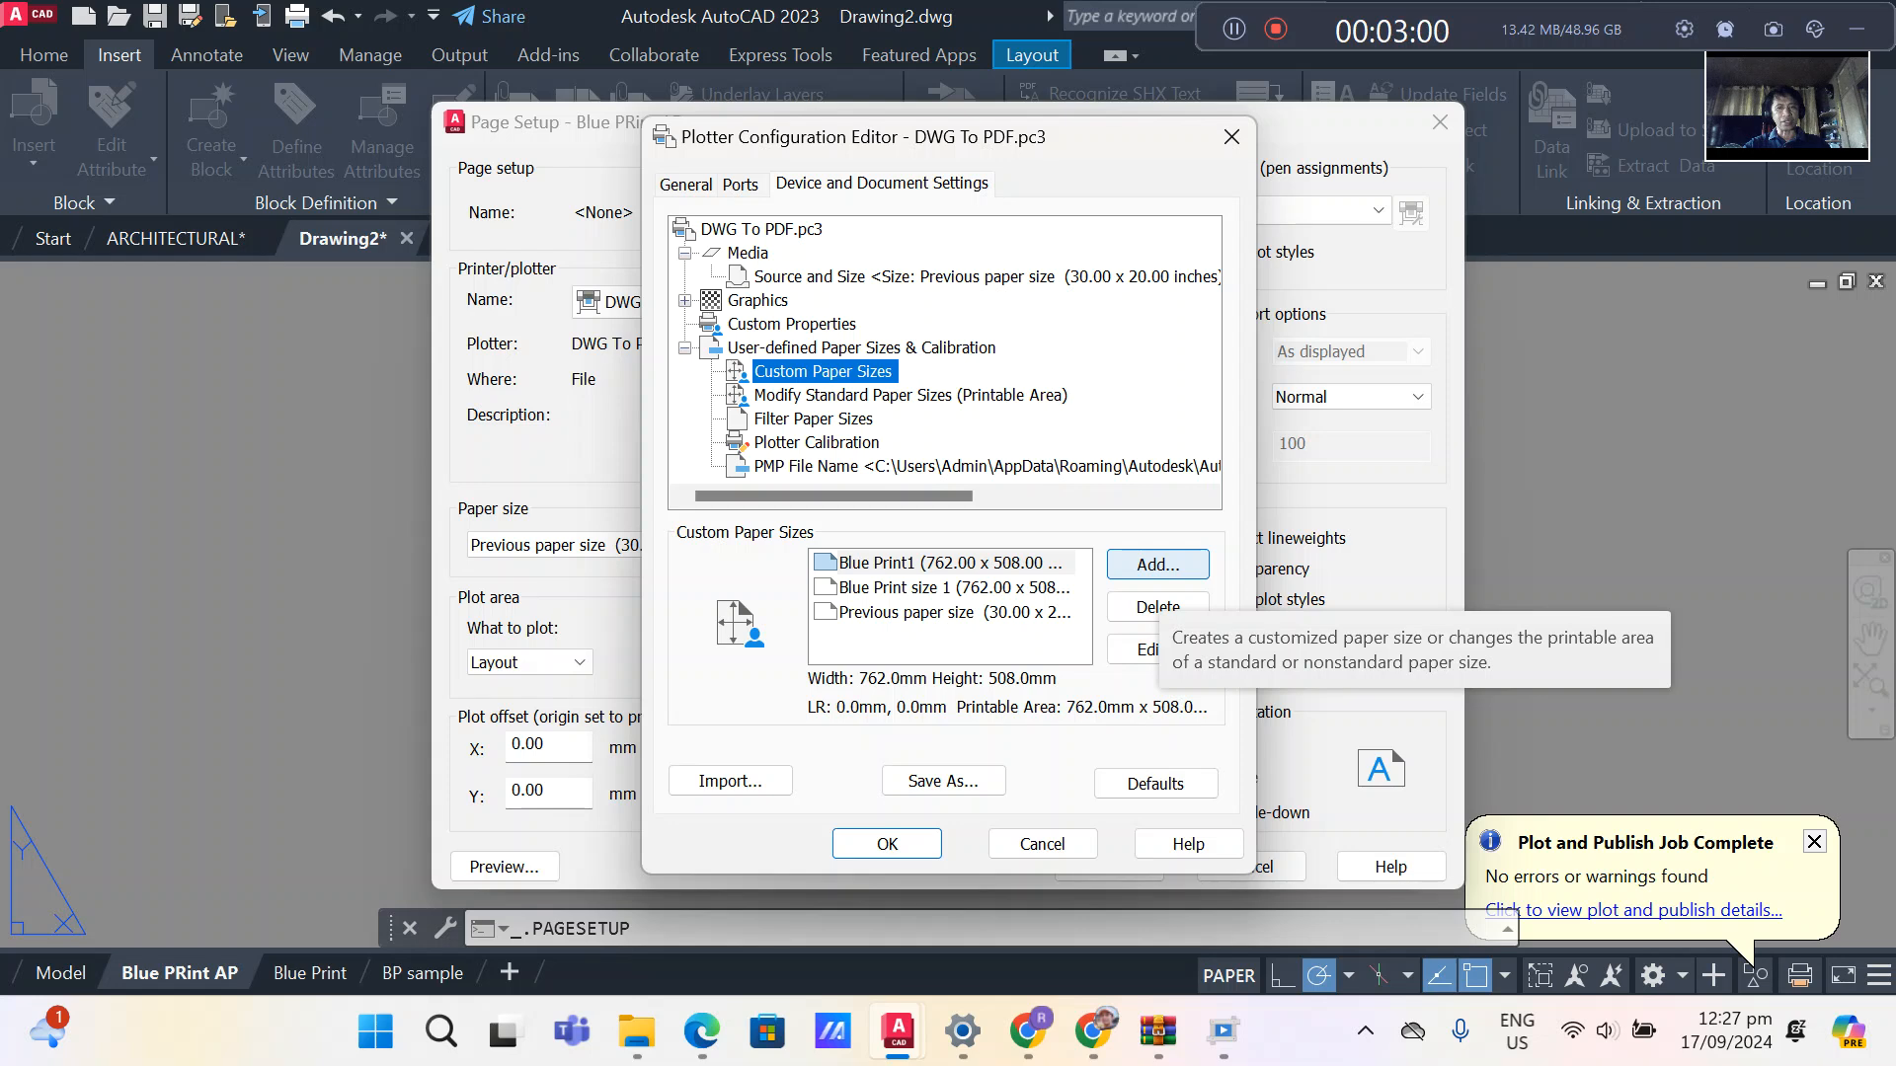
pyautogui.click(1157, 564)
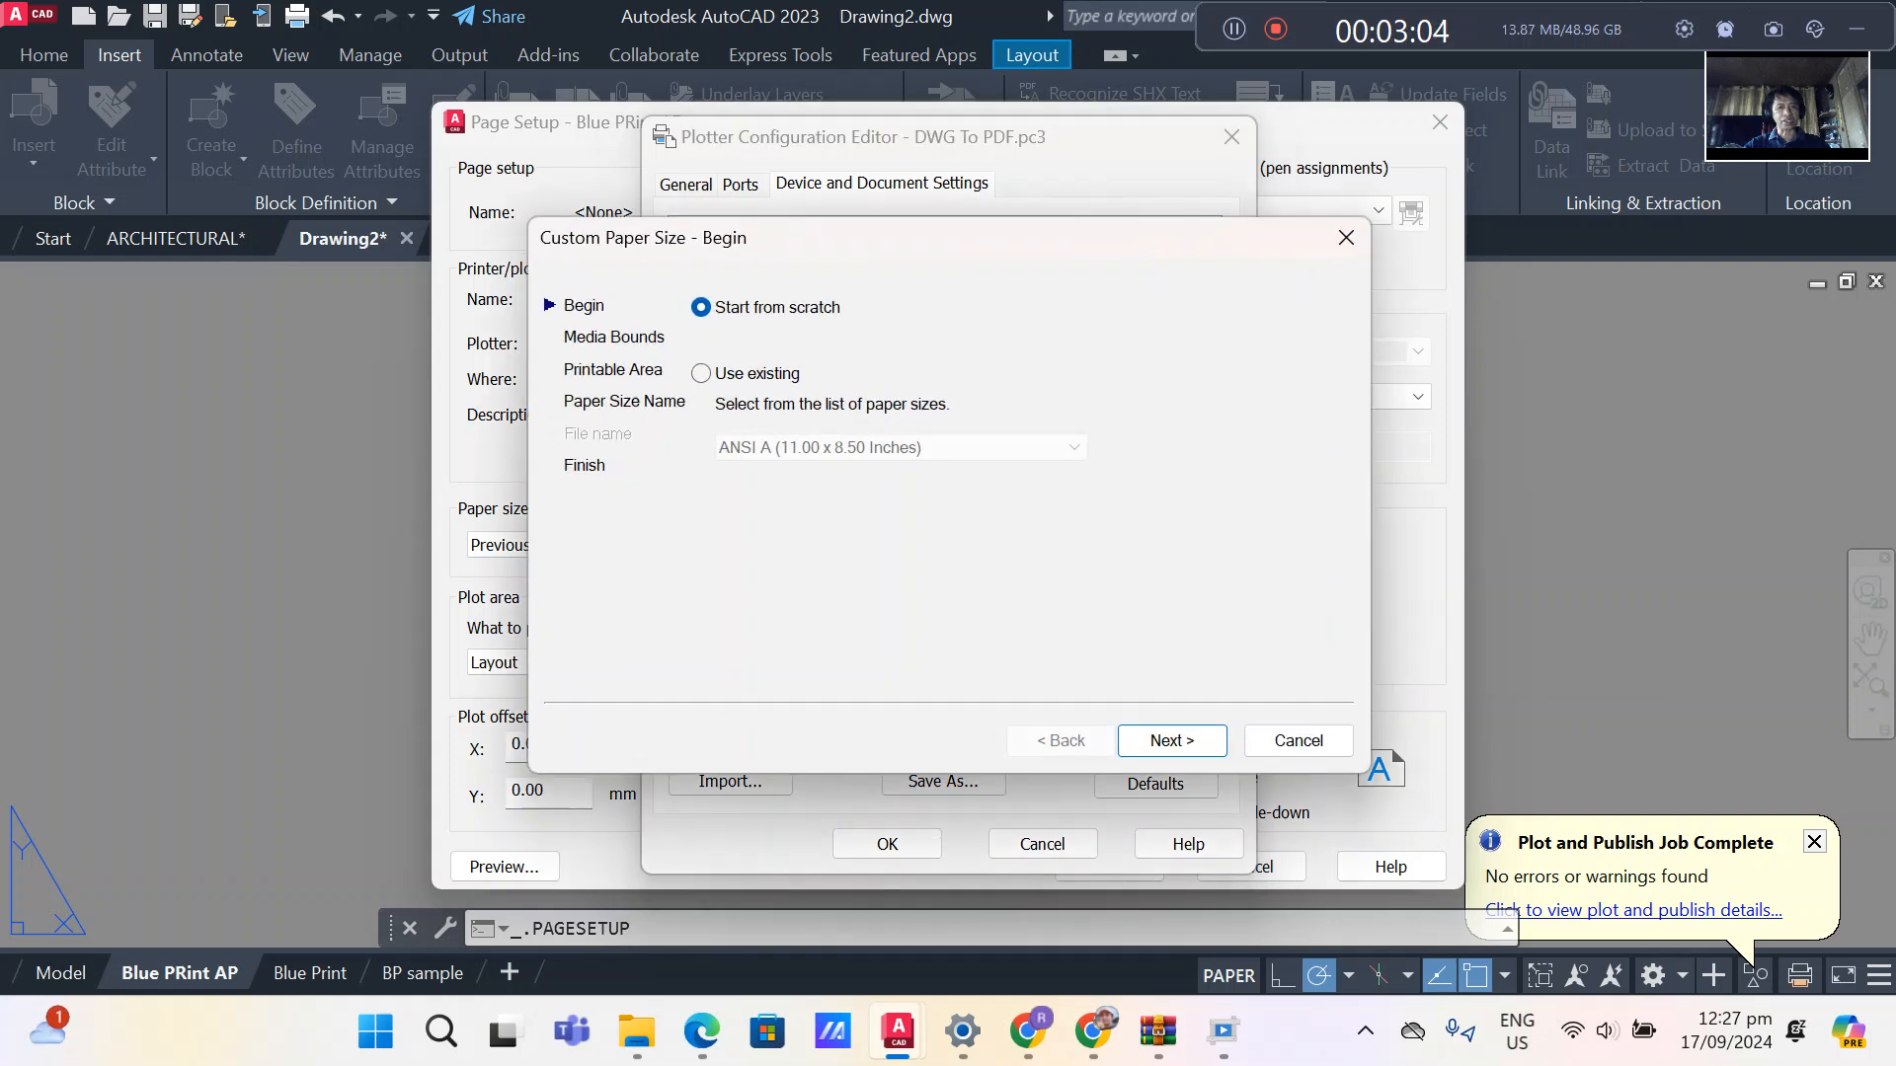
pyautogui.click(1172, 741)
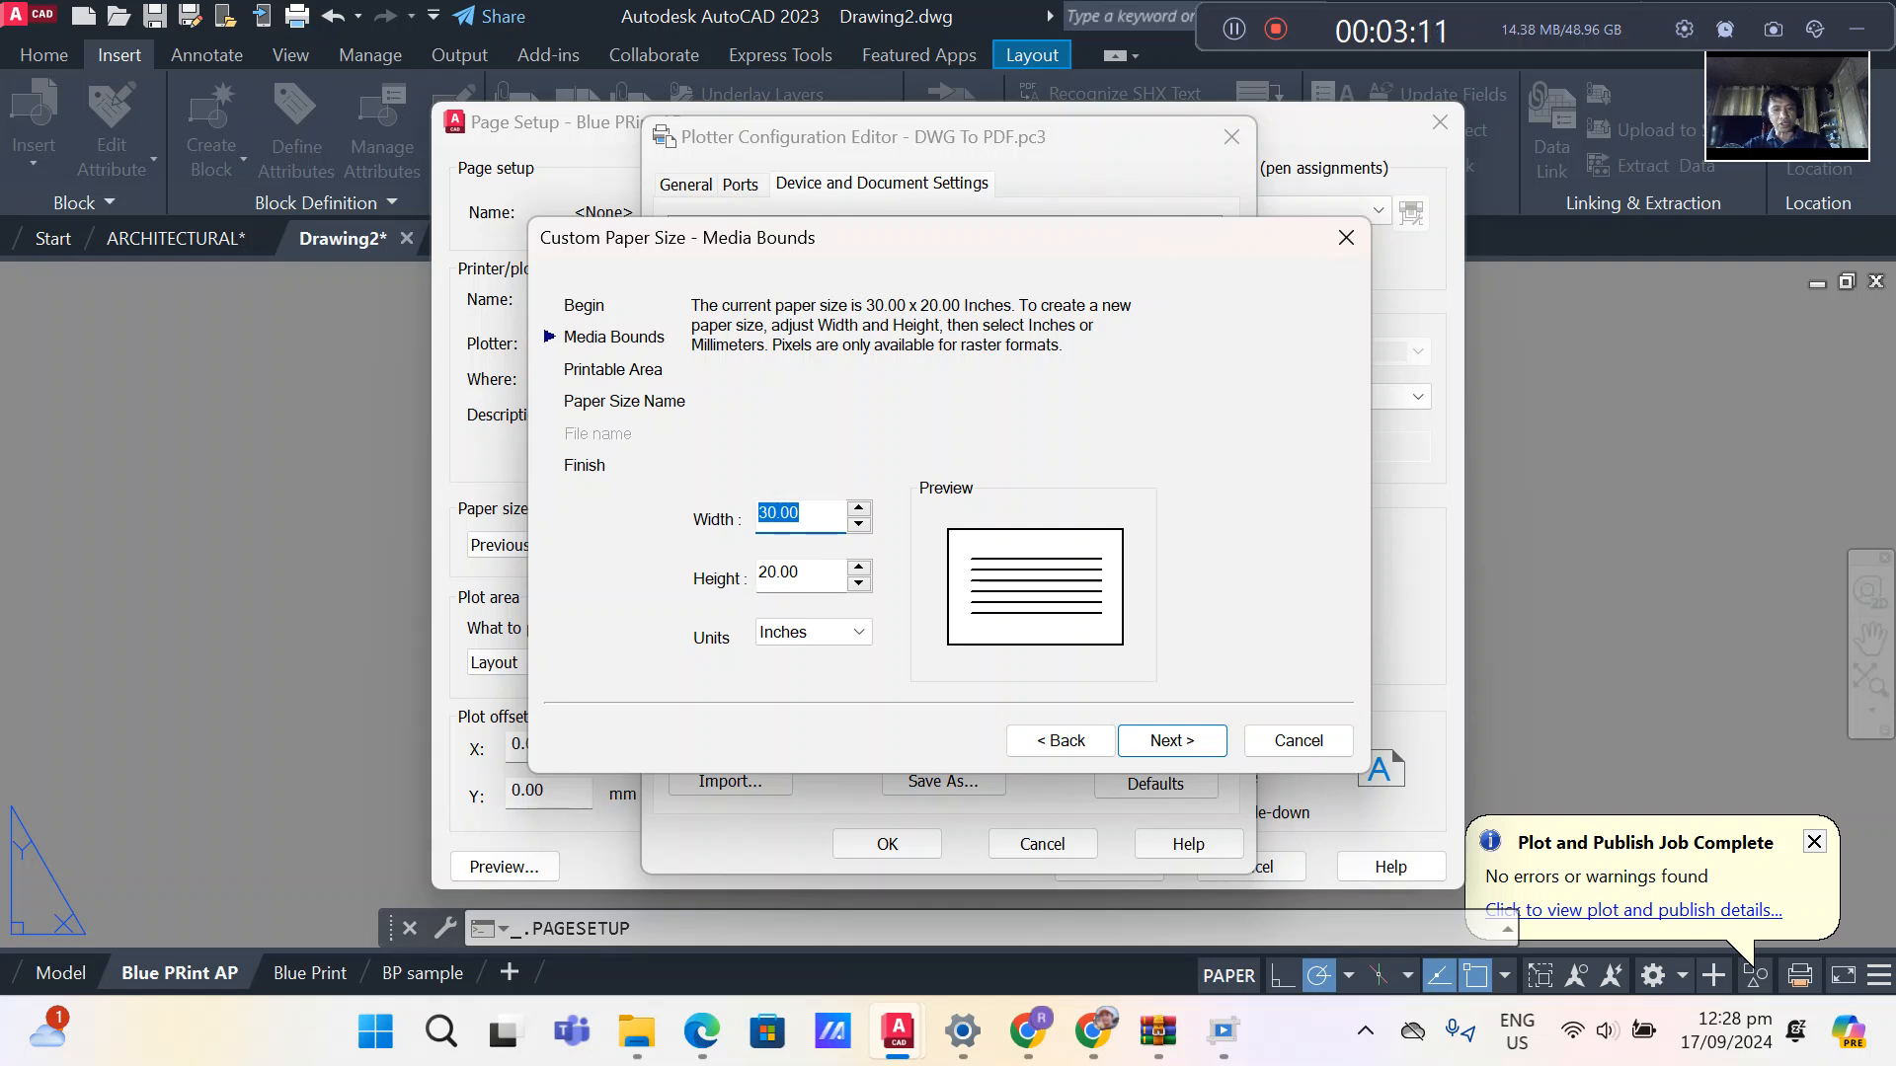
# Enter a custom paper width of 762 and height of 508, and change the units to Millimeters.
pyautogui.write('762')
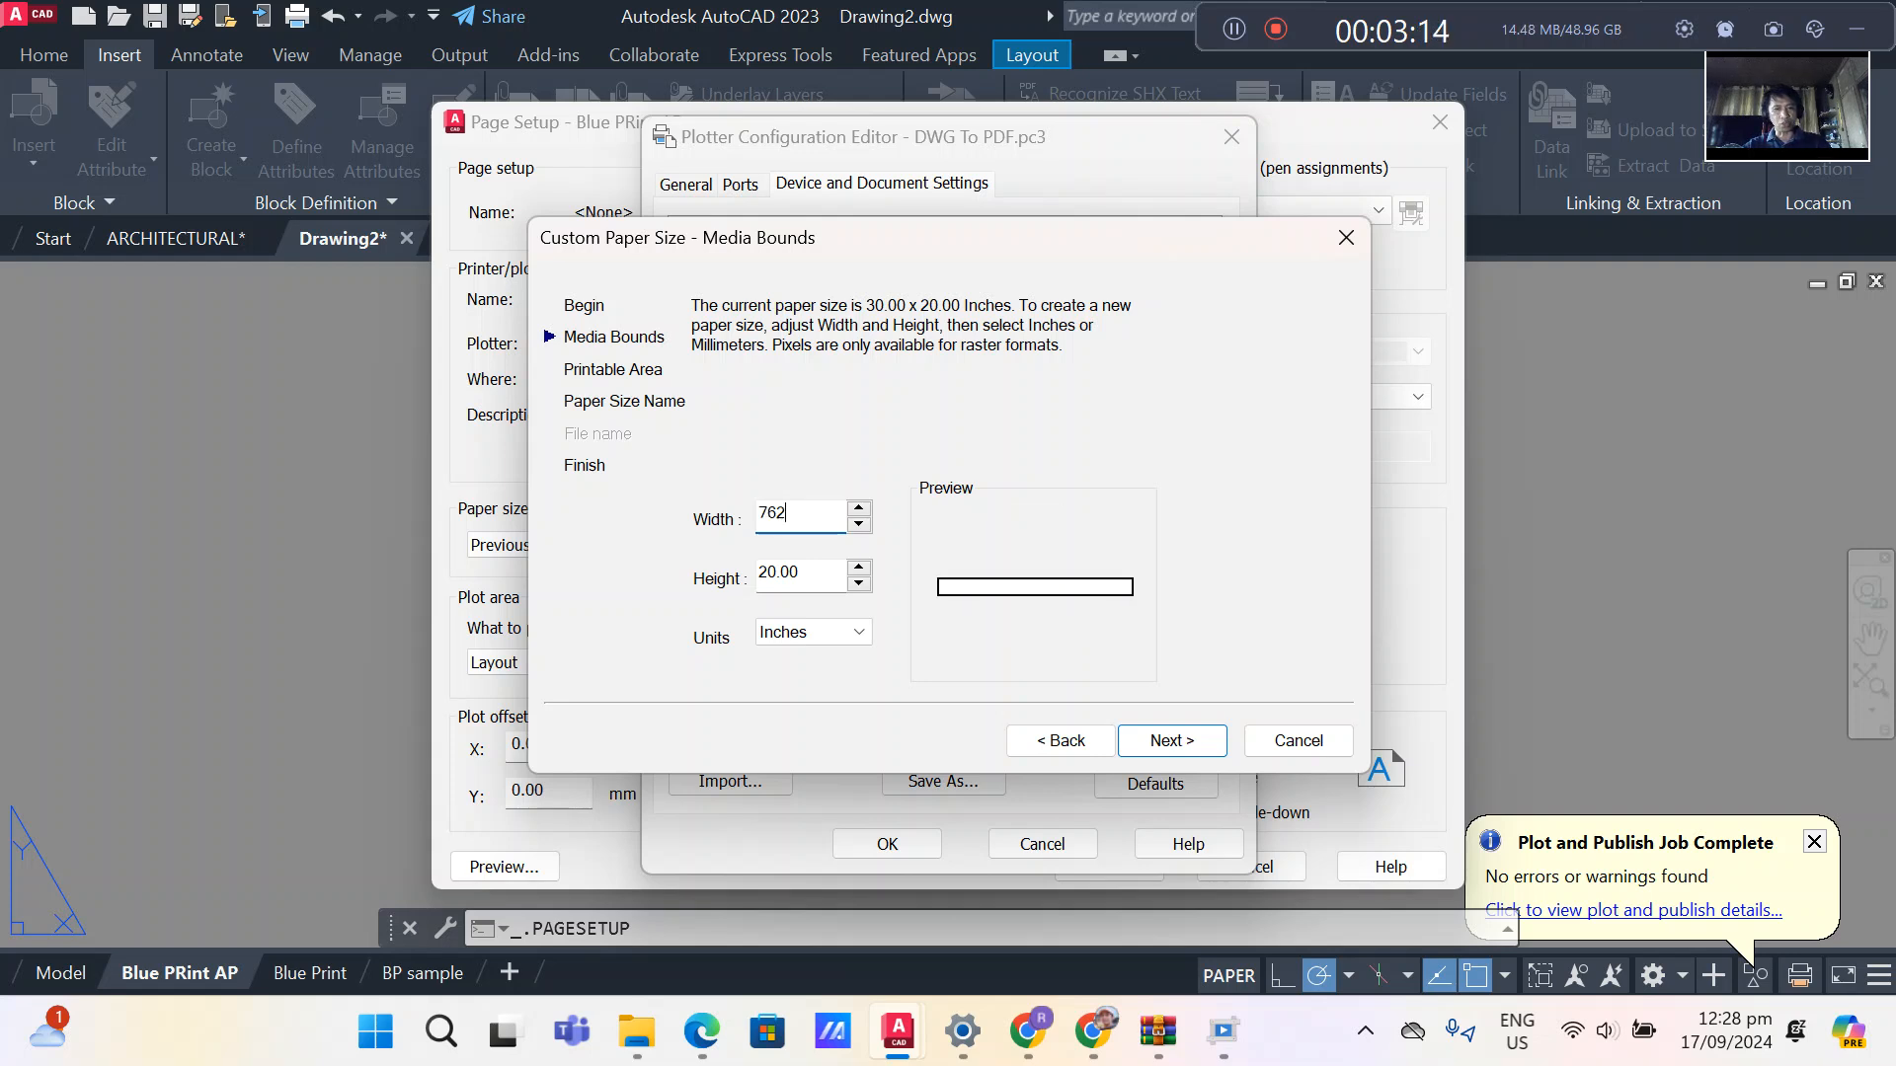
pyautogui.press('Tab')
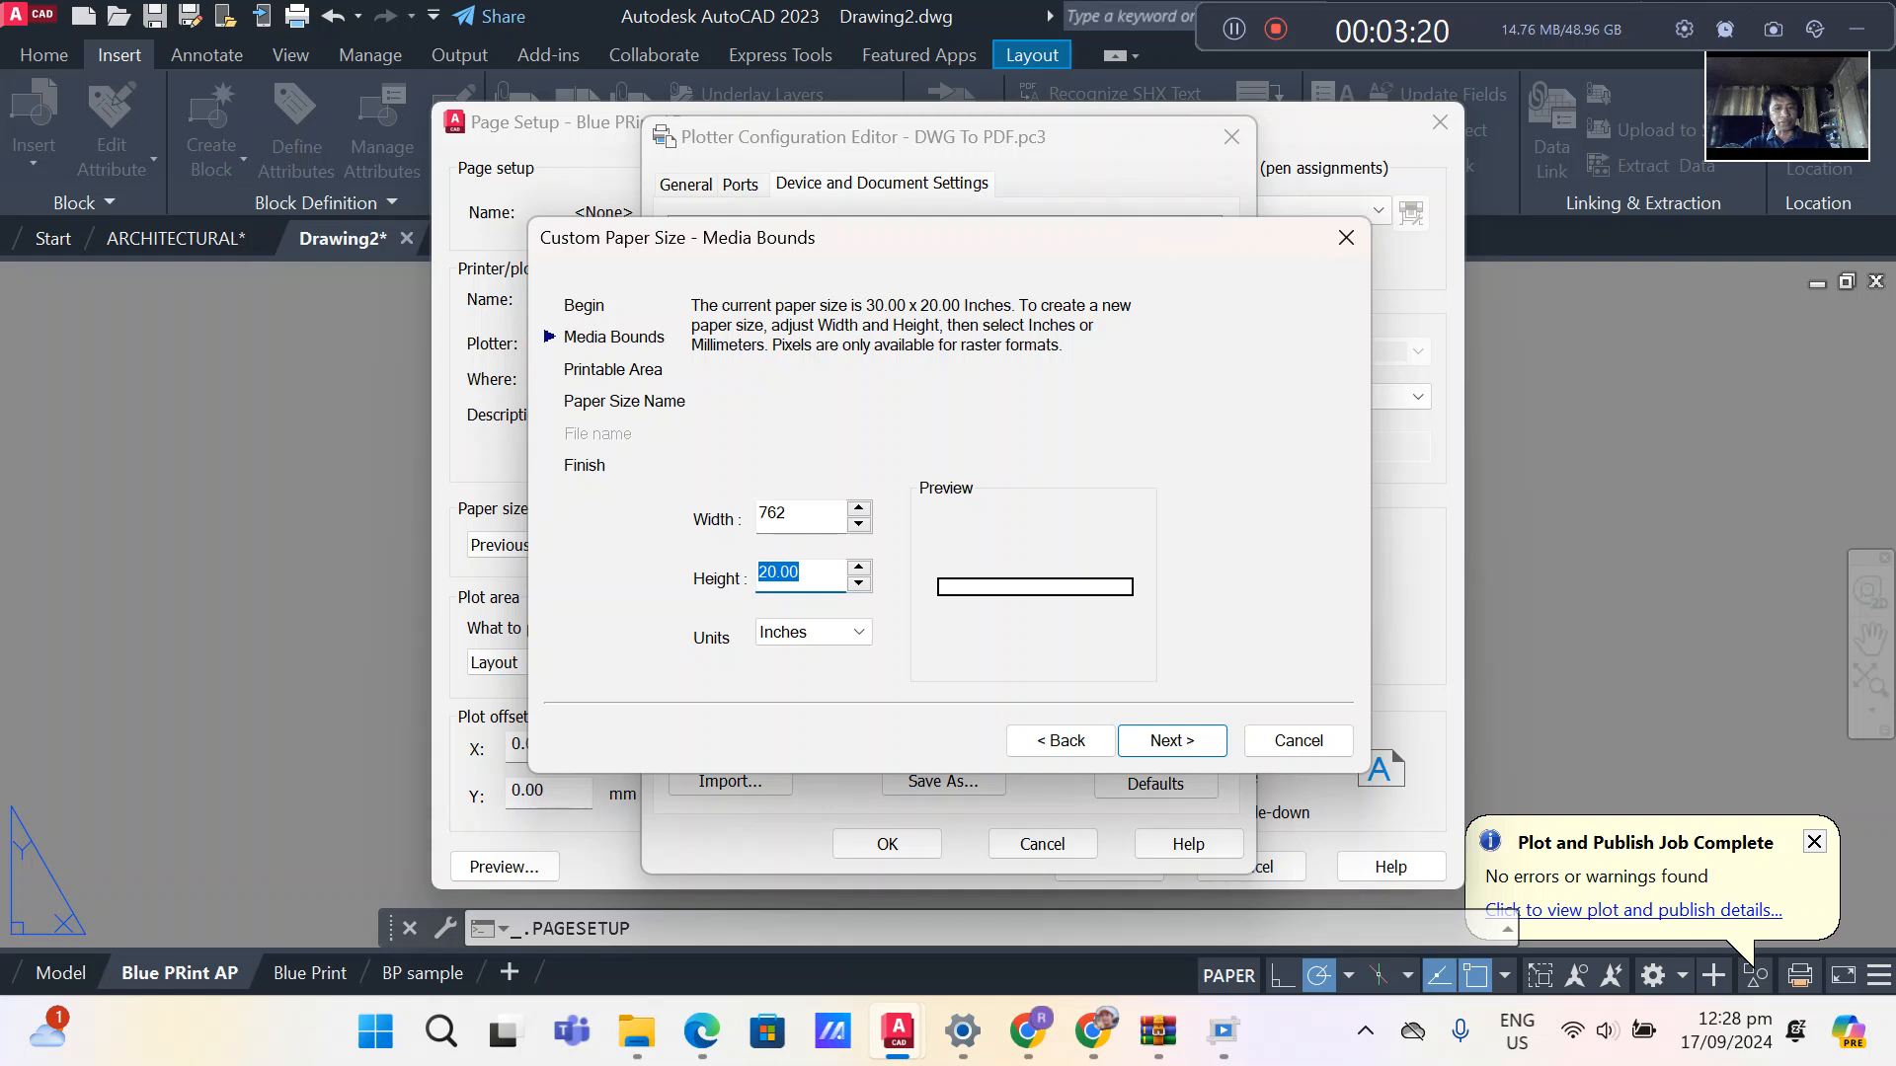
pyautogui.write('508')
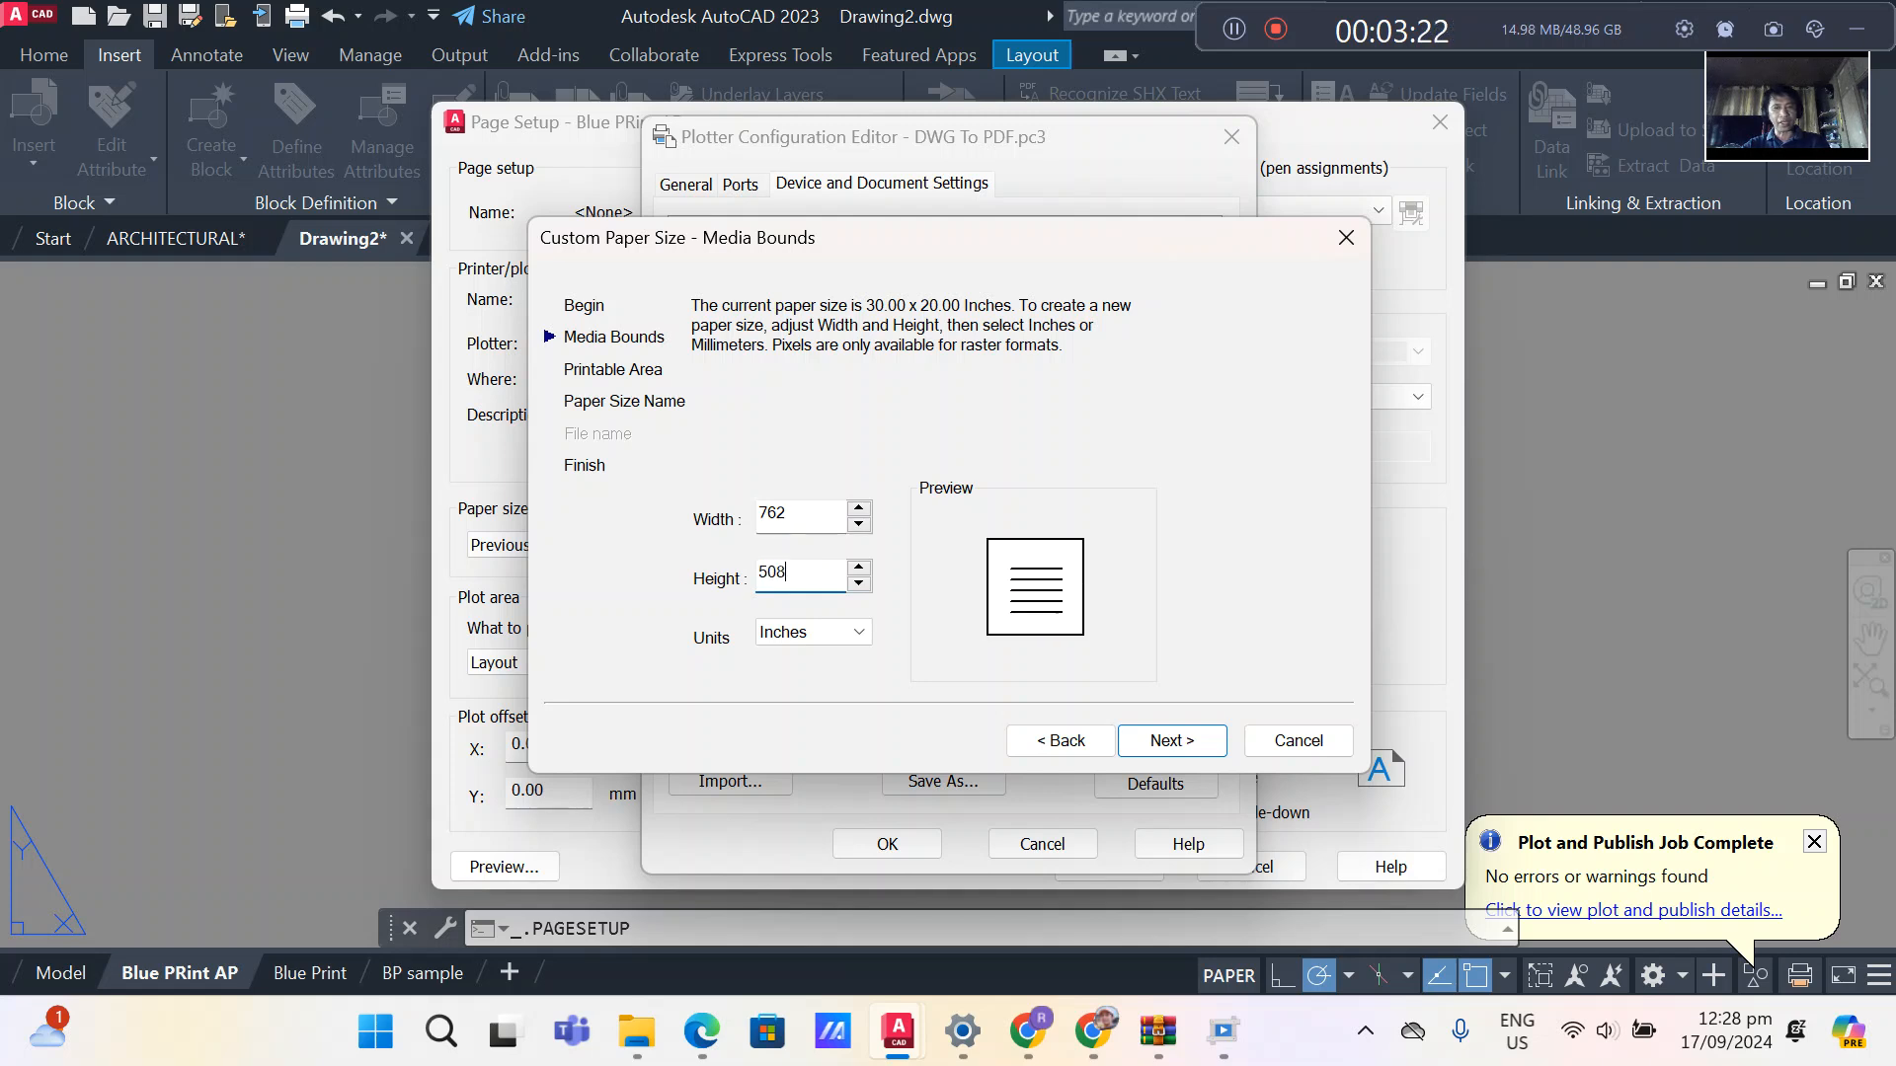
pyautogui.press('Tab')
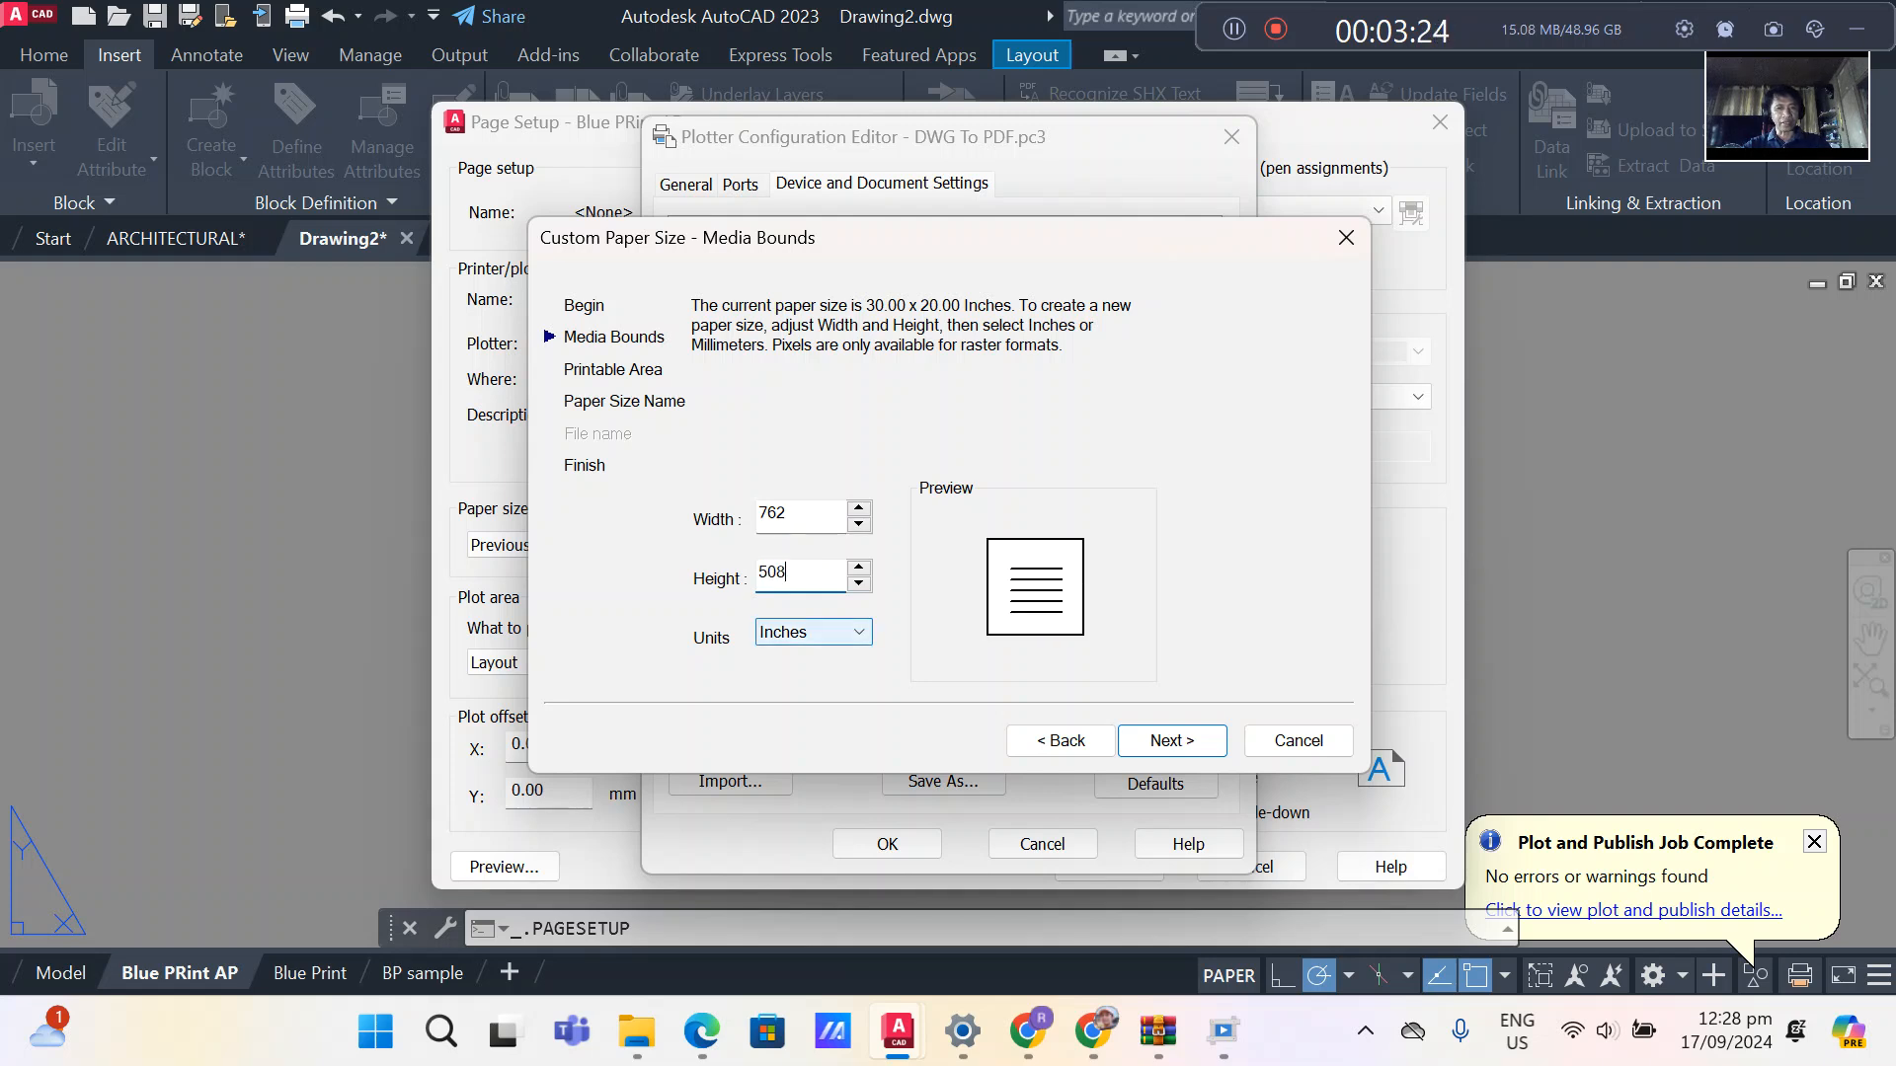
pyautogui.hotkey('alt', 'Down')
pyautogui.press('Down')
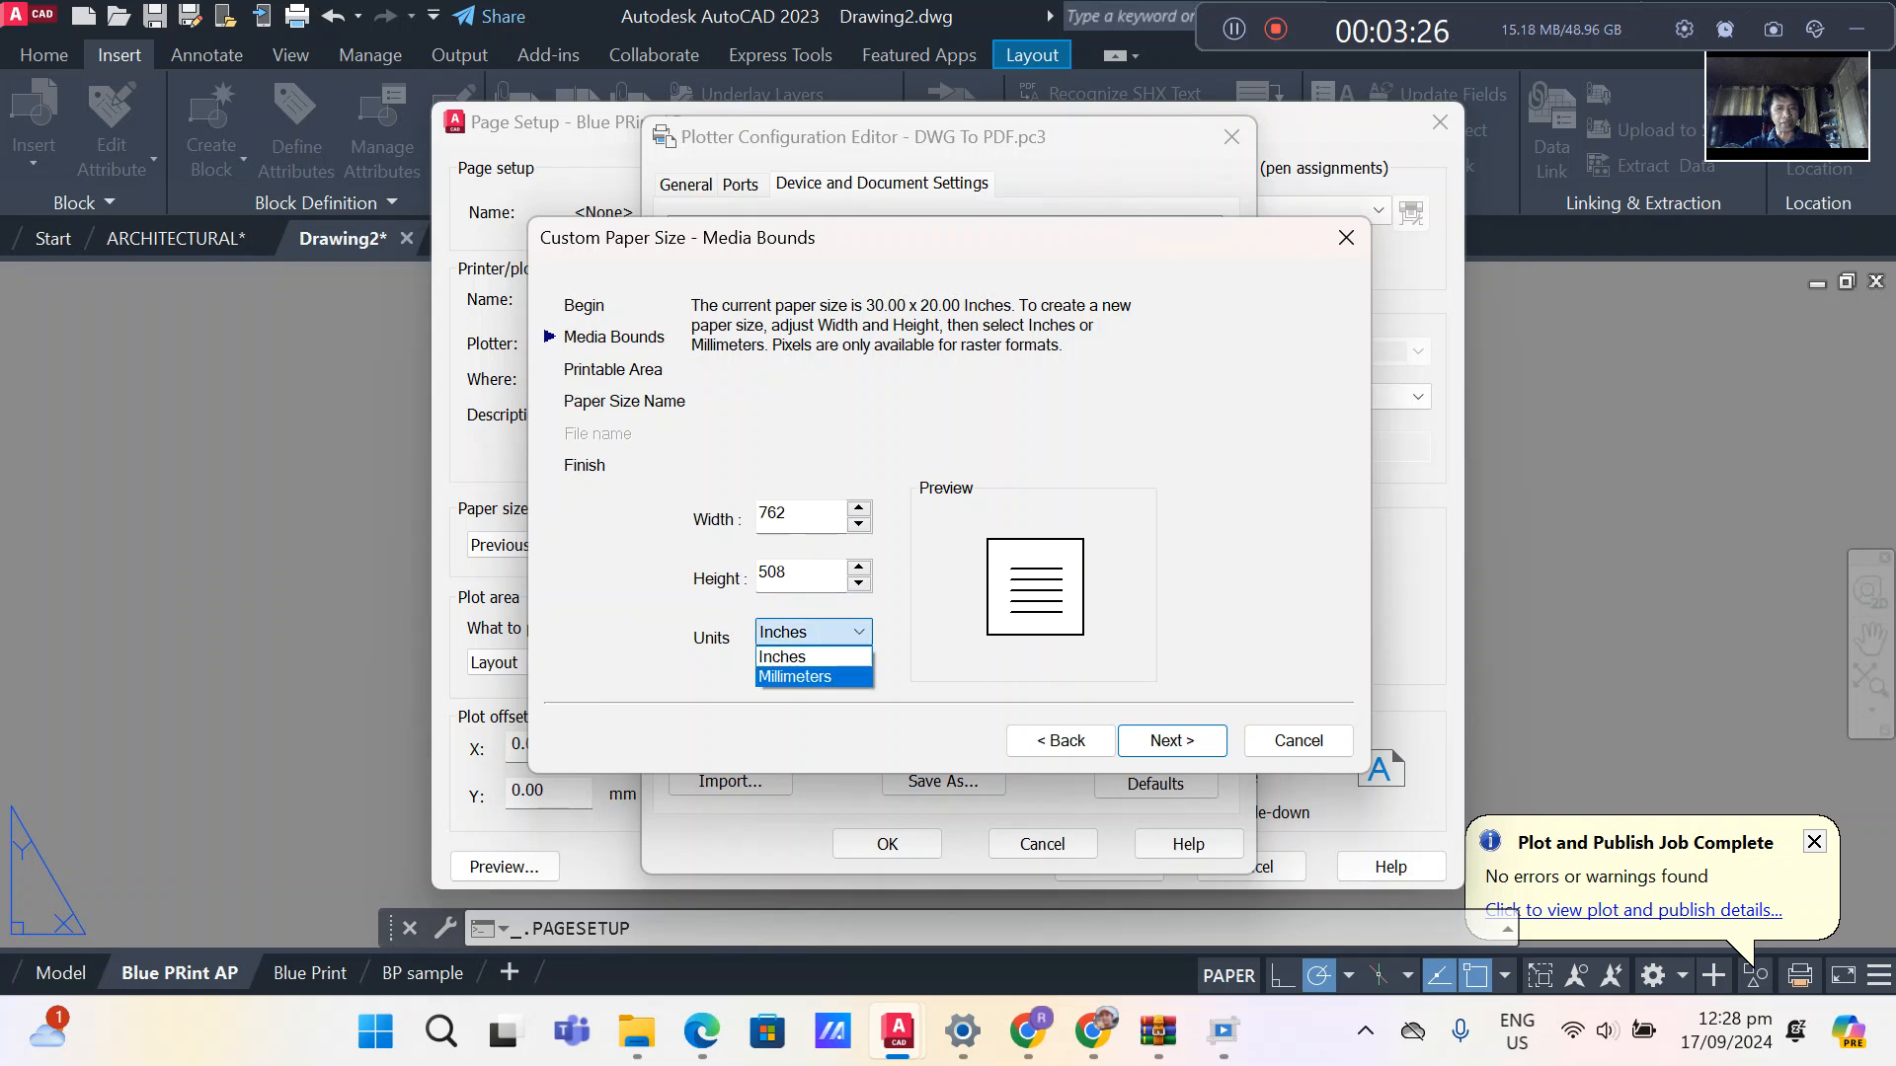
pyautogui.press('Return')
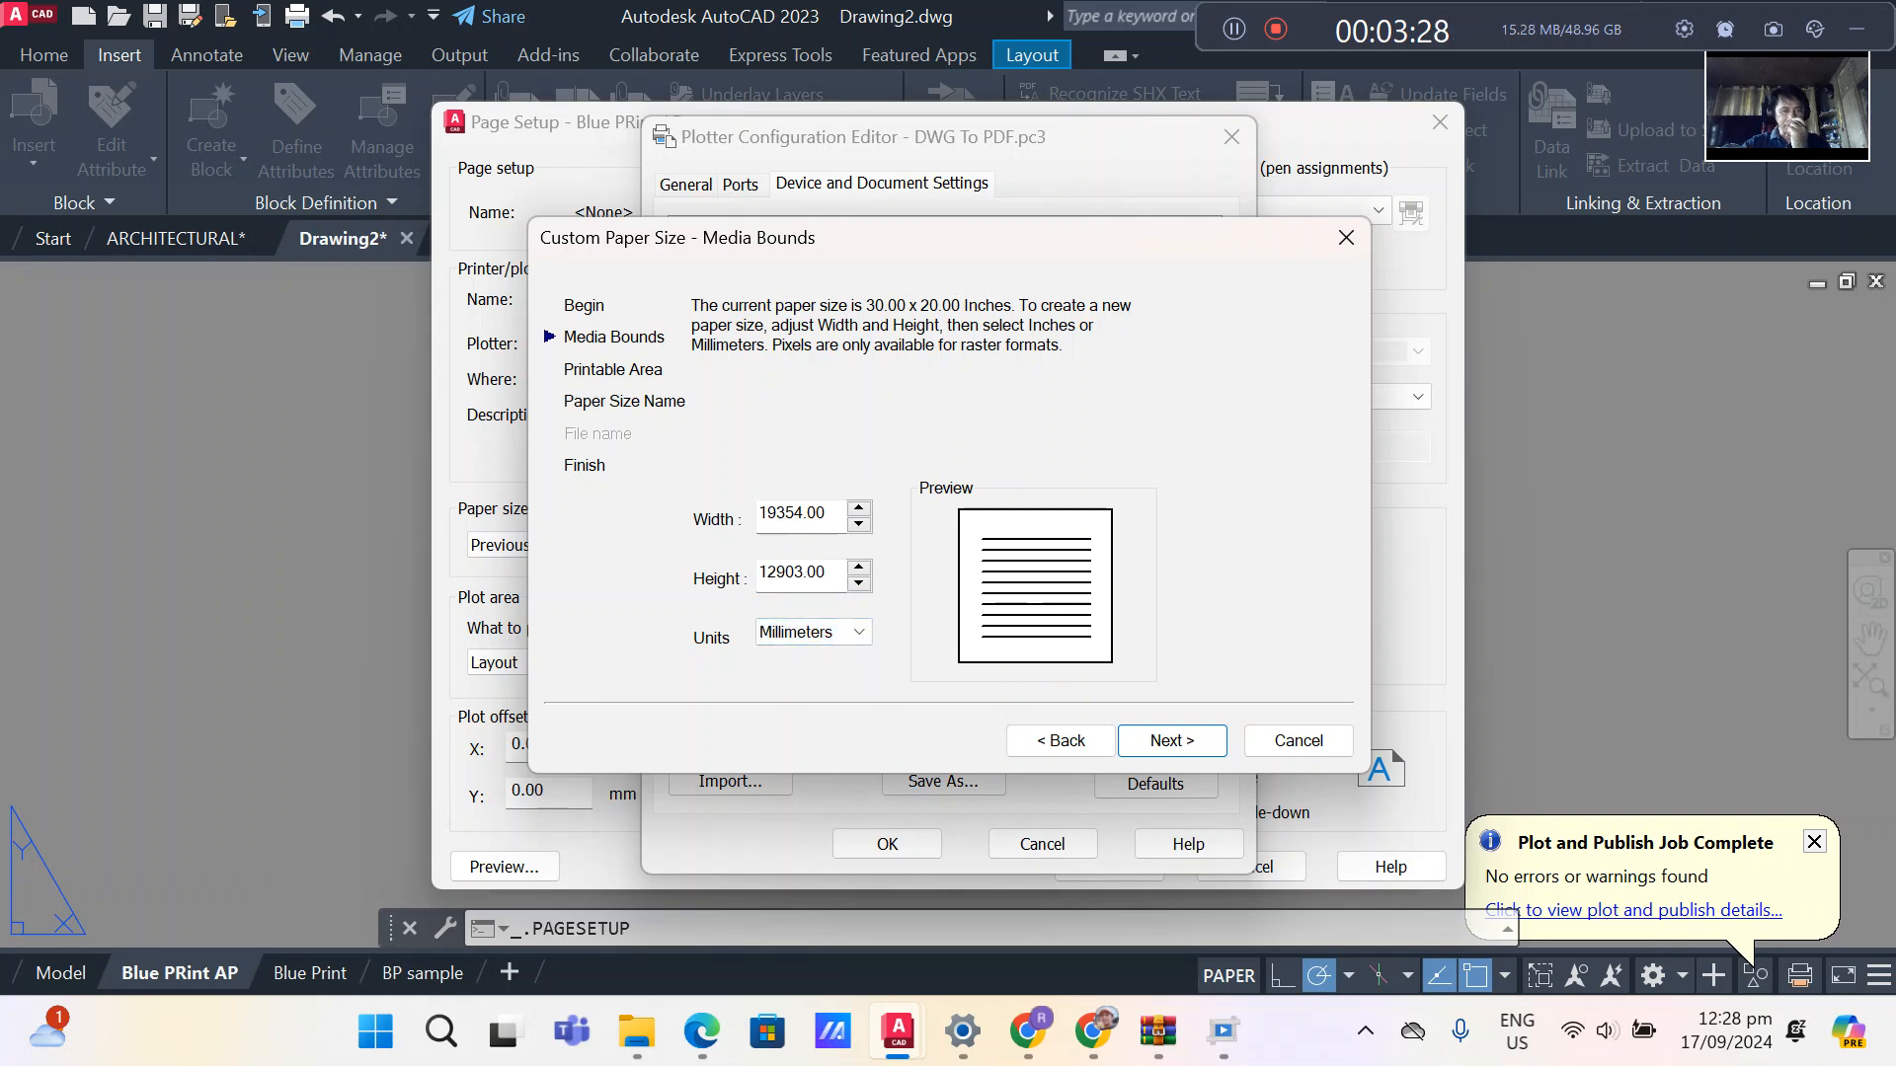
# Correct the custom paper size to 762 mm wide by 508 mm high and accept the media bounds.
pyautogui.moveTo(828, 514); pyautogui.dragTo(756, 515)
pyautogui.write('7')
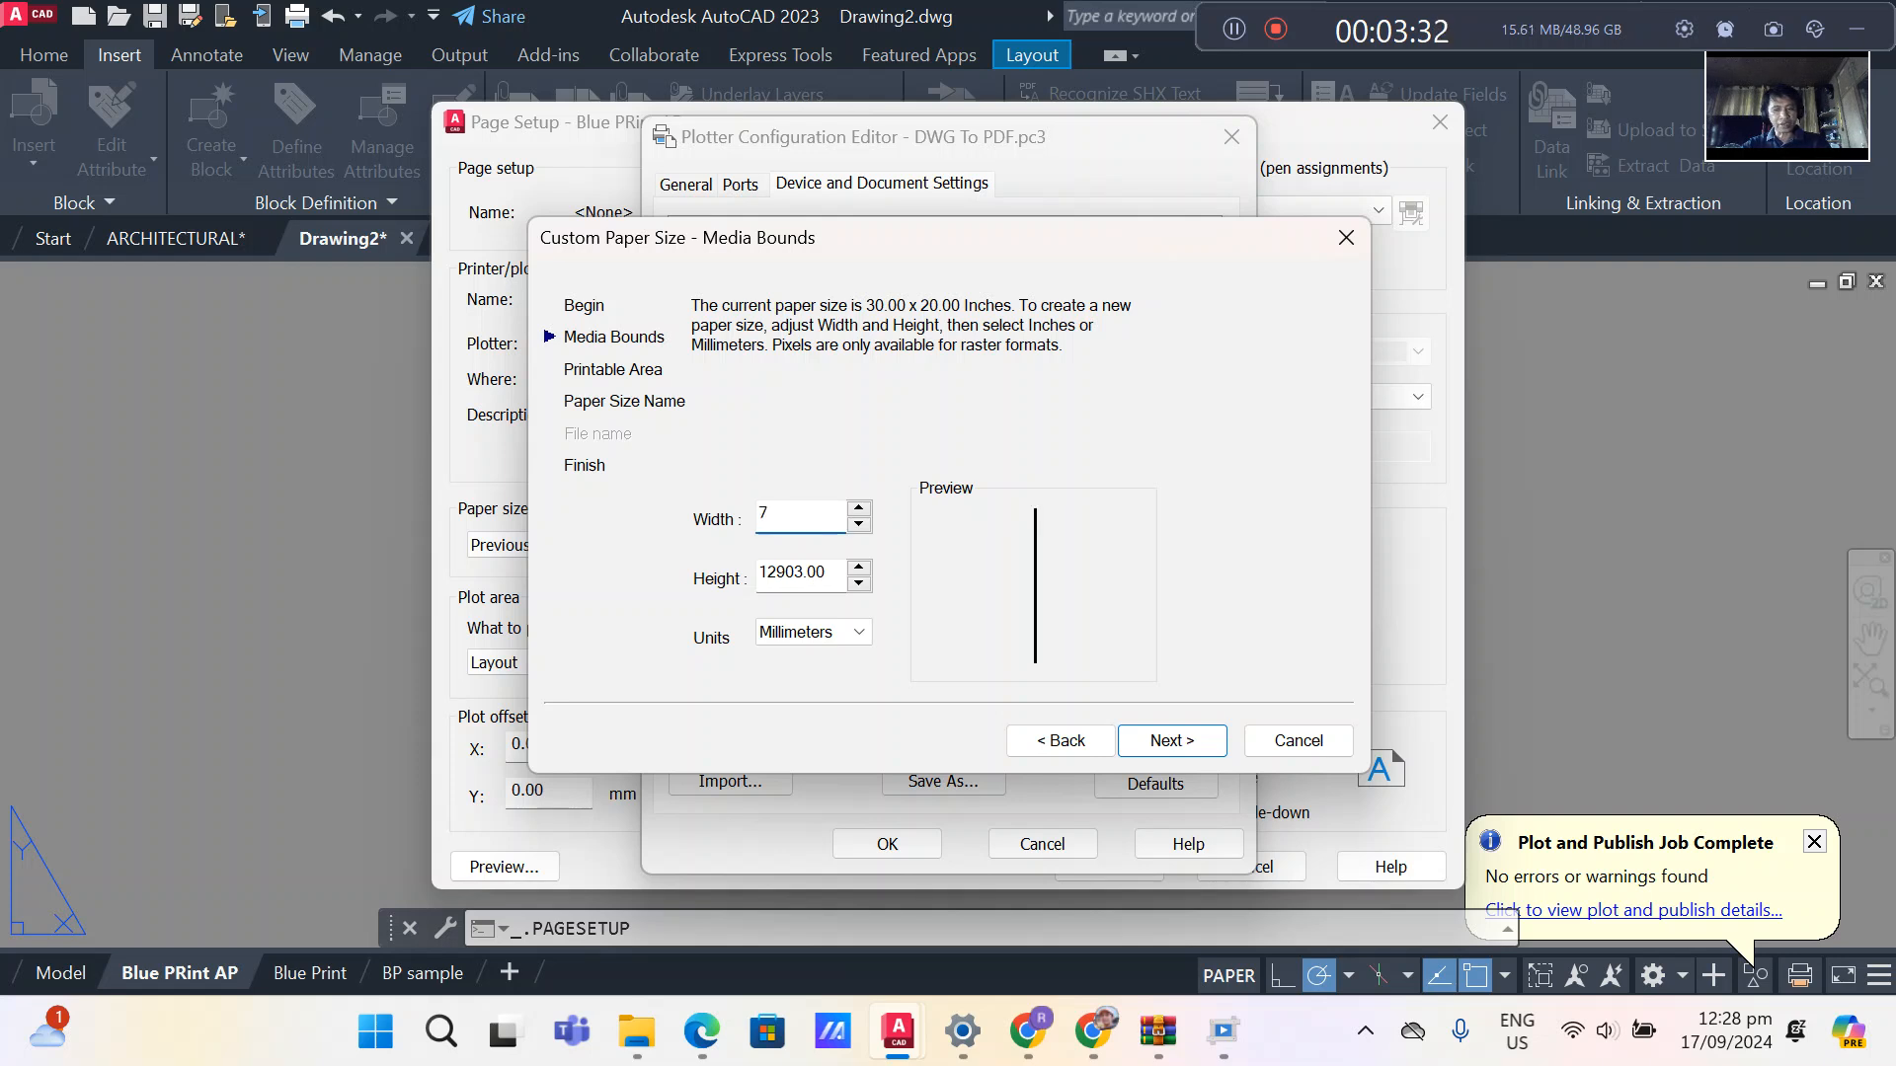
pyautogui.write('62')
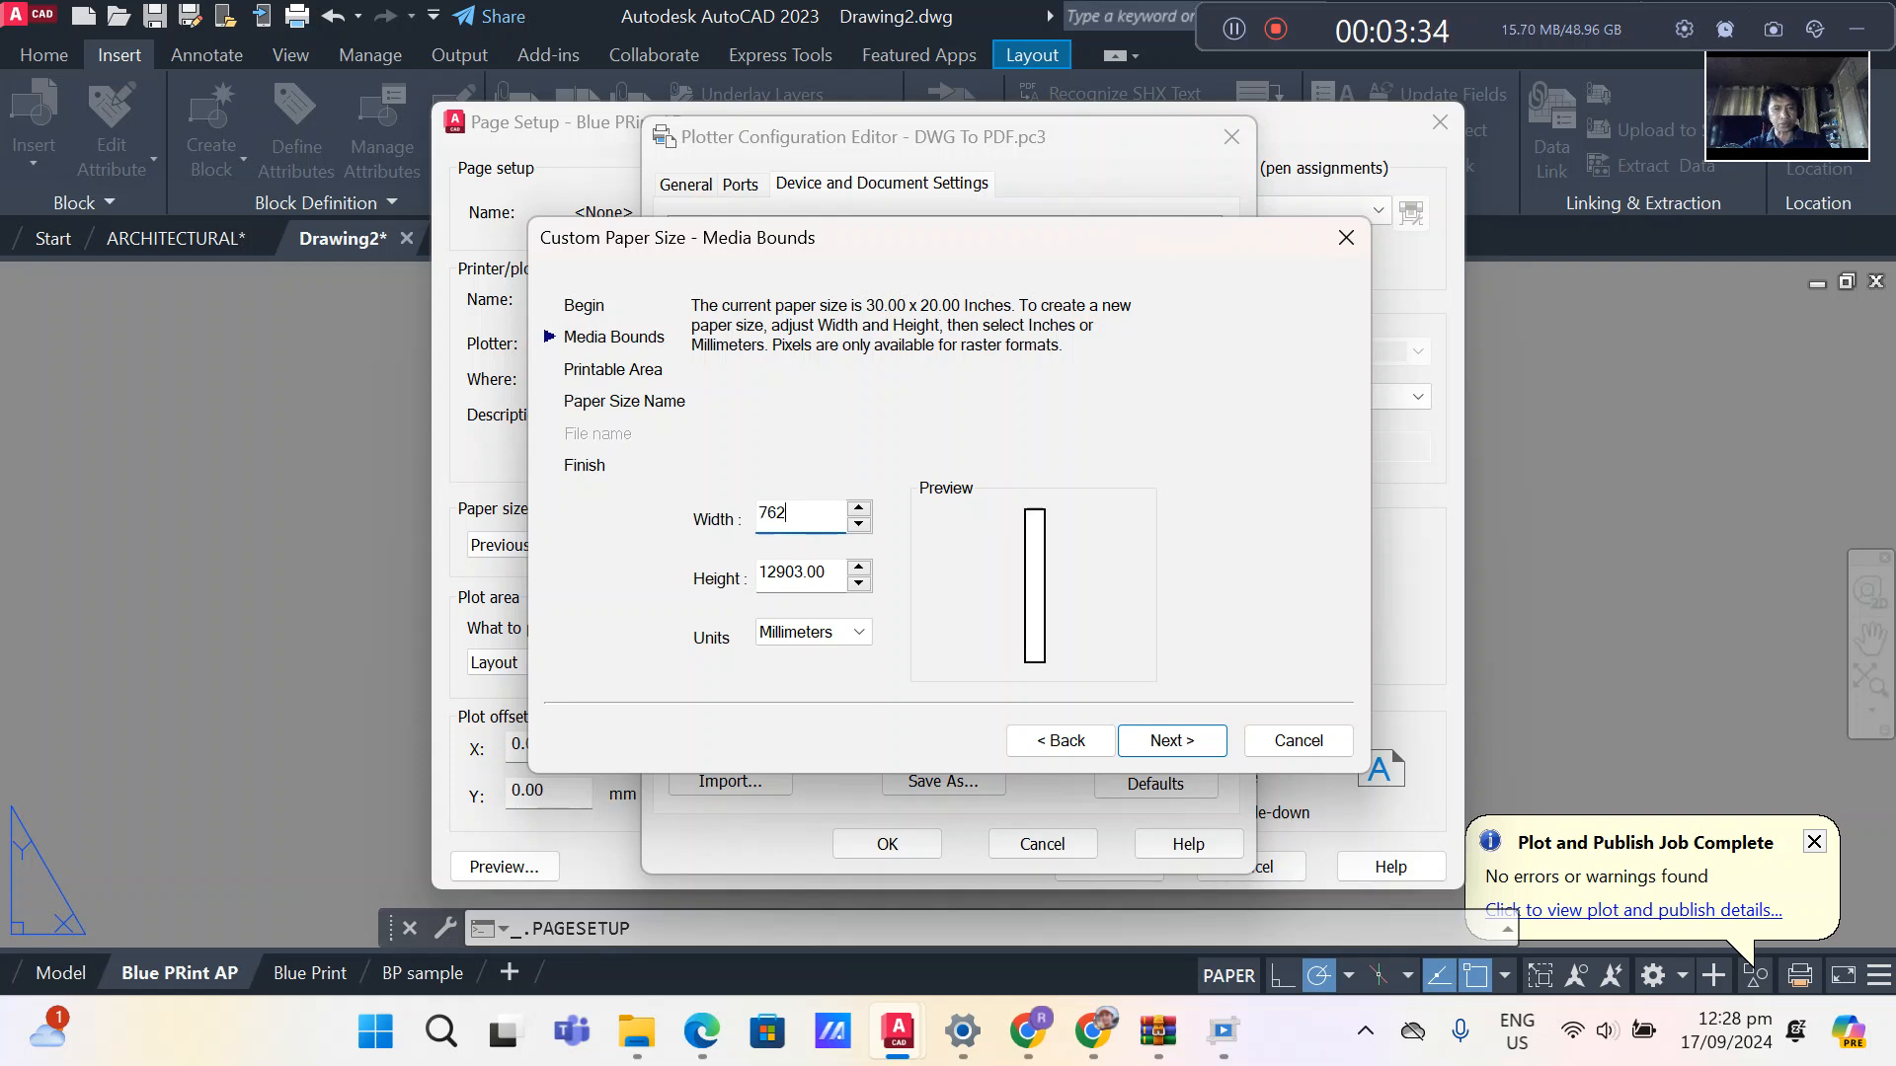
pyautogui.press('Tab')
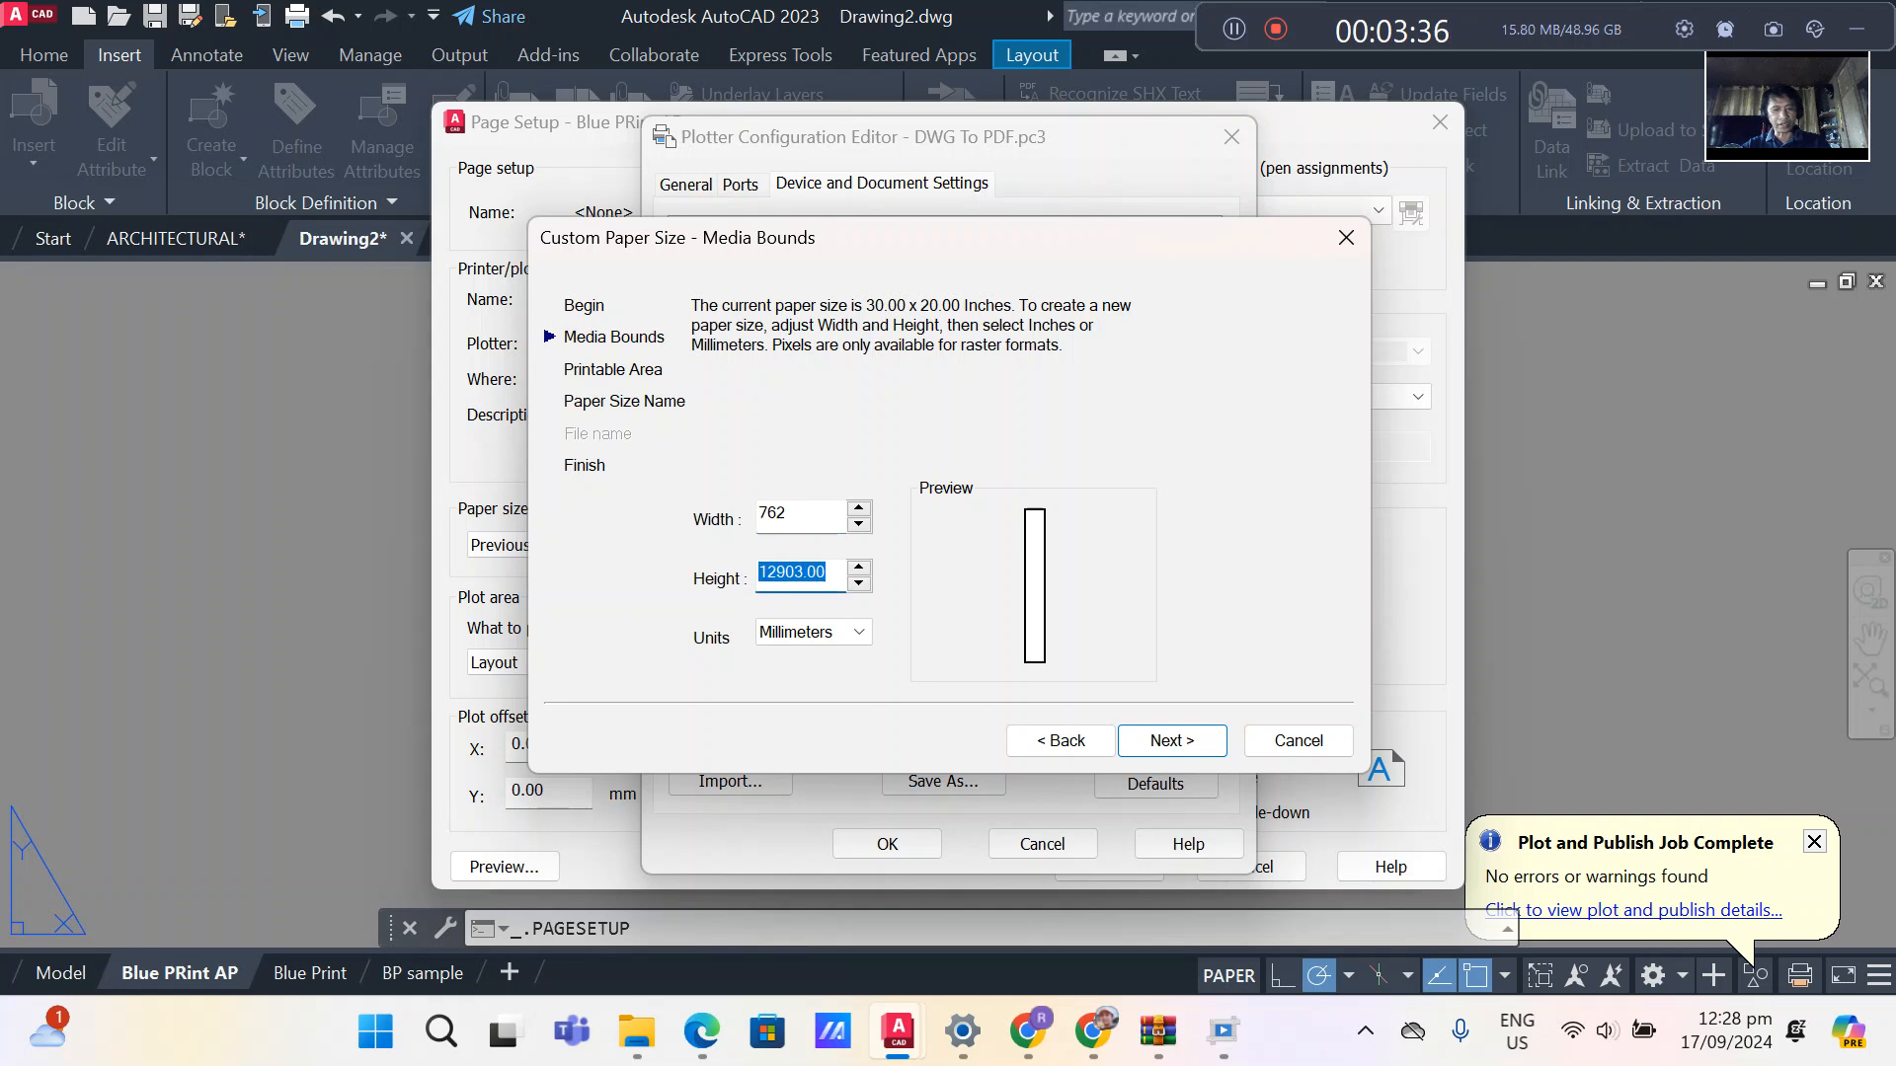
pyautogui.write('508')
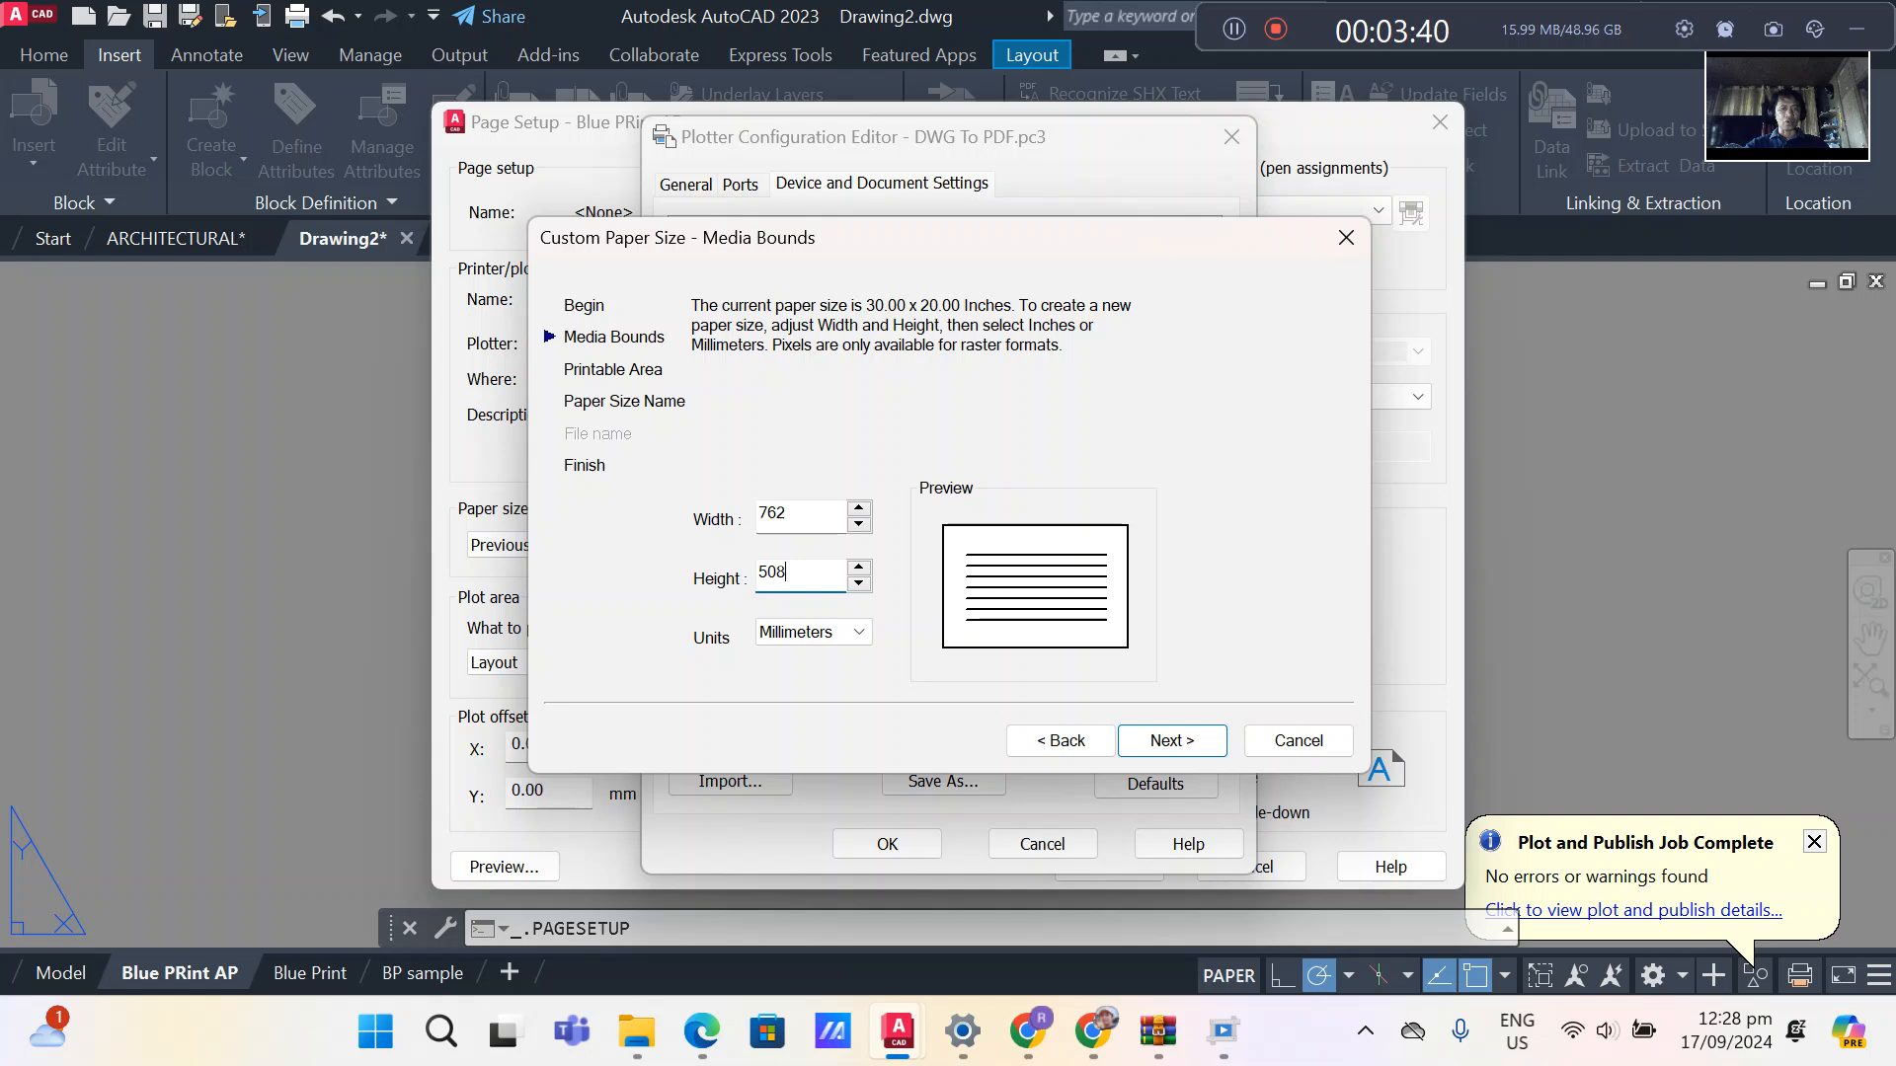
pyautogui.press('Tab')
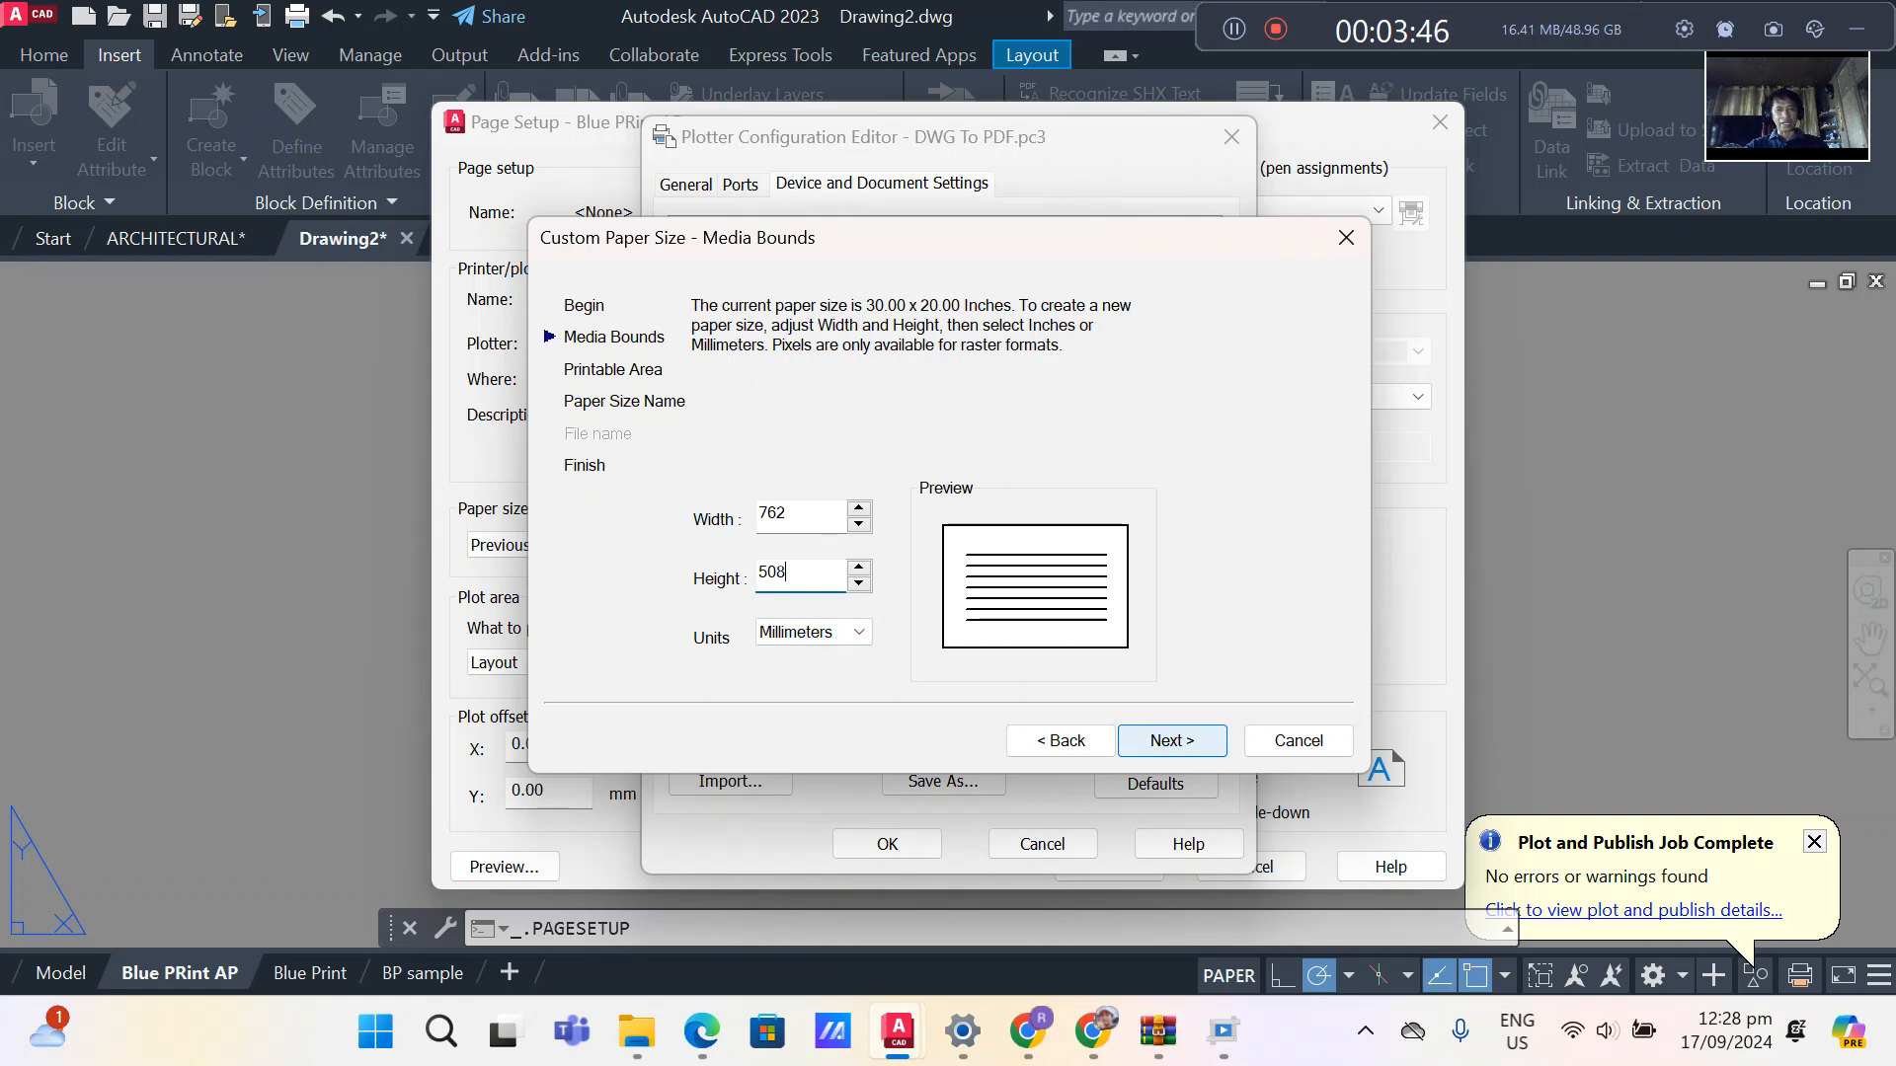
pyautogui.press('Return')
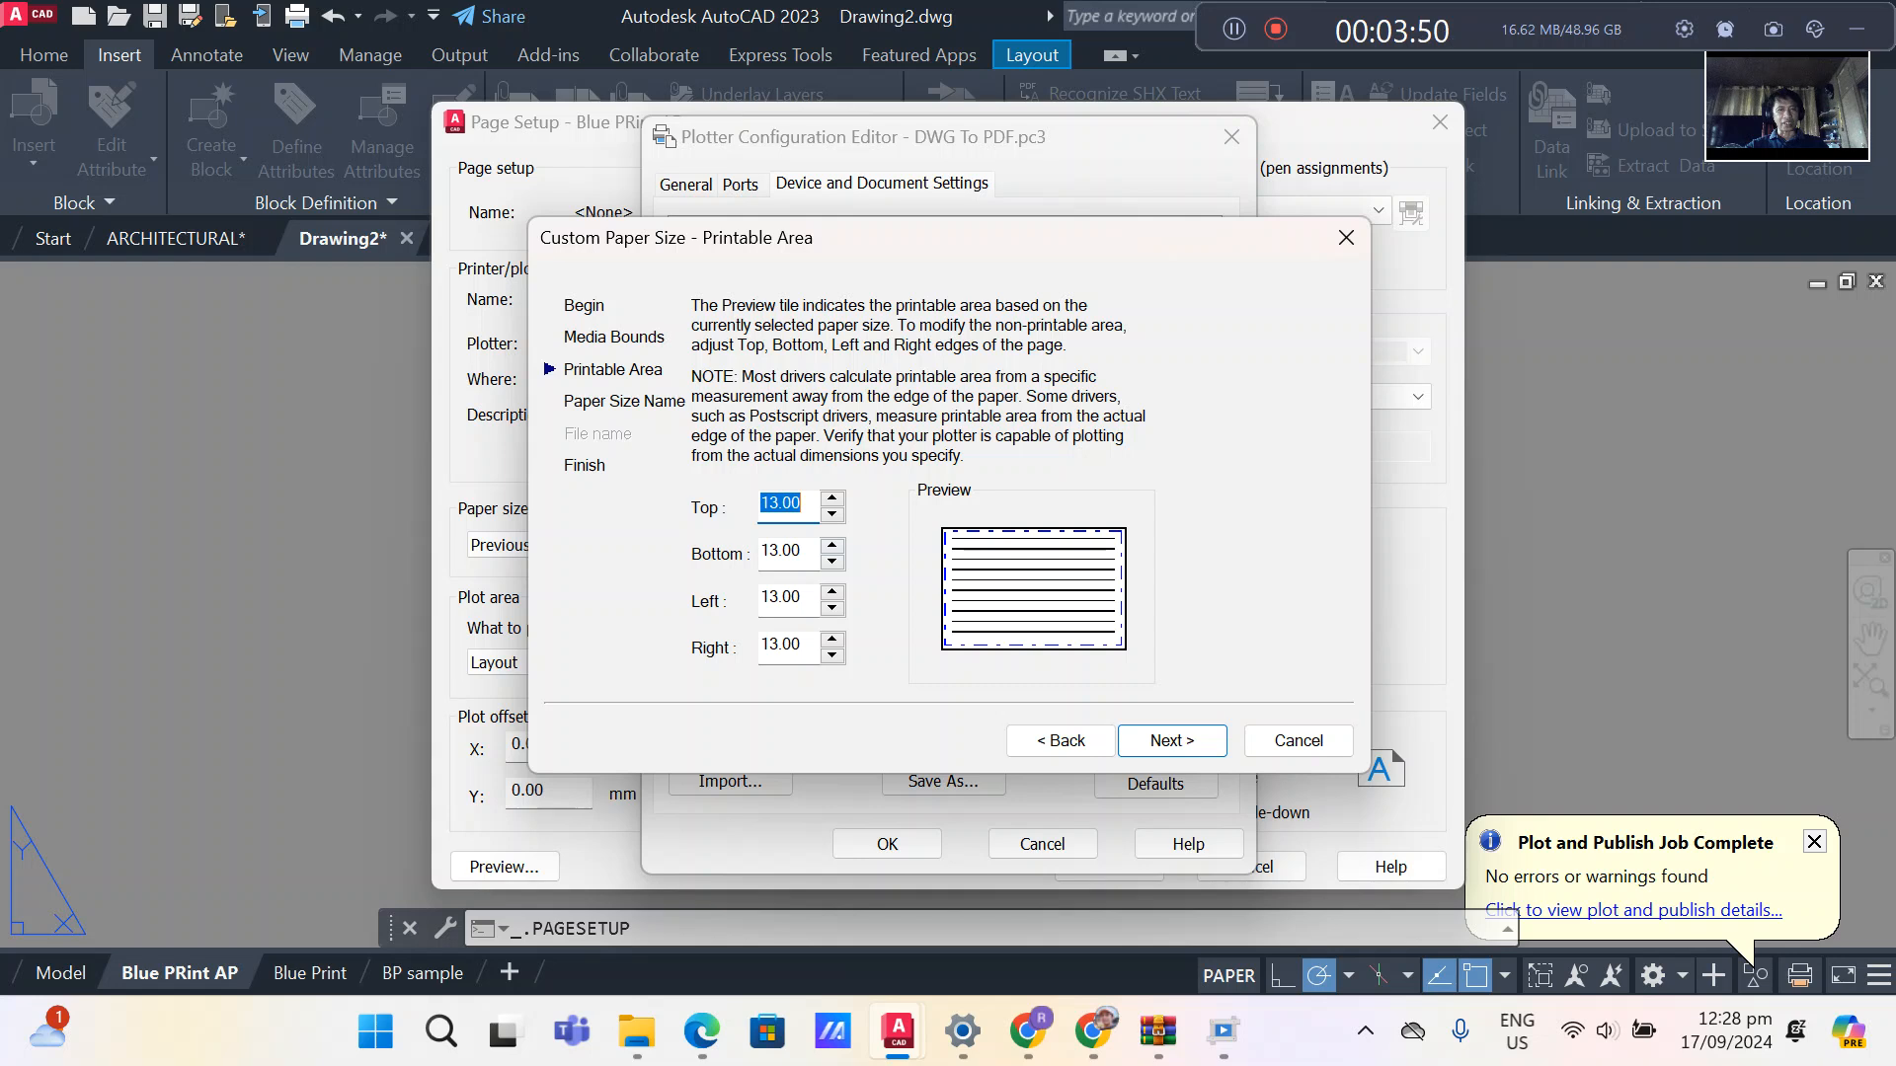
# Set the paper's top, bottom, left and right printable area margins to 0 and accept them.
pyautogui.write('0')
pyautogui.press('Tab')
pyautogui.write('0')
pyautogui.press('Tab')
pyautogui.write('0')
pyautogui.press('Tab')
pyautogui.write('0')
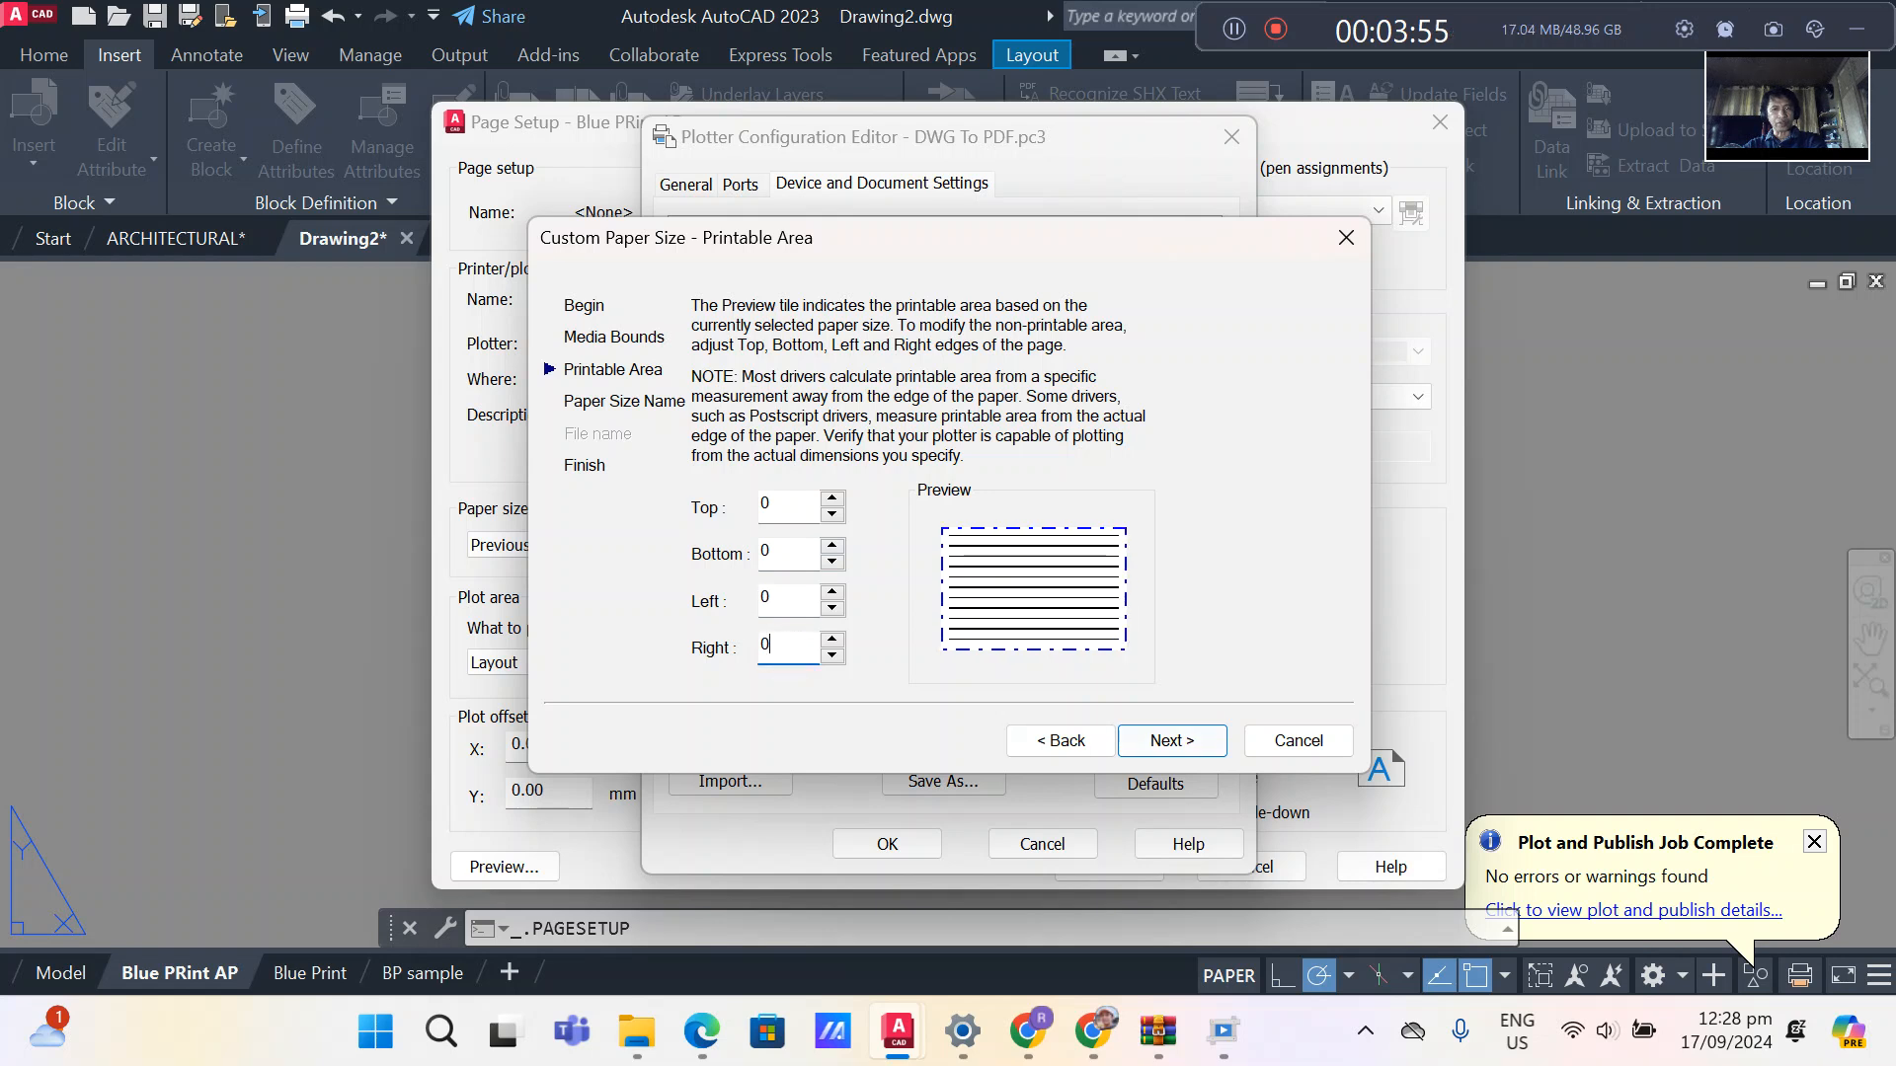
pyautogui.click(1172, 740)
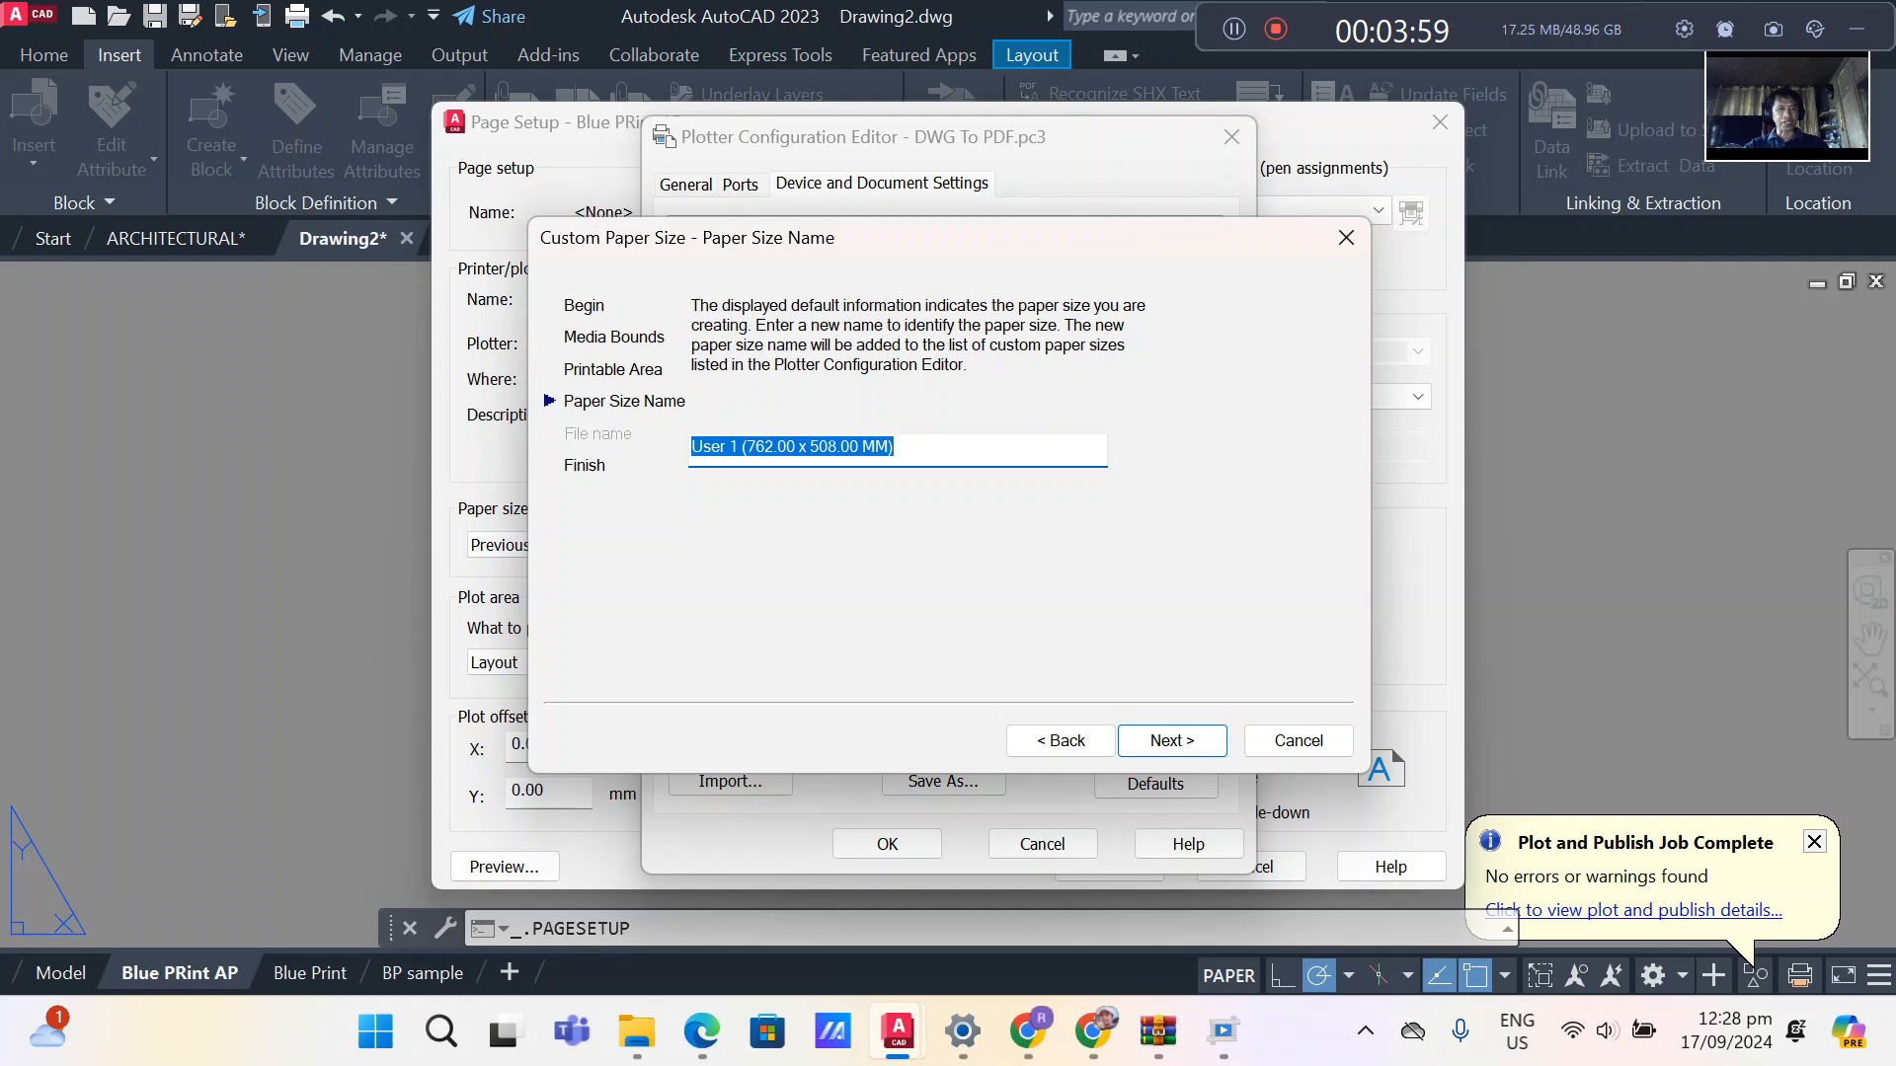
# Name the paper size BP AP1 (762.00 x 508.00 MM), finish creating it and accept the plotter configuration.
pyautogui.click(737, 446)
pyautogui.moveTo(732, 447); pyautogui.dragTo(702, 446)
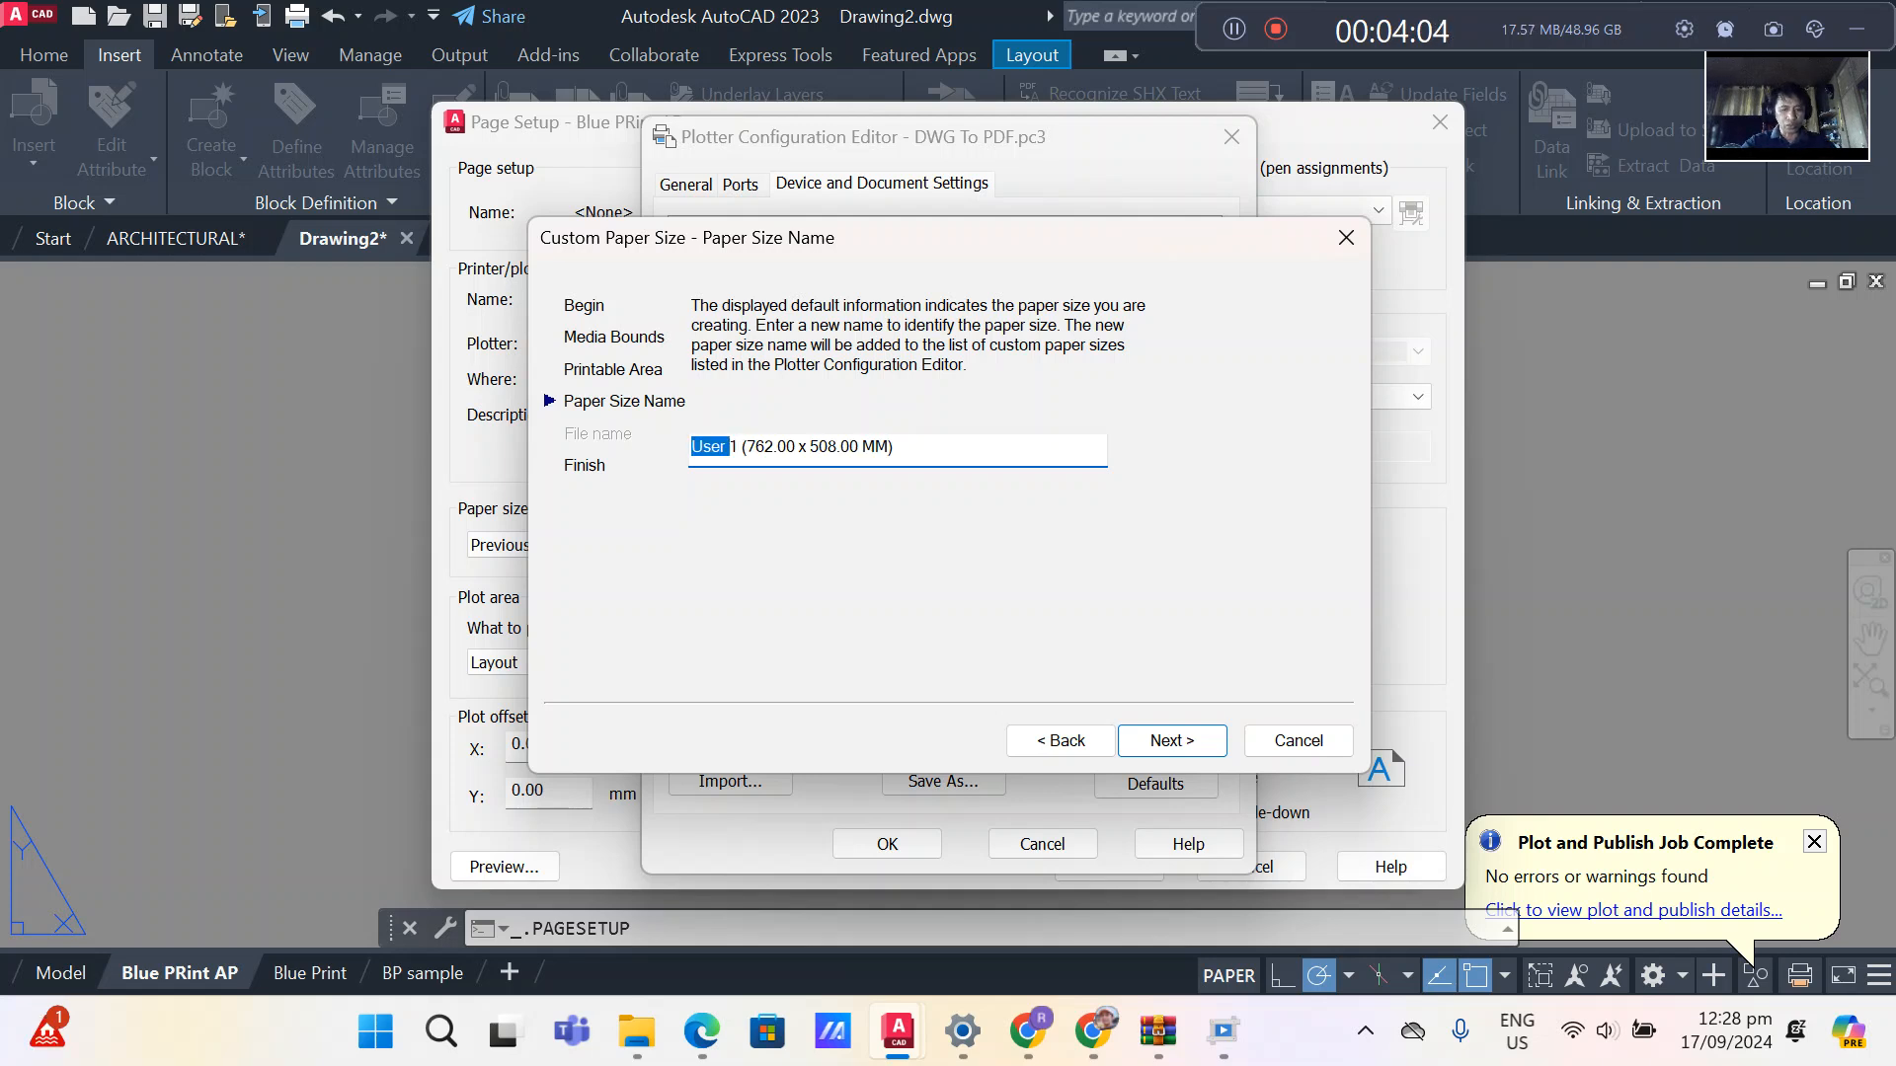
pyautogui.write('B')
pyautogui.write('P ')
pyautogui.write('AP')
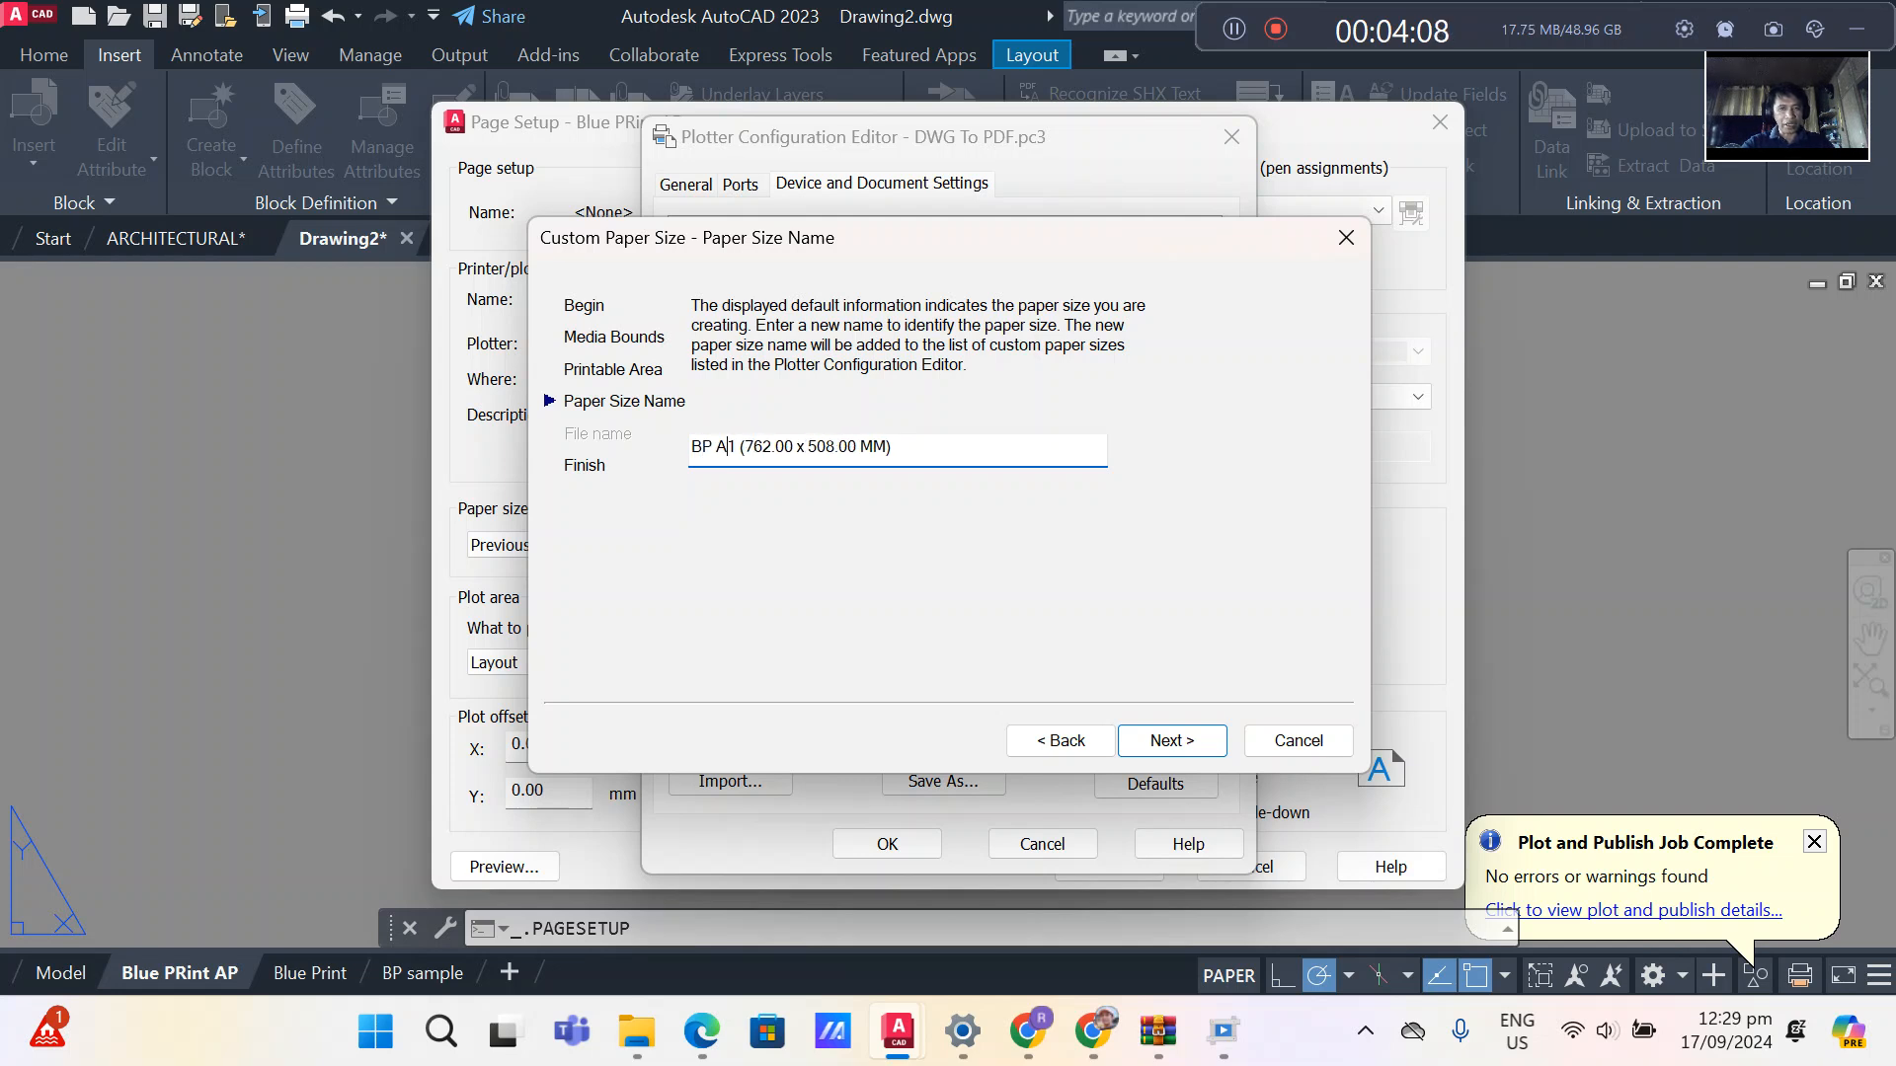
pyautogui.click(1172, 741)
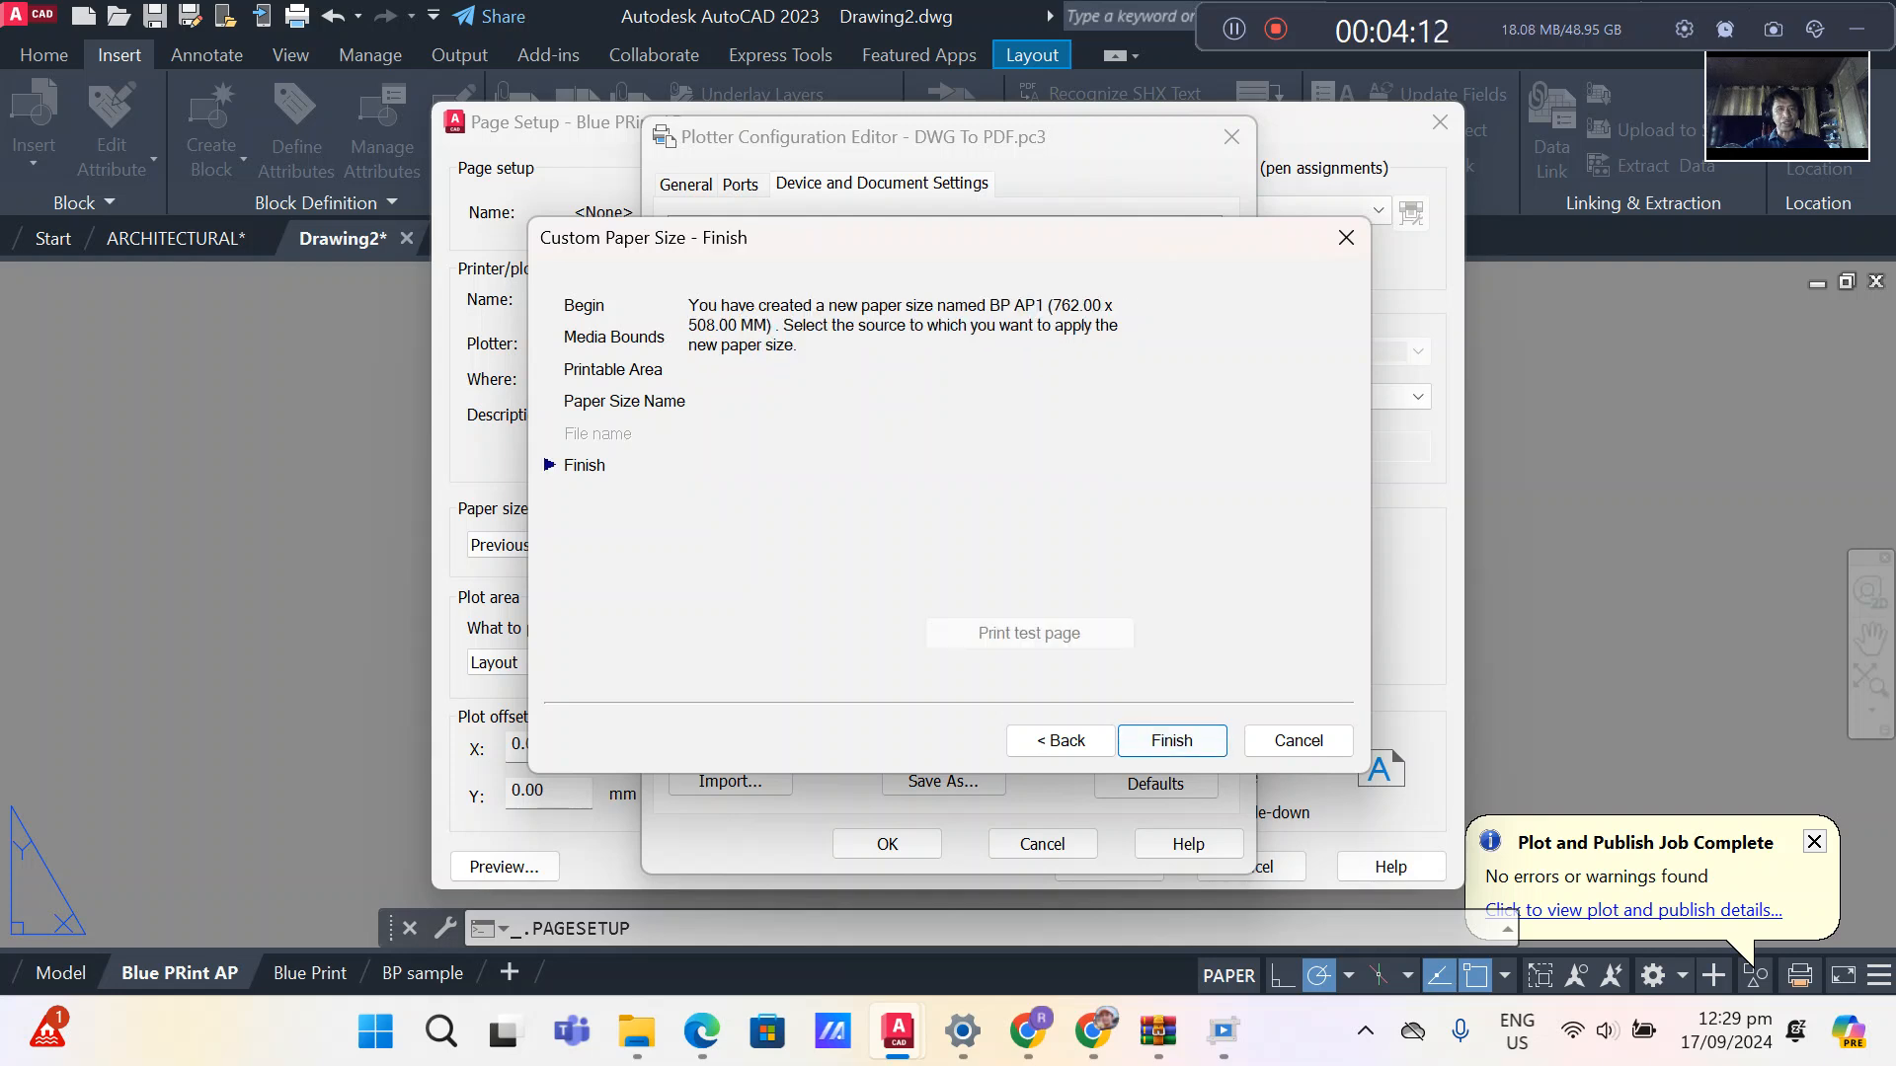
pyautogui.click(1172, 740)
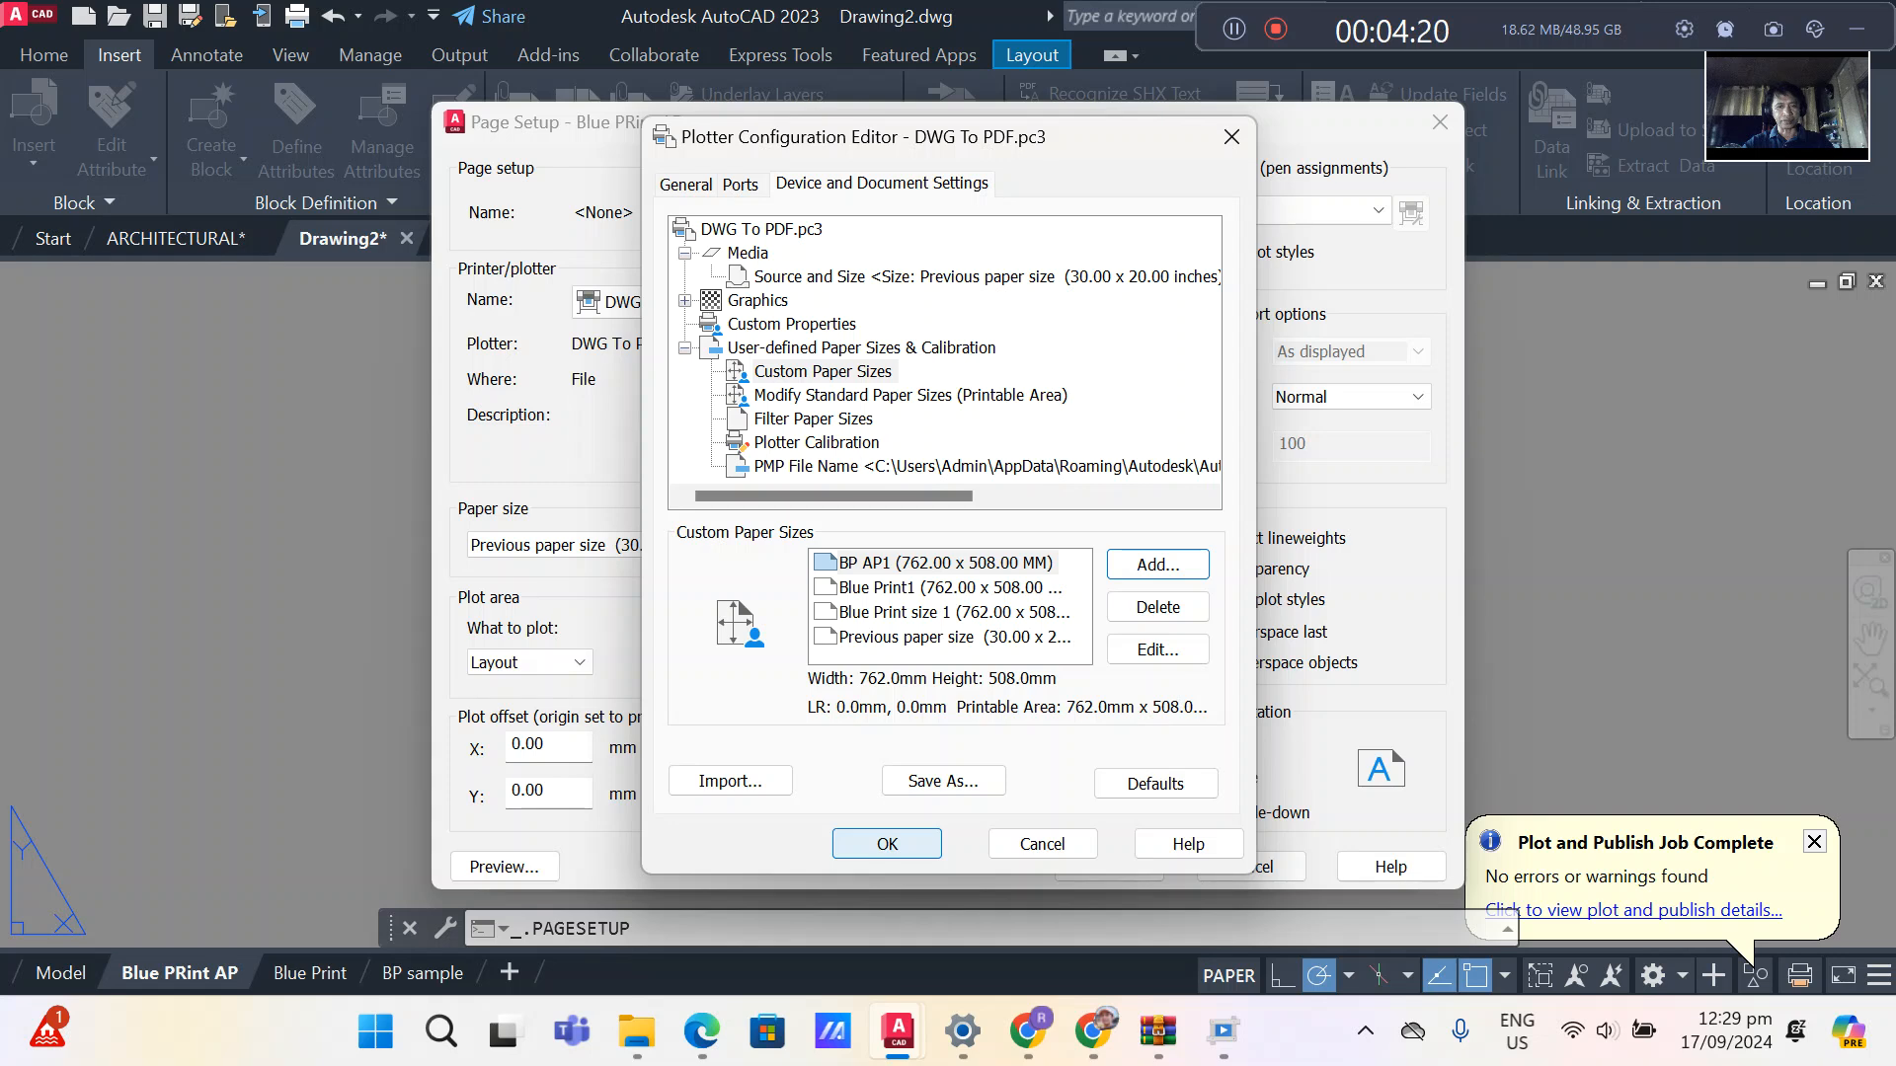
pyautogui.click(886, 844)
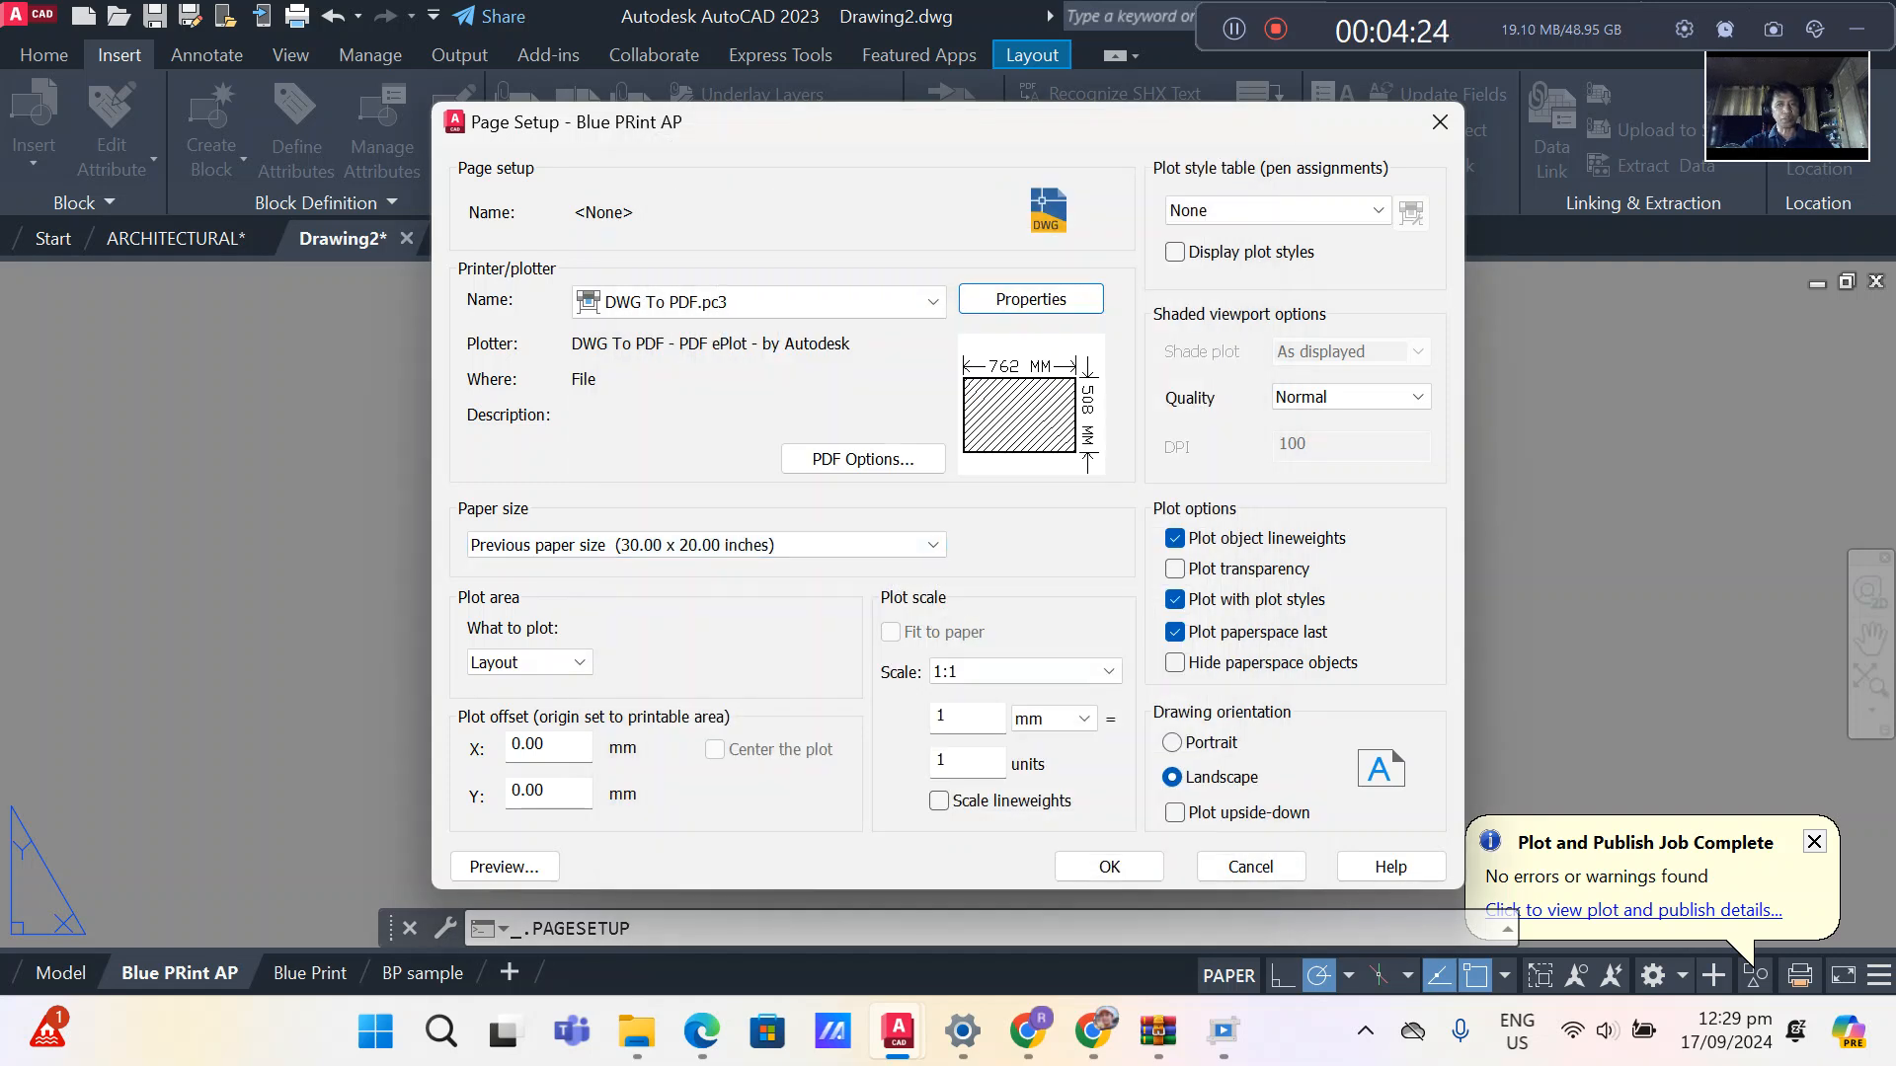
# Assign the BP AP1 (762.00 x 508.00 MM) paper size and monochrome.ctb plot style, then save the page setup and close its manager.
pyautogui.click(706, 545)
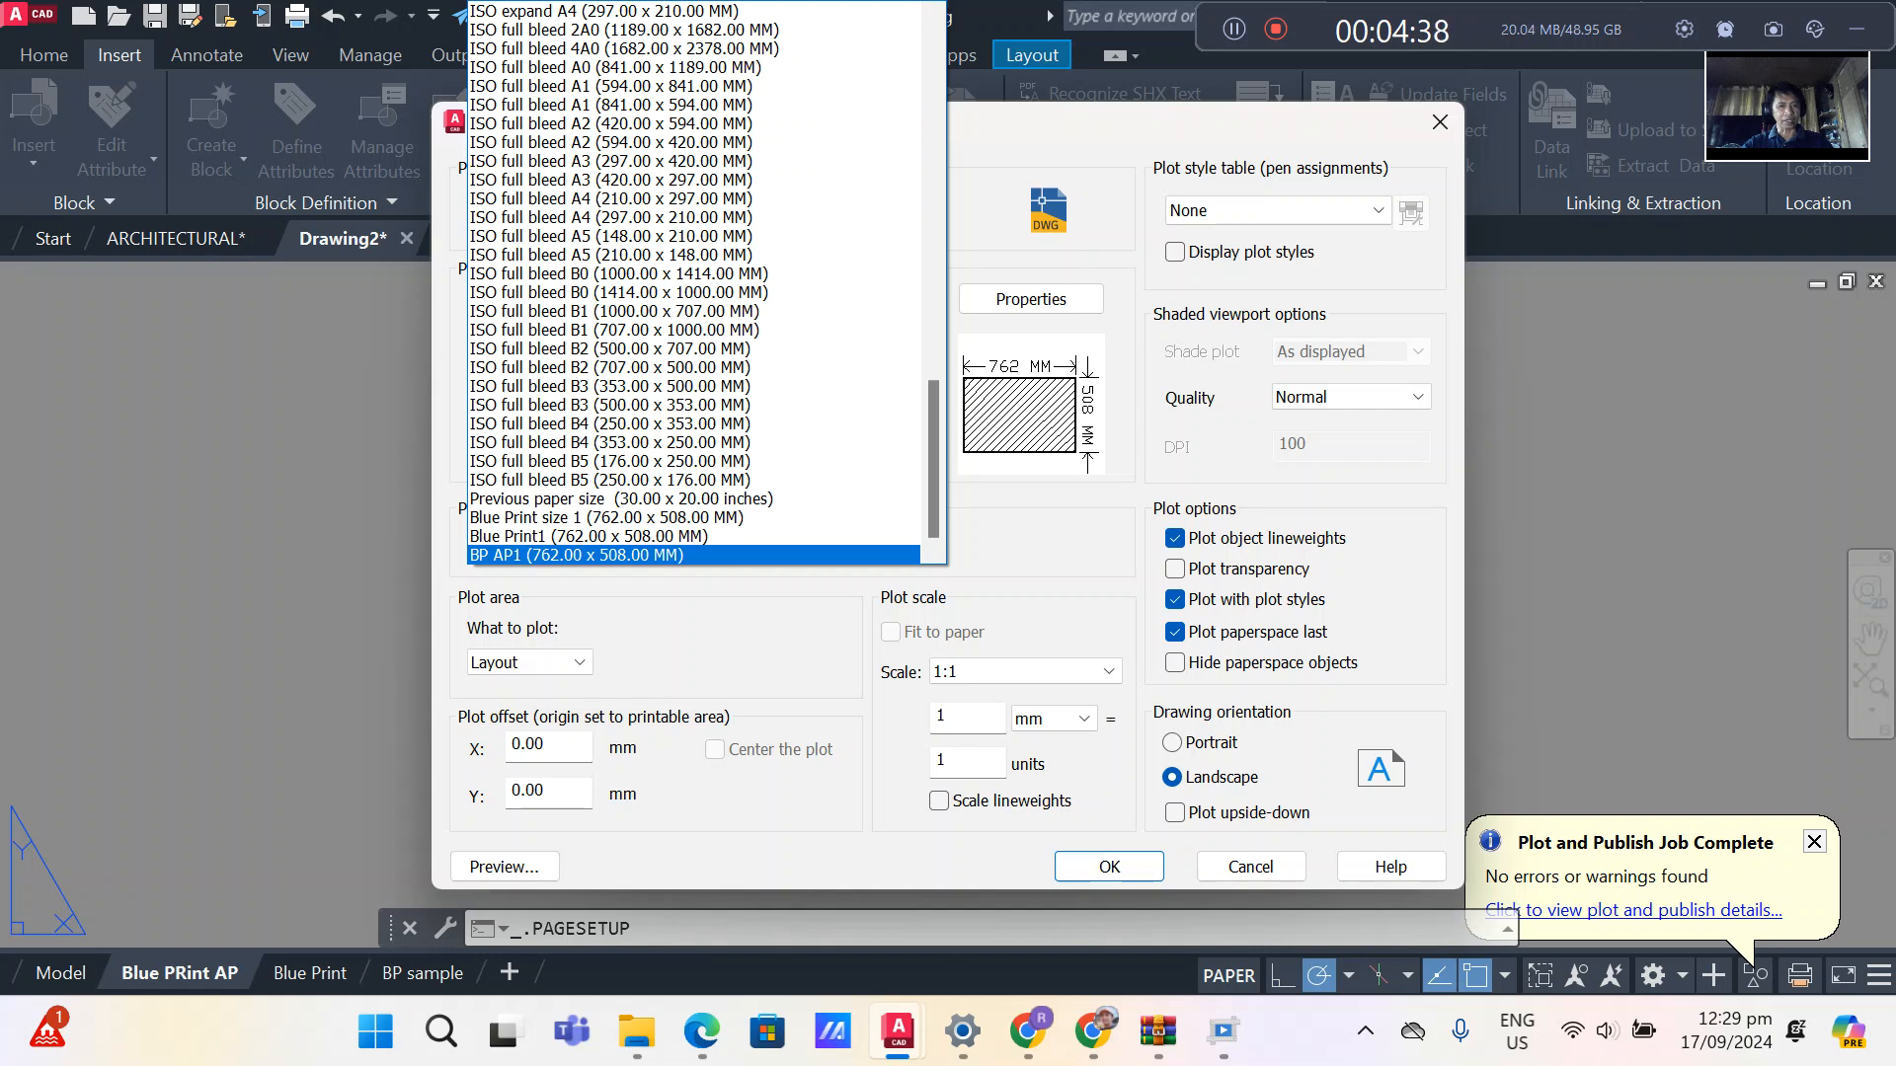
pyautogui.click(577, 555)
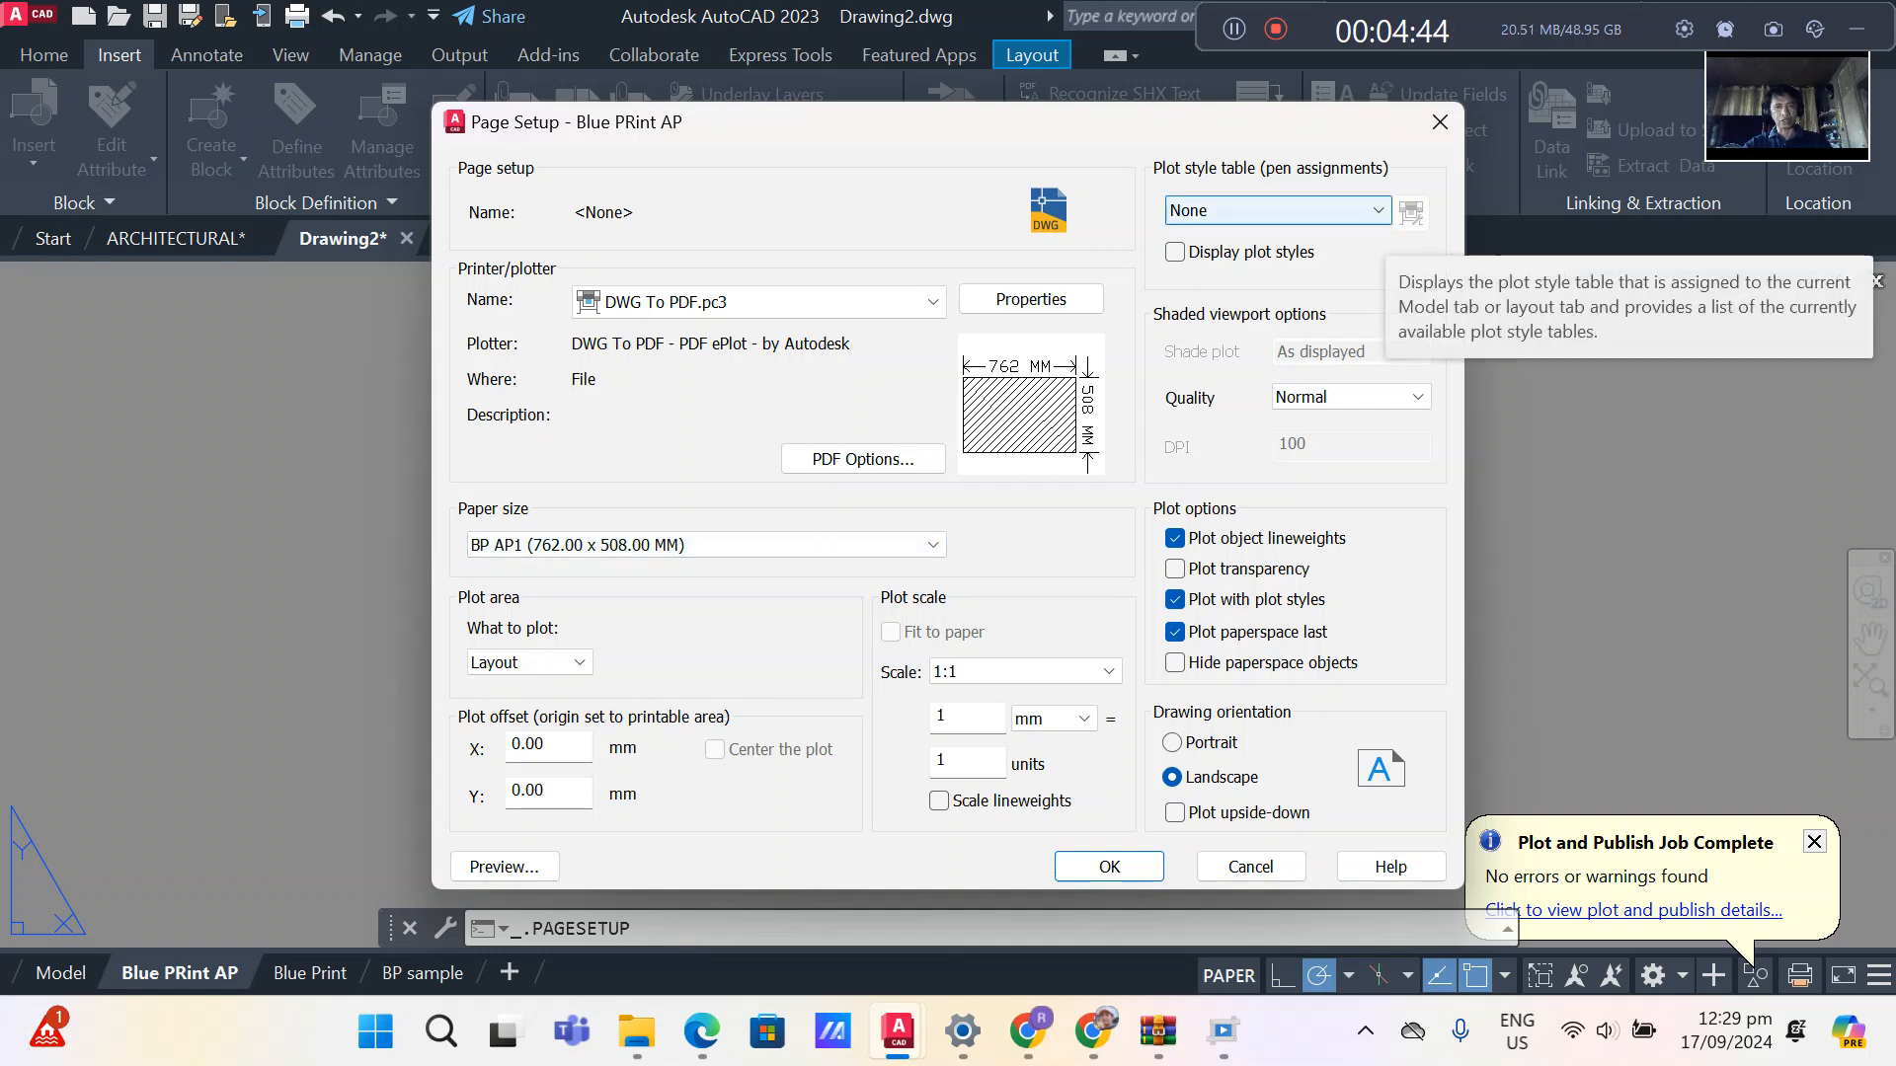
pyautogui.click(1377, 210)
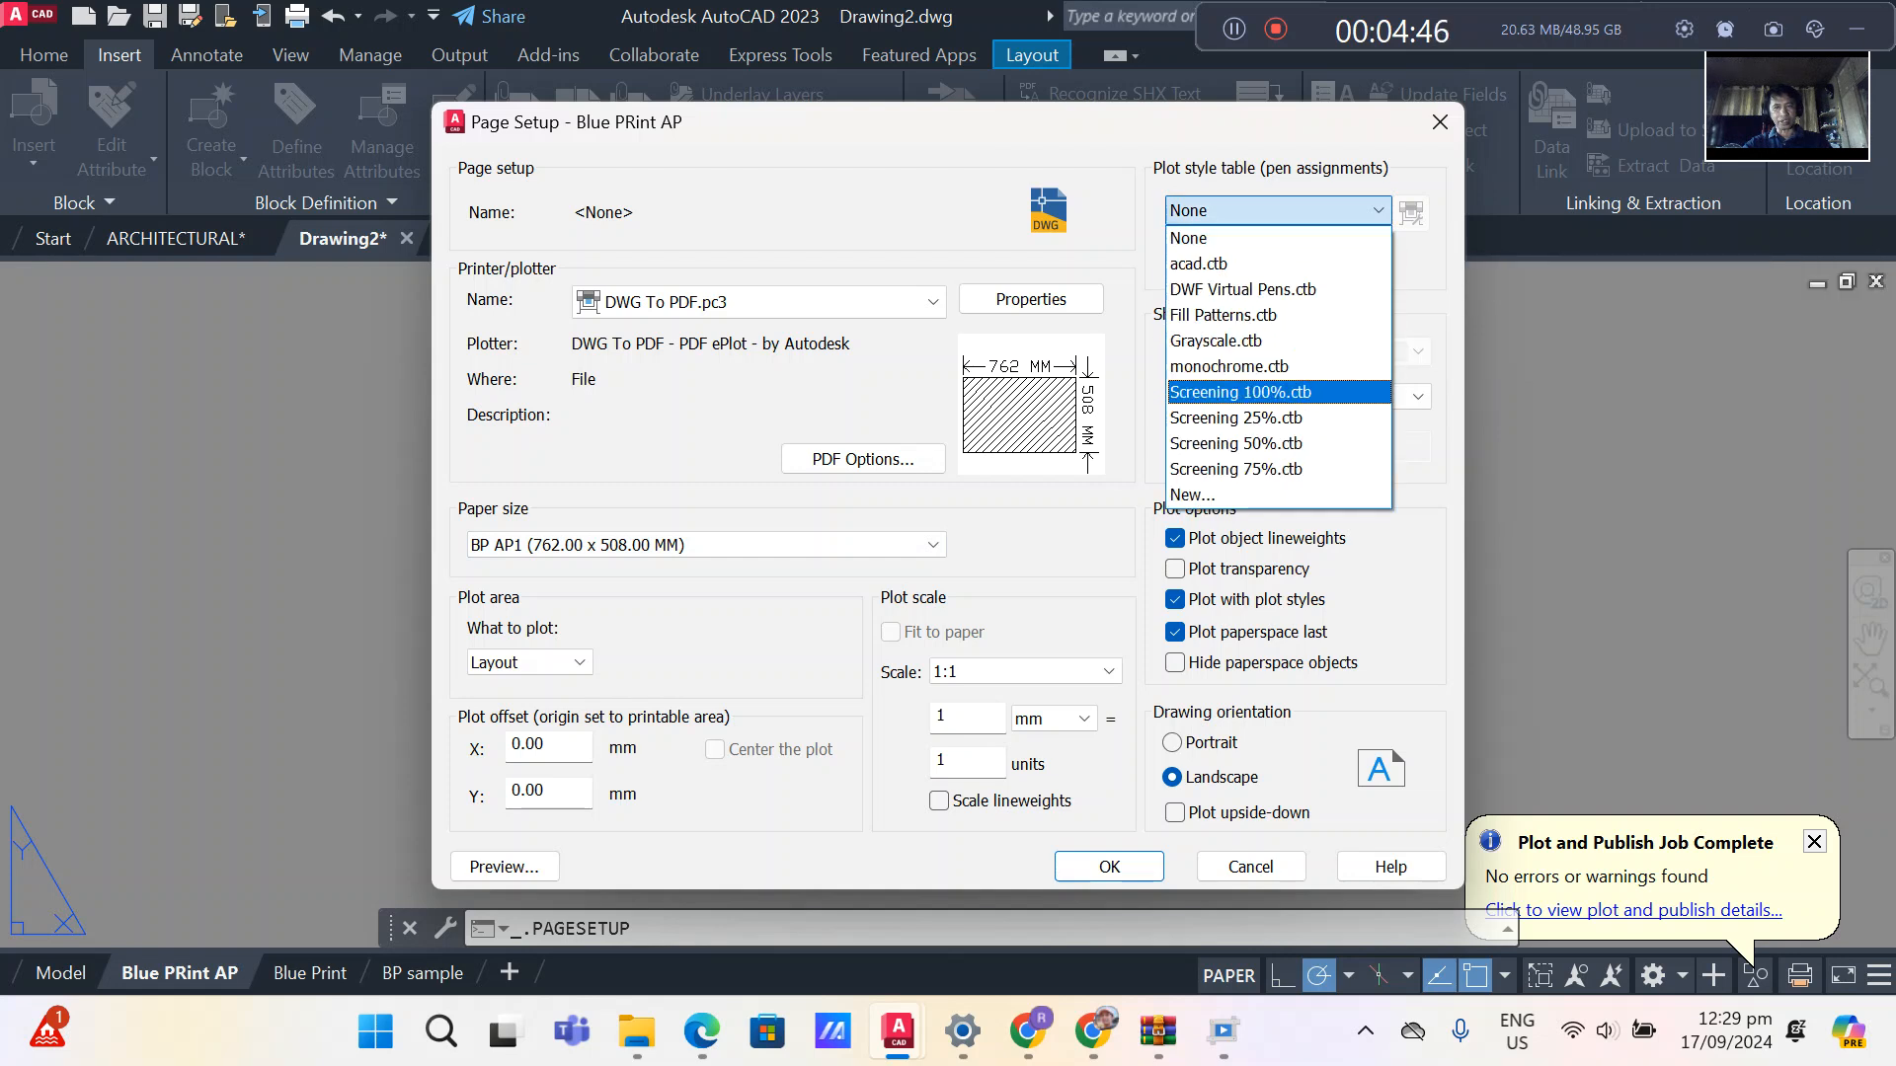
pyautogui.click(1229, 366)
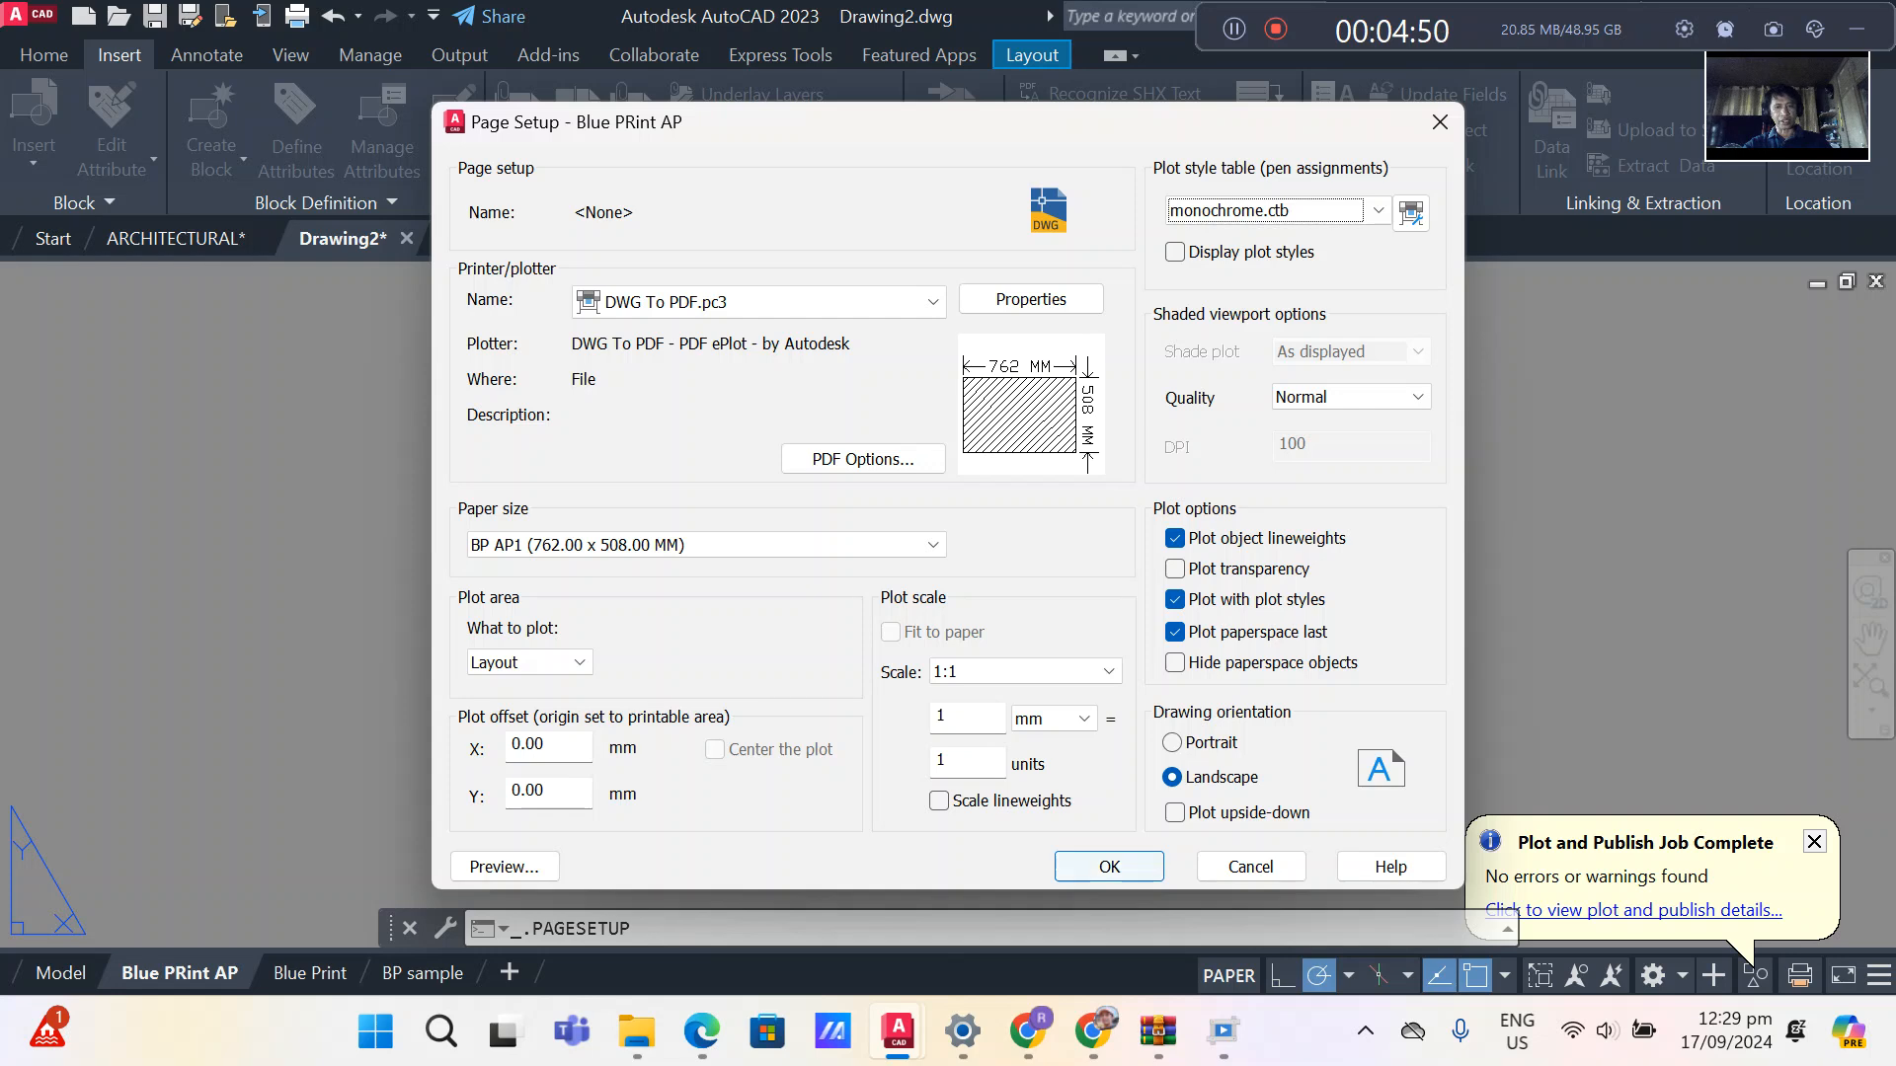
pyautogui.click(1109, 866)
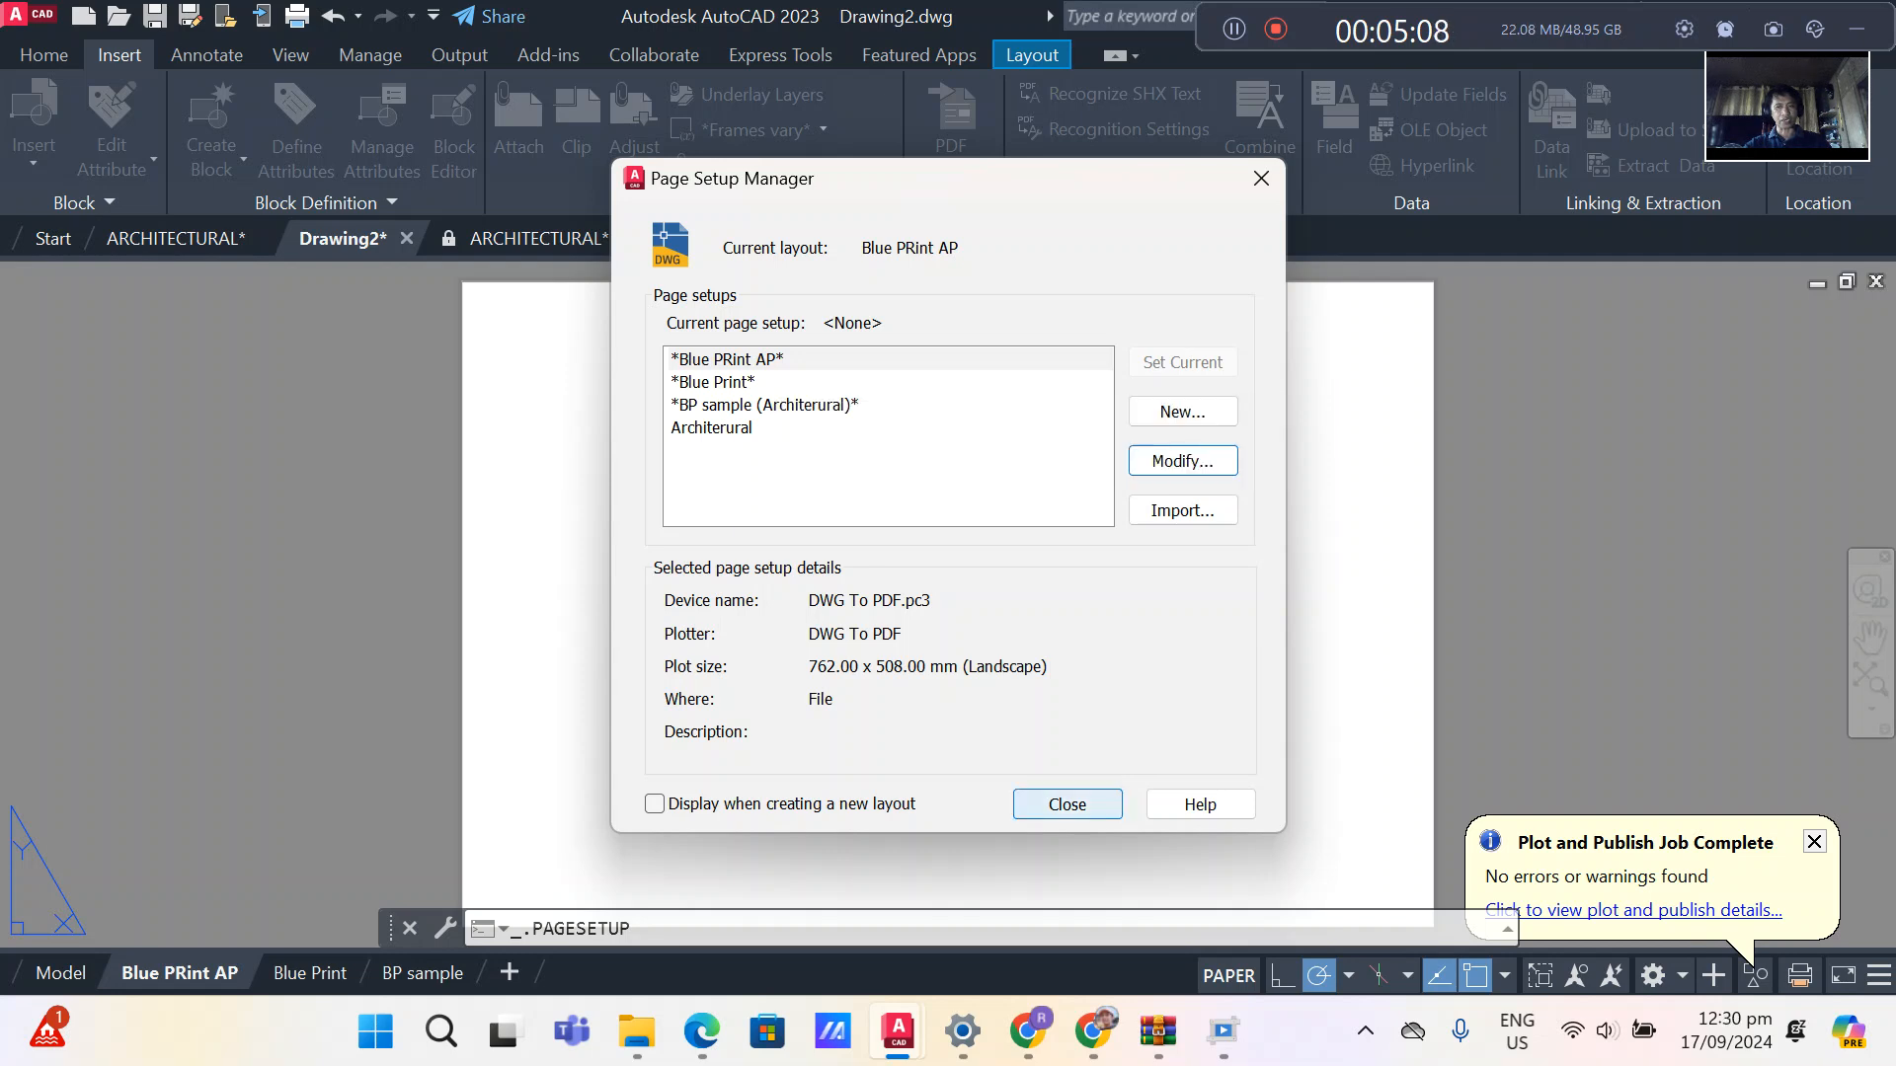
pyautogui.click(1068, 803)
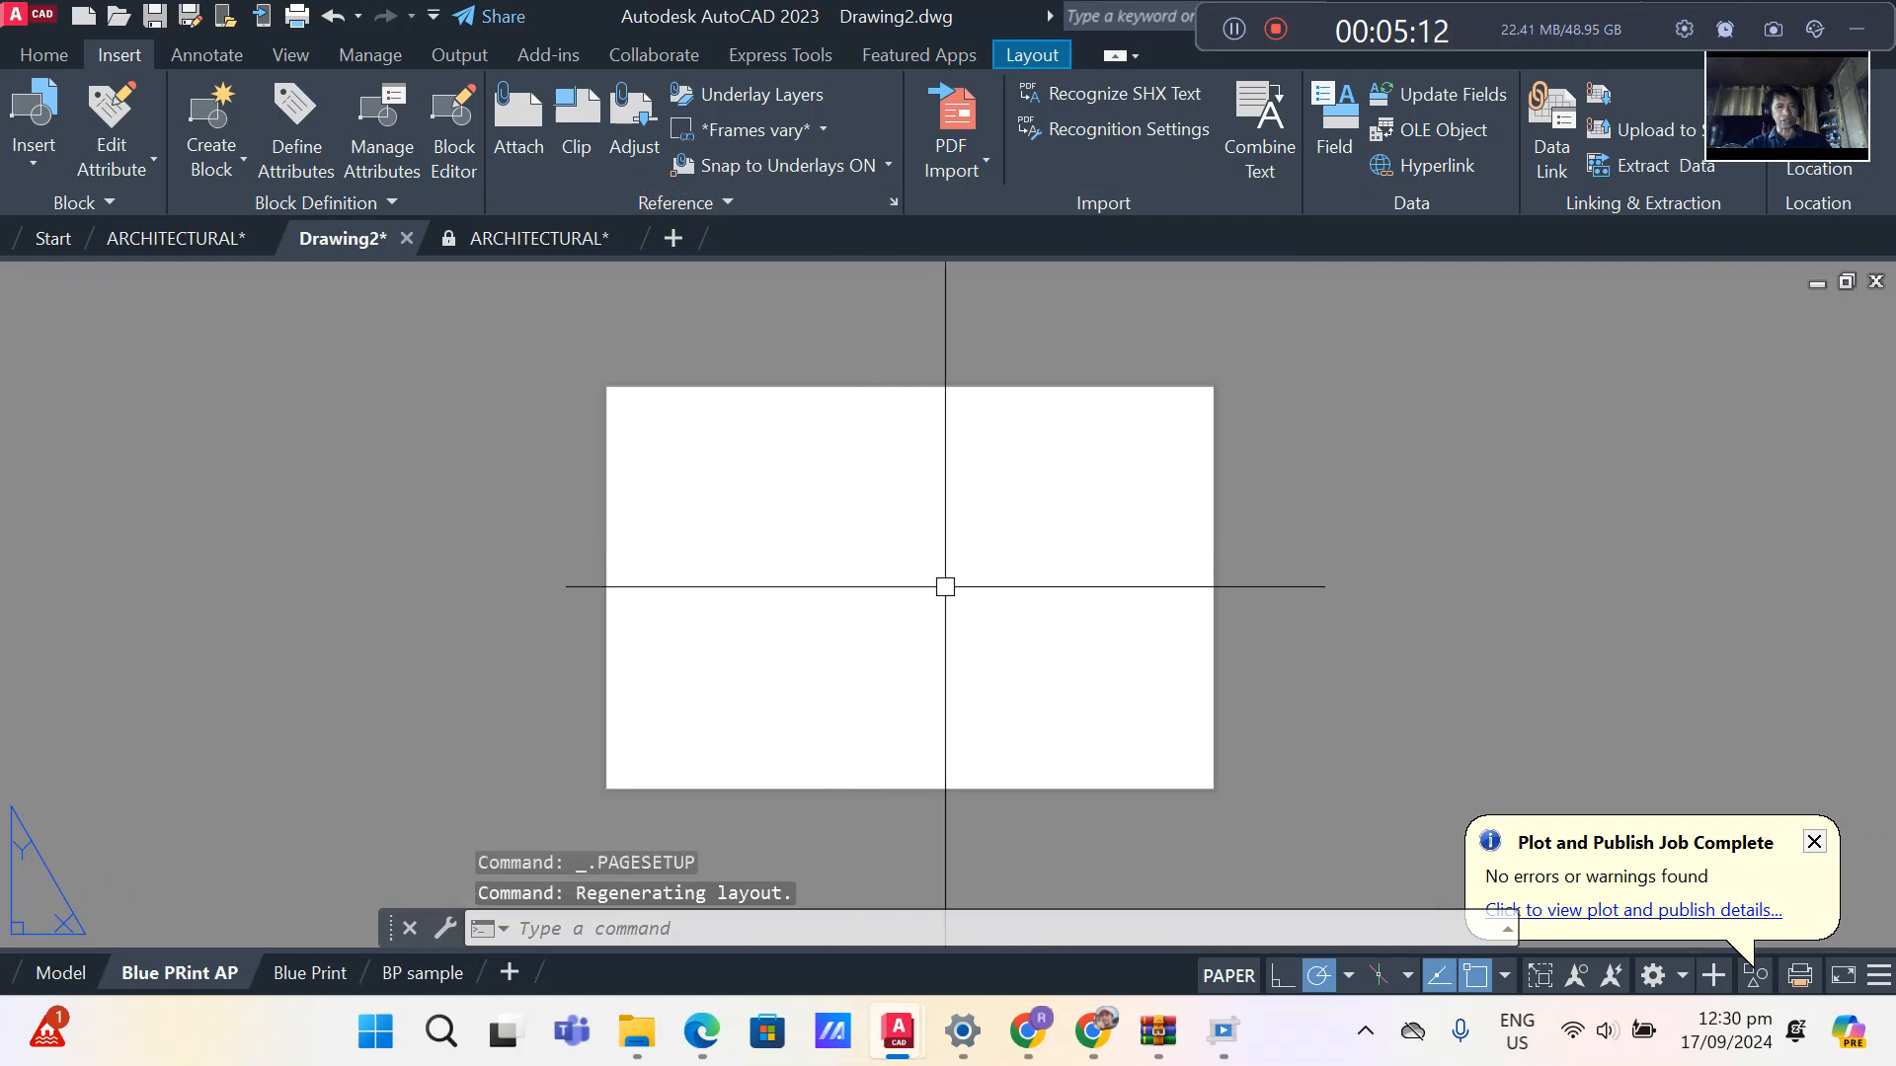
# Examine the Blue Print layout's border margins, view divisions and title block dimensions as a reference.
pyautogui.scroll(2, 945, 586)
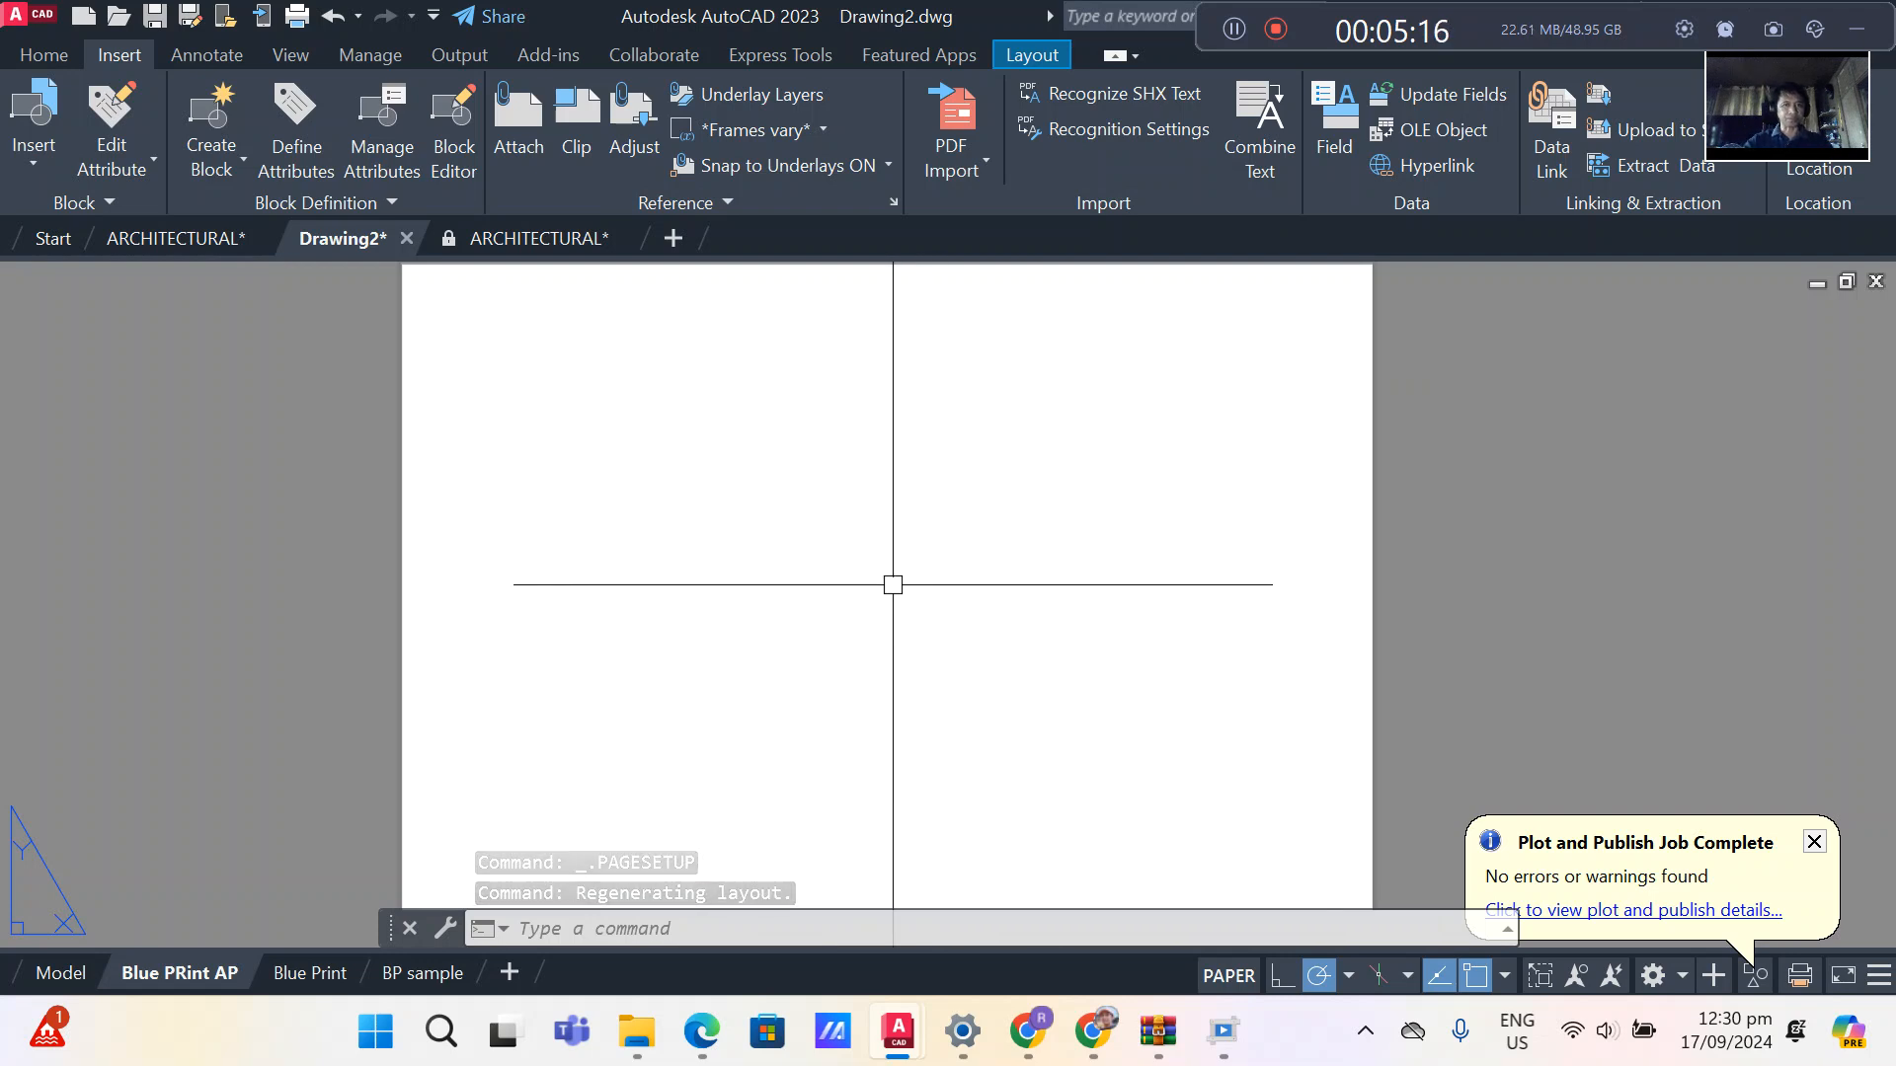
pyautogui.scroll(-2, 934, 573)
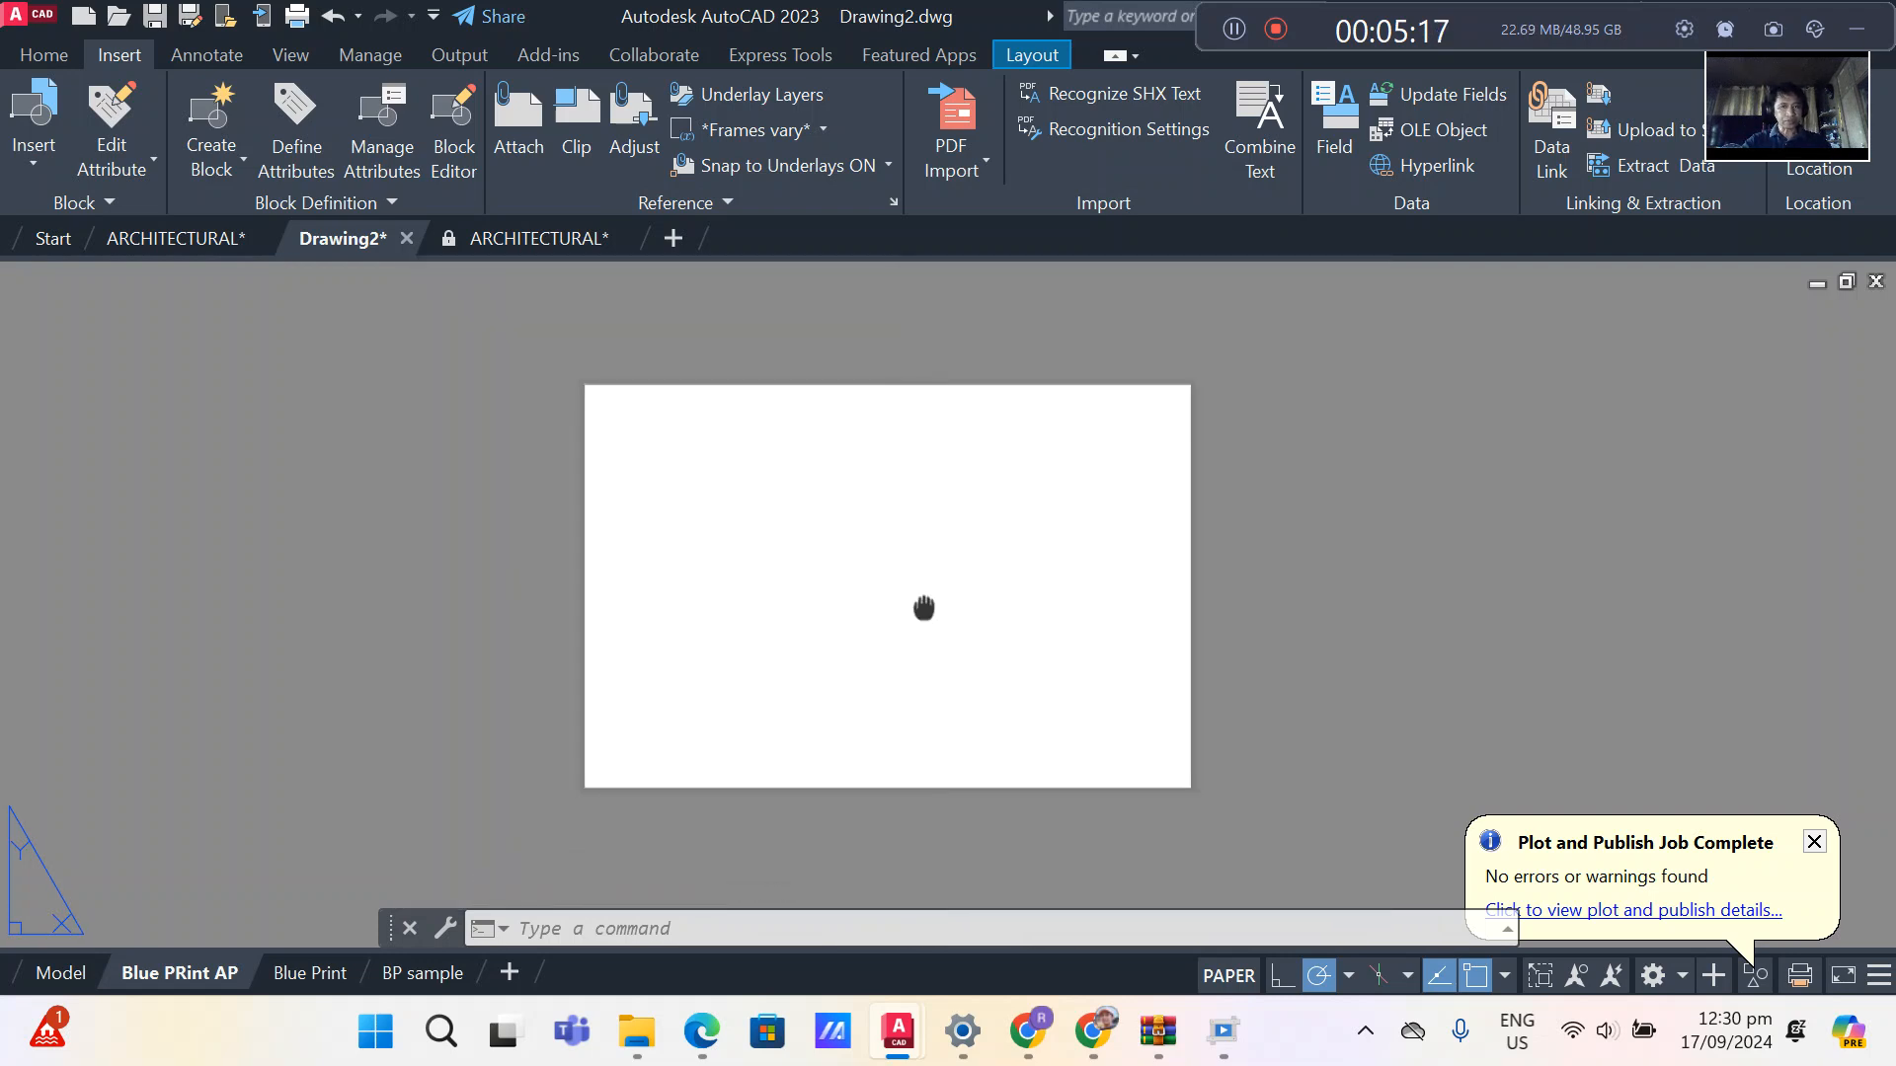
pyautogui.scroll(2, 871, 594)
pyautogui.moveTo(873, 597); pyautogui.dragTo(878, 630, button='middle')
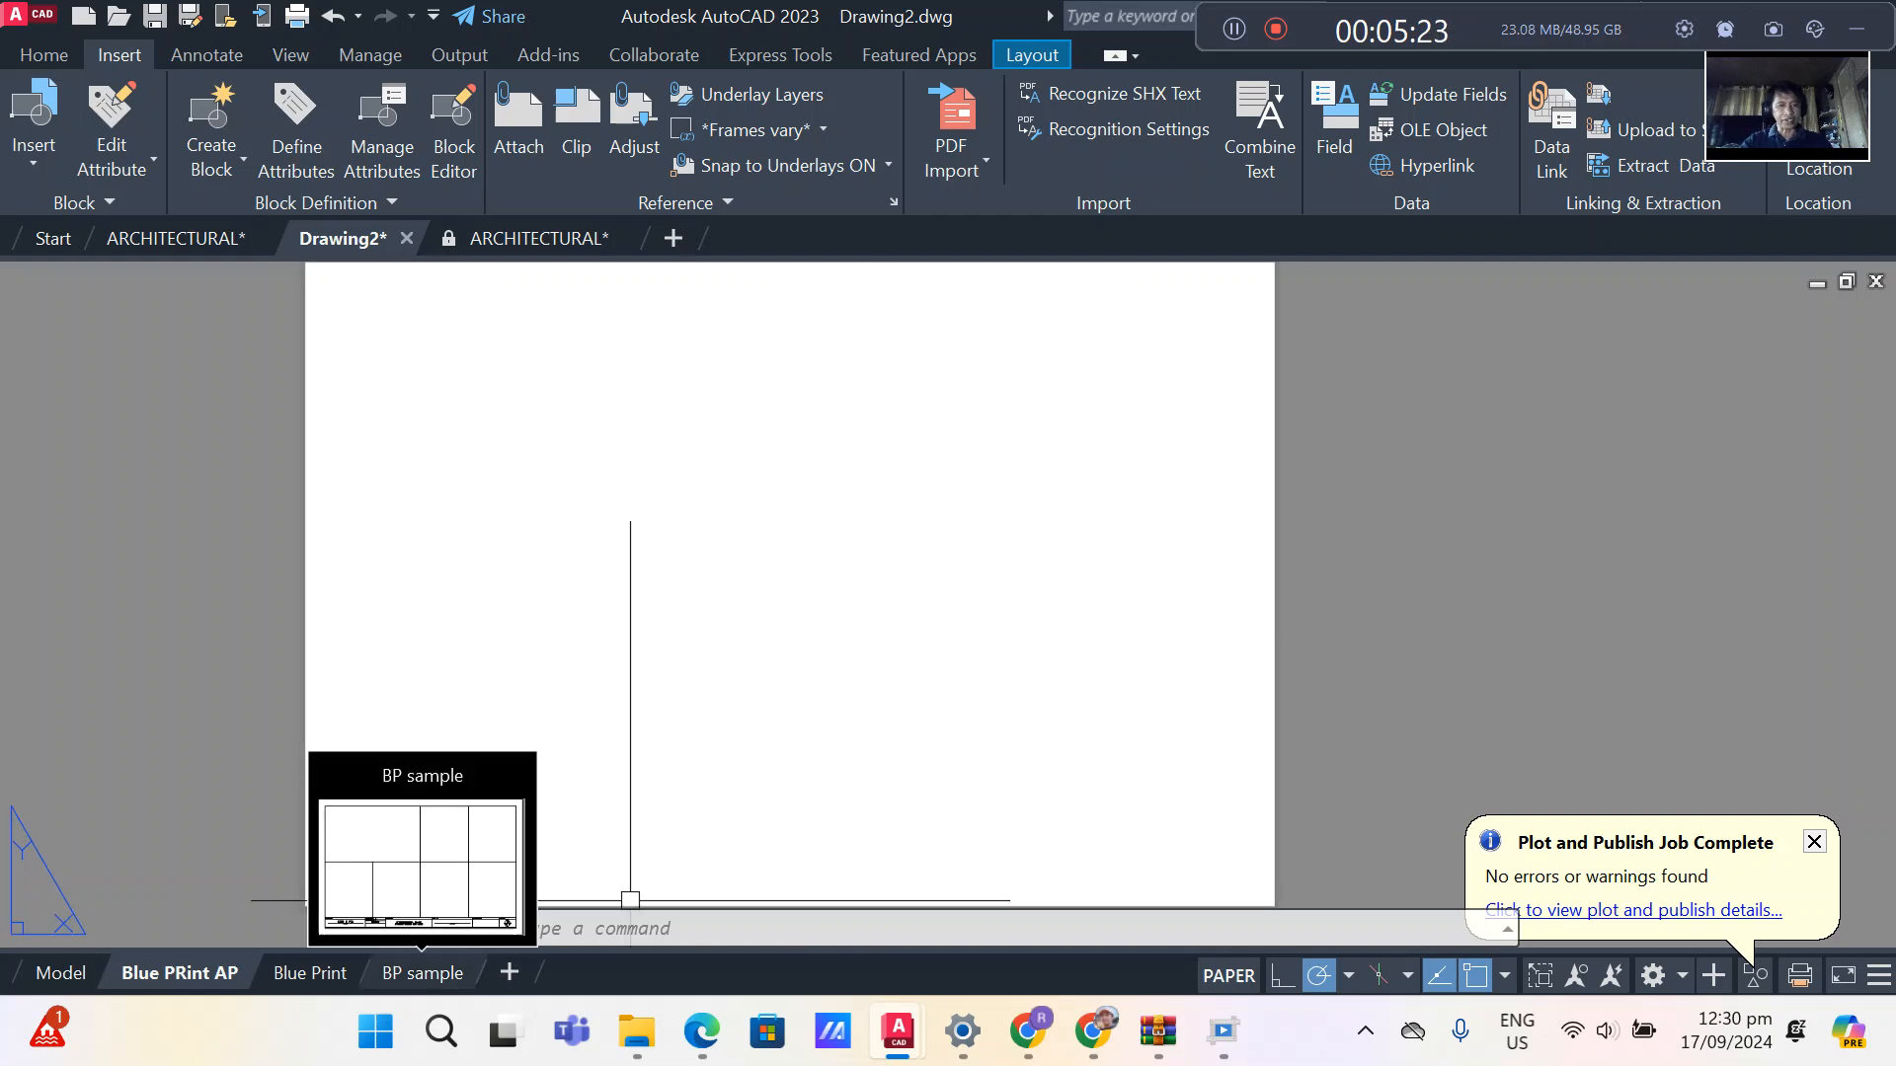
pyautogui.click(309, 972)
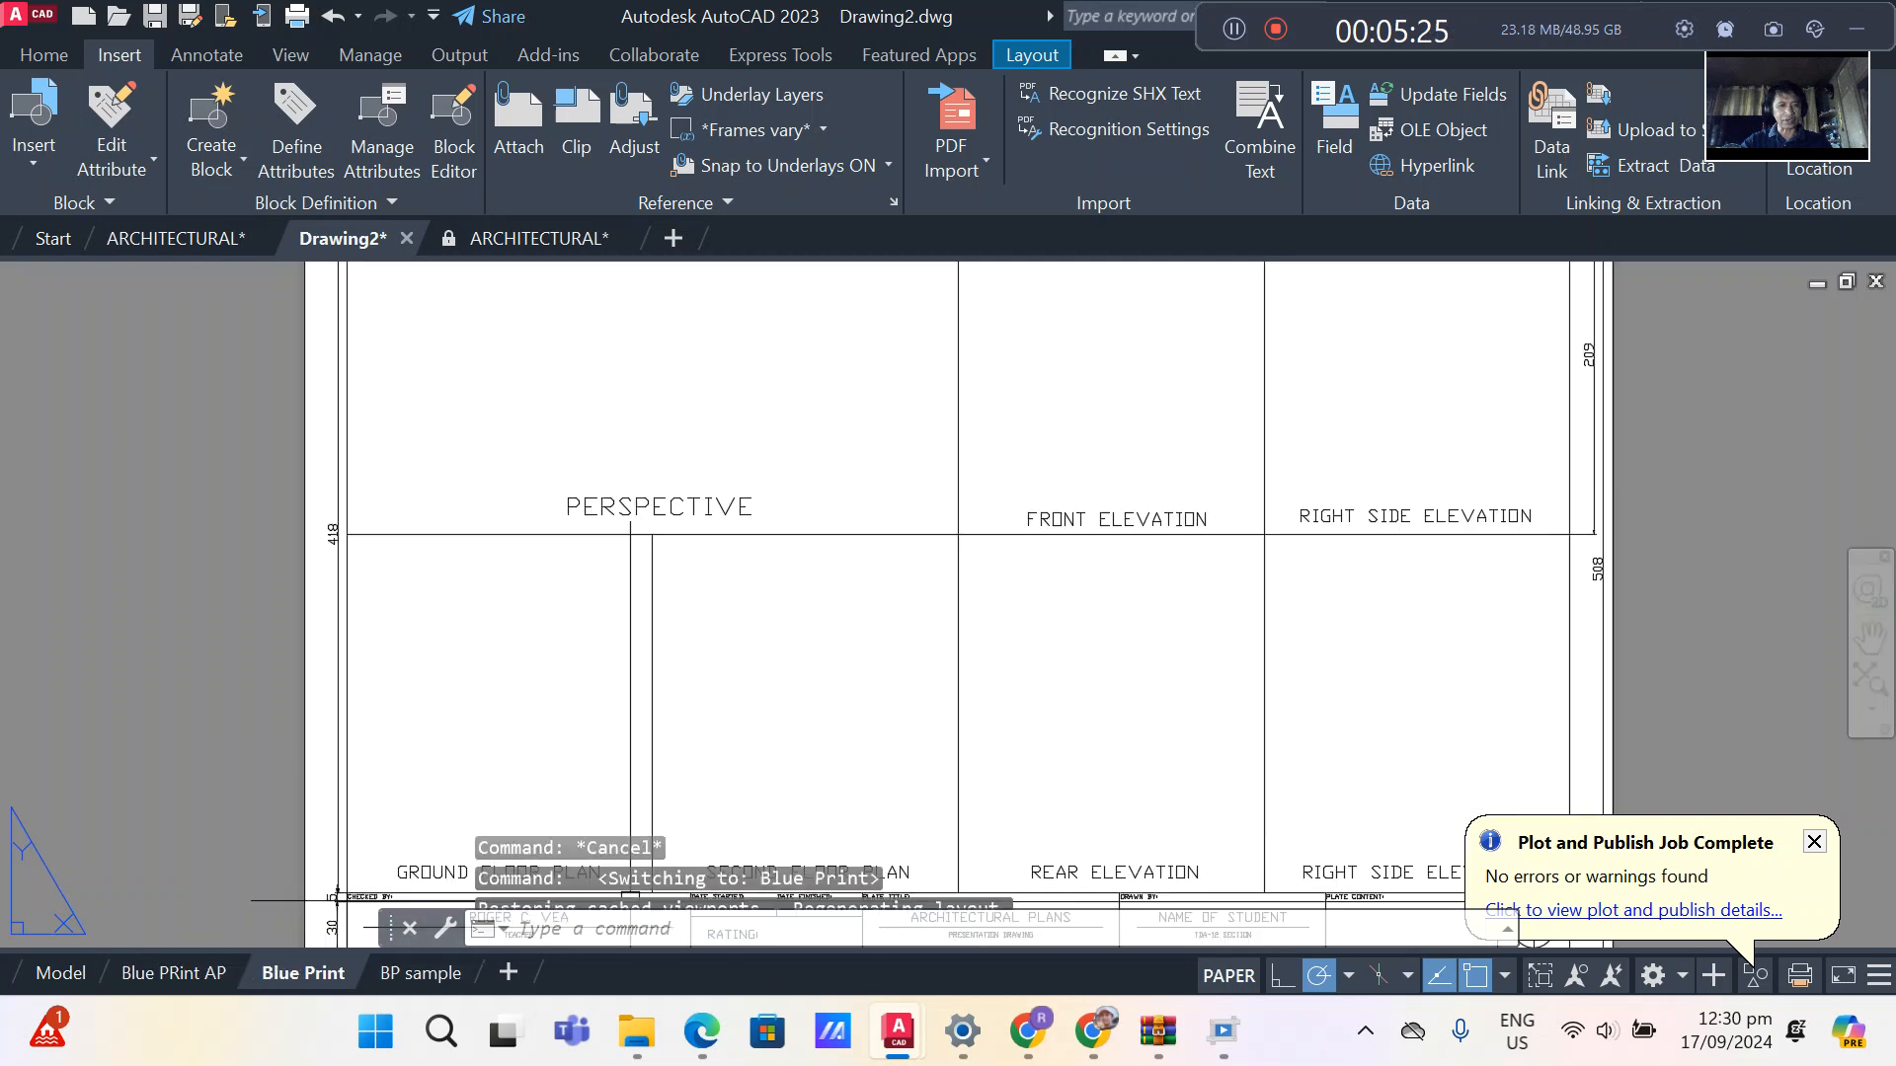
pyautogui.scroll(2, 498, 358)
pyautogui.scroll(-2, 576, 407)
pyautogui.scroll(4, 563, 405)
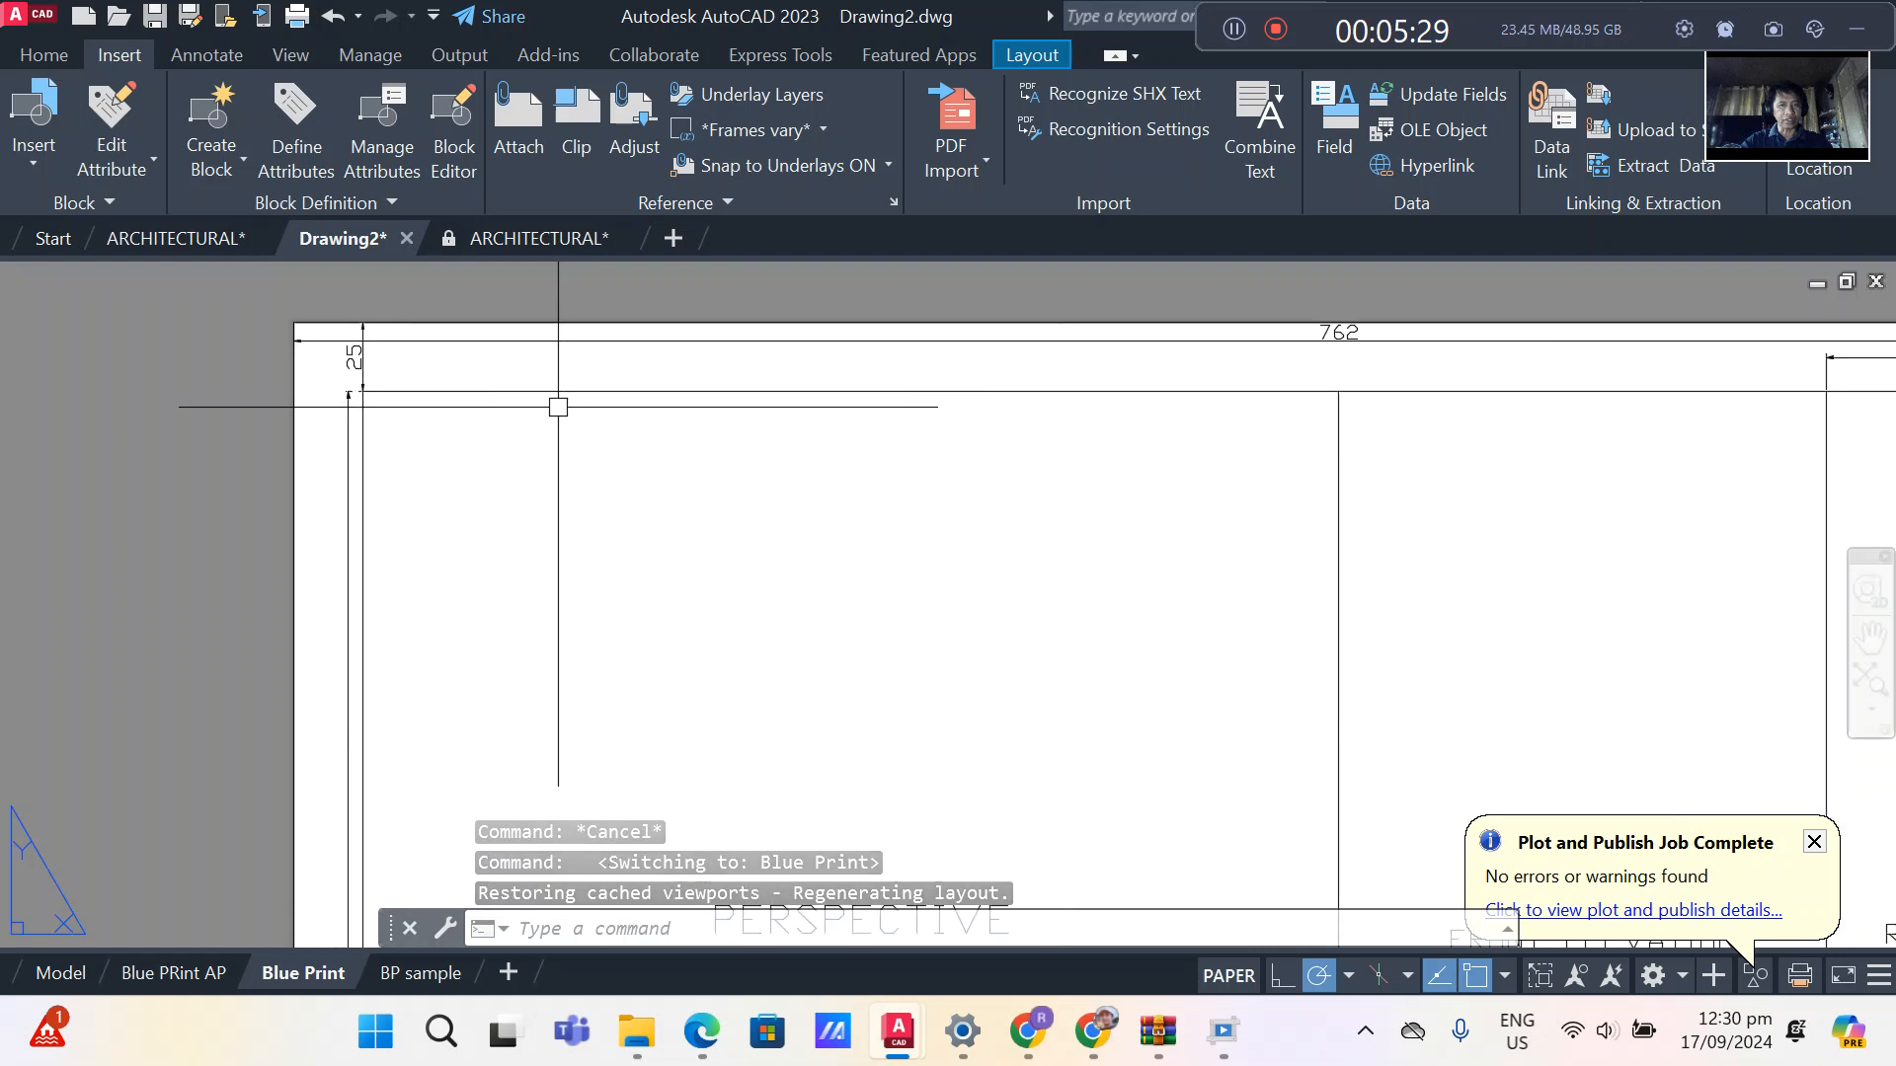
pyautogui.scroll(-2, 500, 394)
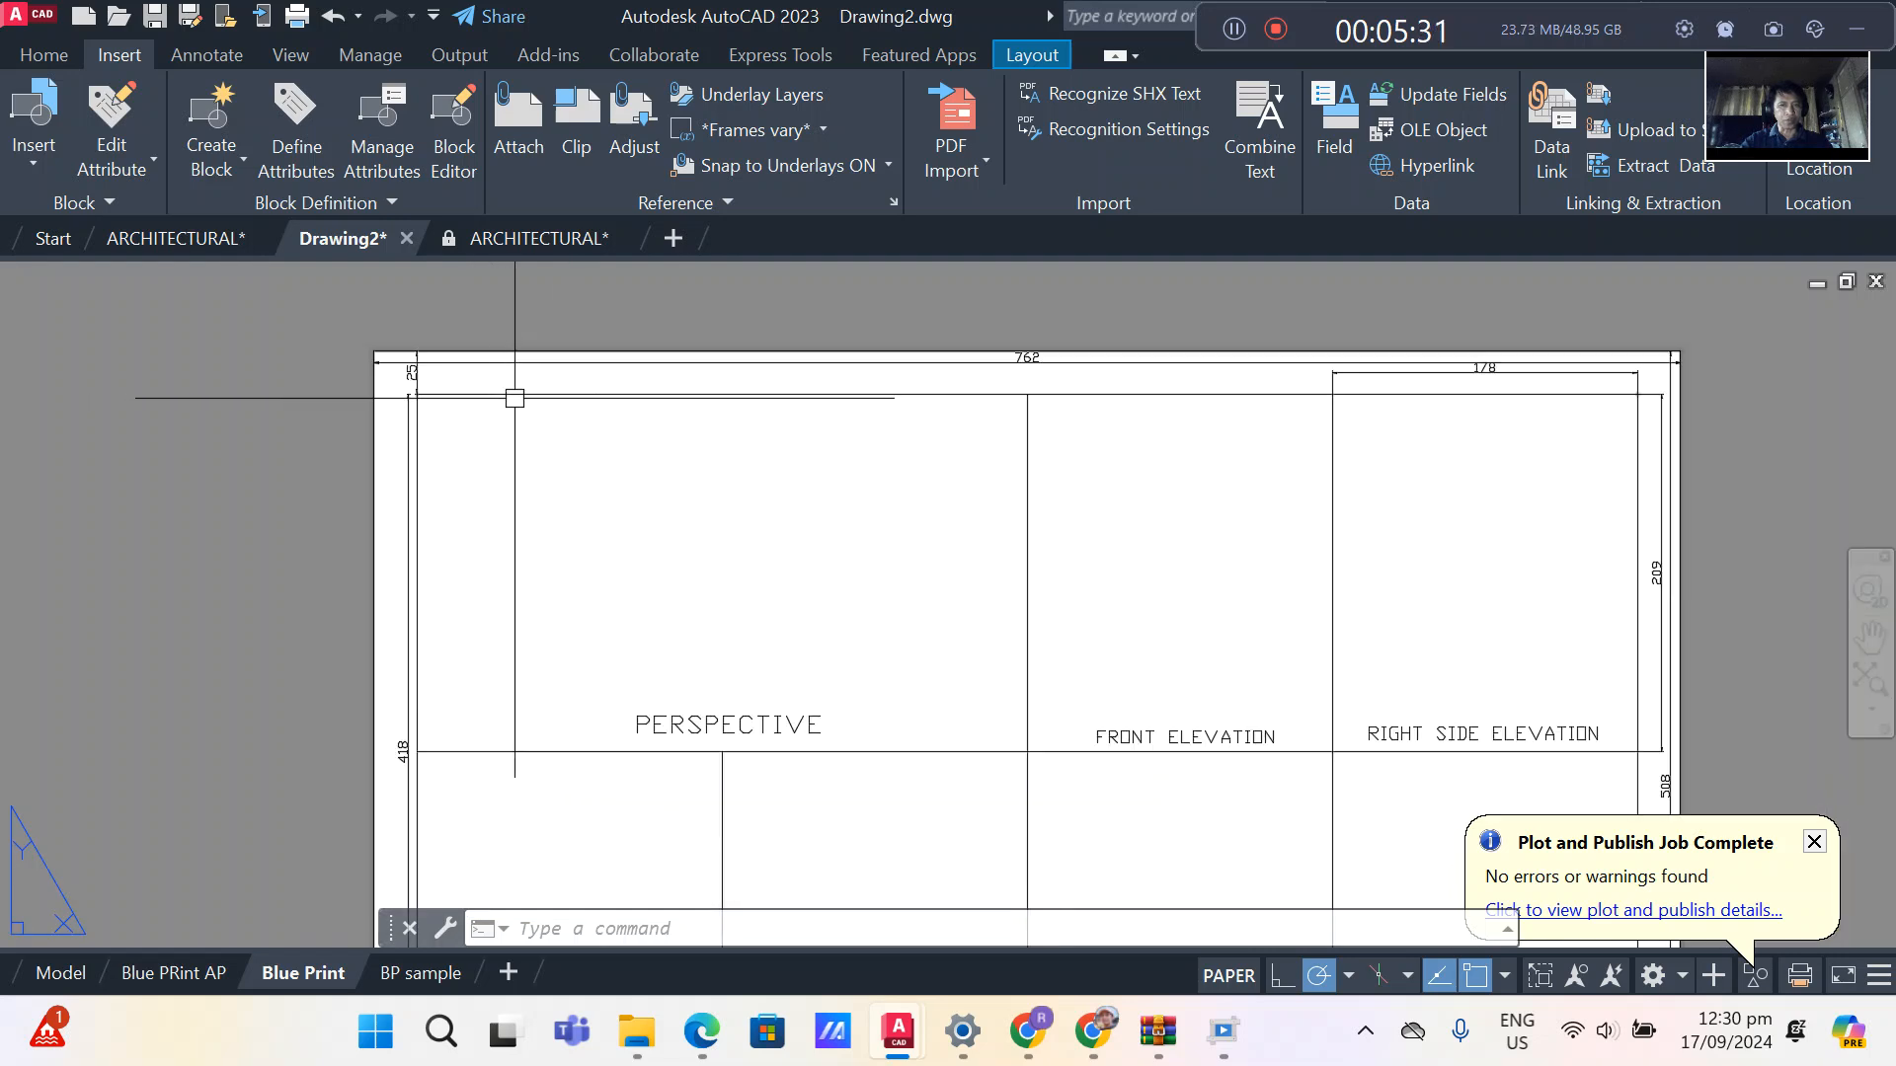
pyautogui.moveTo(495, 394); pyautogui.dragTo(495, 403, button='middle')
pyautogui.scroll(4, 499, 380)
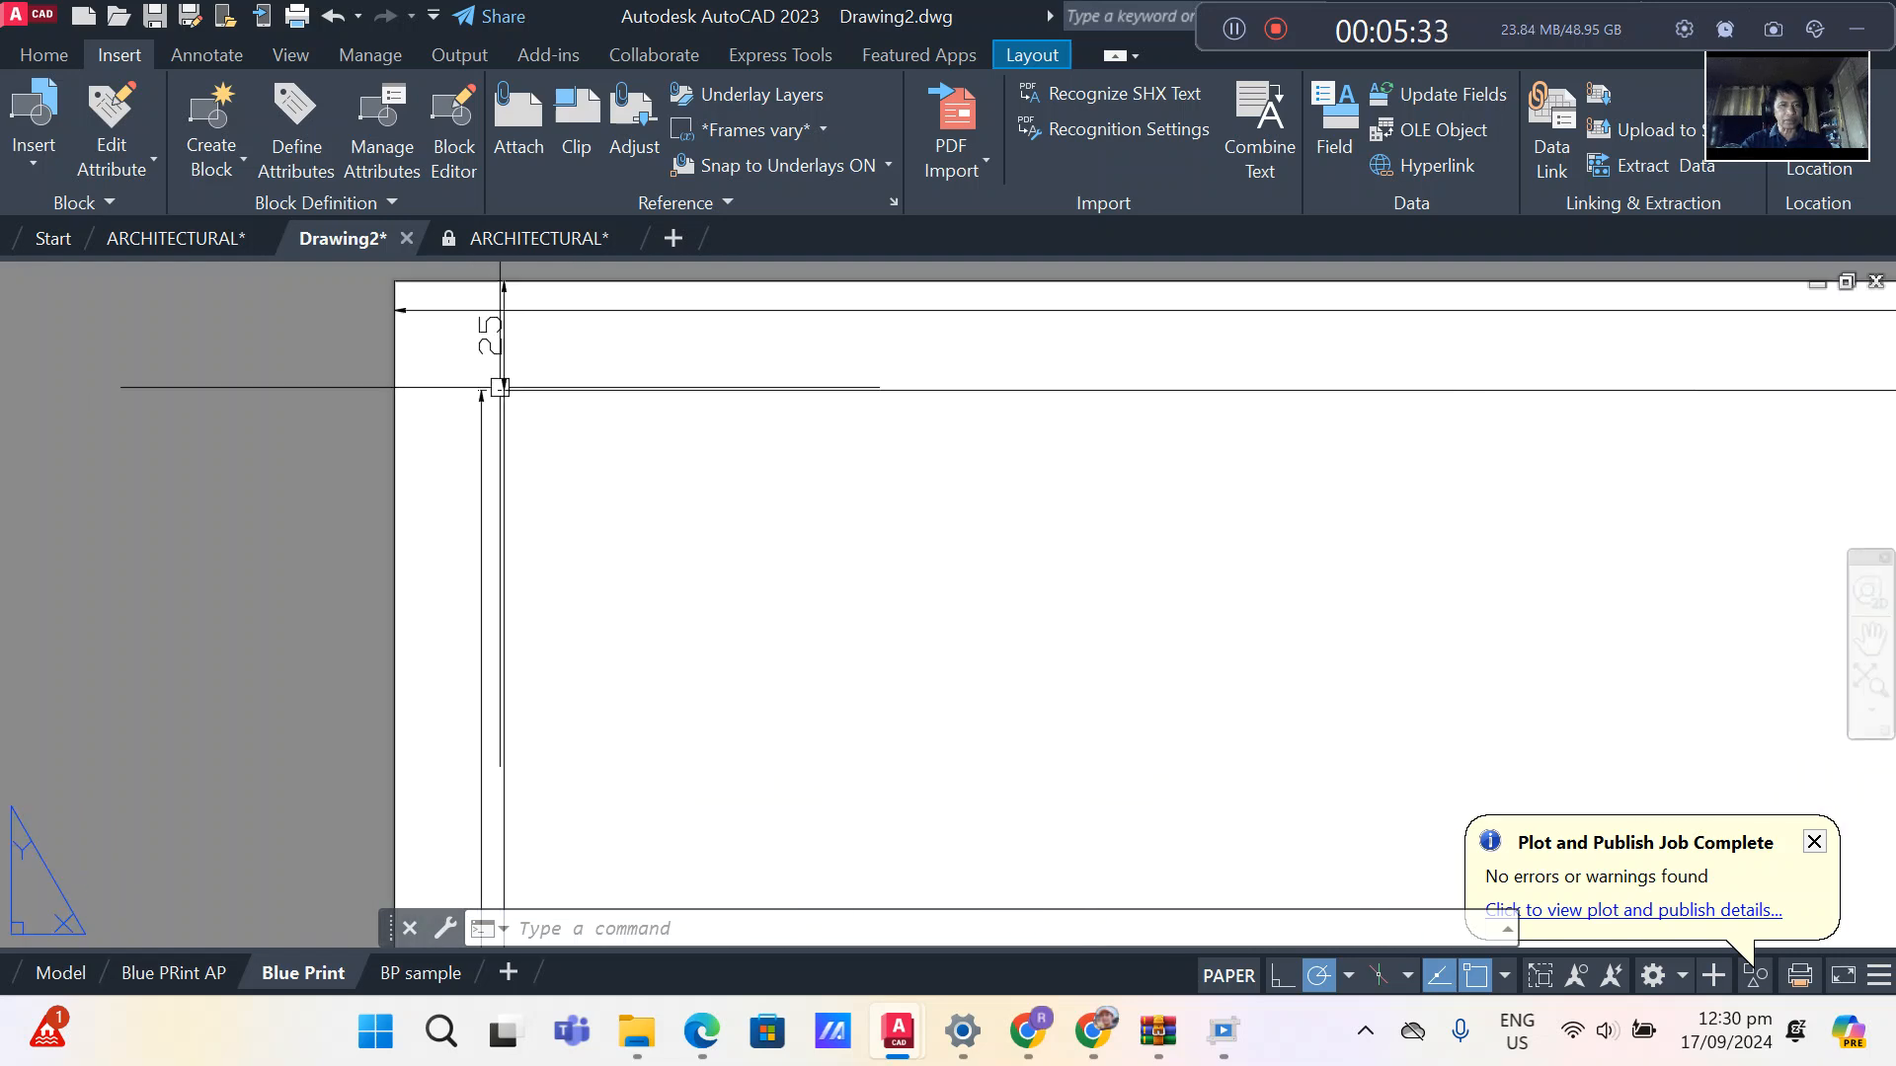
pyautogui.scroll(-4, 520, 368)
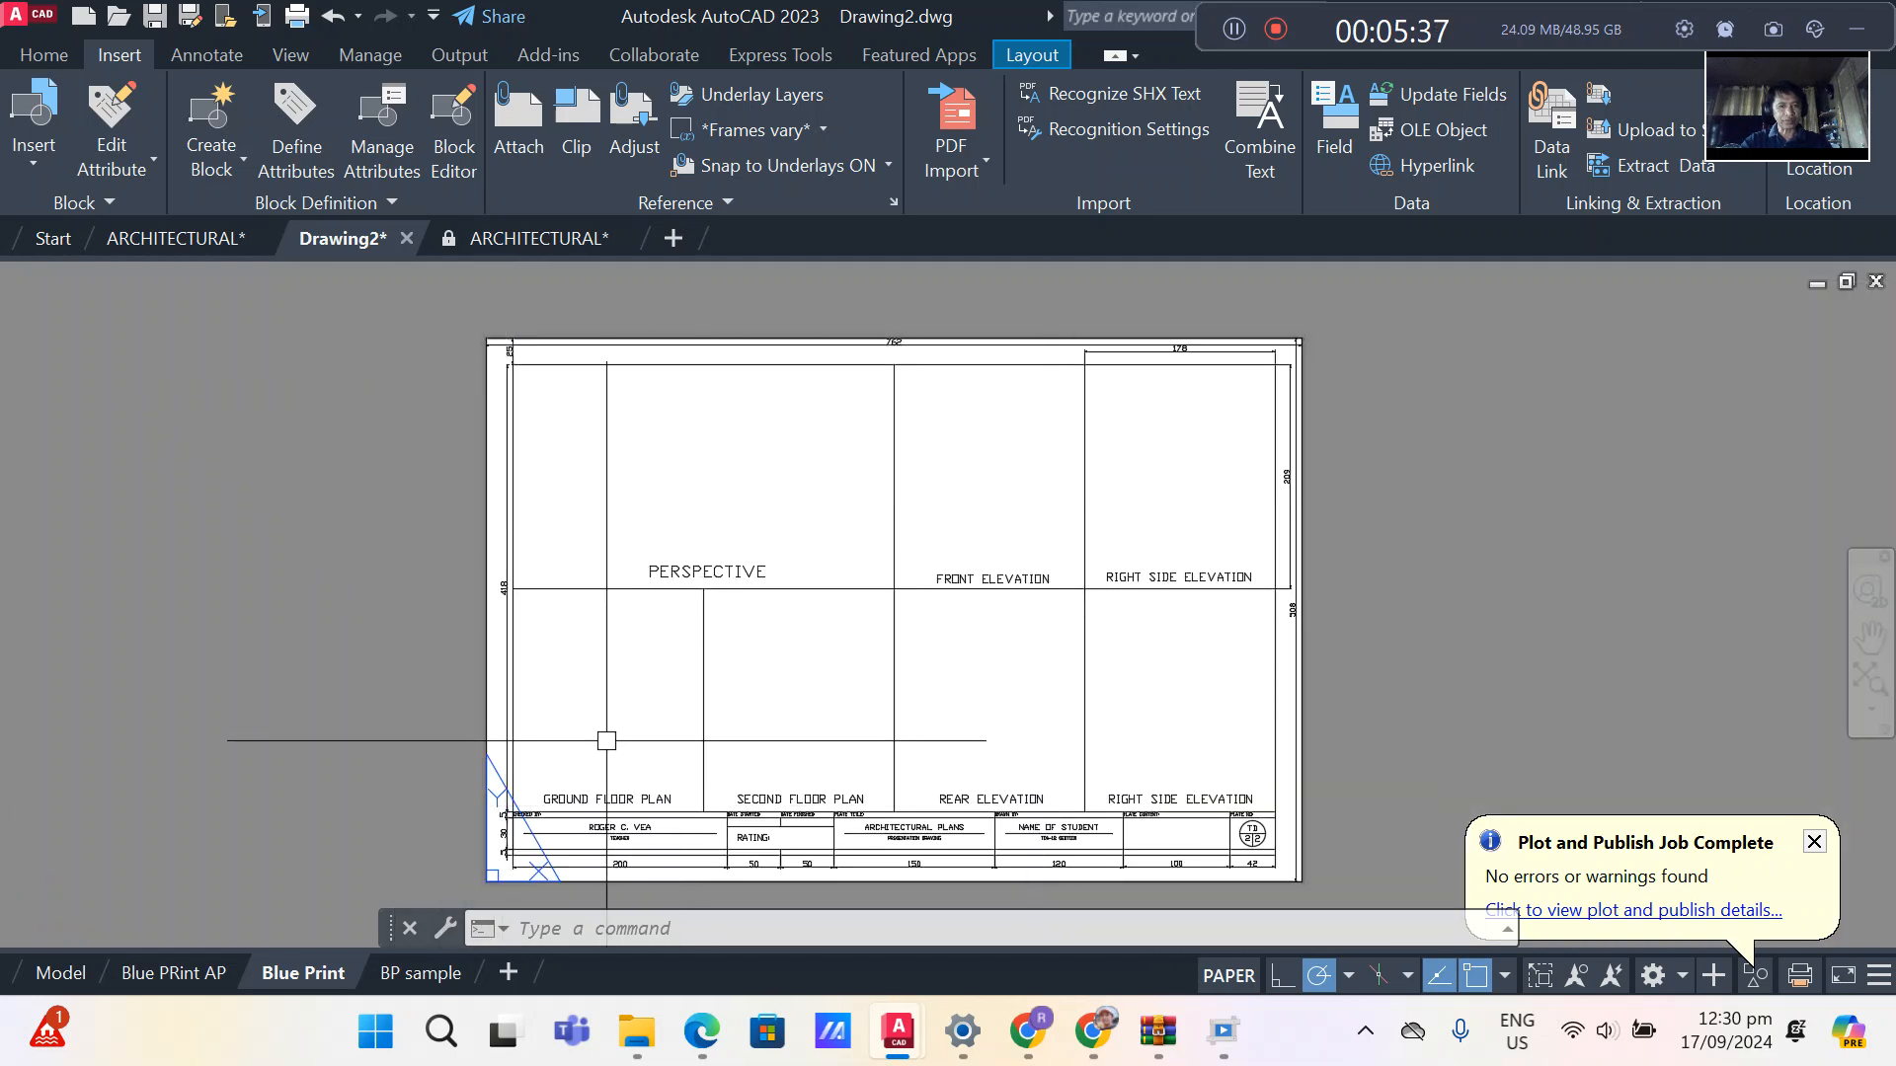
pyautogui.scroll(6, 628, 850)
pyautogui.moveTo(693, 740); pyautogui.dragTo(930, 663, button='middle')
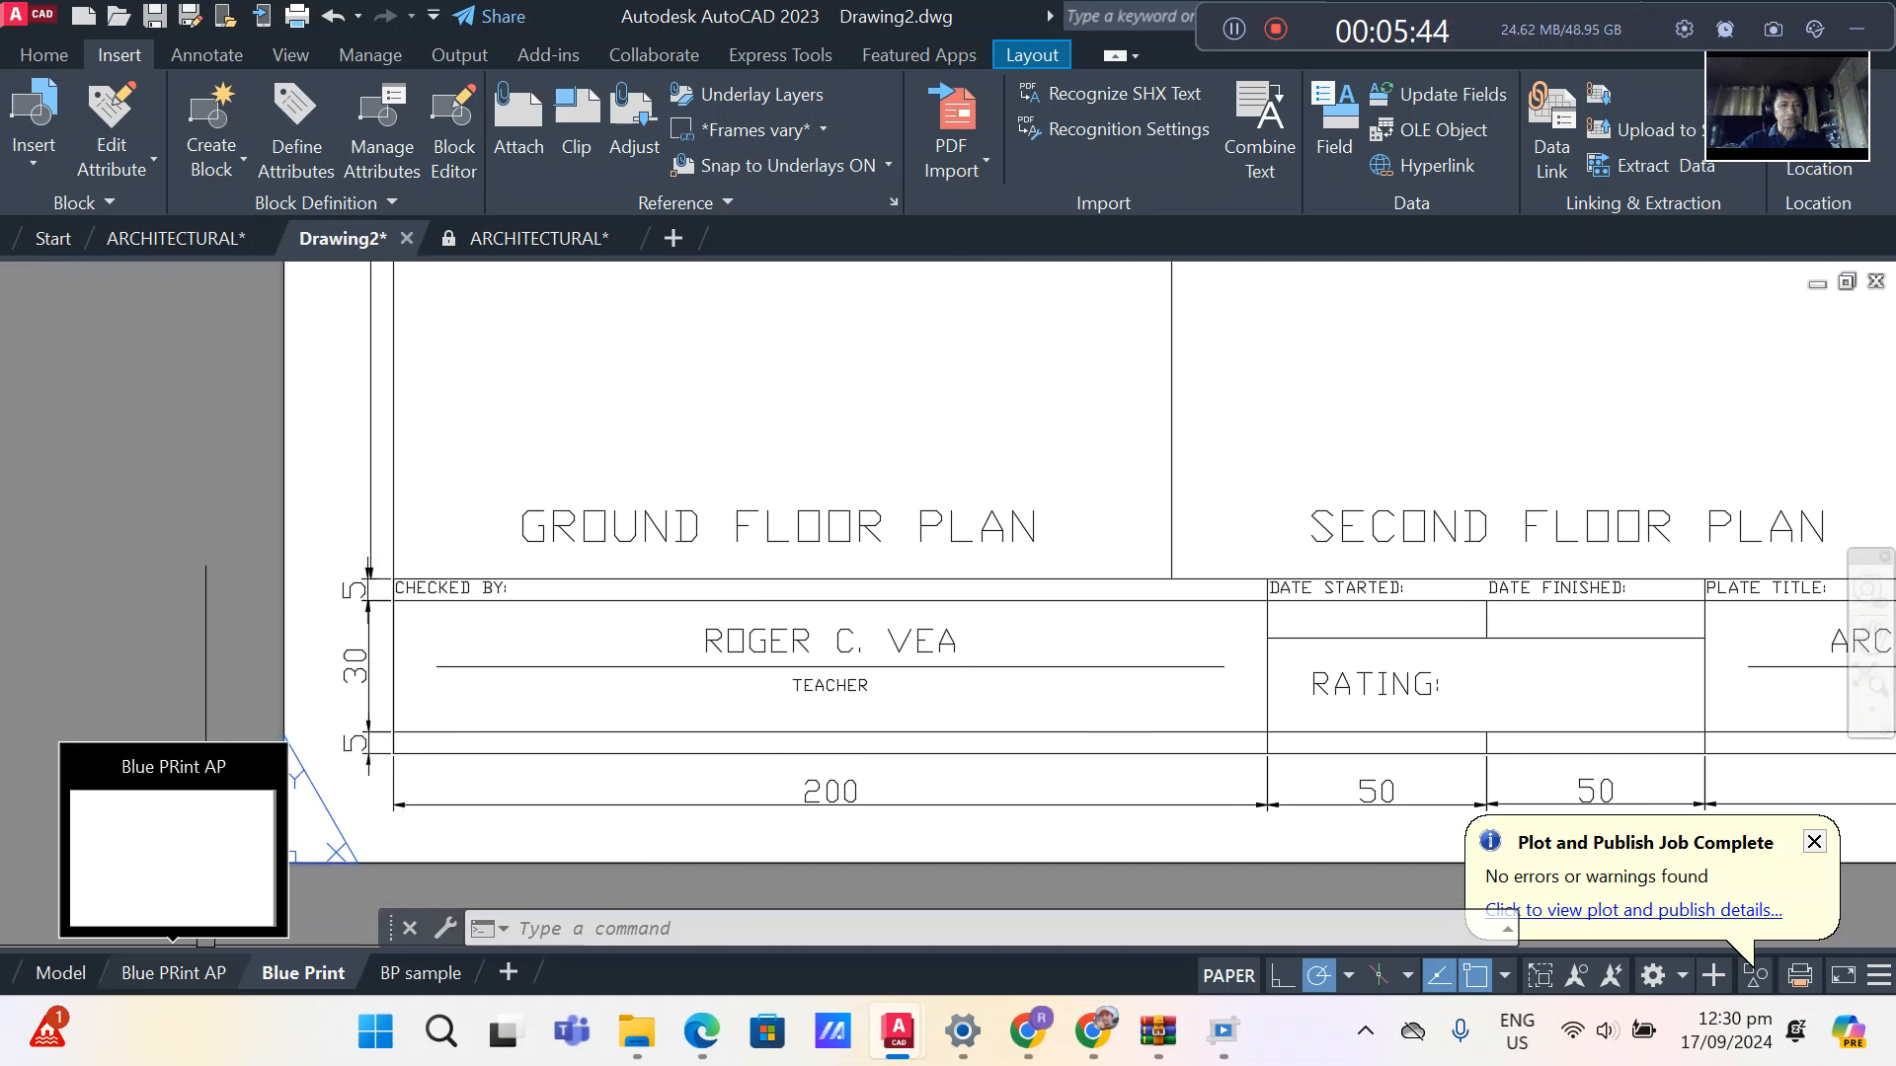
# Return to the Blue PRint AP layout and display the UCS icon at the origin using UCSICON's ORigin option.
pyautogui.click(173, 973)
pyautogui.scroll(-4, 804, 622)
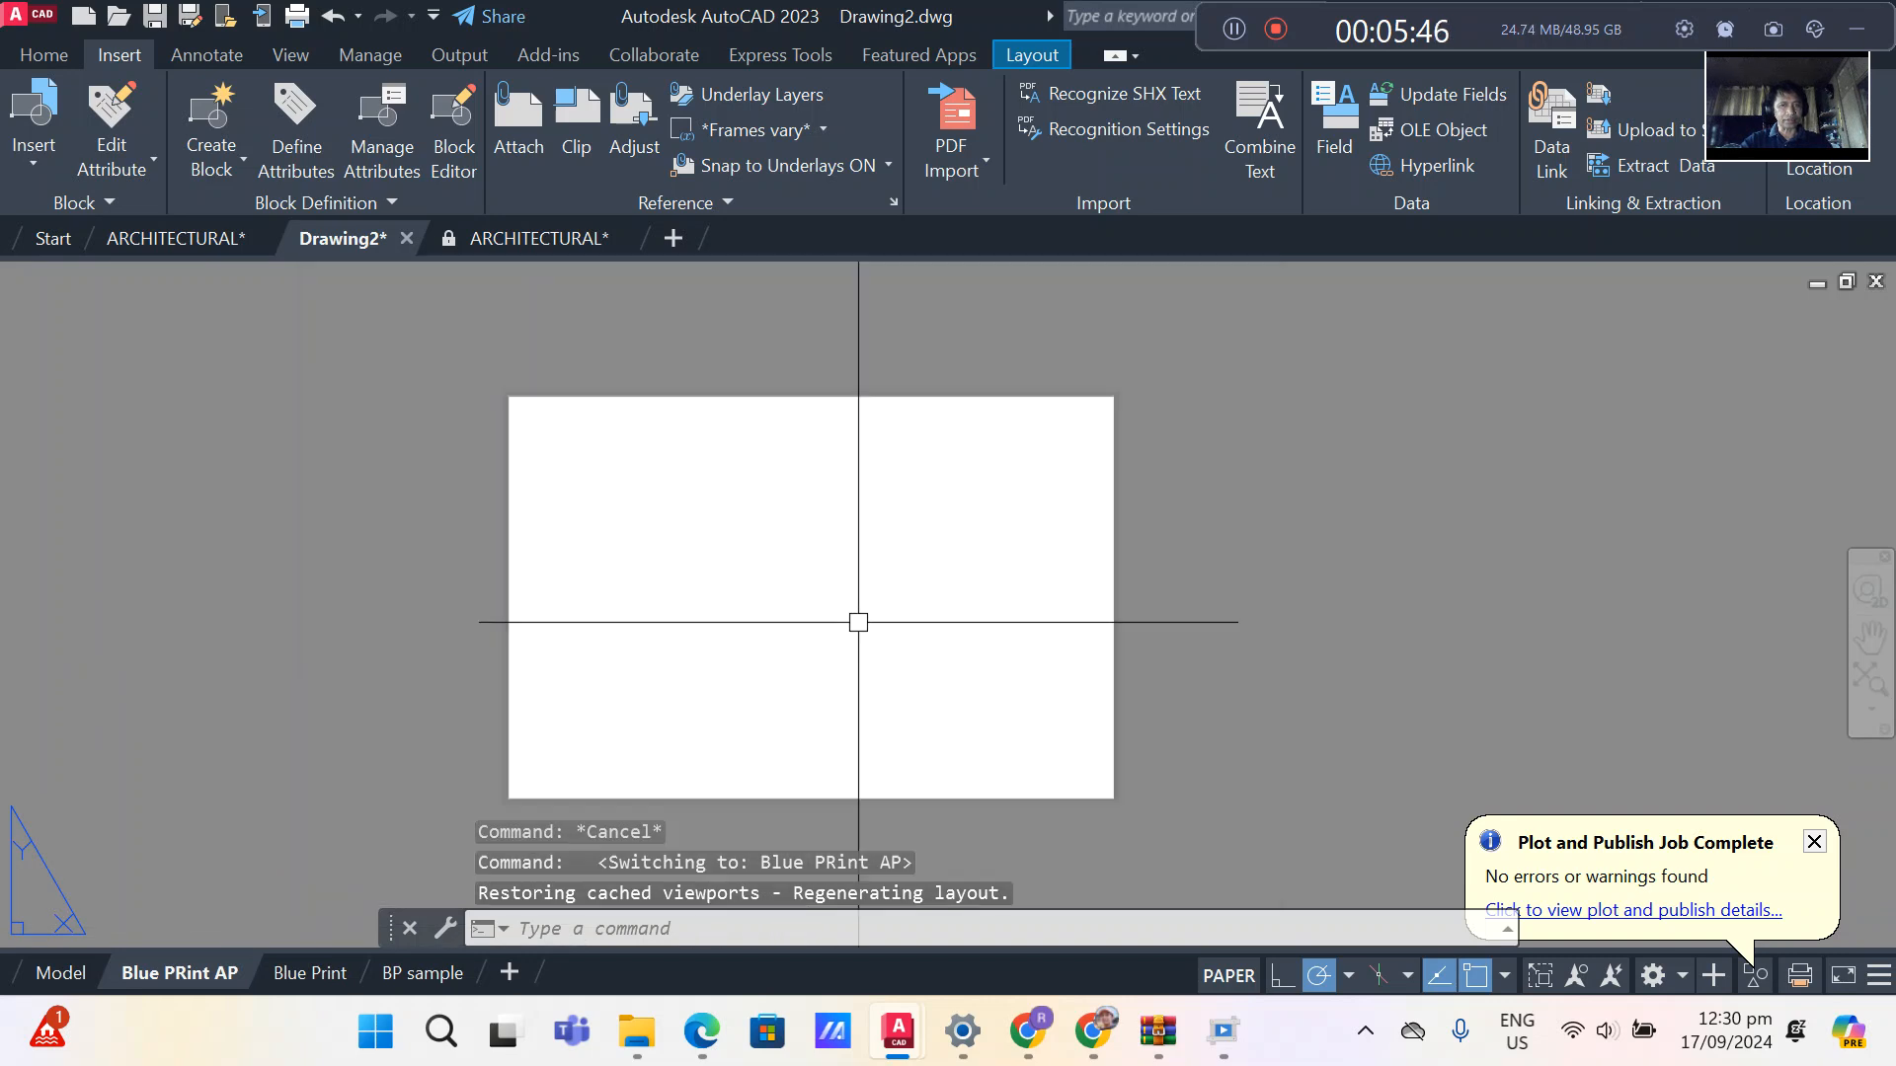
pyautogui.scroll(4, 798, 614)
pyautogui.scroll(-2, 790, 602)
pyautogui.scroll(2, 774, 646)
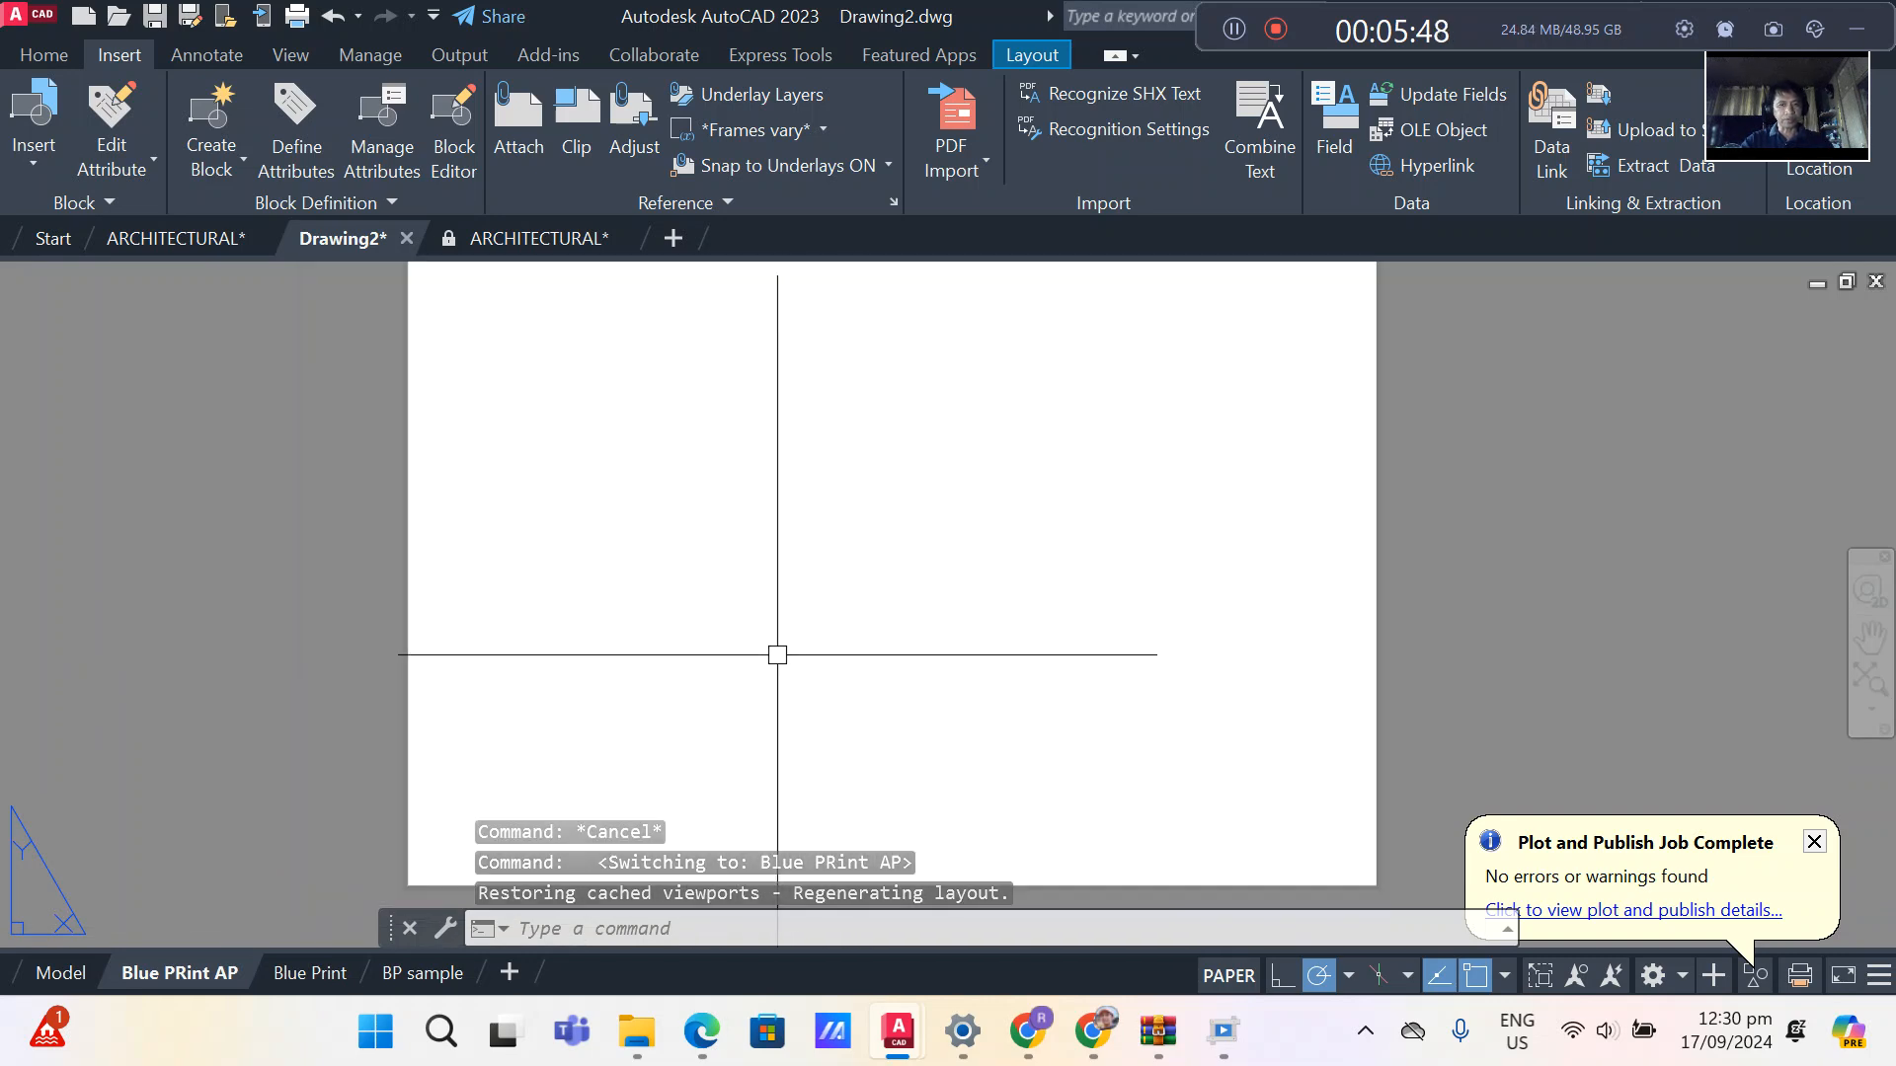
pyautogui.scroll(-2, 716, 655)
pyautogui.scroll(2, 714, 655)
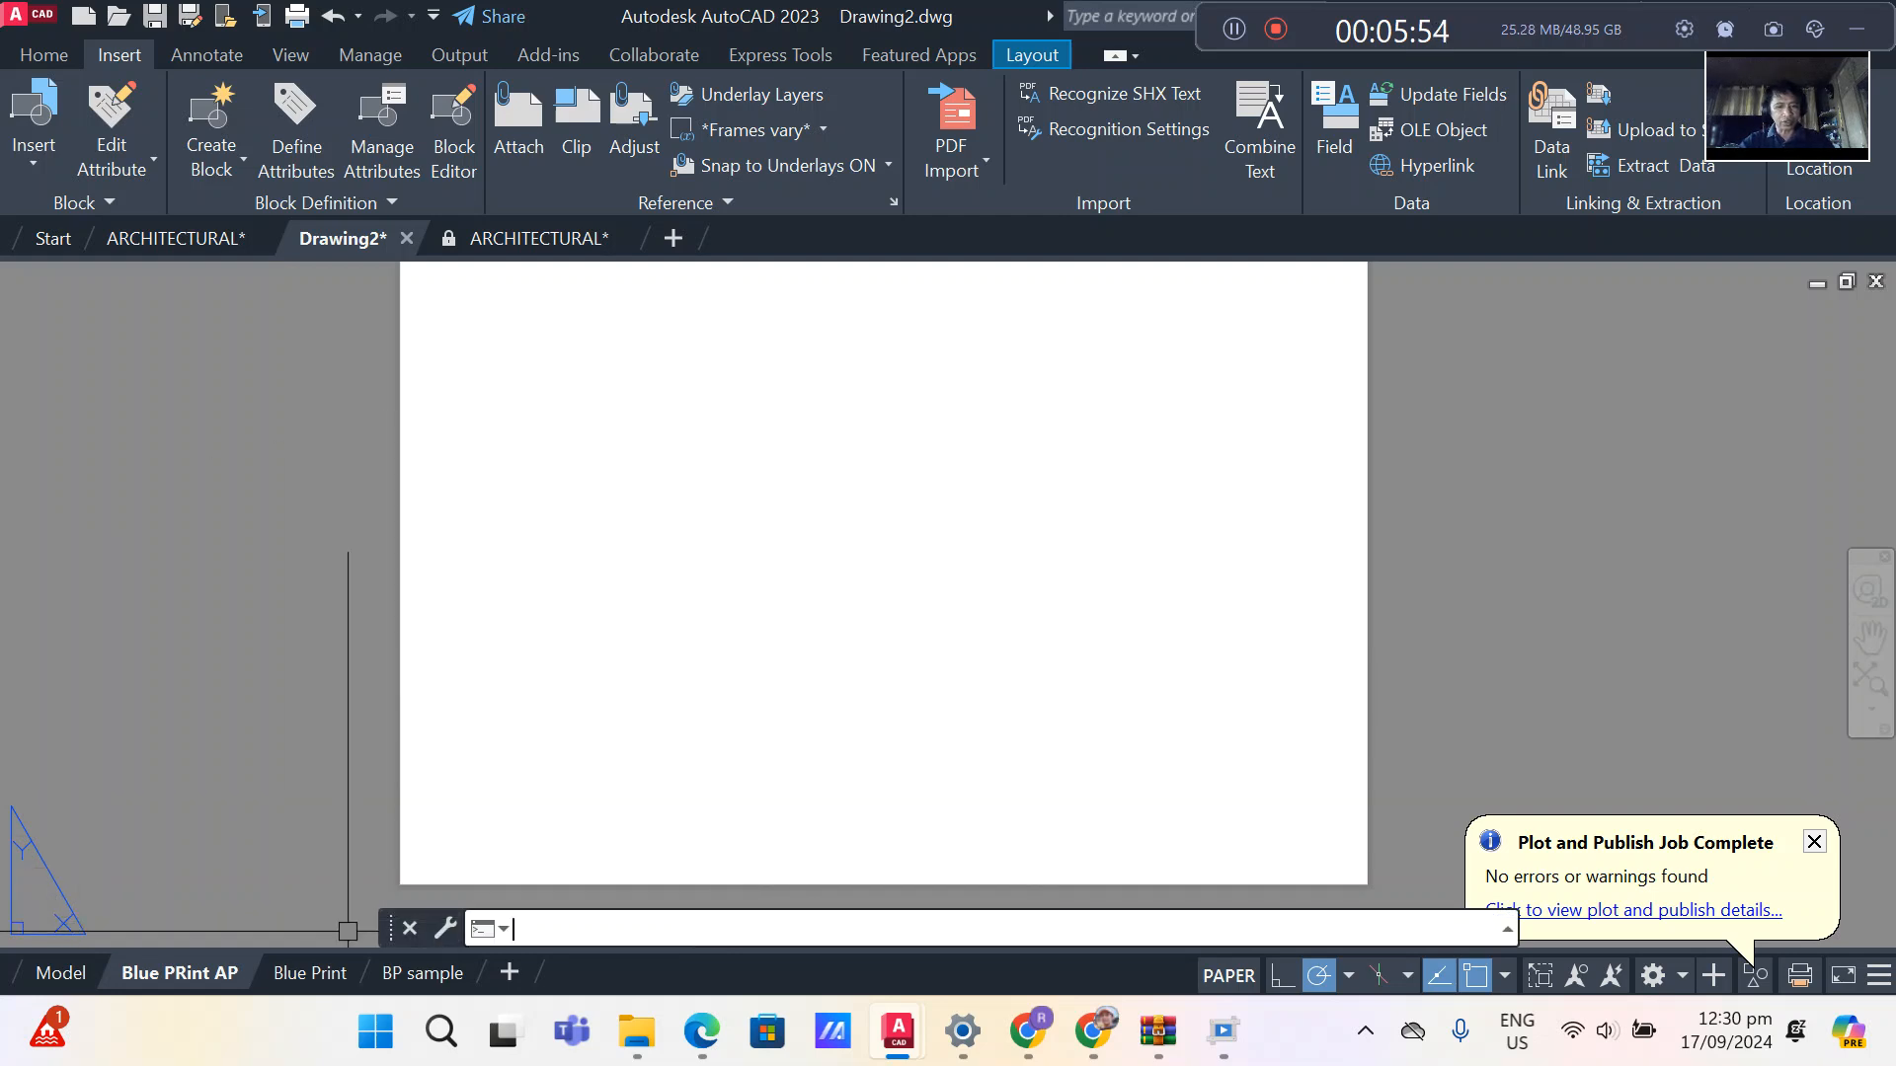
pyautogui.write('cs')
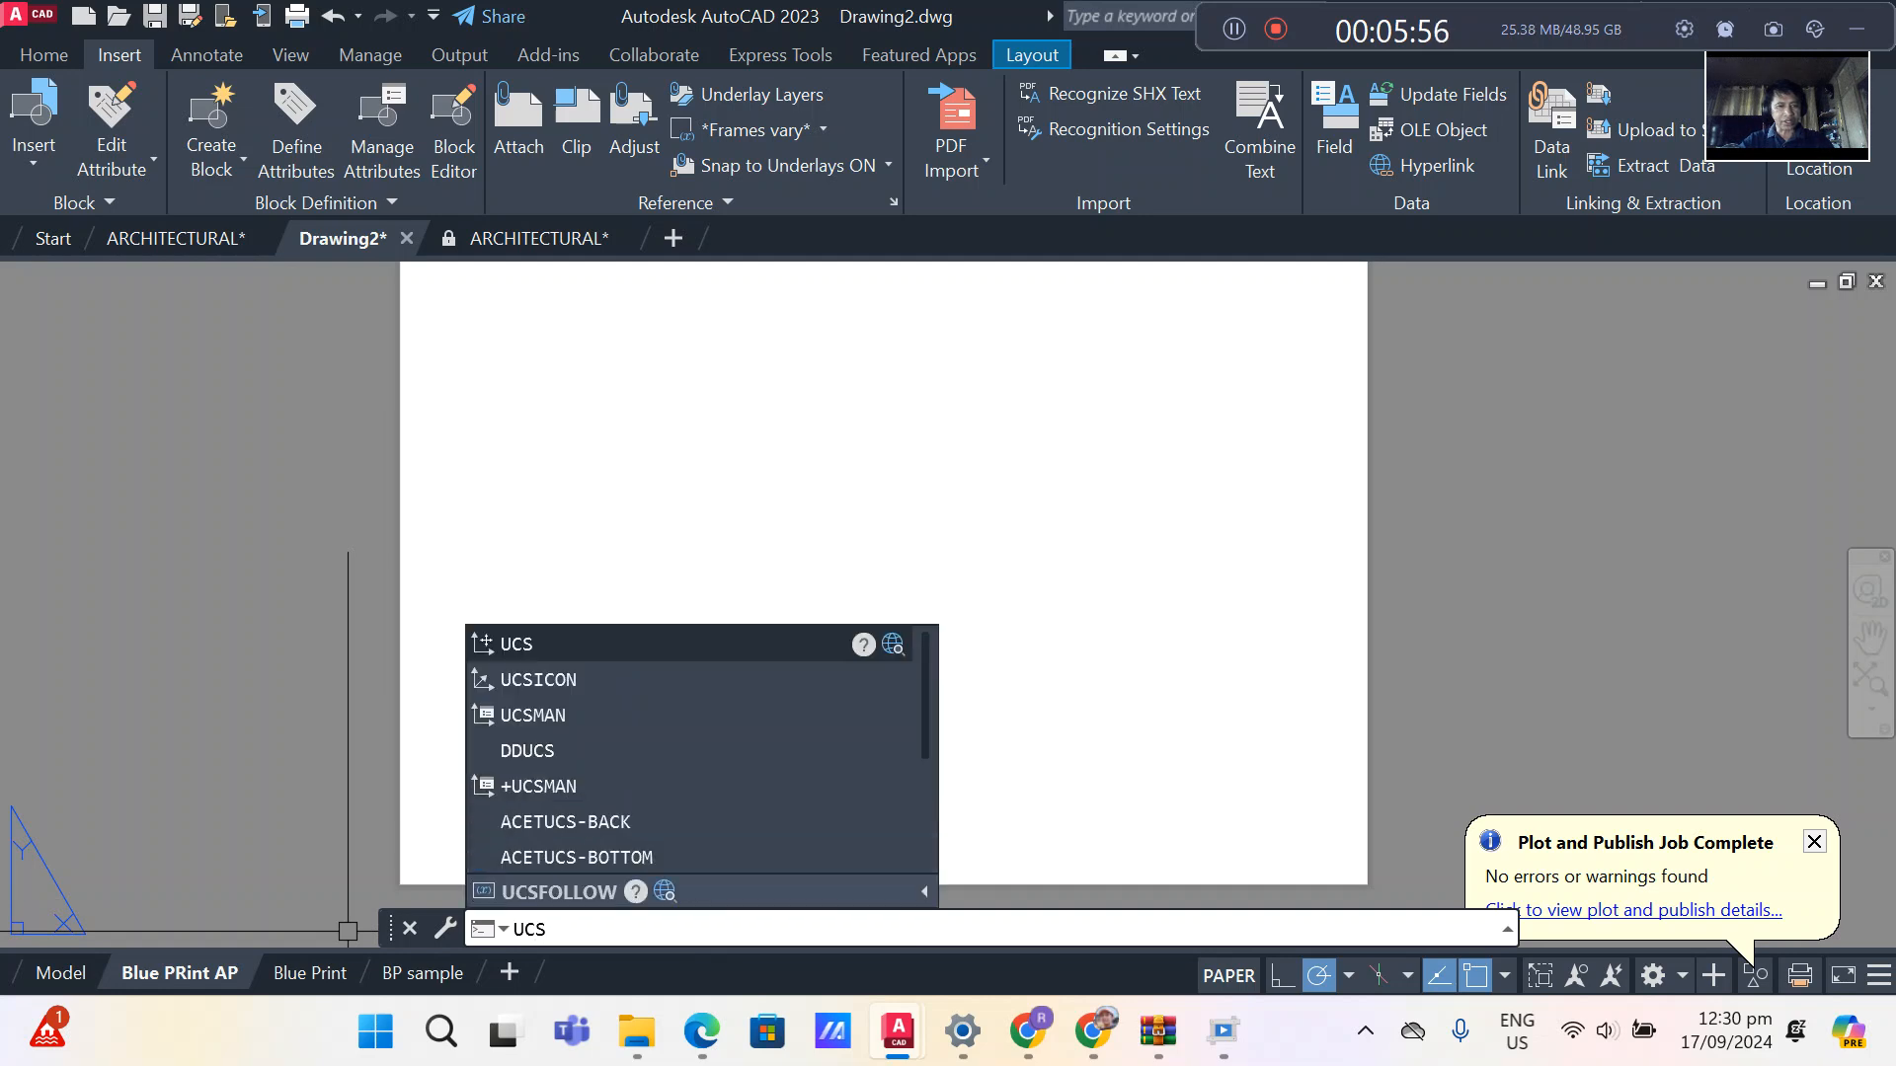
pyautogui.press('Up')
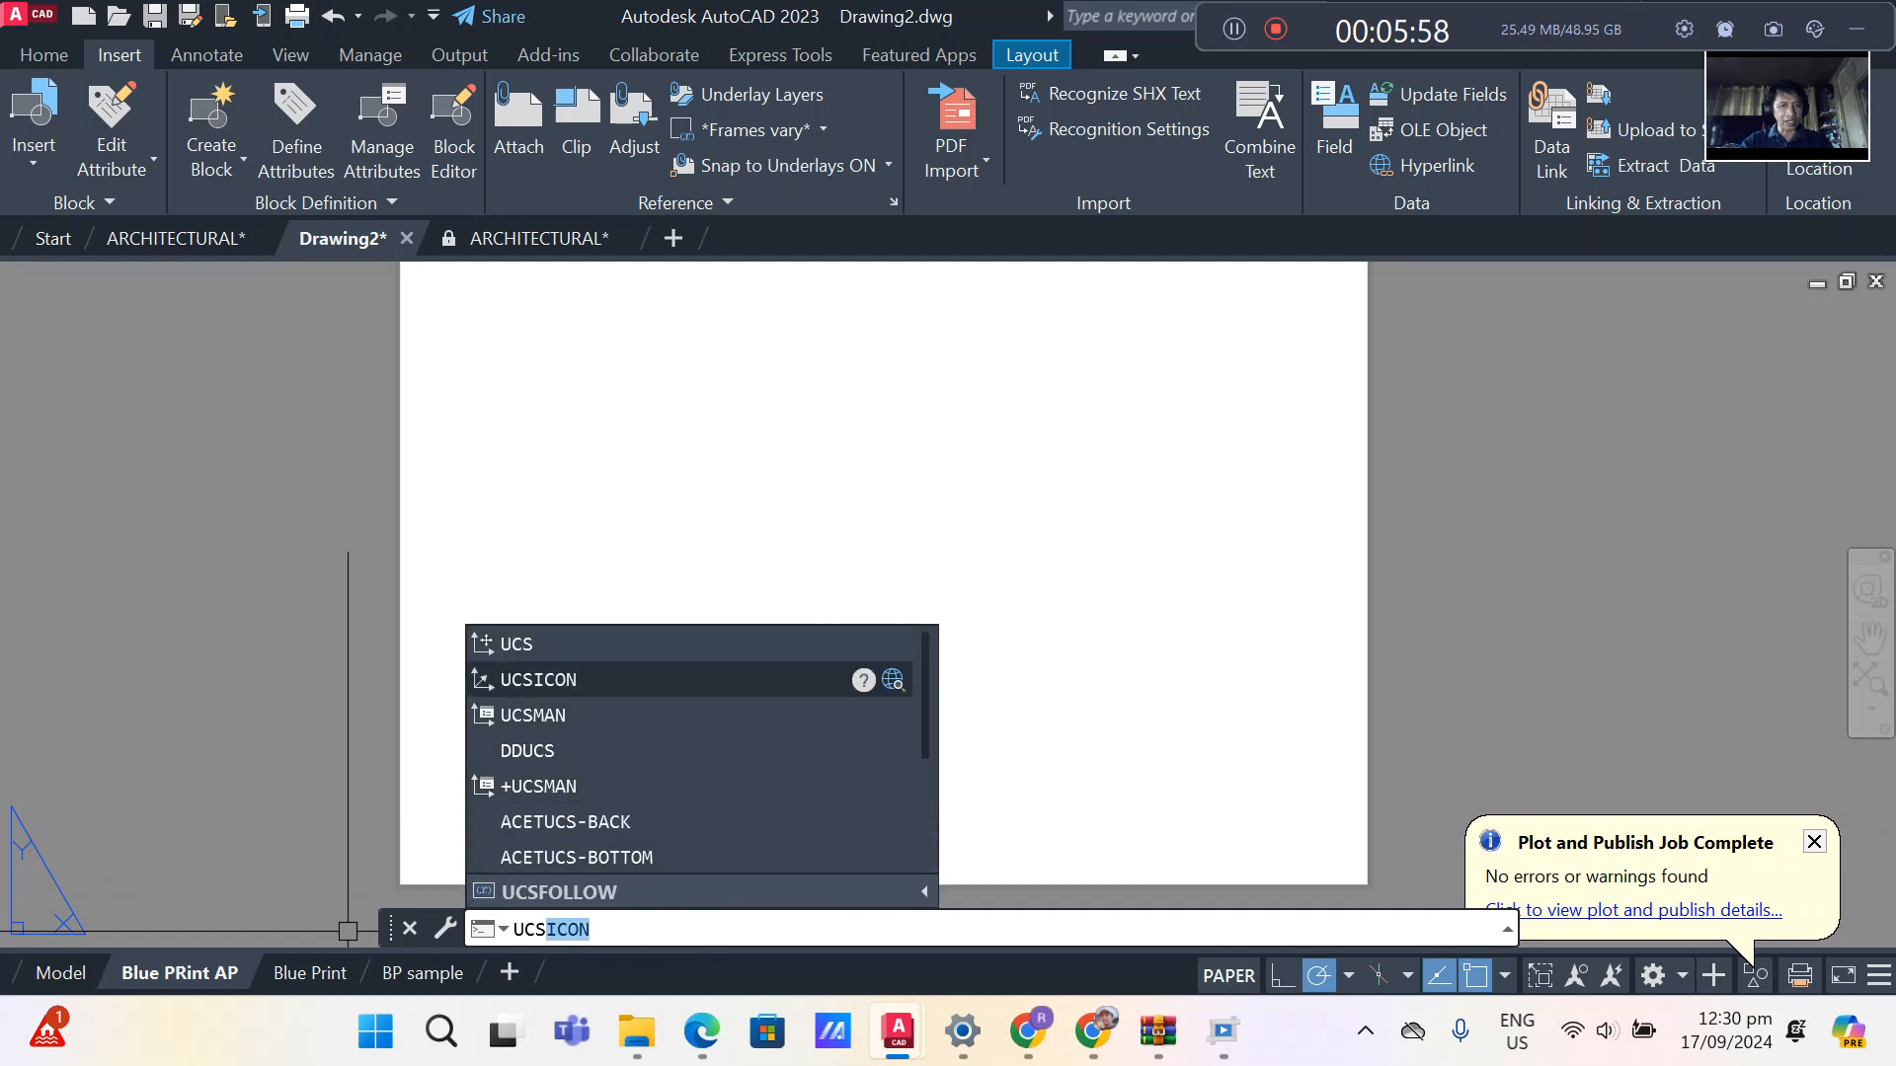
pyautogui.press('Return')
pyautogui.press('Down')
pyautogui.press('Down')
pyautogui.press('Down')
pyautogui.press('Down')
pyautogui.press('Down')
pyautogui.press('Return')
pyautogui.scroll(-1, 544, 672)
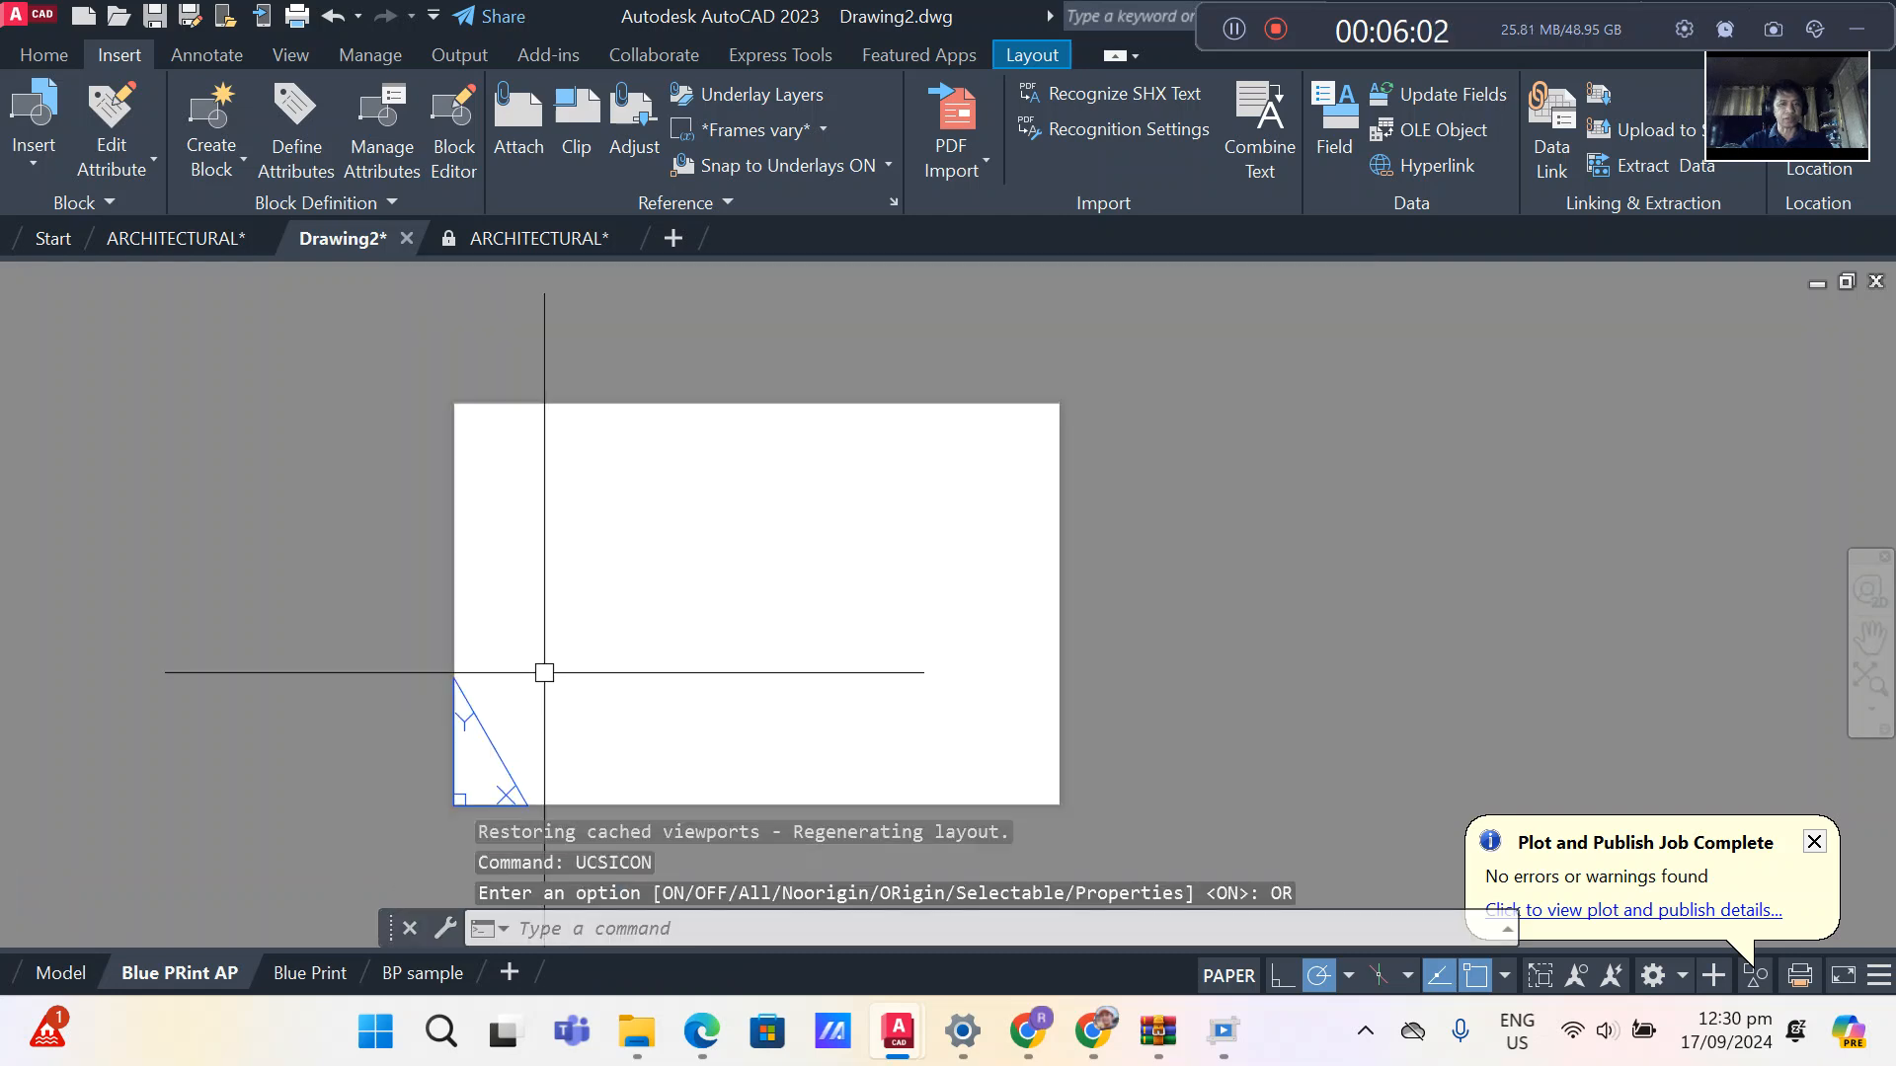
pyautogui.scroll(1, 621, 673)
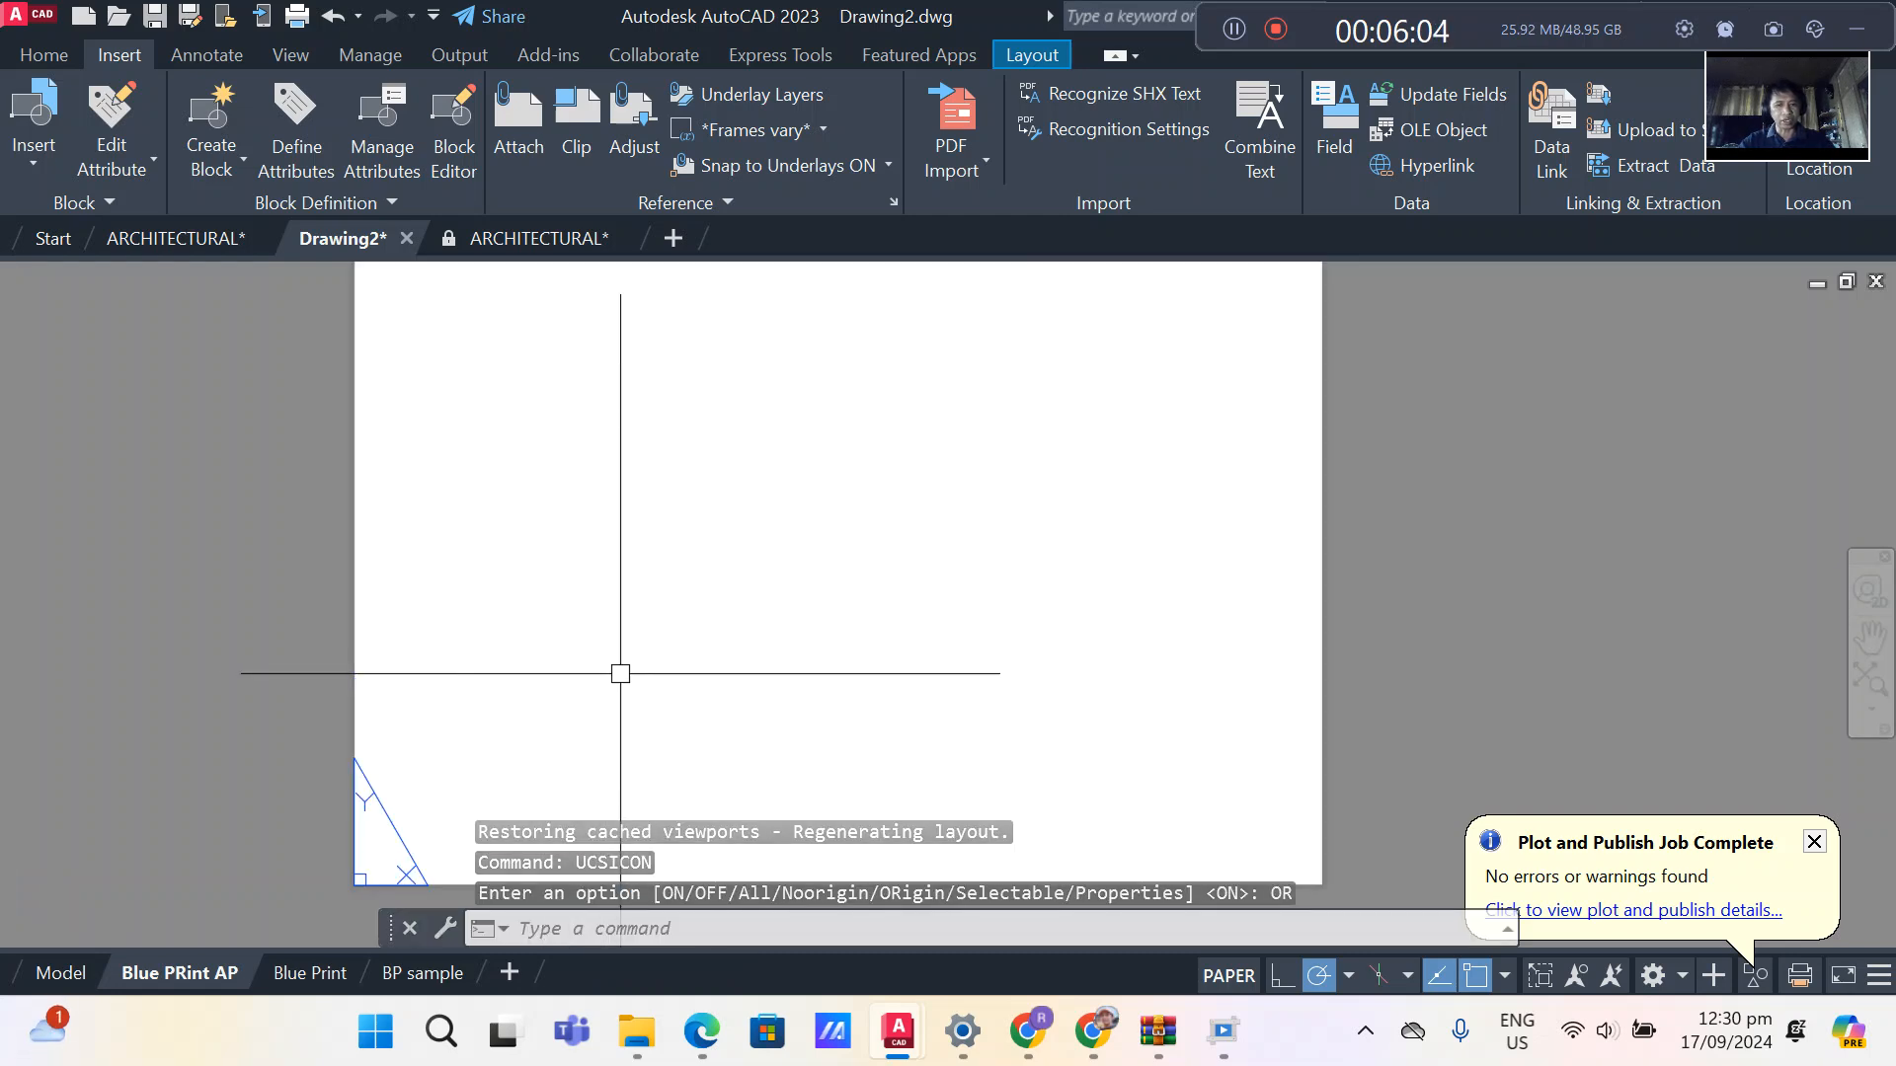
# Draw a 762 x 508 rectangle from the origin 0,0 to outline the sheet in the Blue PRint AP layout.
pyautogui.write('re')
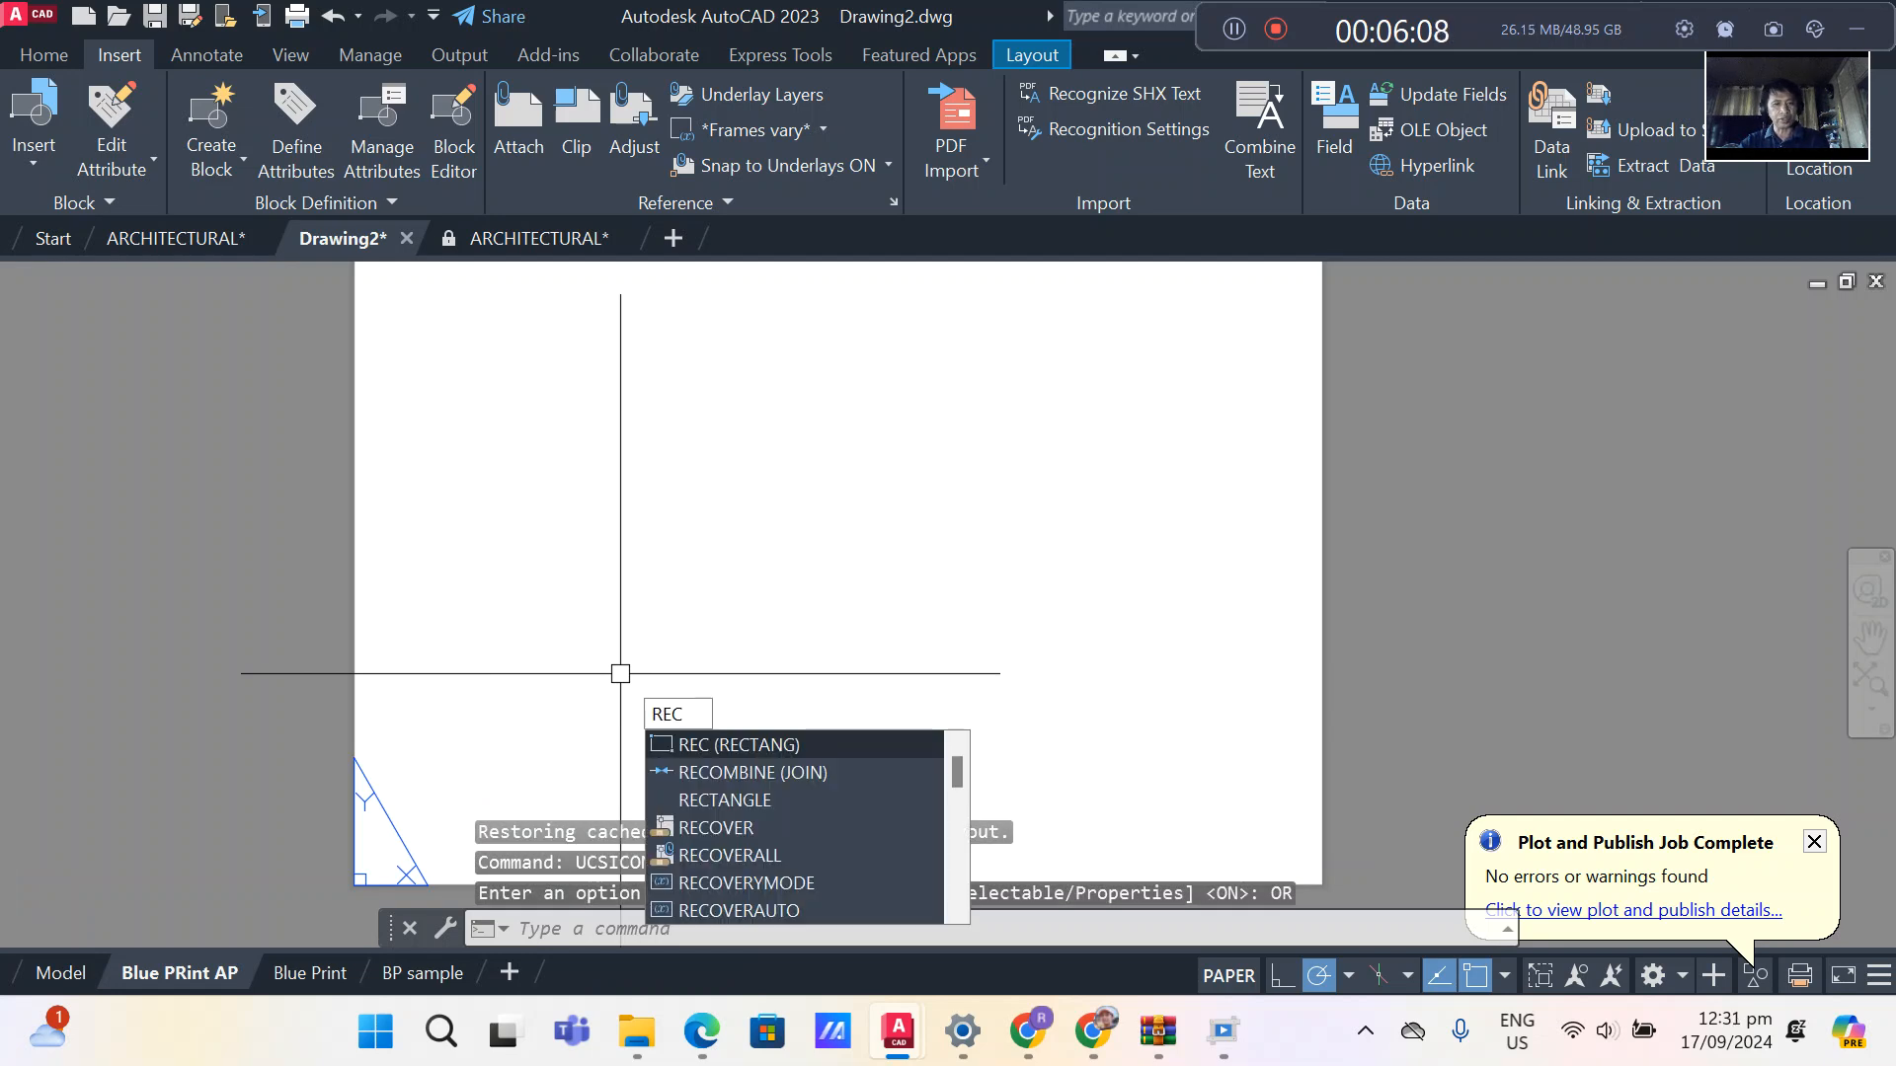
pyautogui.press('Return')
pyautogui.write('0')
pyautogui.press('Tab')
pyautogui.write('0')
pyautogui.press('Return')
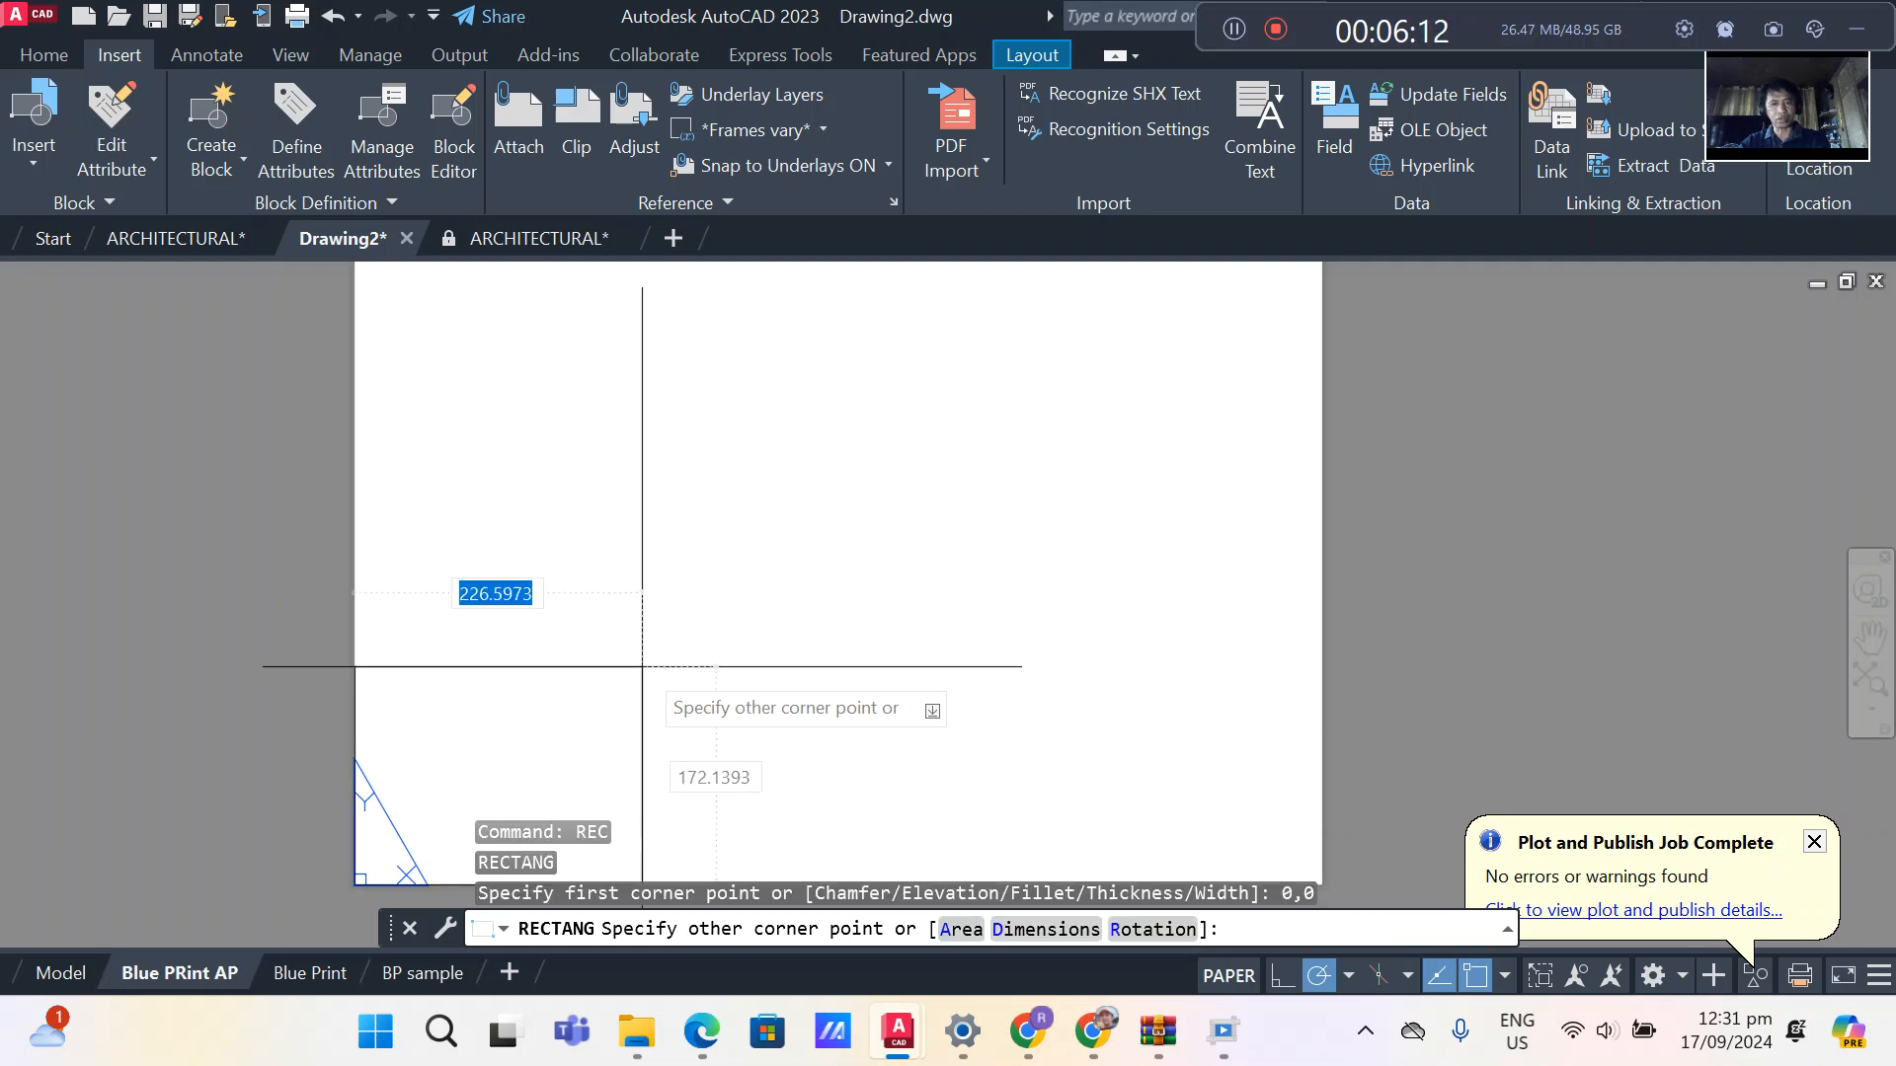
pyautogui.scroll(-1, 652, 664)
pyautogui.scroll(1, 1017, 413)
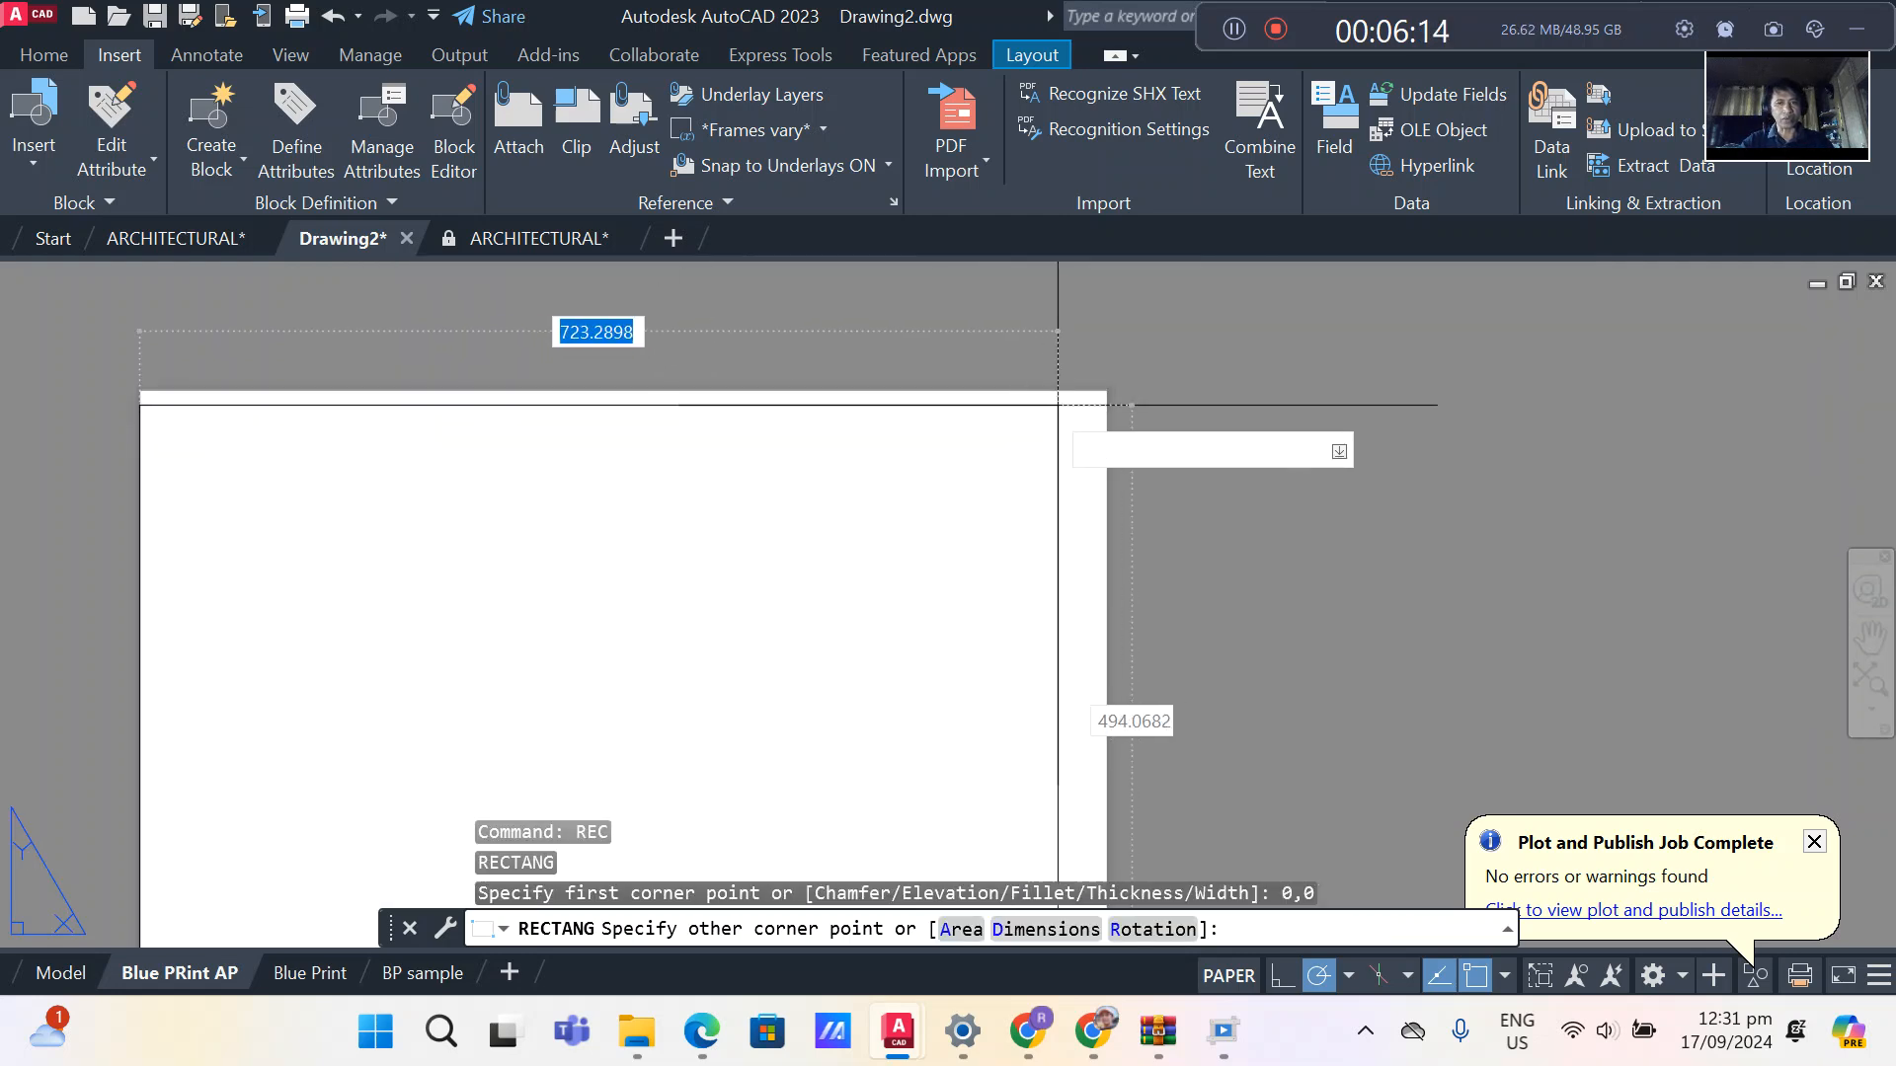
pyautogui.scroll(-1, 1090, 404)
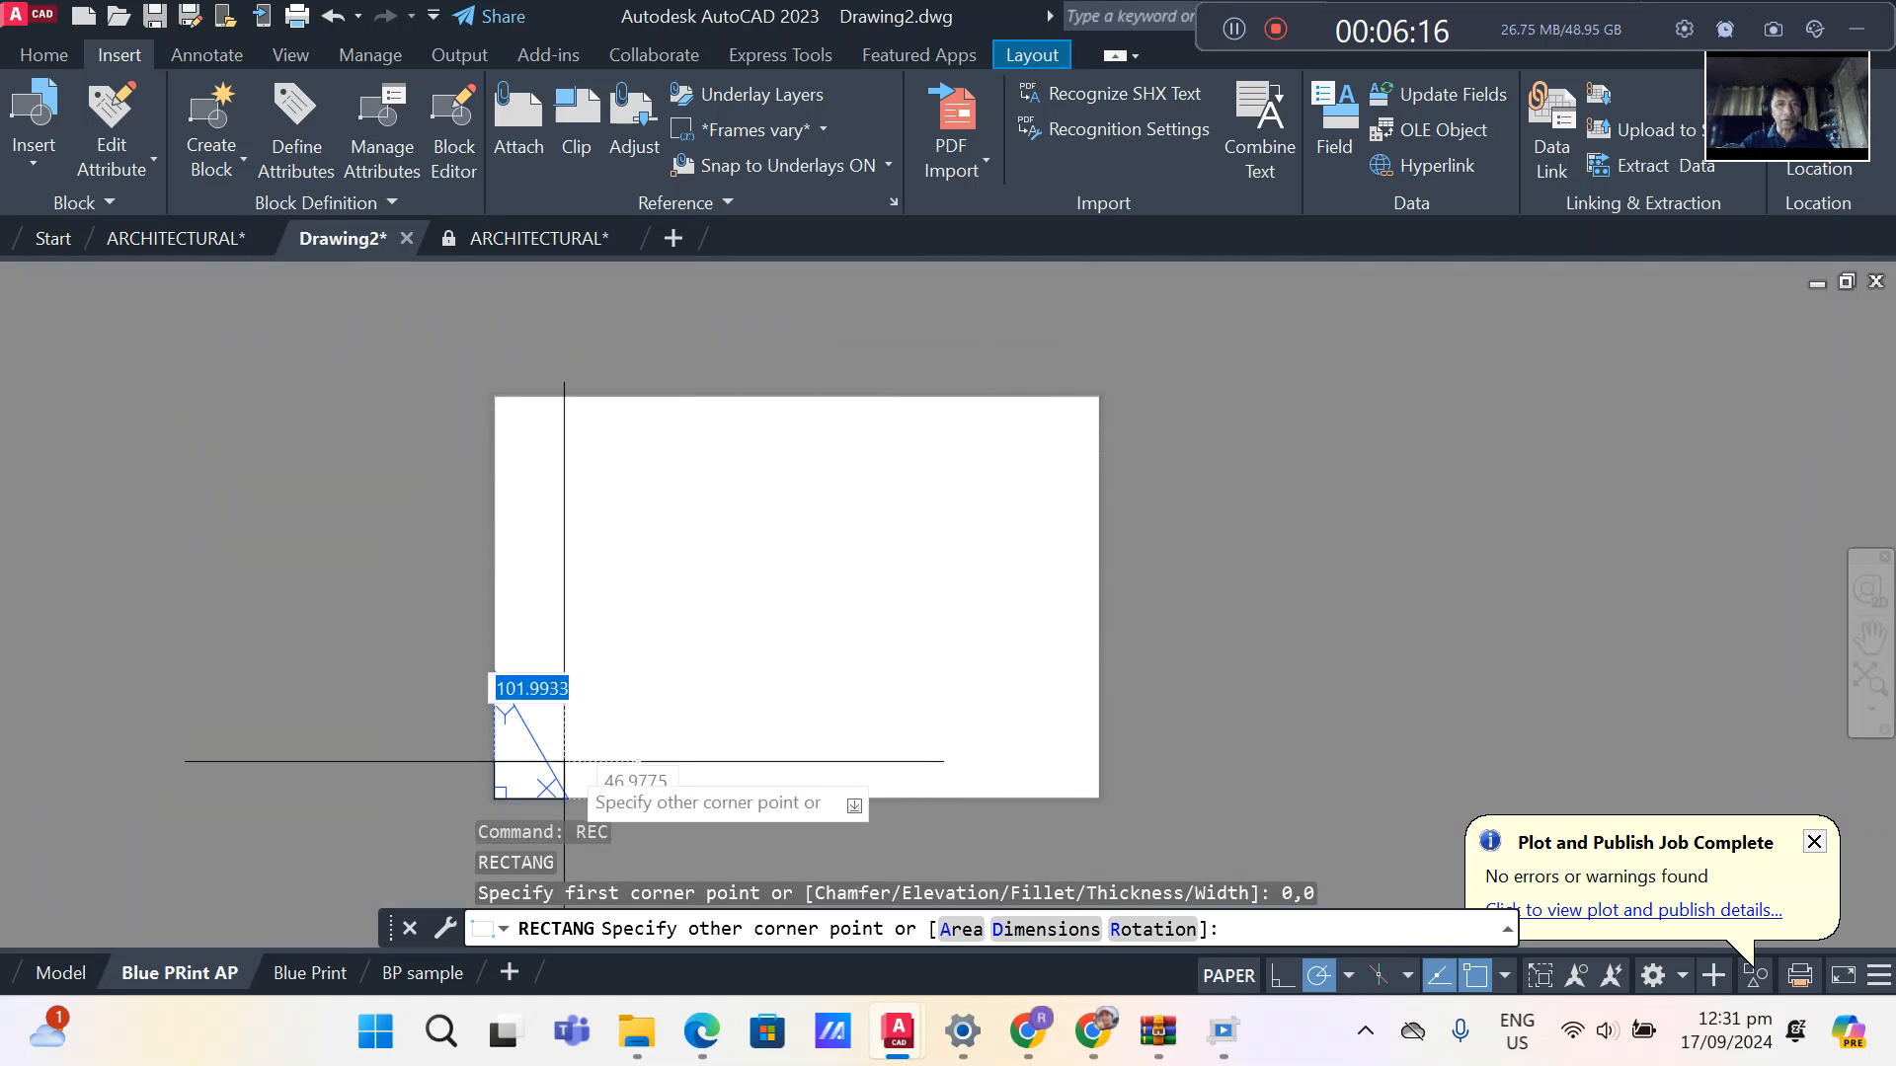
pyautogui.scroll(5, 486, 802)
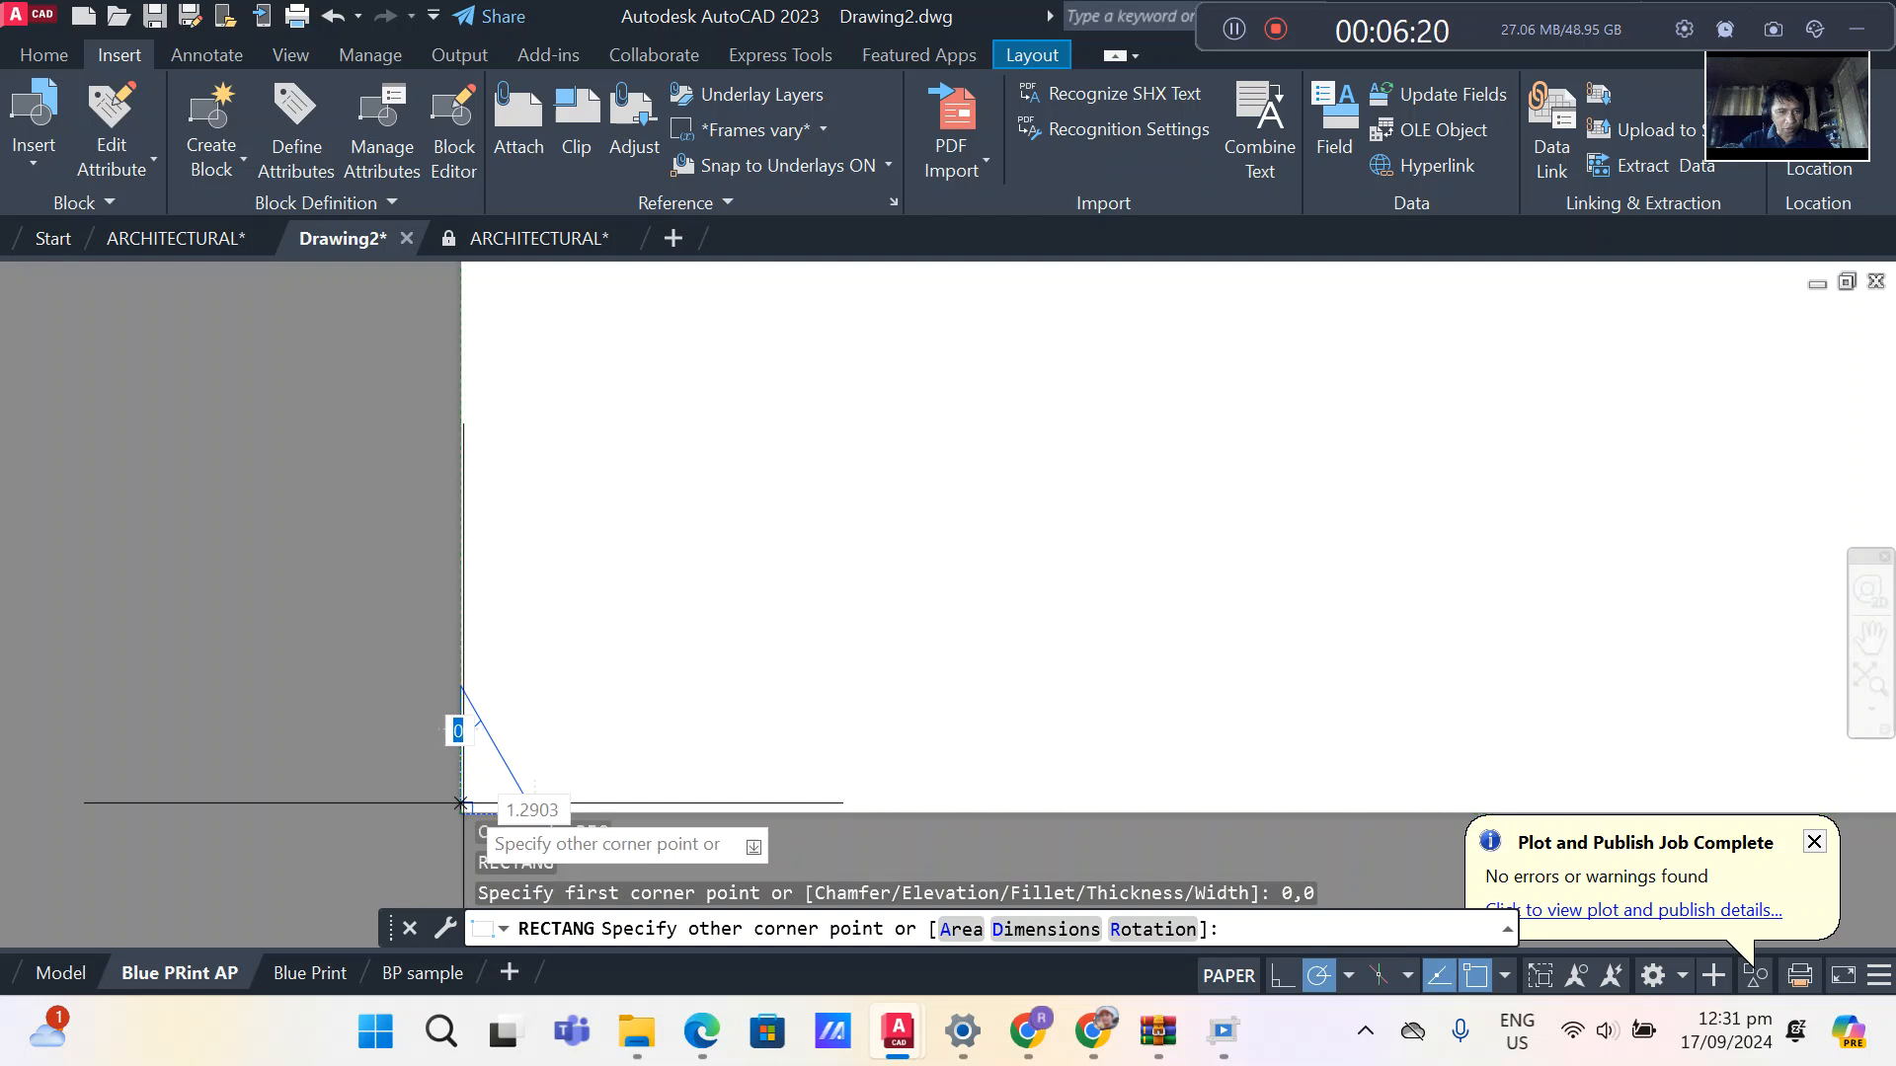
pyautogui.scroll(-5, 551, 732)
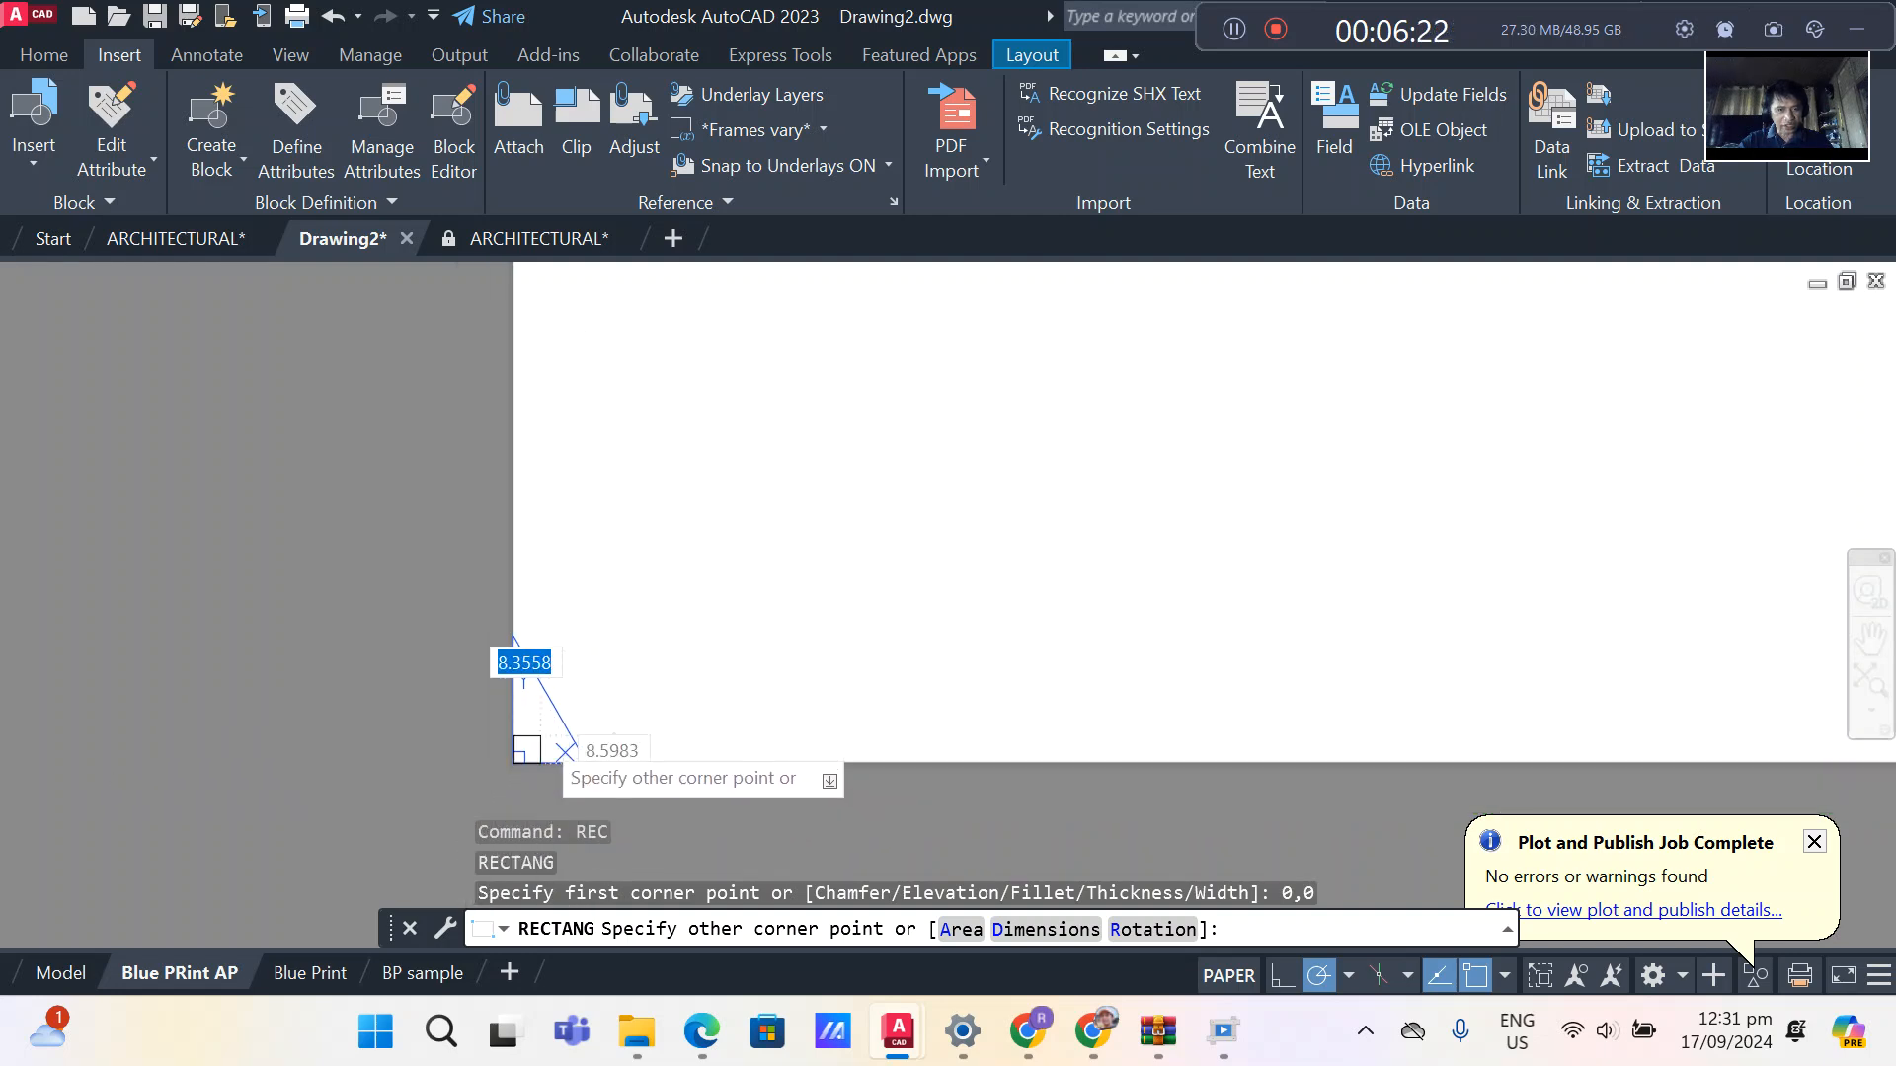
pyautogui.scroll(-2, 622, 668)
pyautogui.moveTo(885, 524); pyautogui.dragTo(592, 750, button='middle')
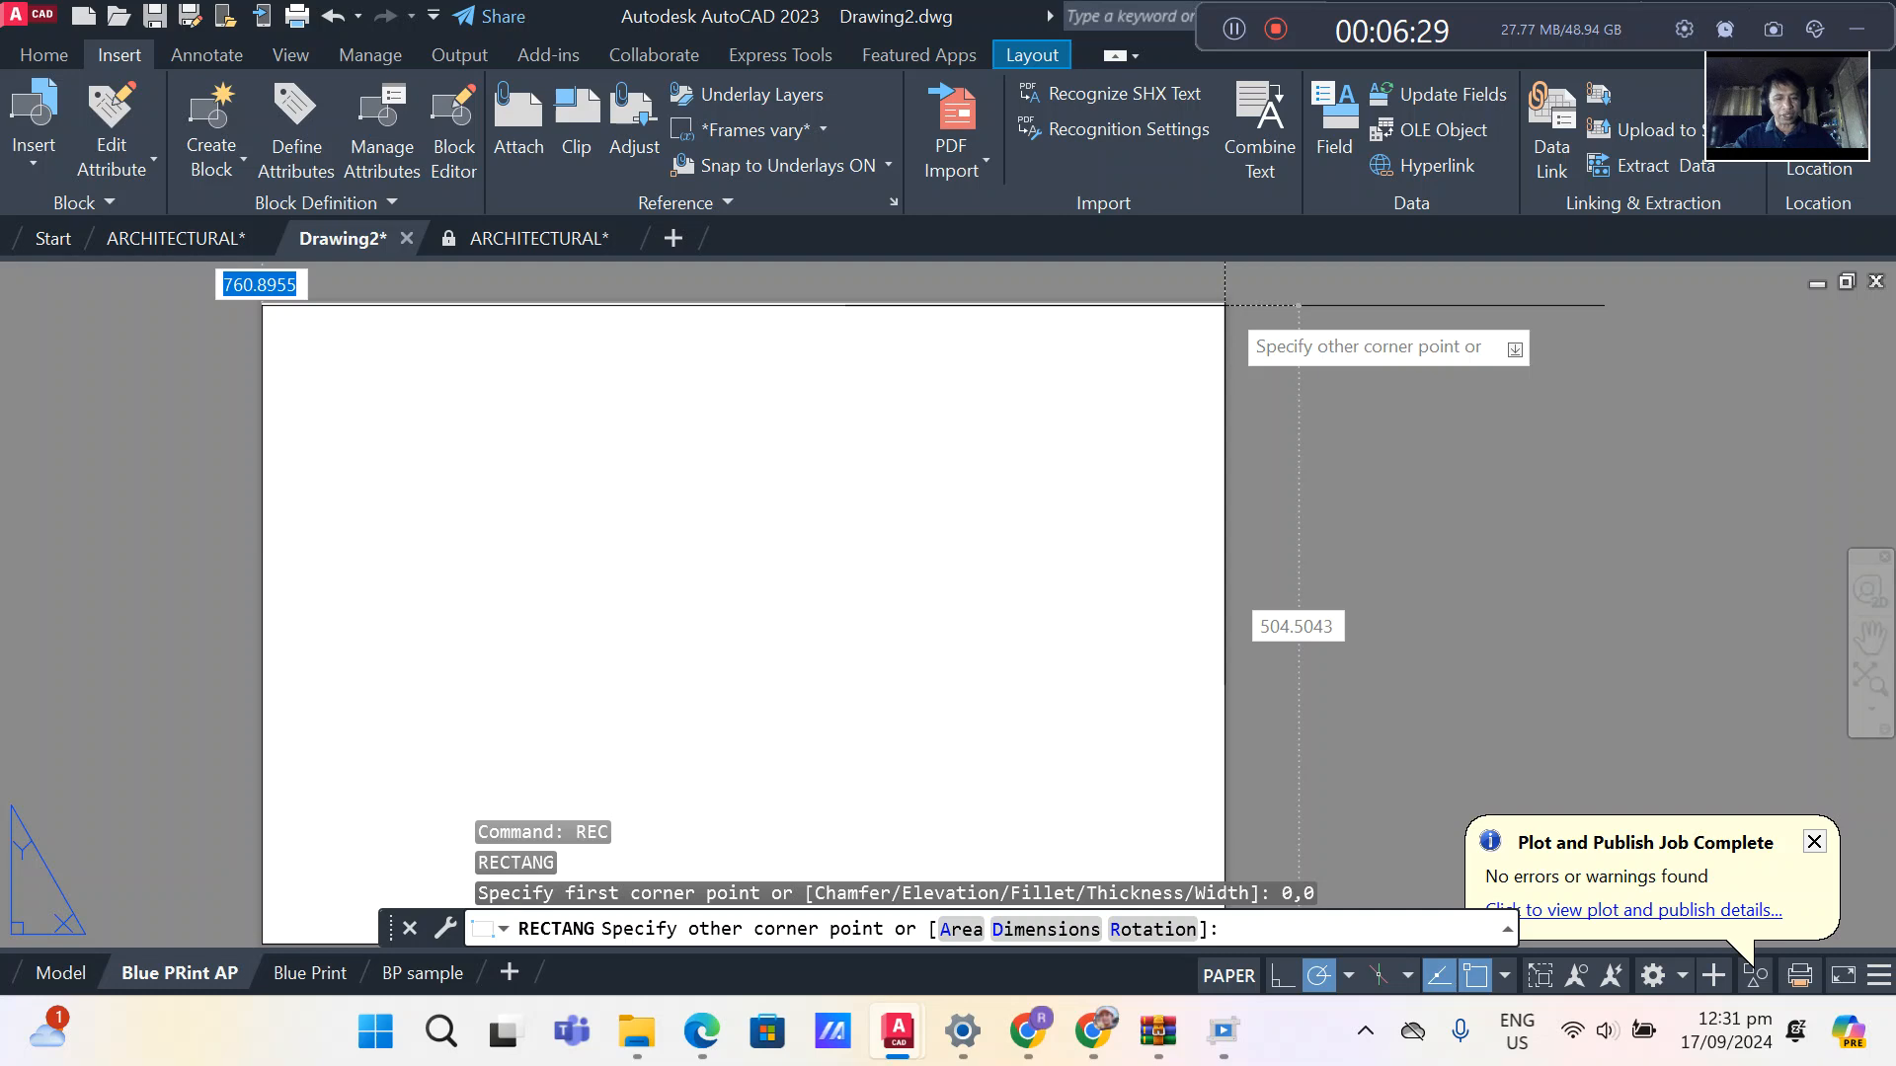
pyautogui.write('76')
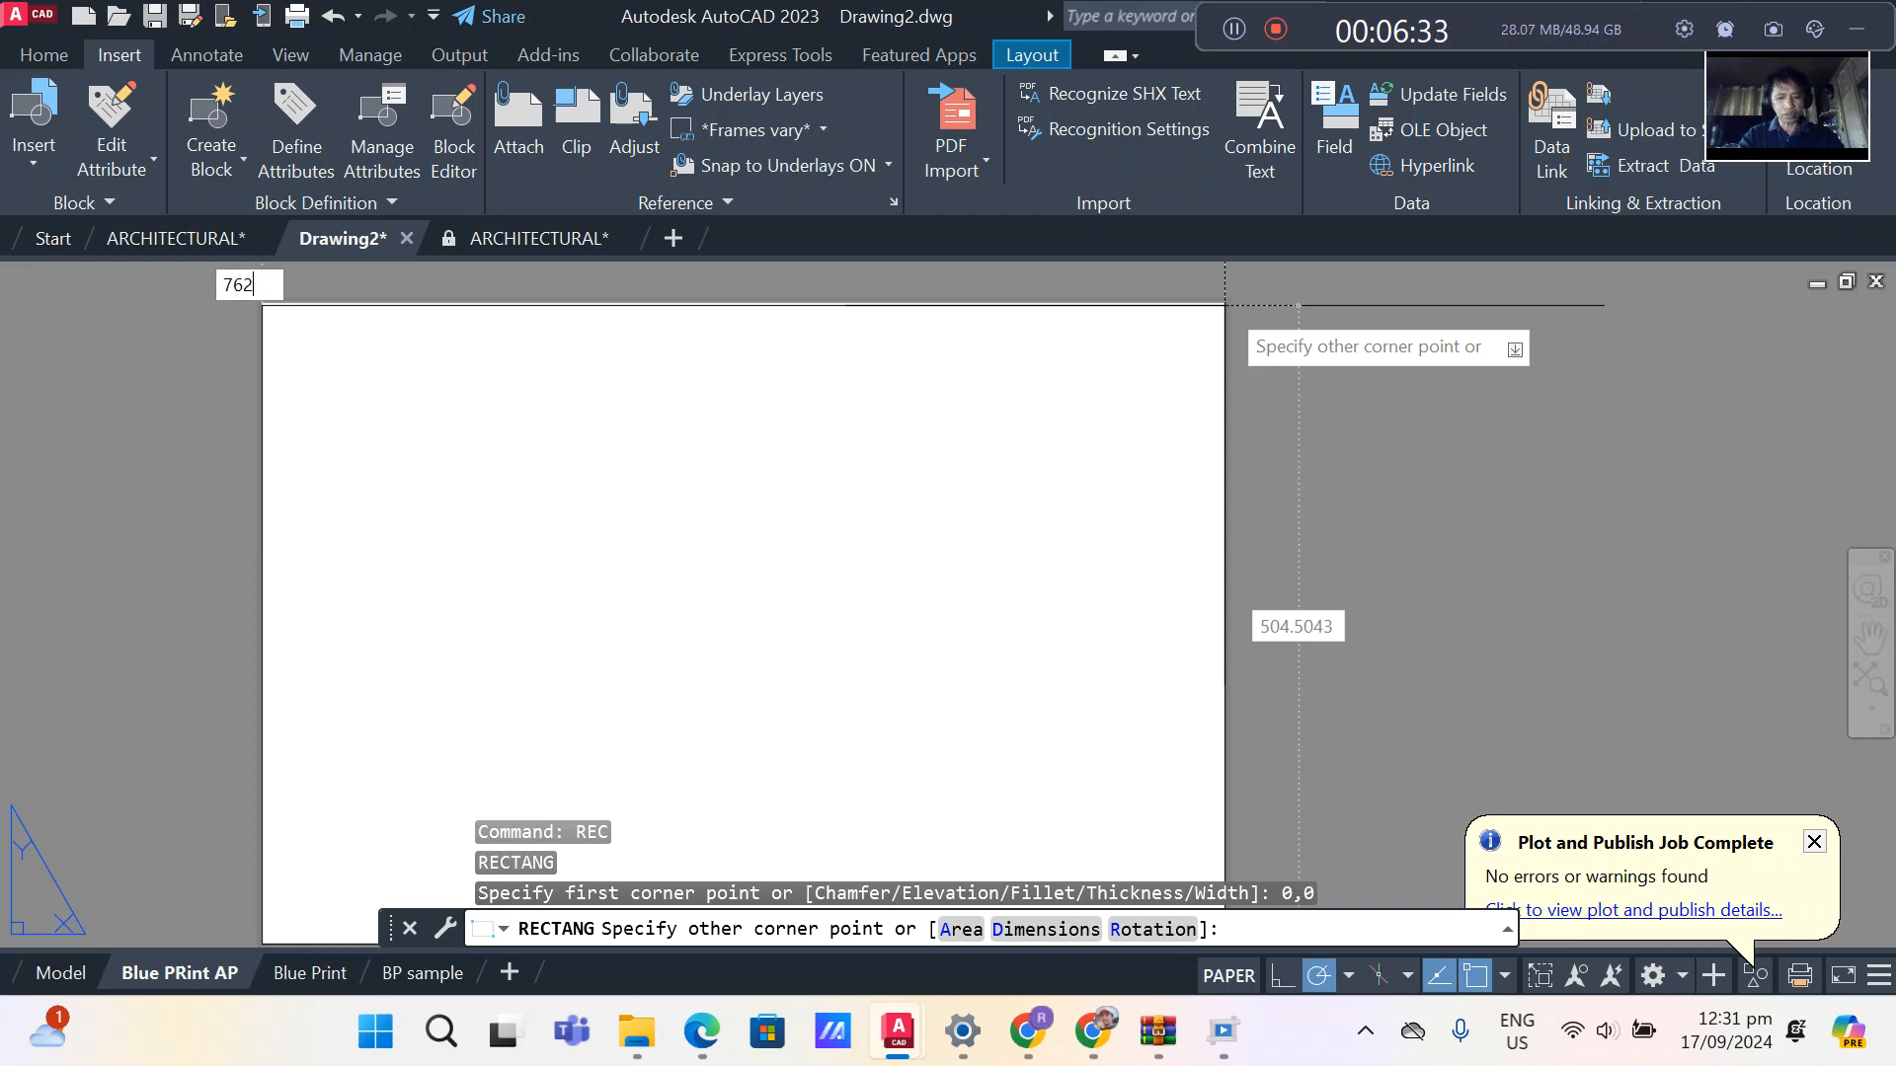
pyautogui.write('2')
pyautogui.press('Tab')
pyautogui.write('5')
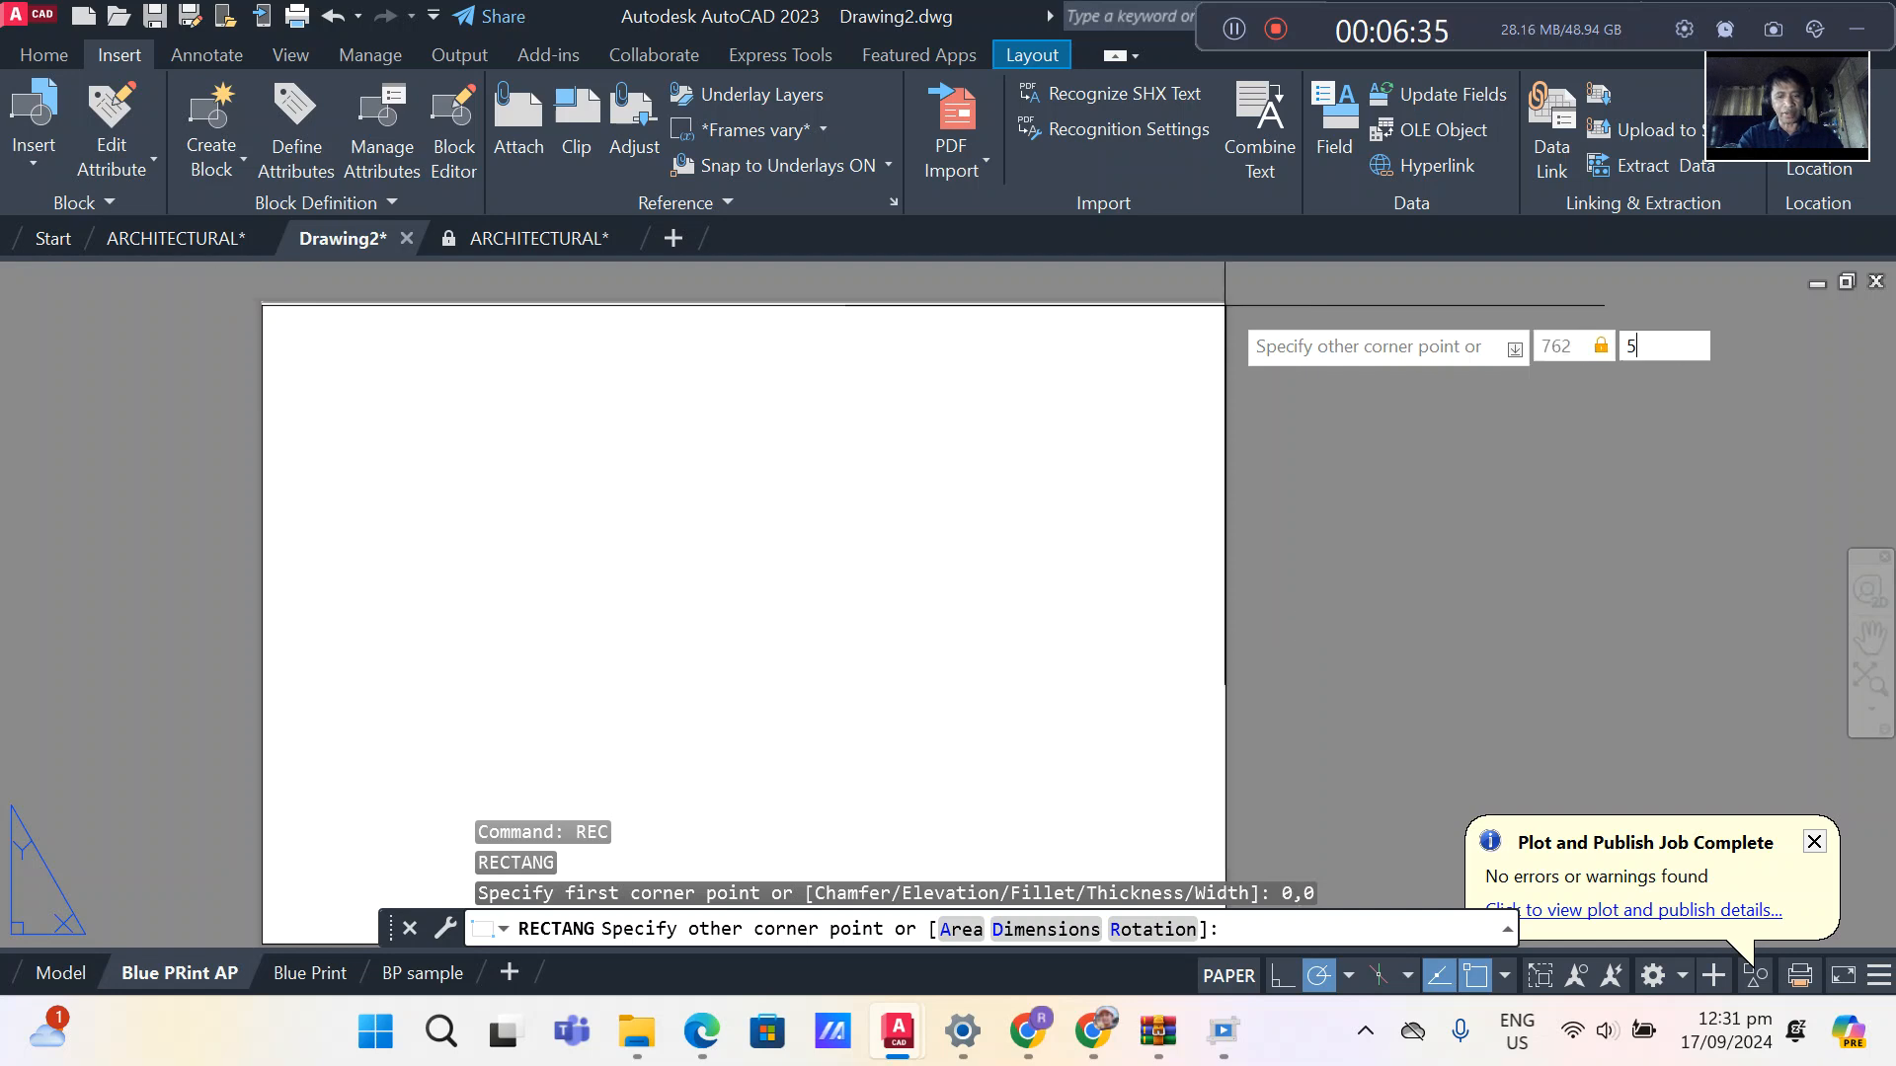
pyautogui.write('08')
pyautogui.press('Return')
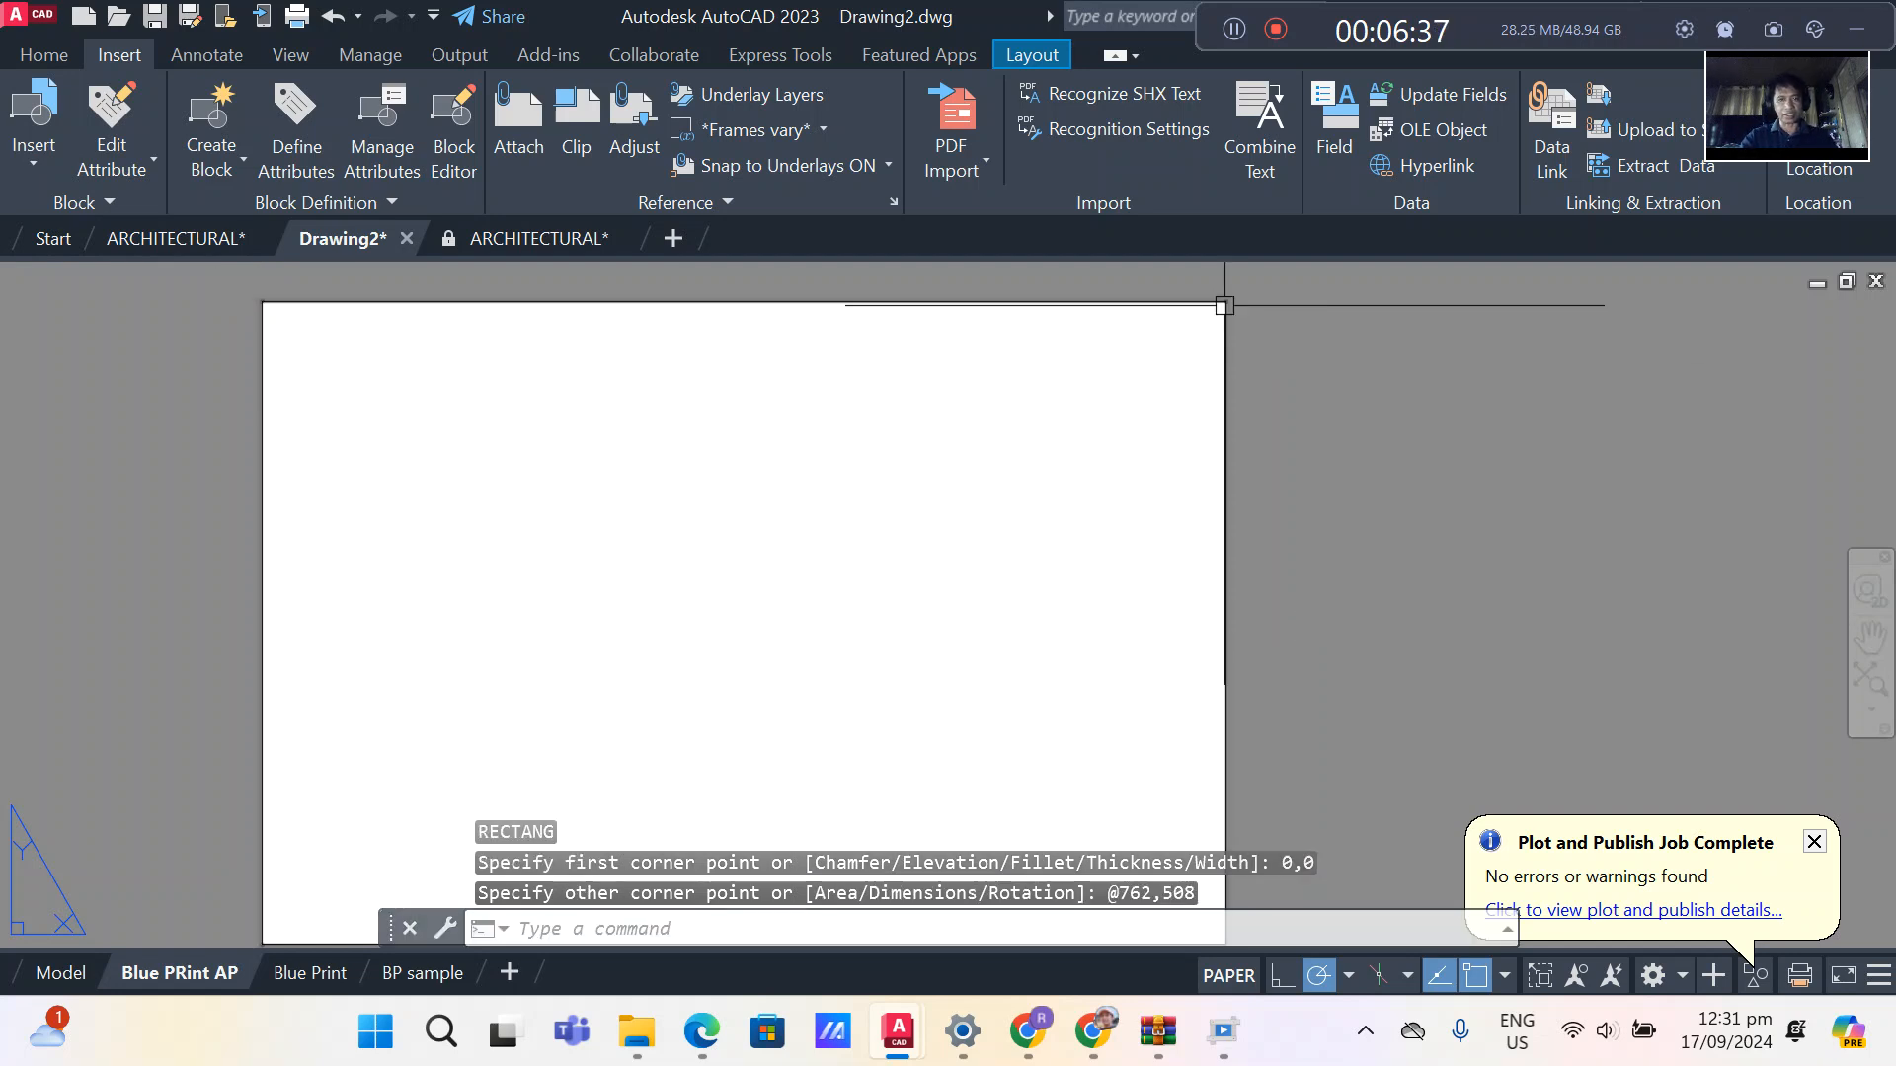
# Offset the sheet outline rectangle 25 mm inward to form the inner border.
pyautogui.scroll(-2, 1177, 327)
pyautogui.scroll(2, 1219, 364)
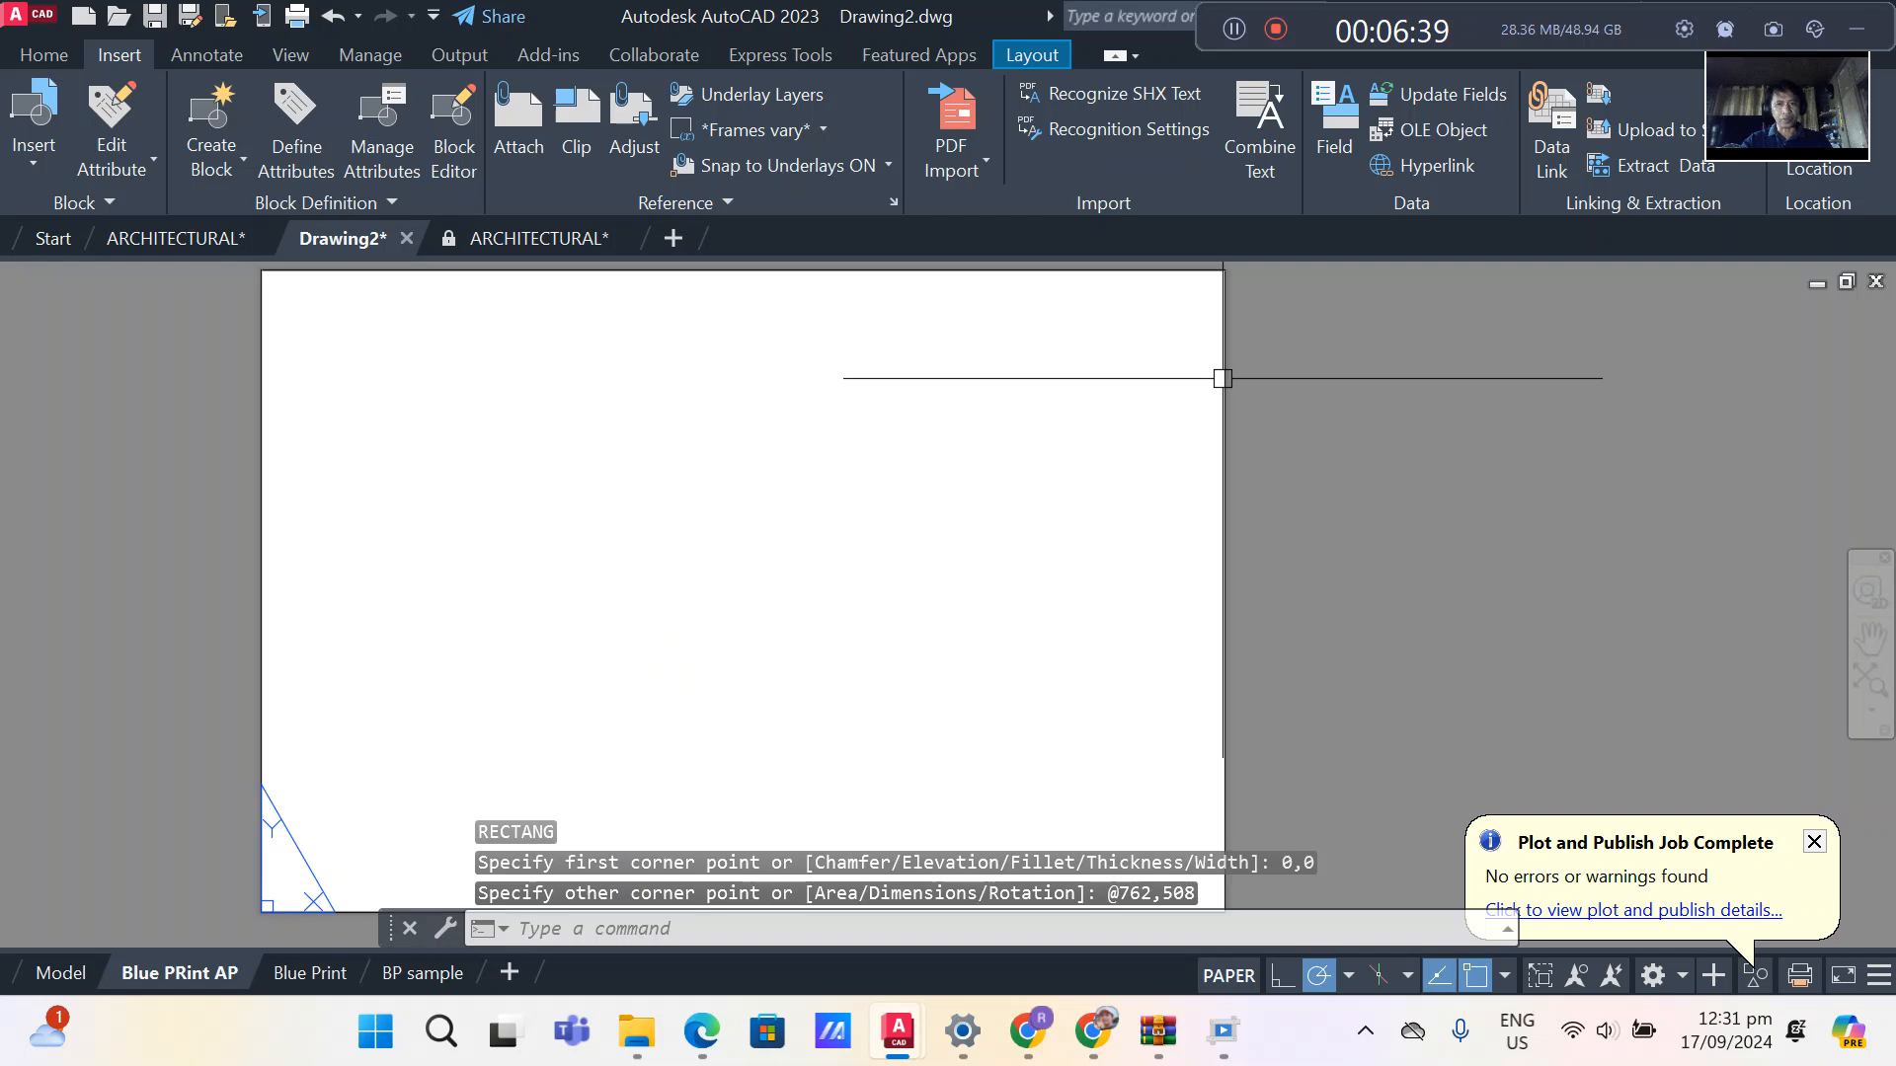
pyautogui.scroll(-2, 1005, 396)
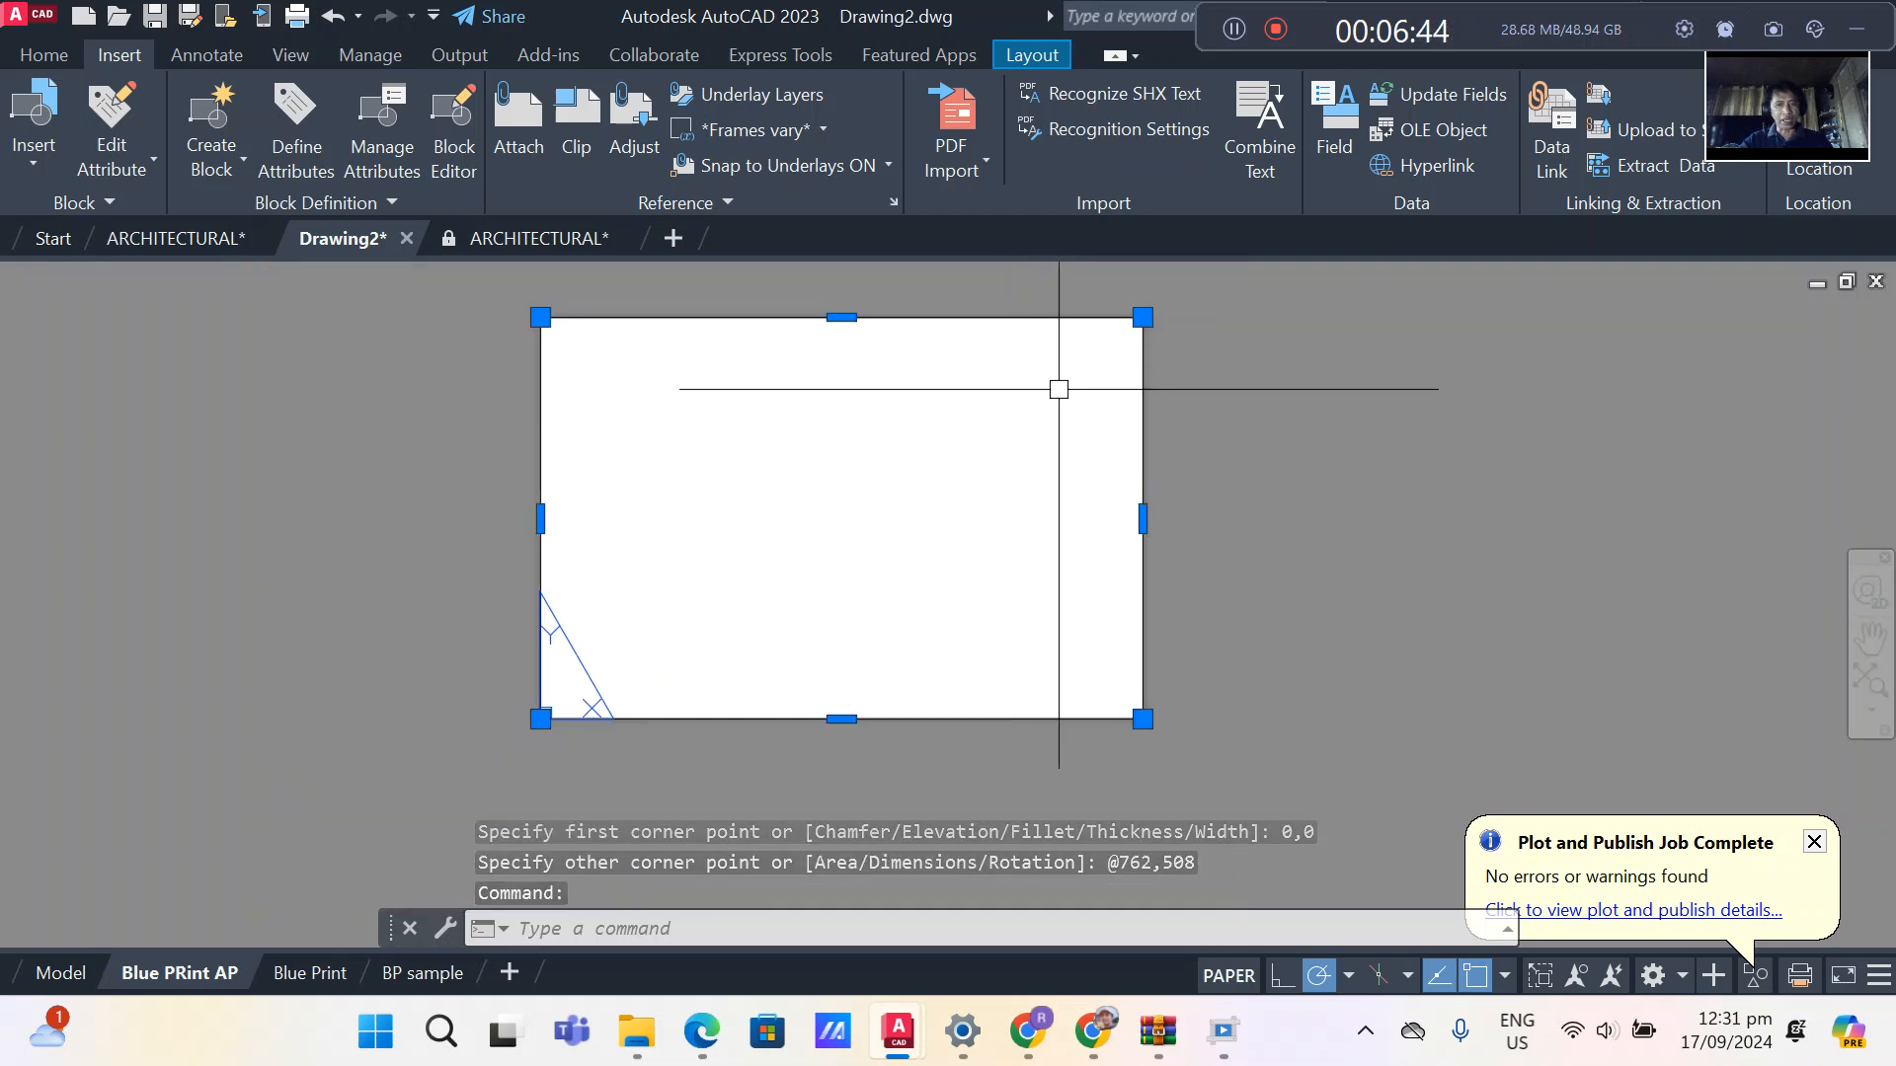
pyautogui.scroll(2, 1058, 389)
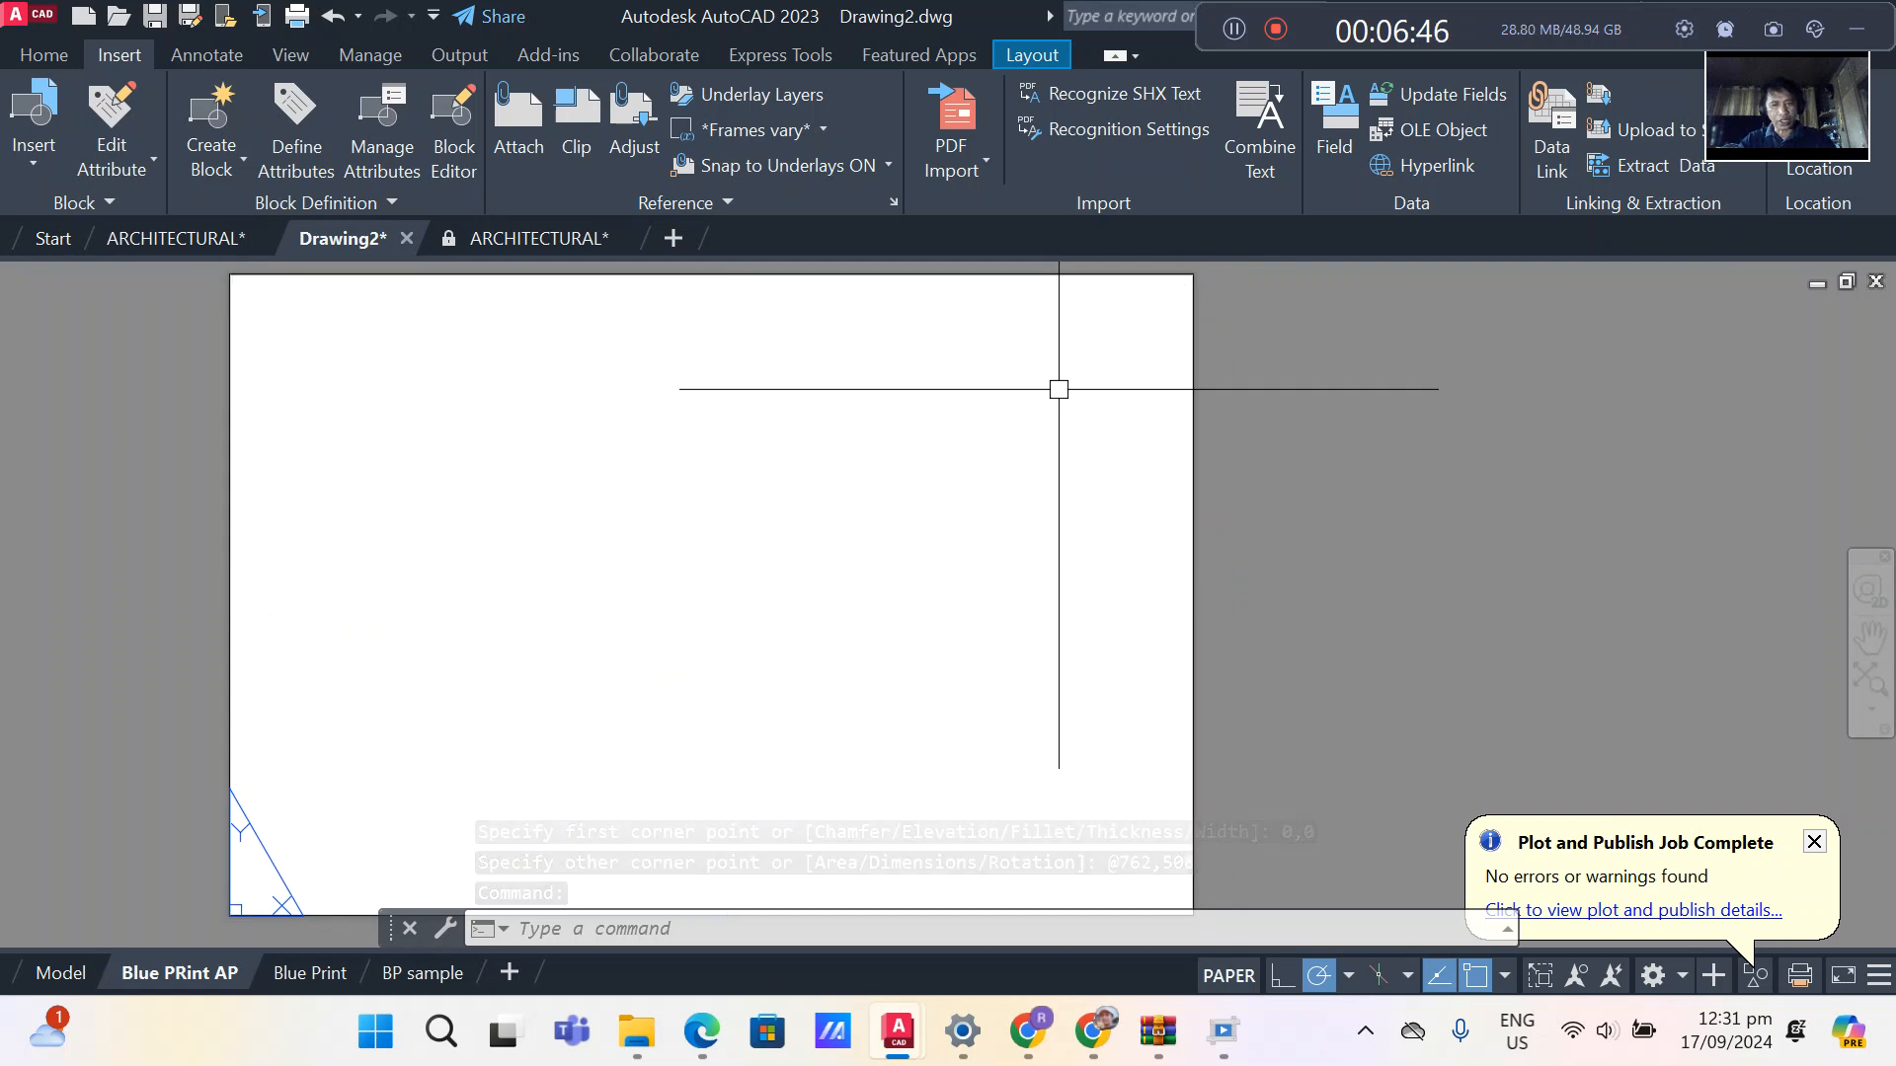
pyautogui.press('Escape')
pyautogui.write('o')
pyautogui.press('Return')
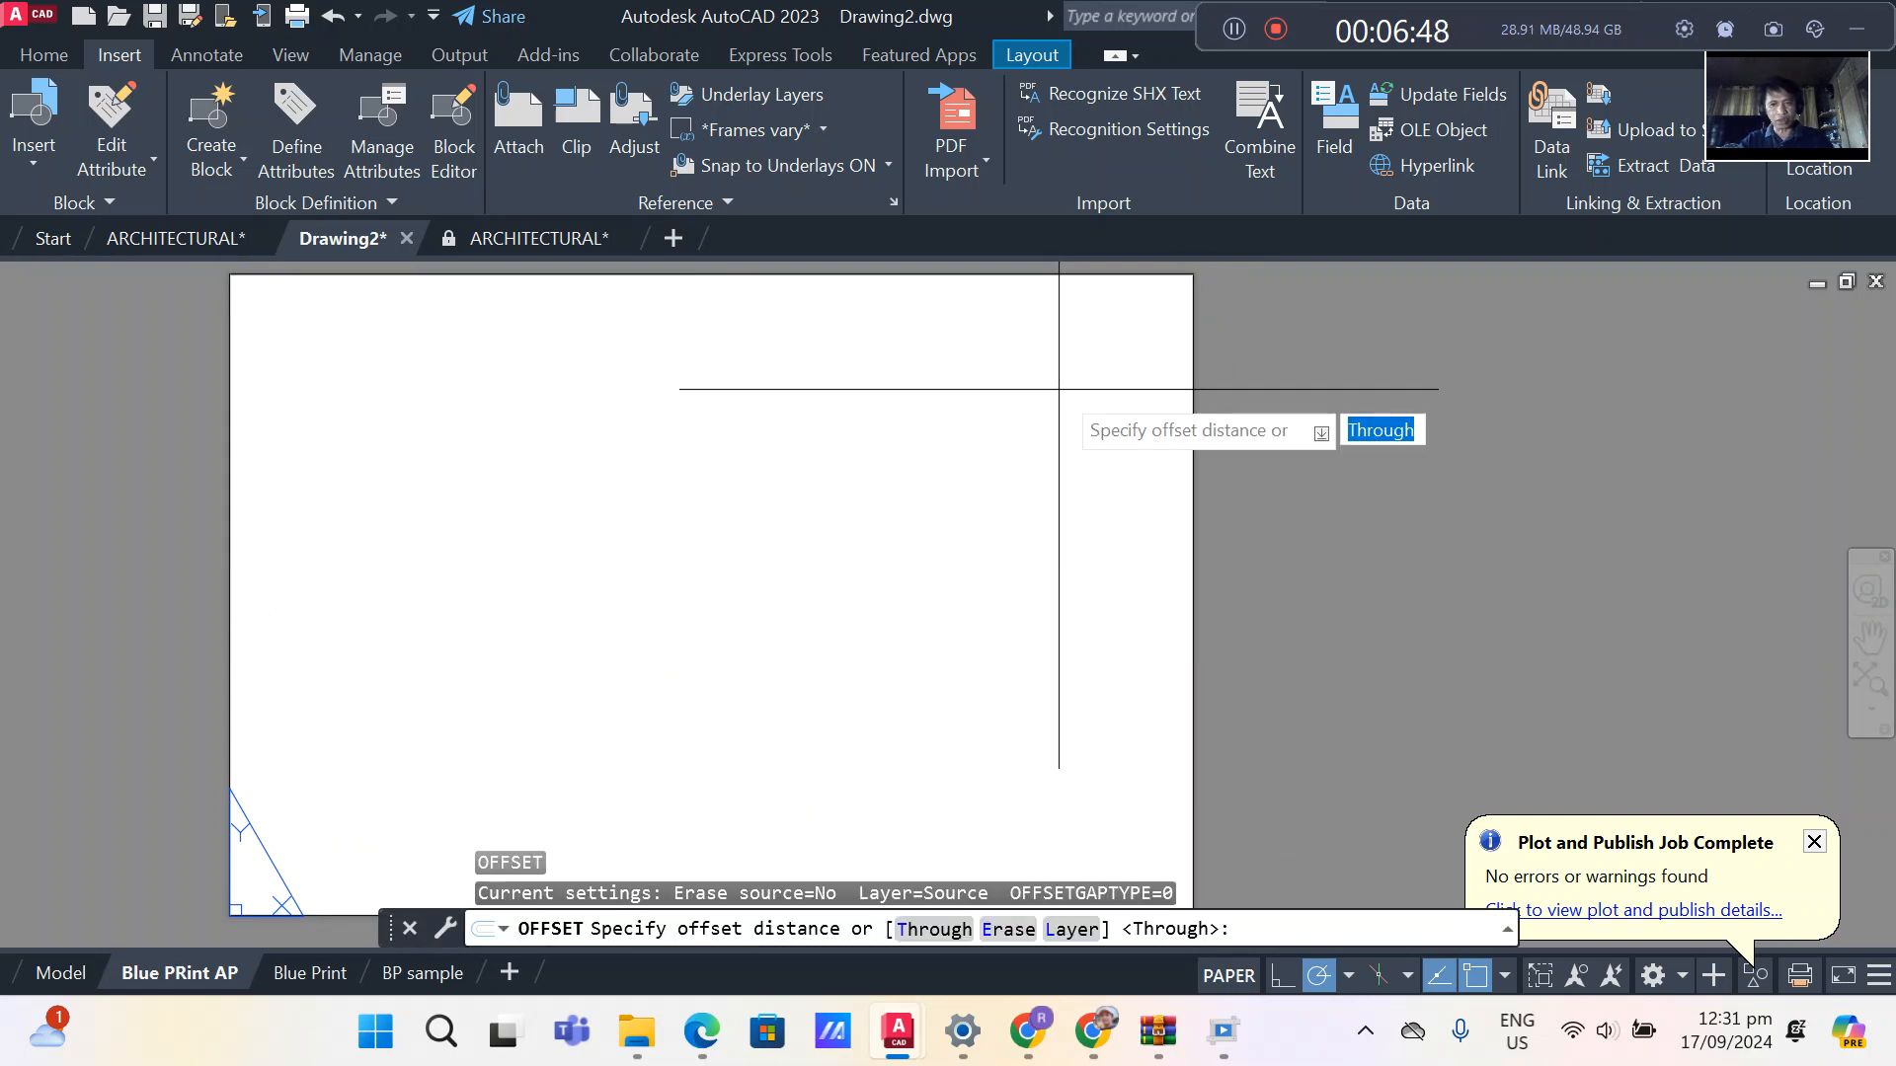
pyautogui.write('25')
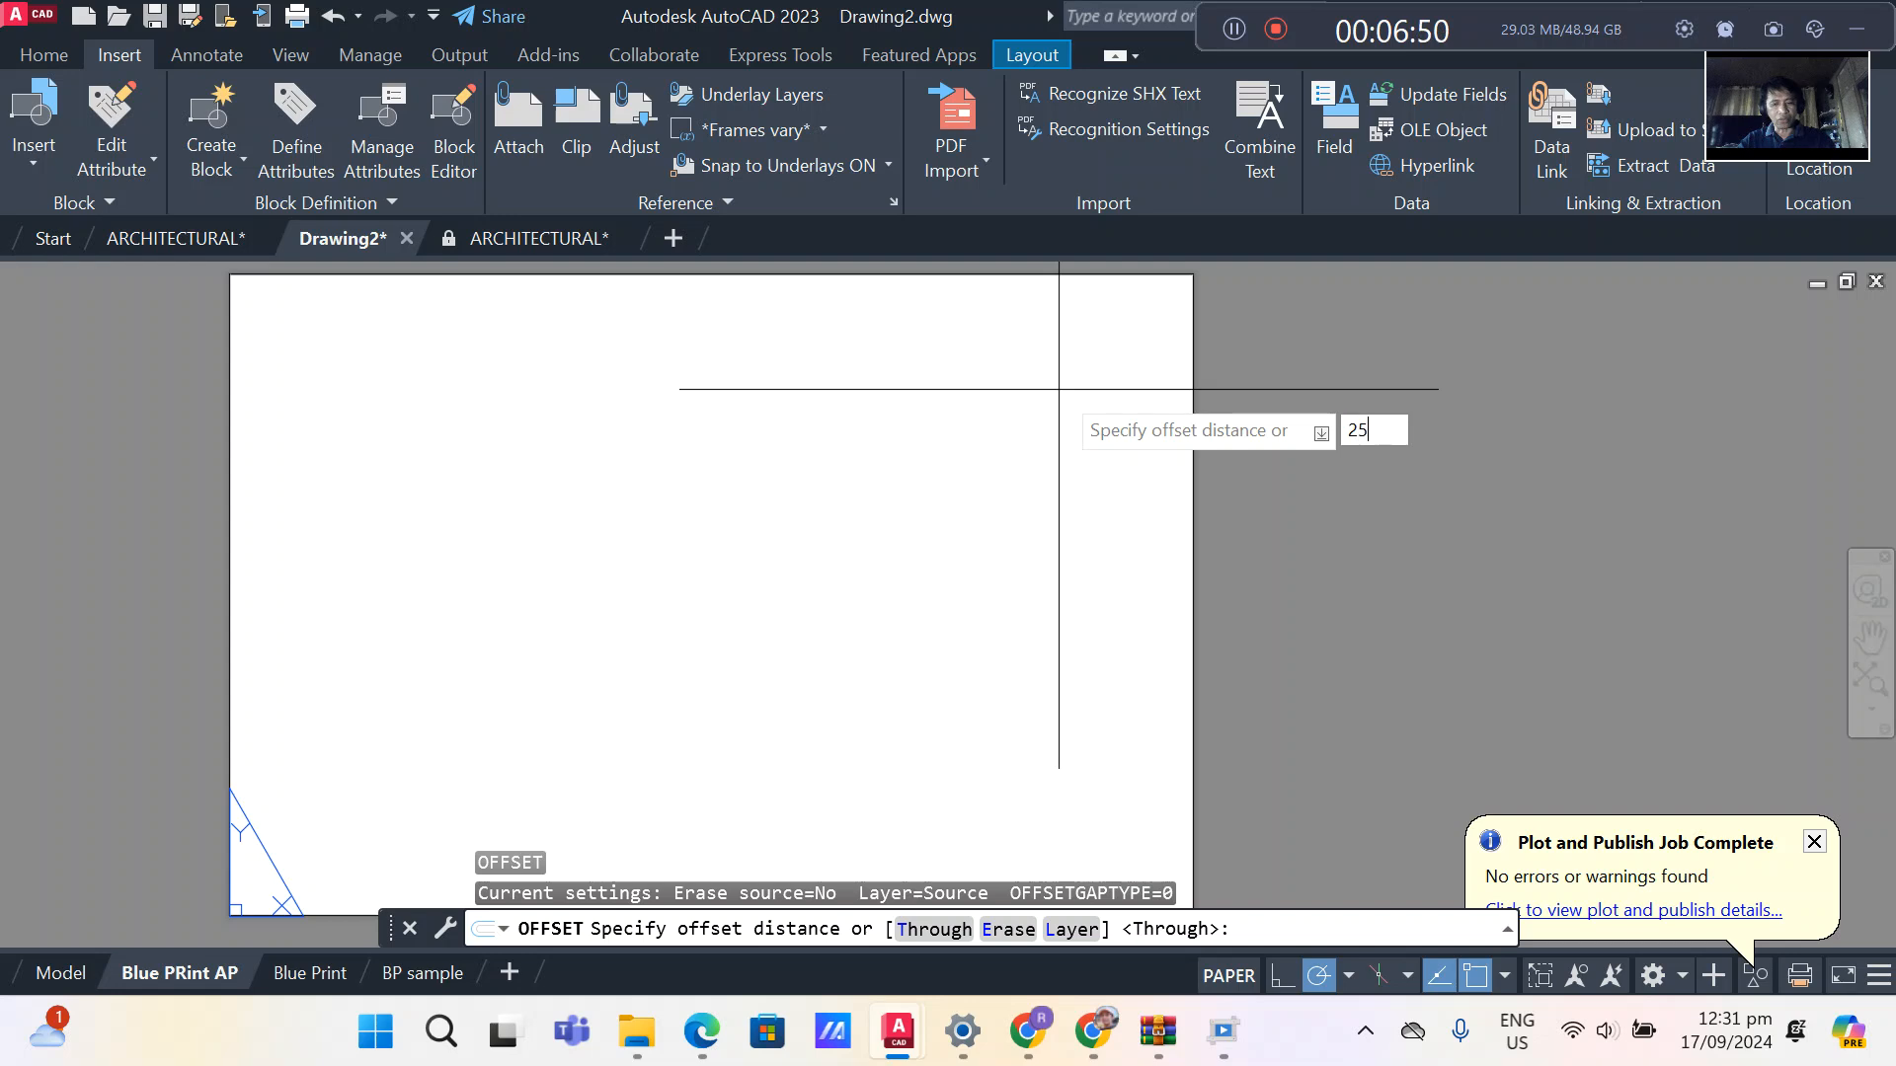
pyautogui.press('Return')
pyautogui.click(1191, 406)
pyautogui.click(707, 592)
pyautogui.scroll(-1, 1042, 396)
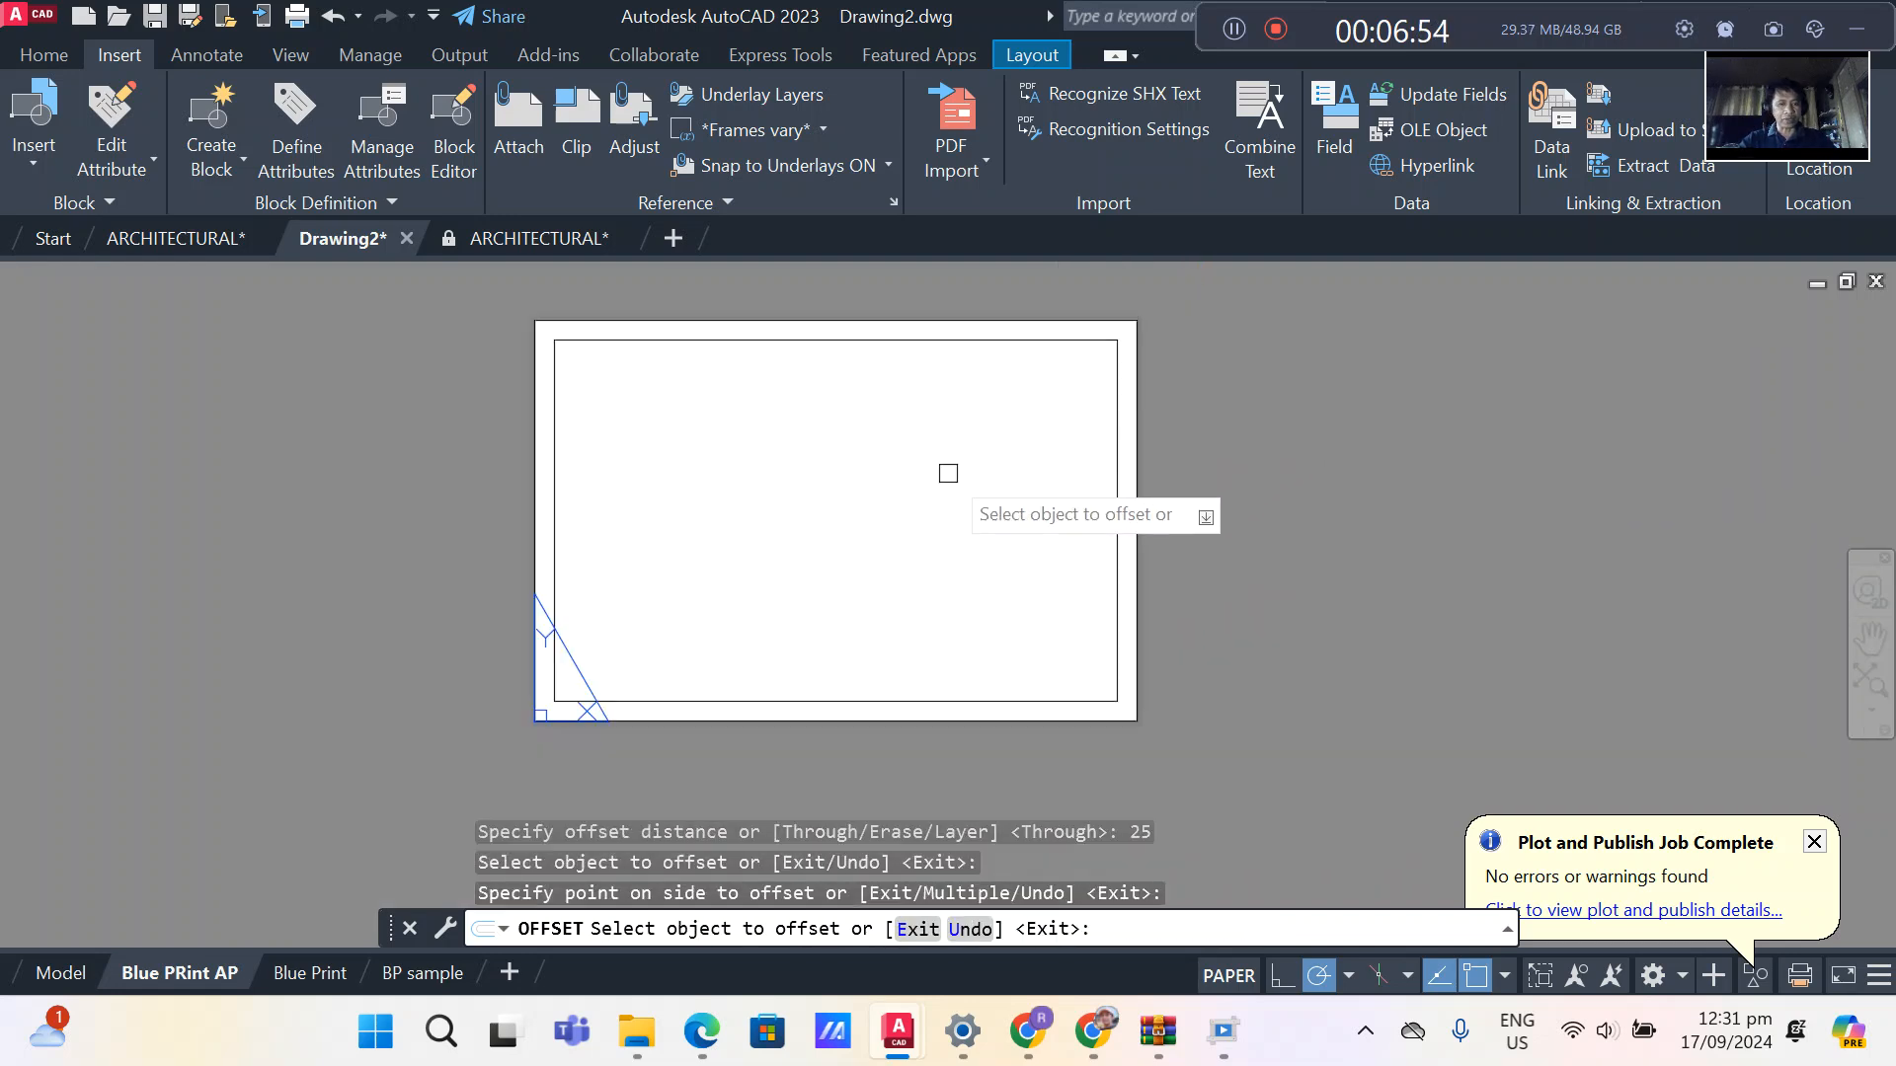
pyautogui.press('Escape')
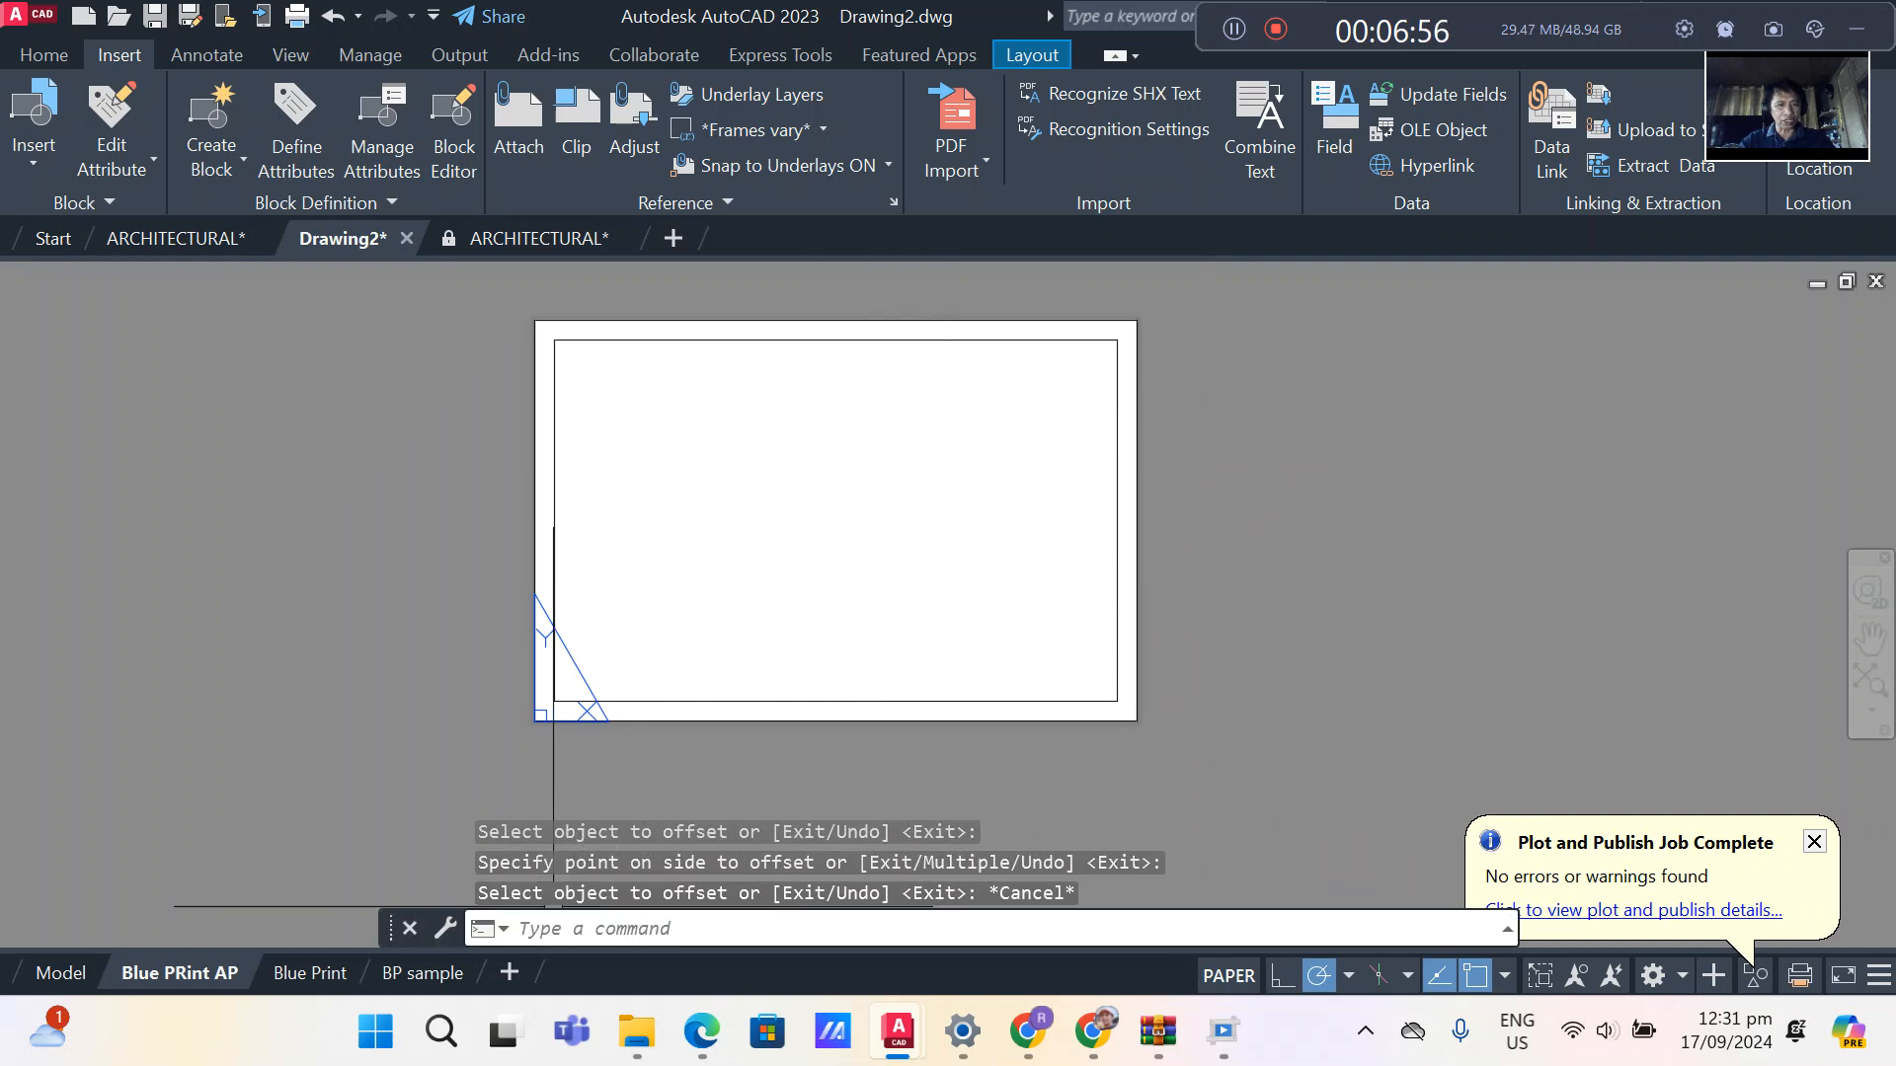
# Check the Blue Print layout's upper border margin and the row heights of its title block as a reference.
pyautogui.click(310, 973)
pyautogui.scroll(-3, 523, 751)
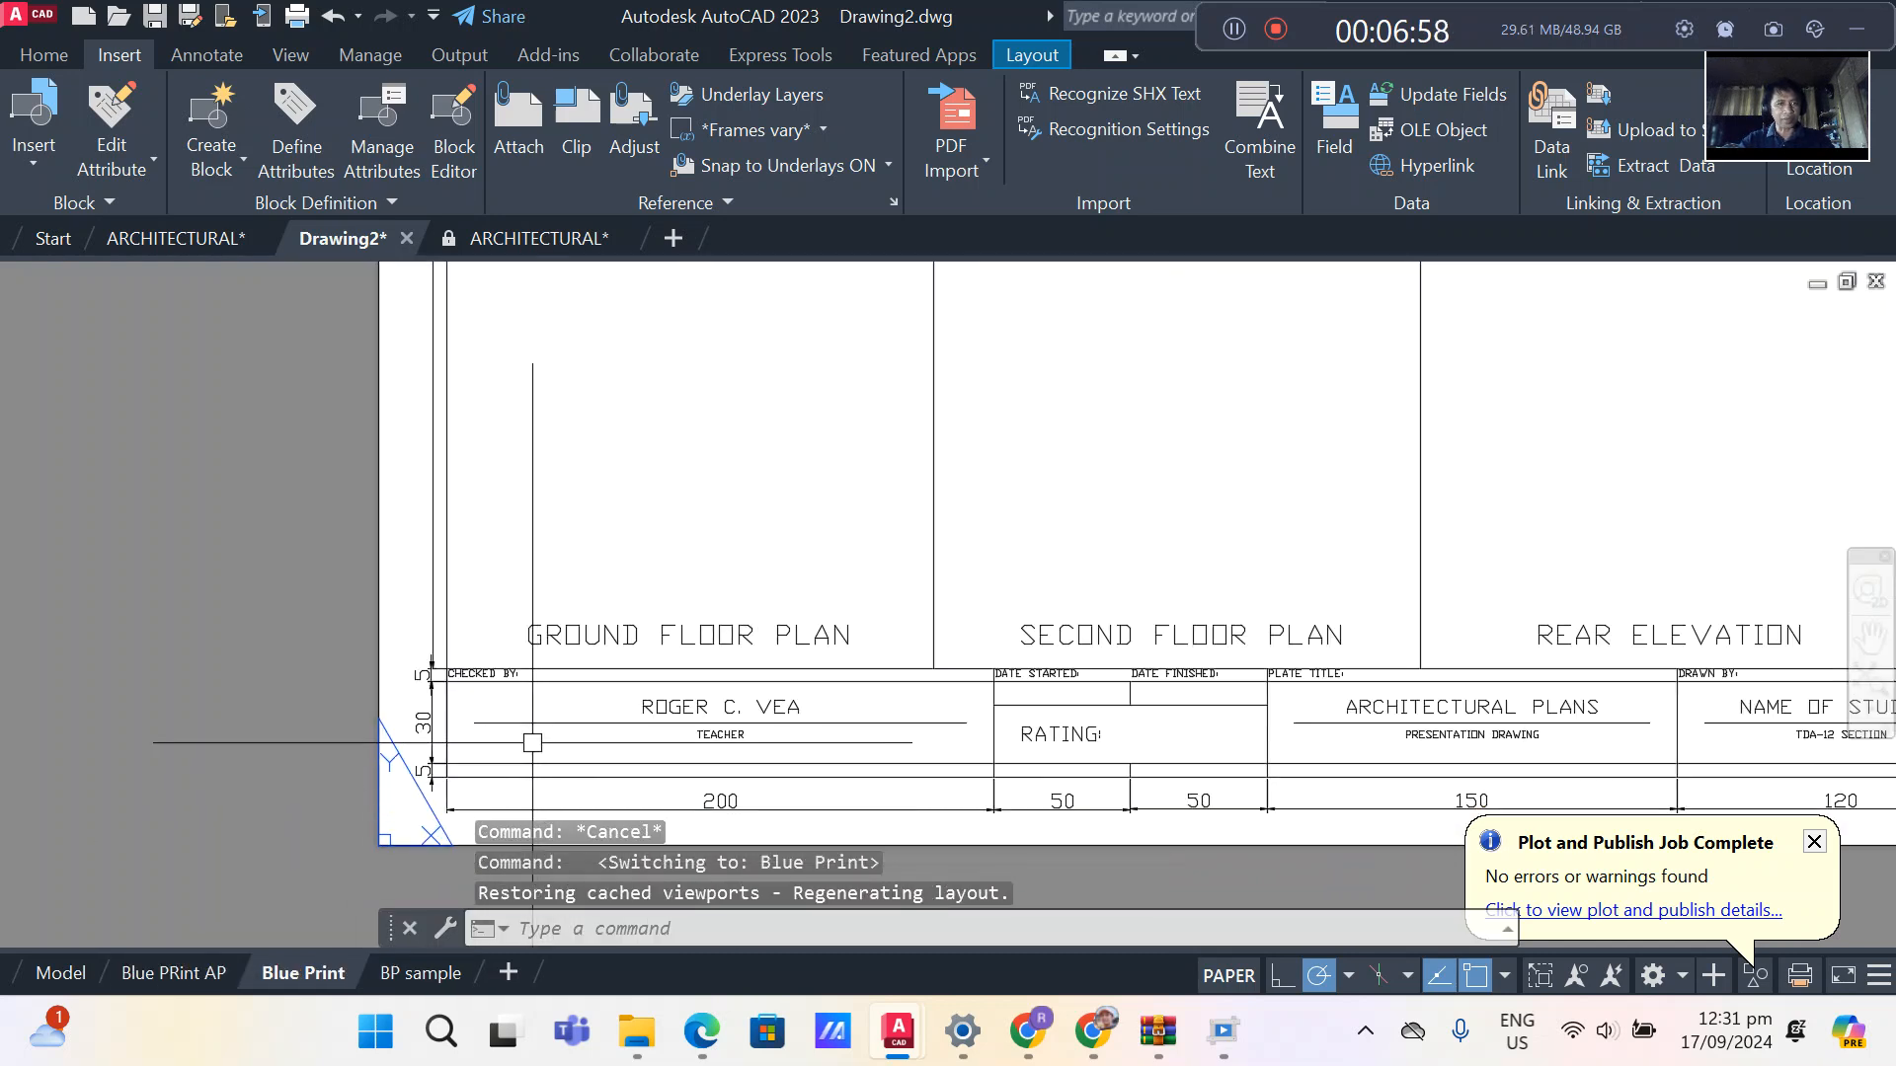
pyautogui.scroll(3, 536, 493)
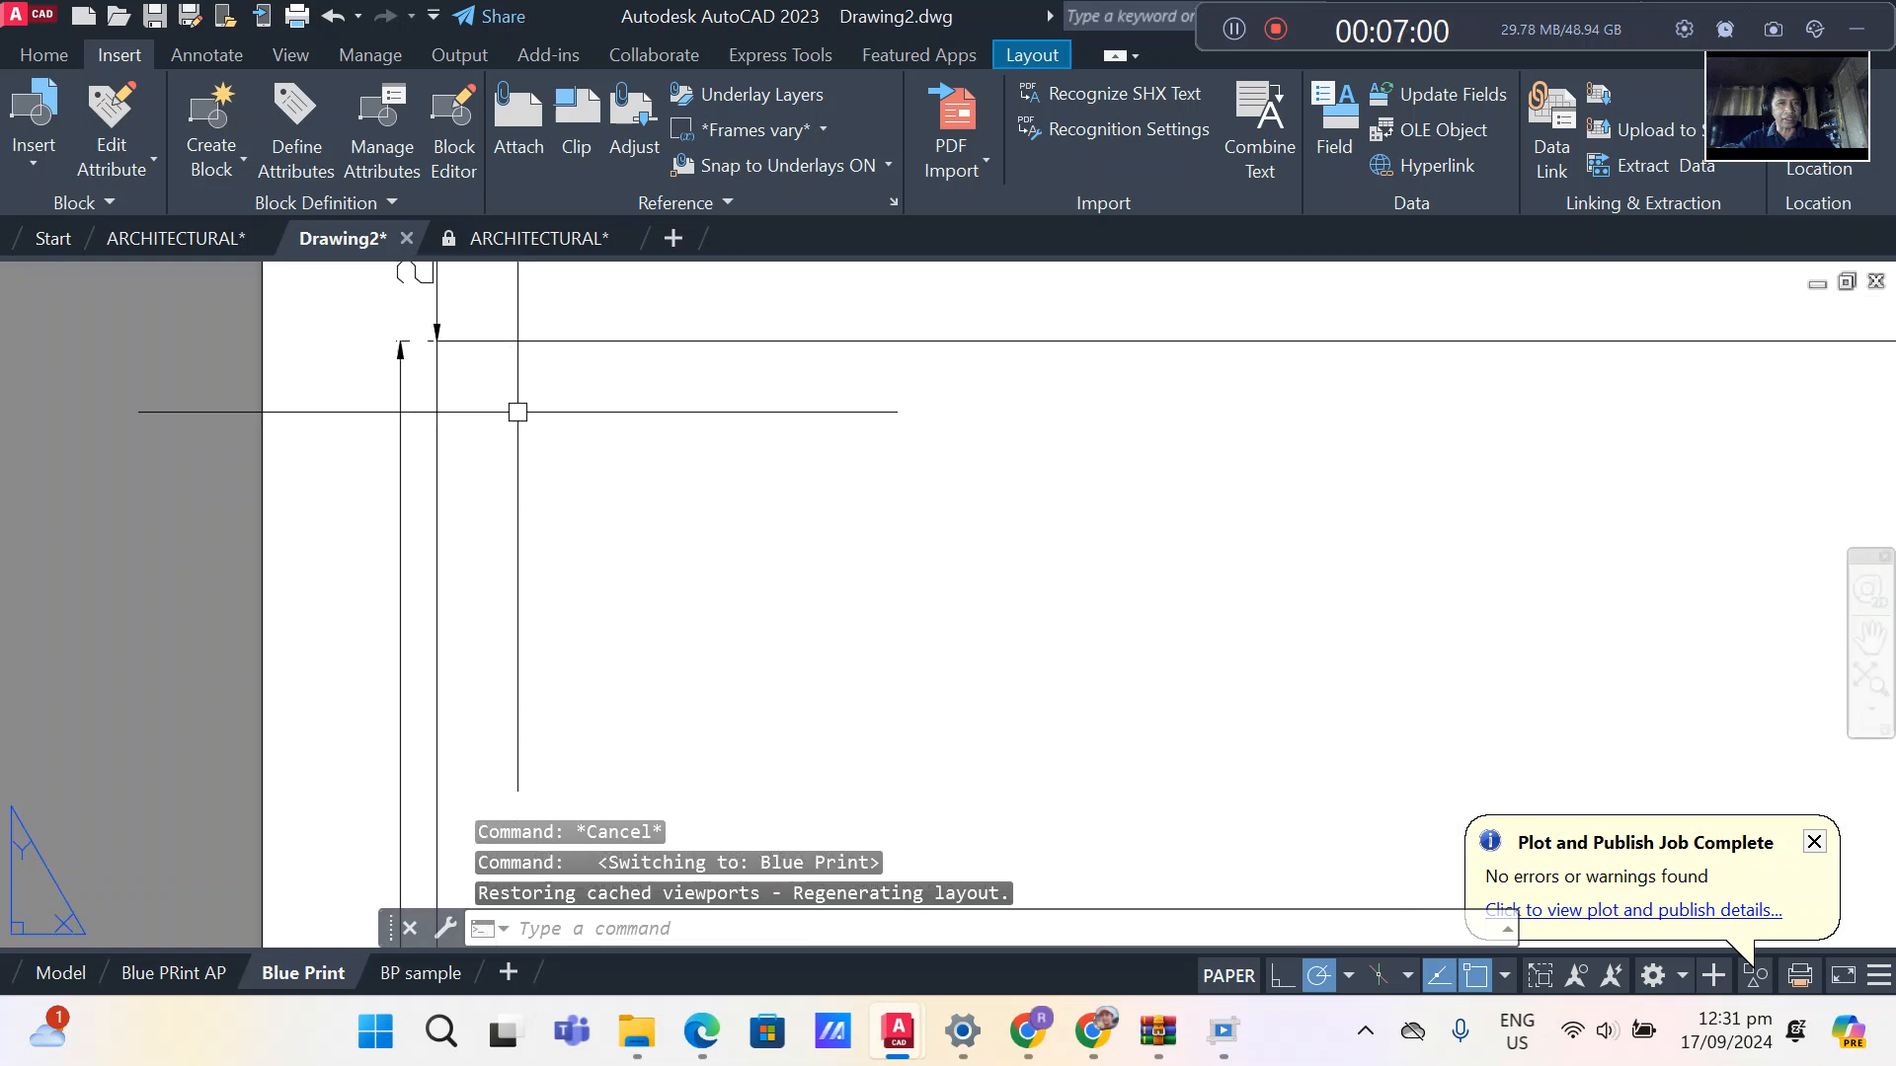
pyautogui.scroll(3, 533, 494)
pyautogui.click(562, 486)
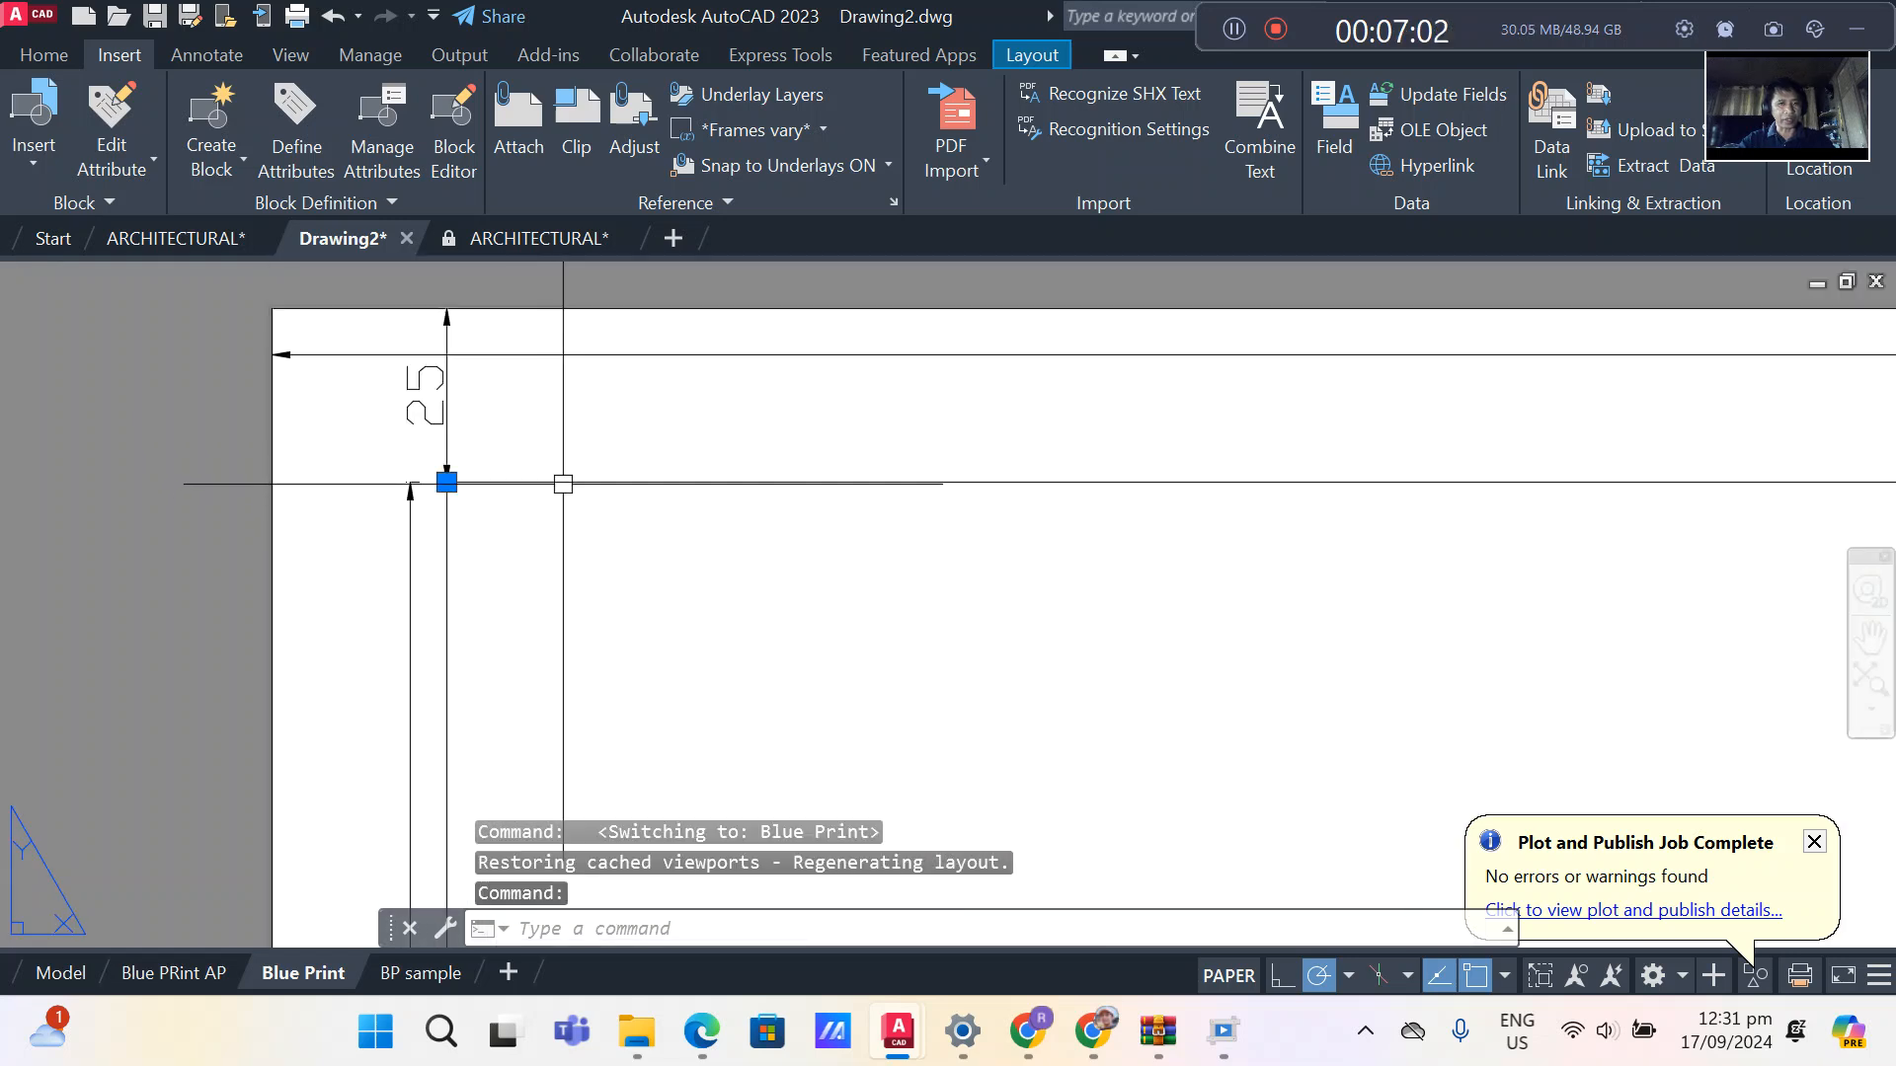
pyautogui.scroll(-2, 553, 523)
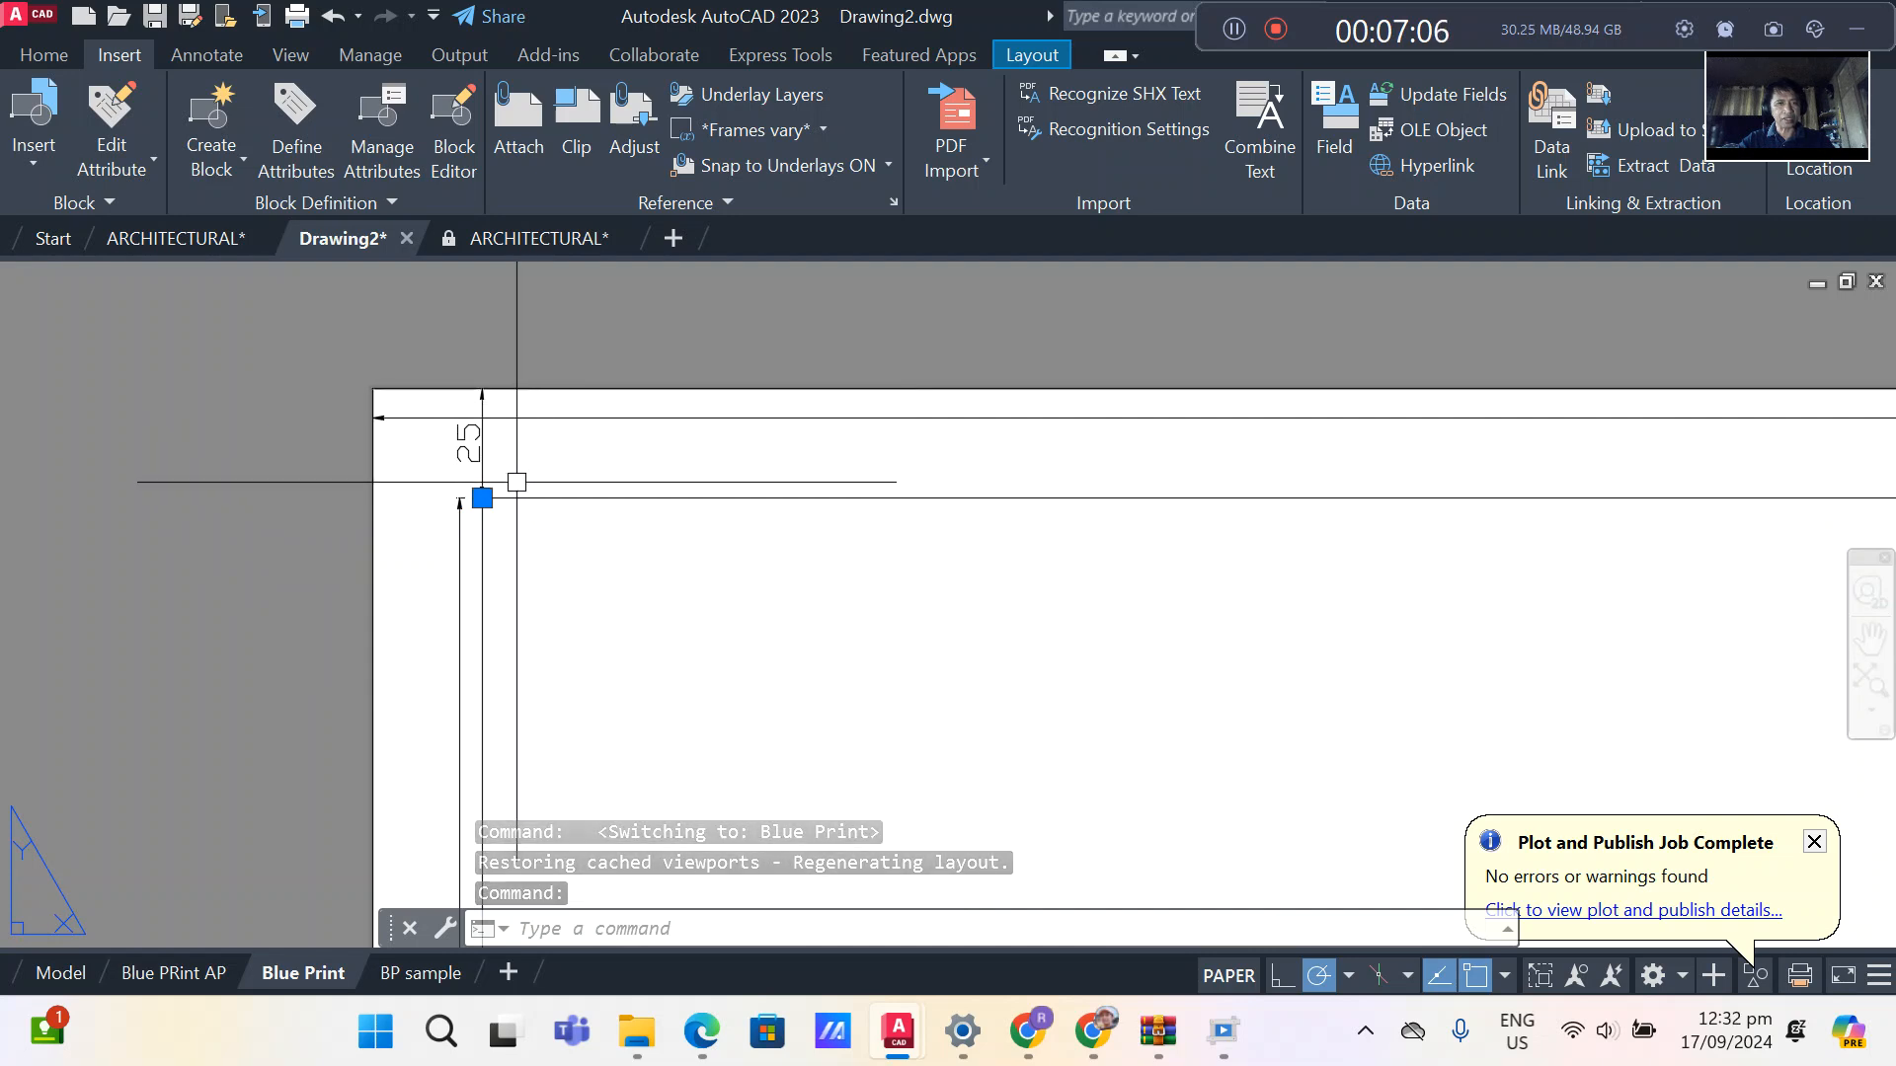
pyautogui.scroll(2, 533, 503)
pyautogui.scroll(-3, 521, 430)
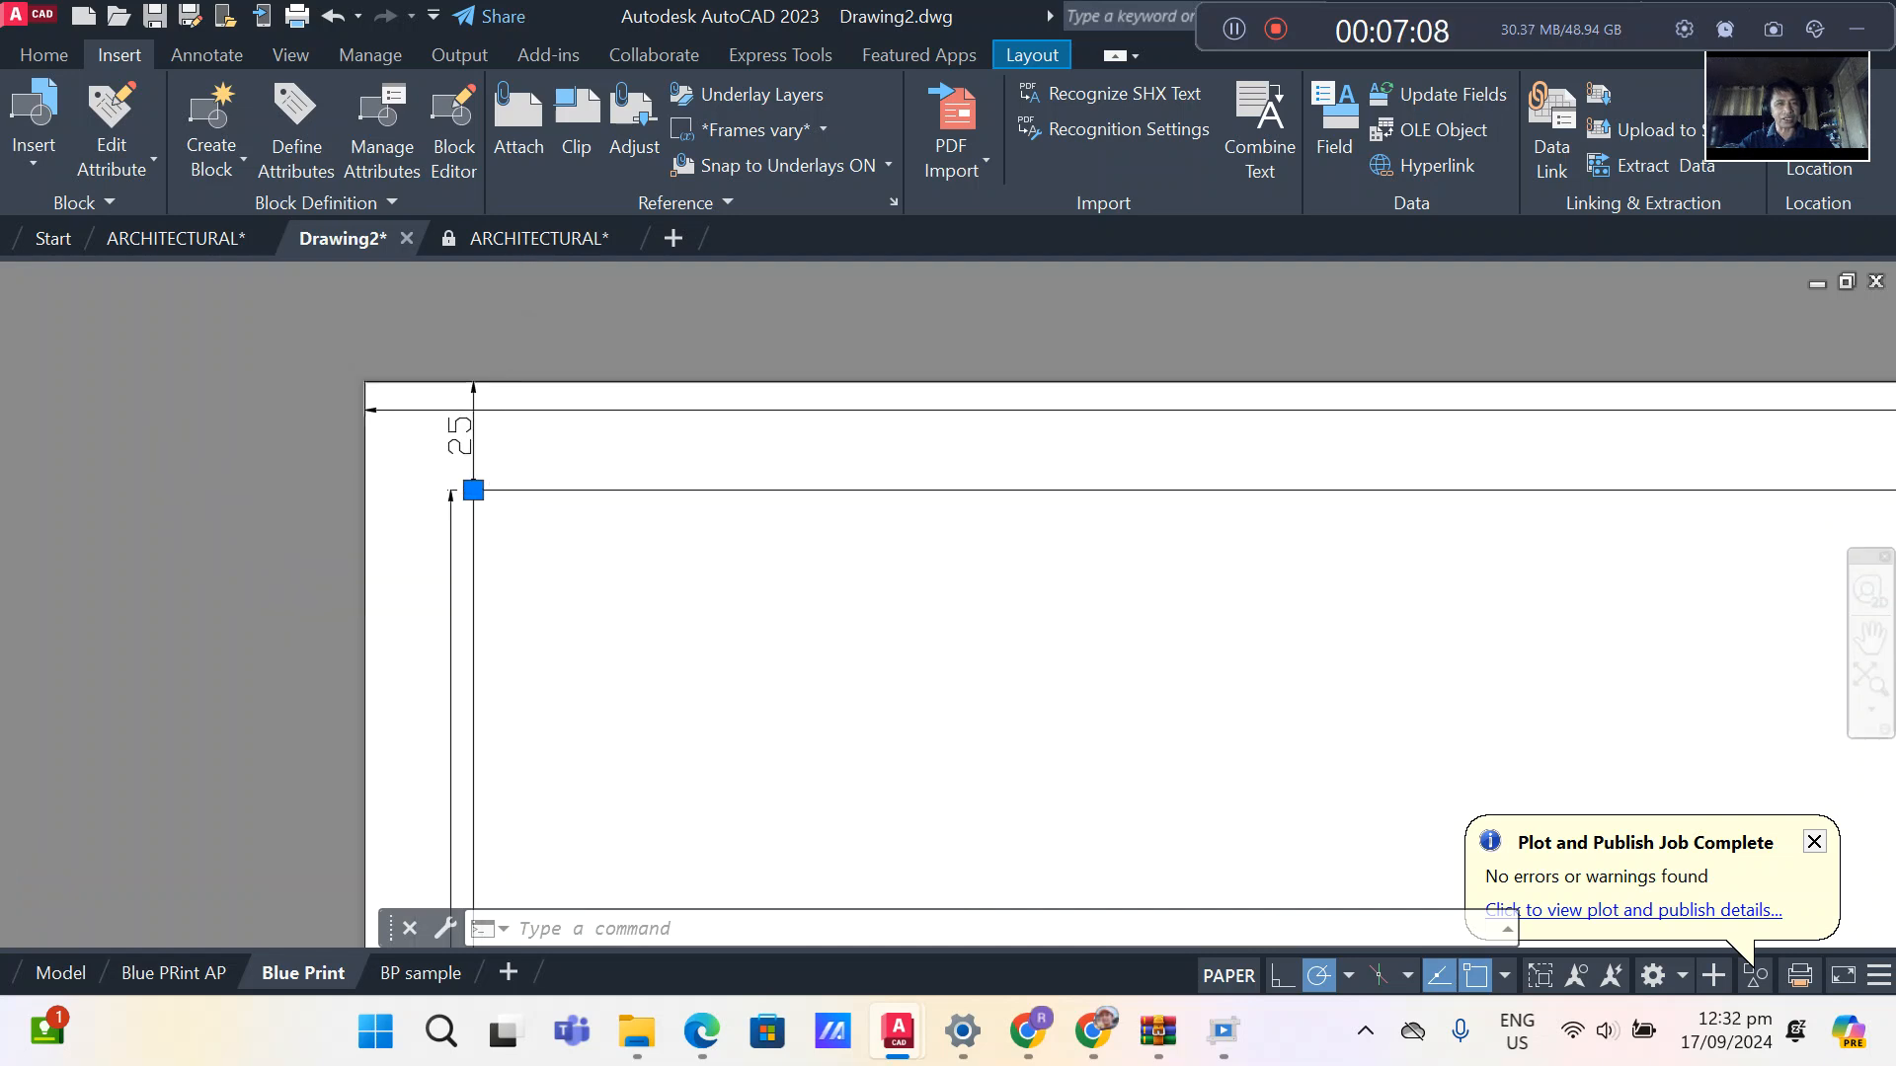
pyautogui.moveTo(656, 623); pyautogui.dragTo(677, 411, button='middle')
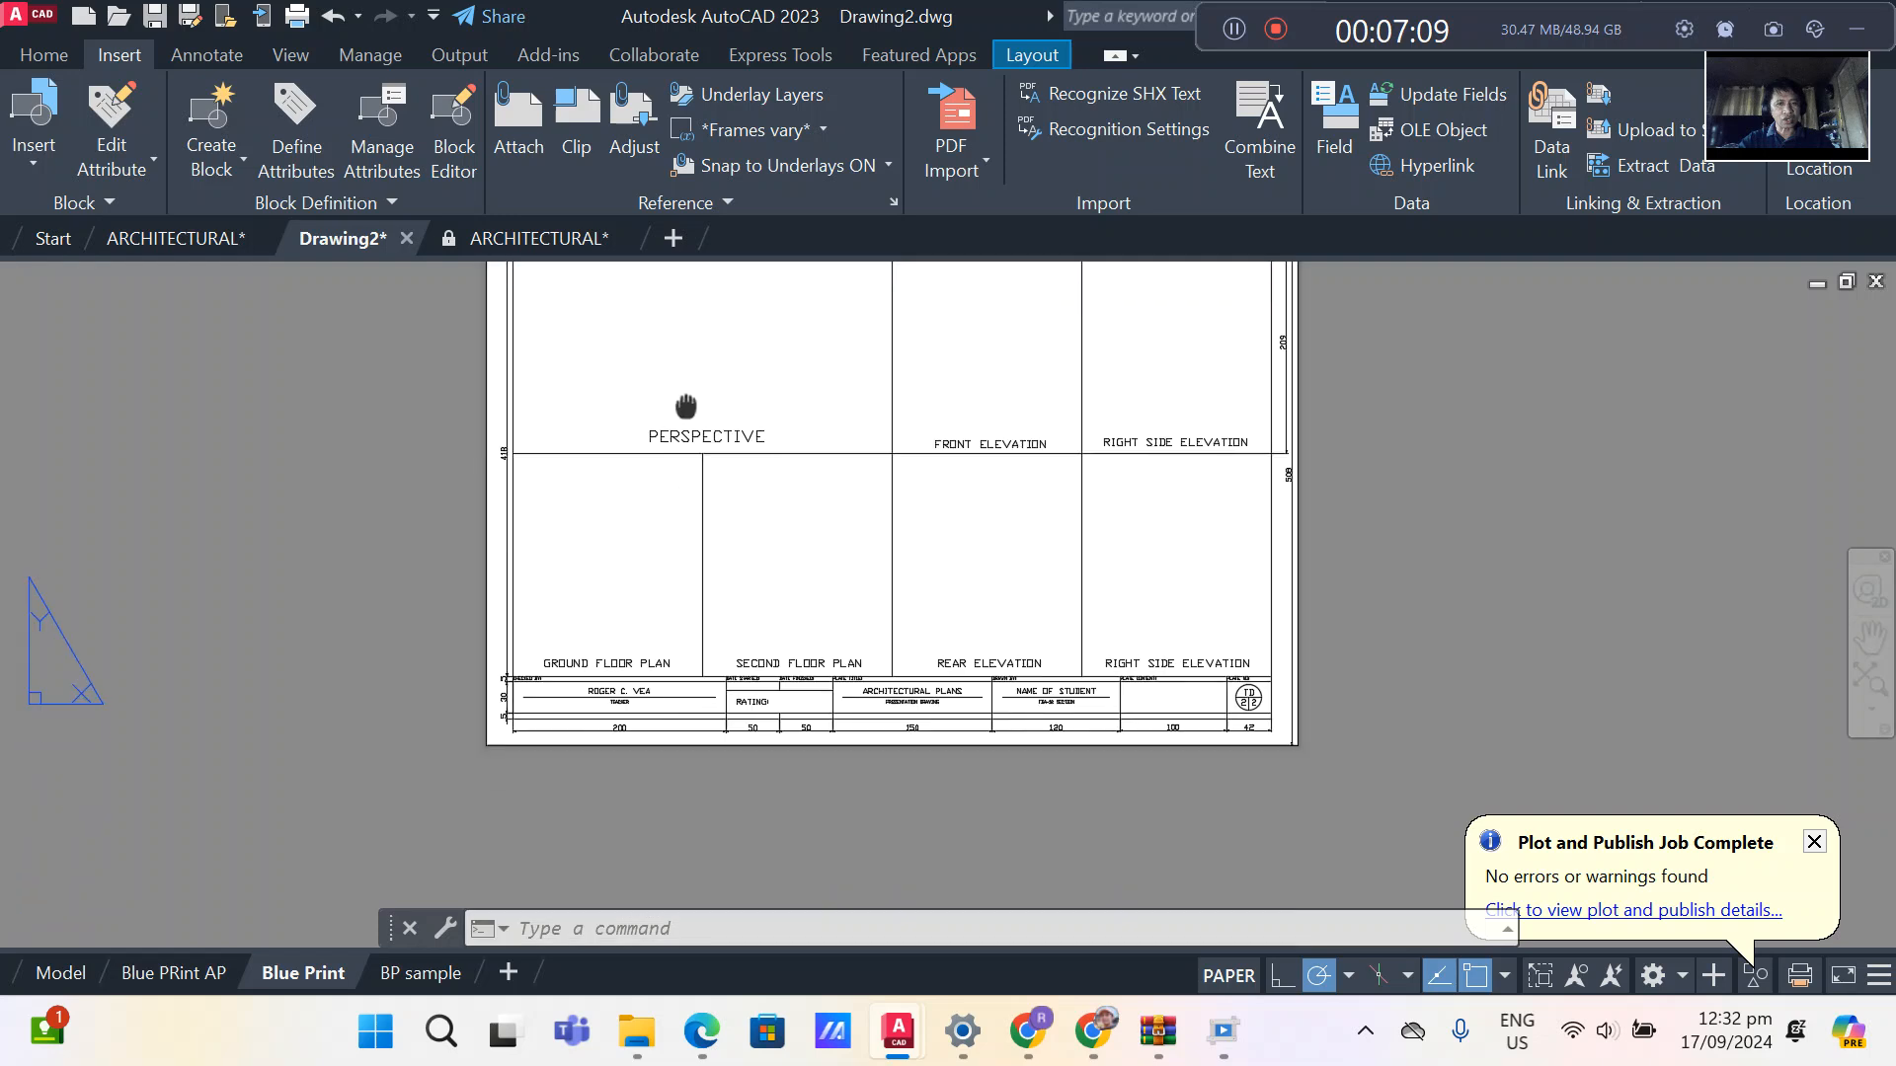
pyautogui.scroll(4, 755, 670)
pyautogui.moveTo(738, 686); pyautogui.dragTo(877, 603, button='middle')
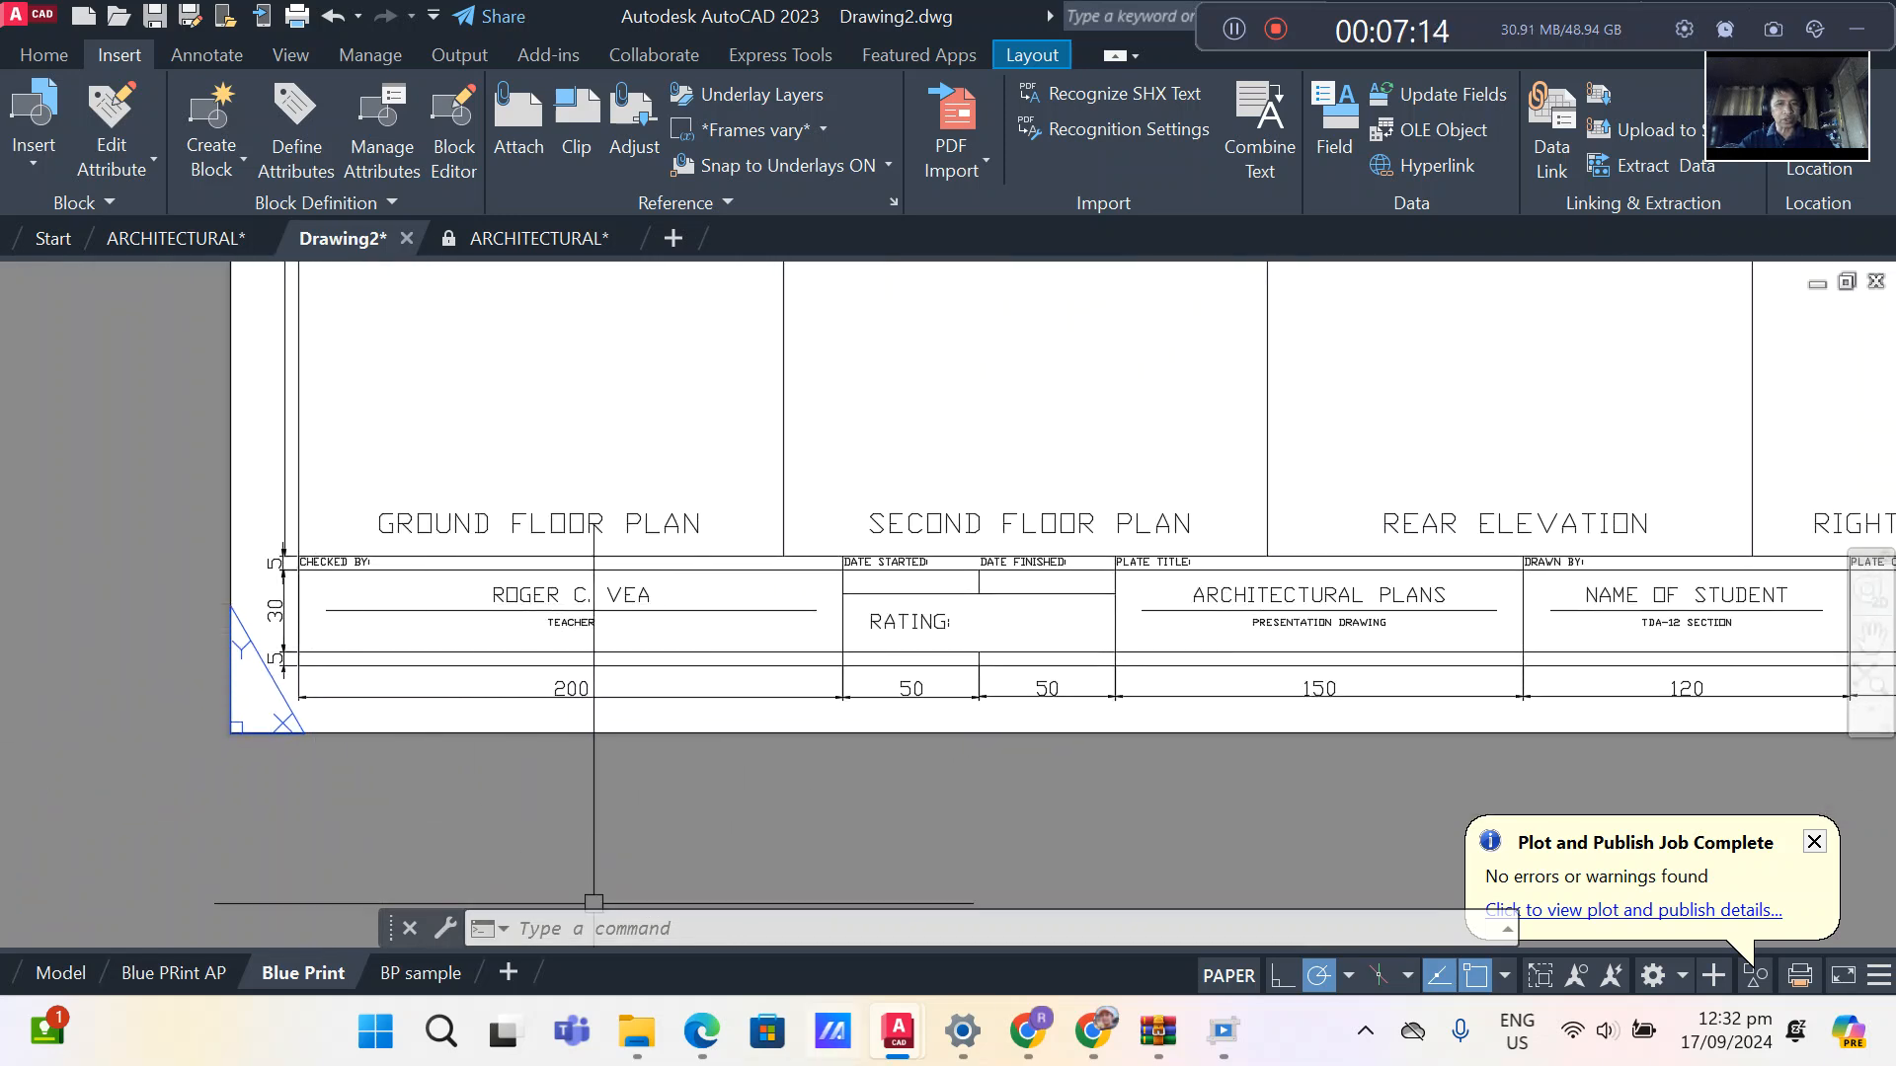
# Return to the Blue PRint AP layout and explode the inner border rectangle into separate lines.
pyautogui.click(174, 973)
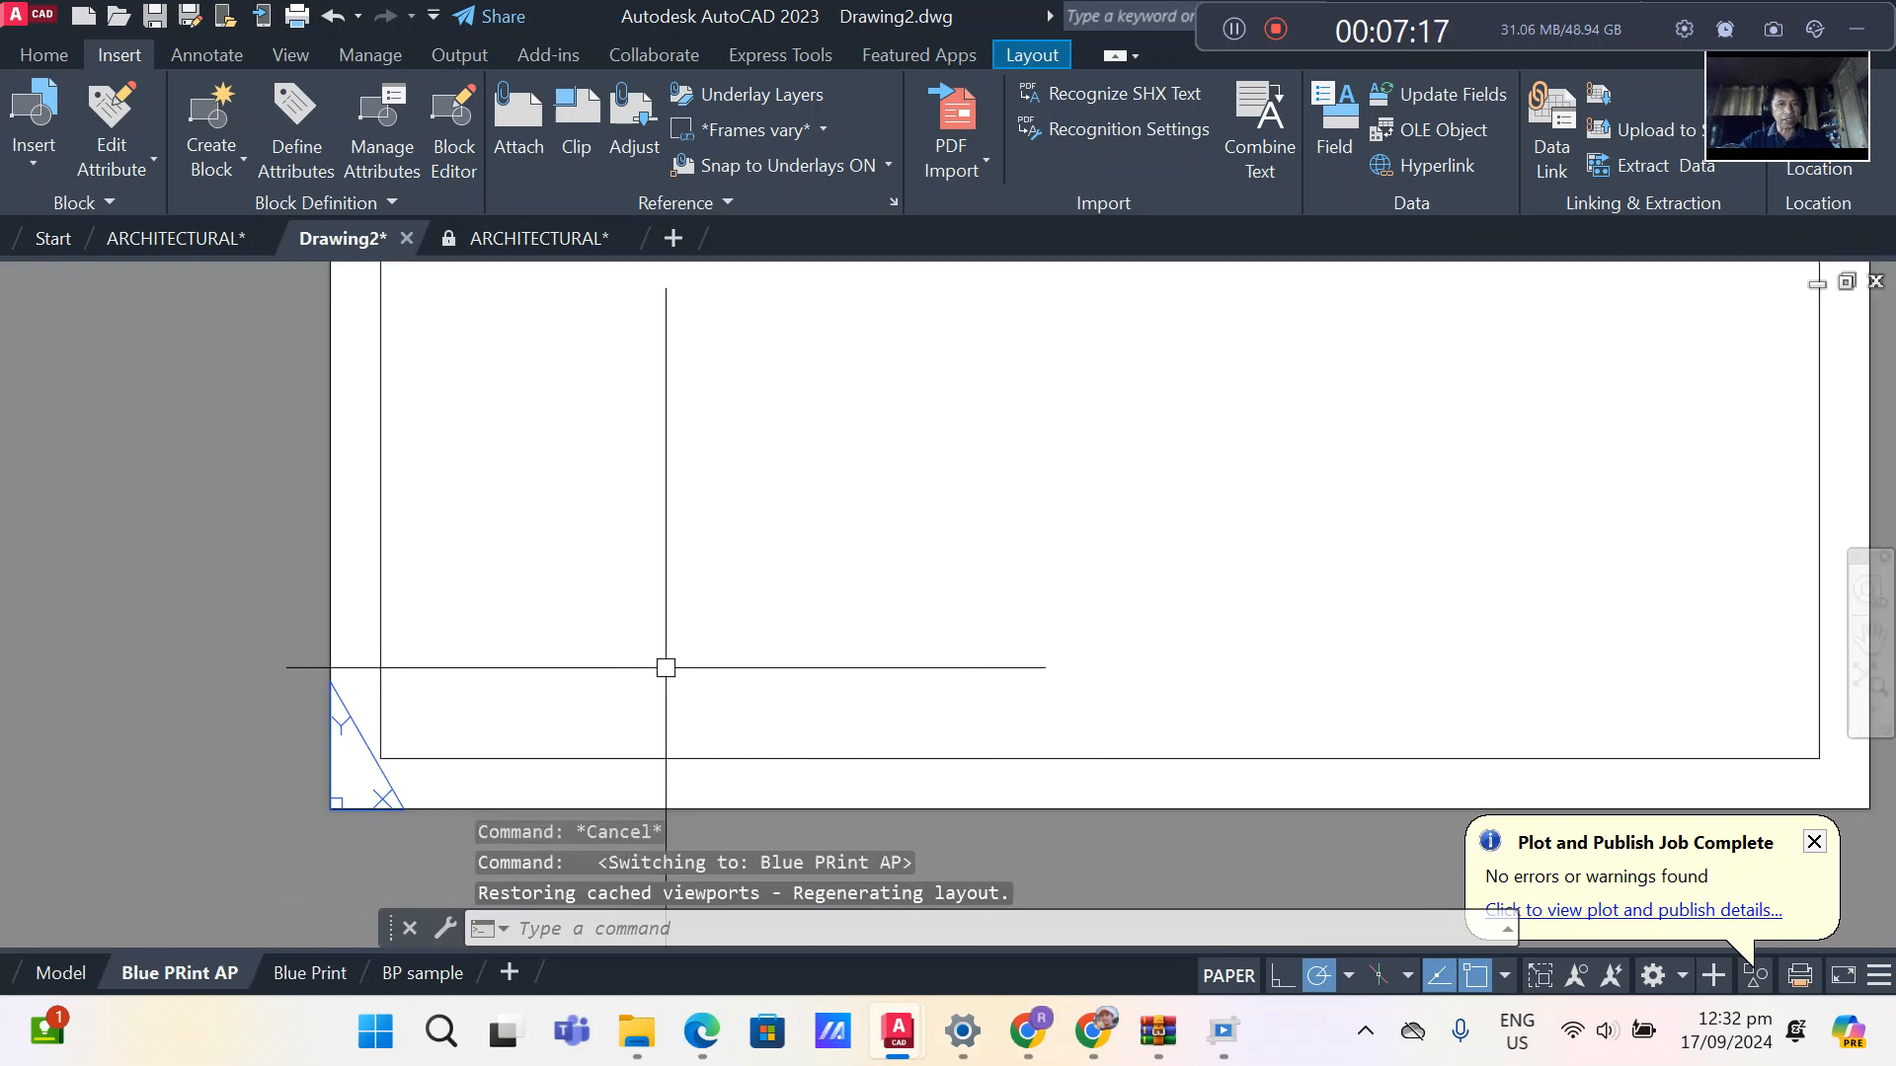
pyautogui.click(656, 739)
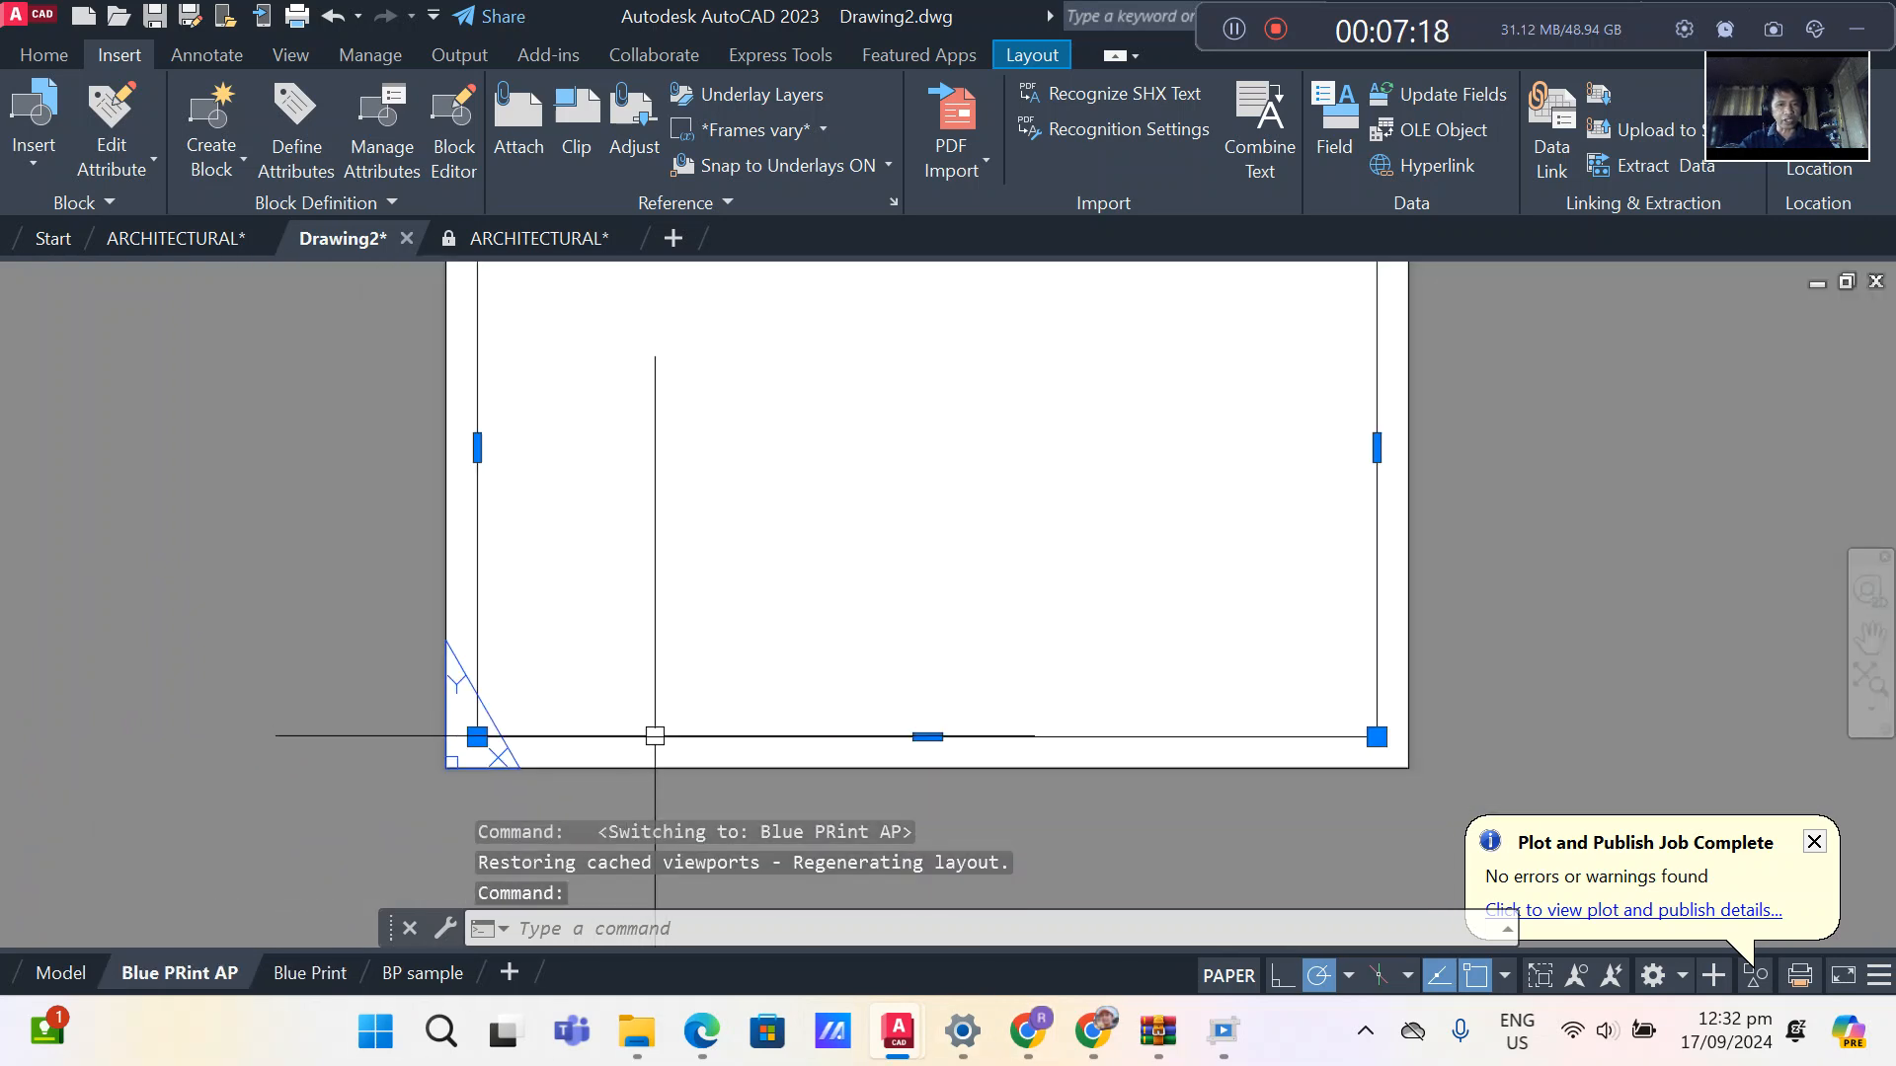
pyautogui.moveTo(710, 657); pyautogui.dragTo(673, 712, button='middle')
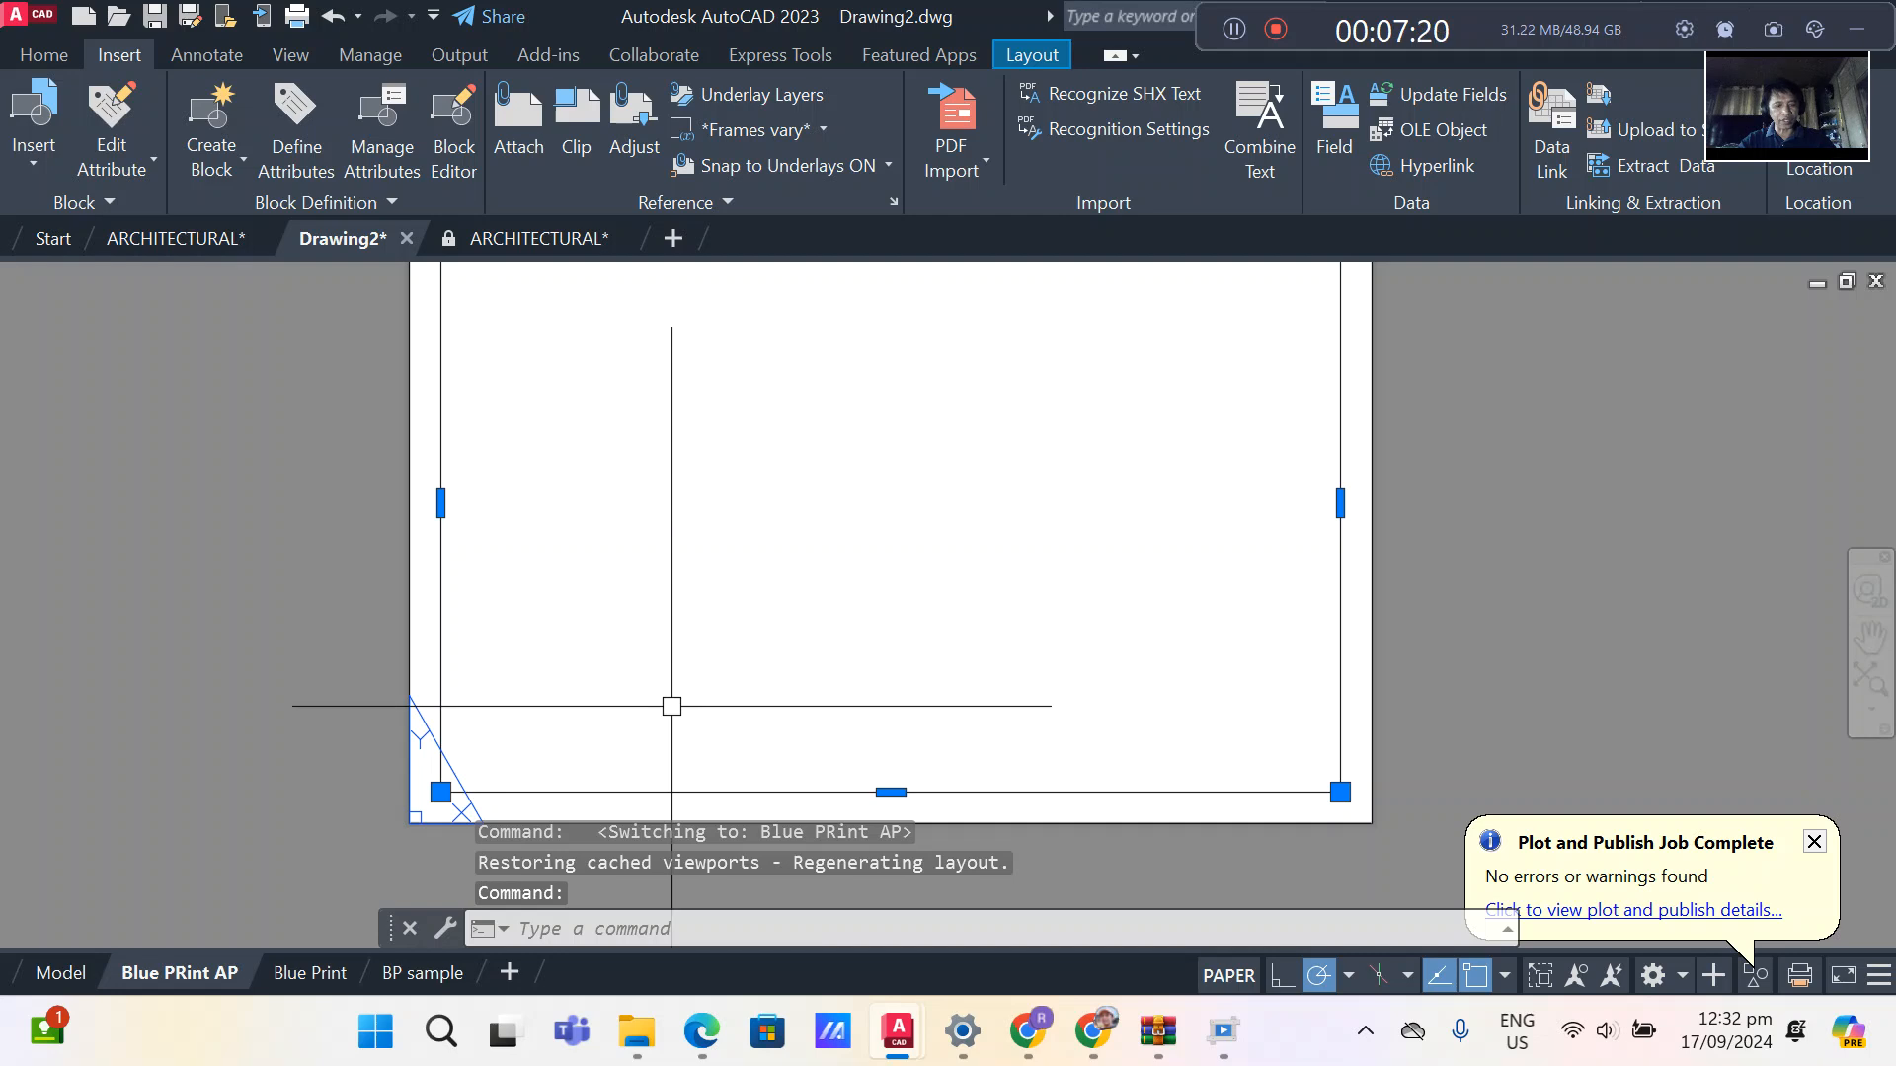
pyautogui.press('Return')
# Offset the inner border's bottom line 40 mm upward to mark the upper edge of the title block.
pyautogui.scroll(2, 741, 795)
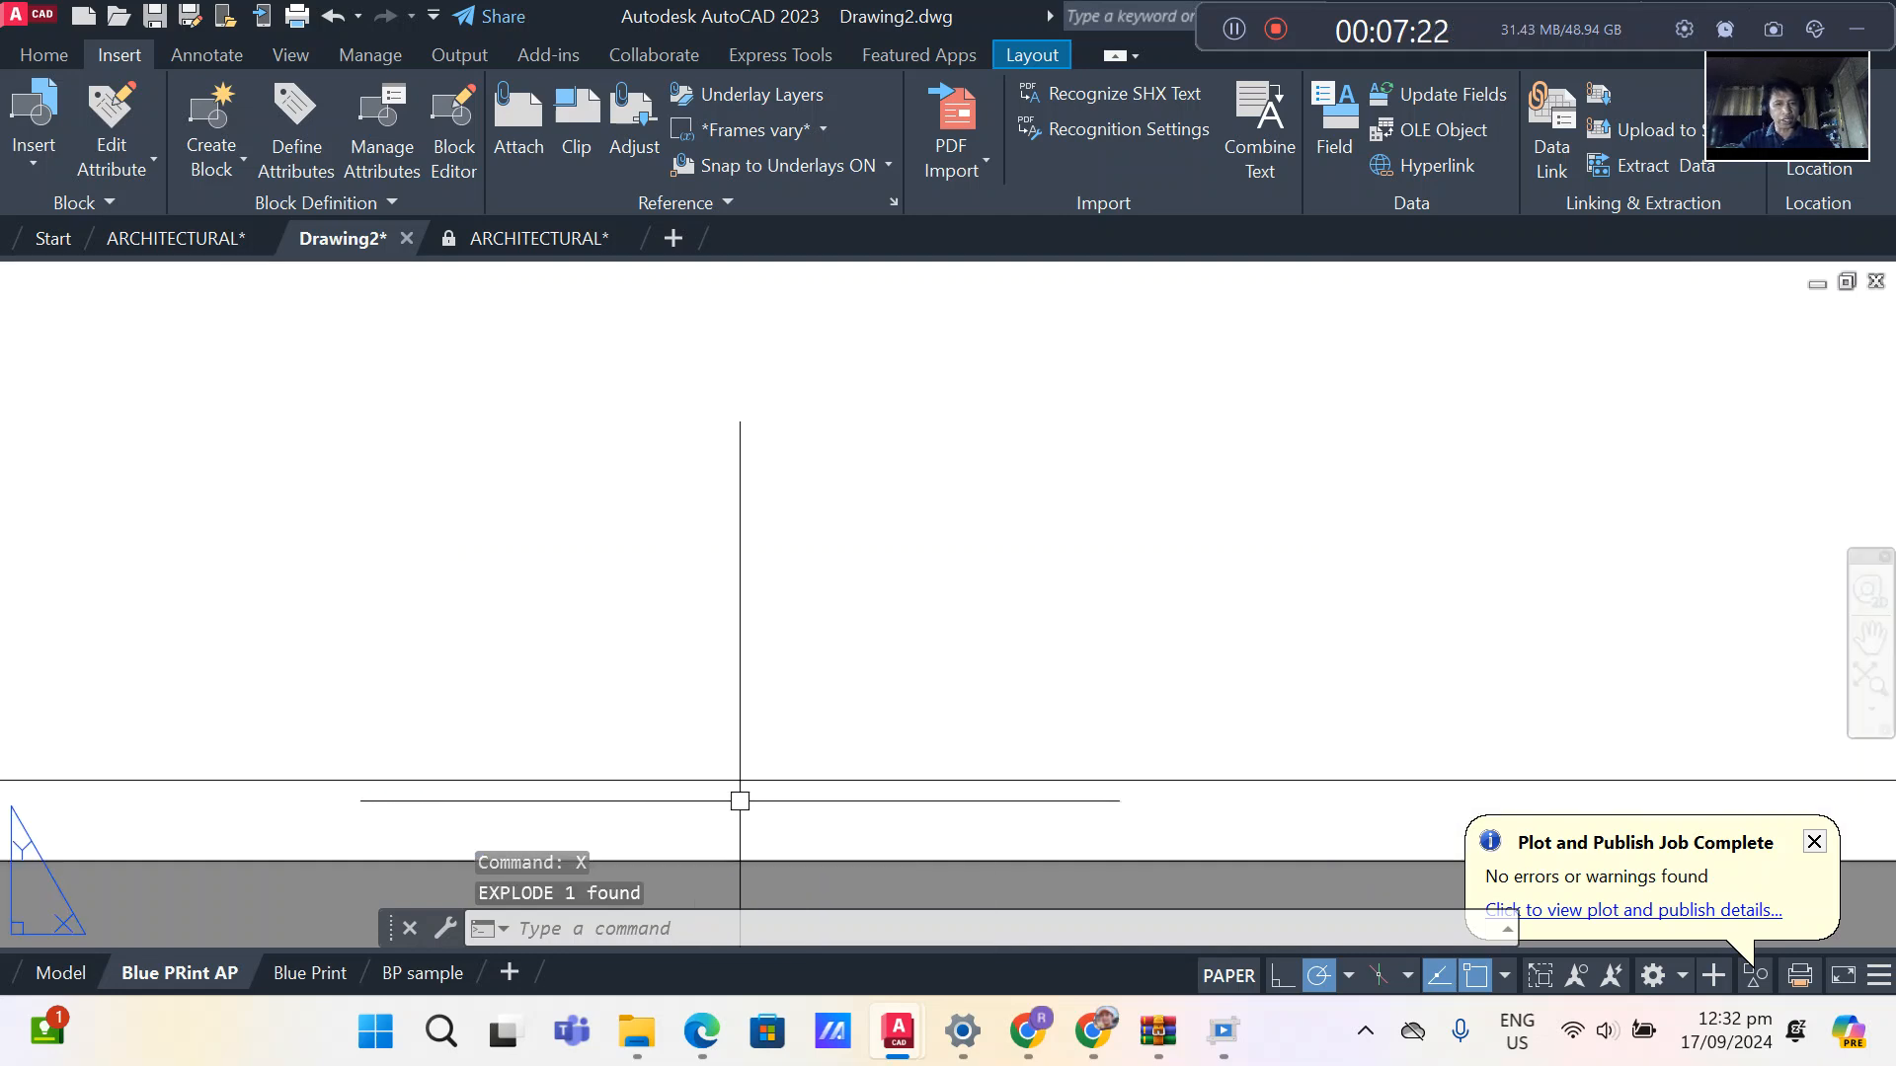
pyautogui.scroll(-1, 760, 800)
pyautogui.scroll(1, 748, 816)
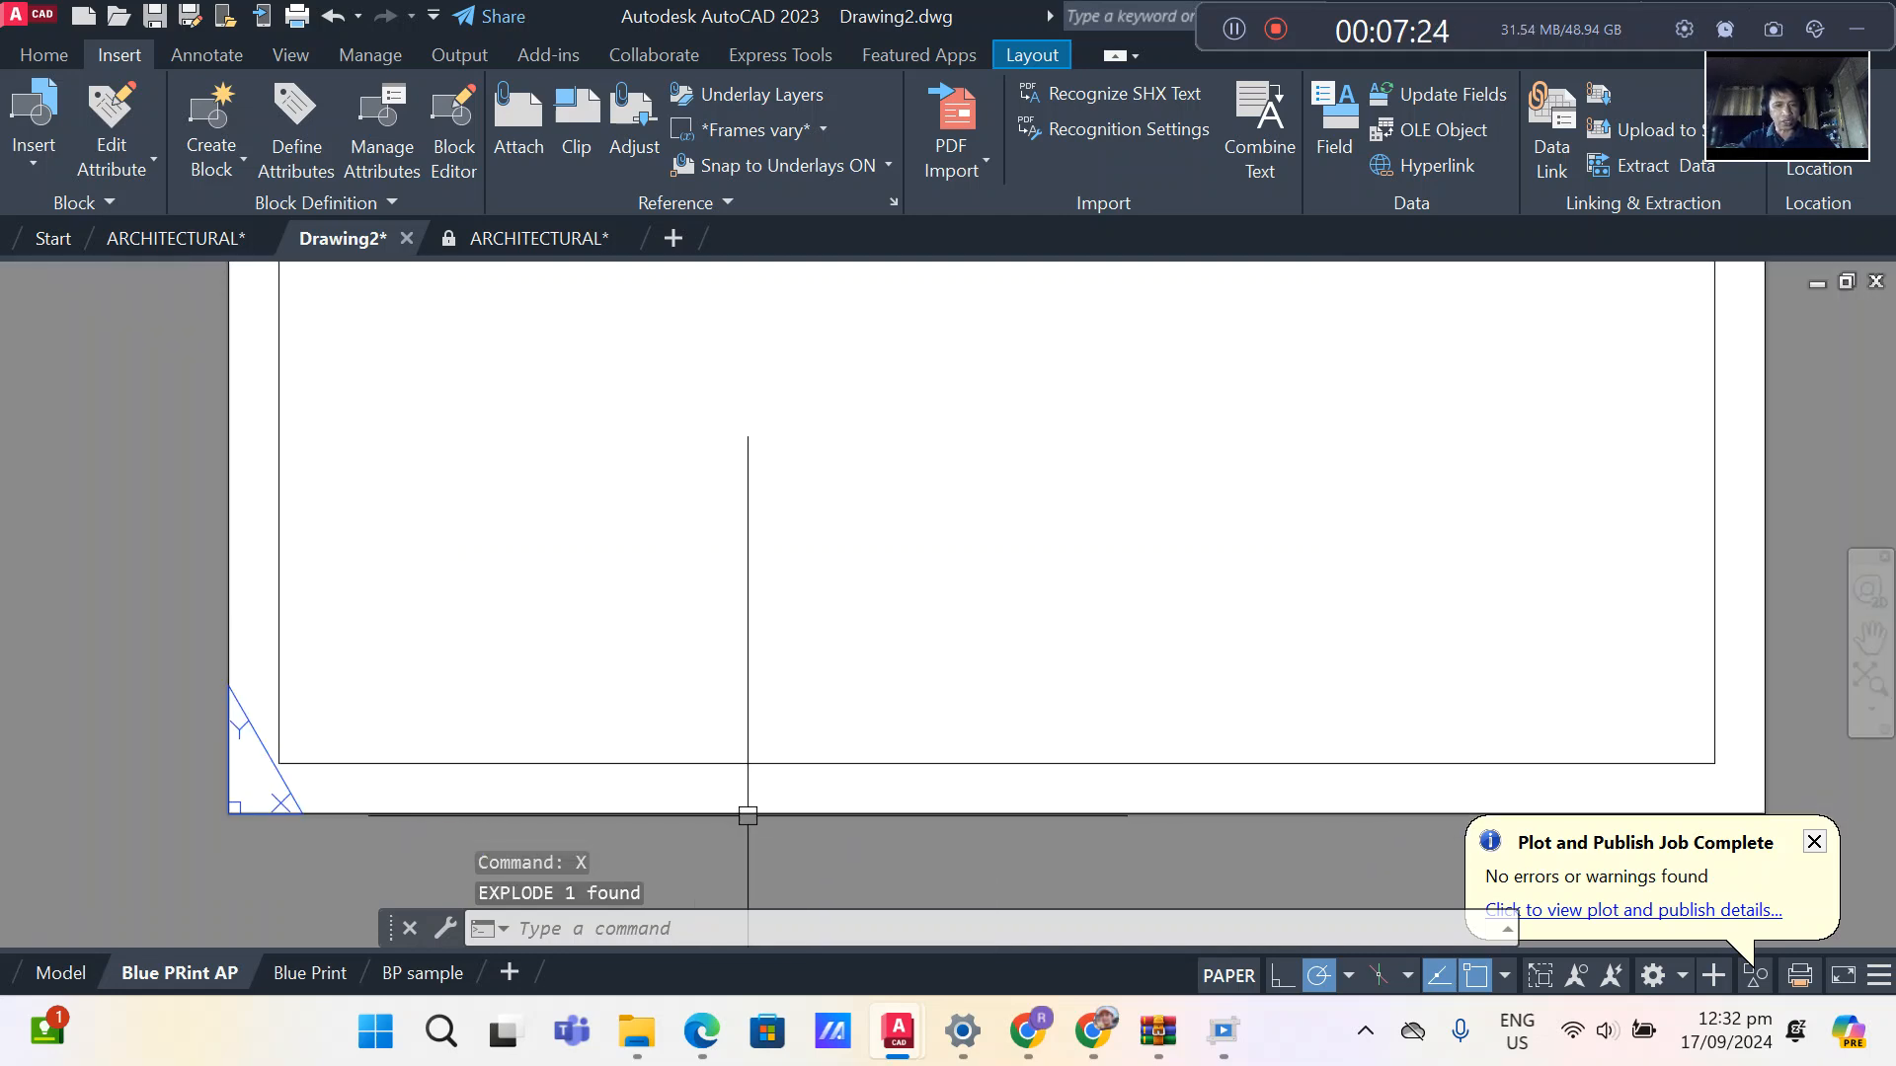
pyautogui.write('o')
pyautogui.press('Return')
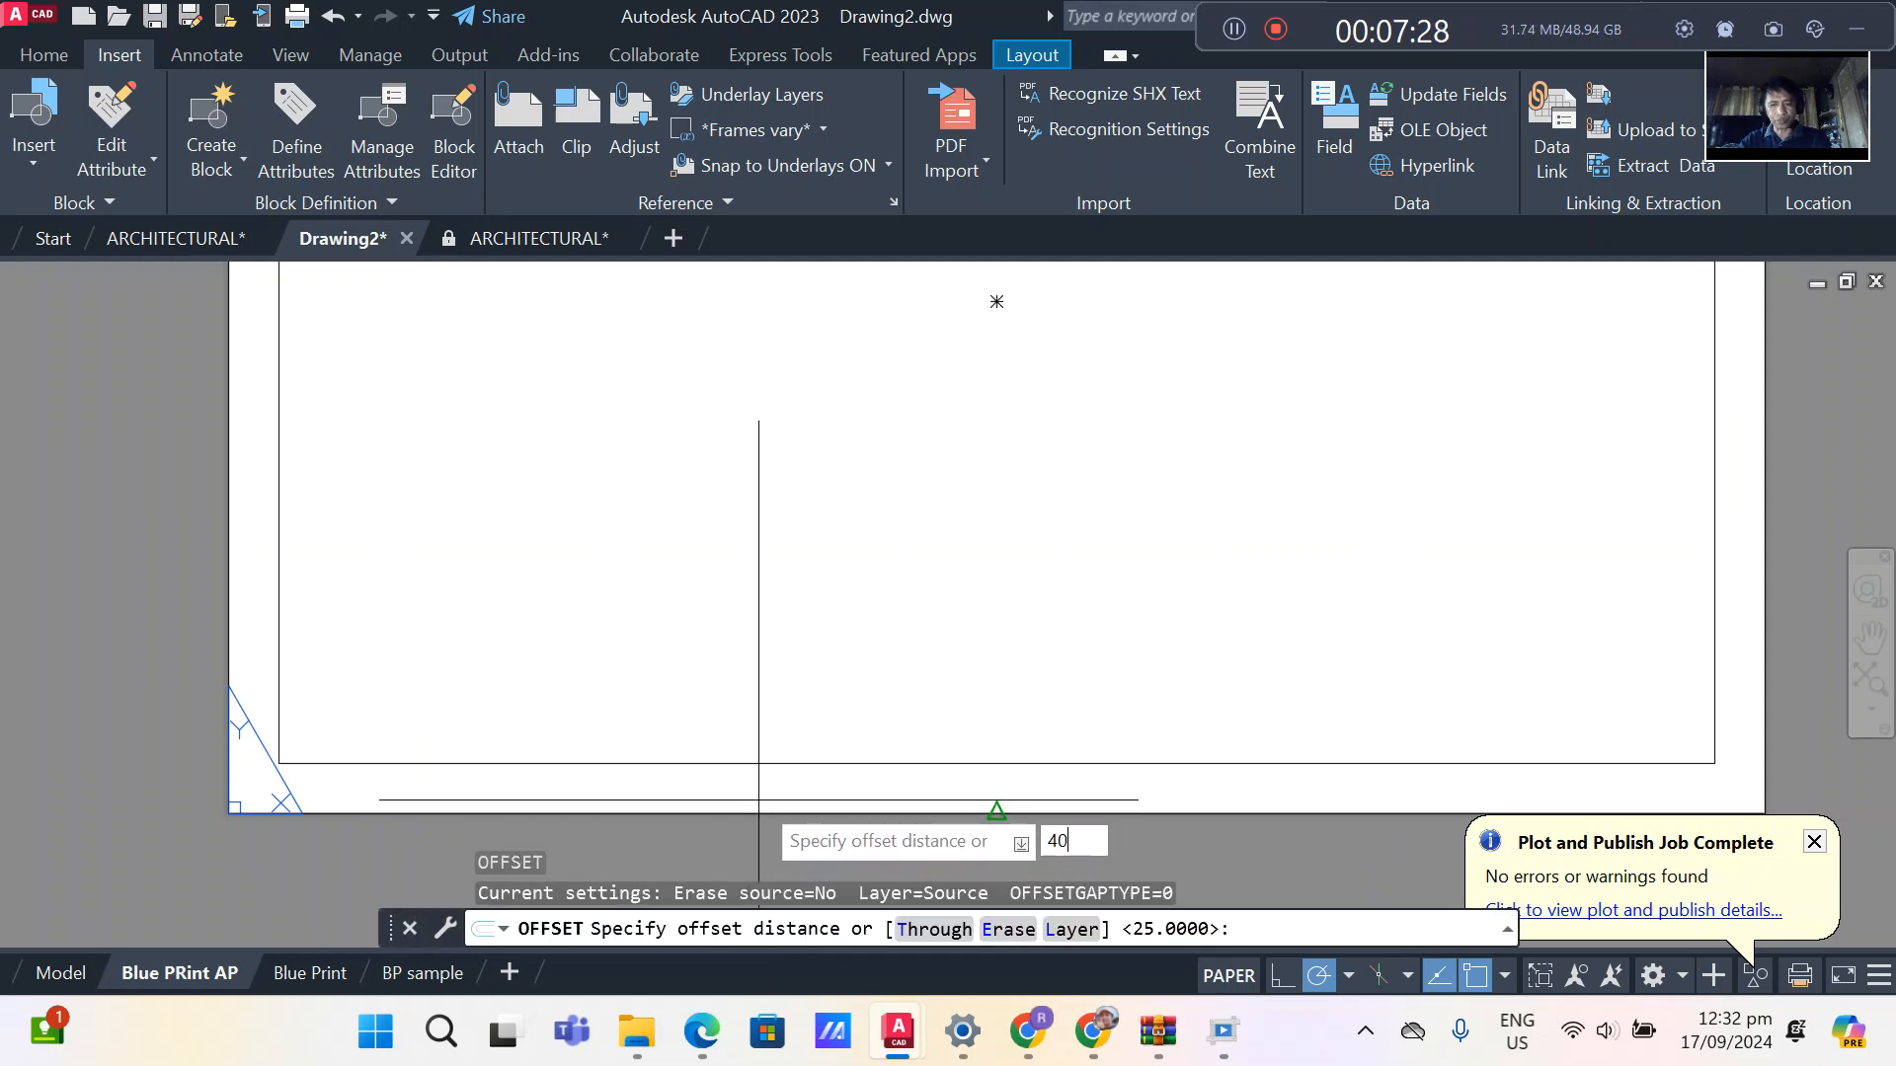
pyautogui.press('Return')
pyautogui.click(779, 763)
pyautogui.click(781, 651)
# Offset the title block's top line 5 mm downward and its bottom line 5 mm upward to form narrow rows.
pyautogui.scroll(2, 765, 689)
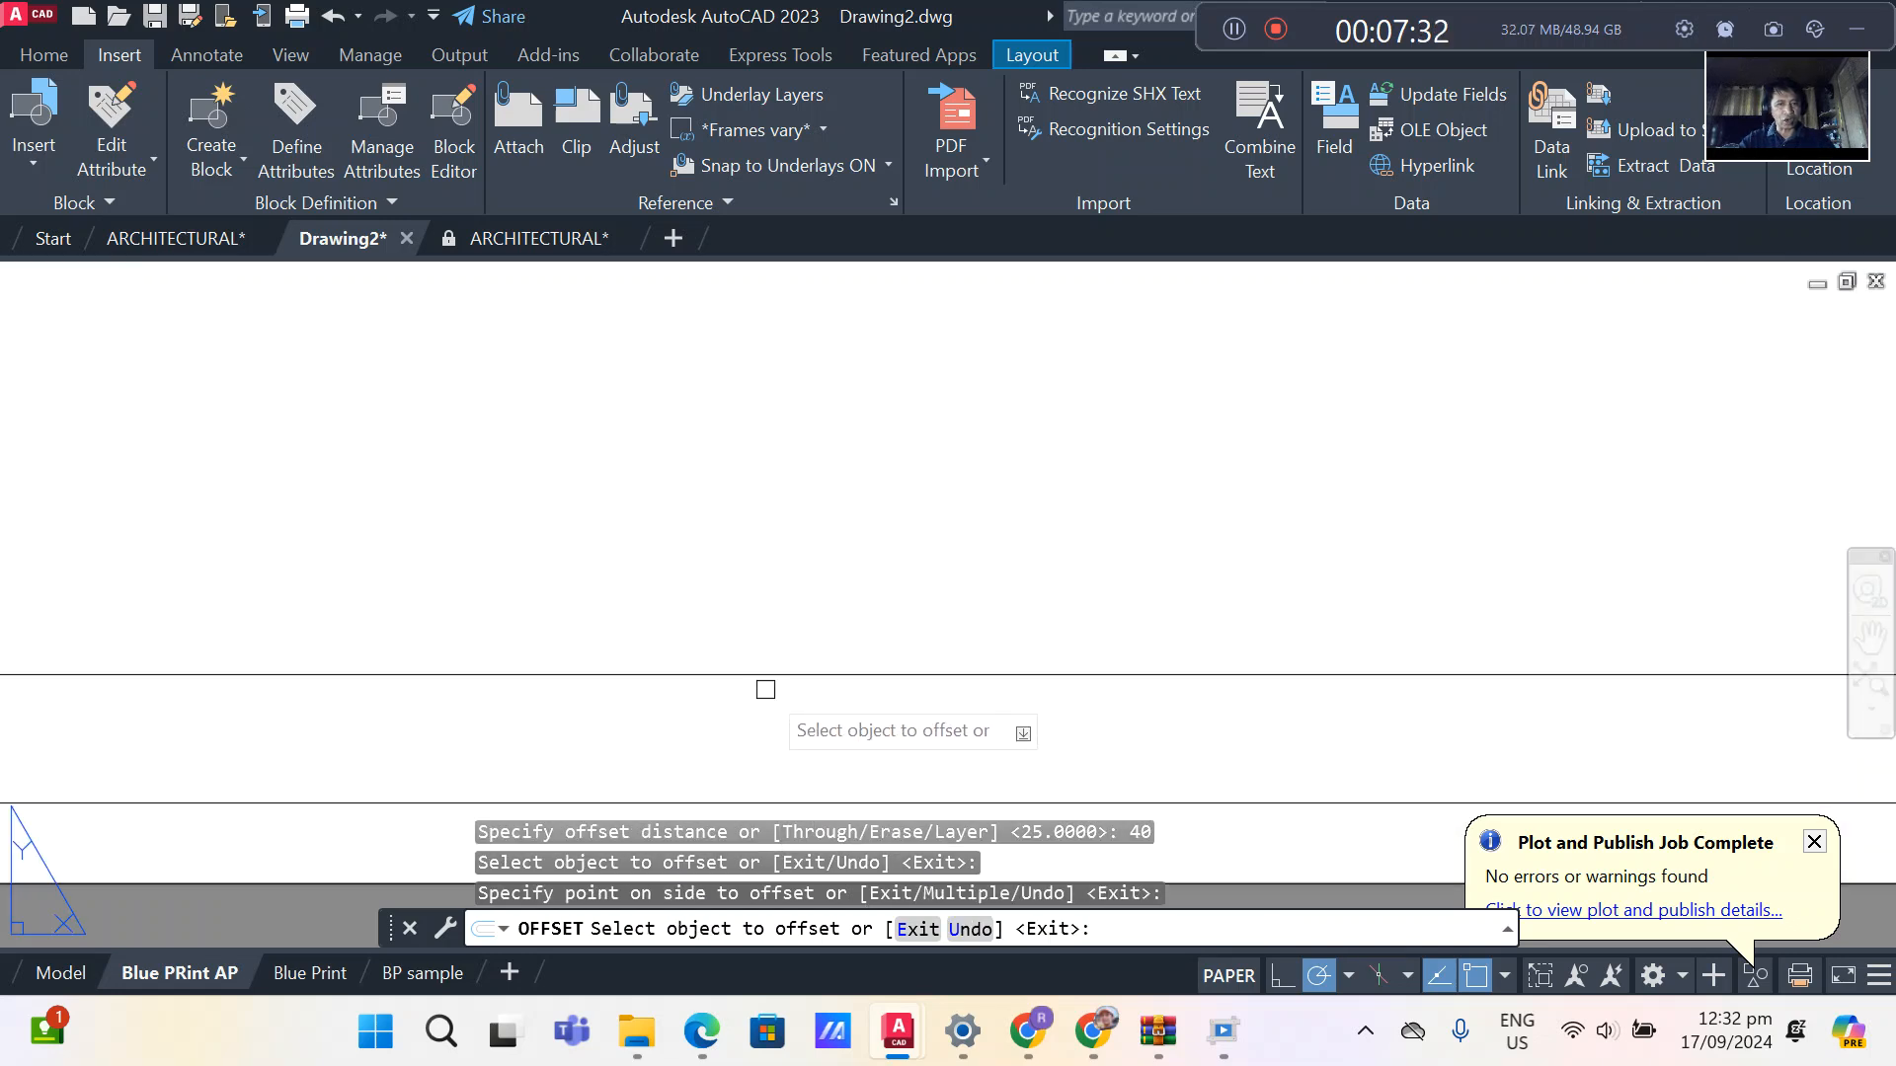
pyautogui.click(772, 675)
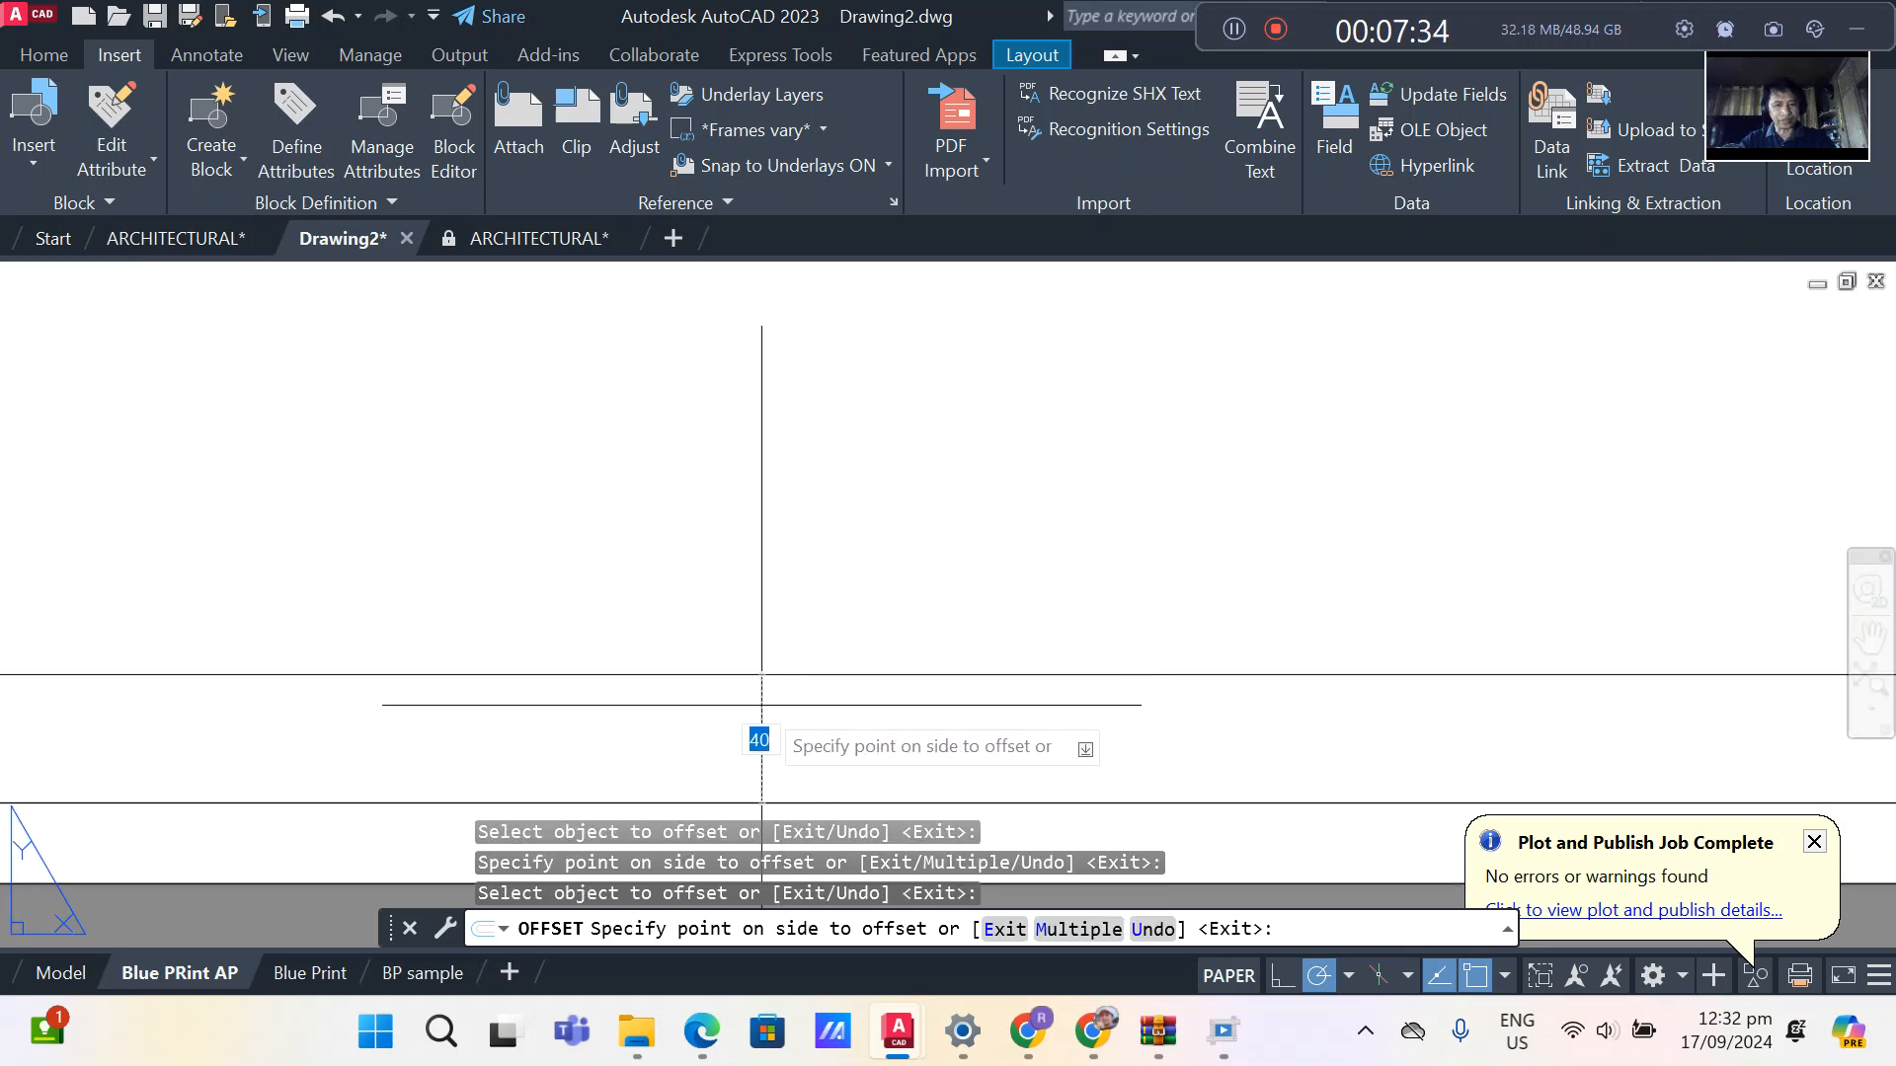
pyautogui.press('Return')
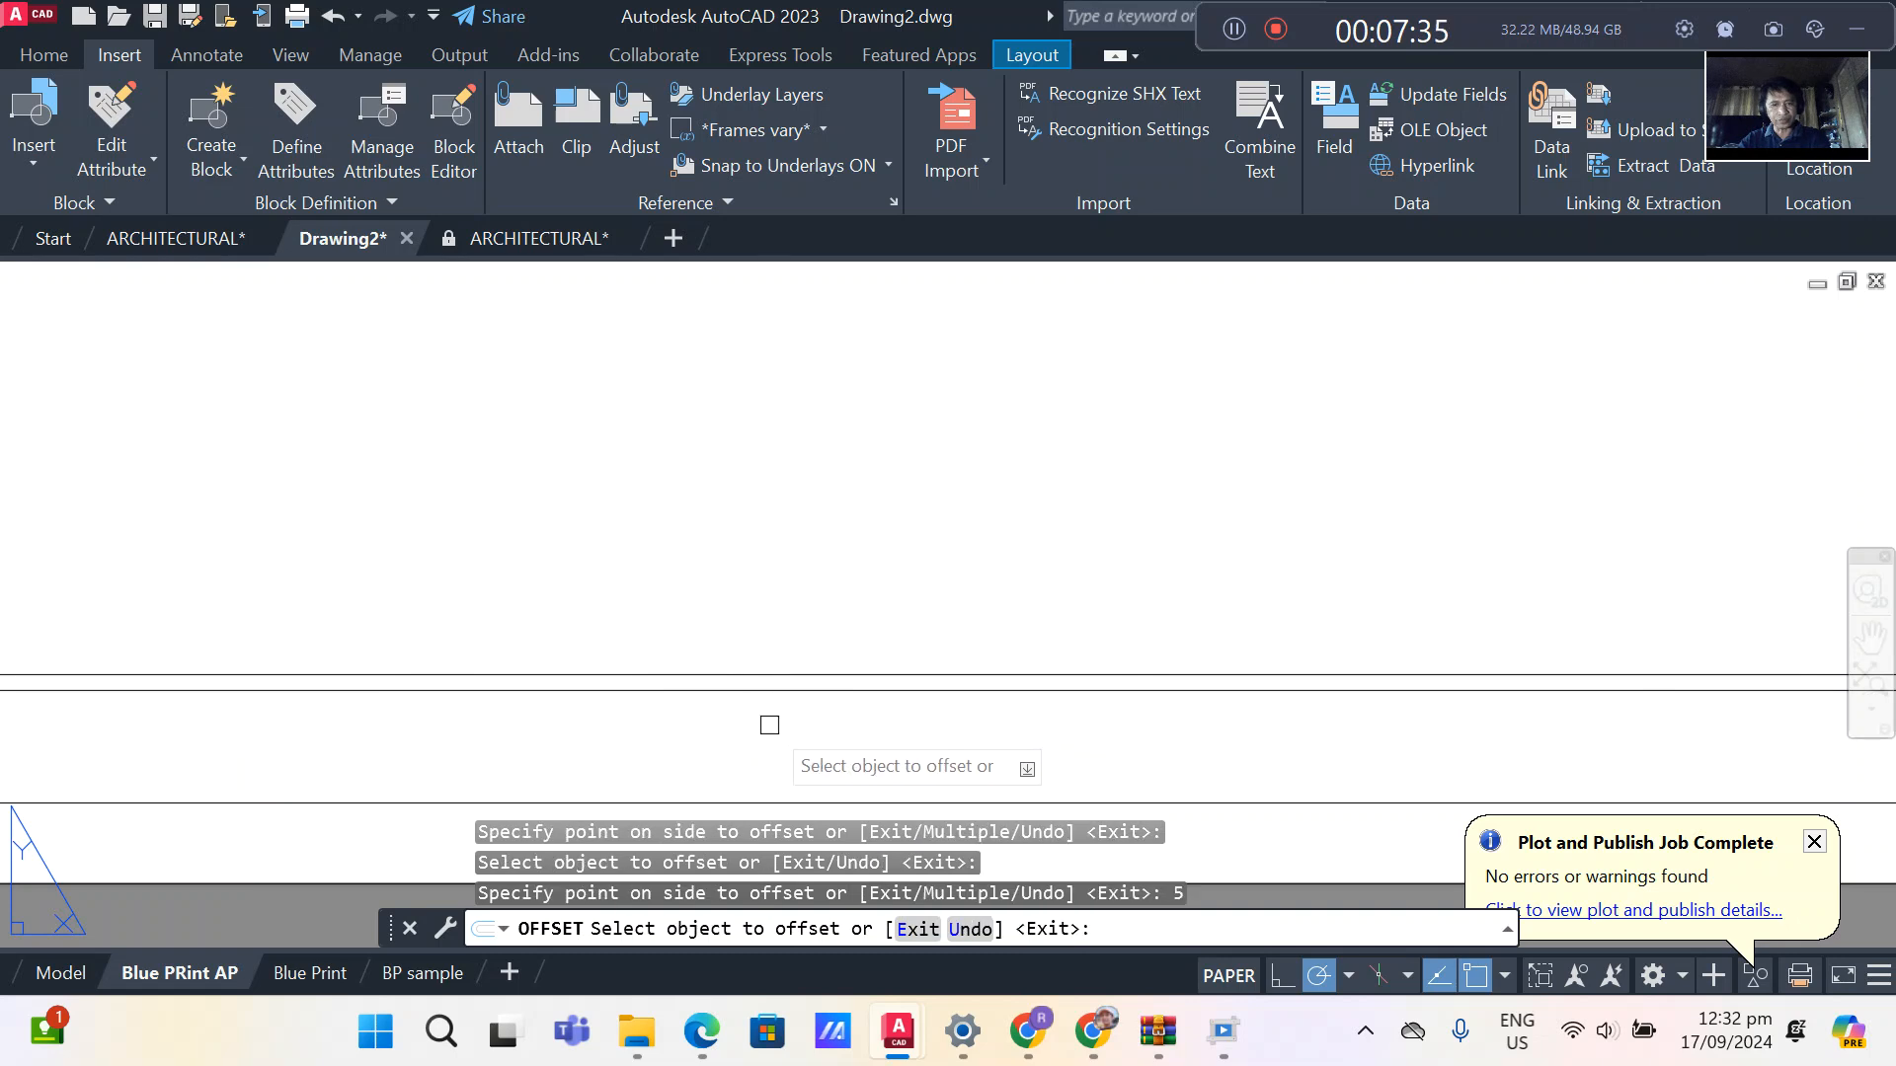
pyautogui.click(780, 802)
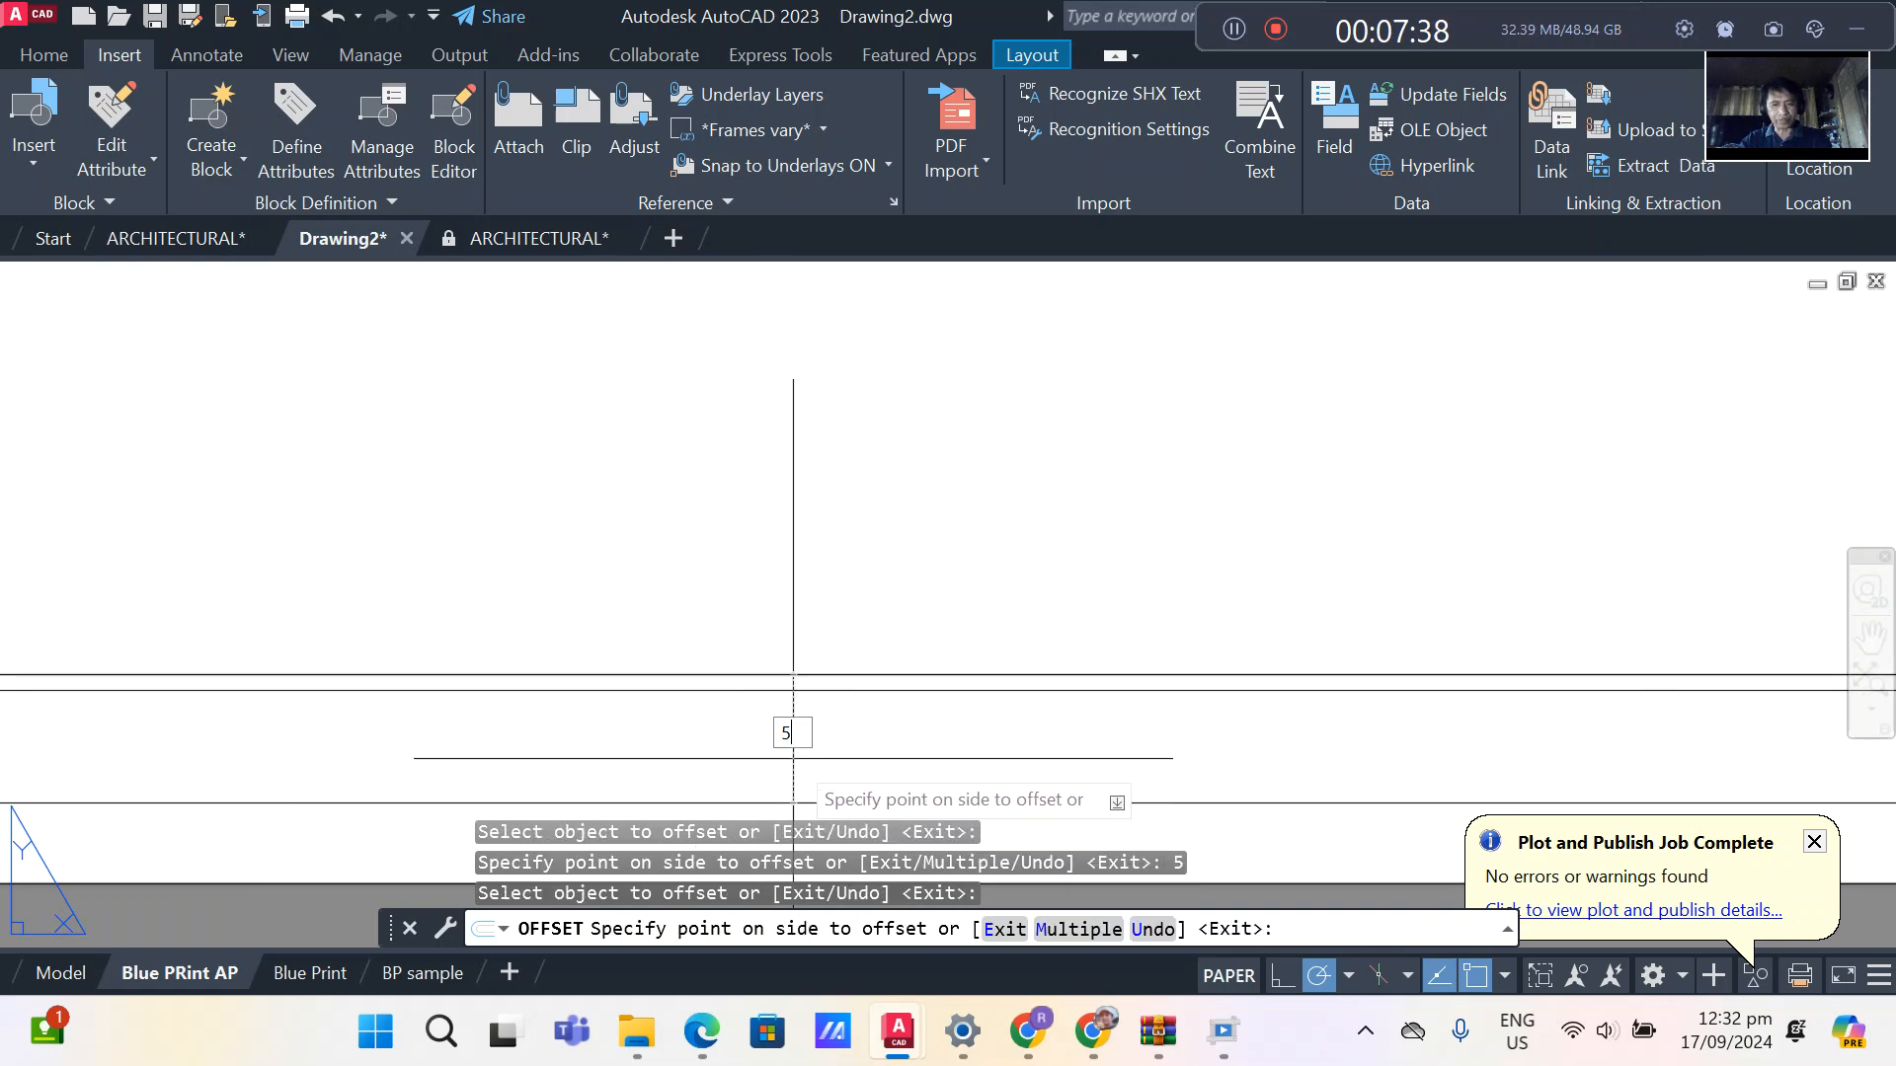
pyautogui.write('5')
pyautogui.press('Return')
pyautogui.scroll(-3, 957, 673)
pyautogui.scroll(3, 593, 711)
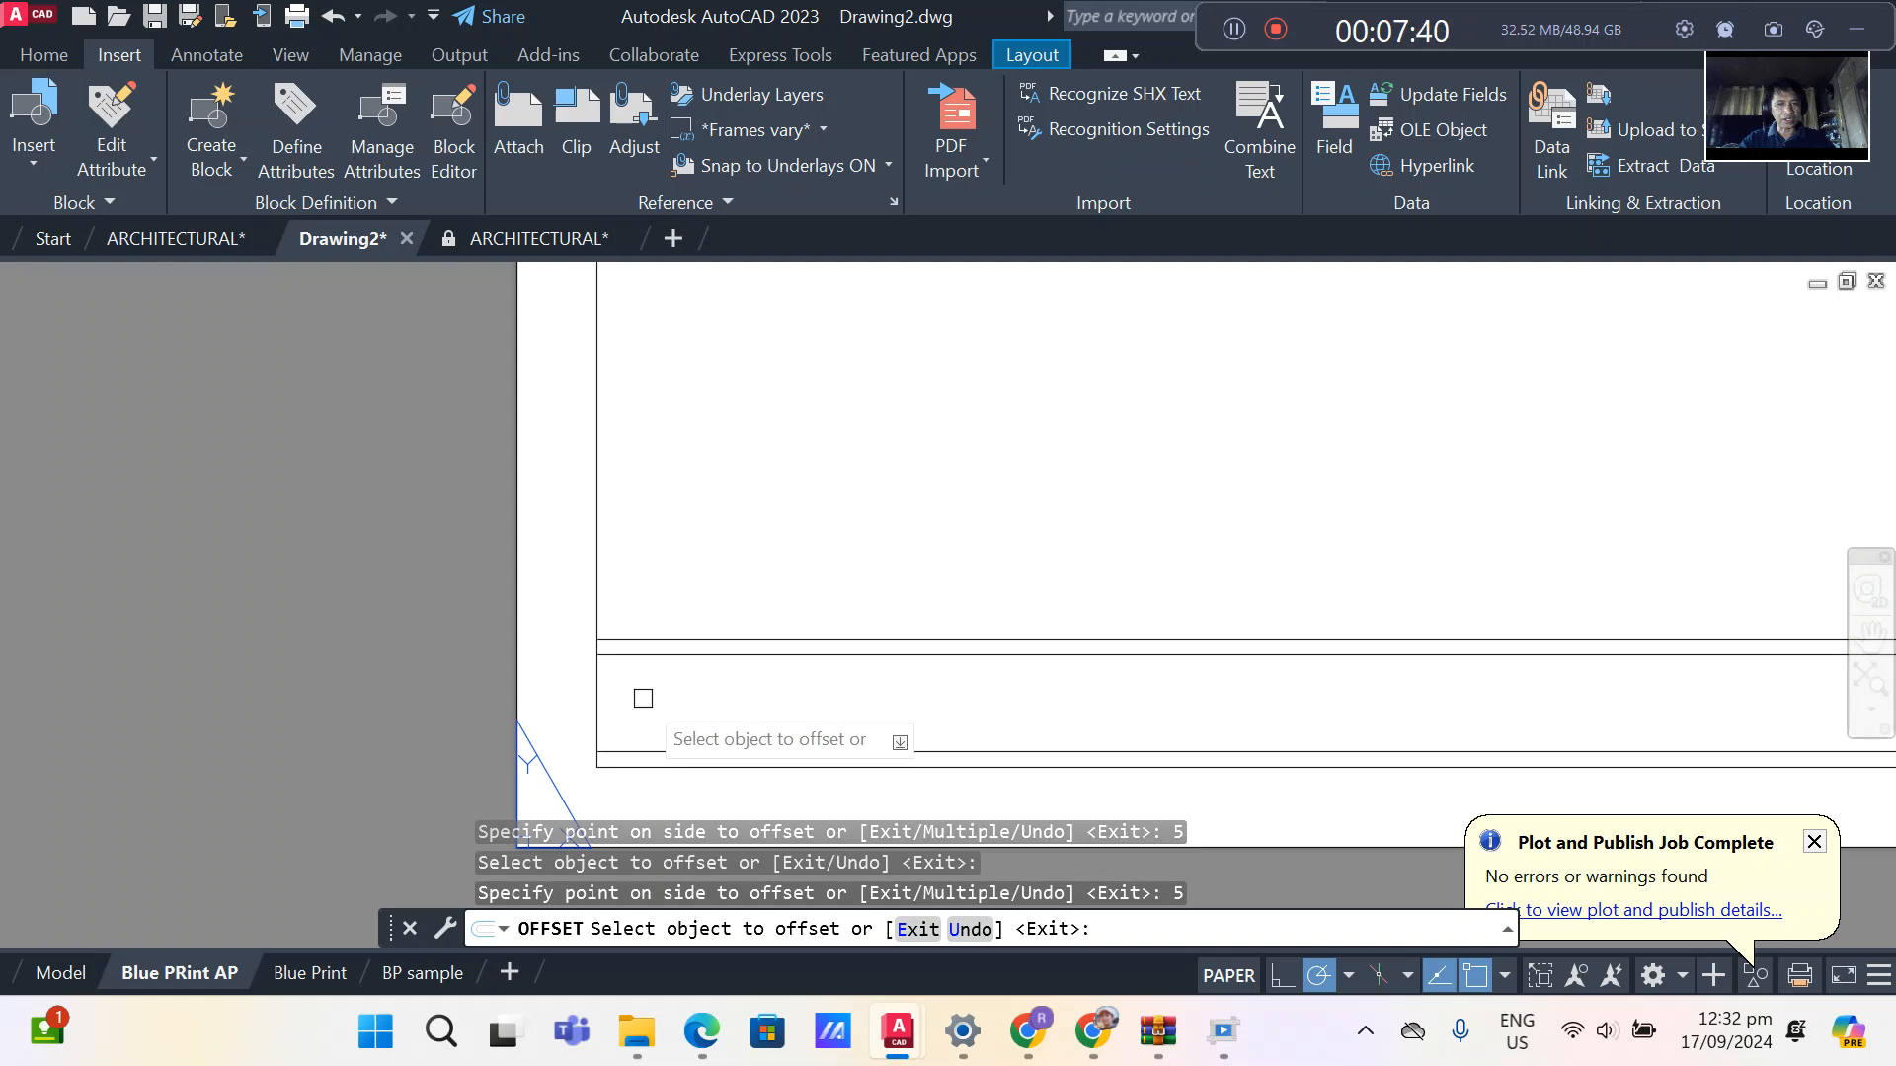
# Draw a vertical line along the title block's left edge, from the inner border's bottom-left corner to the title block's top line.
pyautogui.write('l')
pyautogui.press('Return')
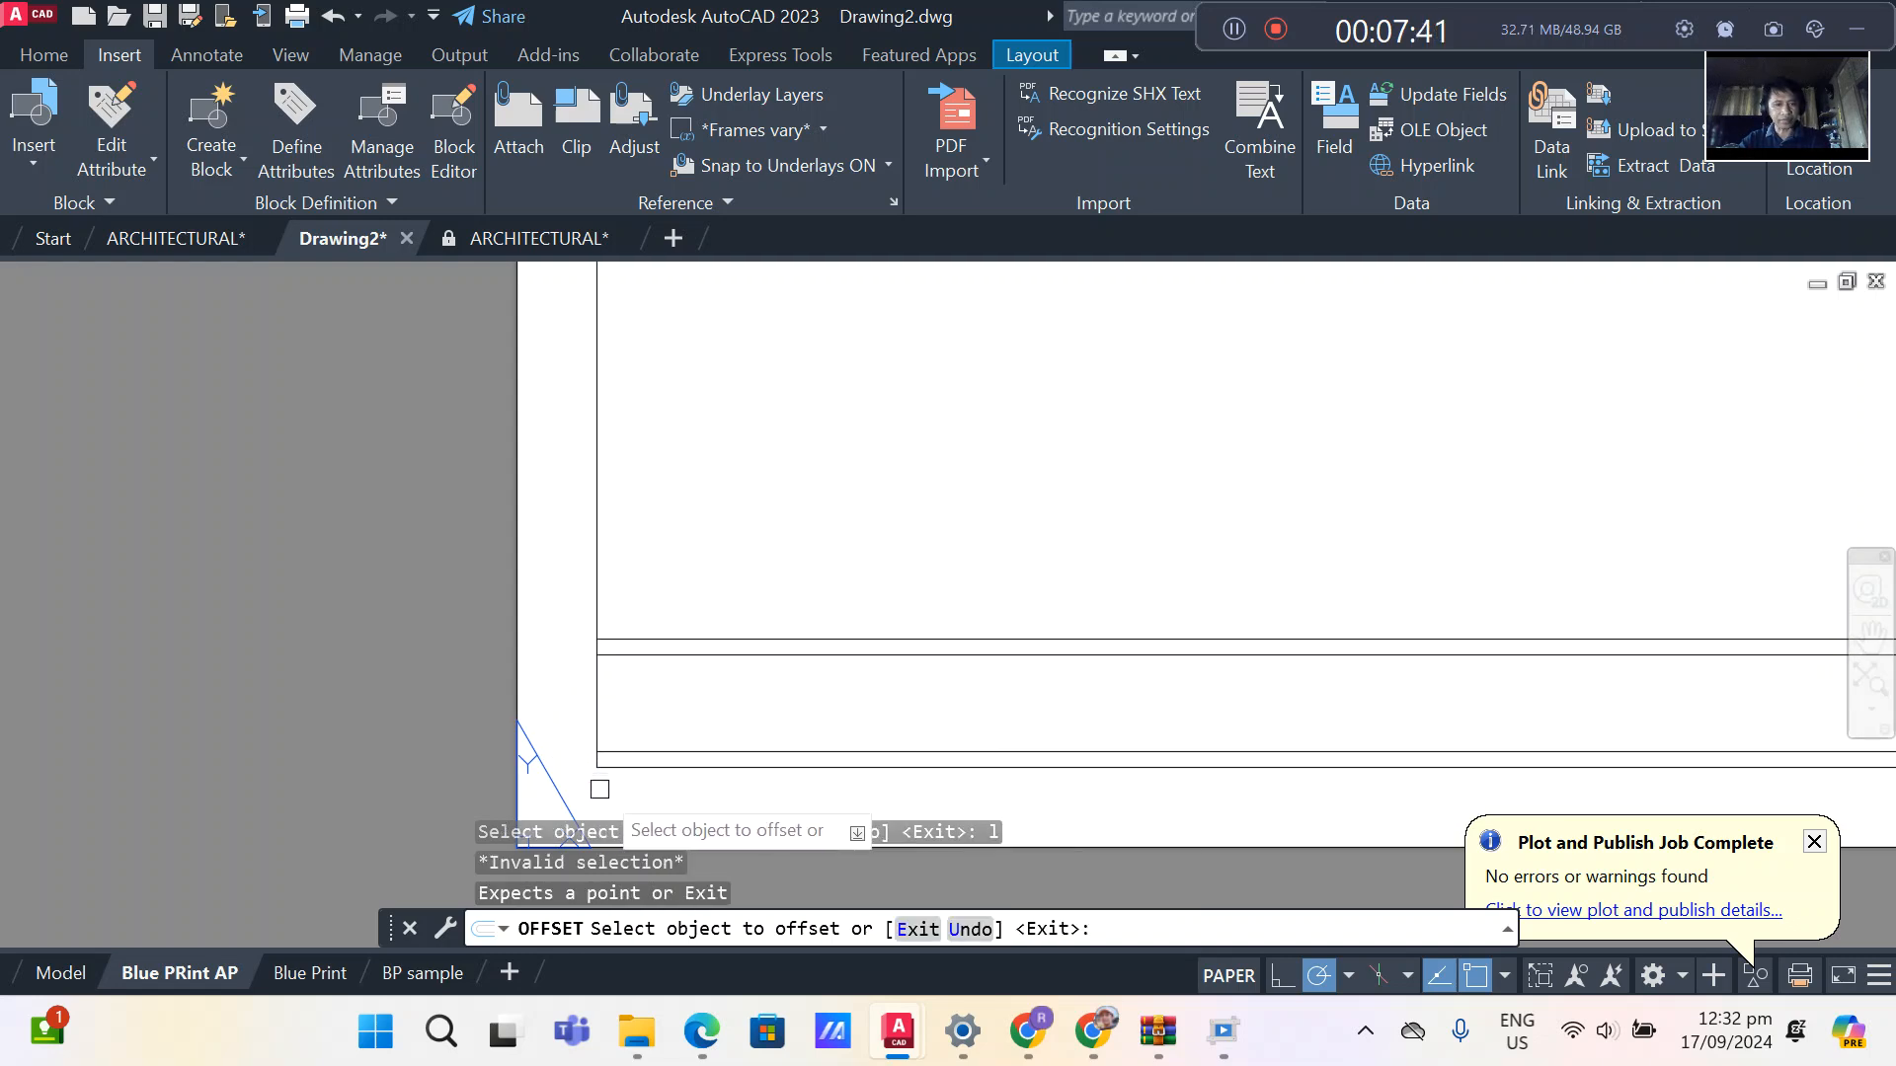
pyautogui.press('Escape')
pyautogui.write('l')
pyautogui.press('Return')
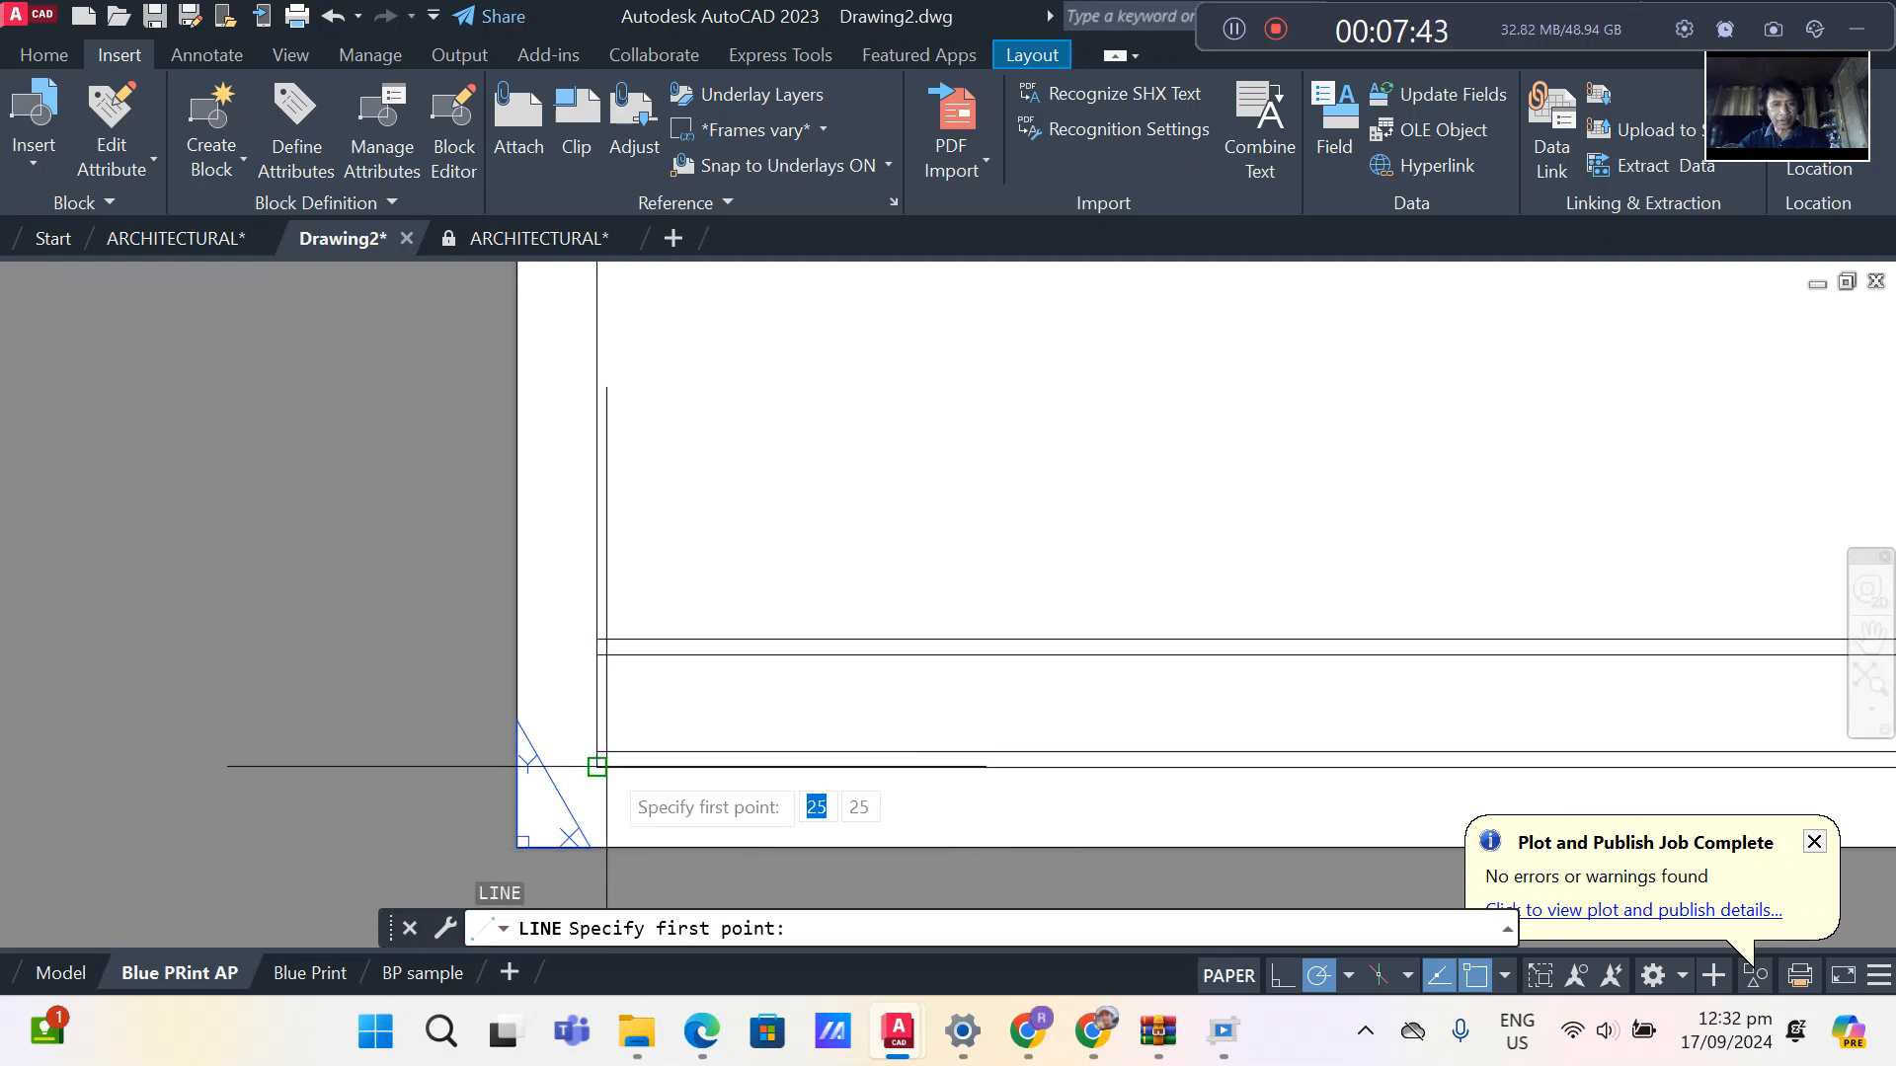
pyautogui.click(596, 768)
pyautogui.click(596, 639)
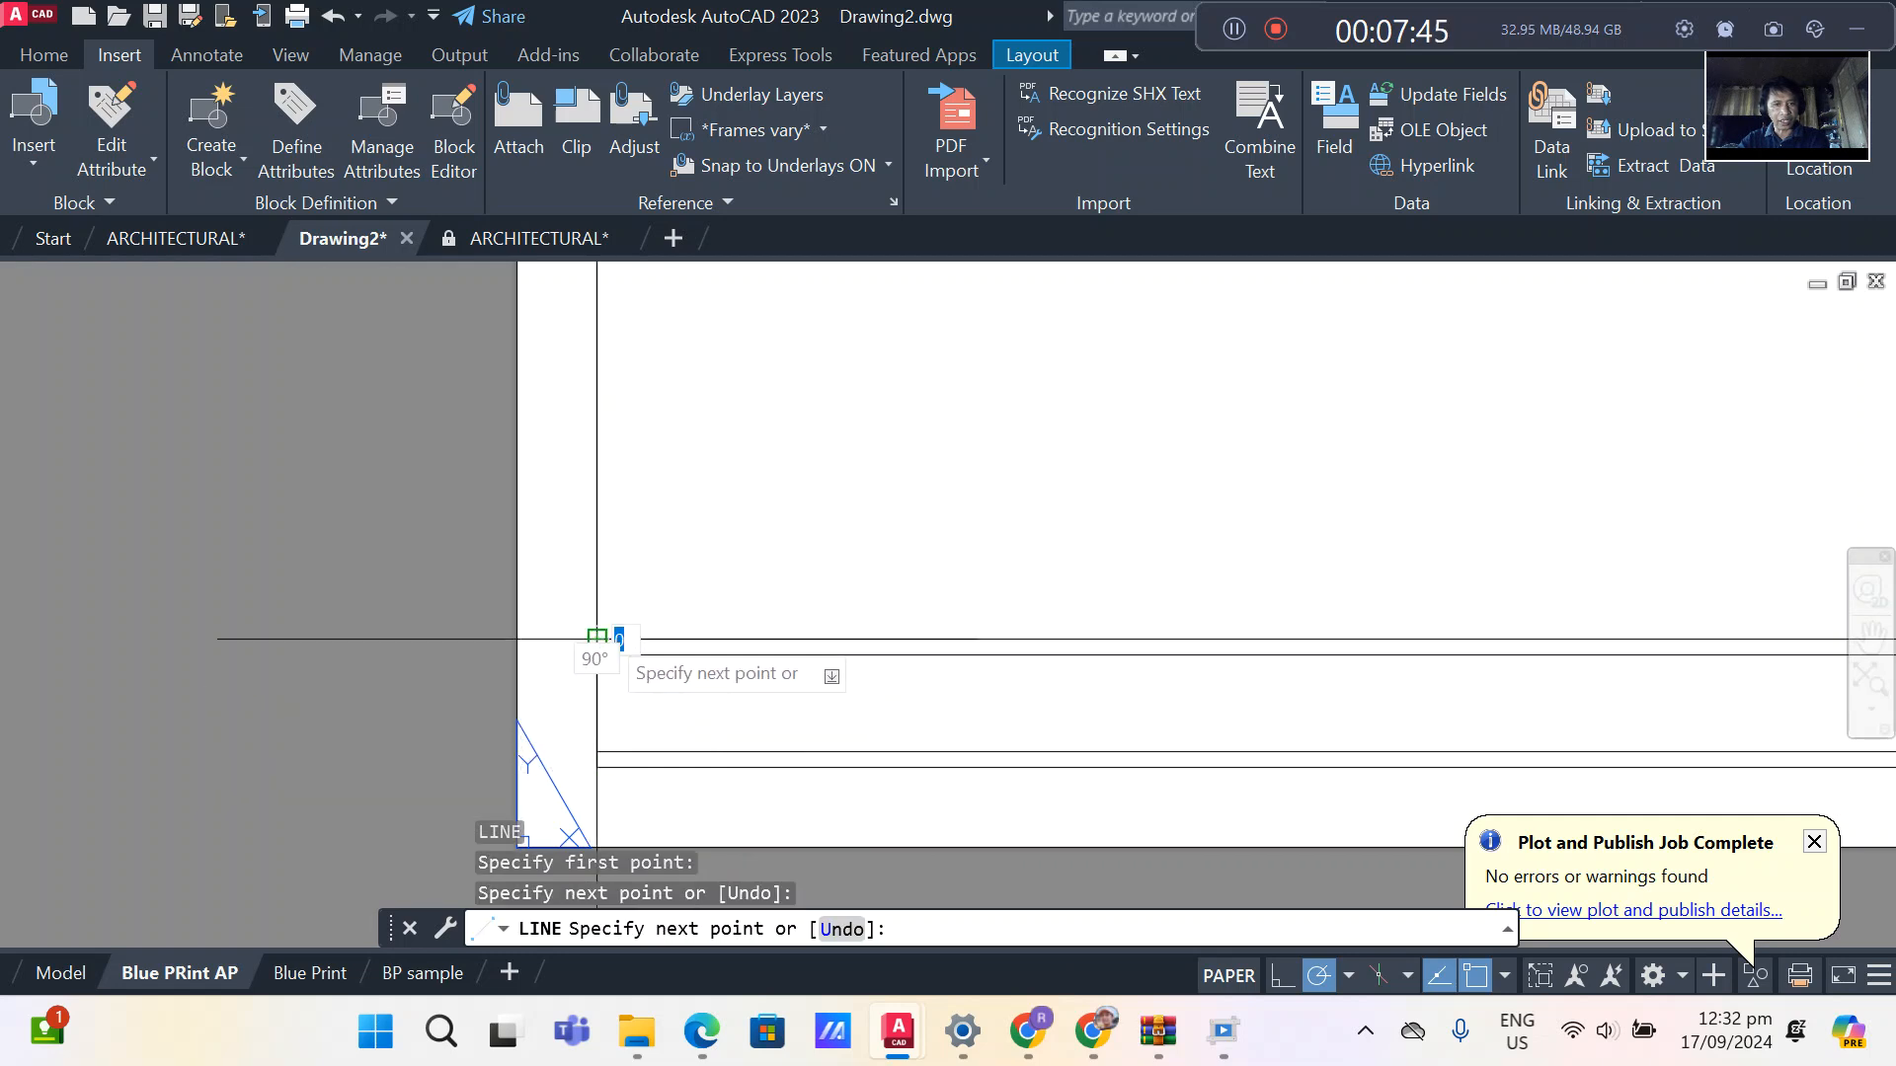
pyautogui.press('Return')
# Check the Blue Print layout's column widths and, on the Blue PRint AP layout, offset the title block's left edge line 200 mm to the right.
pyautogui.moveTo(423, 973)
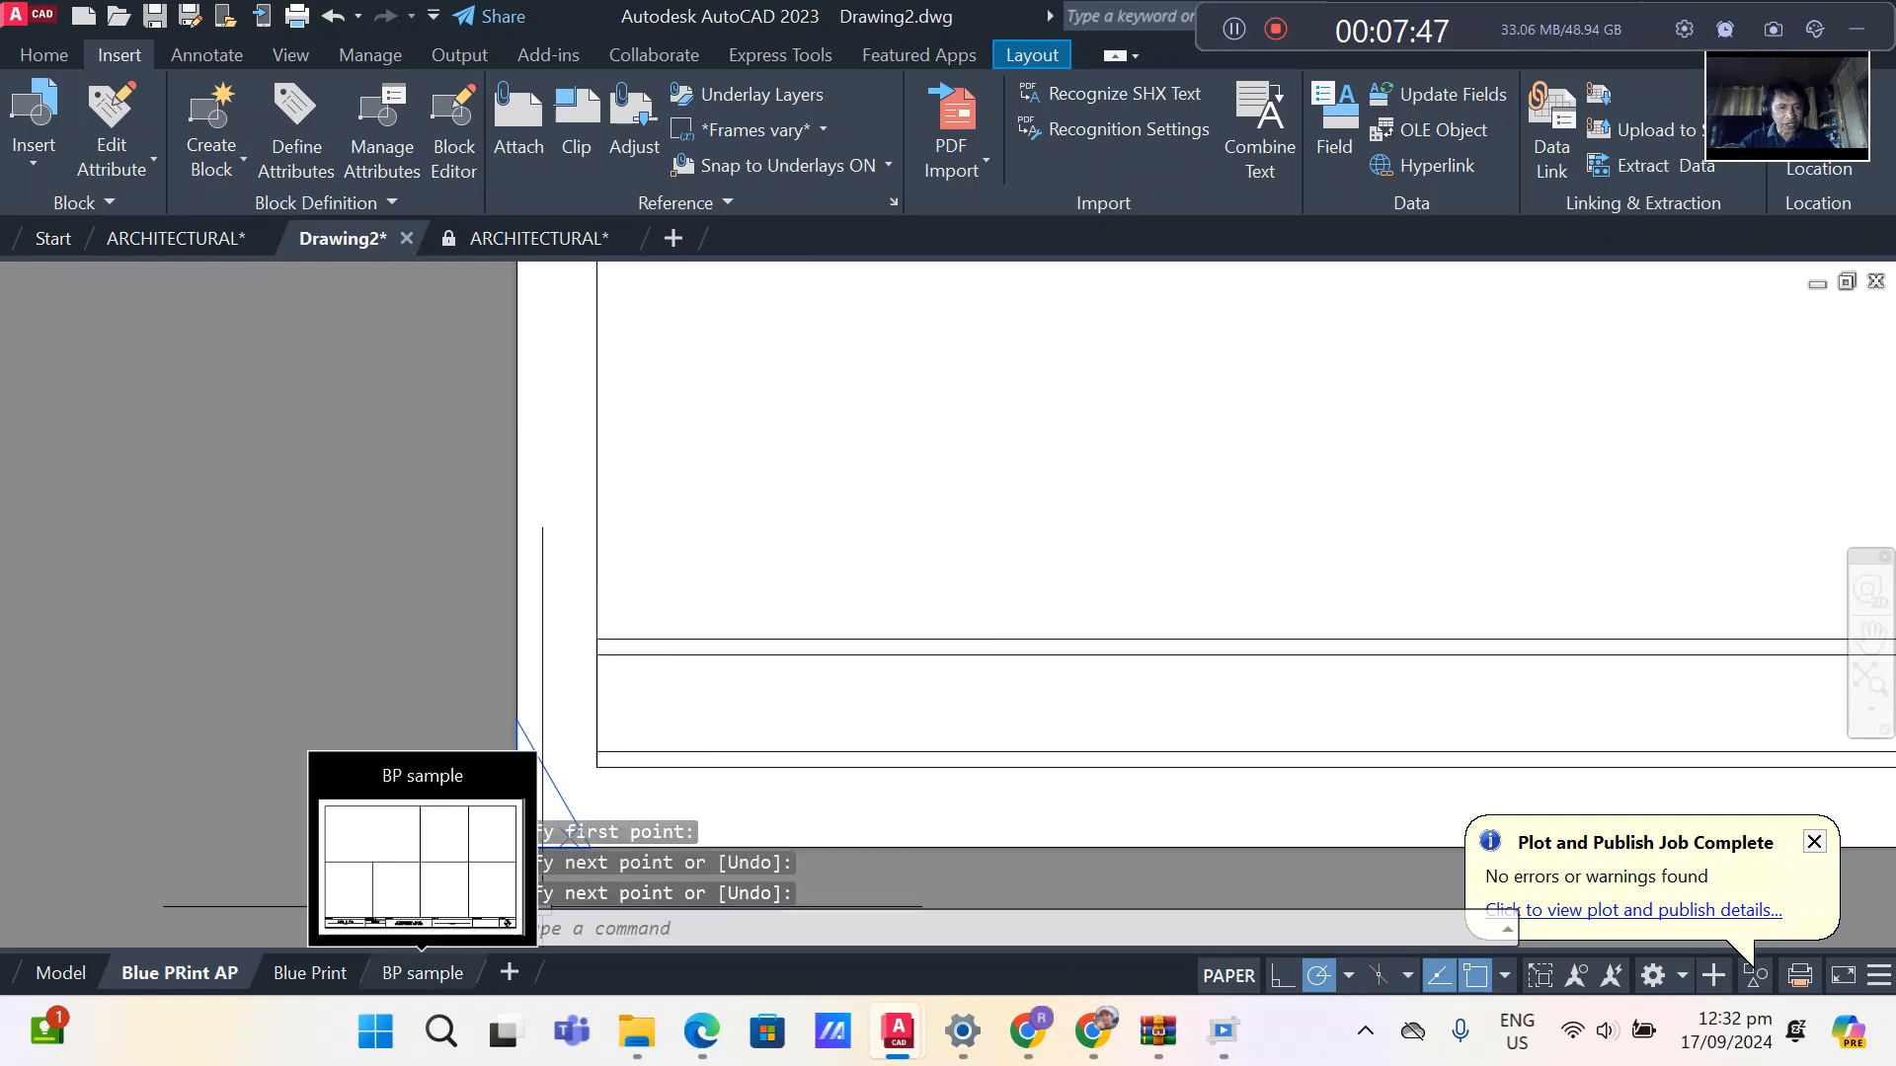
pyautogui.click(309, 973)
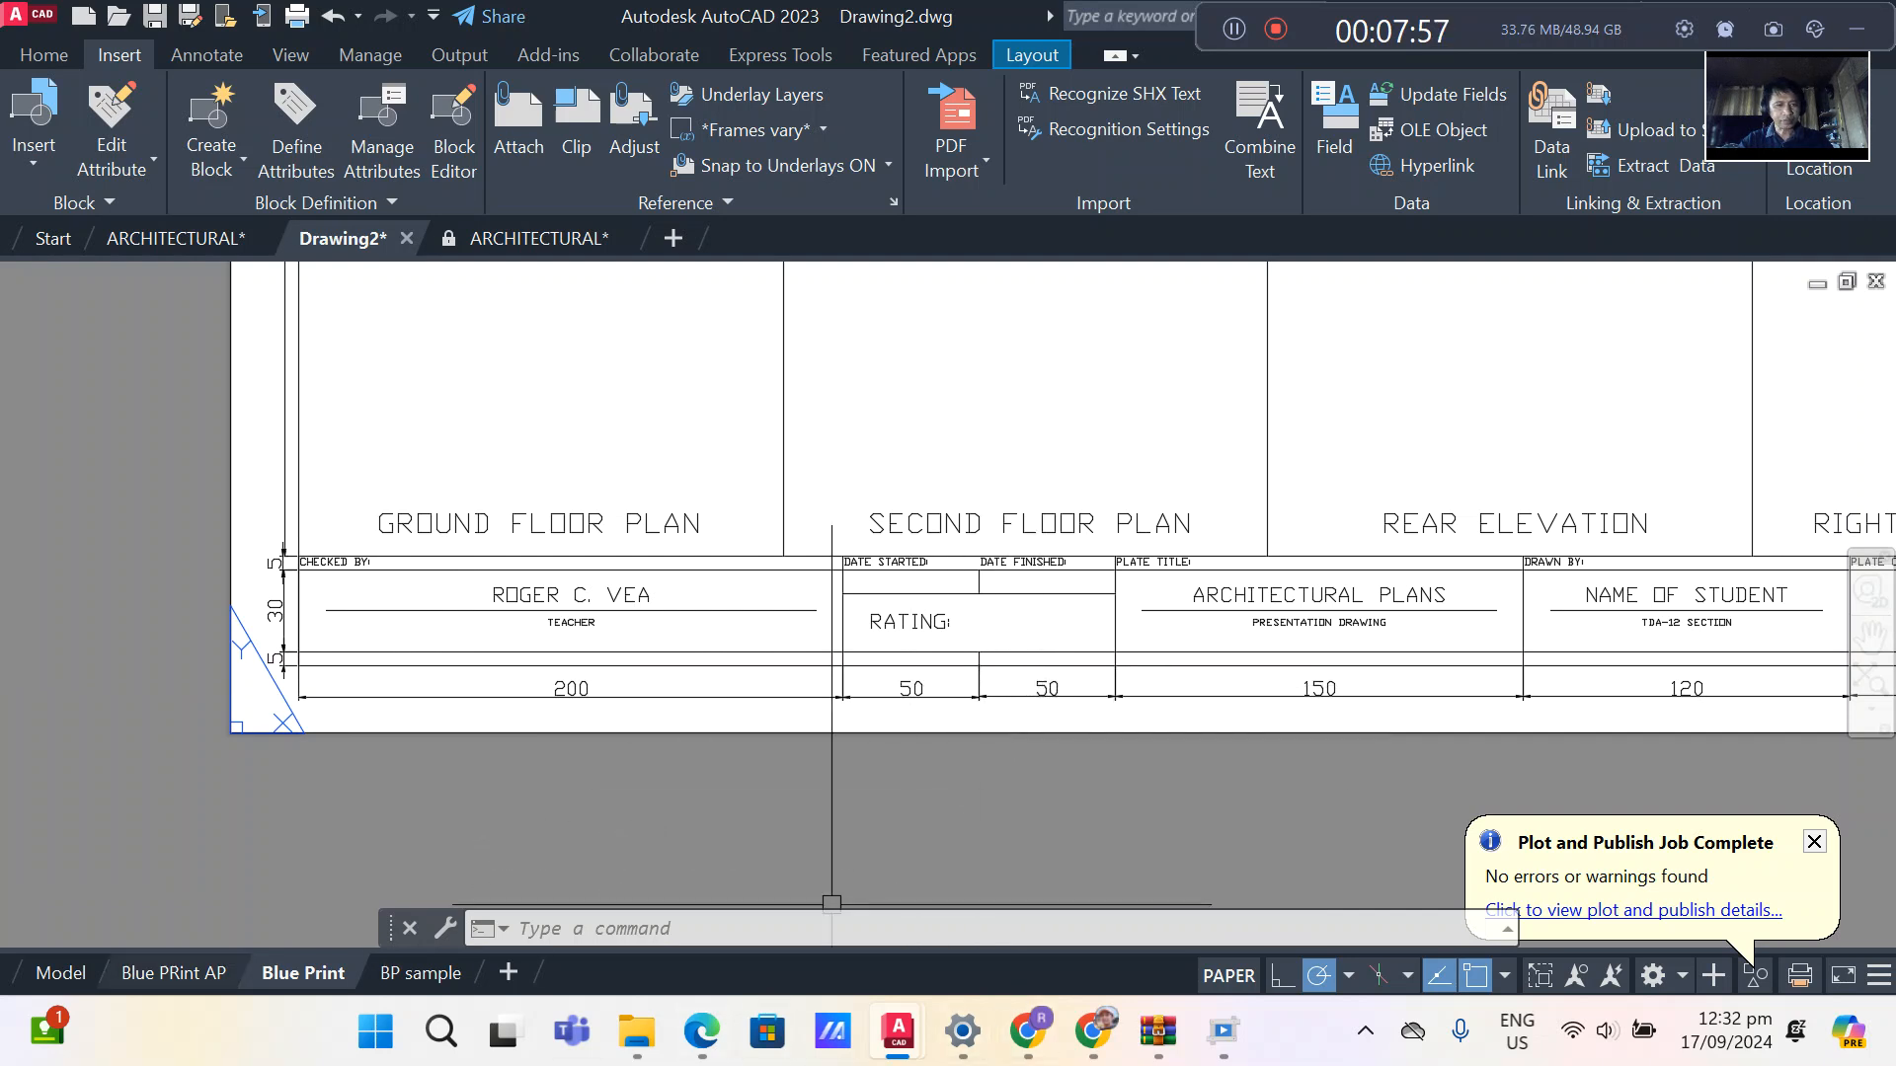
pyautogui.click(174, 973)
pyautogui.write('o')
pyautogui.press('Return')
pyautogui.write('2')
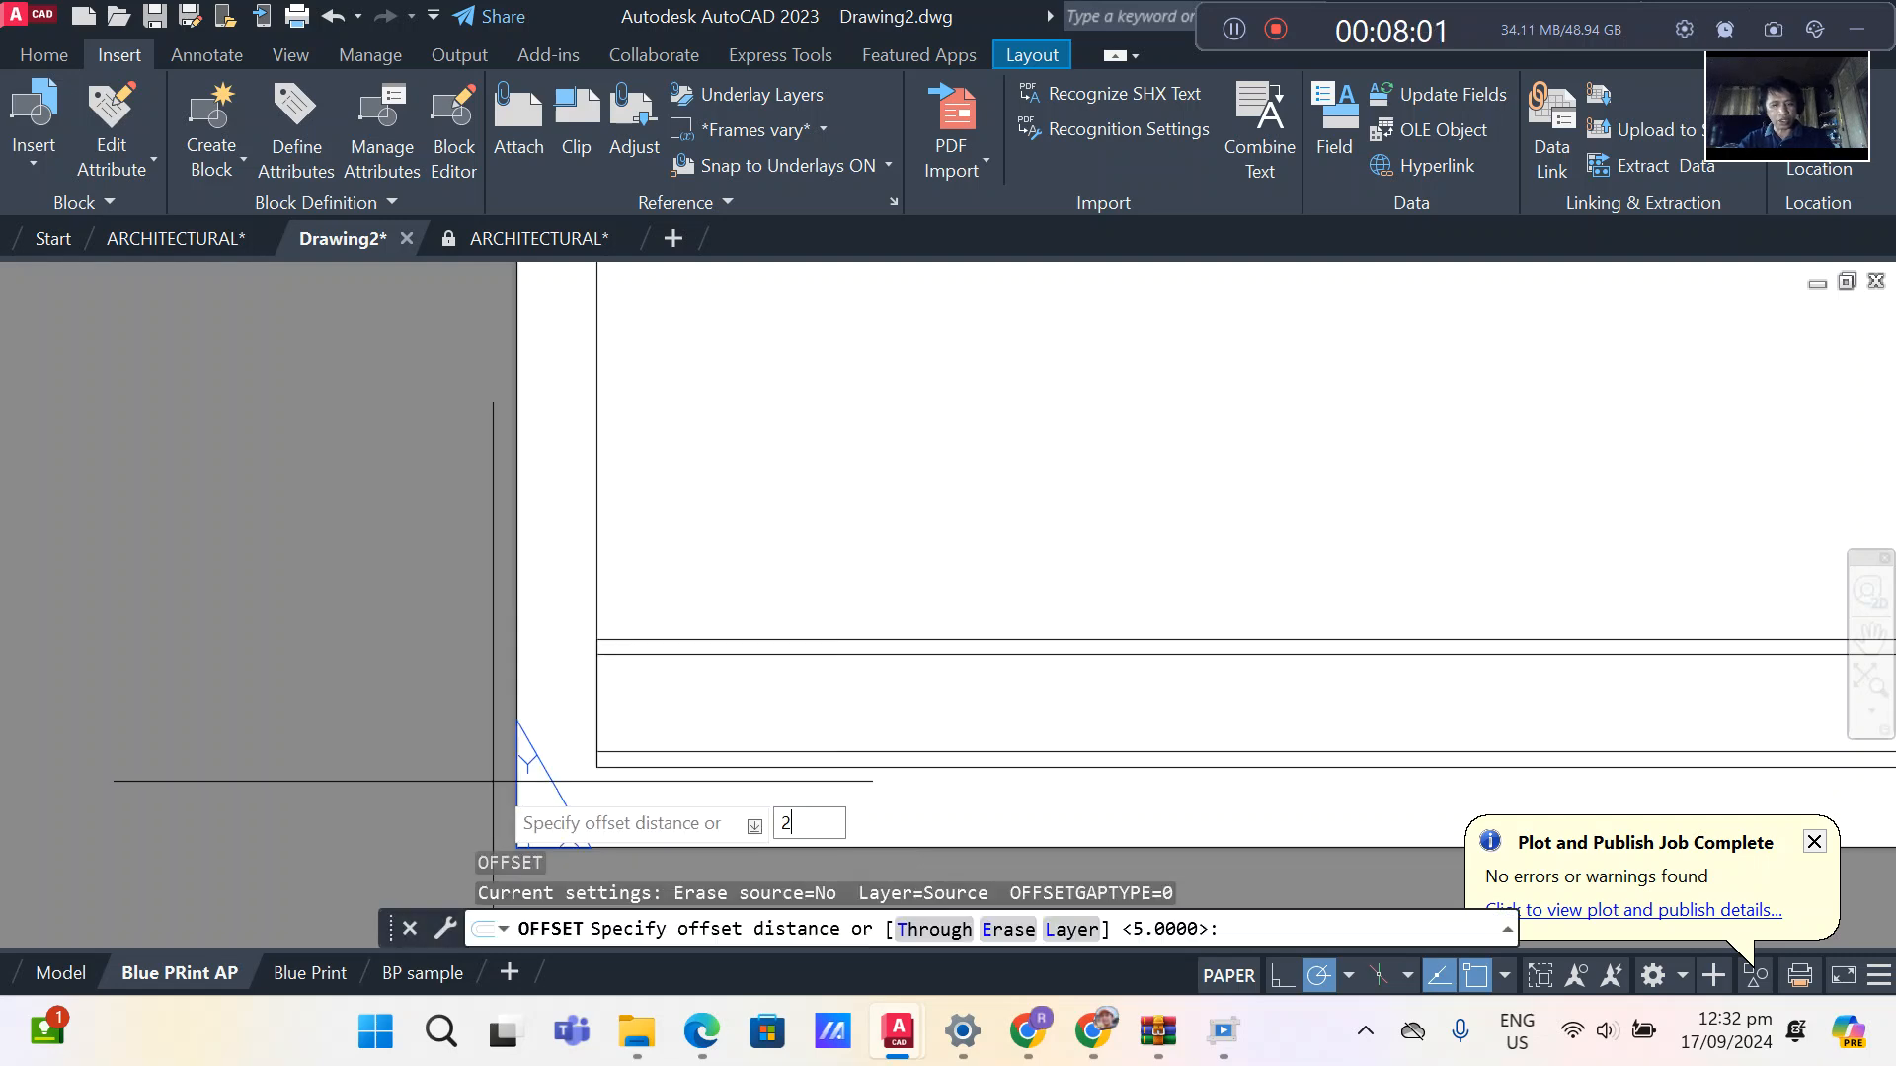
pyautogui.write('00')
pyautogui.press('Return')
pyautogui.click(597, 693)
pyautogui.click(943, 702)
# Offset the 200 mm column's divider 50 mm to the right, and the resulting divider another 50 mm to the right.
pyautogui.click(1240, 701)
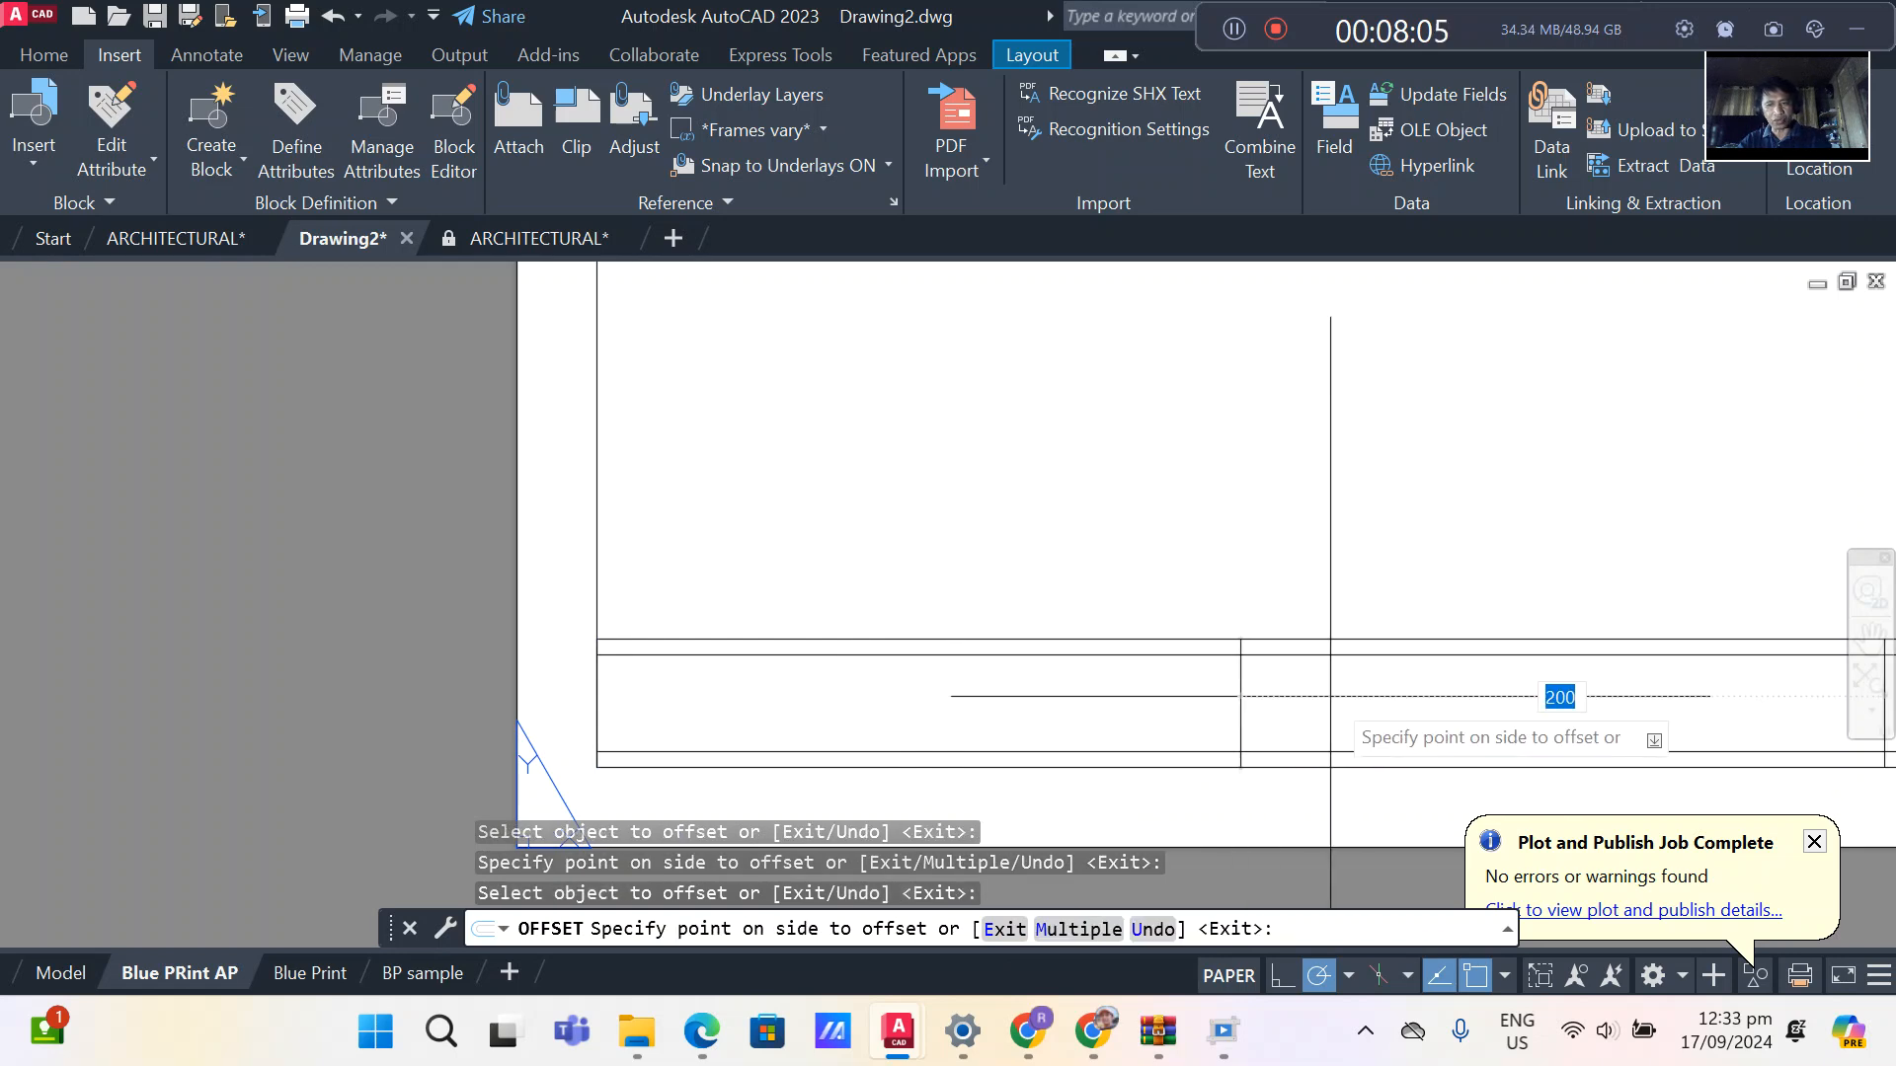
pyautogui.write('50')
pyautogui.press('Return')
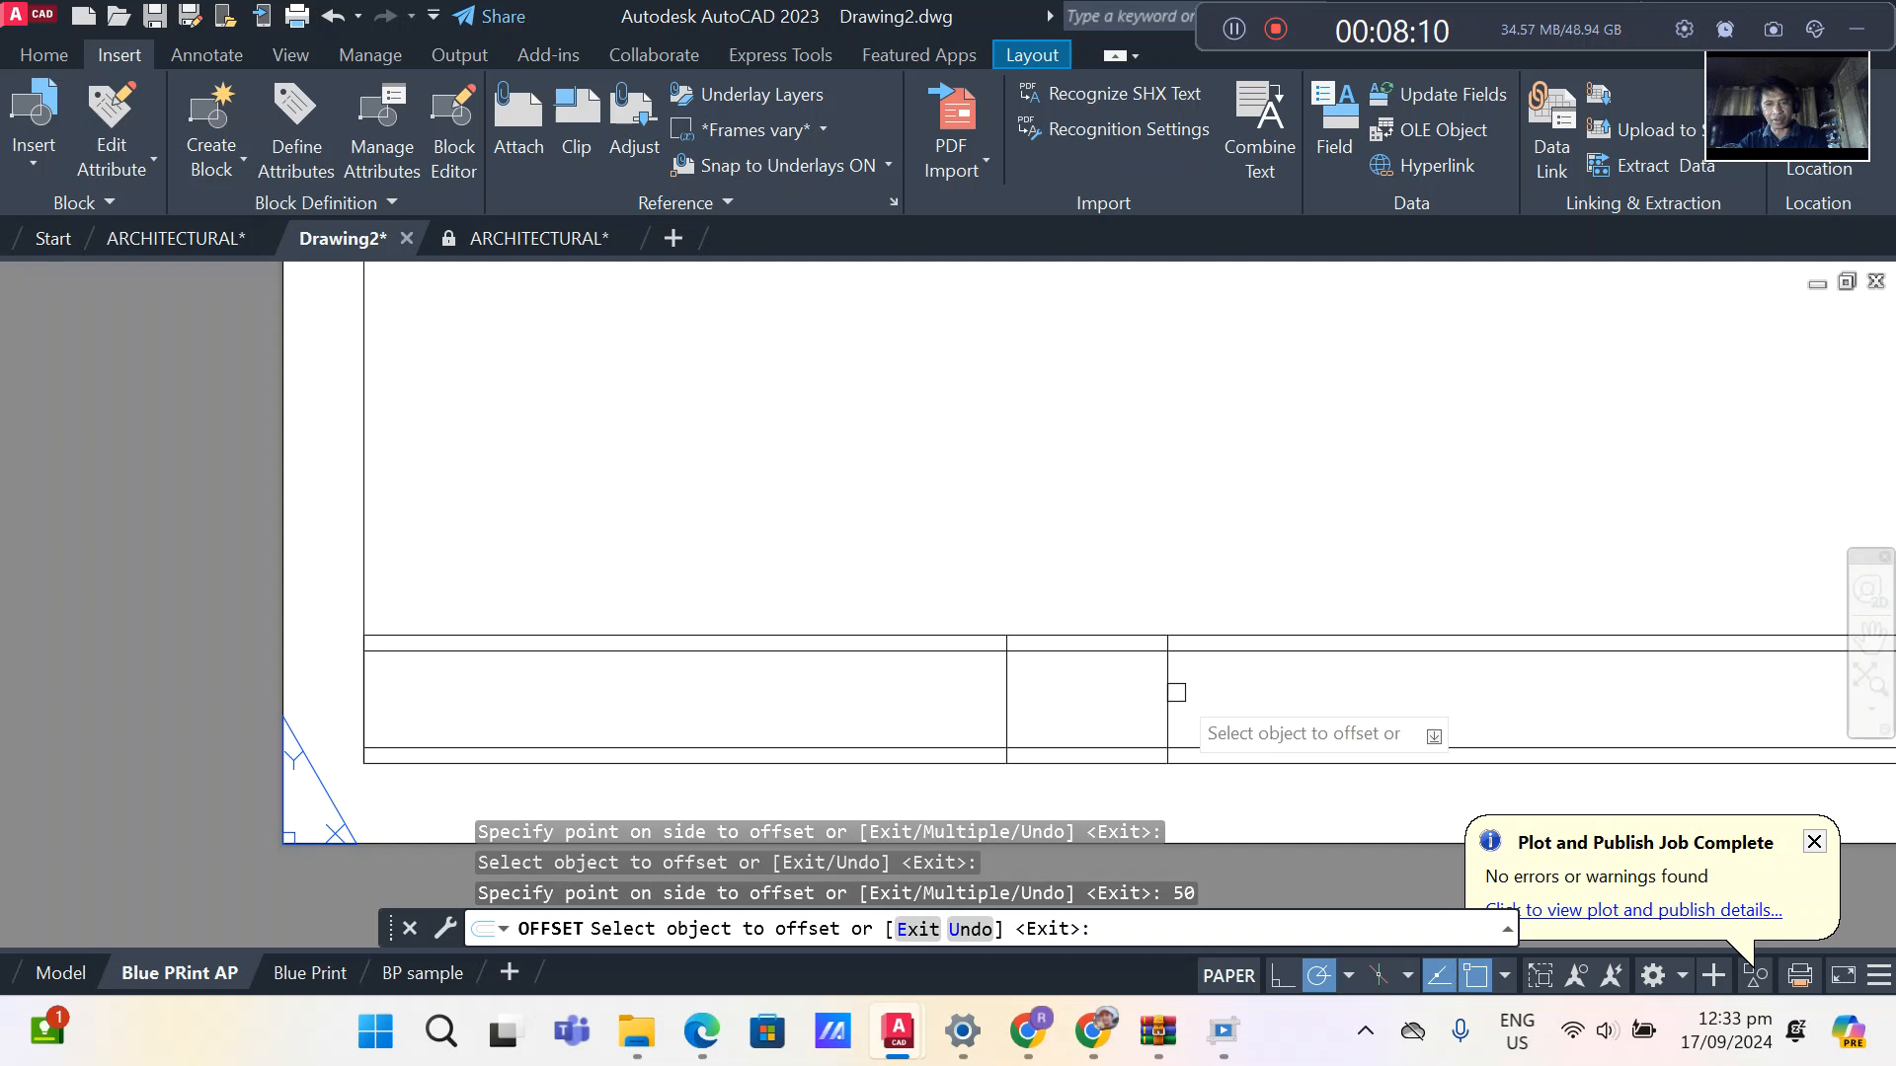
pyautogui.click(1172, 692)
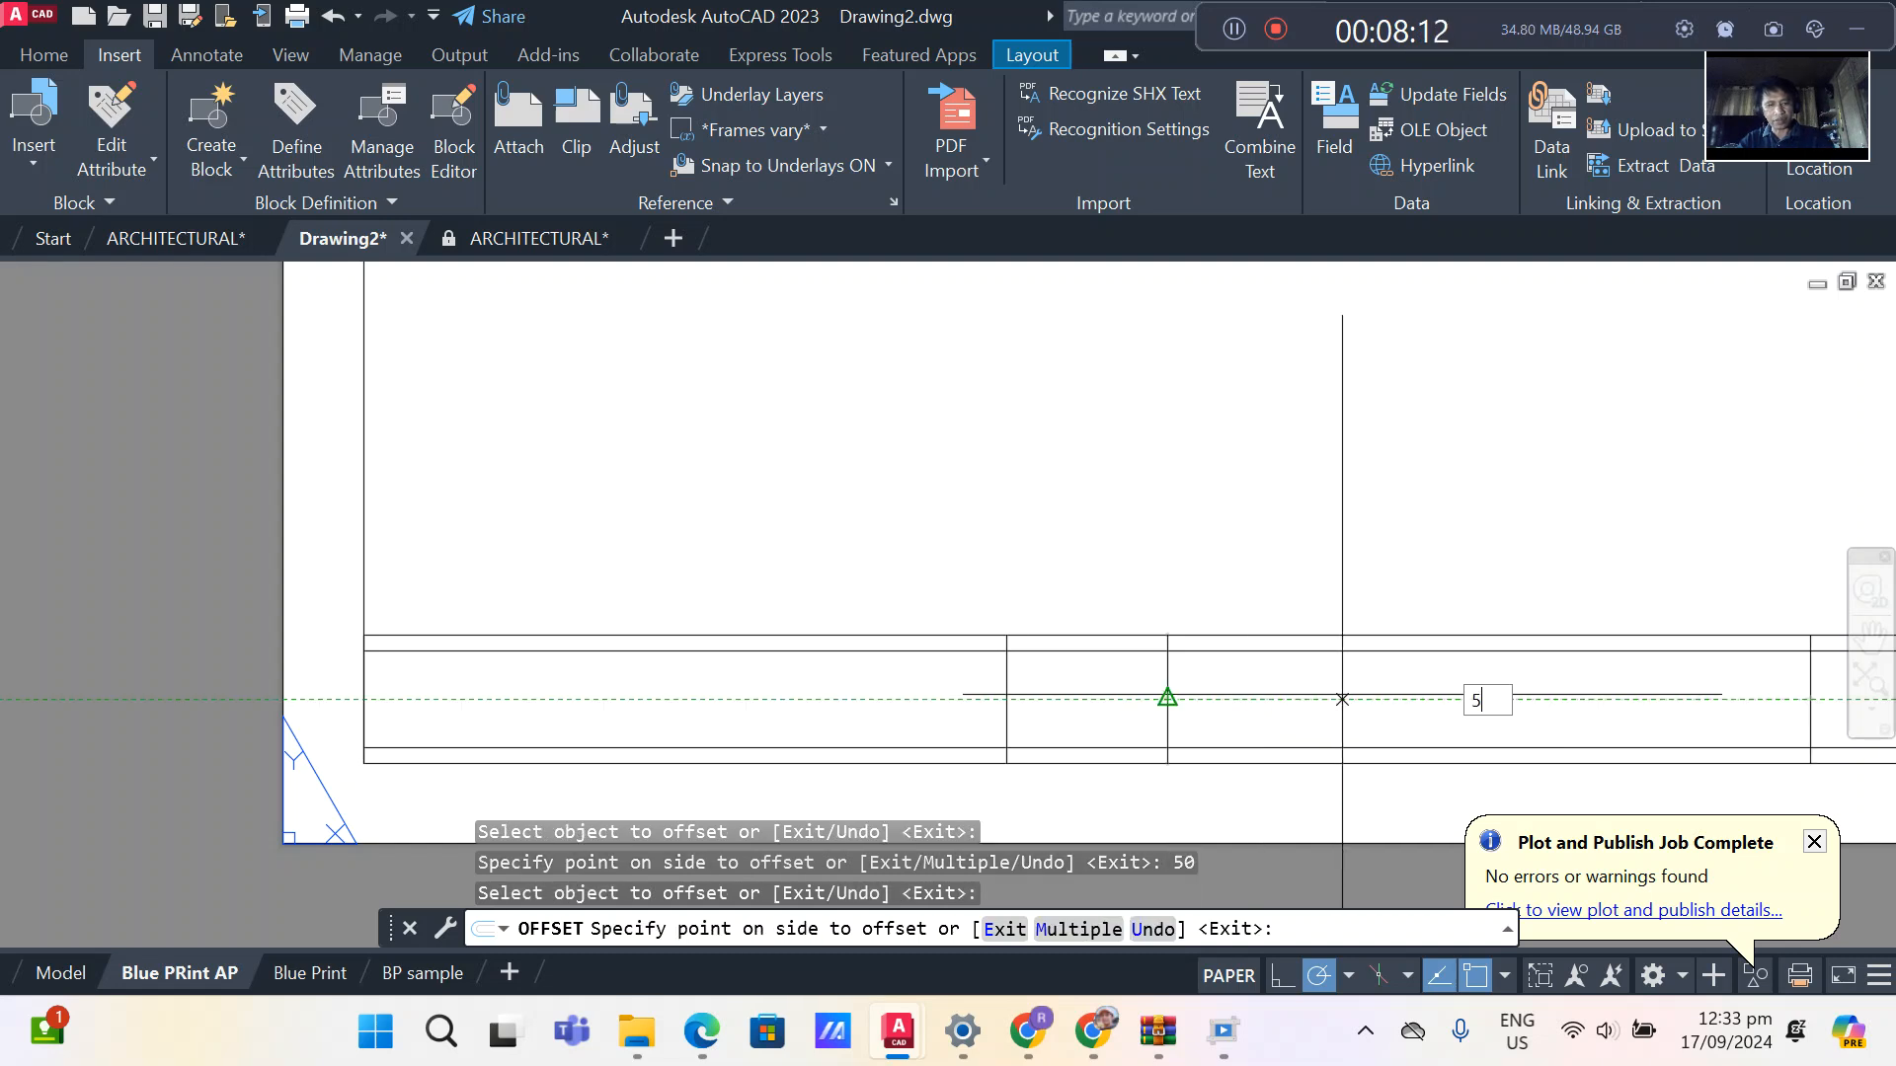
pyautogui.press('Return')
pyautogui.scroll(-1, 1209, 682)
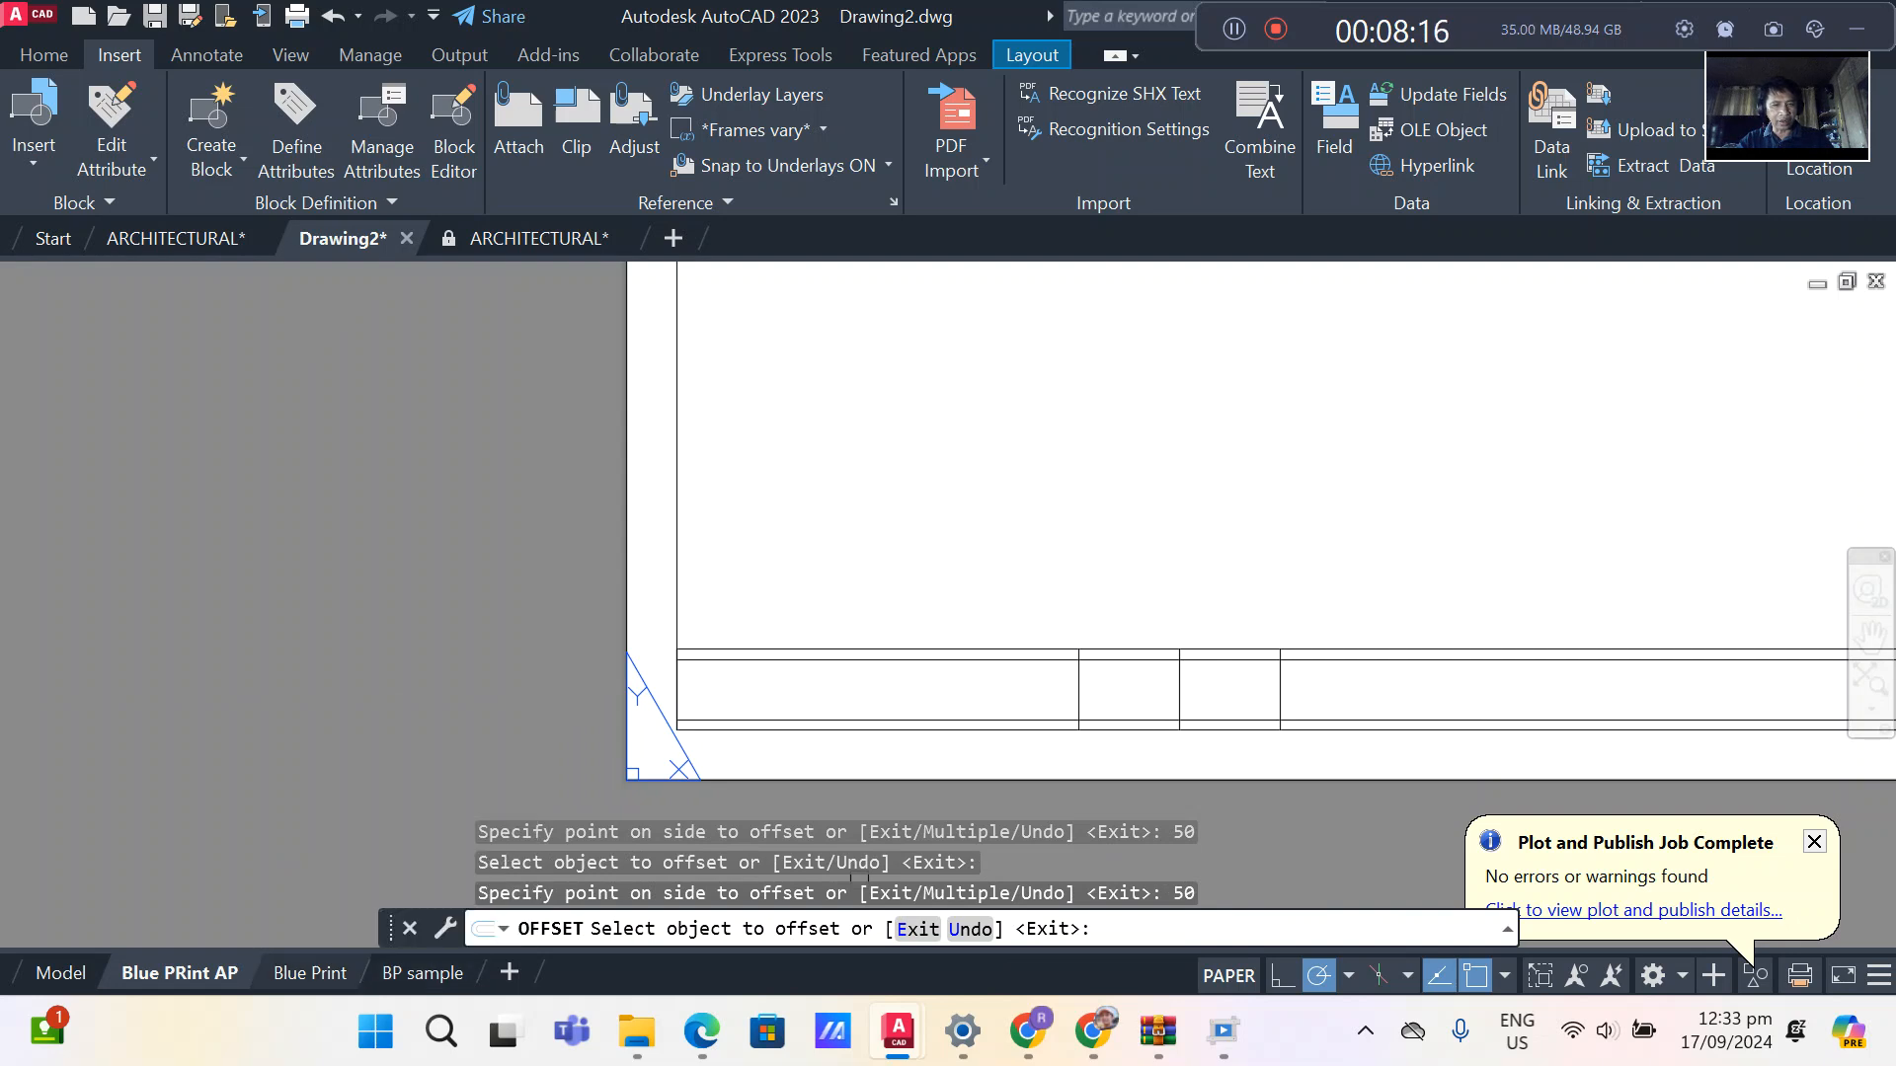
# Check the remaining title block column widths on the Blue Print layout and return to the Blue PRint AP layout.
pyautogui.moveTo(422, 972)
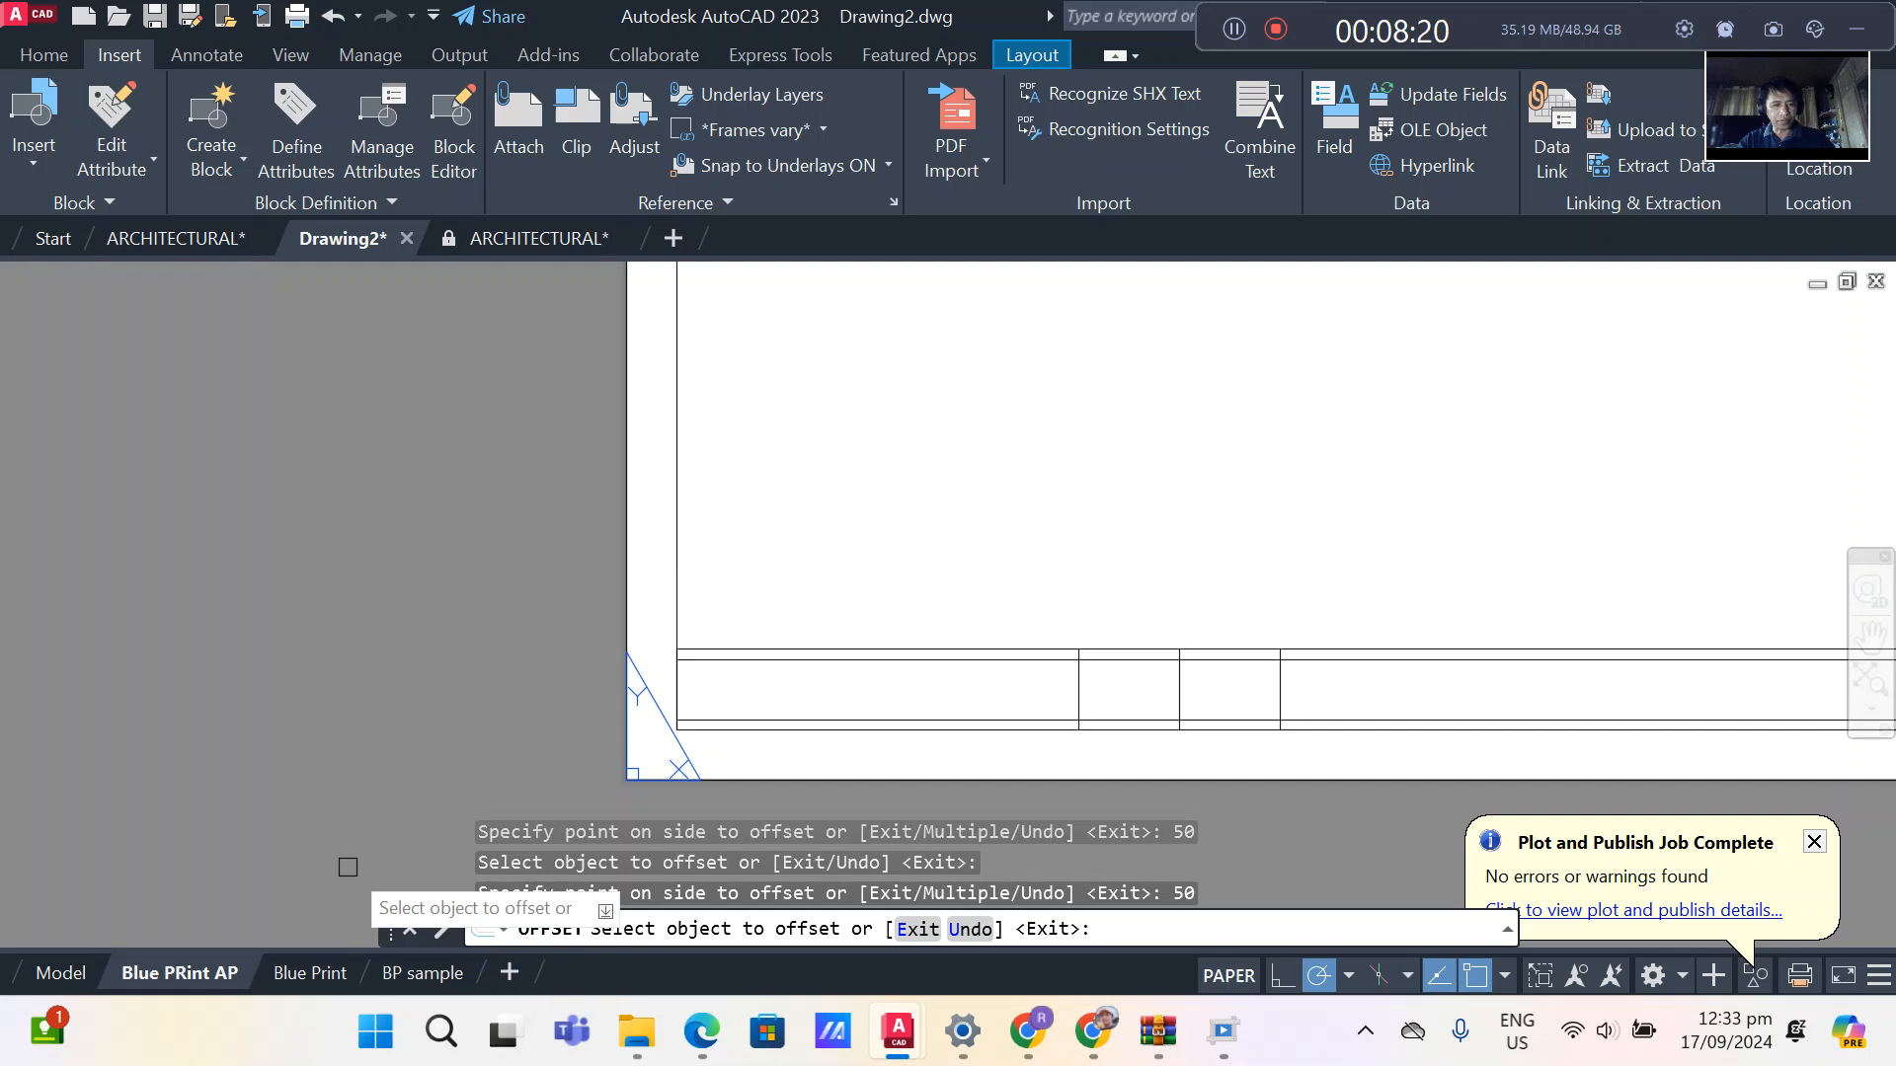
pyautogui.press('Escape')
pyautogui.click(309, 973)
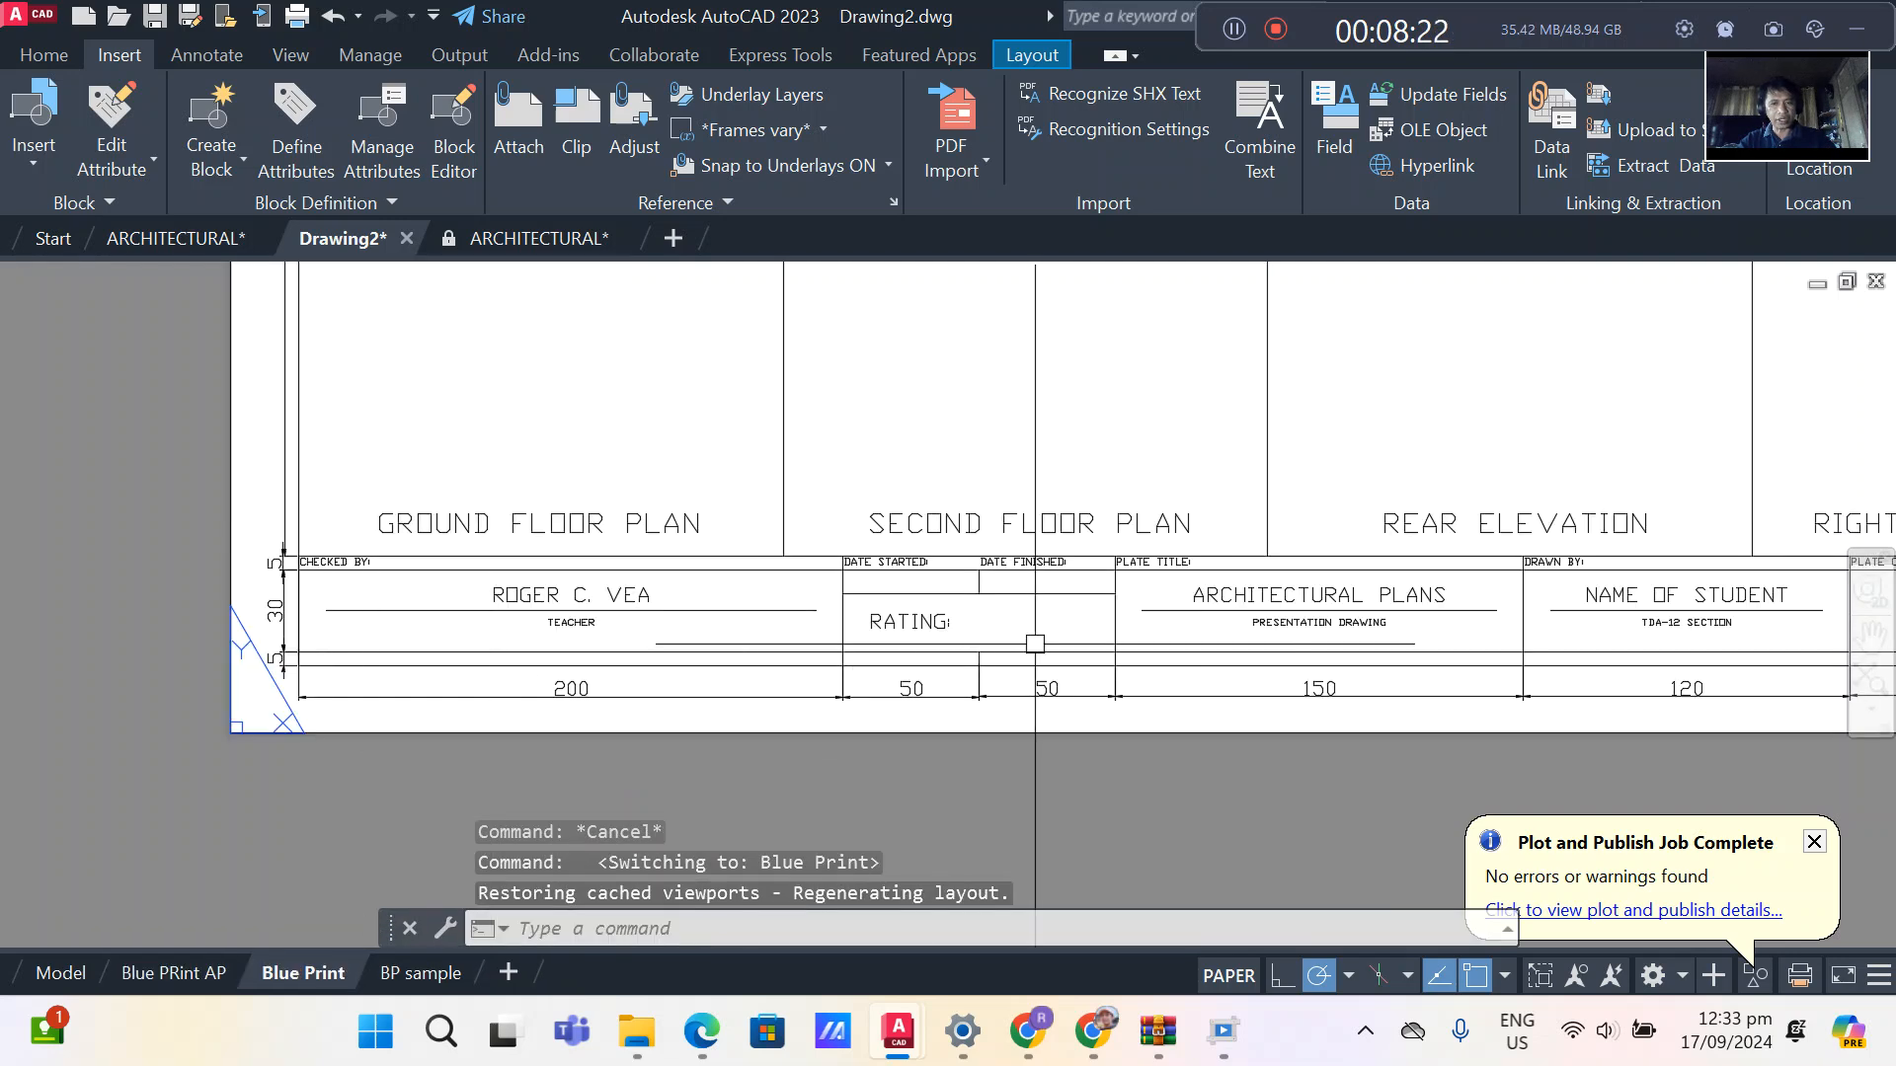
pyautogui.scroll(2, 904, 780)
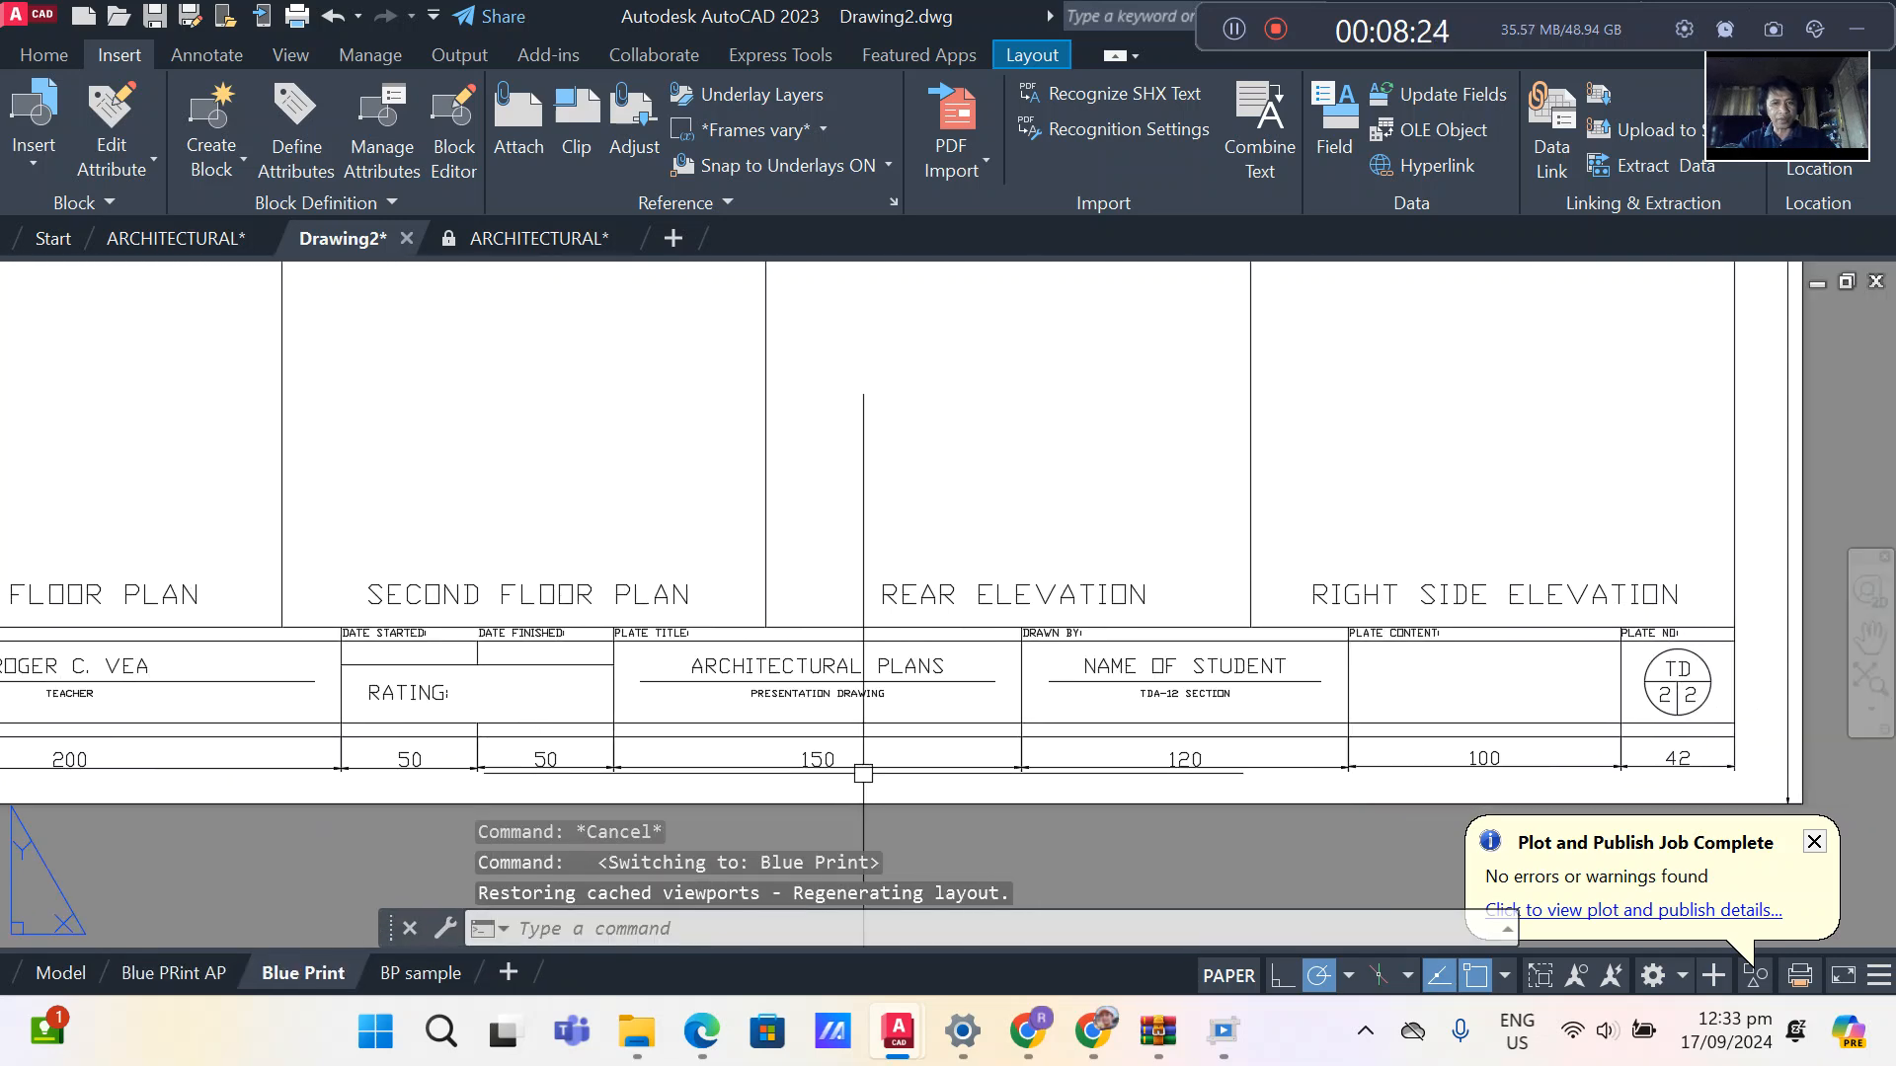
pyautogui.scroll(-2, 711, 753)
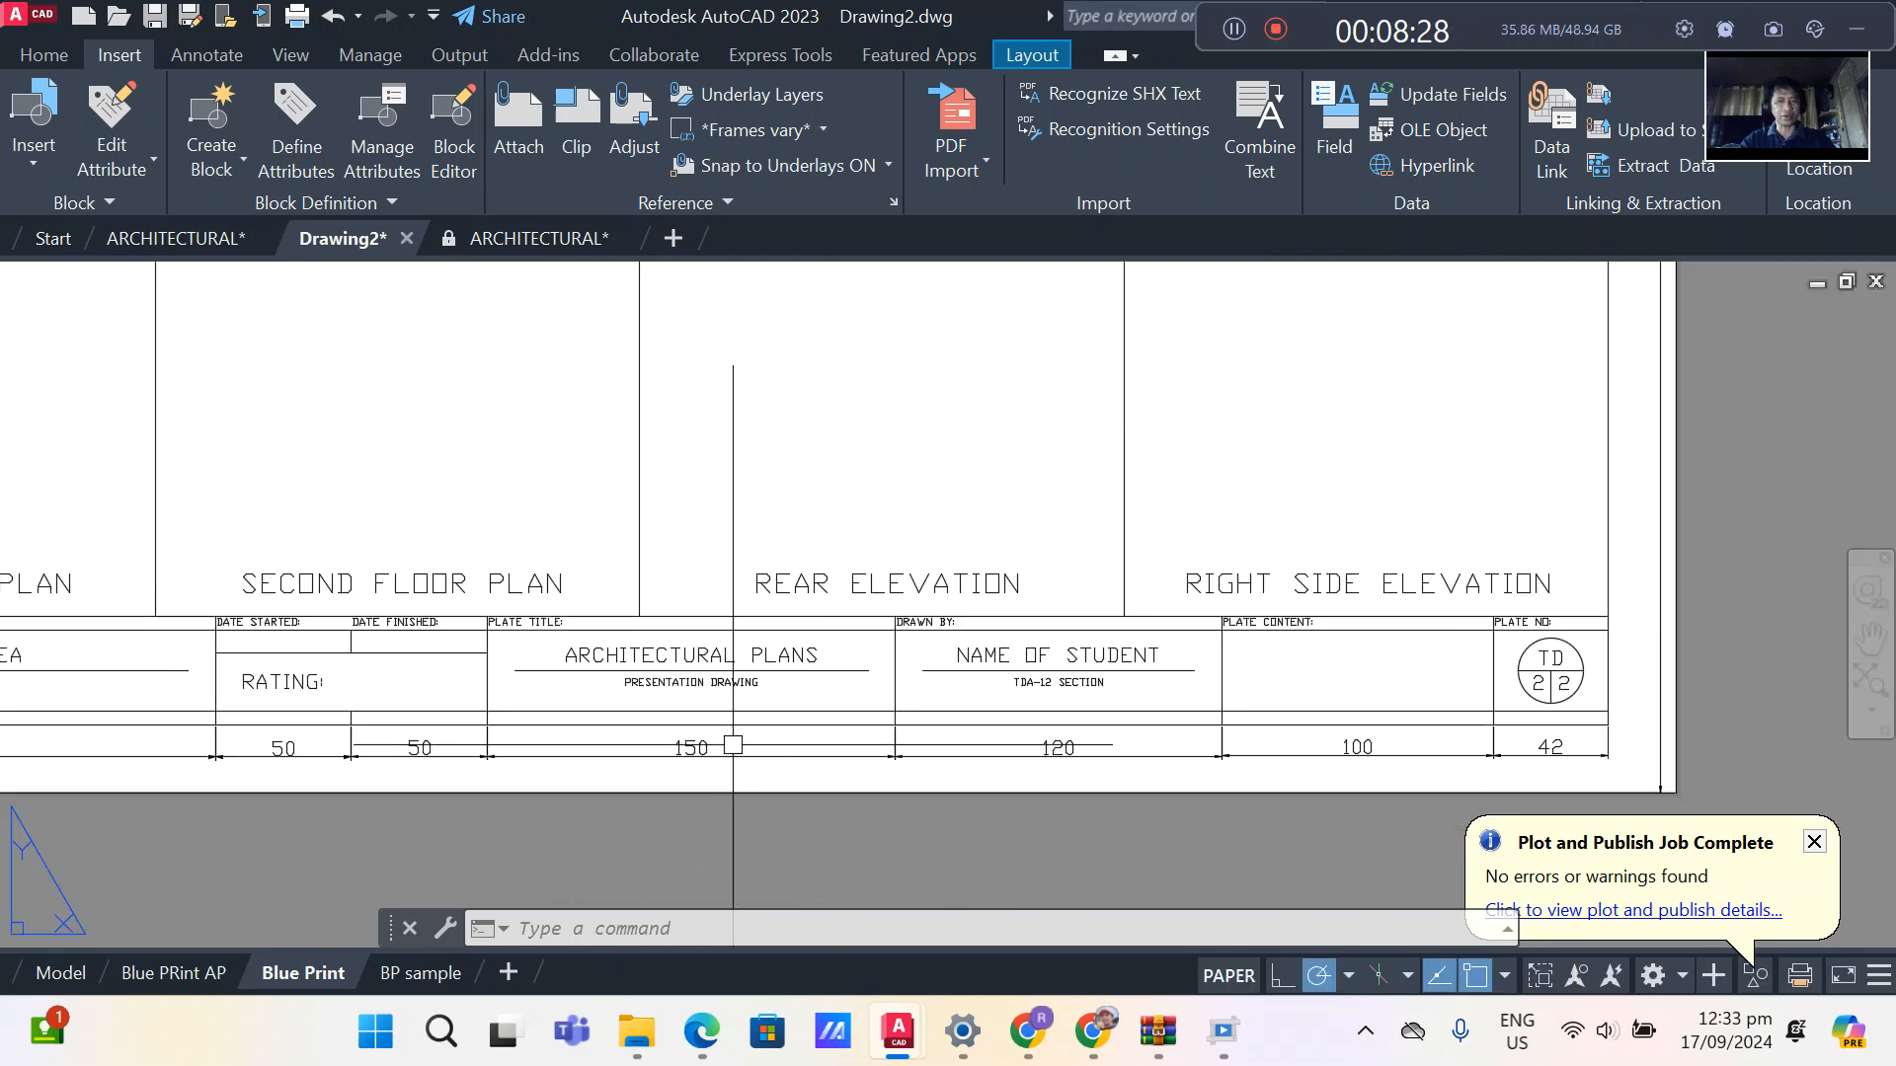
pyautogui.moveTo(735, 745); pyautogui.dragTo(674, 781, button='middle')
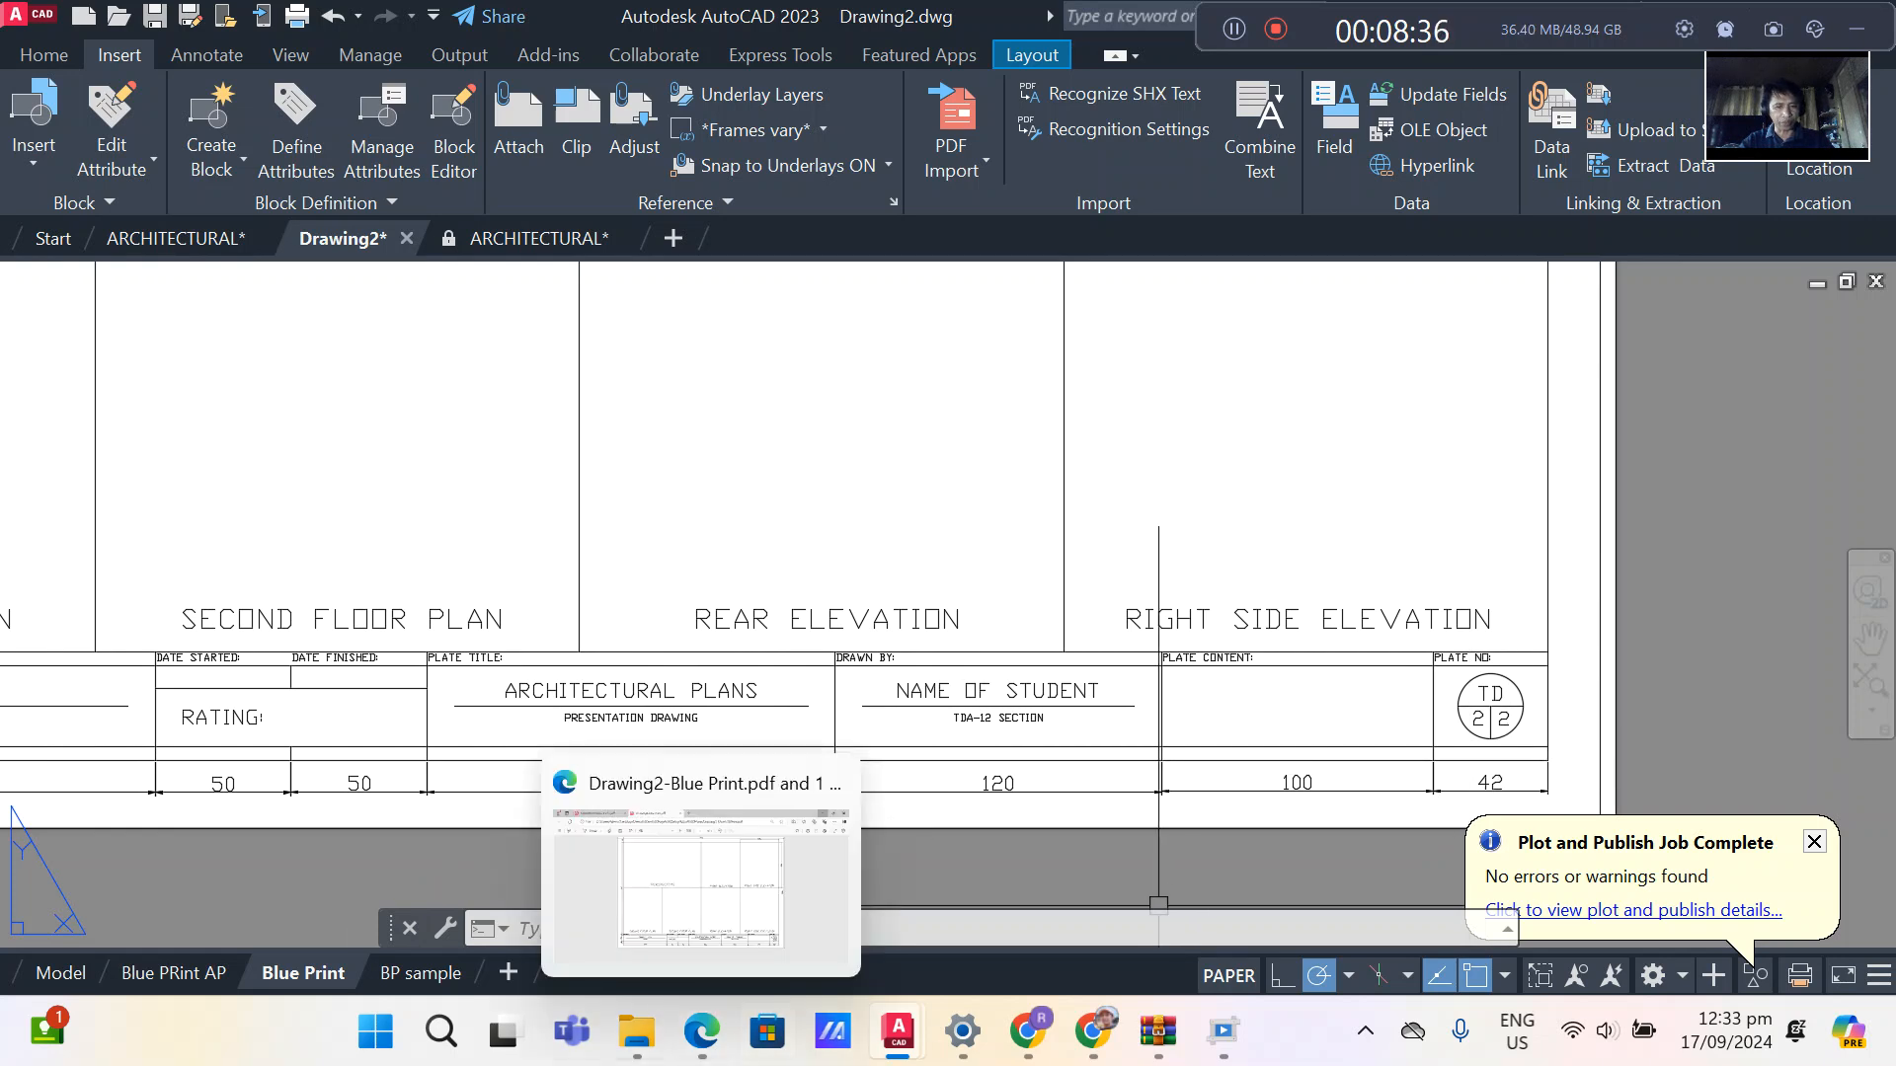
pyautogui.click(174, 973)
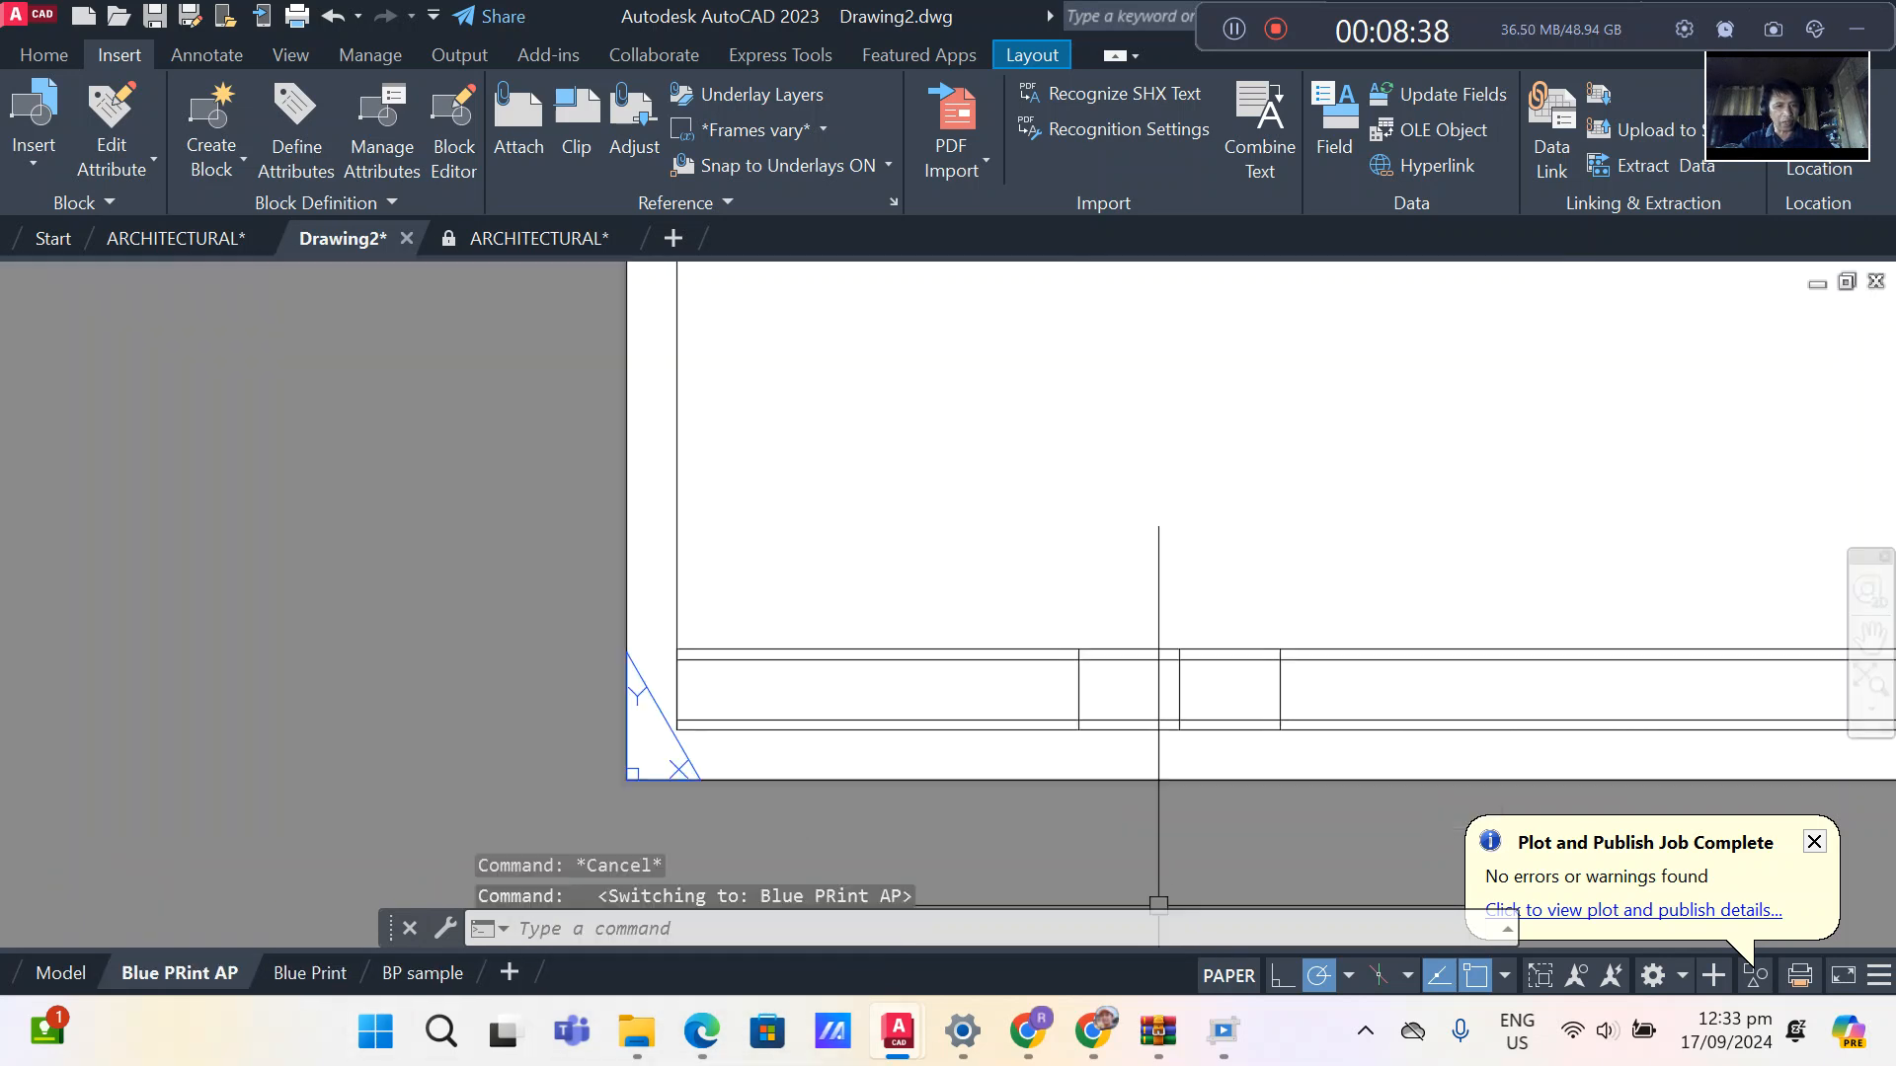
# Offset the rightmost divider of the two 50 mm columns 150 mm to the right.
pyautogui.moveTo(888, 732); pyautogui.dragTo(472, 726, button='middle')
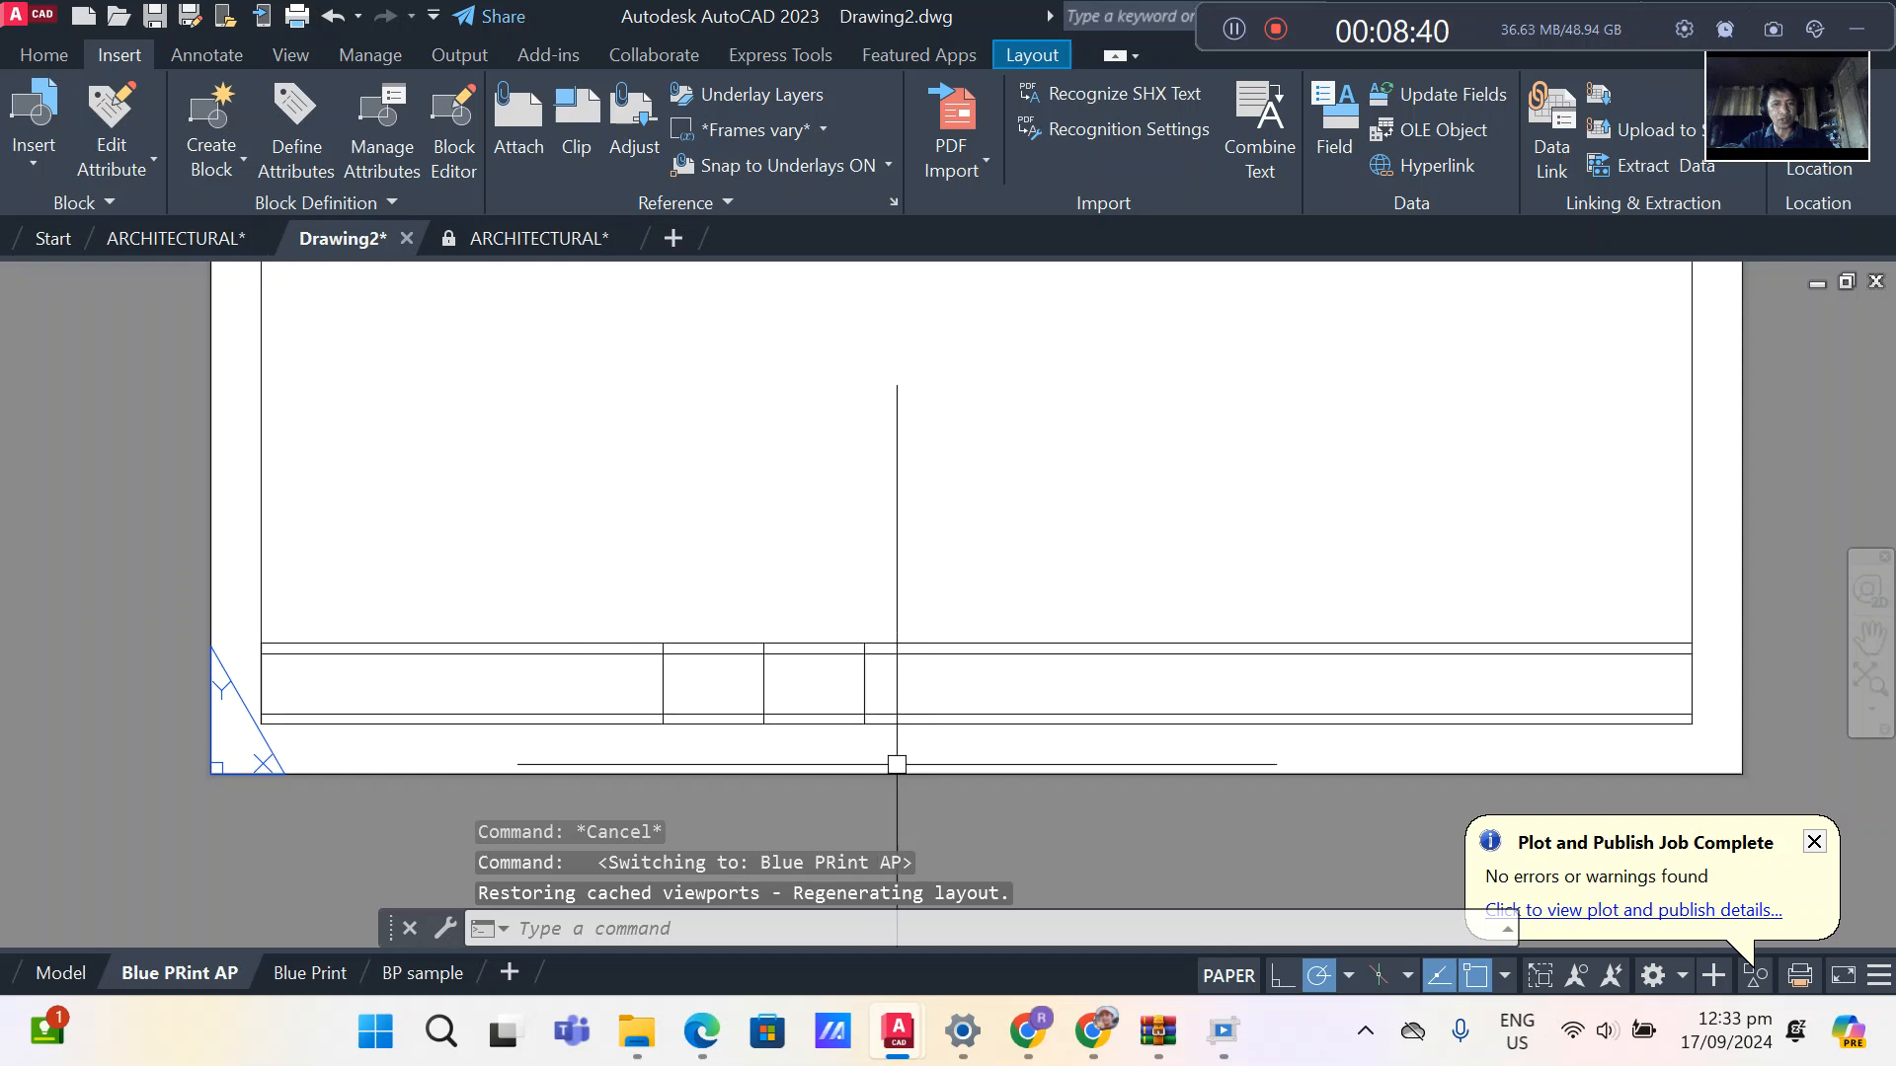
pyautogui.press('Return')
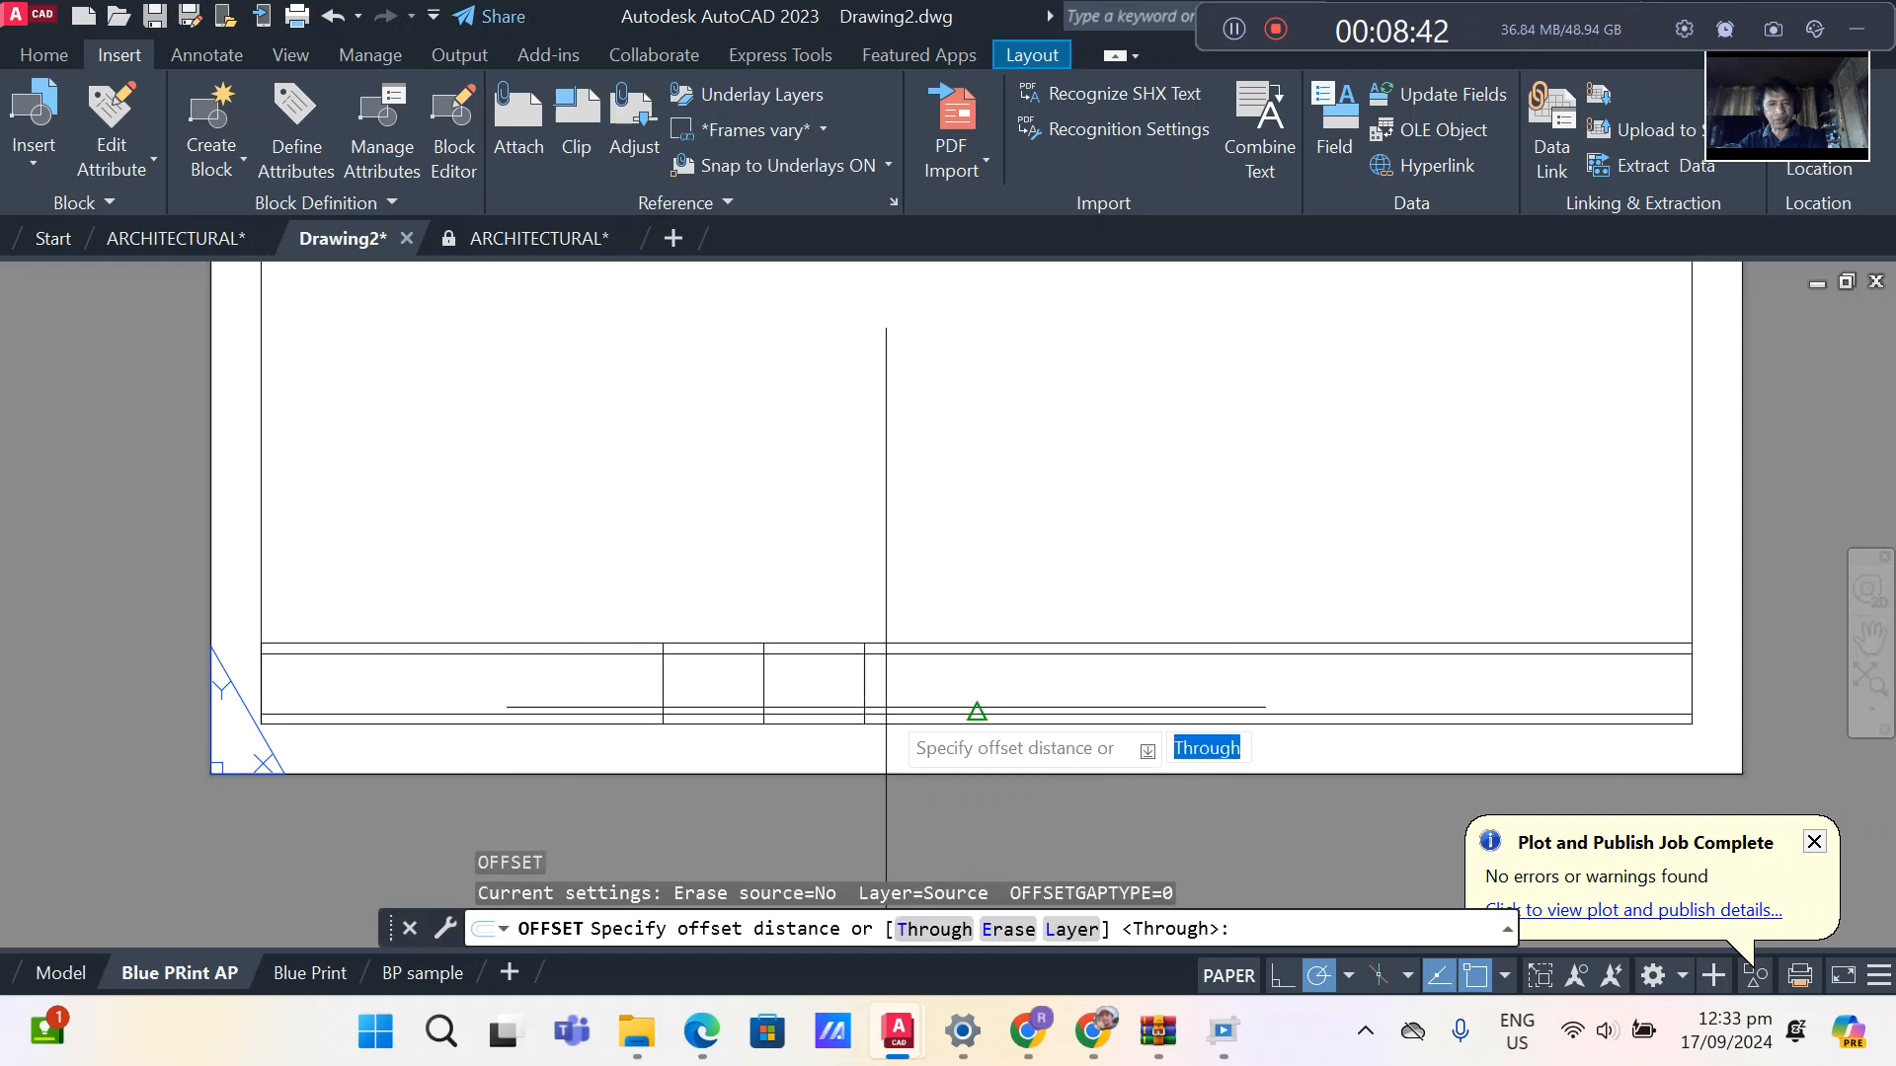
pyautogui.write('1')
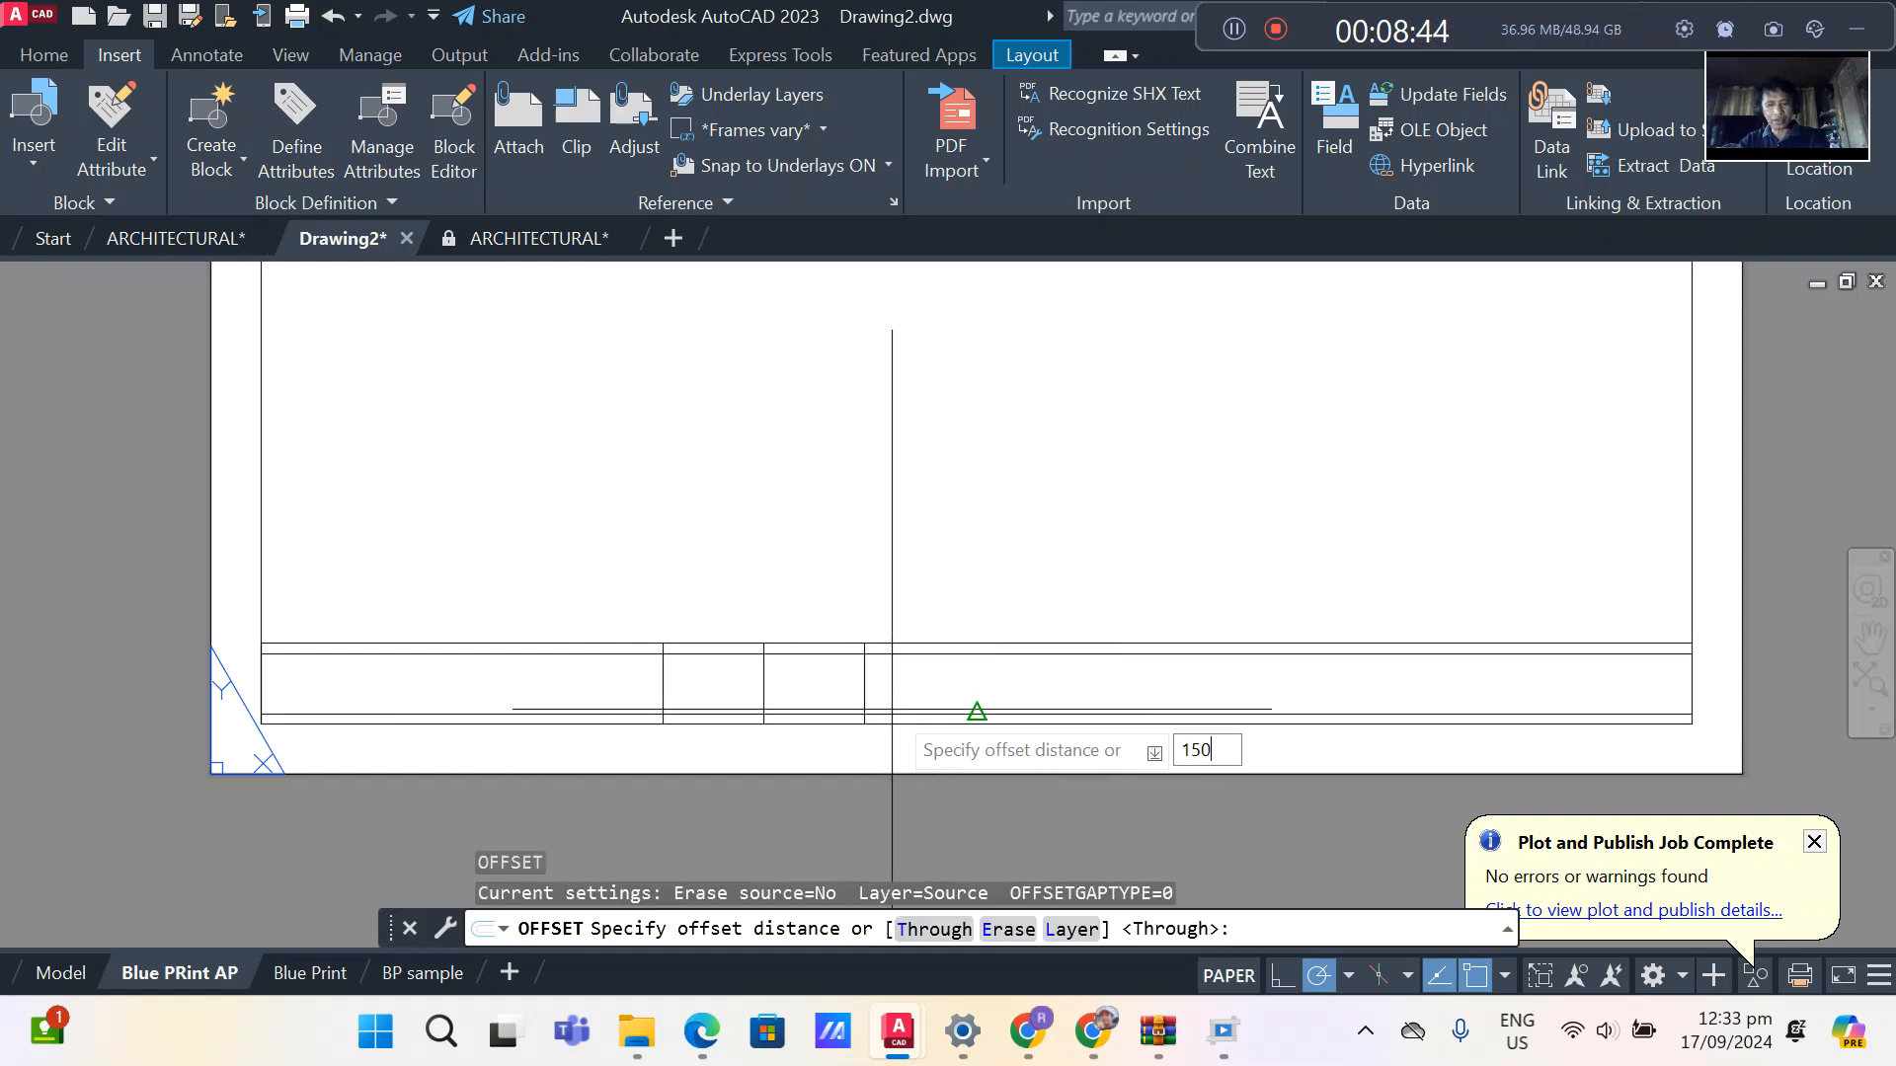
pyautogui.write('50')
pyautogui.press('Return')
pyautogui.click(867, 687)
pyautogui.click(1160, 694)
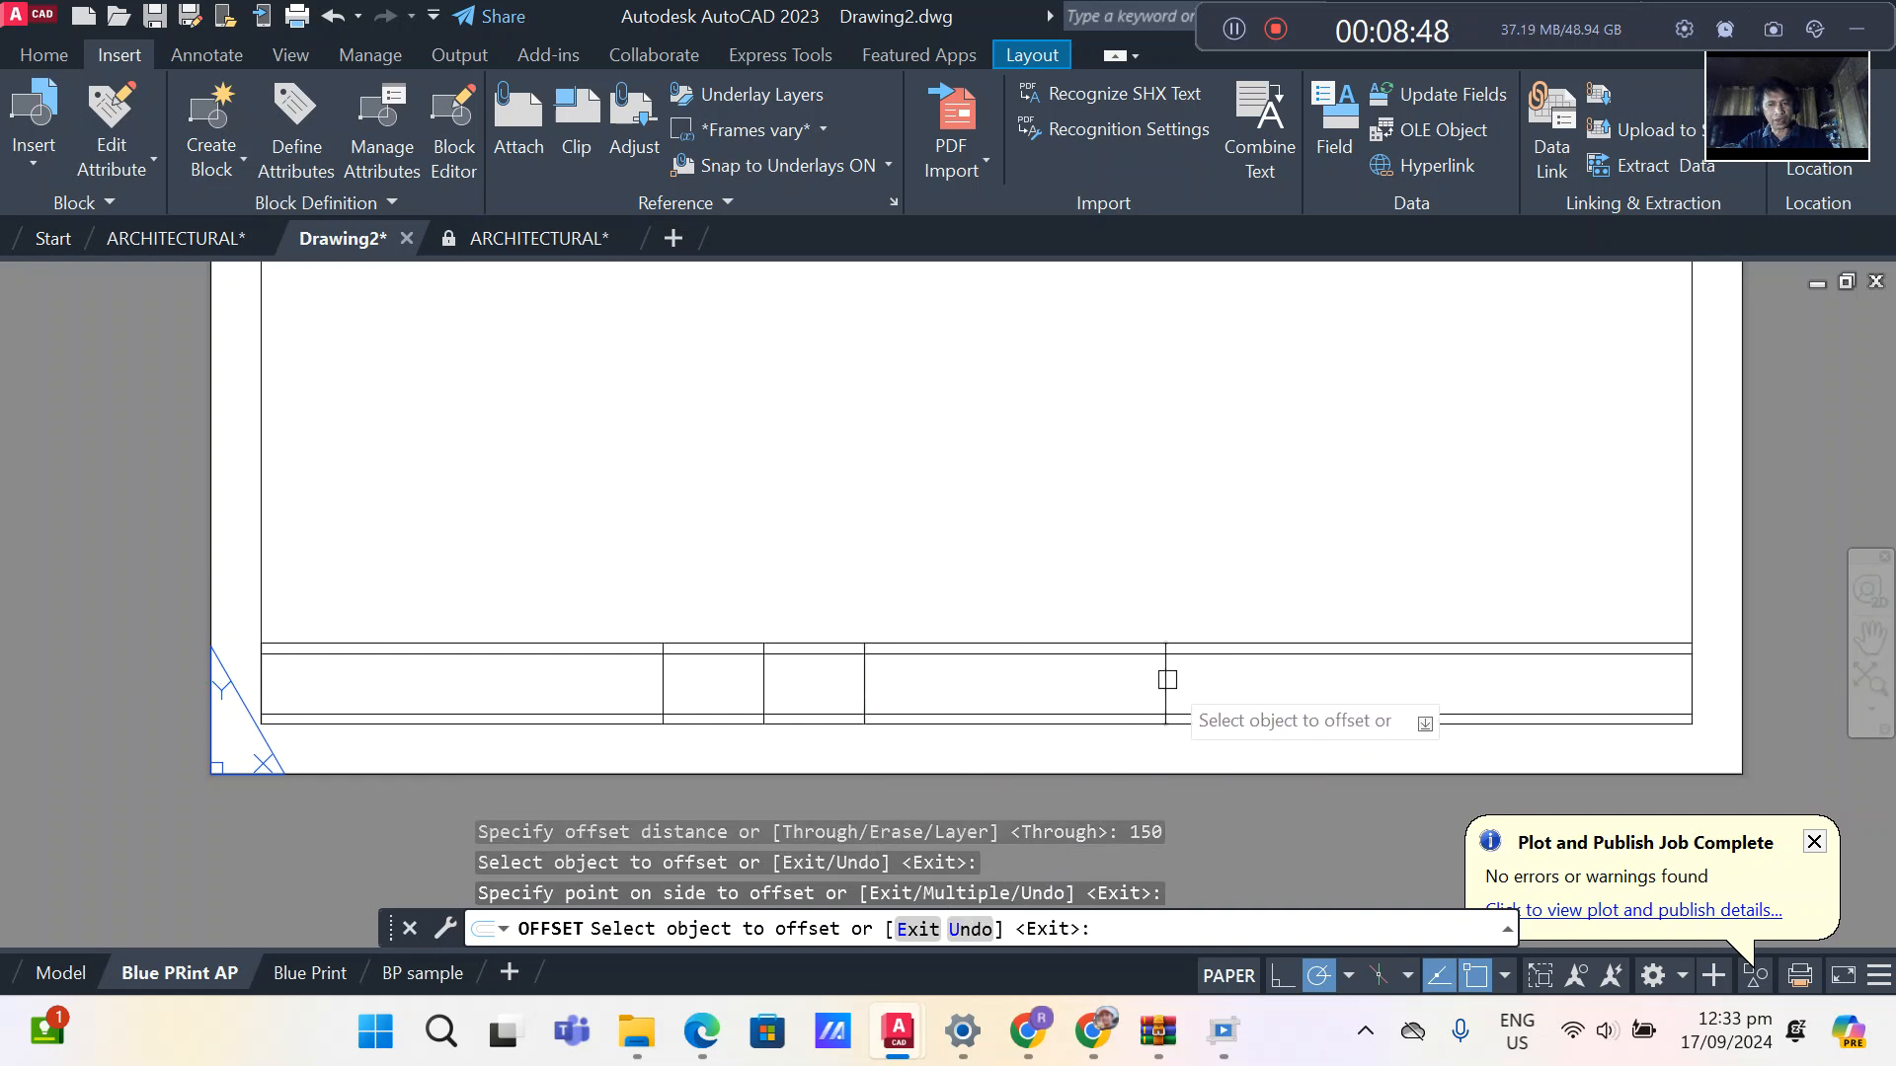
# Try dividers 100 mm and a further 42 mm to the right of the 150 mm column, and undo the 42 mm offset.
pyautogui.click(1167, 679)
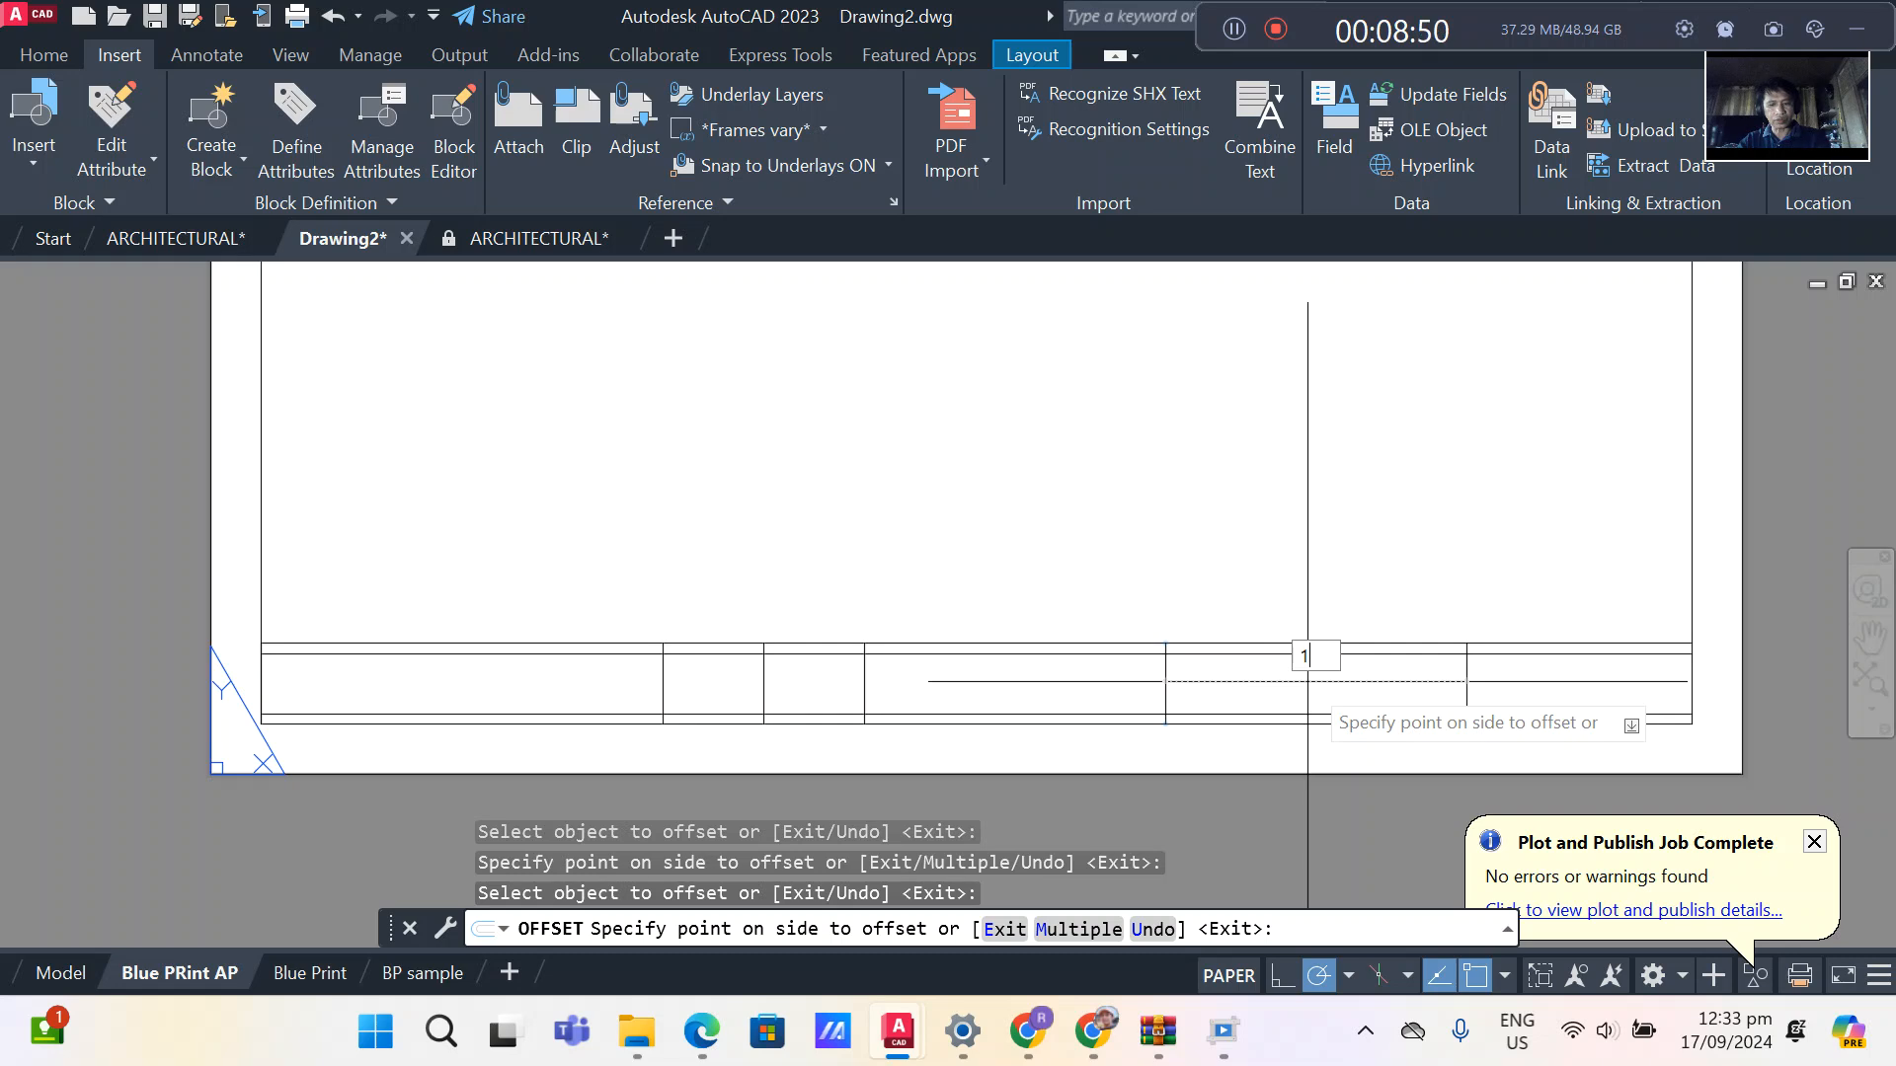
pyautogui.write('100')
pyautogui.press('Return')
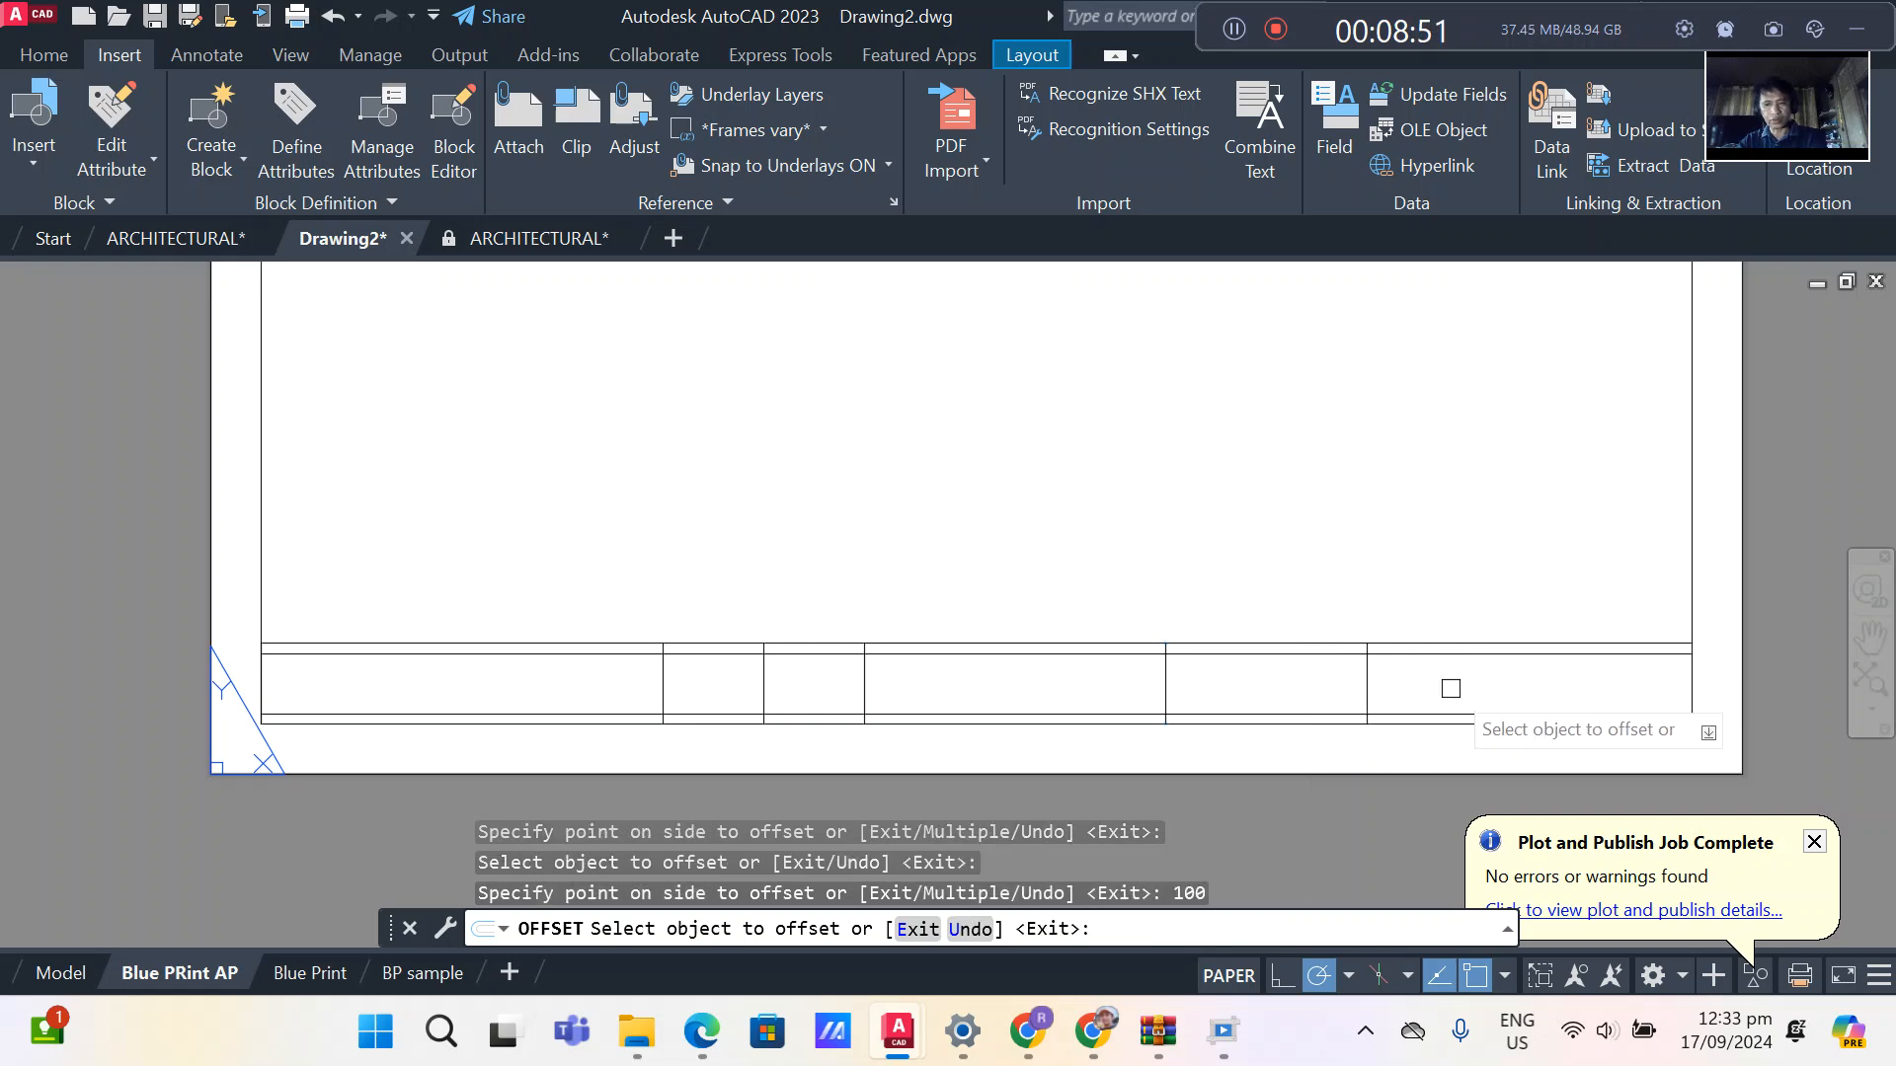
pyautogui.click(1365, 681)
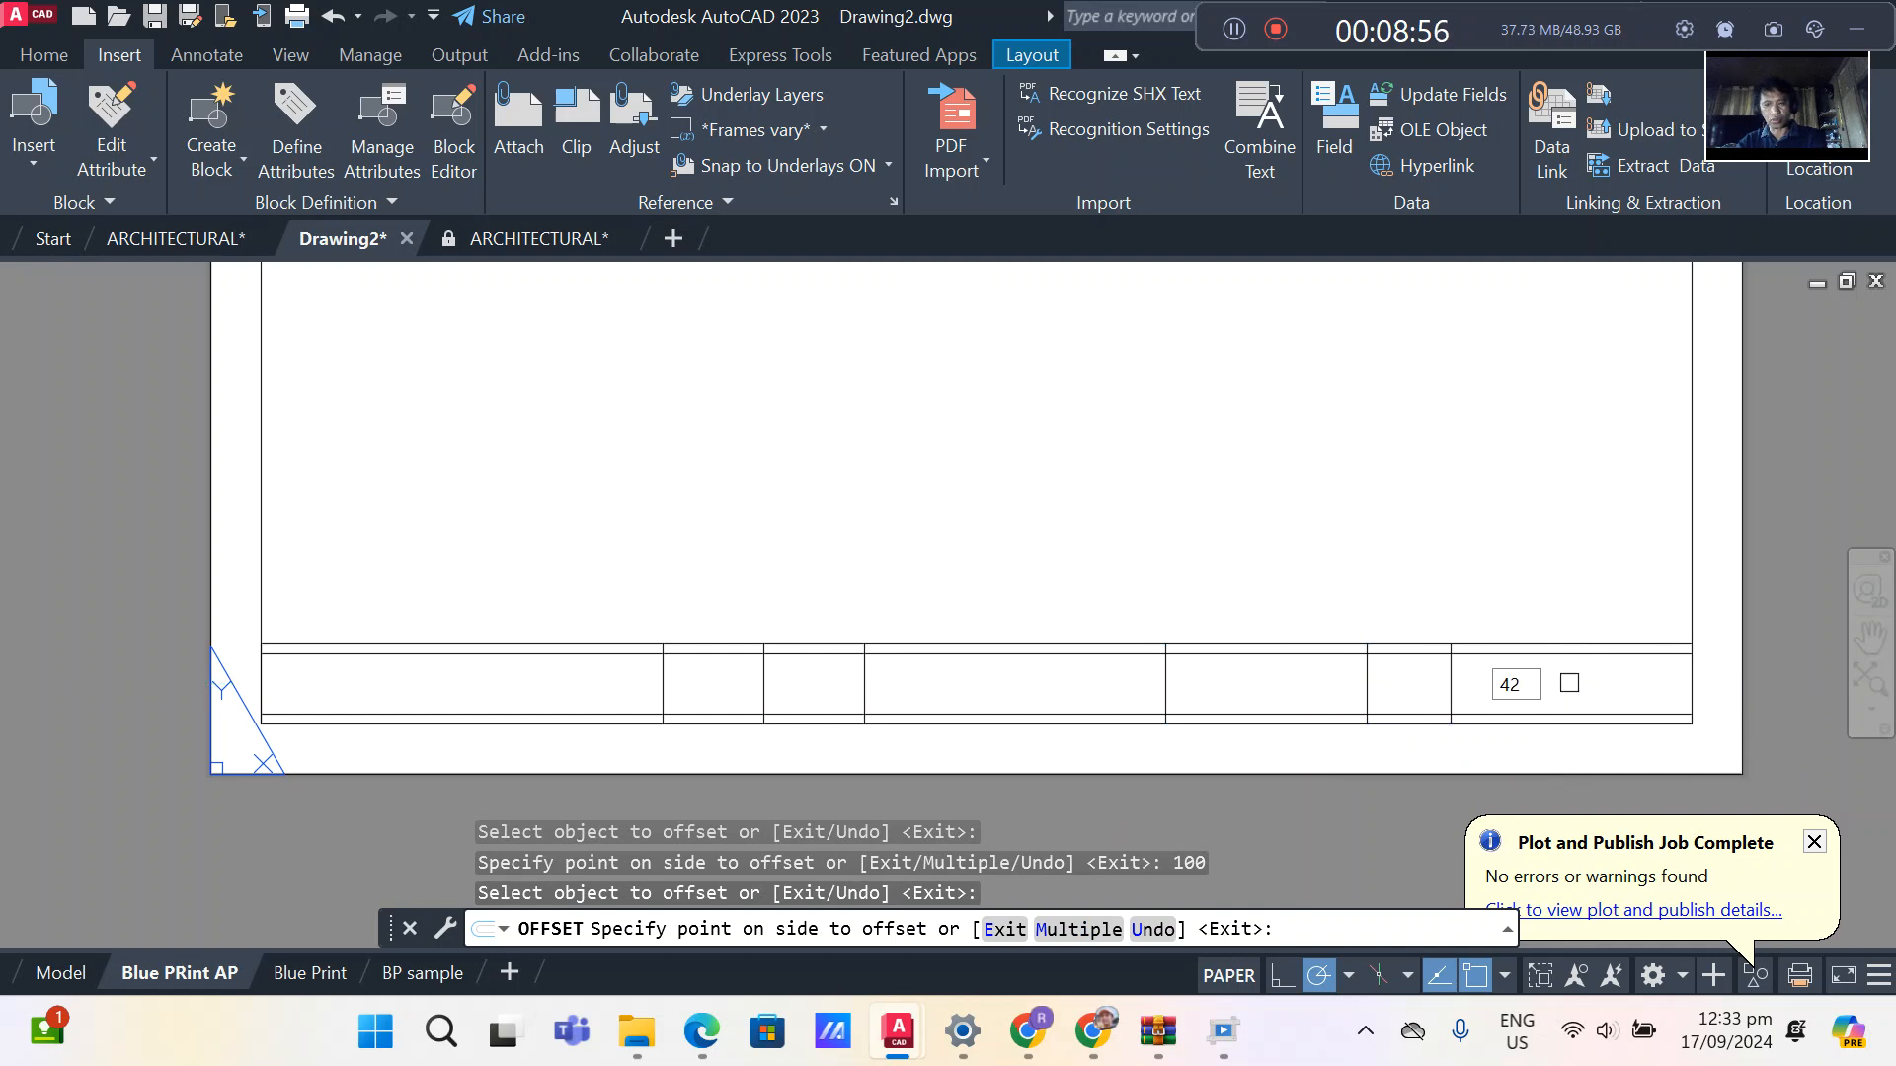
pyautogui.press('Return')
pyautogui.scroll(2, 1511, 698)
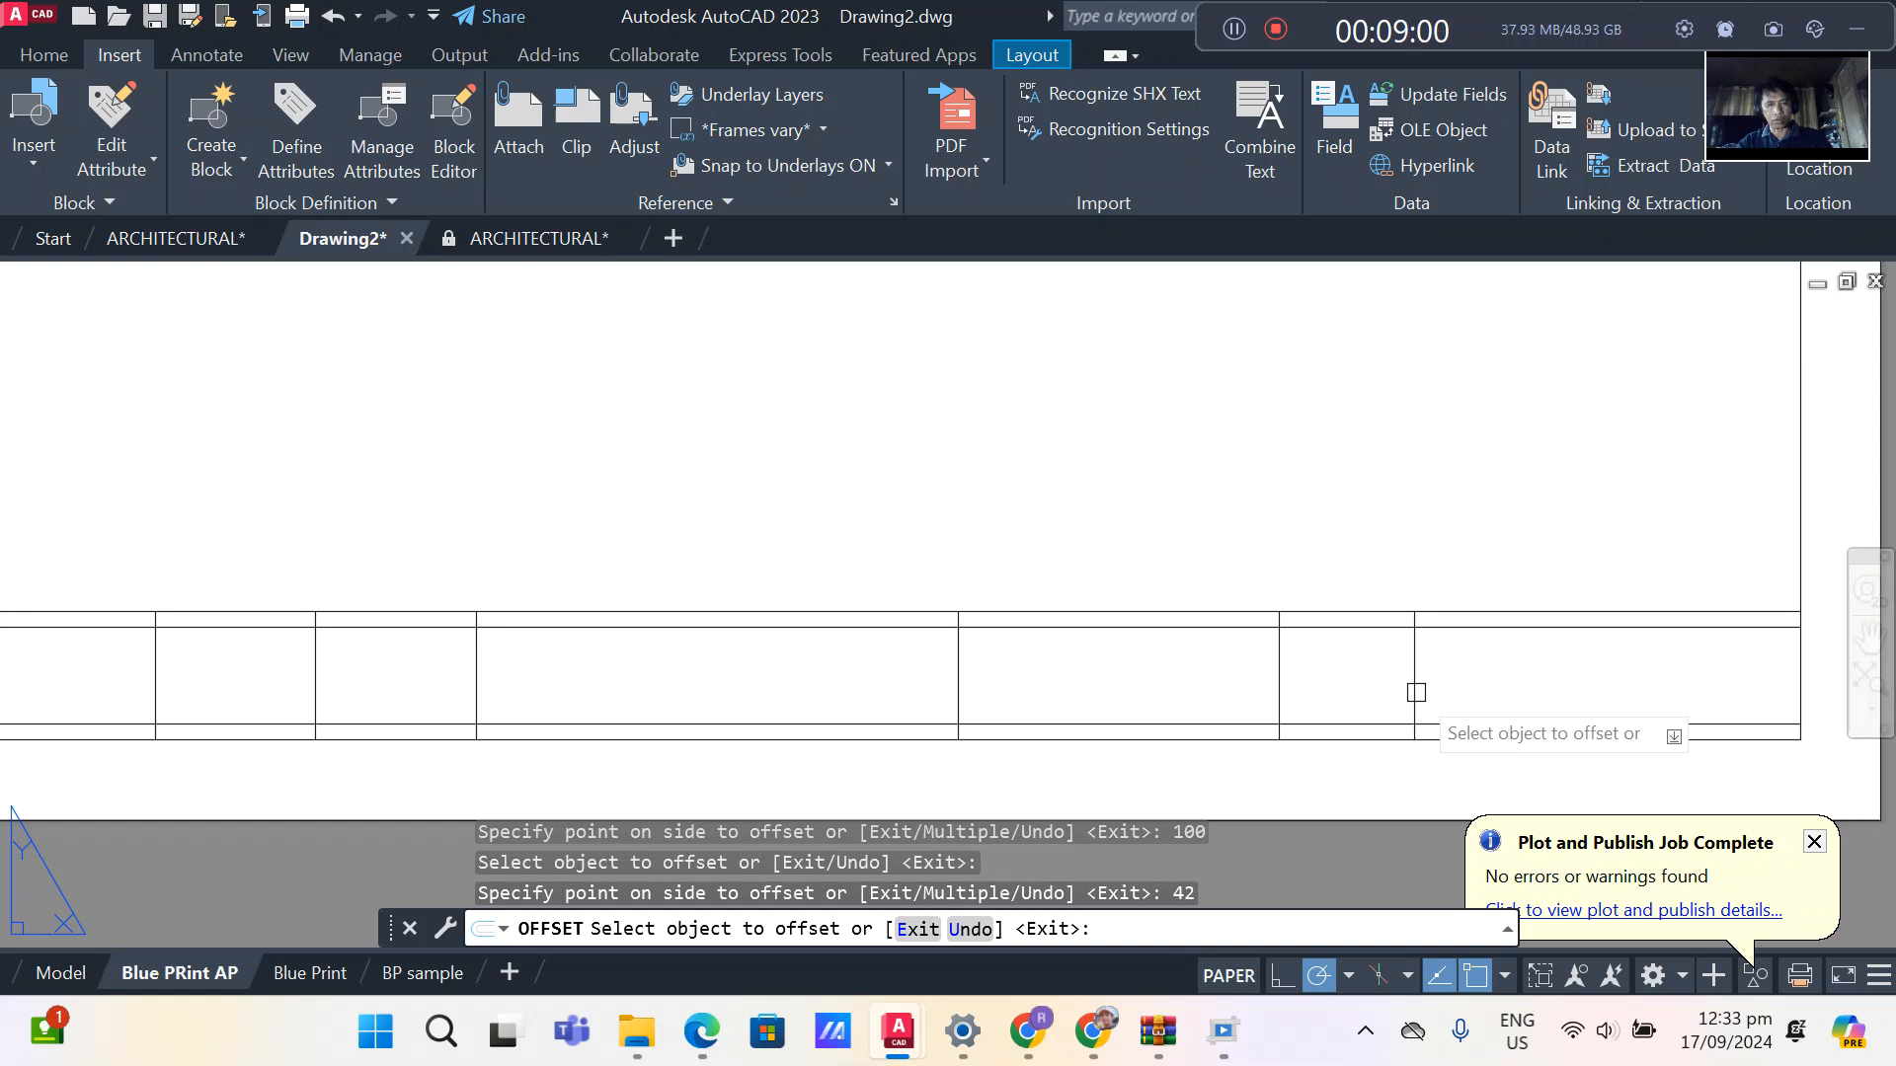
pyautogui.hotkey('ctrl', 'z')
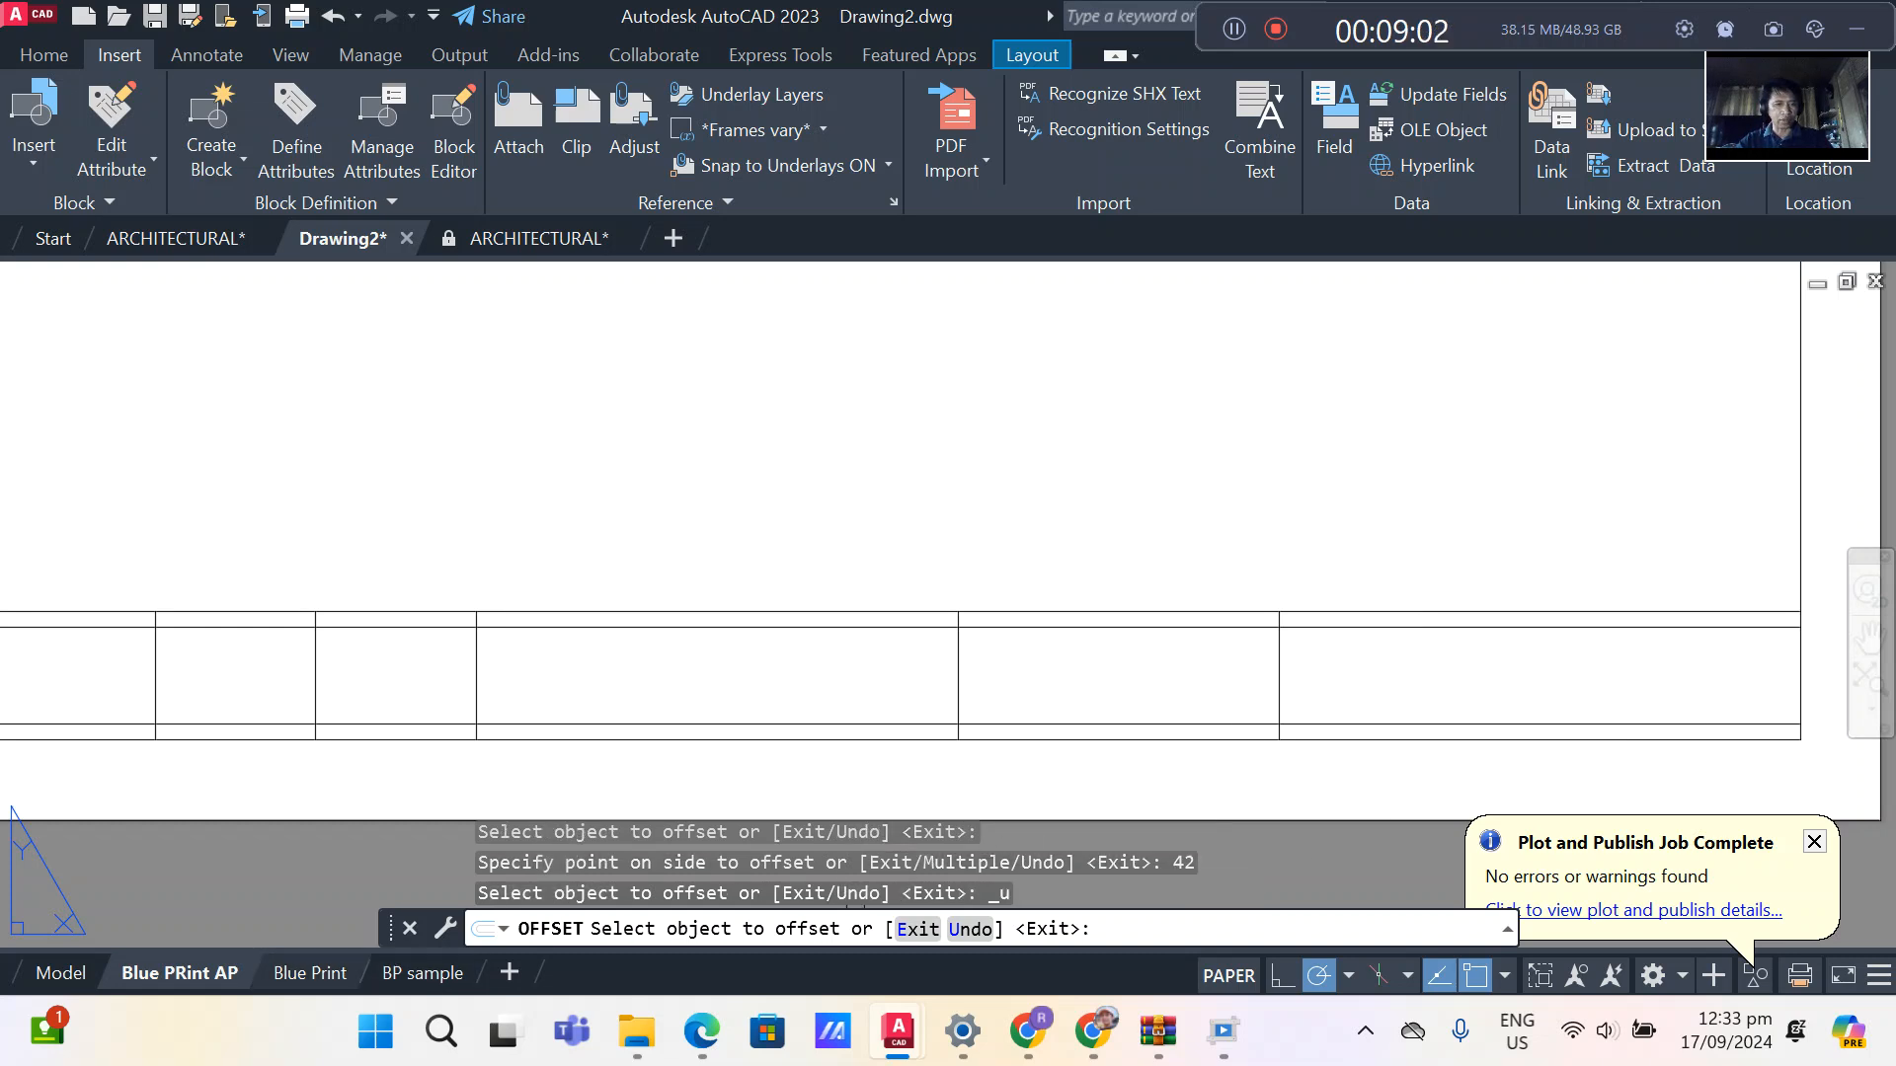
# Recheck the column widths after the 150 mm column on the Blue Print layout and return to the Blue PRint AP layout.
pyautogui.moveTo(309, 973)
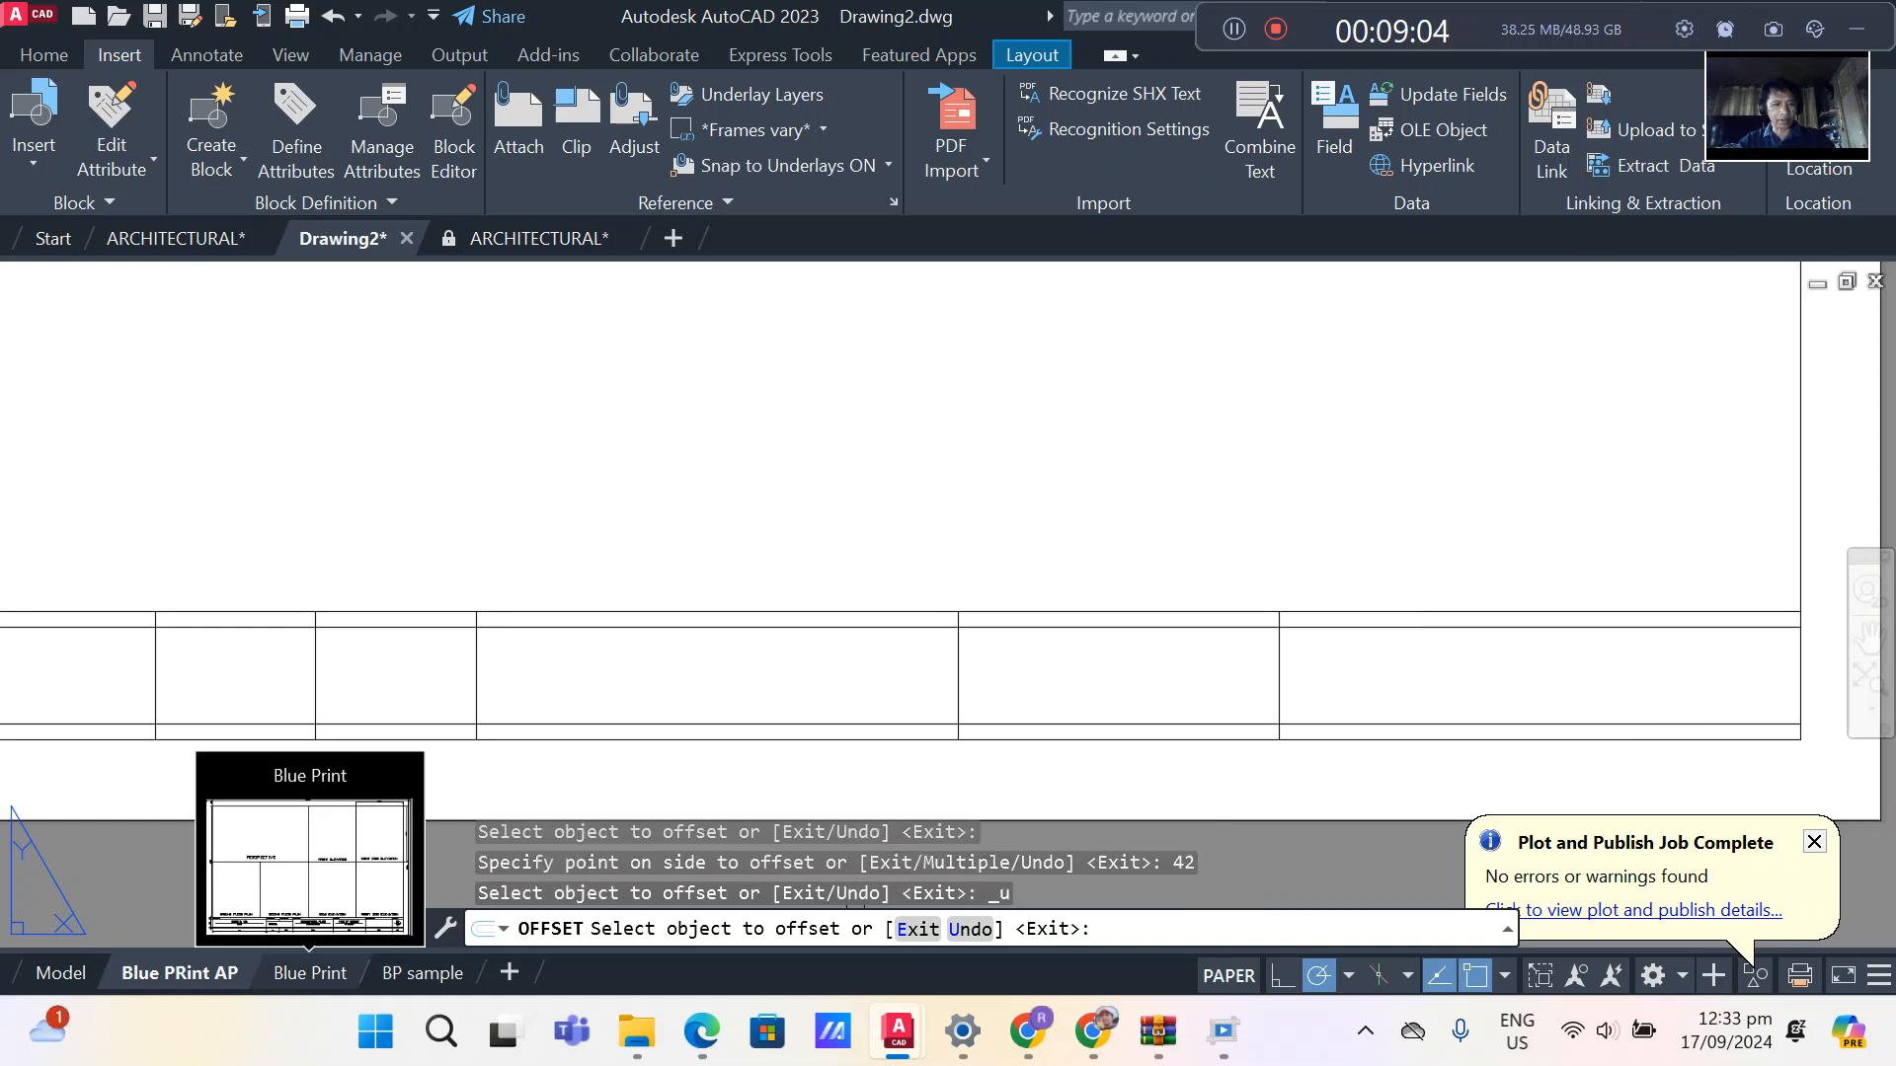
pyautogui.press('Escape')
pyautogui.click(309, 973)
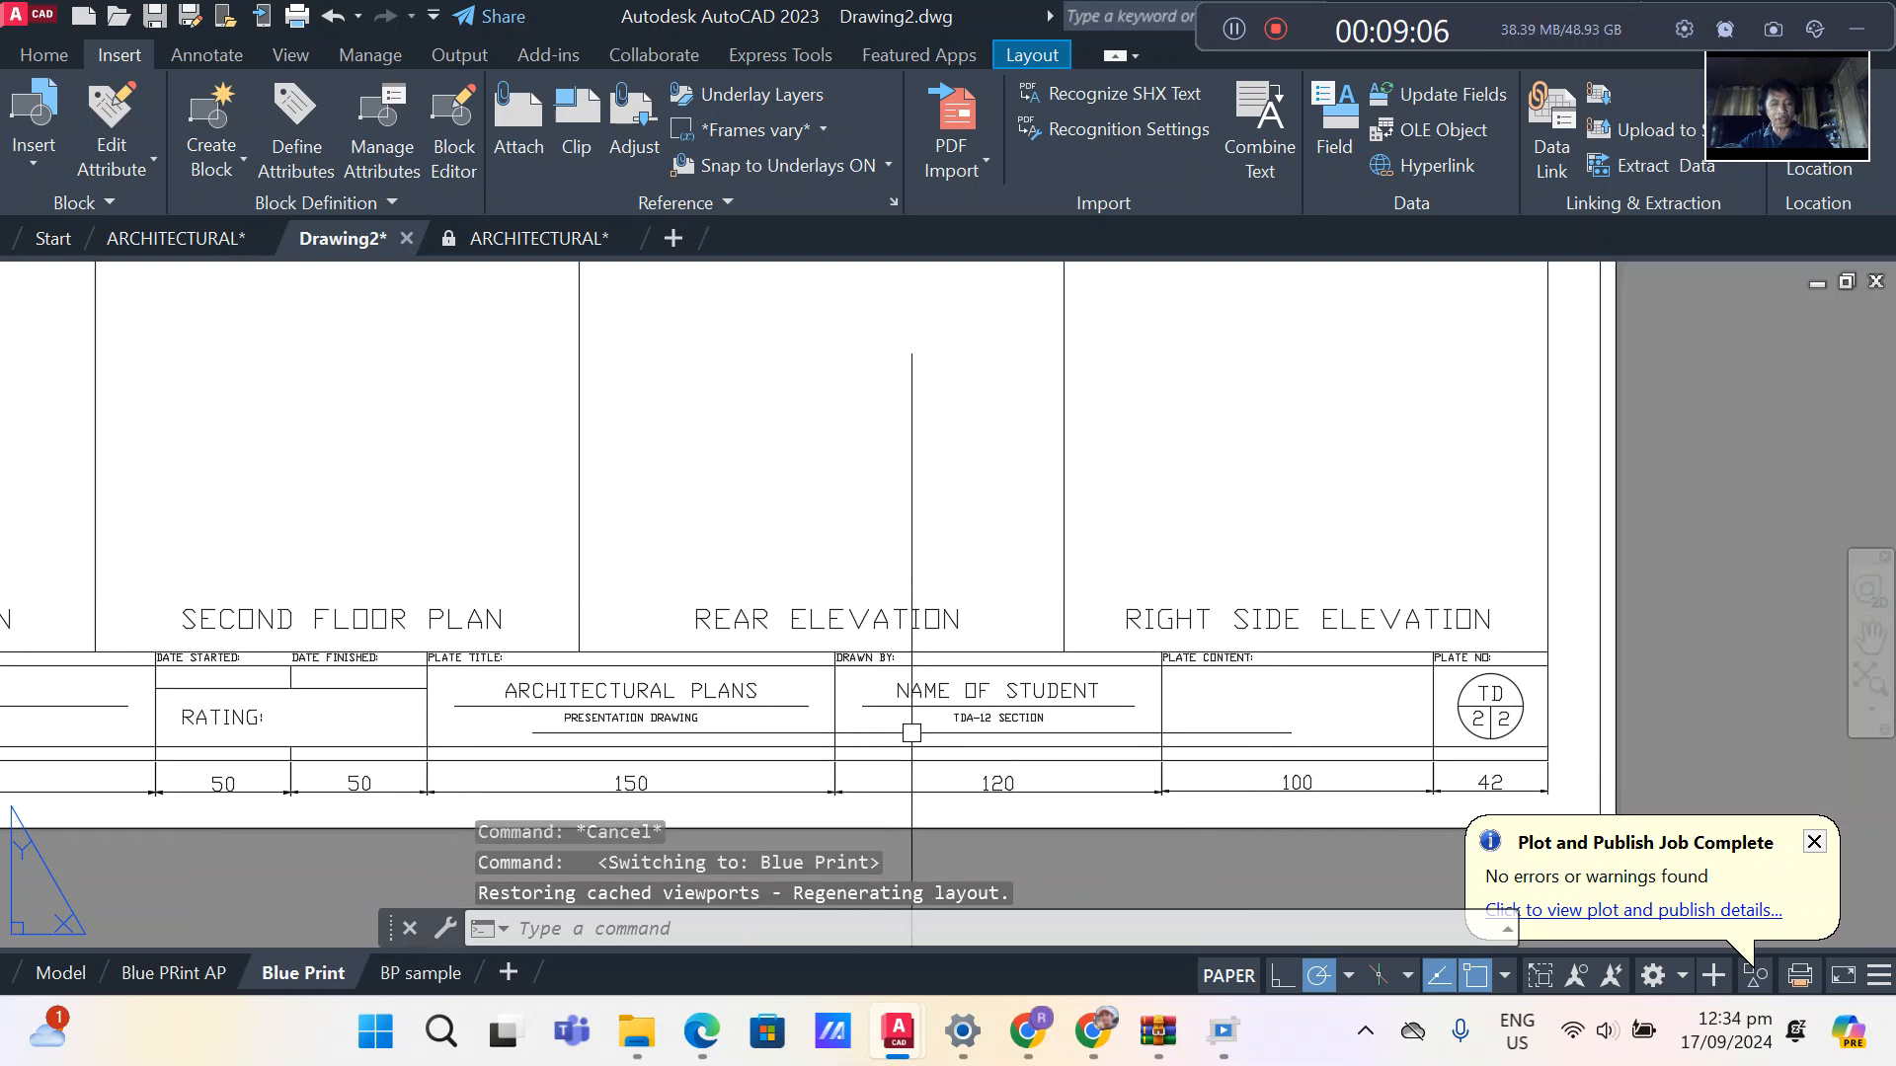
pyautogui.scroll(-2, 911, 732)
pyautogui.scroll(2, 1042, 743)
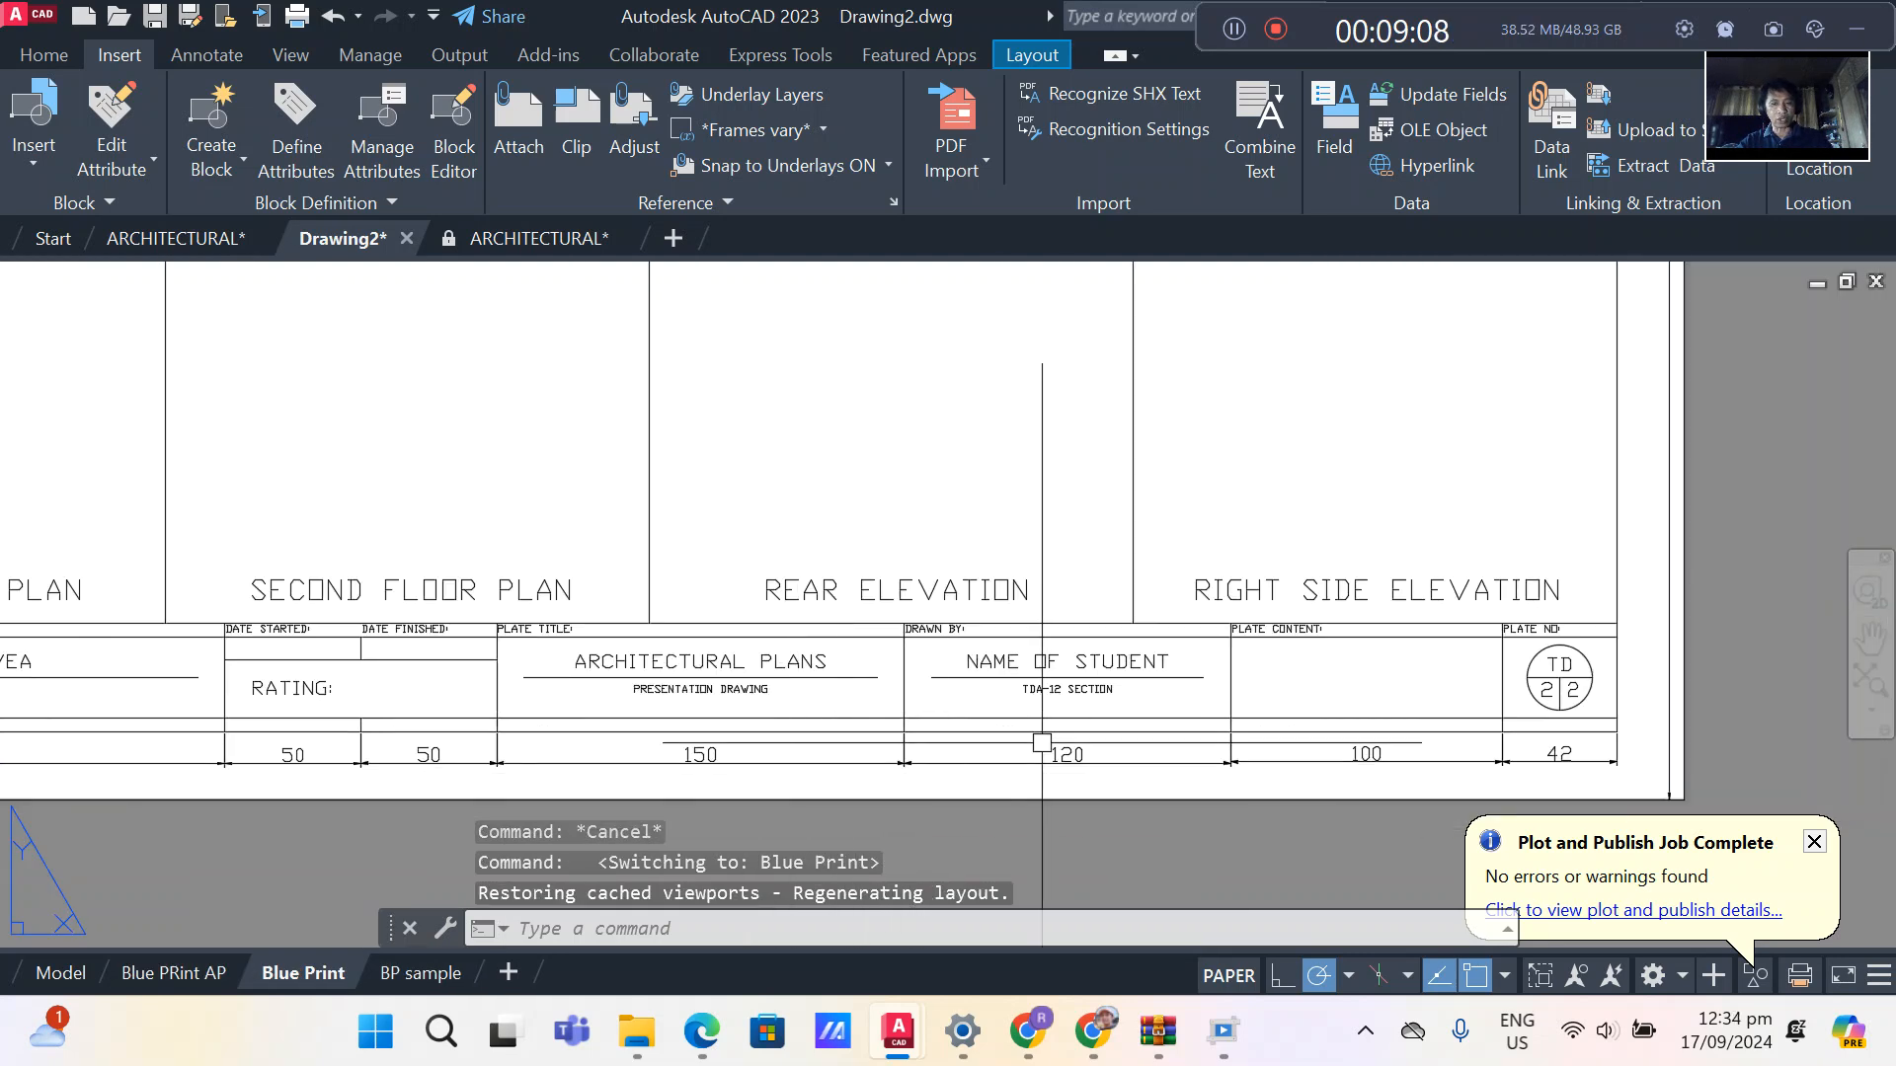
pyautogui.moveTo(1029, 745); pyautogui.dragTo(950, 745, button='middle')
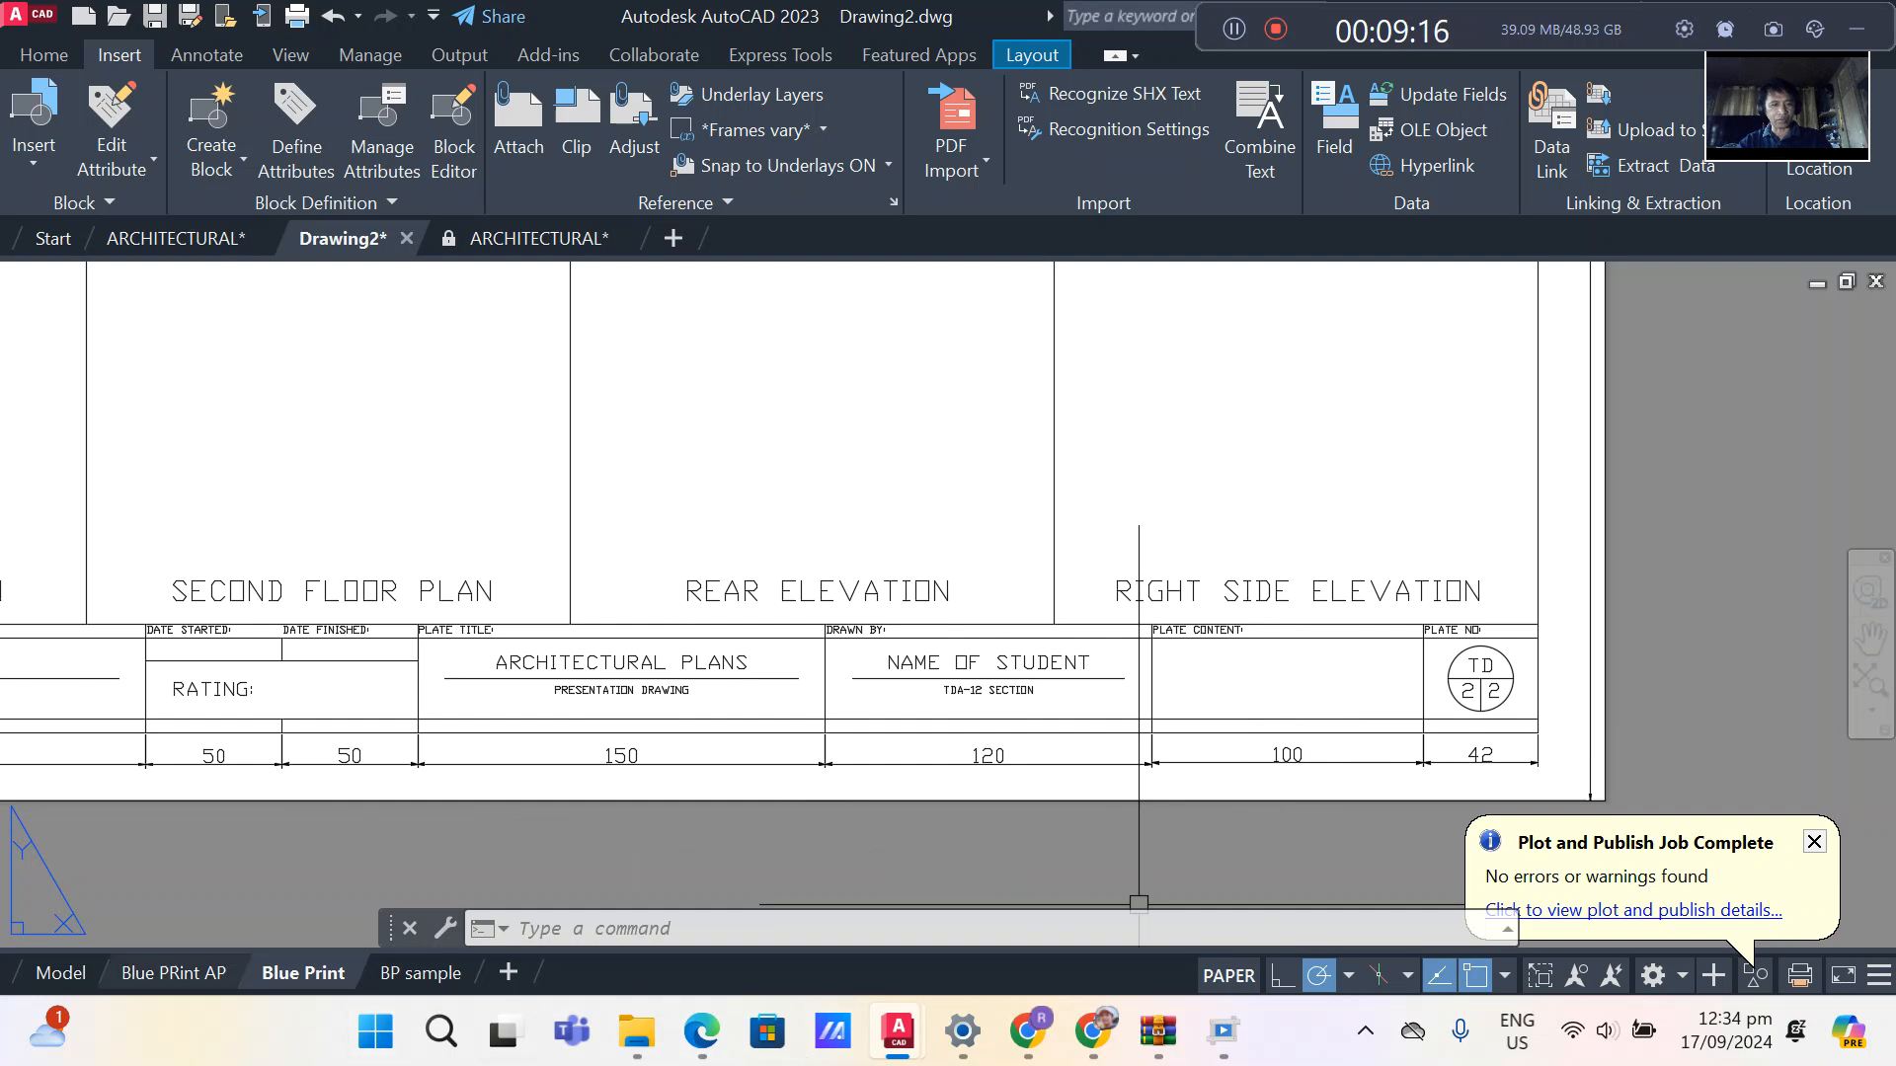
pyautogui.click(173, 973)
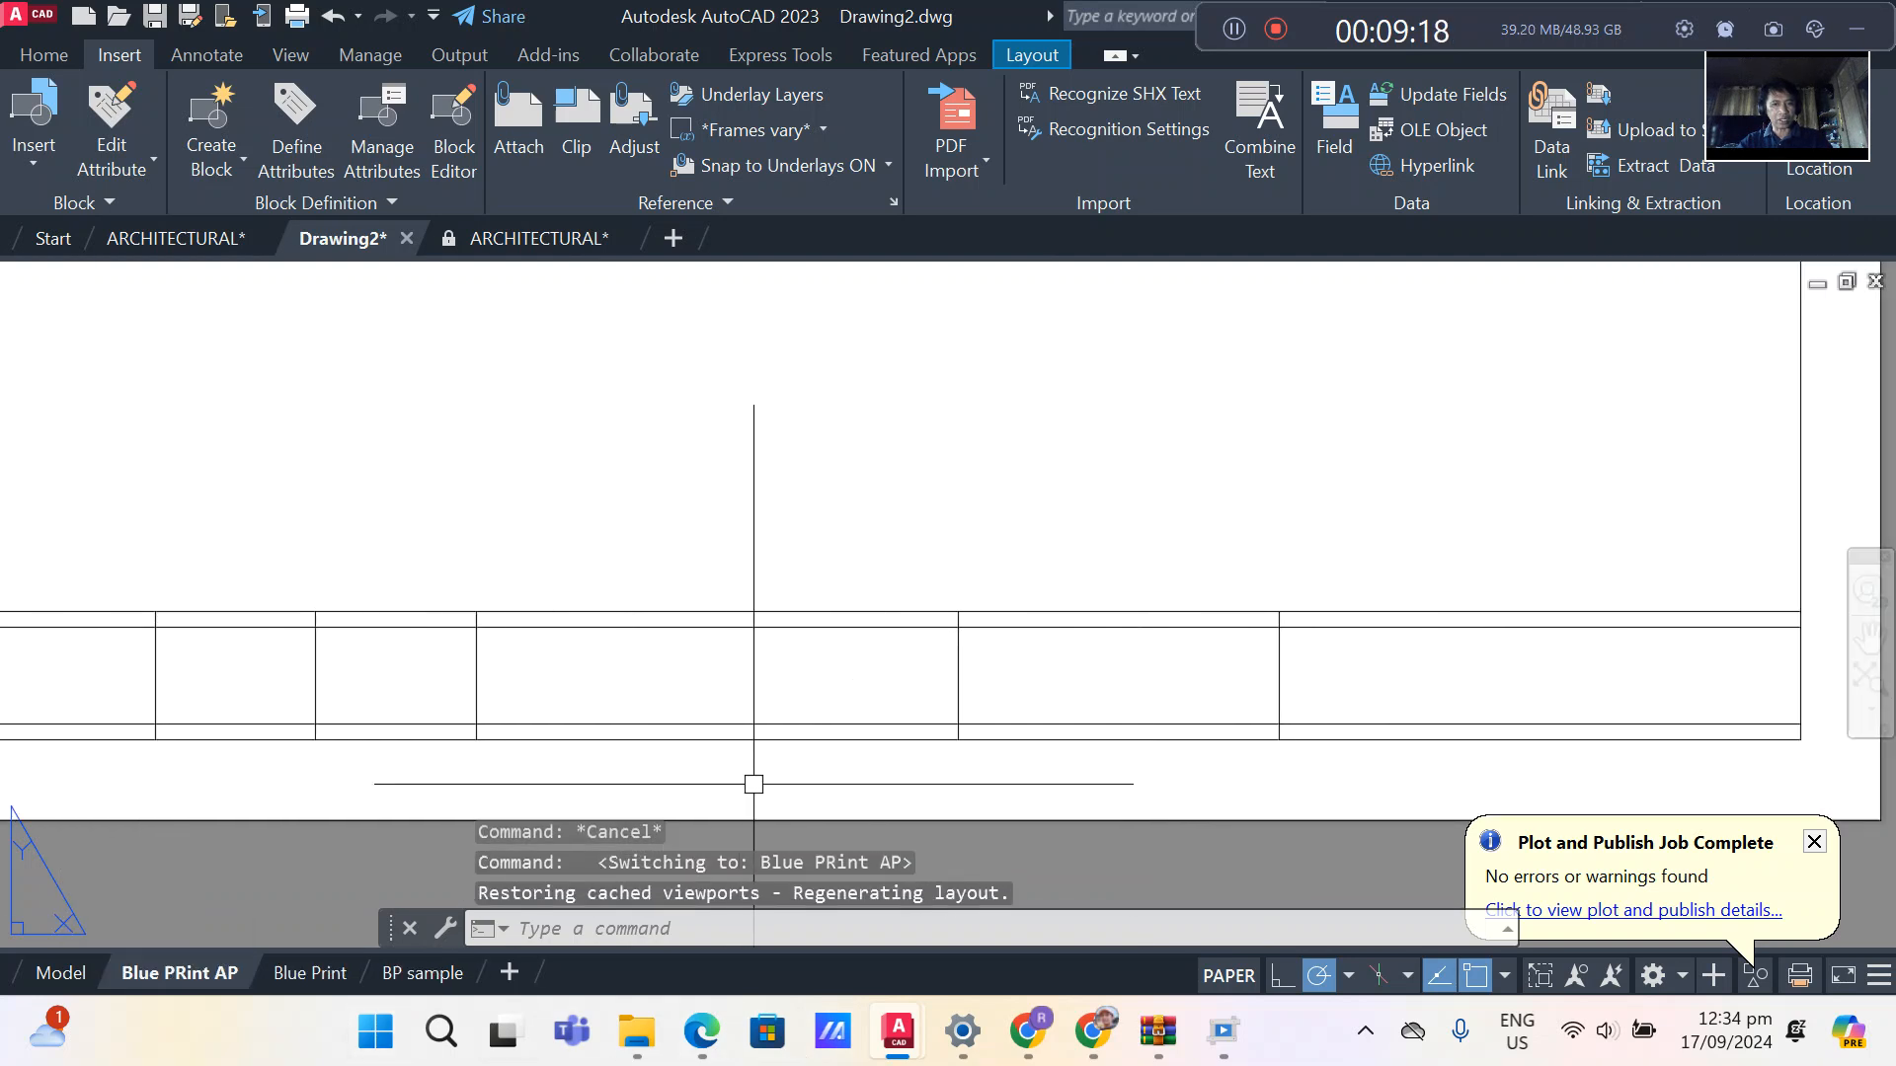
# Erase the rightmost title block divider and offset the 150 mm column's right divider 120 mm to the right instead.
pyautogui.click(1085, 714)
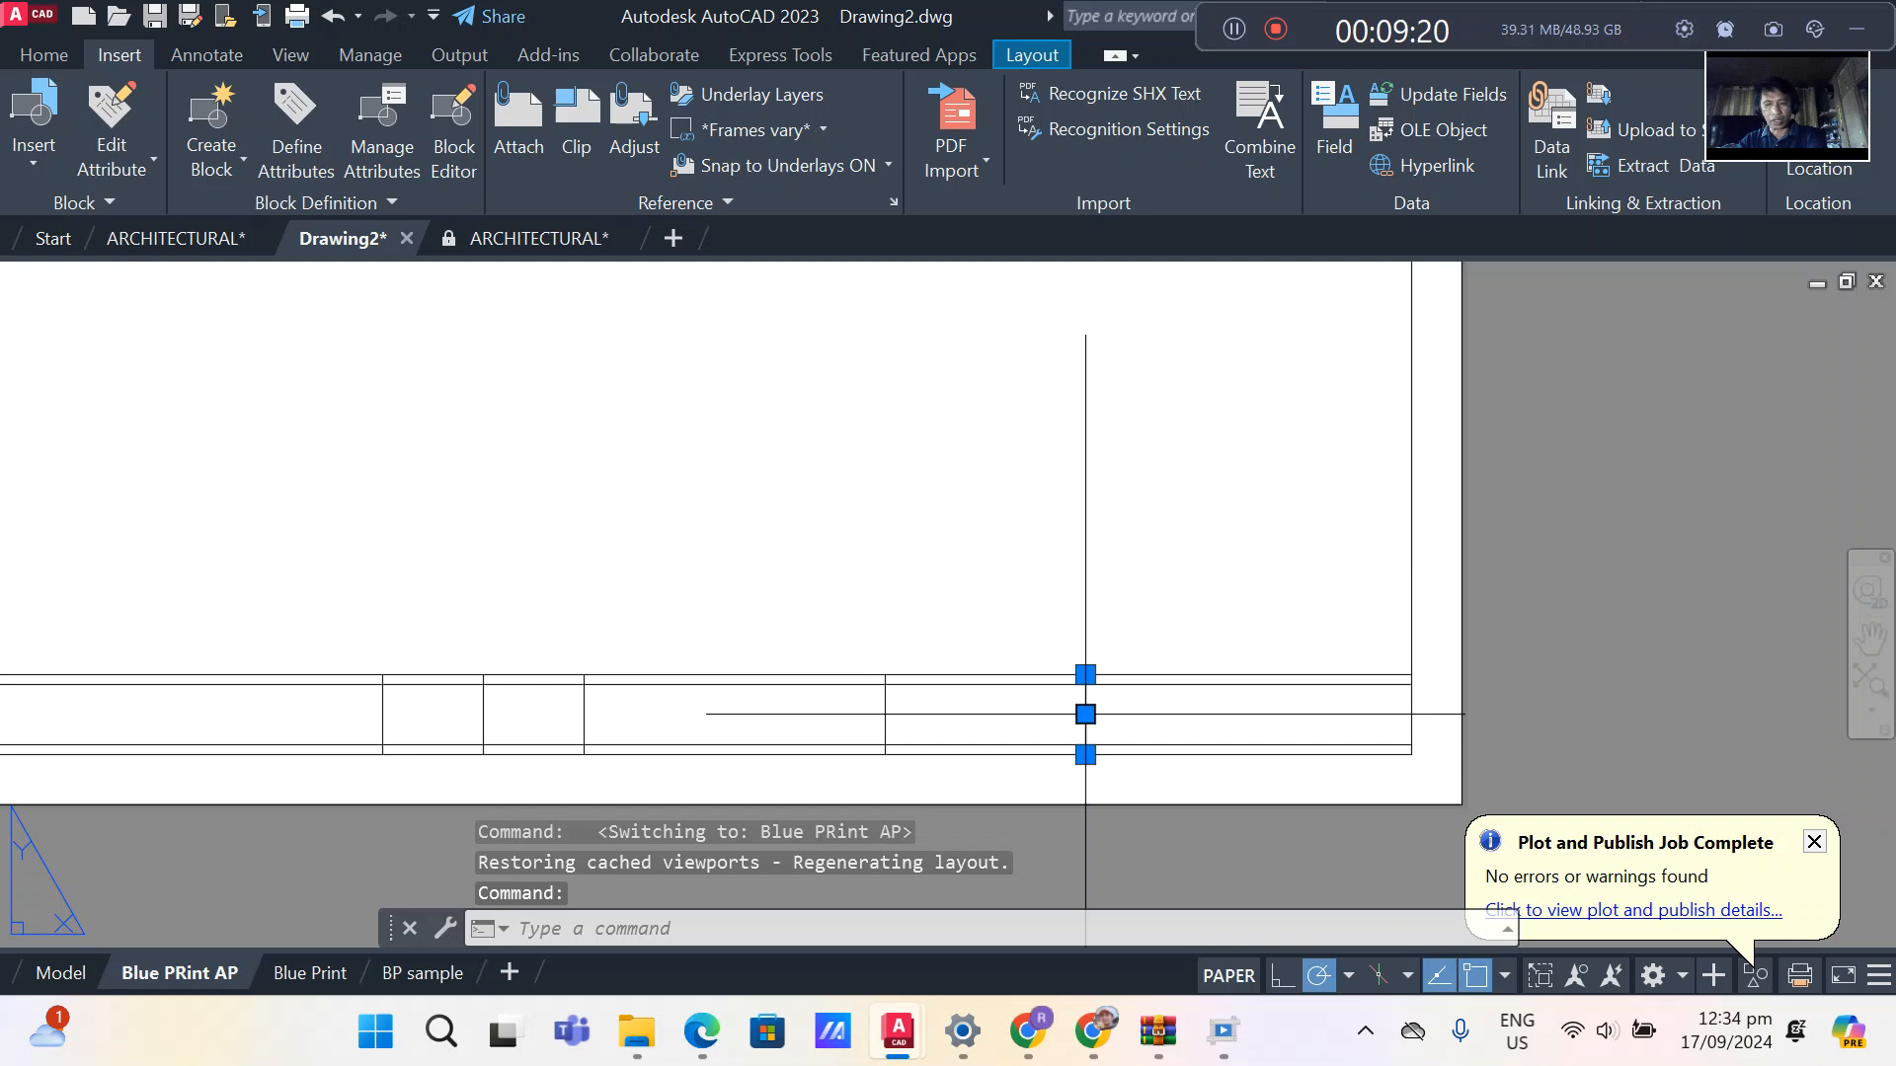
pyautogui.press('Delete')
pyautogui.write('o')
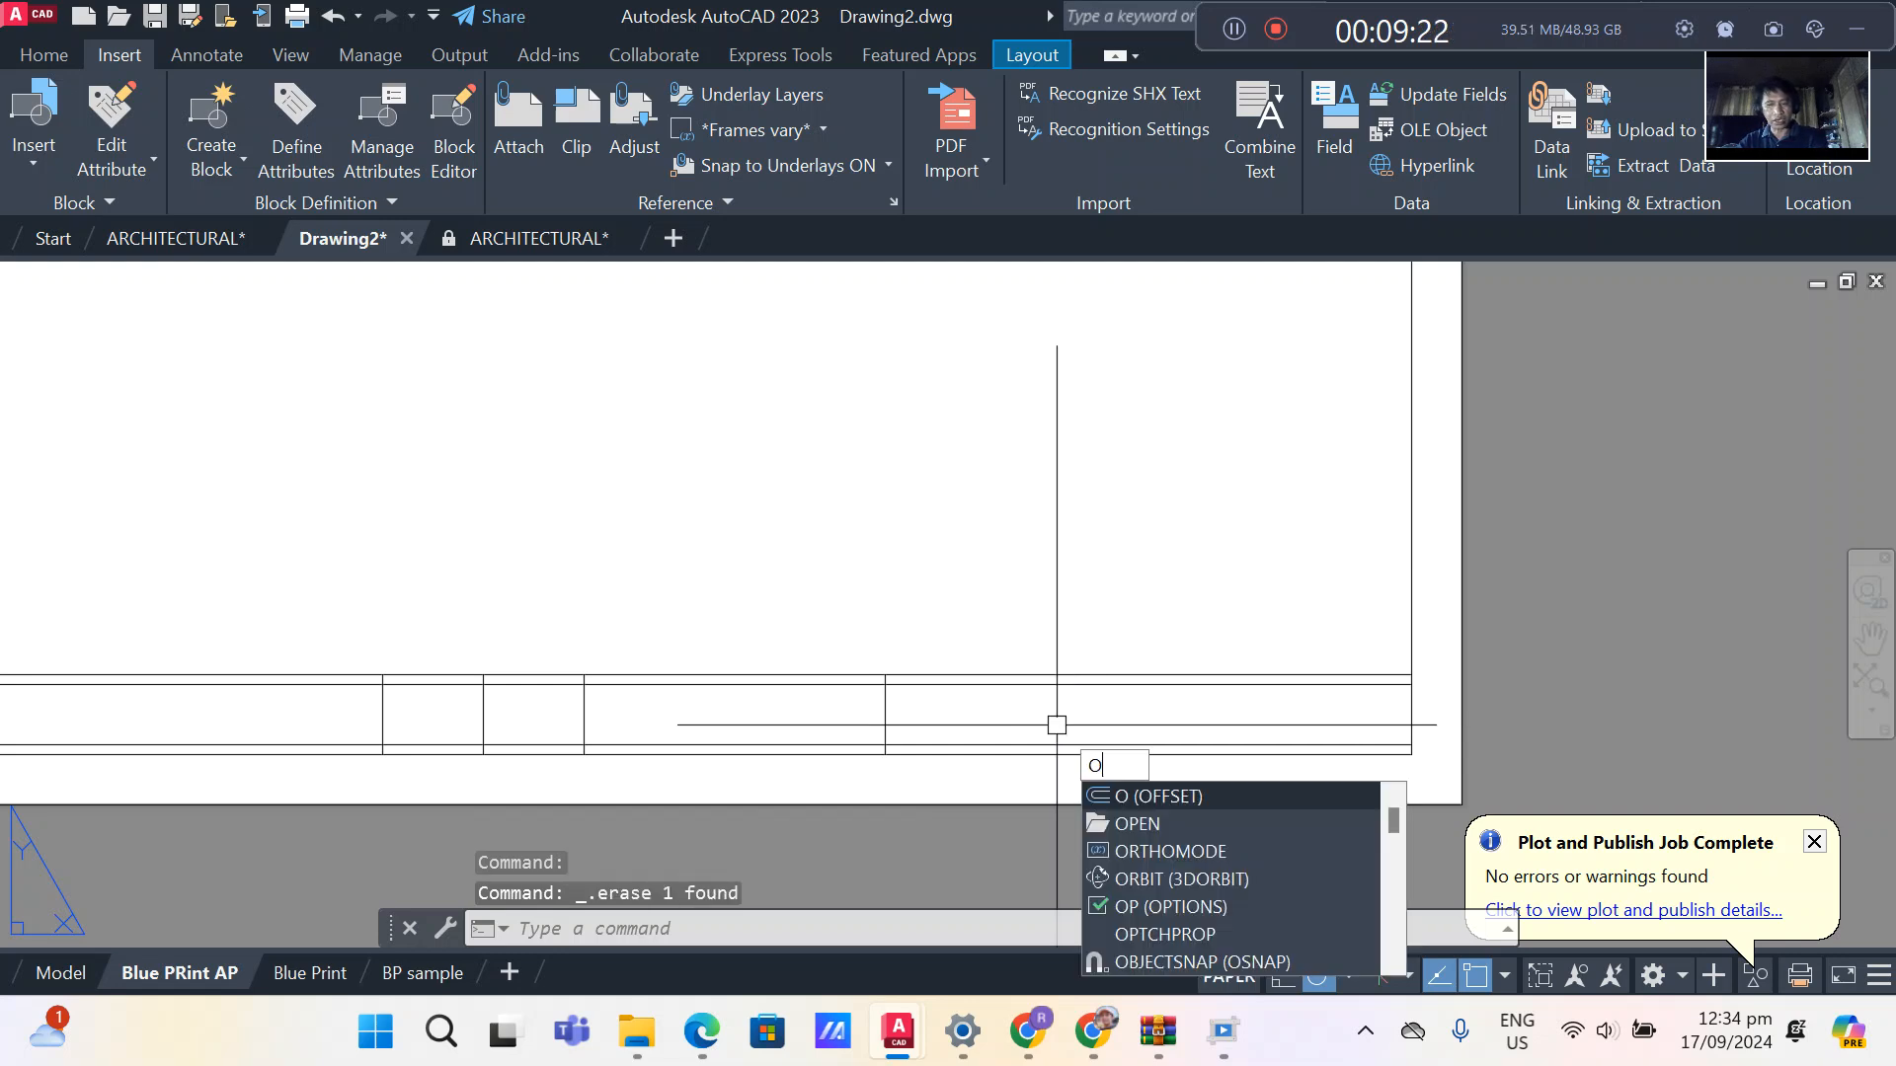
pyautogui.press('Return')
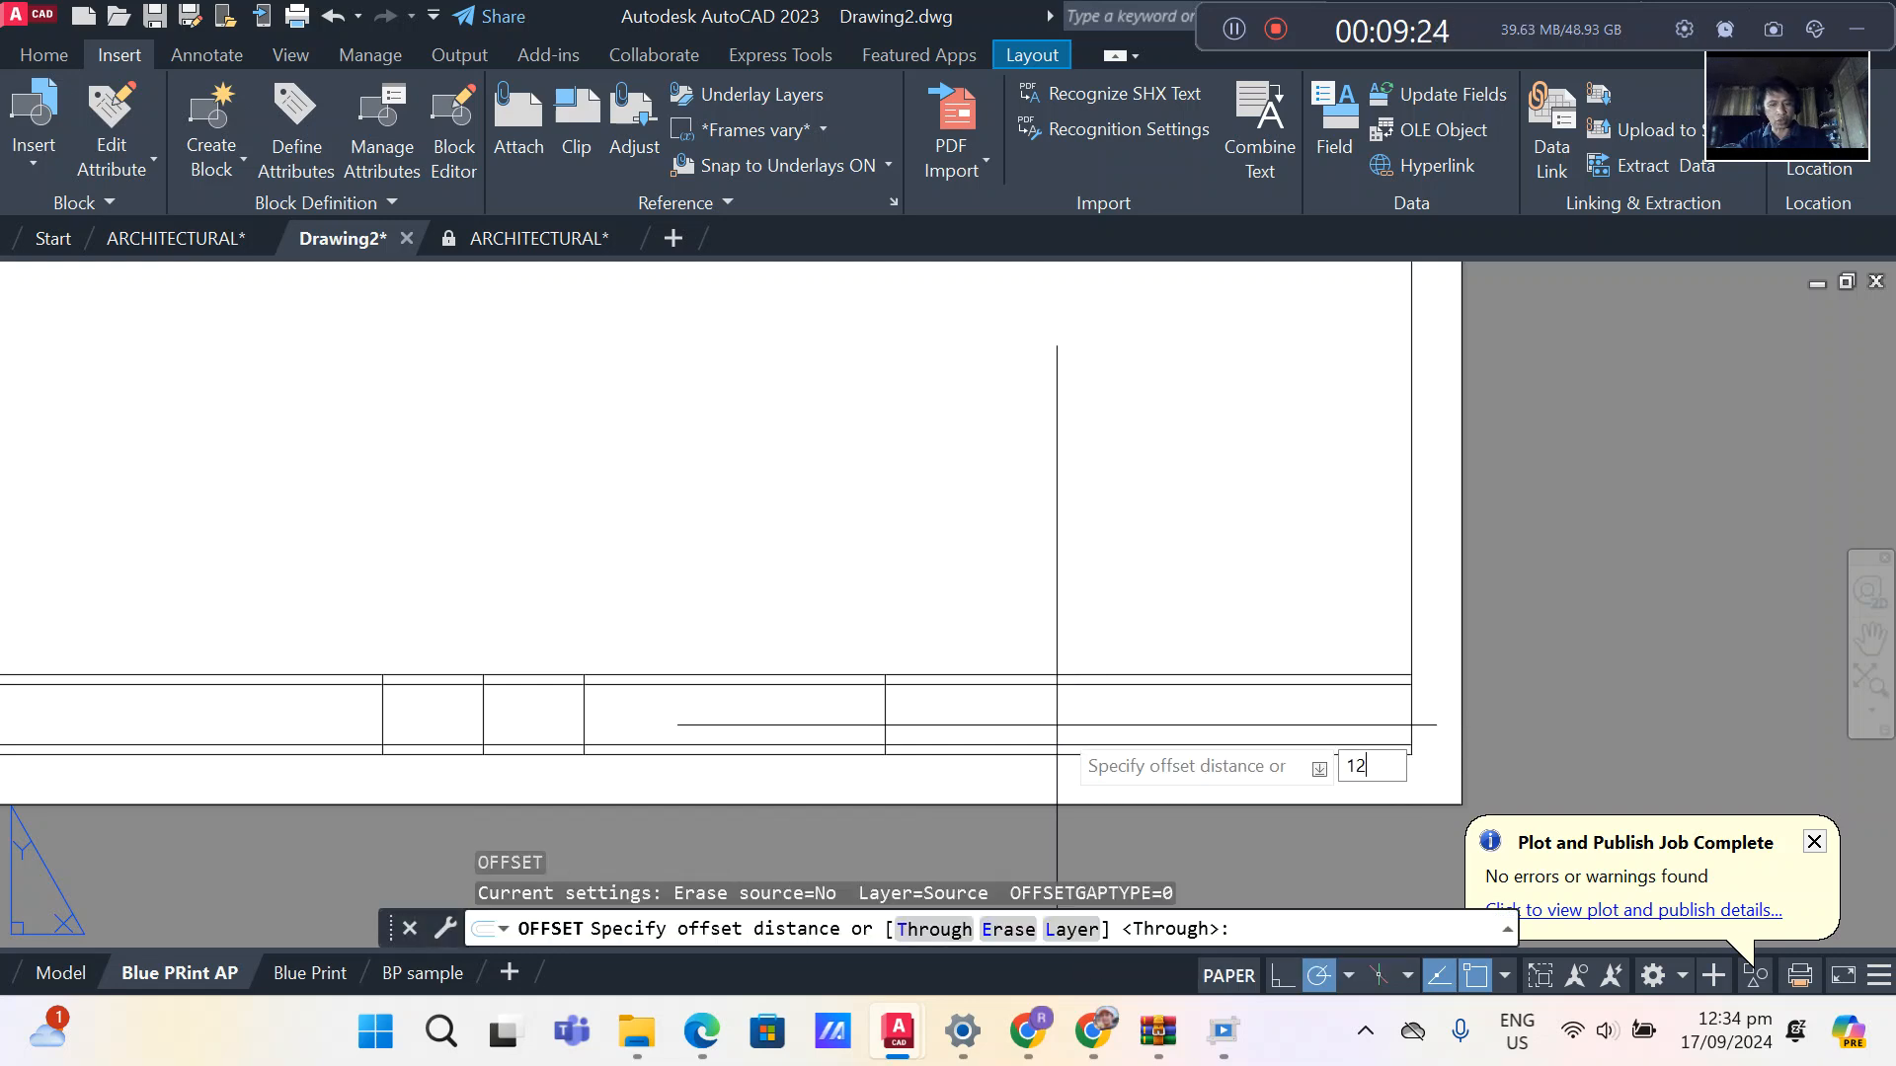
pyautogui.press('Return')
pyautogui.click(890, 711)
pyautogui.click(1070, 705)
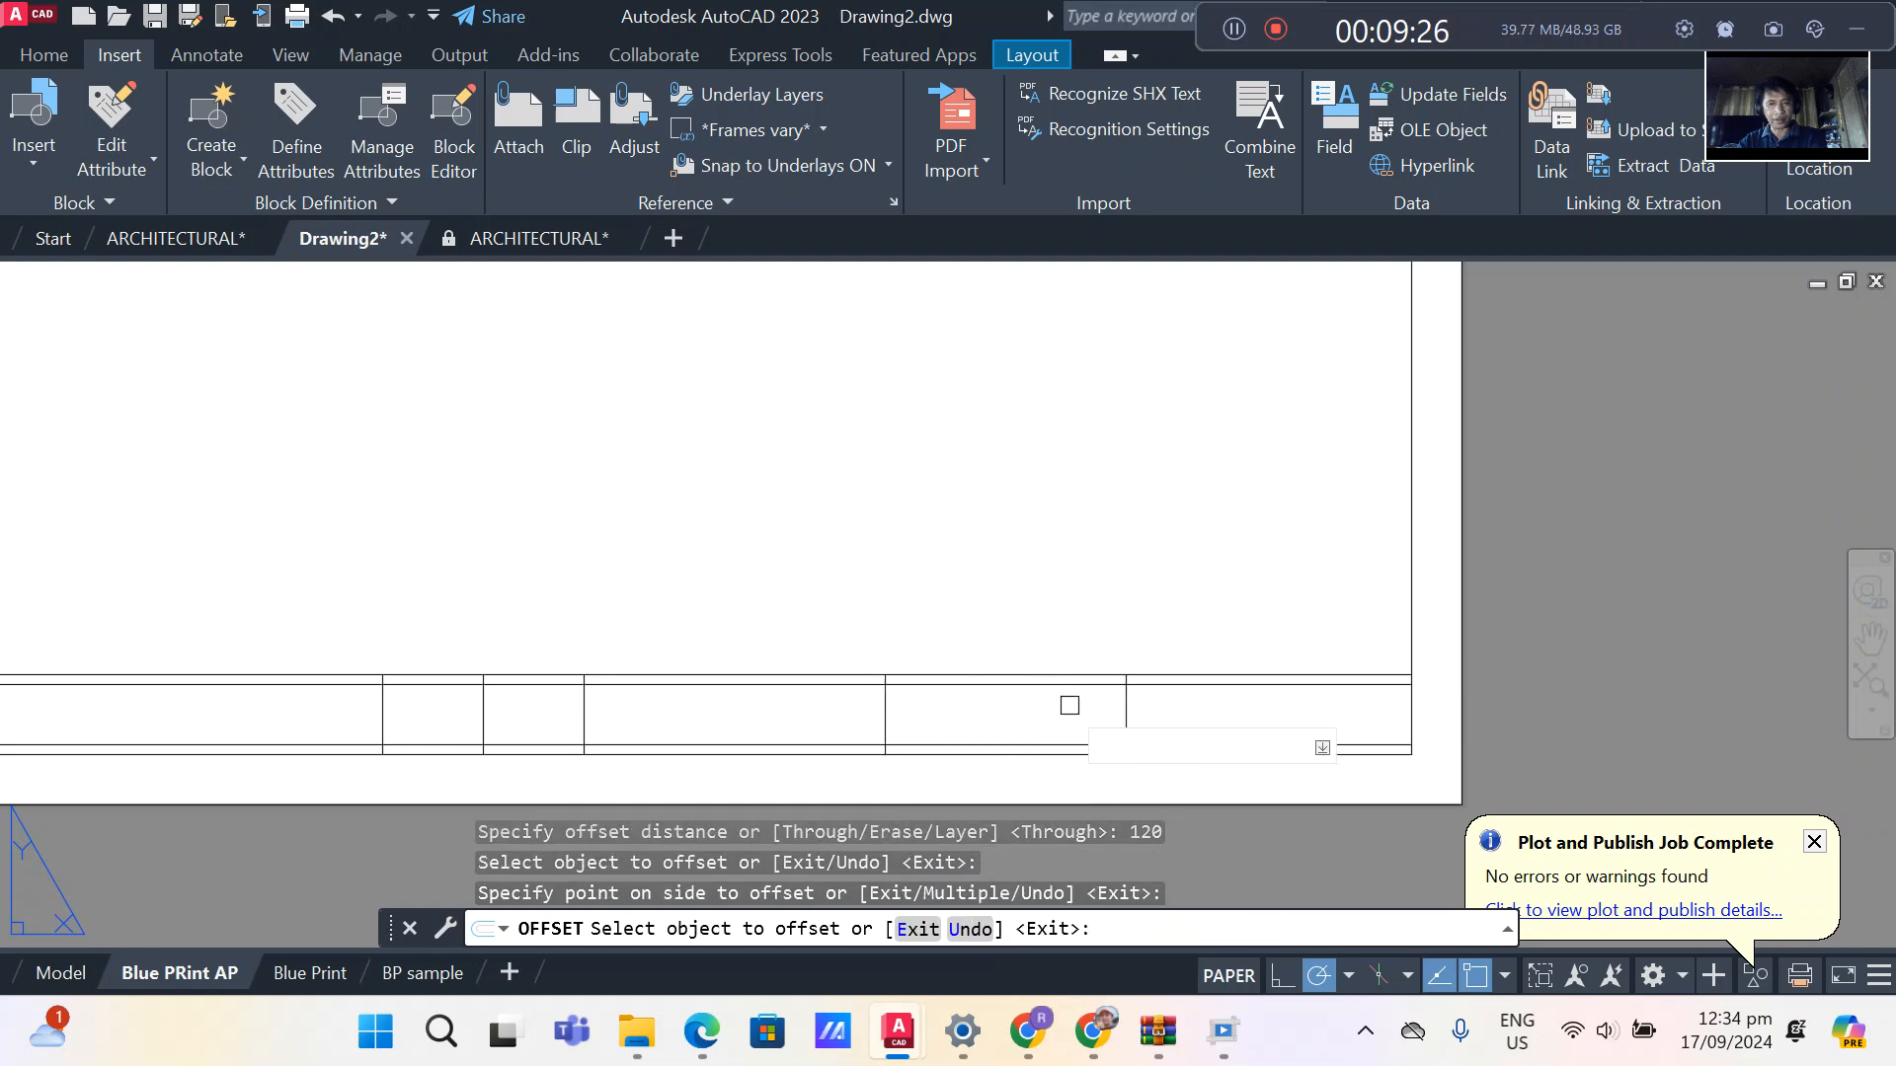
# Offset the 120 mm column's right divider 100 mm to the right in the title block.
pyautogui.click(1126, 710)
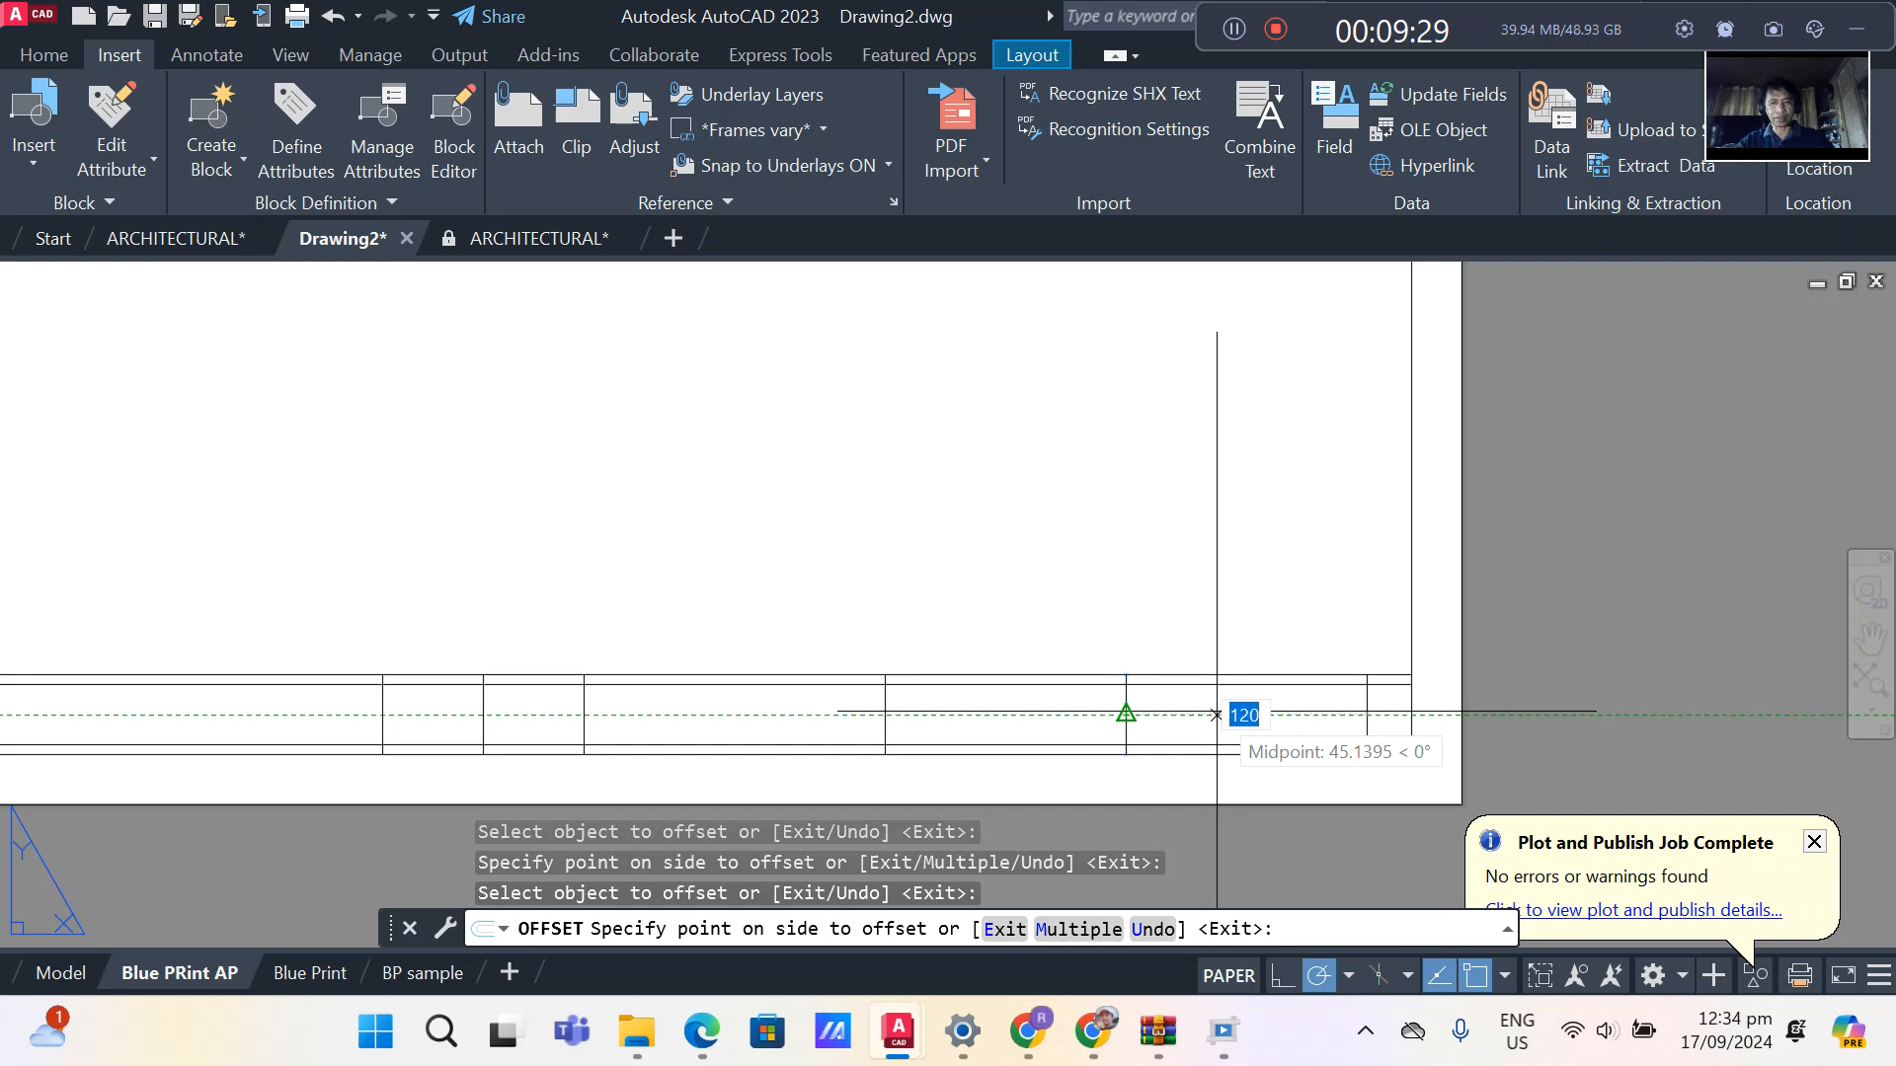
pyautogui.press('Return')
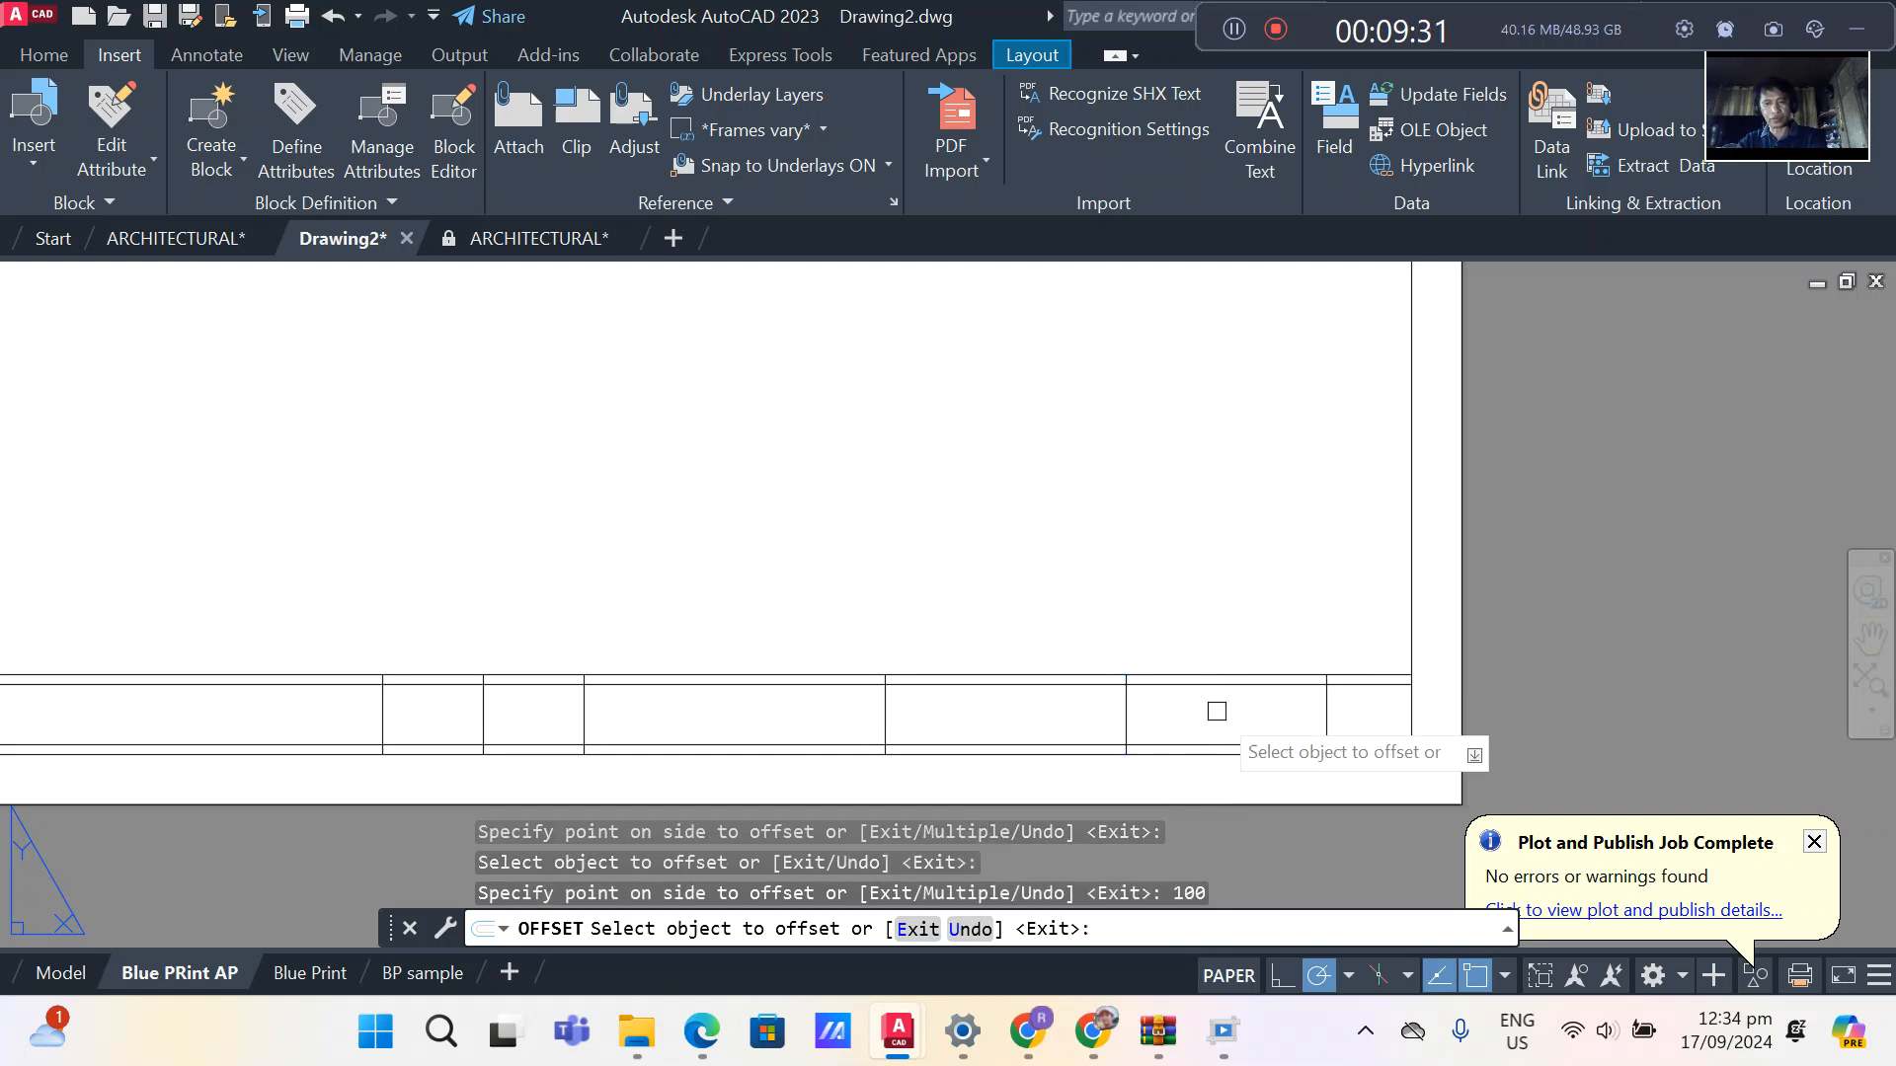
pyautogui.scroll(-2, 1418, 692)
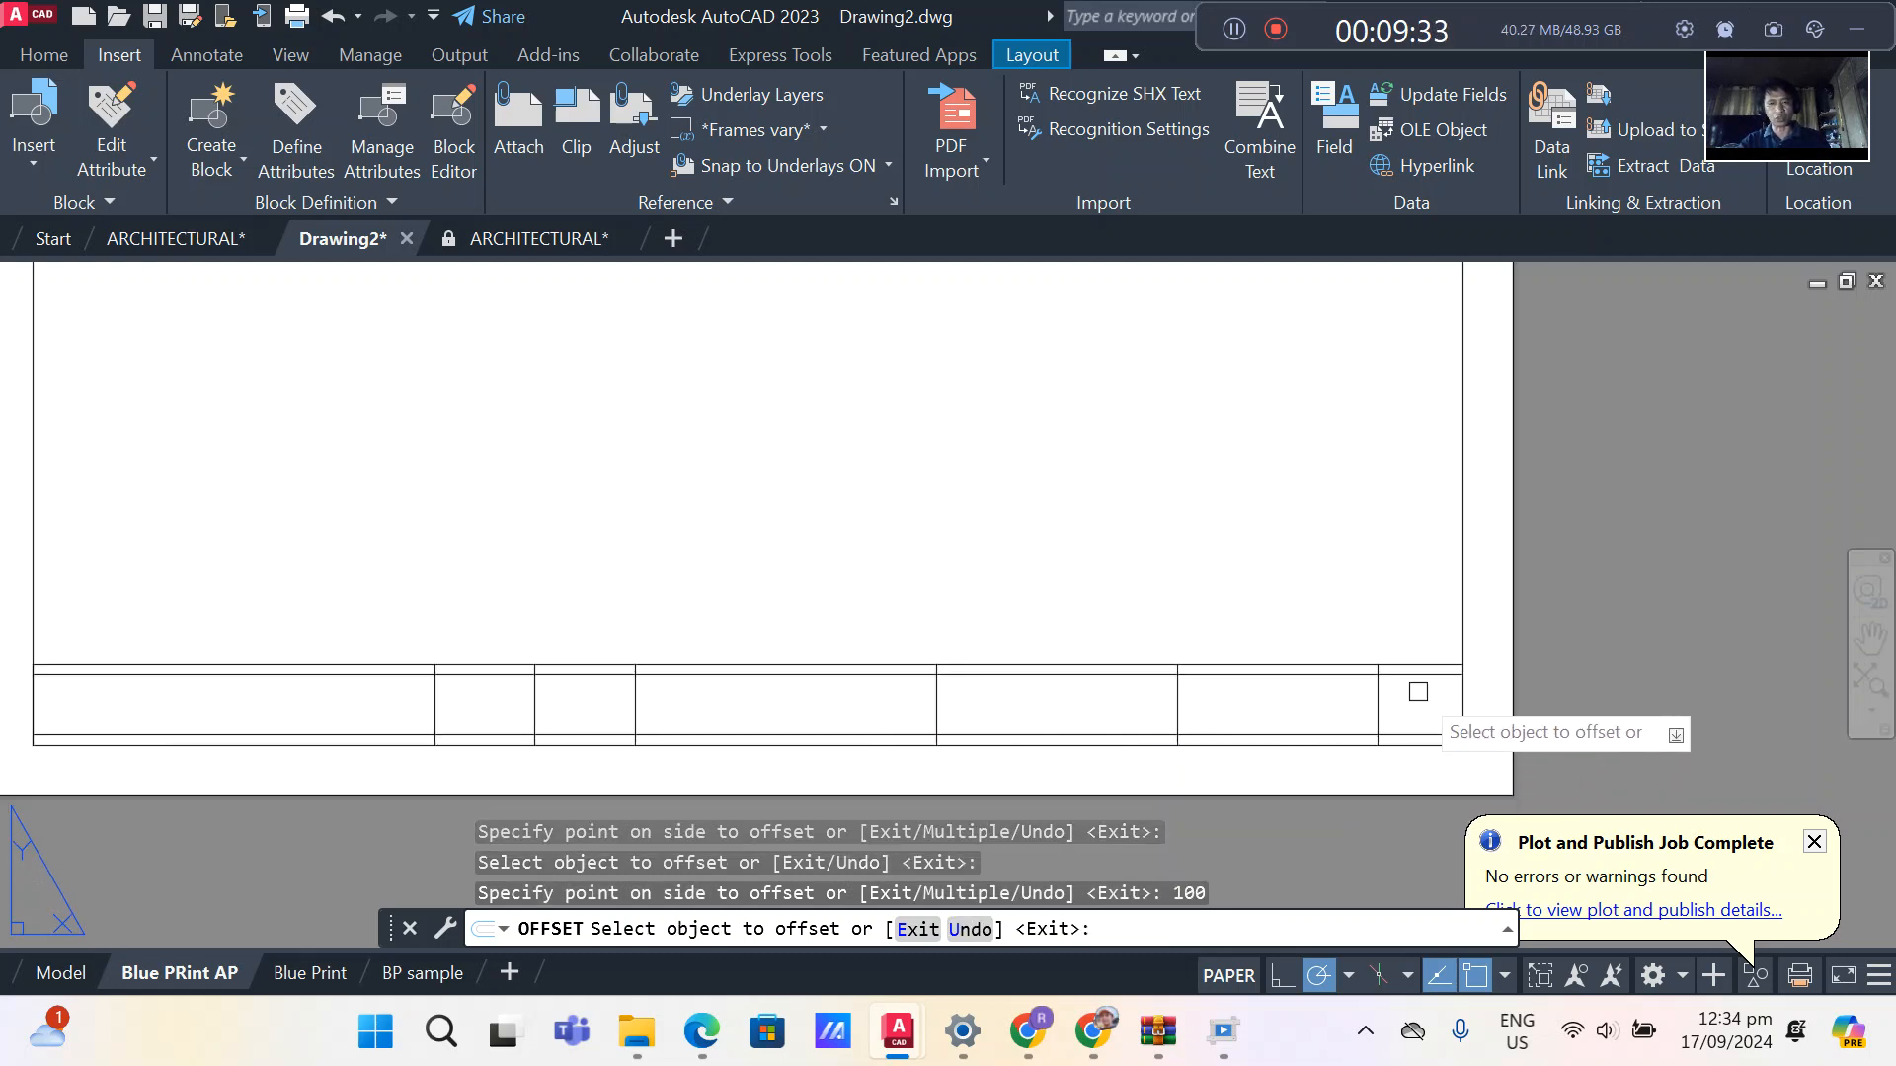
pyautogui.scroll(2, 632, 722)
pyautogui.press('Escape')
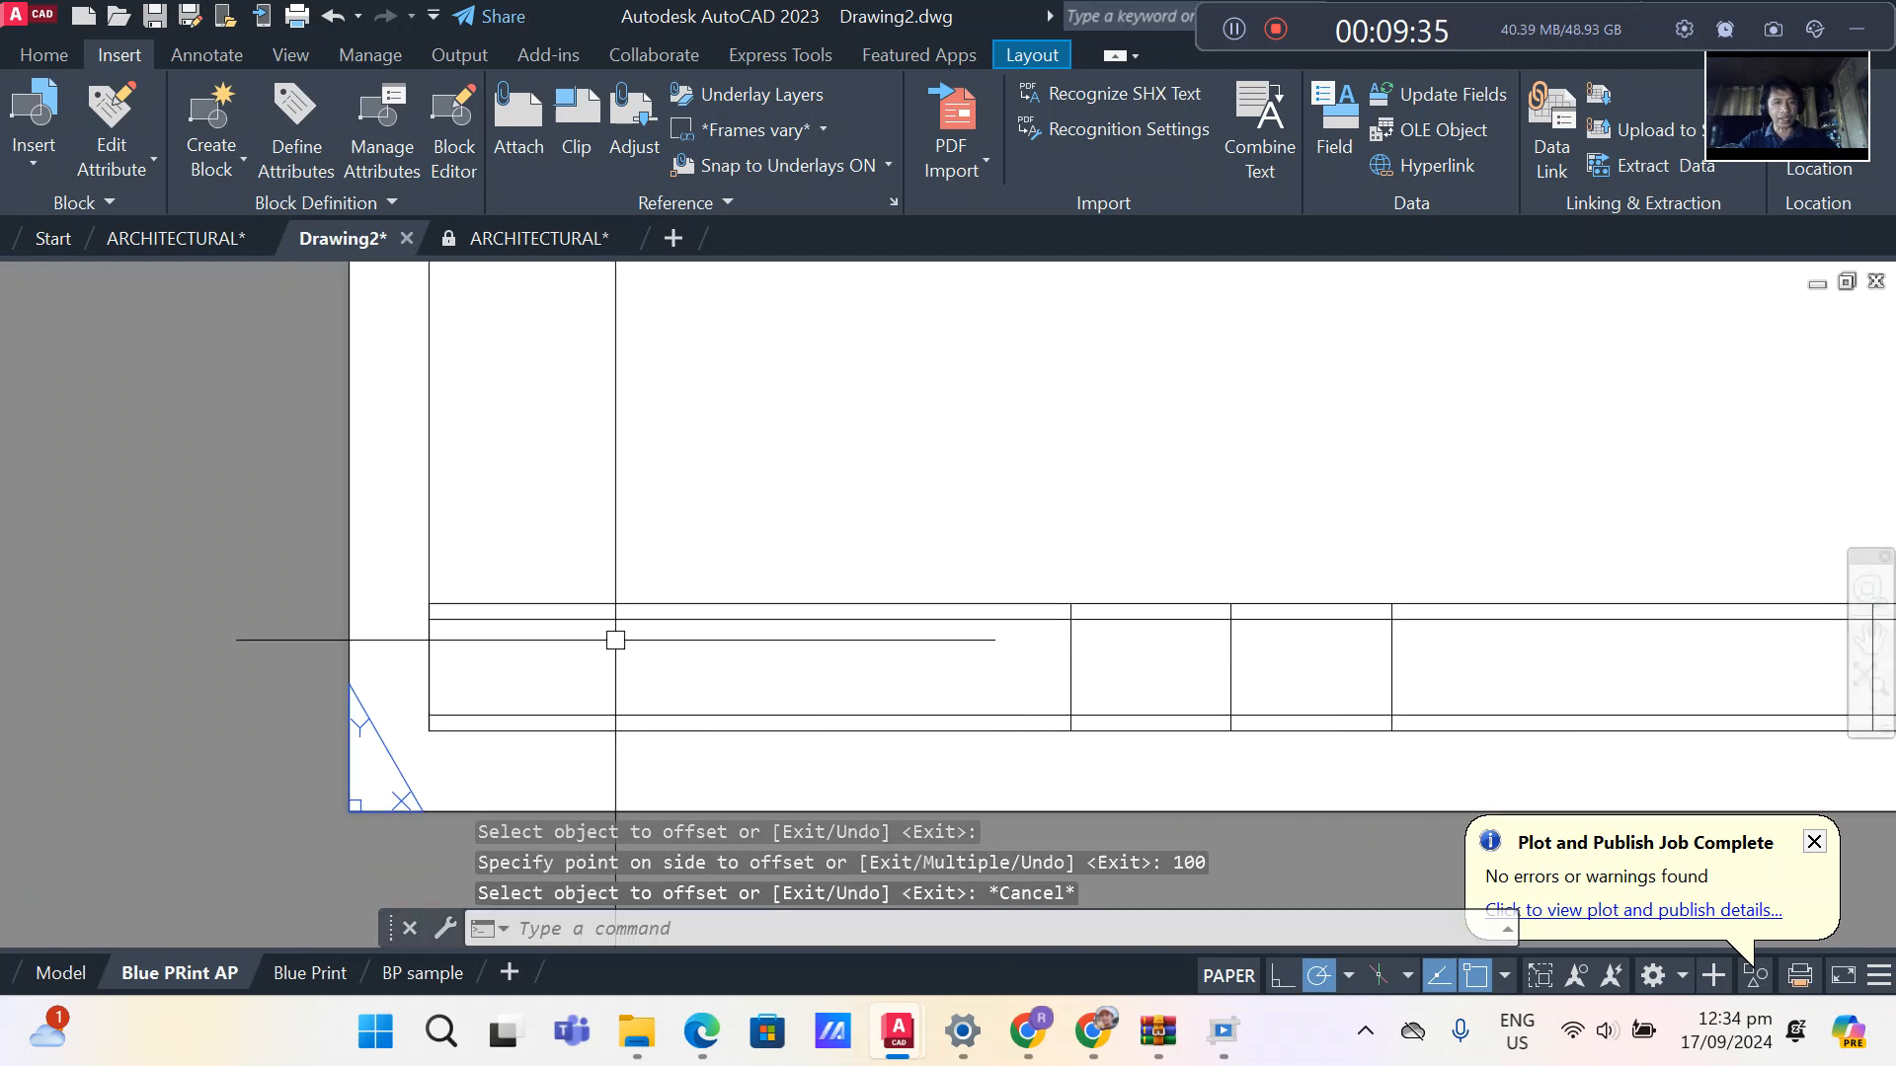
# Examine the title block headings and first column on the Blue Print layout, and return to the Blue PRint AP layout.
pyautogui.scroll(-2, 572, 666)
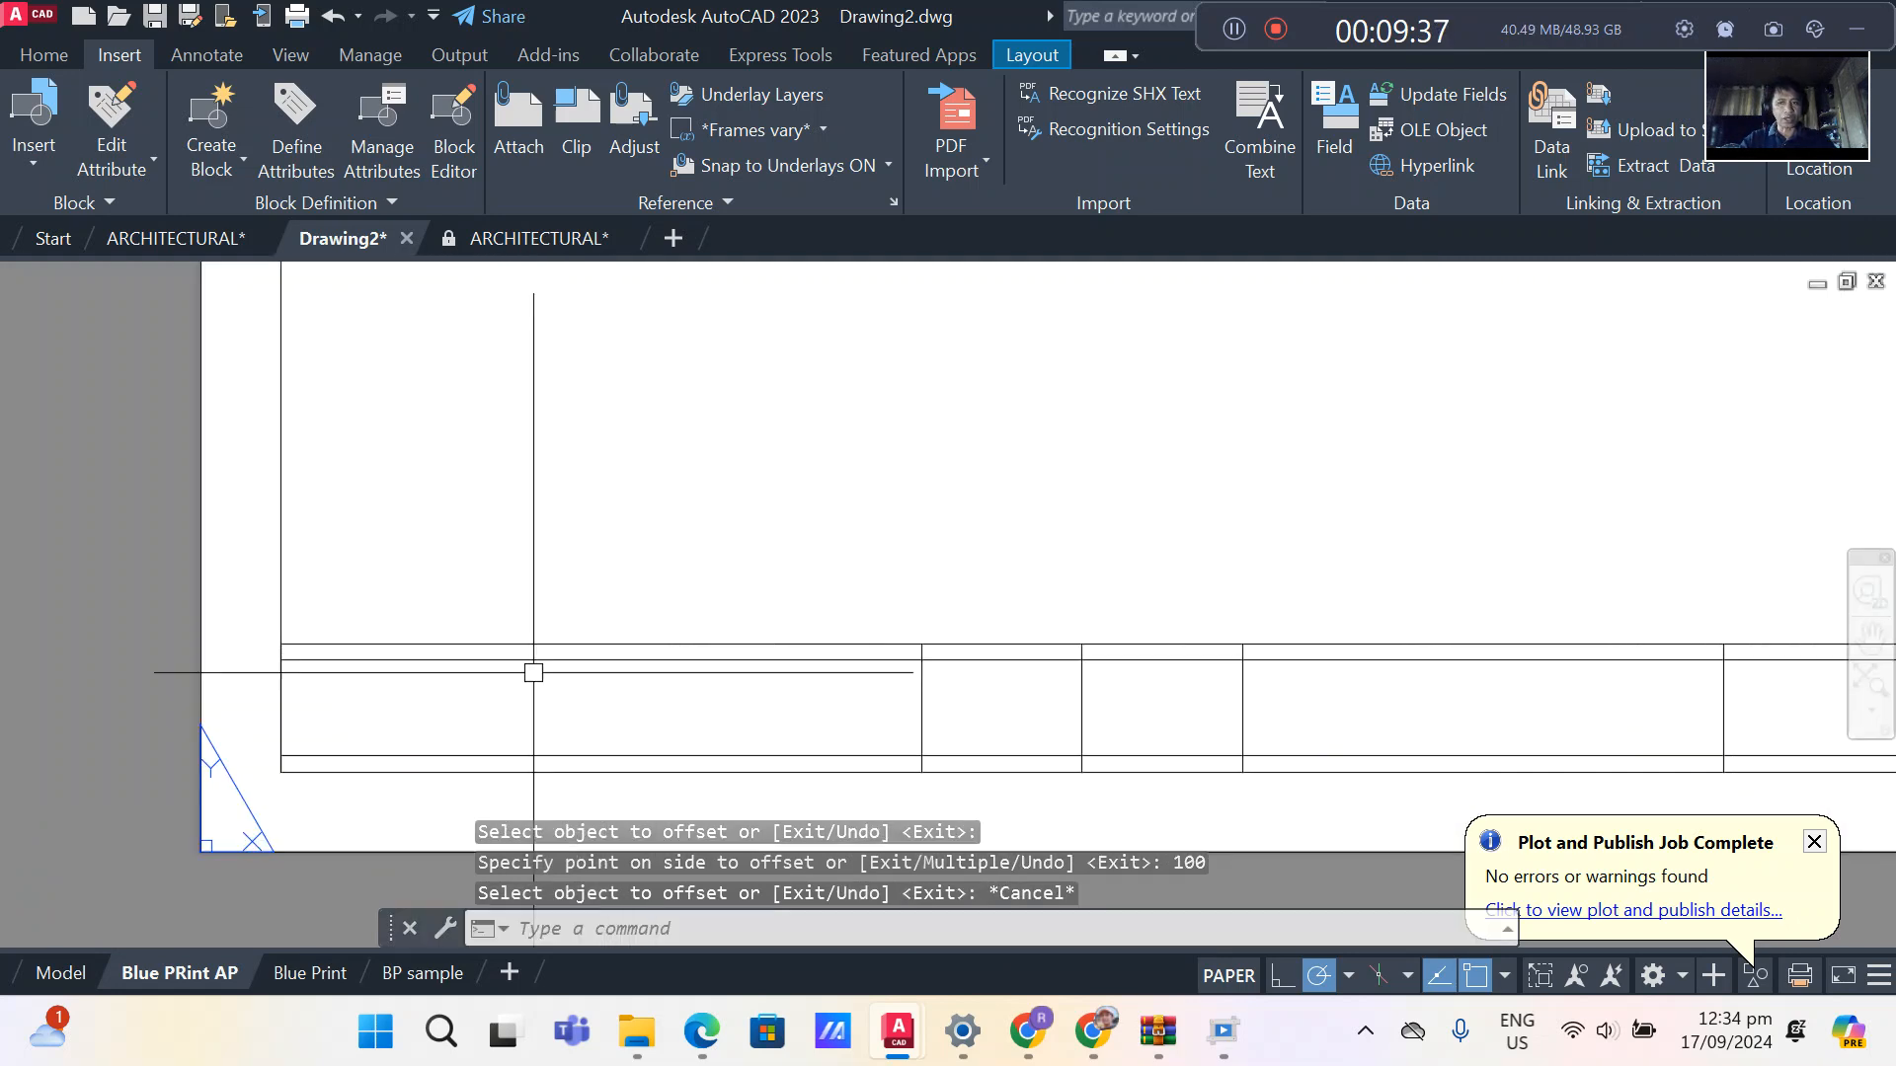
pyautogui.moveTo(855, 610); pyautogui.dragTo(839, 643, button='middle')
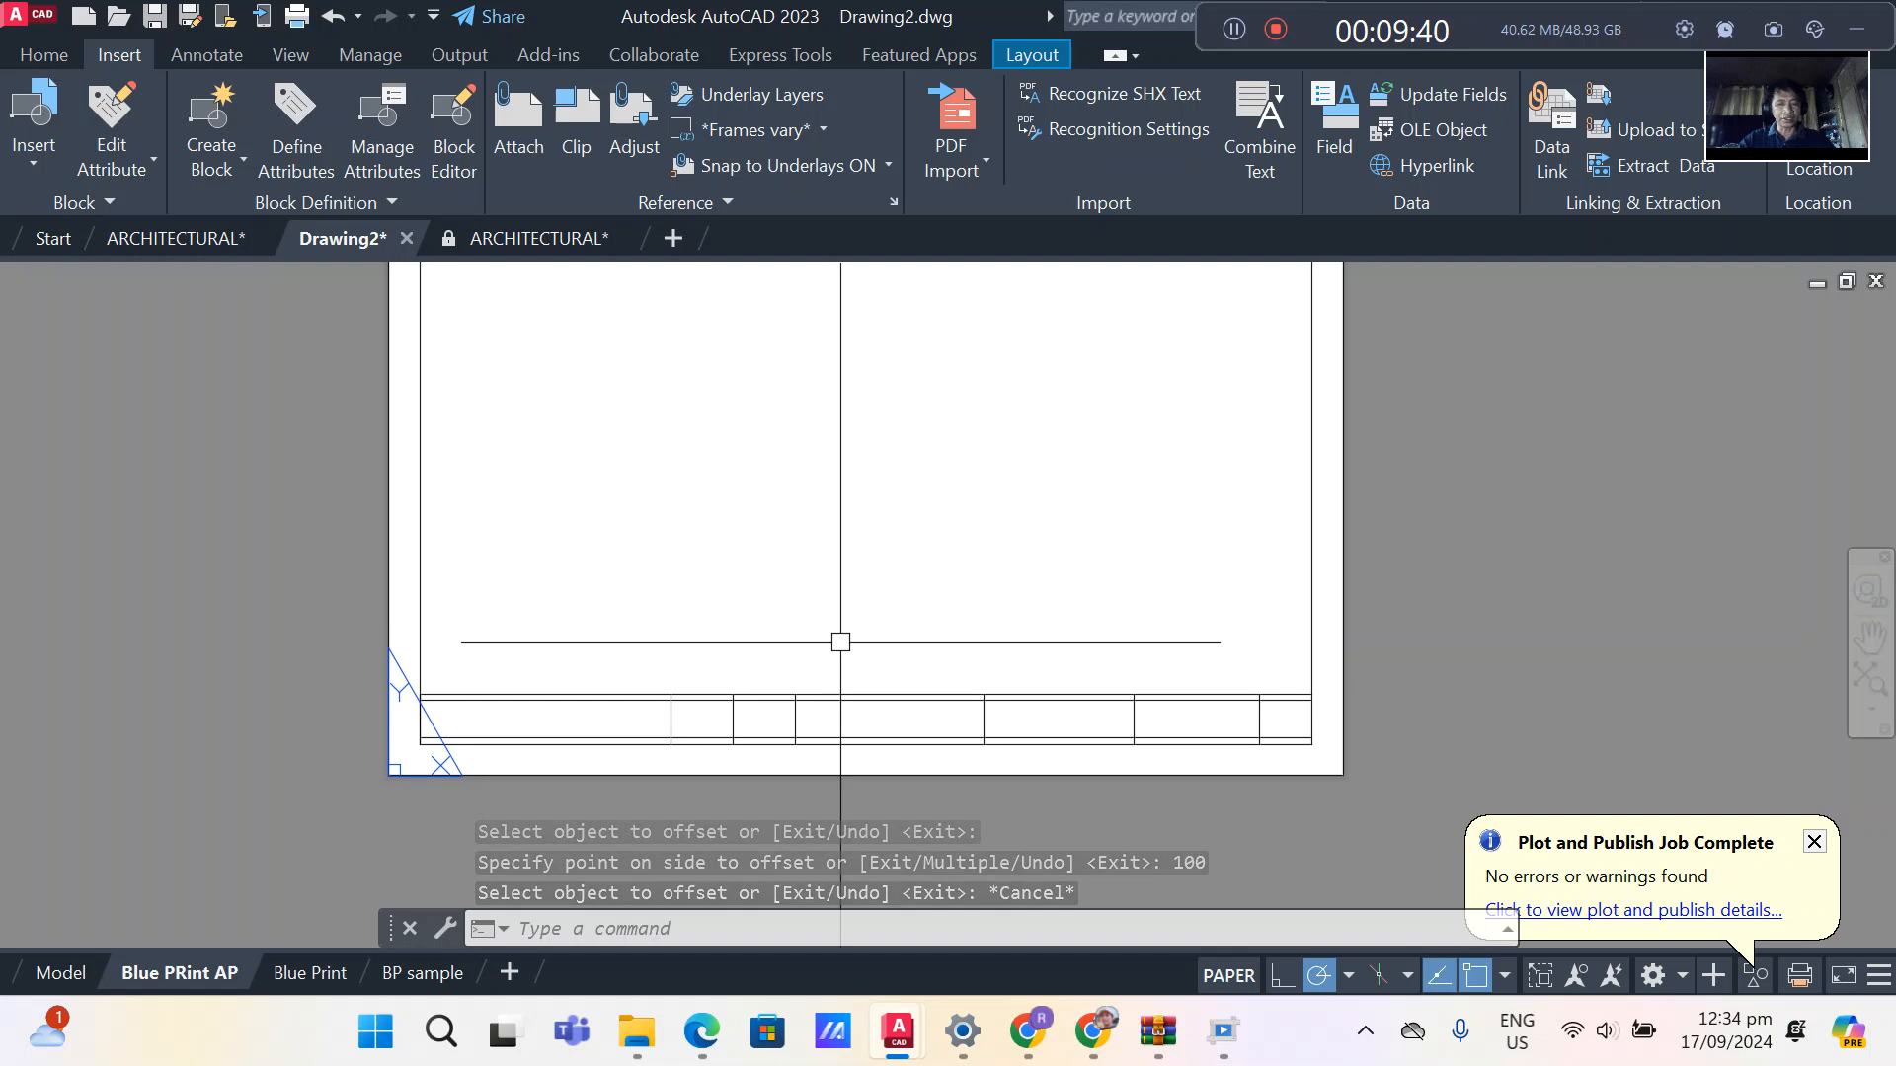
pyautogui.scroll(1, 571, 745)
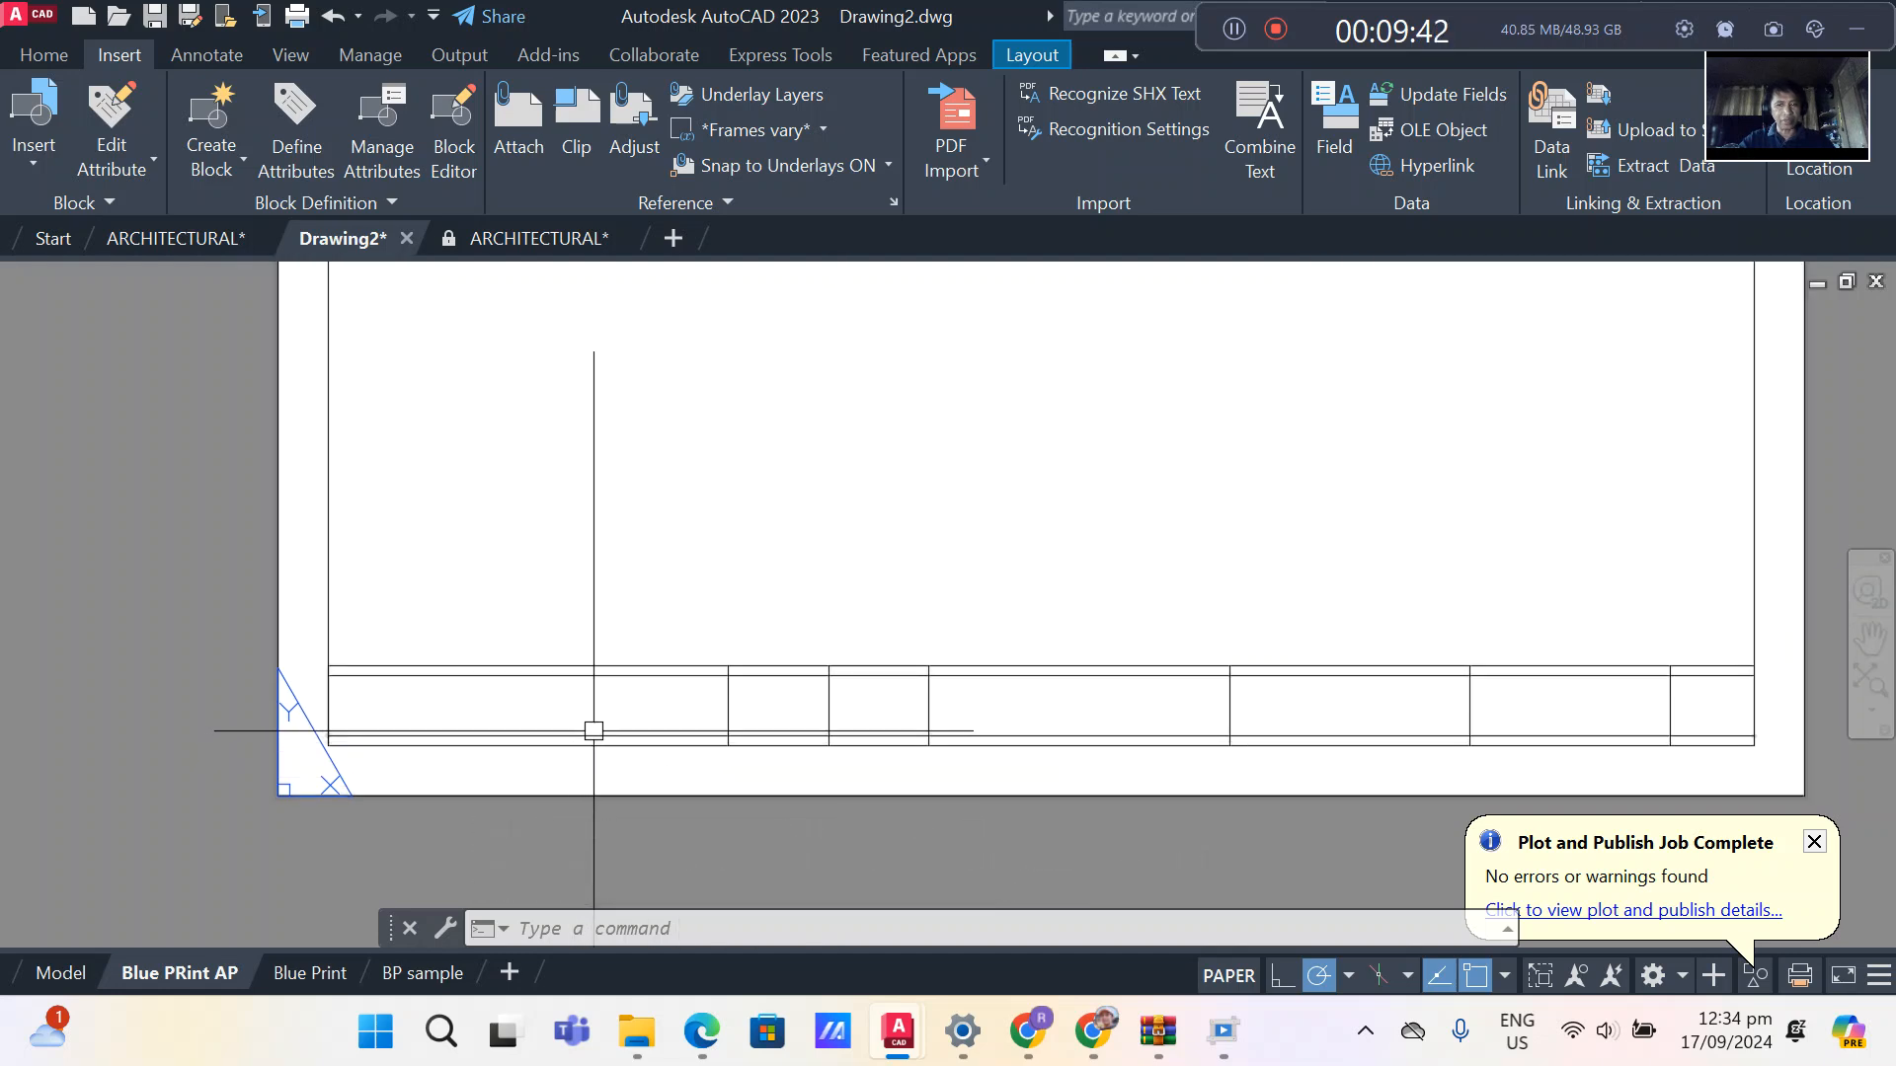
pyautogui.moveTo(550, 732); pyautogui.dragTo(549, 678, button='middle')
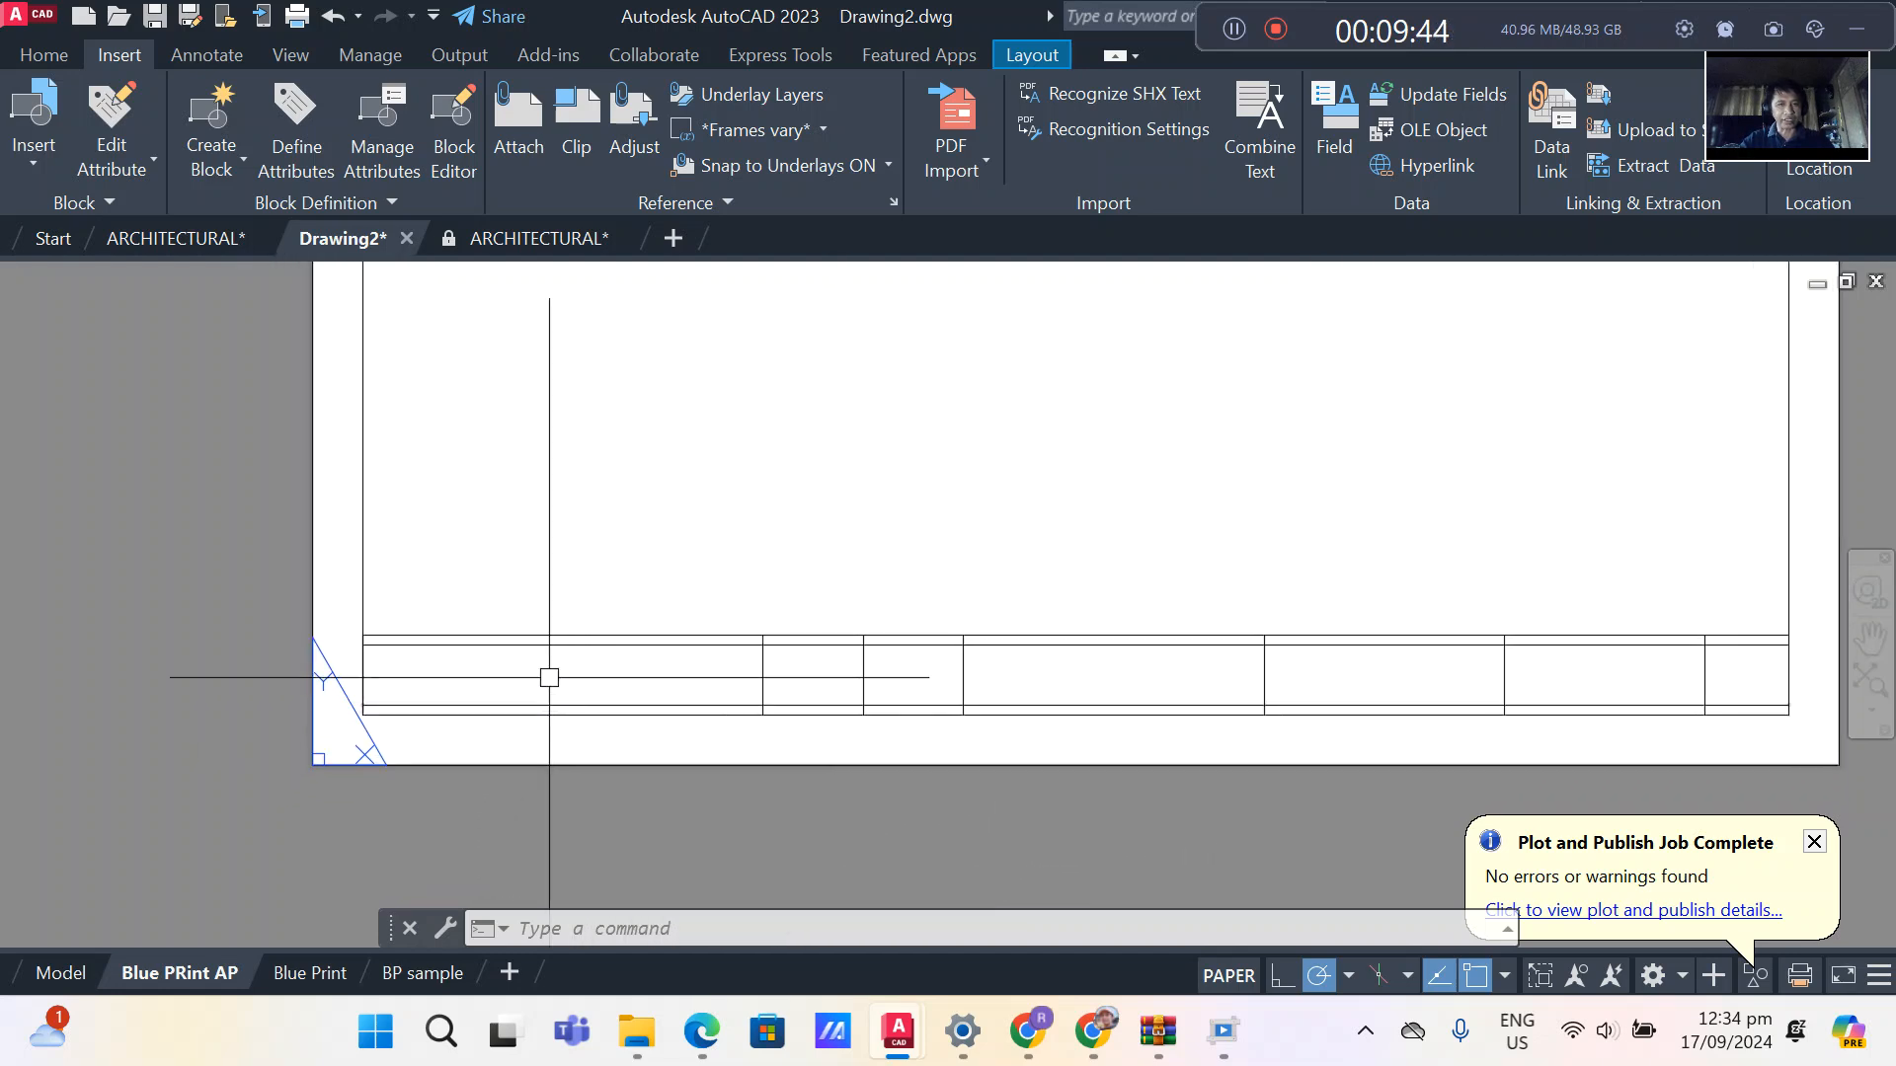
pyautogui.scroll(1, 515, 657)
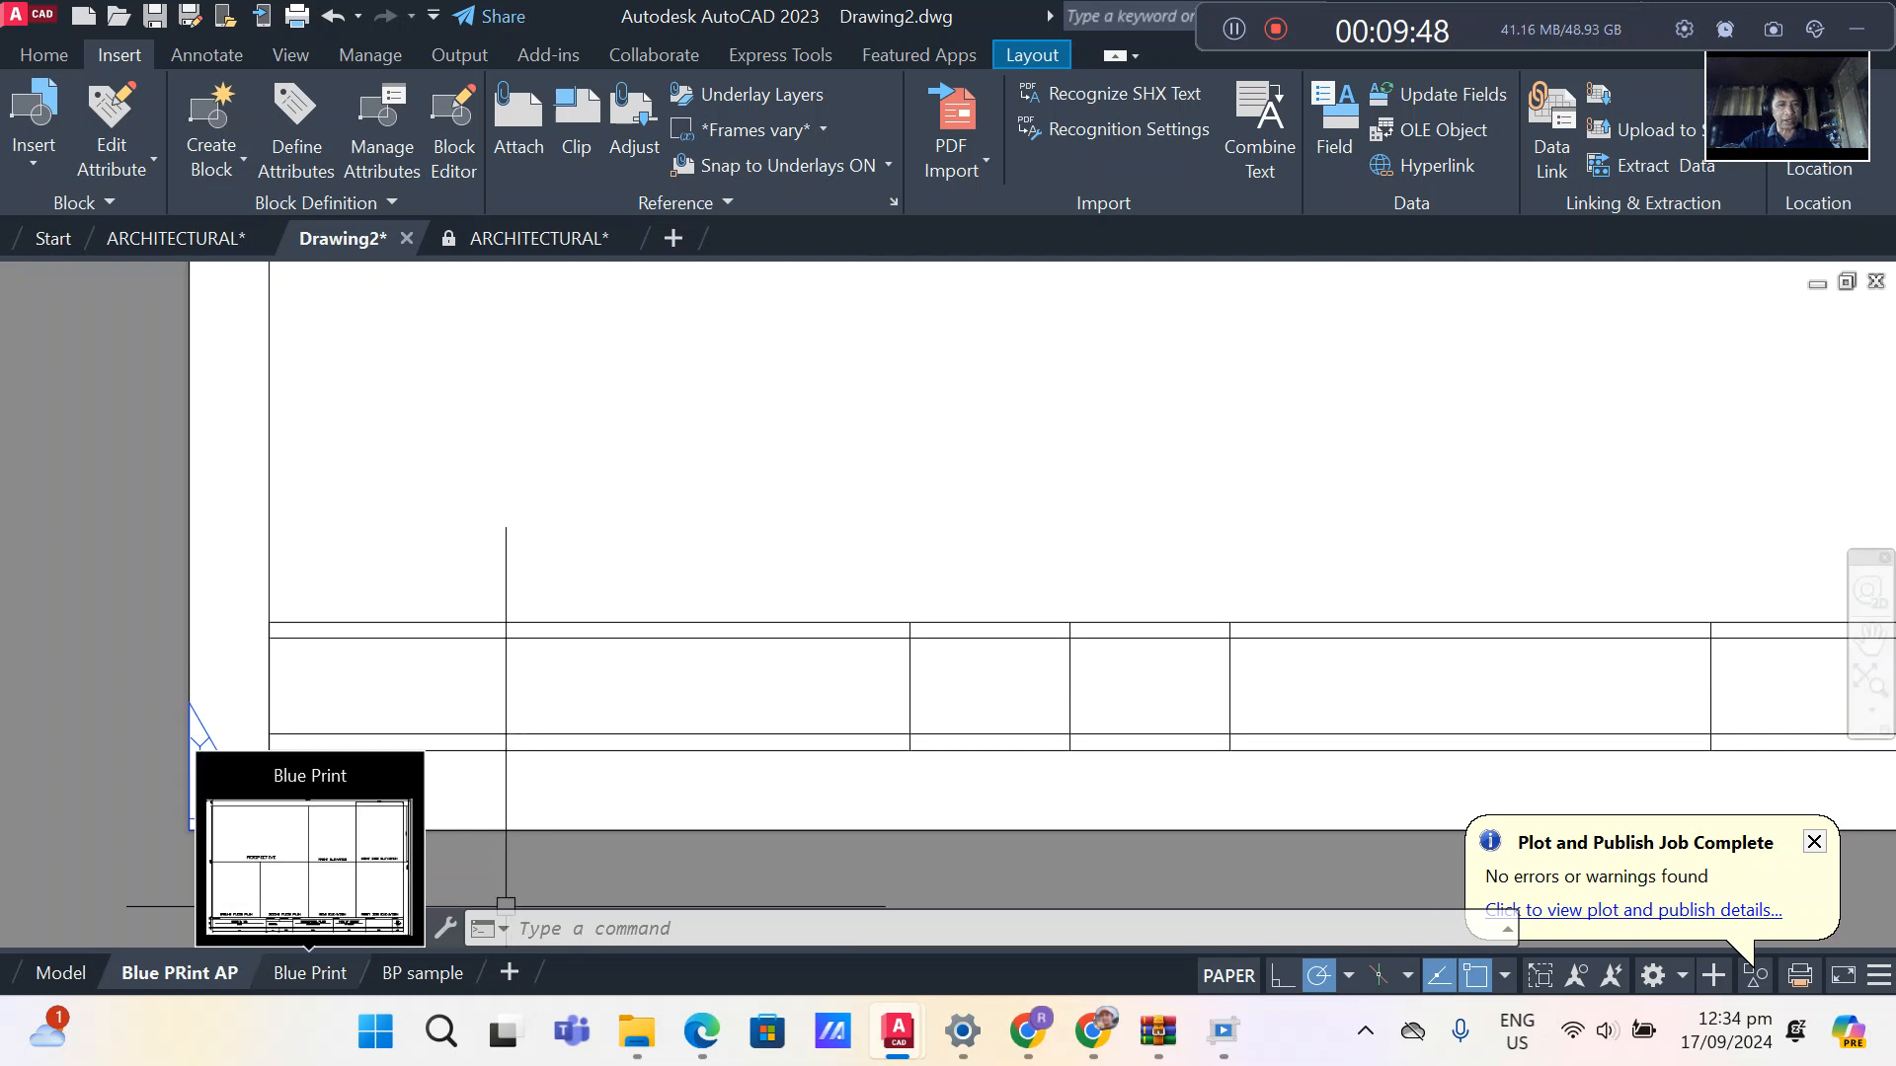
pyautogui.click(309, 973)
pyautogui.moveTo(381, 732); pyautogui.dragTo(956, 732, button='middle')
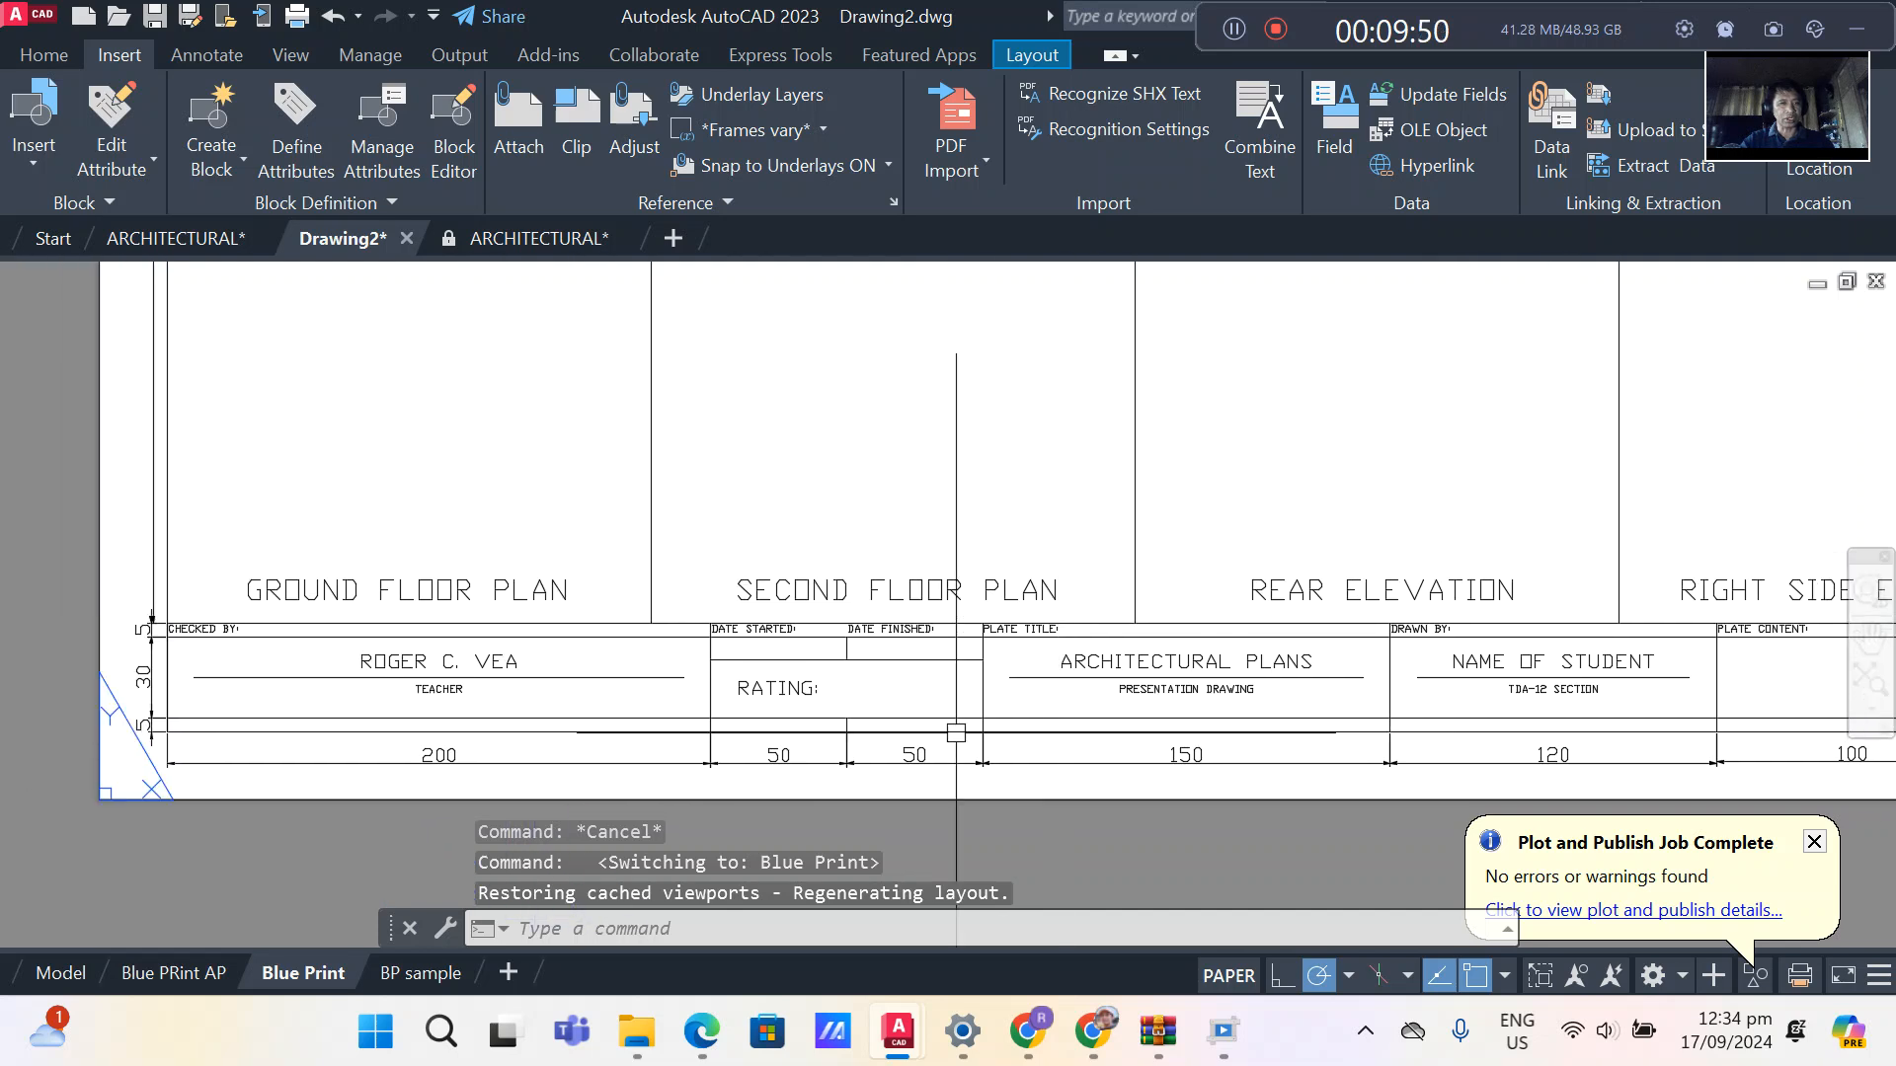
pyautogui.moveTo(365, 632); pyautogui.dragTo(572, 632, button='middle')
pyautogui.scroll(1, 533, 692)
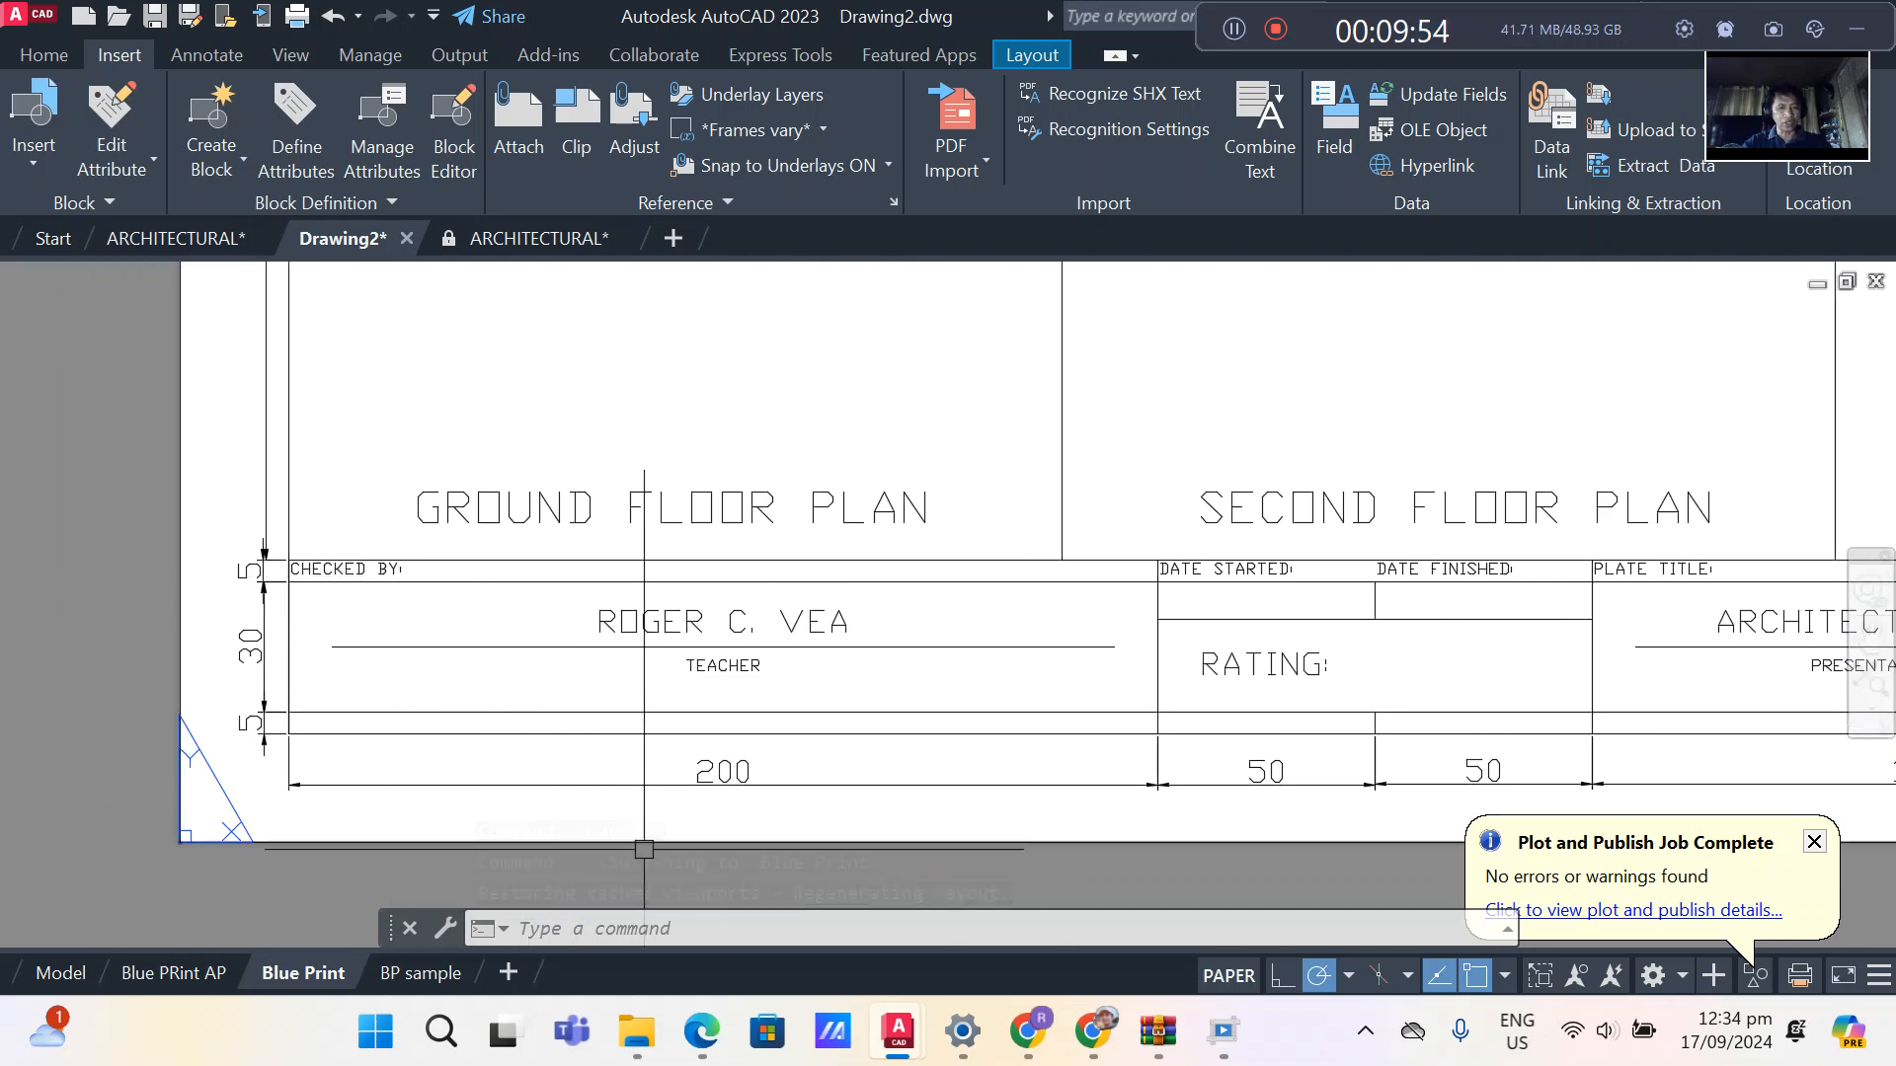
pyautogui.click(174, 973)
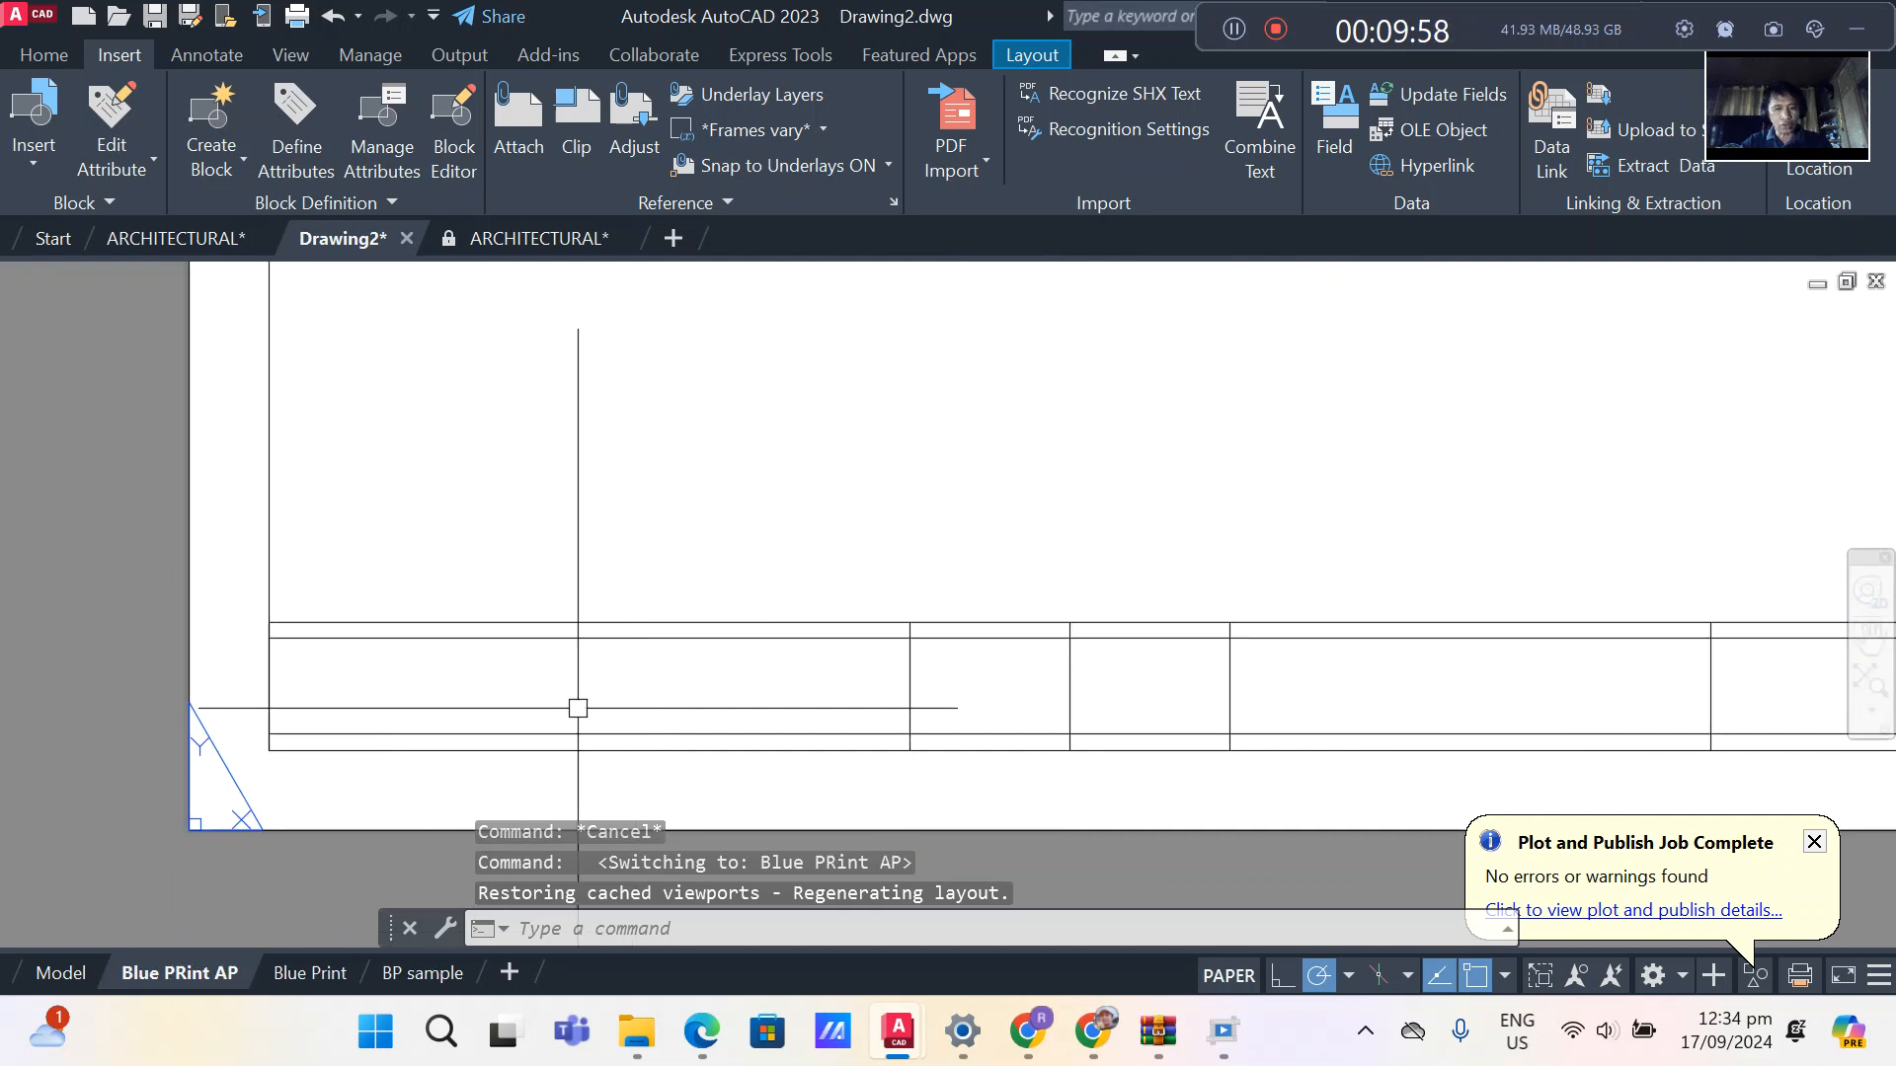
pyautogui.press('Return')
pyautogui.scroll(4, 281, 691)
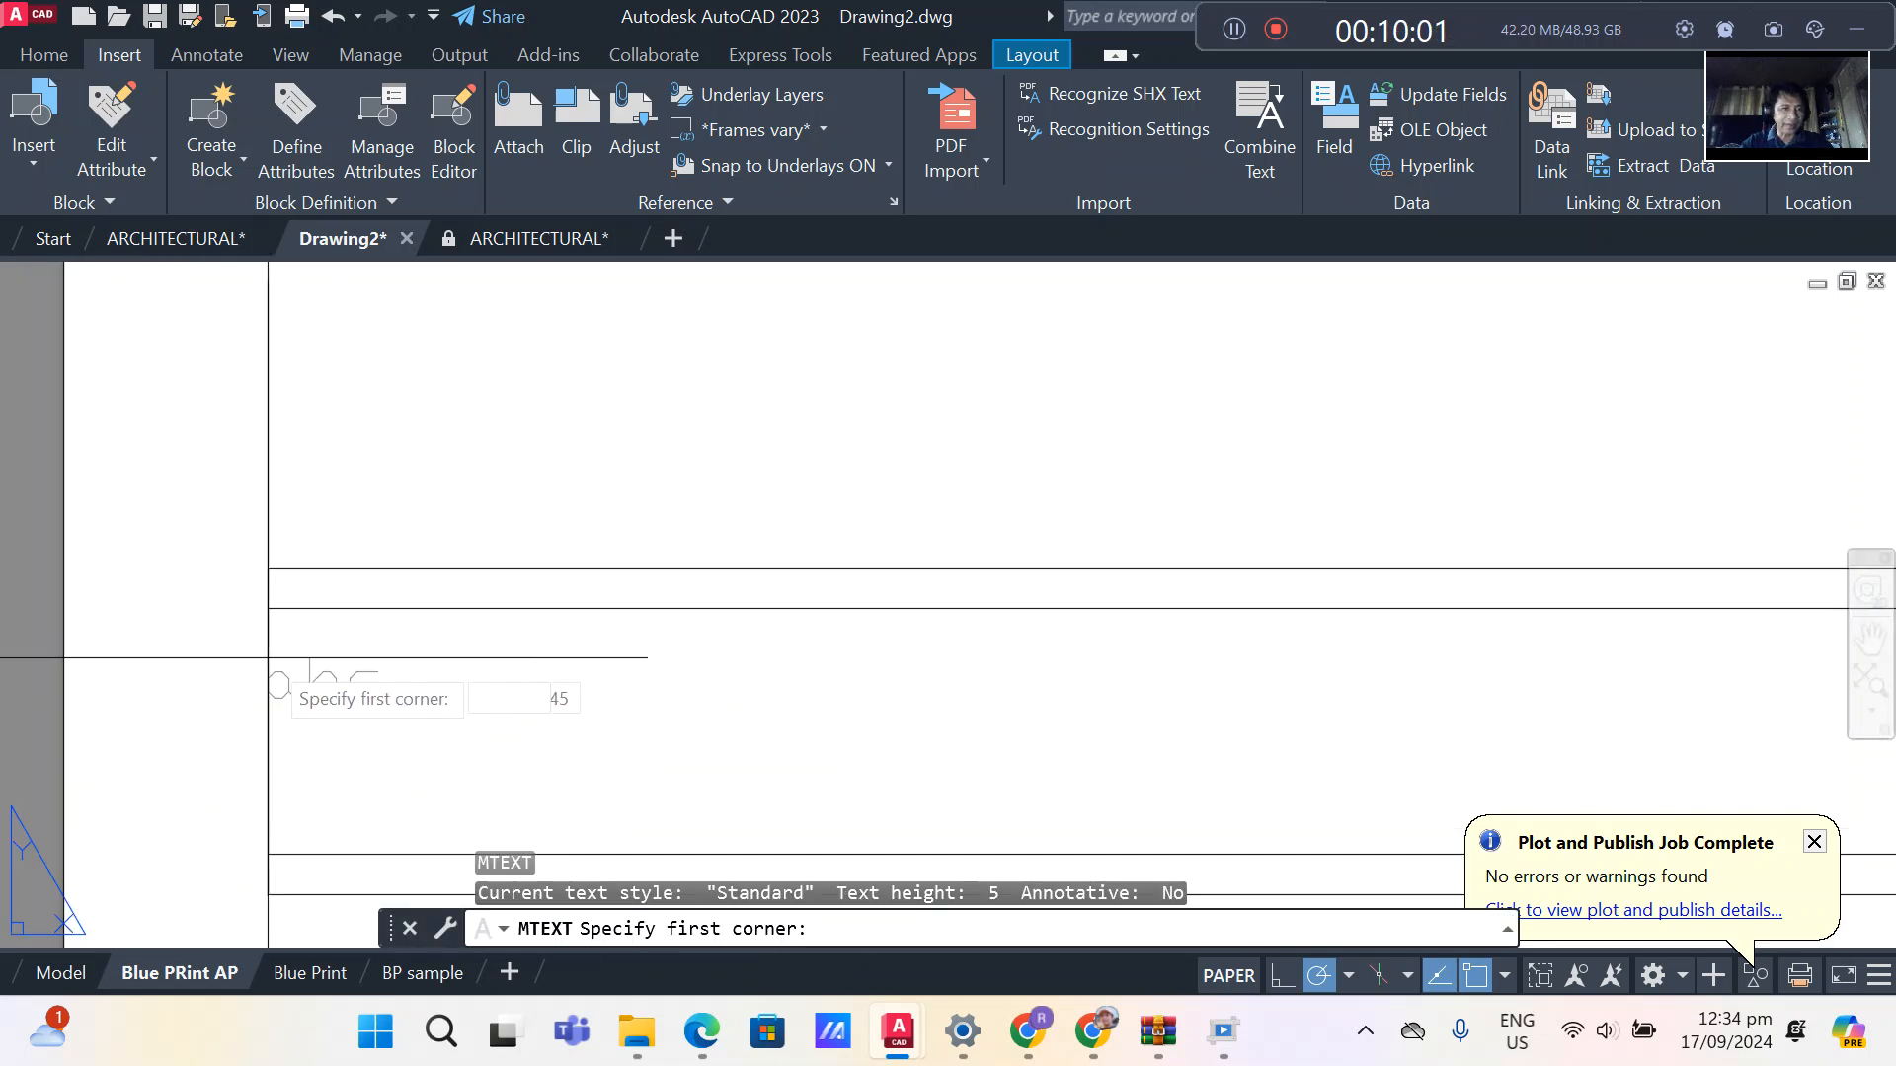
pyautogui.click(268, 568)
pyautogui.scroll(-2, 278, 606)
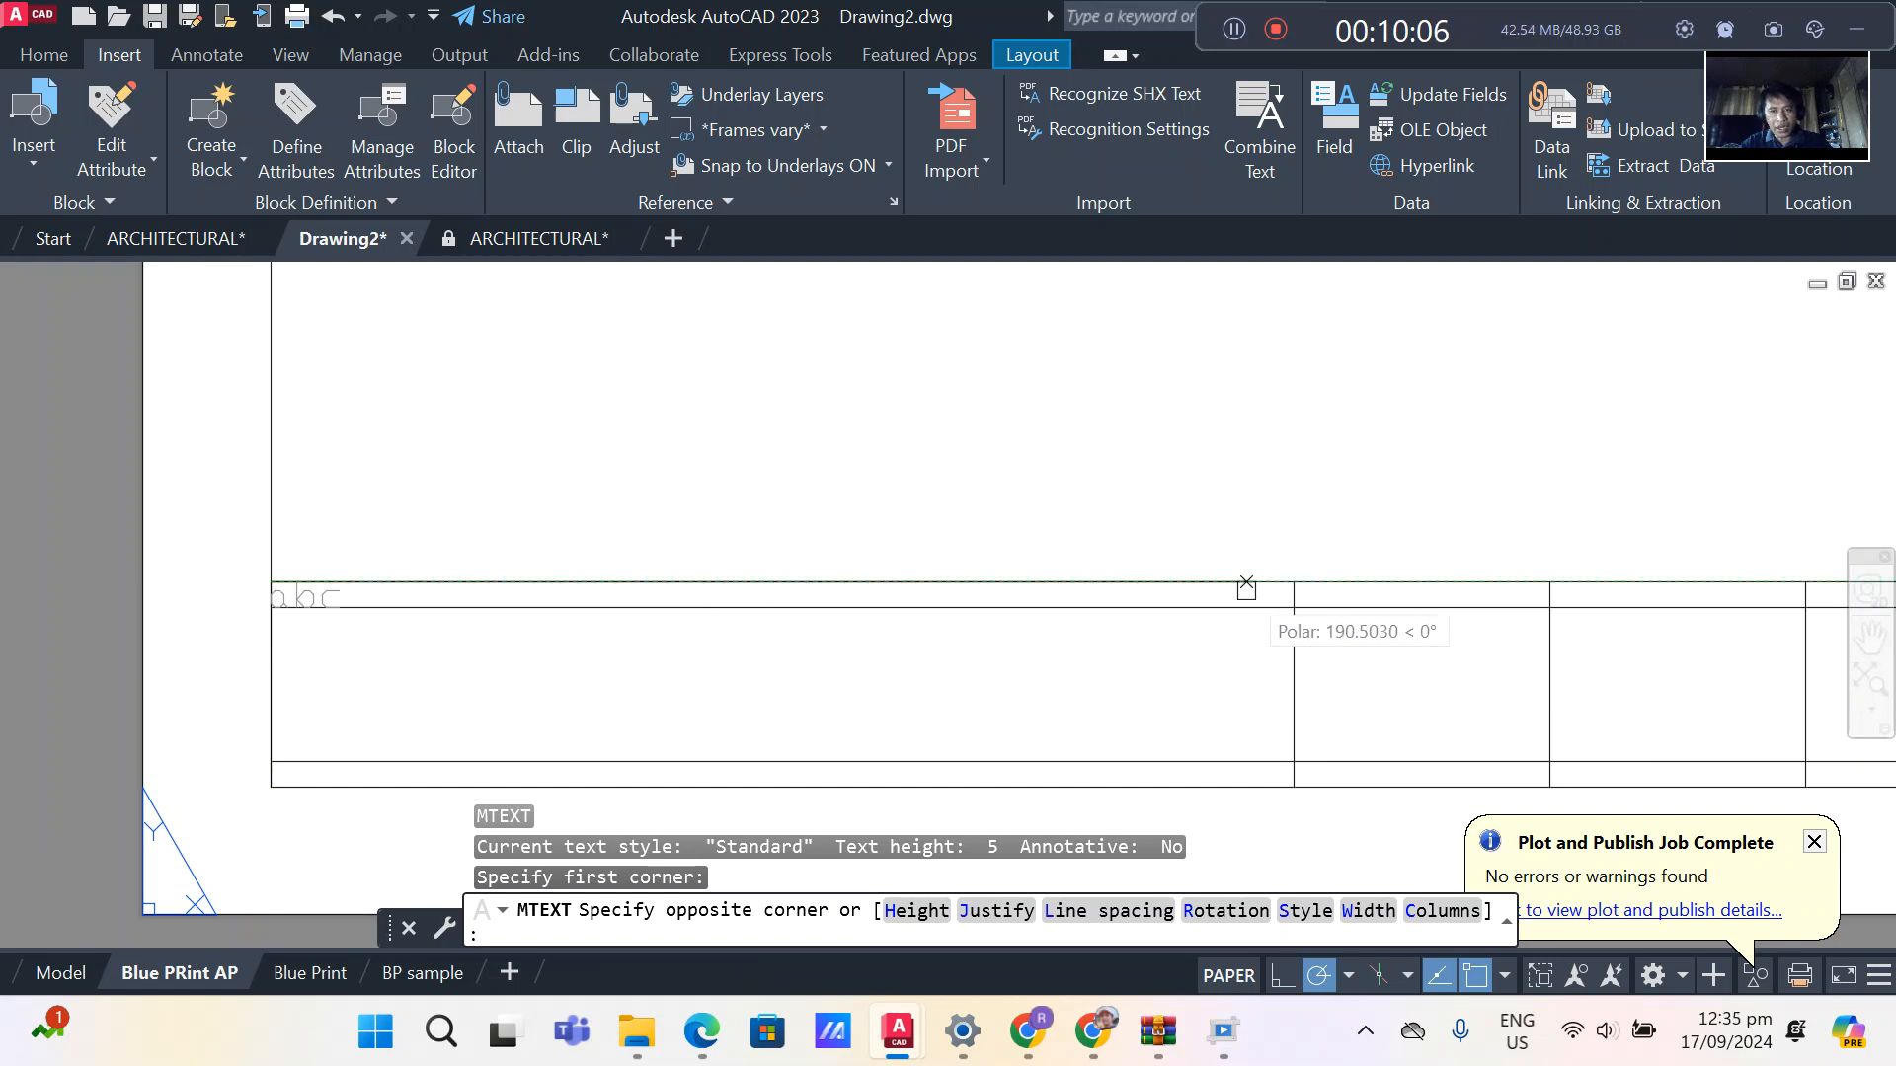
pyautogui.click(1293, 607)
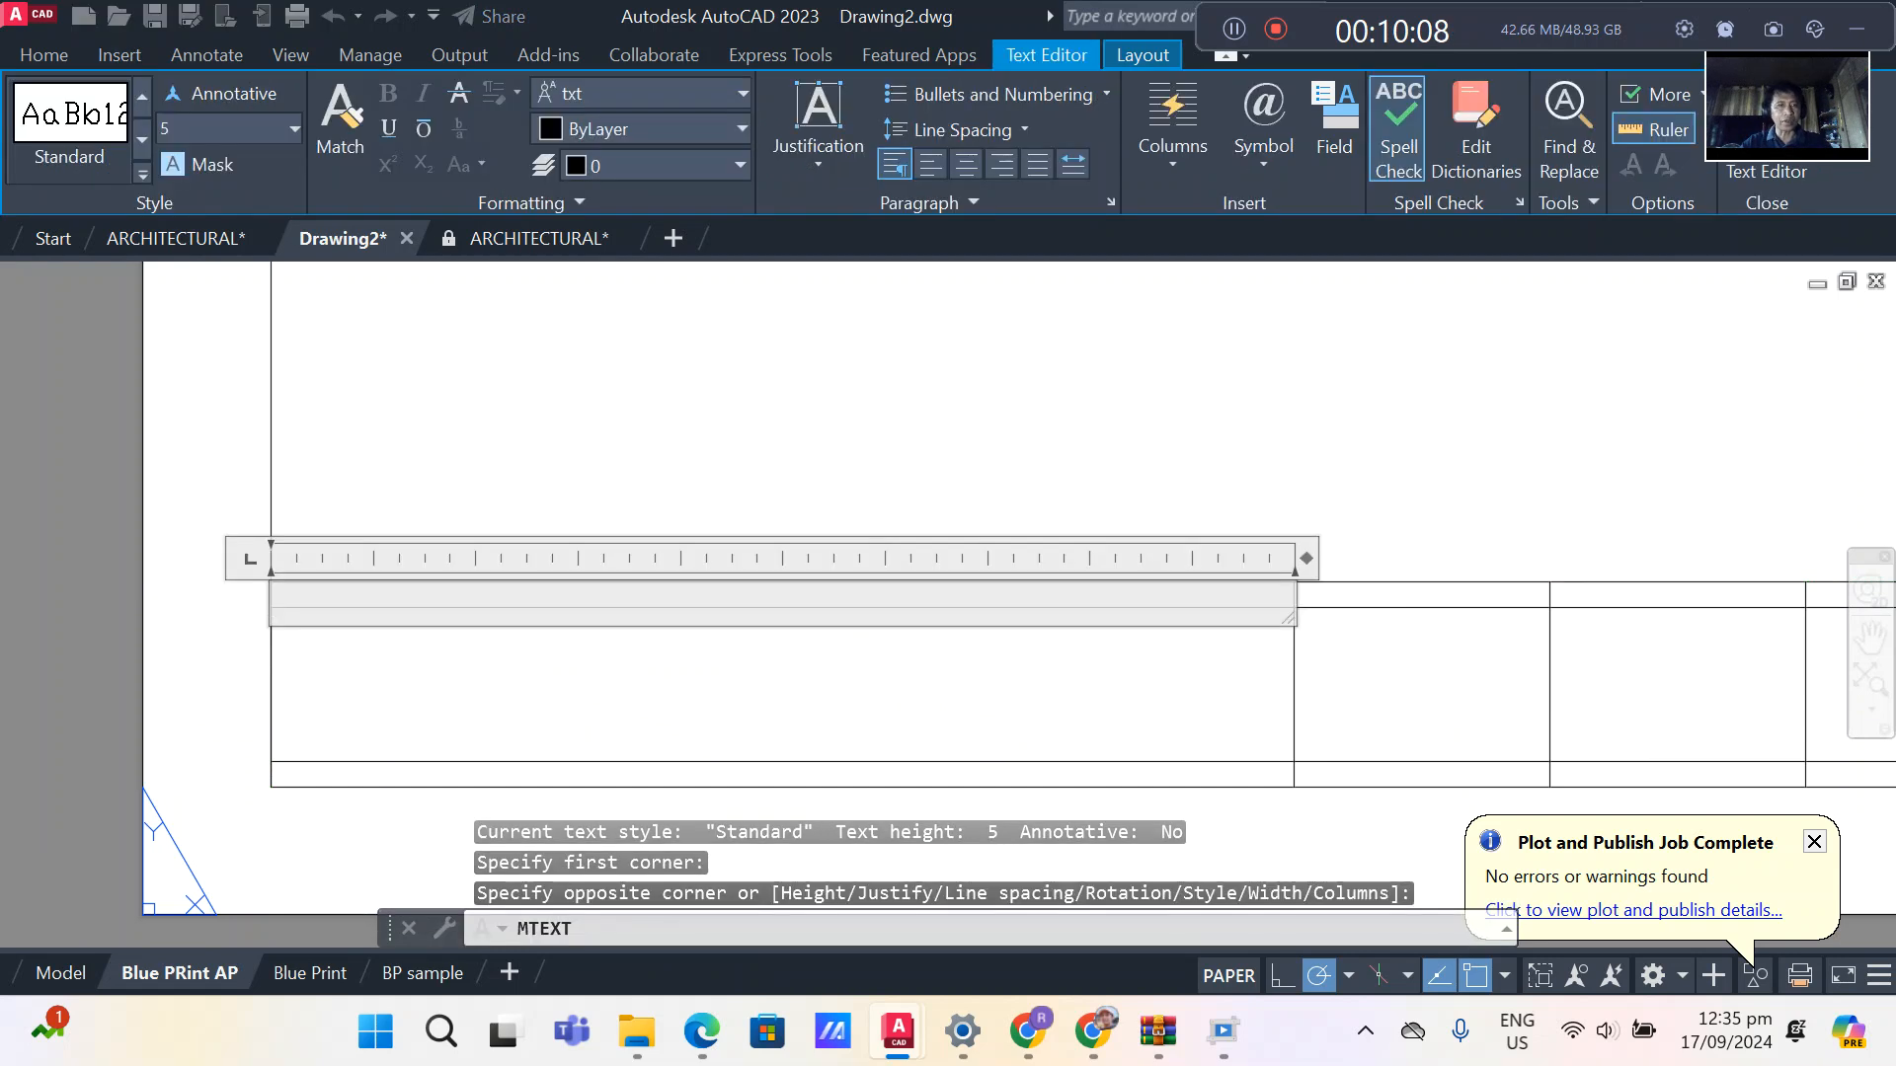
pyautogui.click(294, 130)
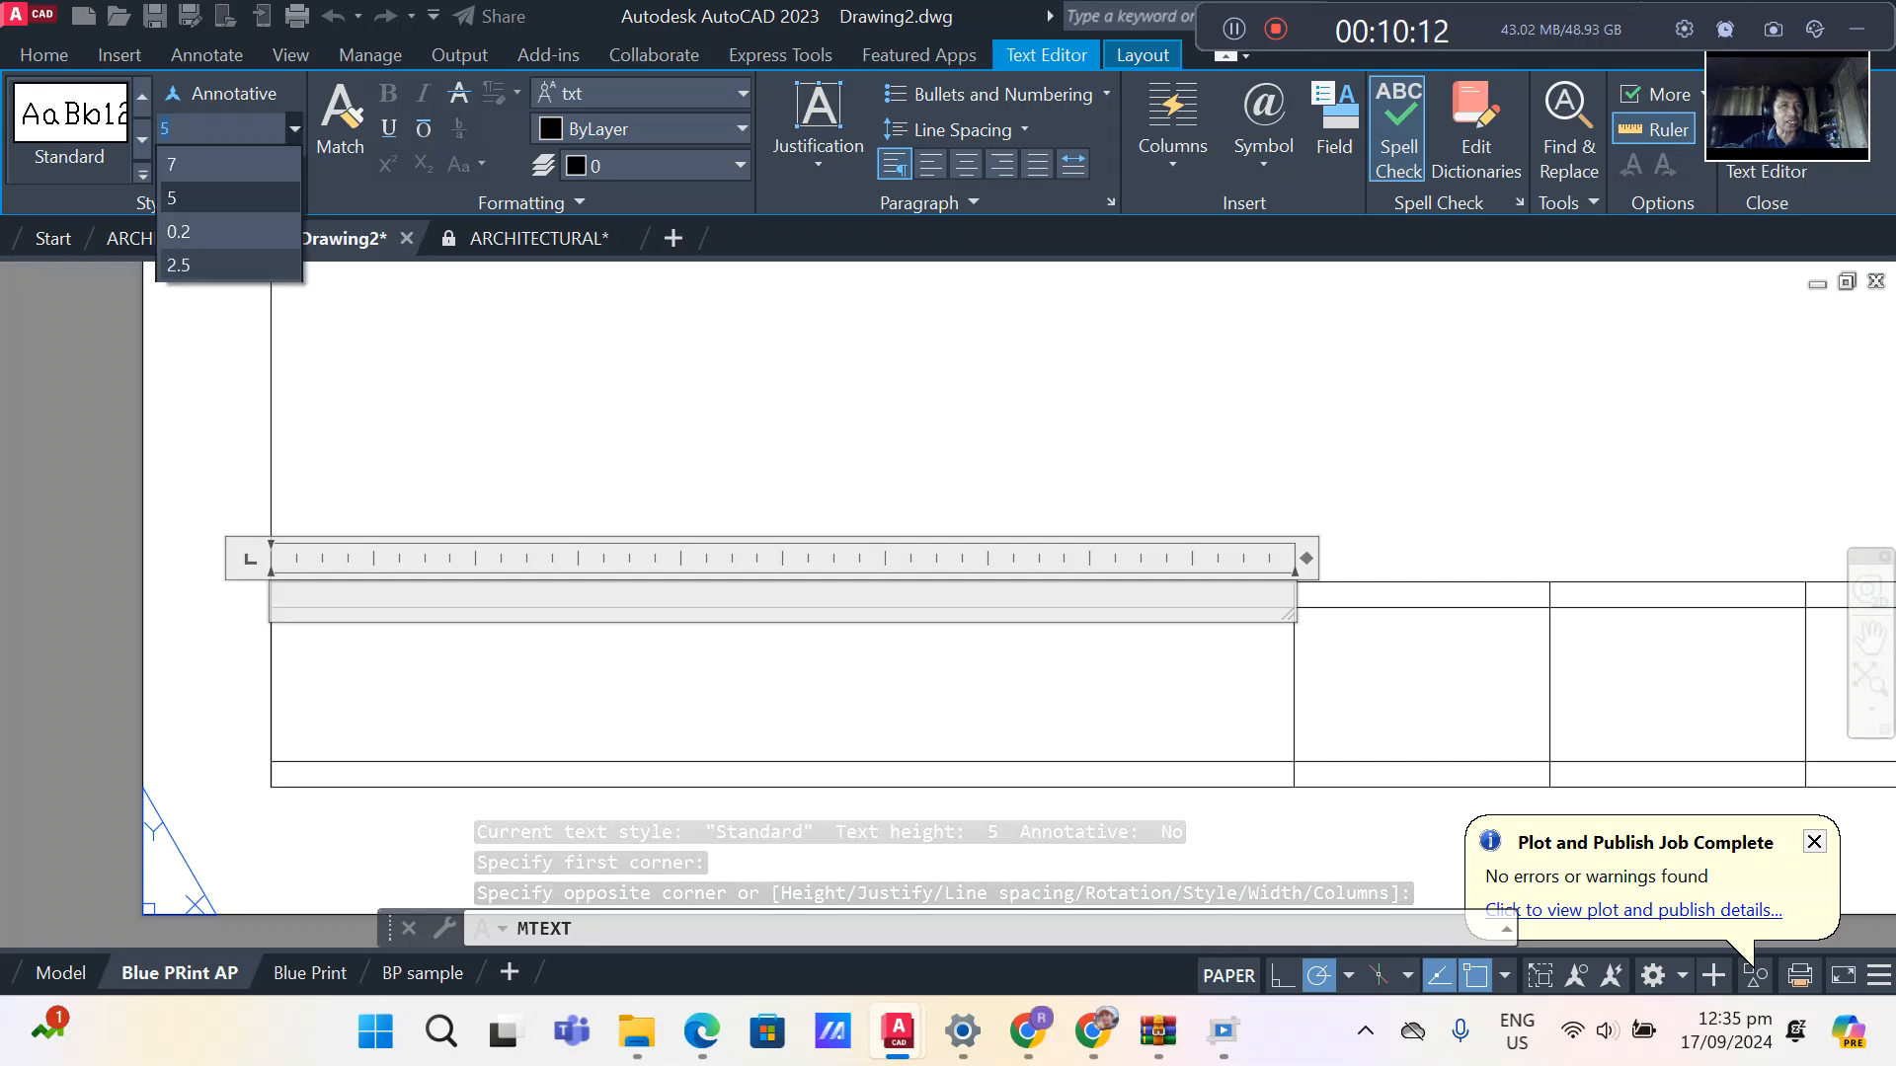
pyautogui.click(179, 265)
pyautogui.click(374, 487)
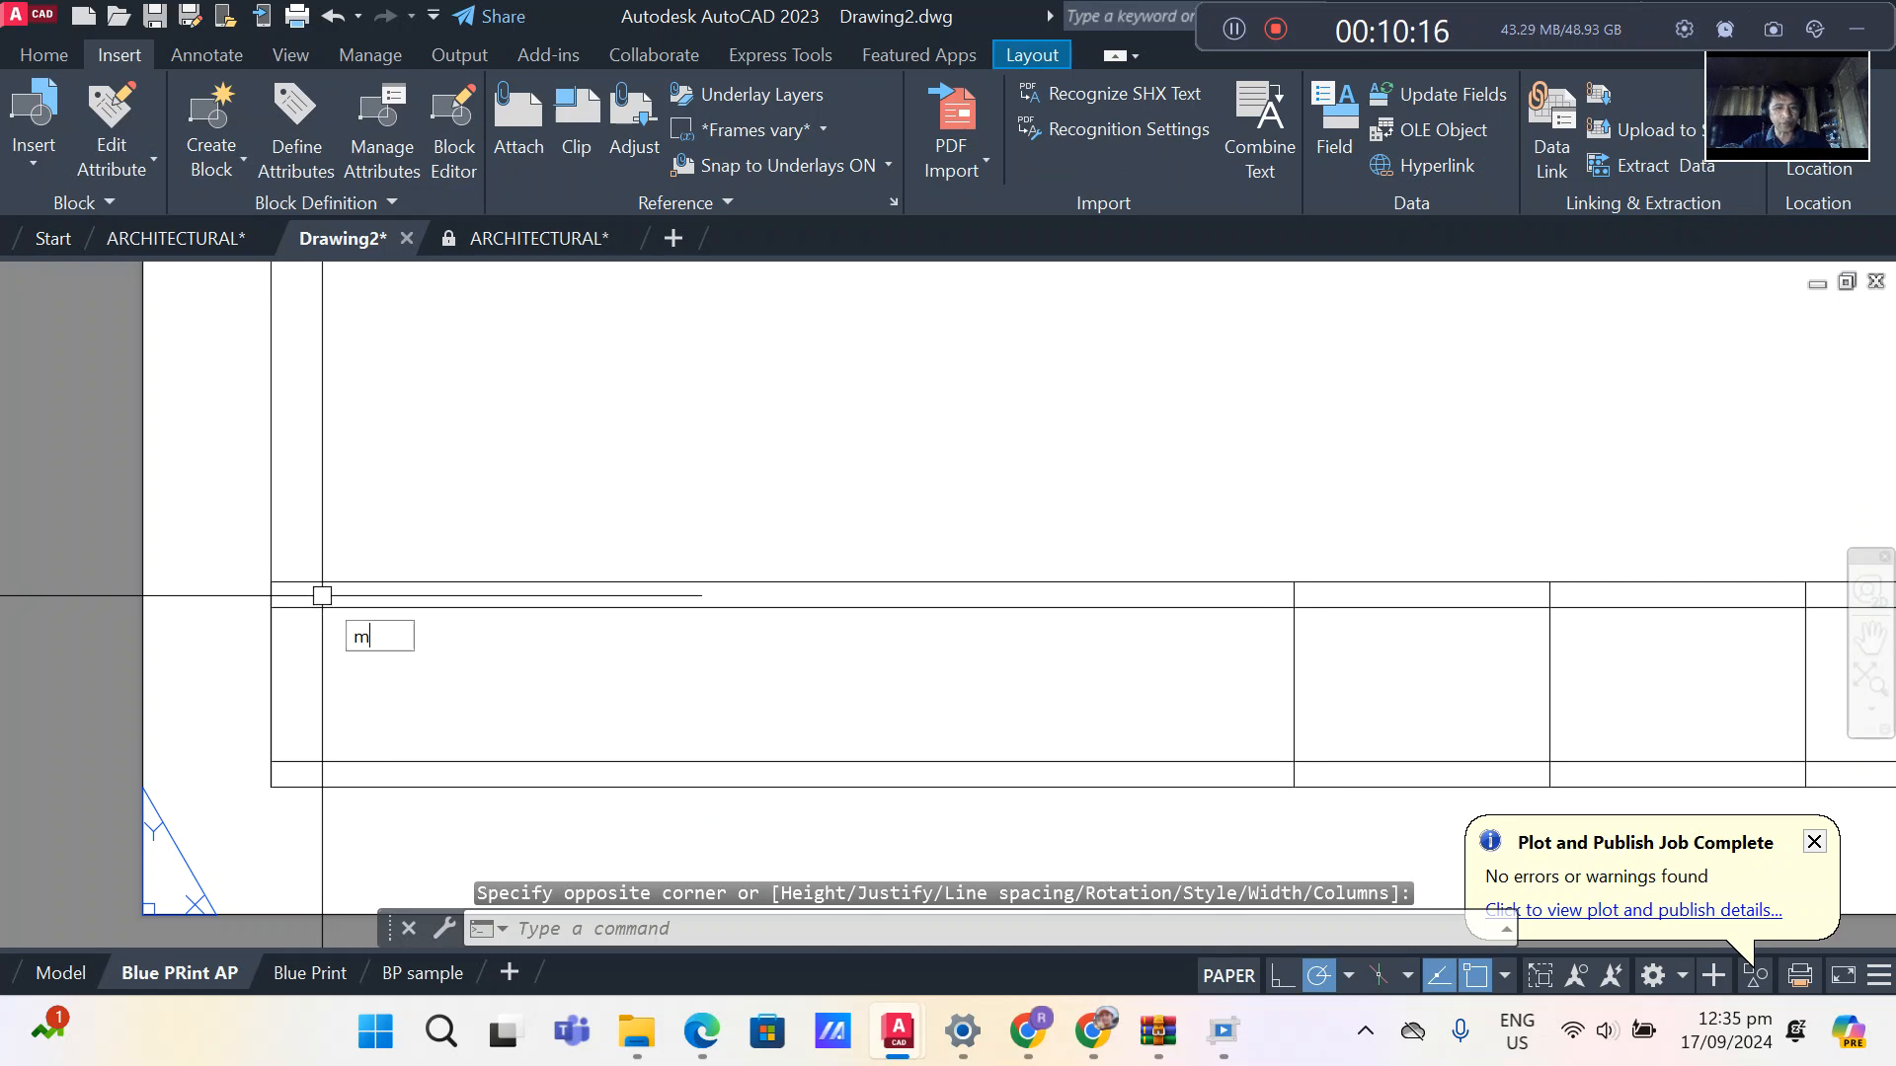
# Add the multiline text "CHECKED BY:" at height 2.5 in the header strip of the 200 mm title block column.
pyautogui.write('mt')
pyautogui.press('Return')
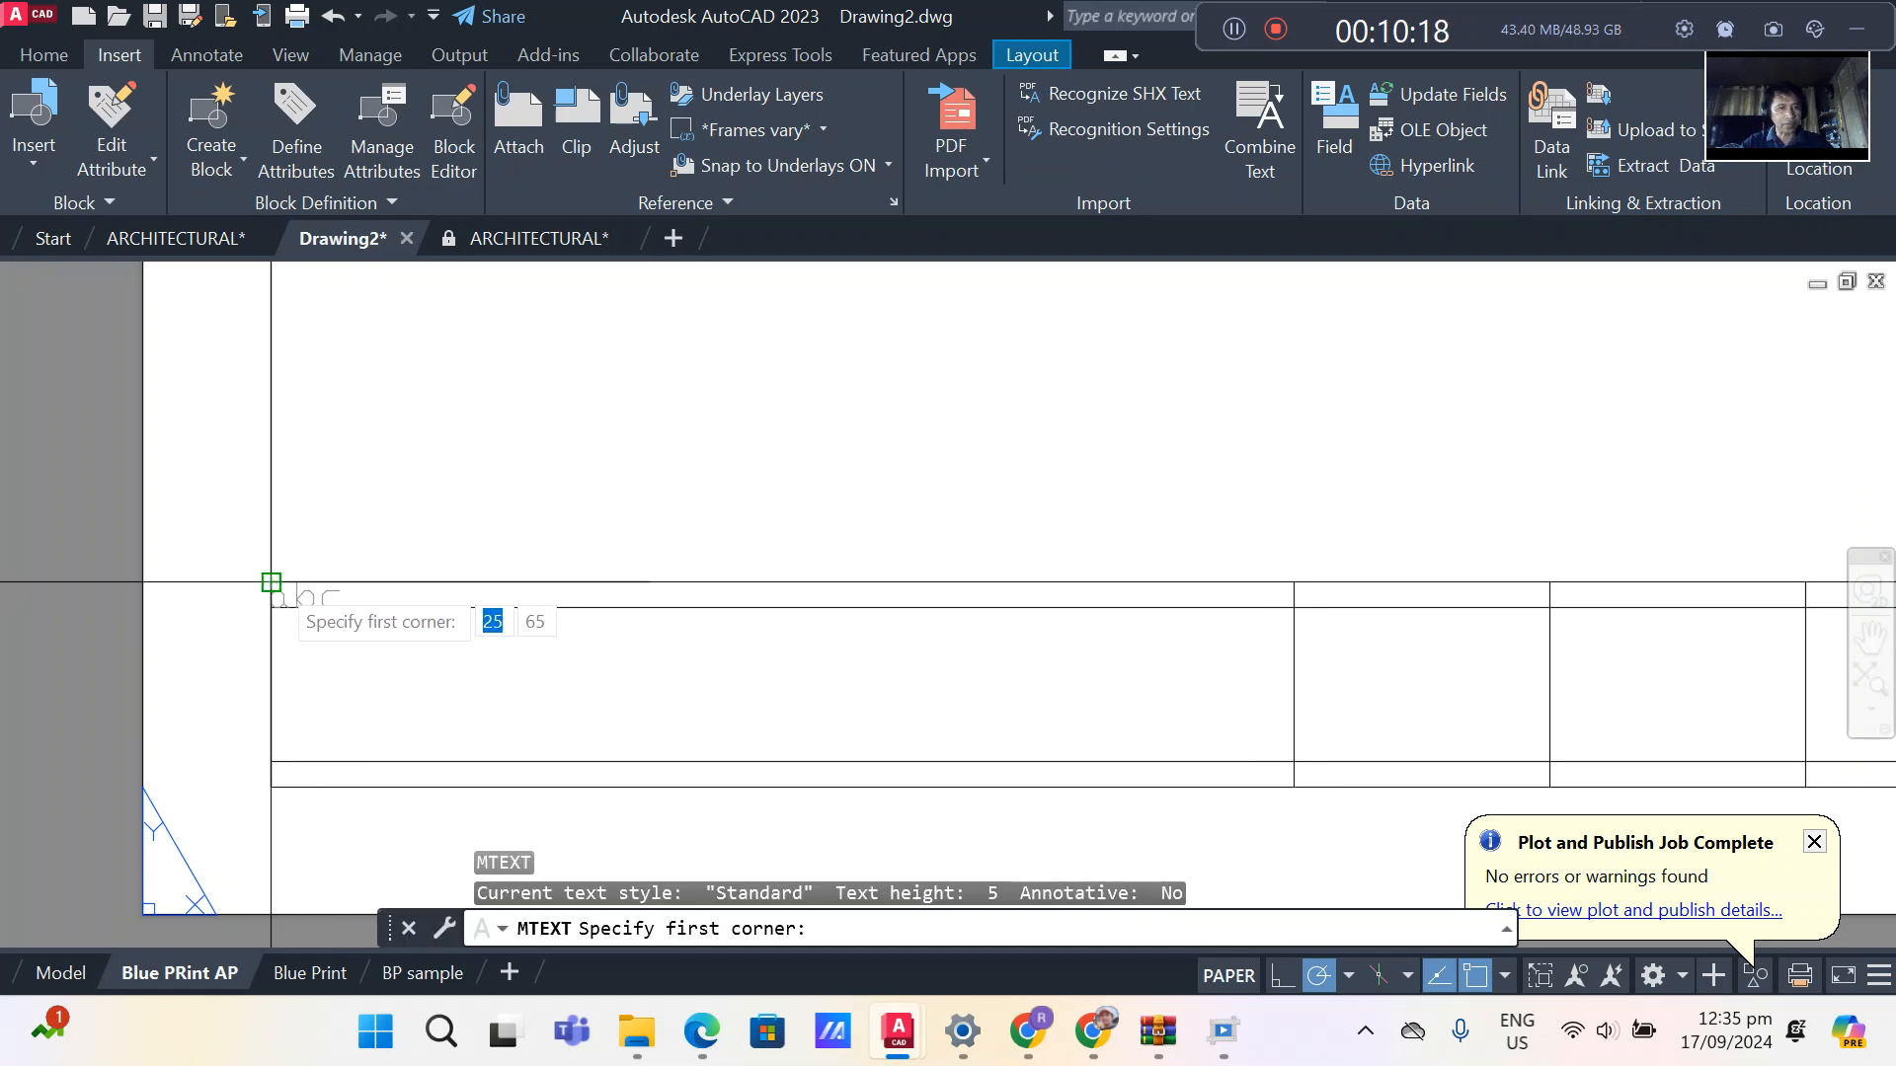
pyautogui.click(271, 583)
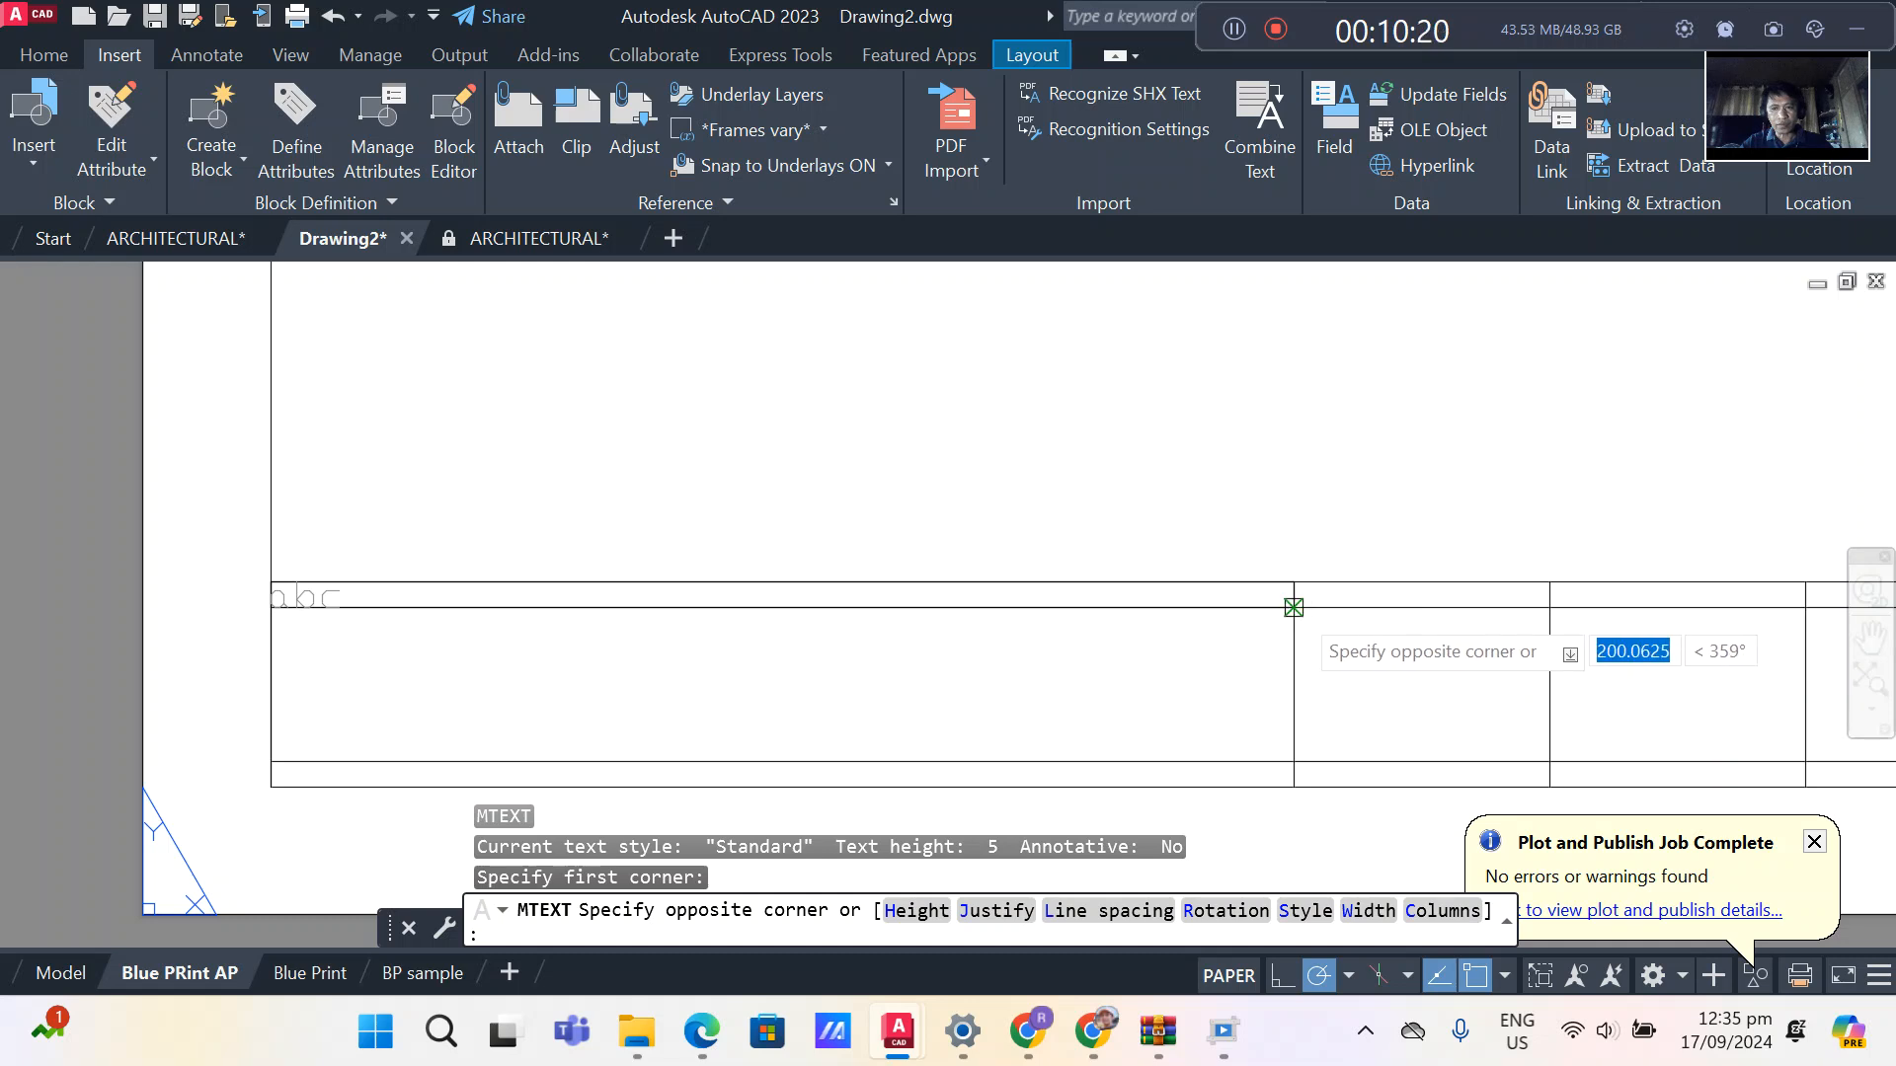
pyautogui.click(1294, 626)
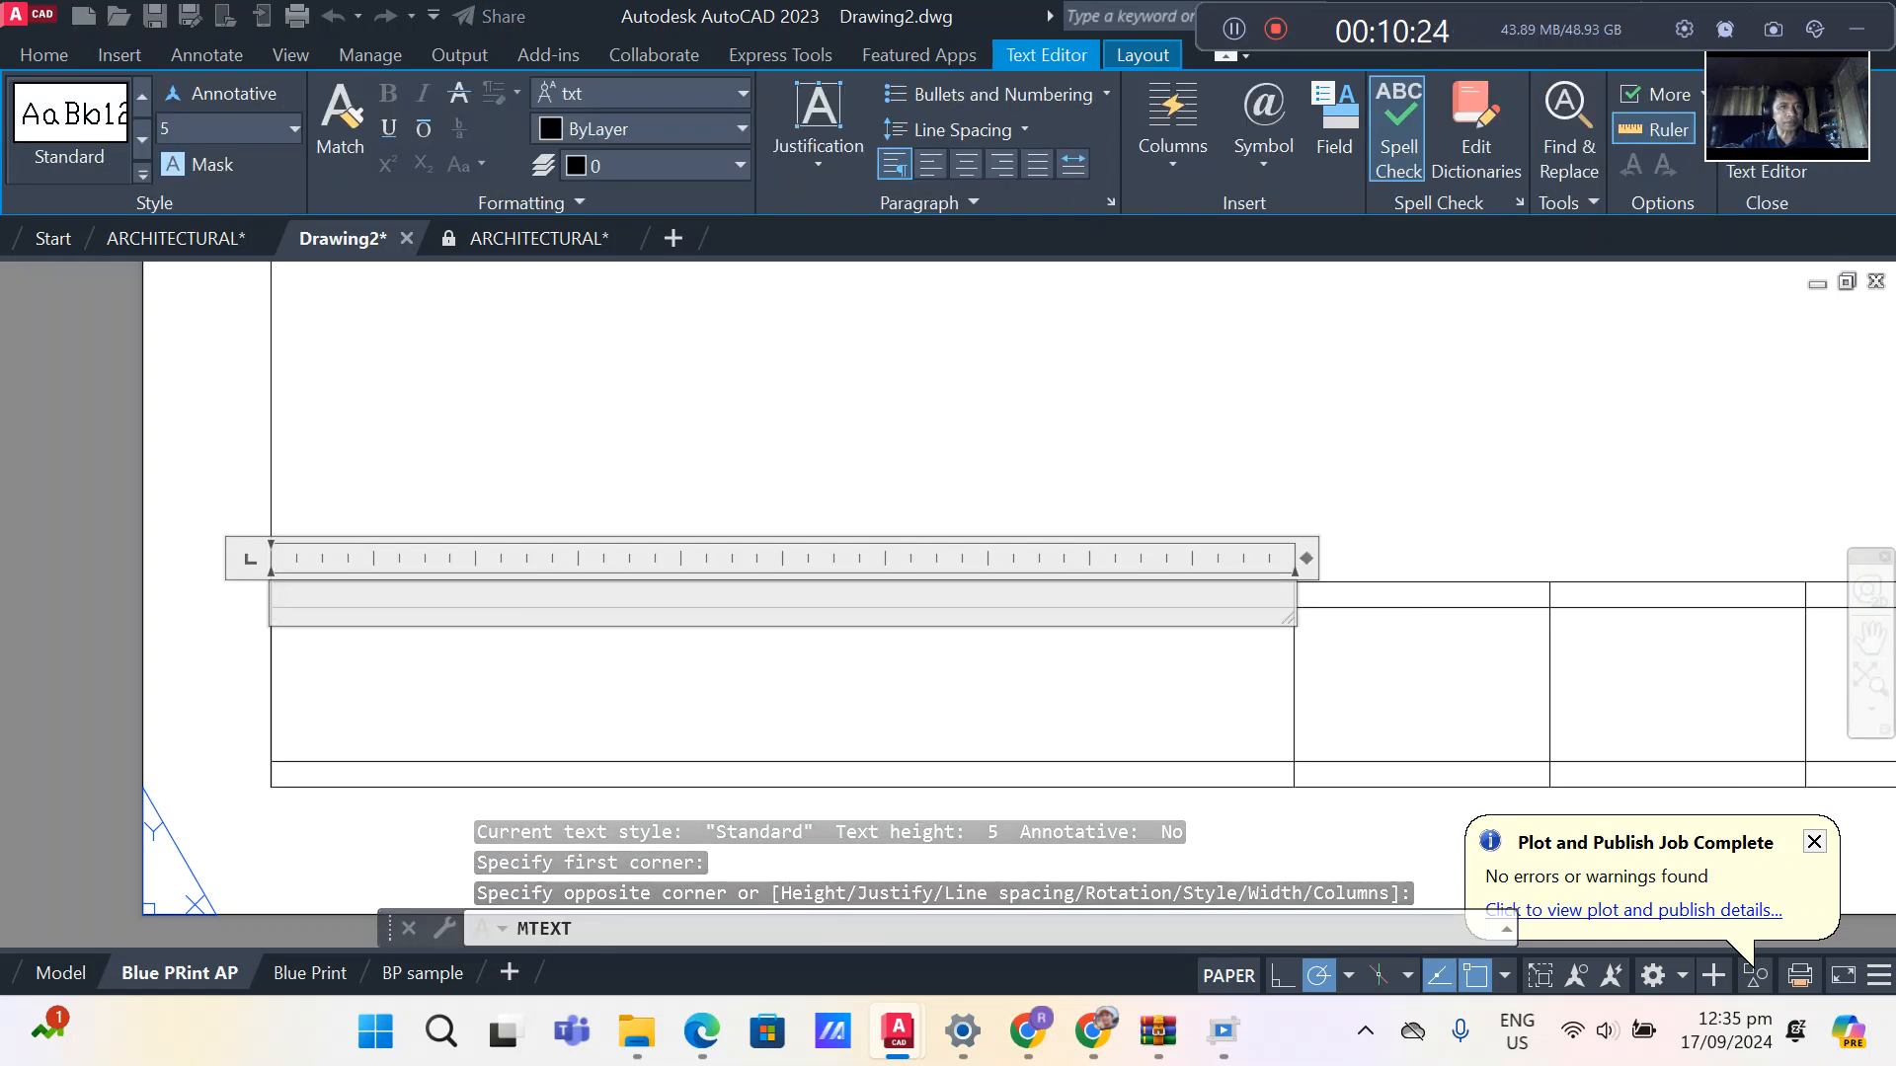
pyautogui.click(294, 128)
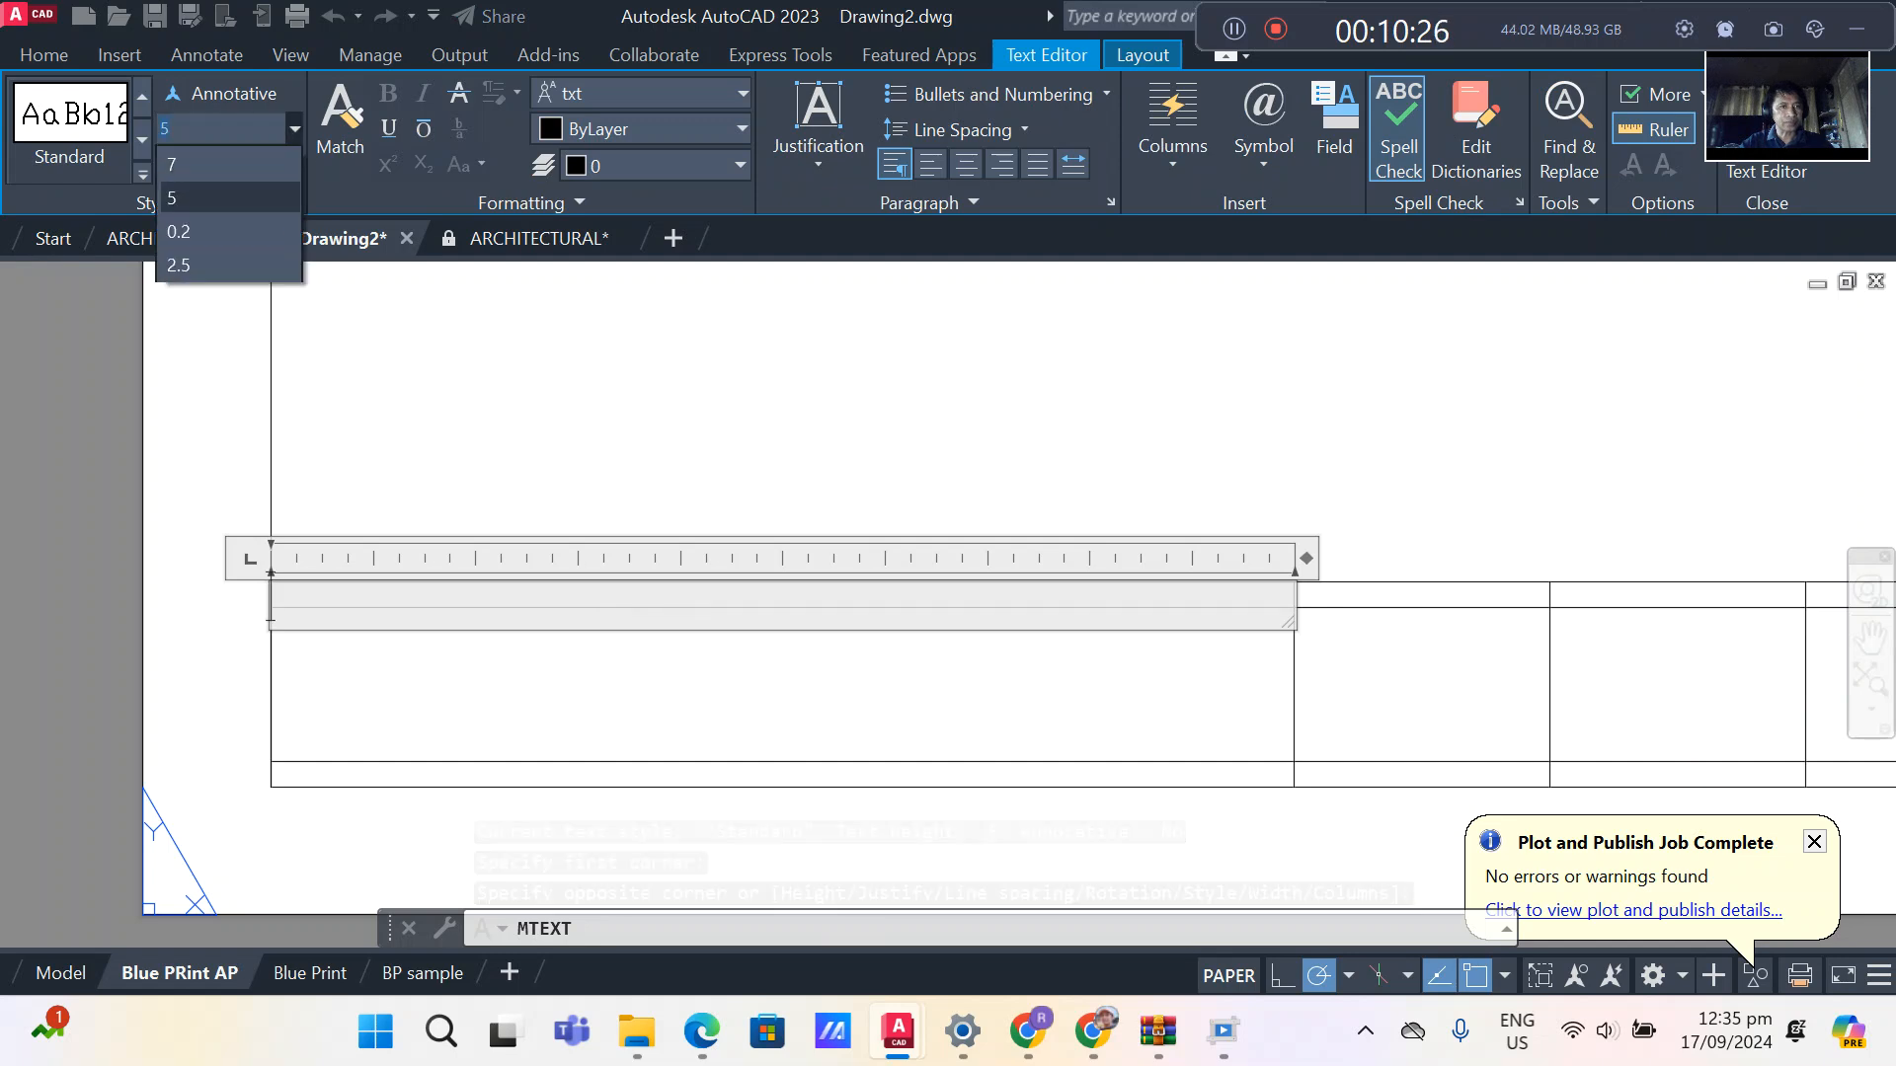
pyautogui.click(197, 264)
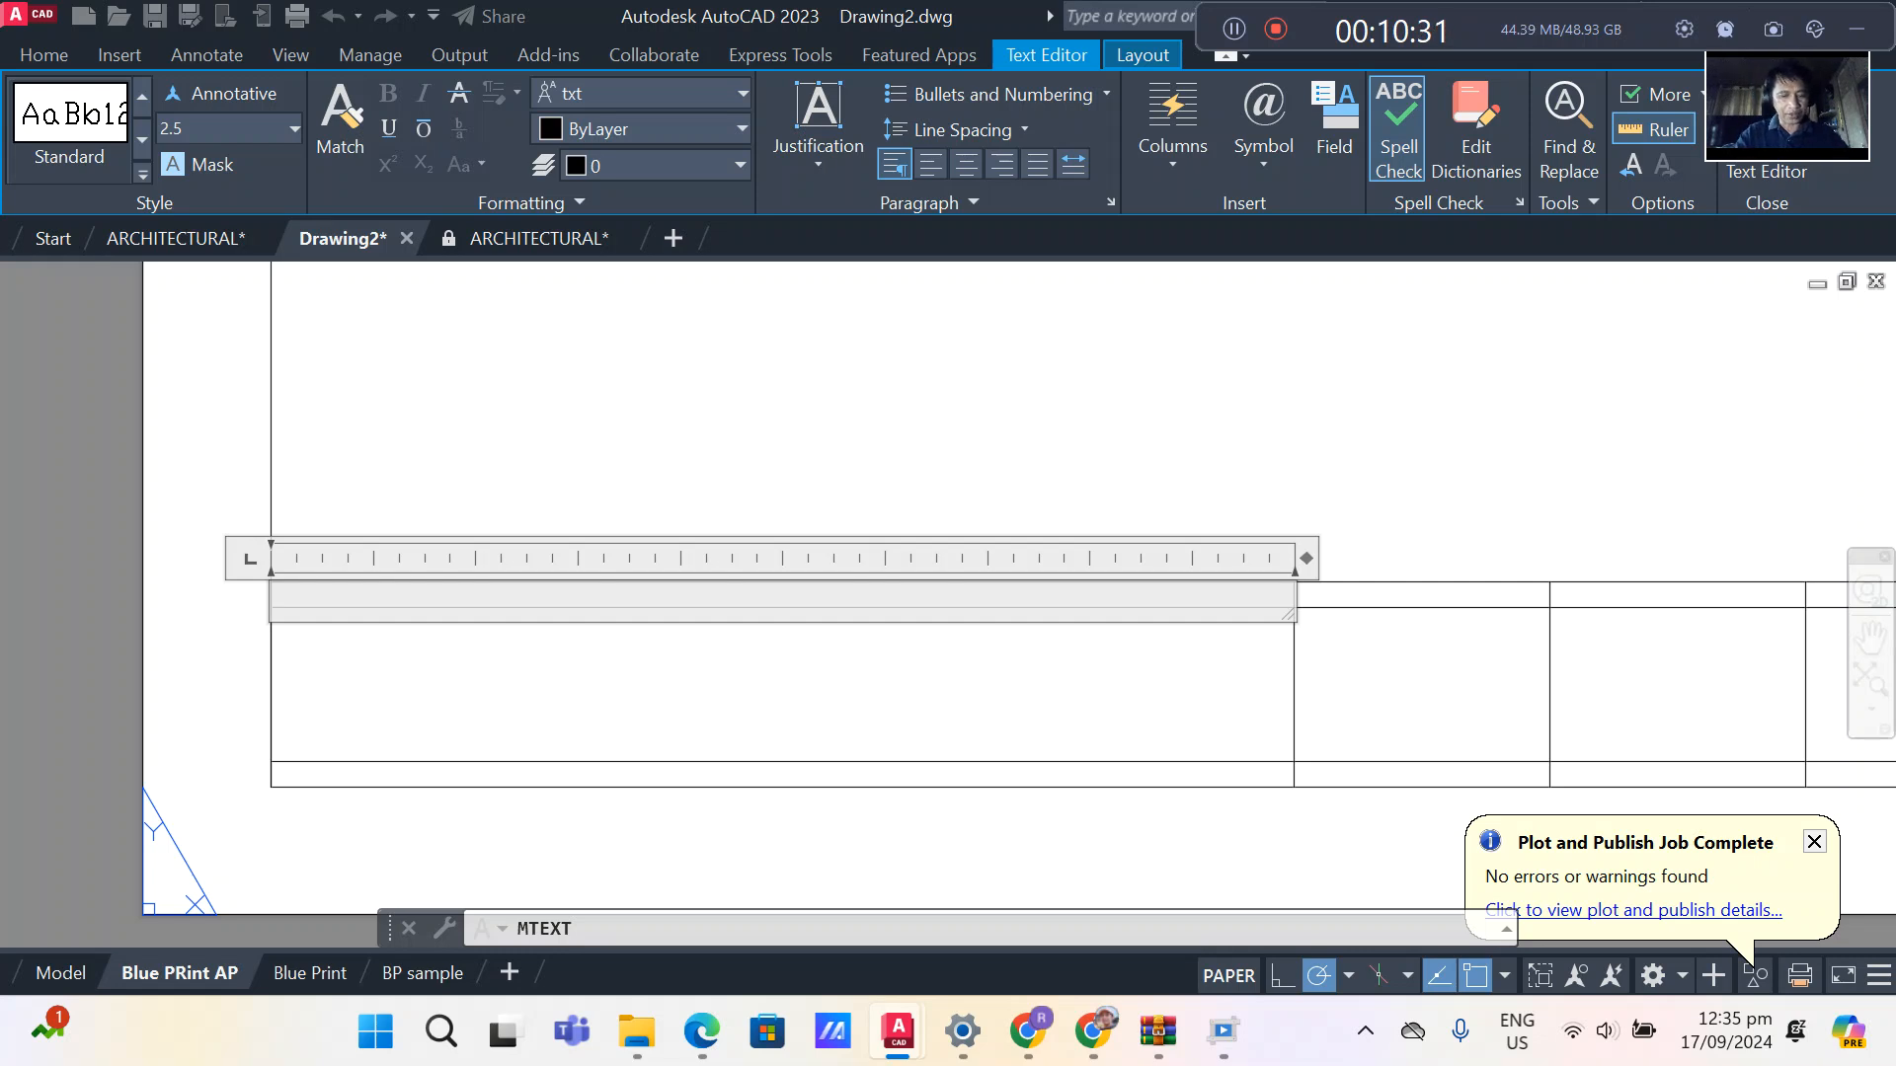
pyautogui.write('CHECKED BY:')
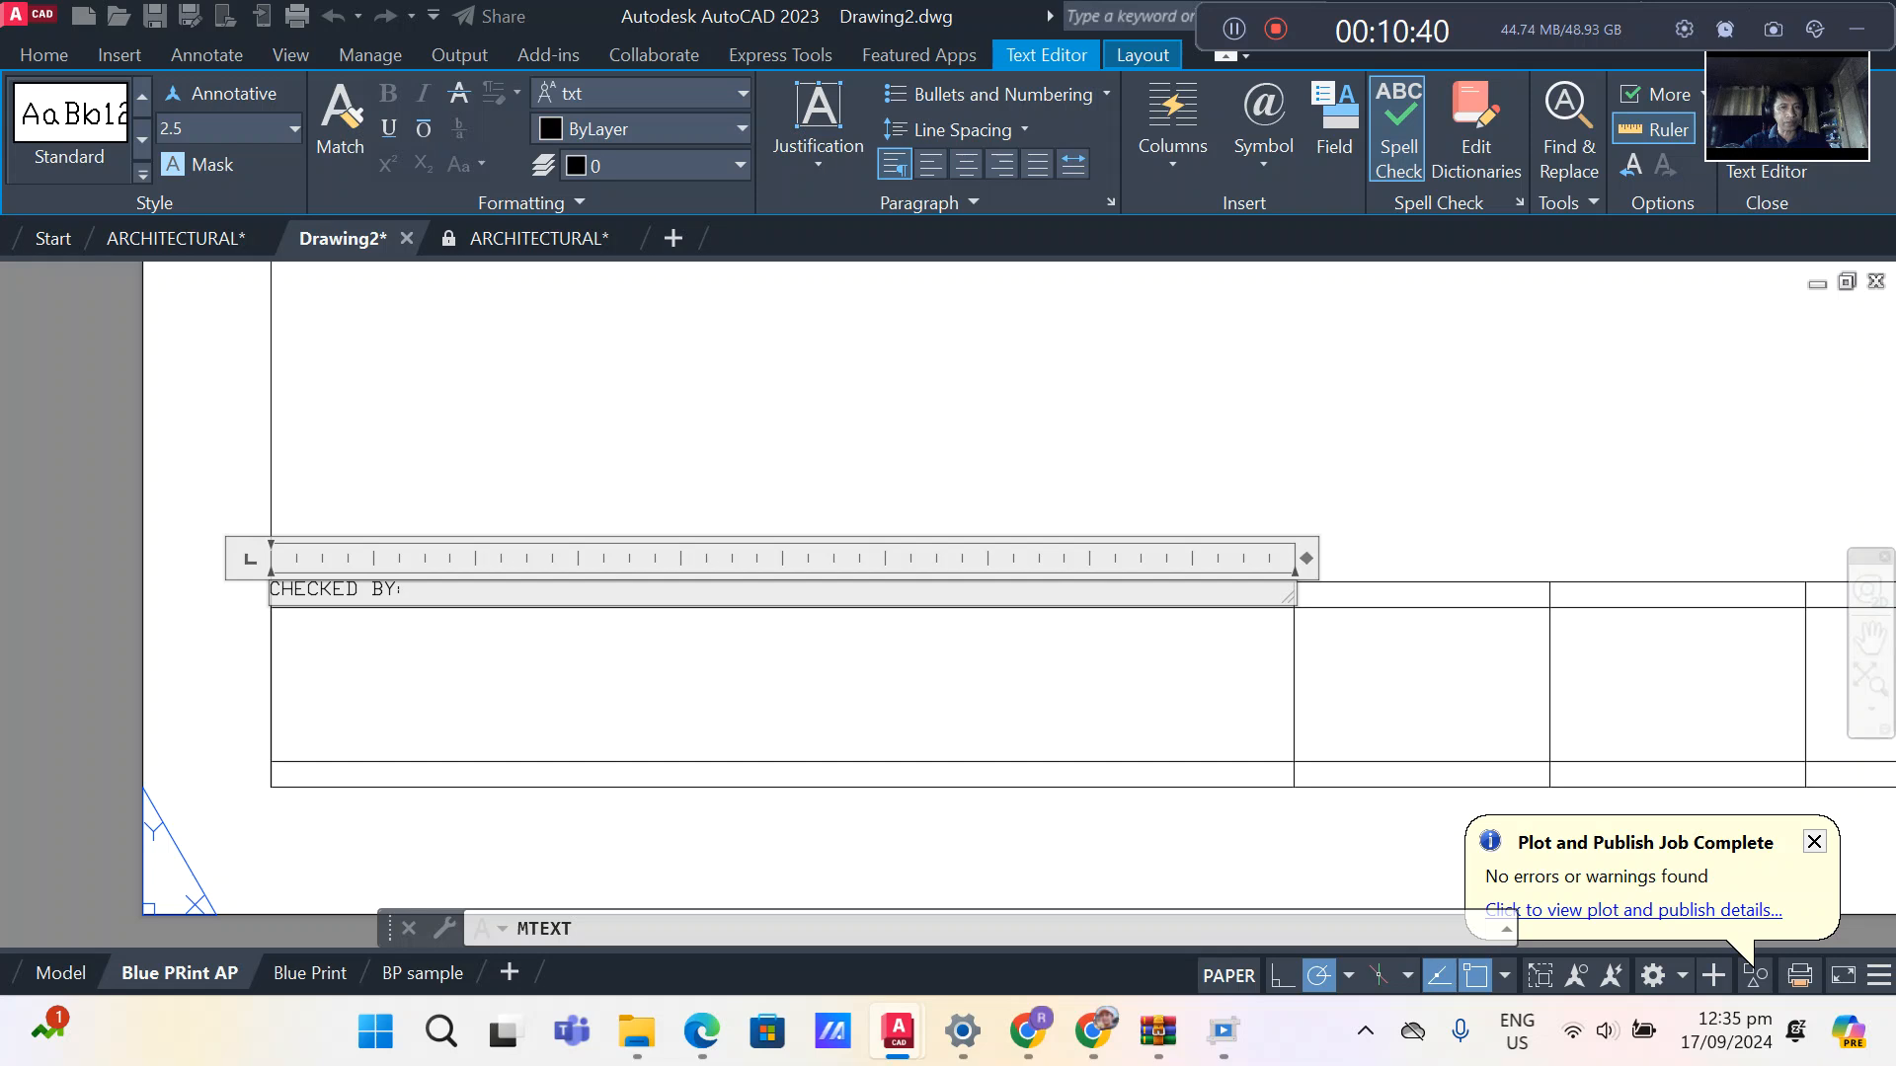
pyautogui.hotkey('ctrl', 'Return')
# Copy the "CHECKED BY:" label from its column's upper-left corner to the upper-left corner of the first 50 mm column.
pyautogui.scroll(-3, 364, 465)
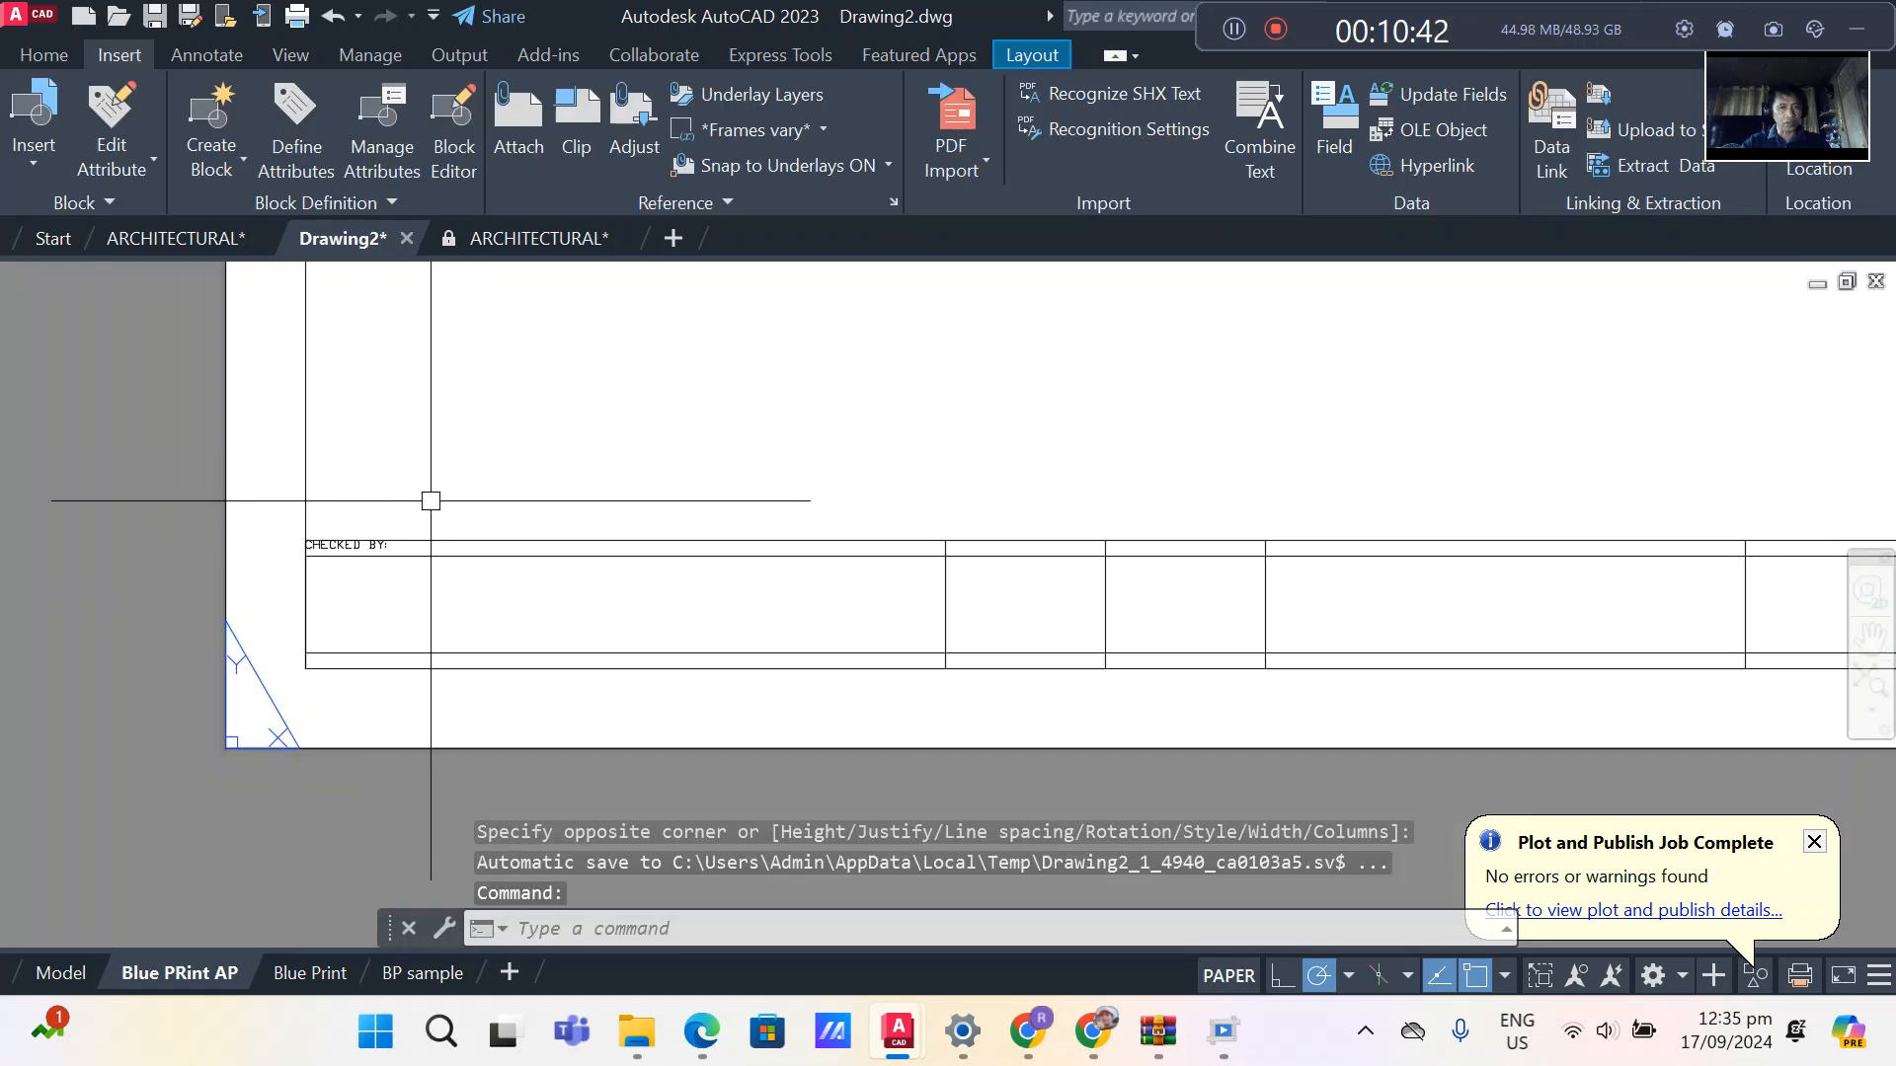
pyautogui.scroll(-2, 321, 545)
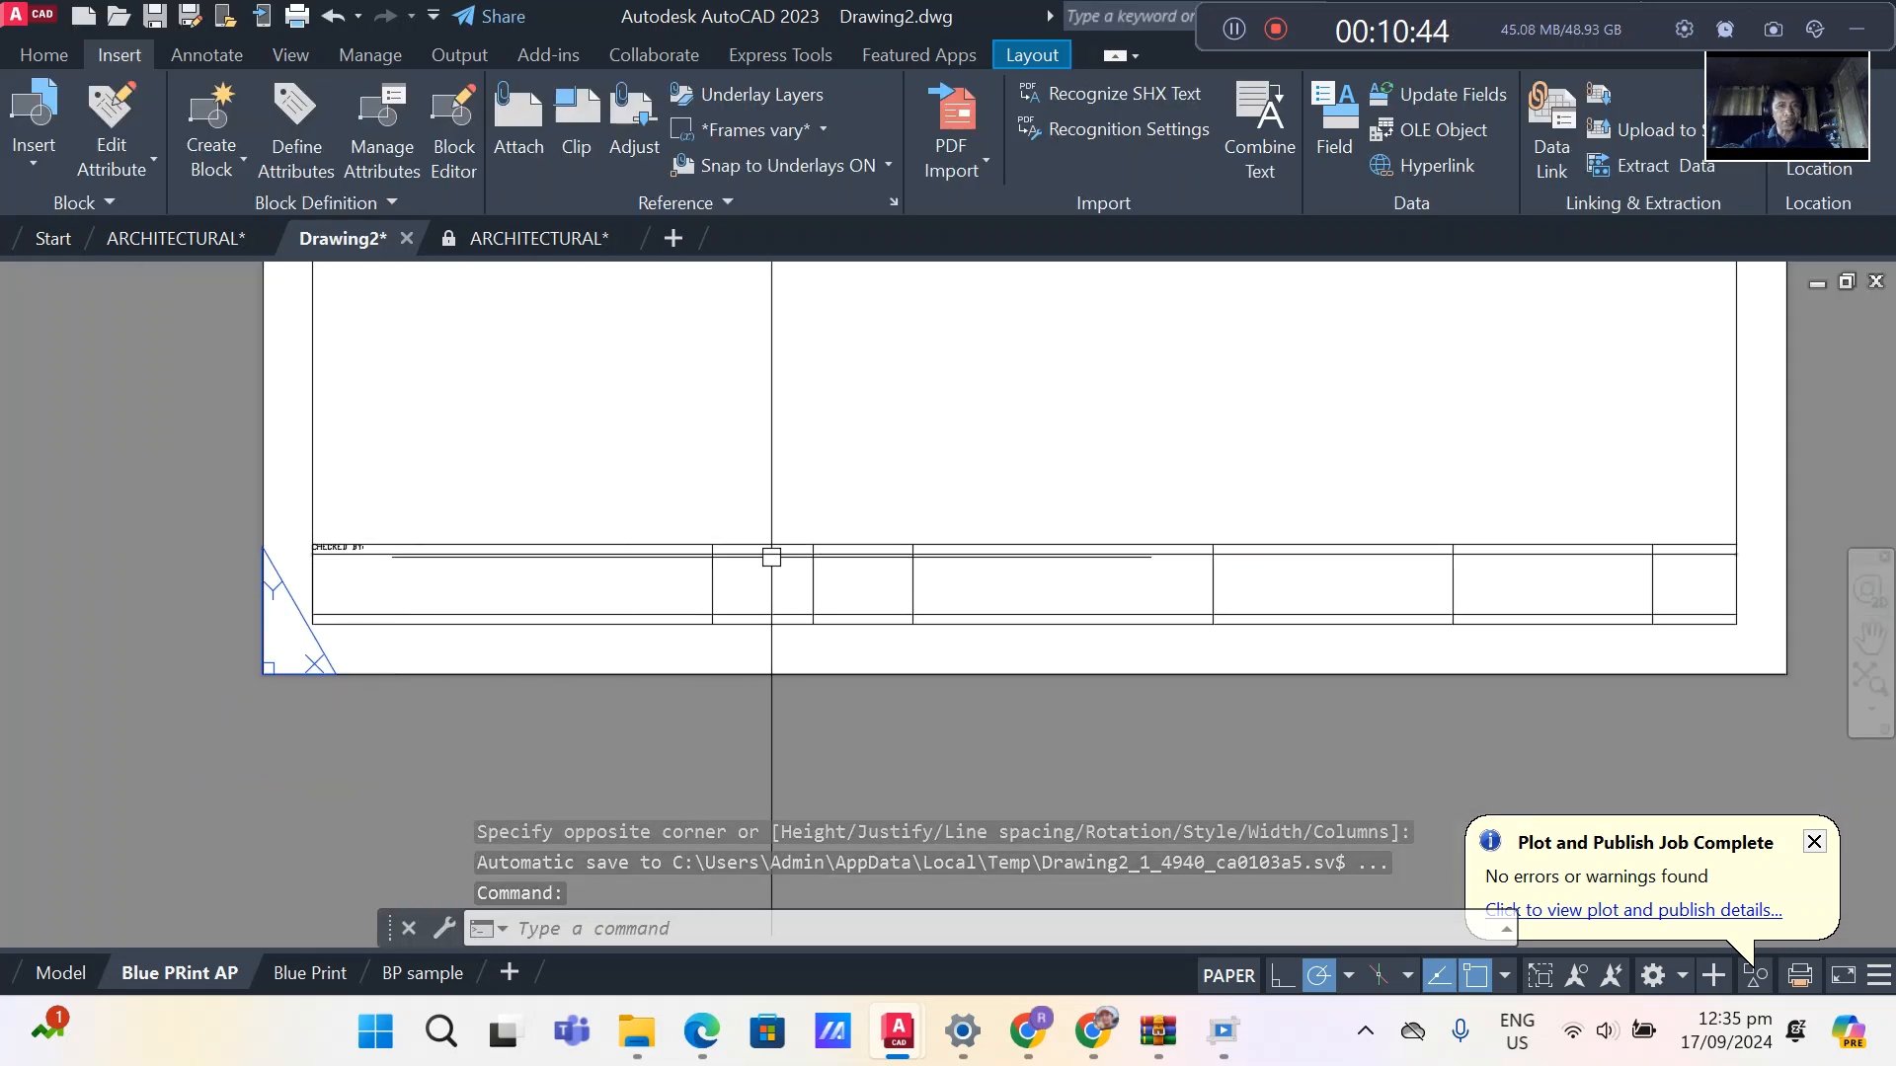
pyautogui.scroll(4, 771, 557)
pyautogui.moveTo(335, 587); pyautogui.dragTo(477, 648, button='middle')
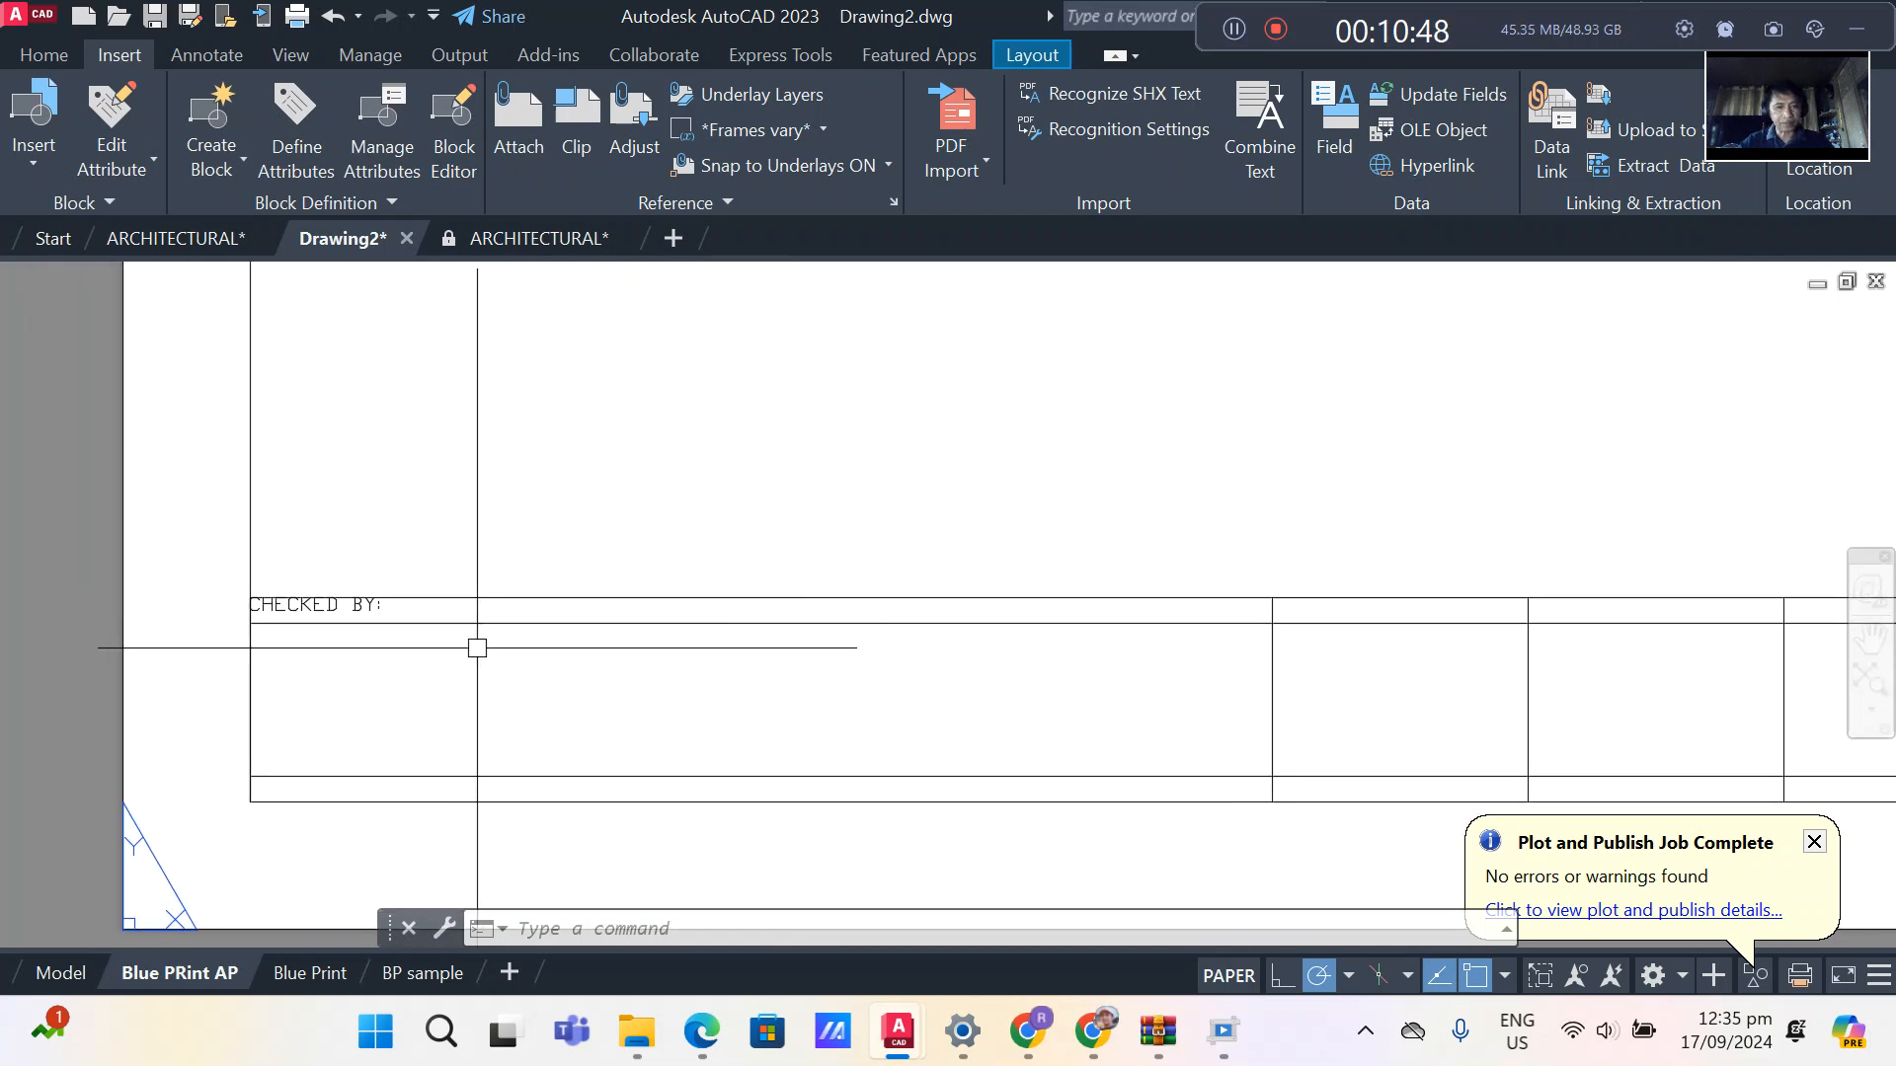
pyautogui.write('CO')
pyautogui.press('Return')
pyautogui.scroll(2, 305, 612)
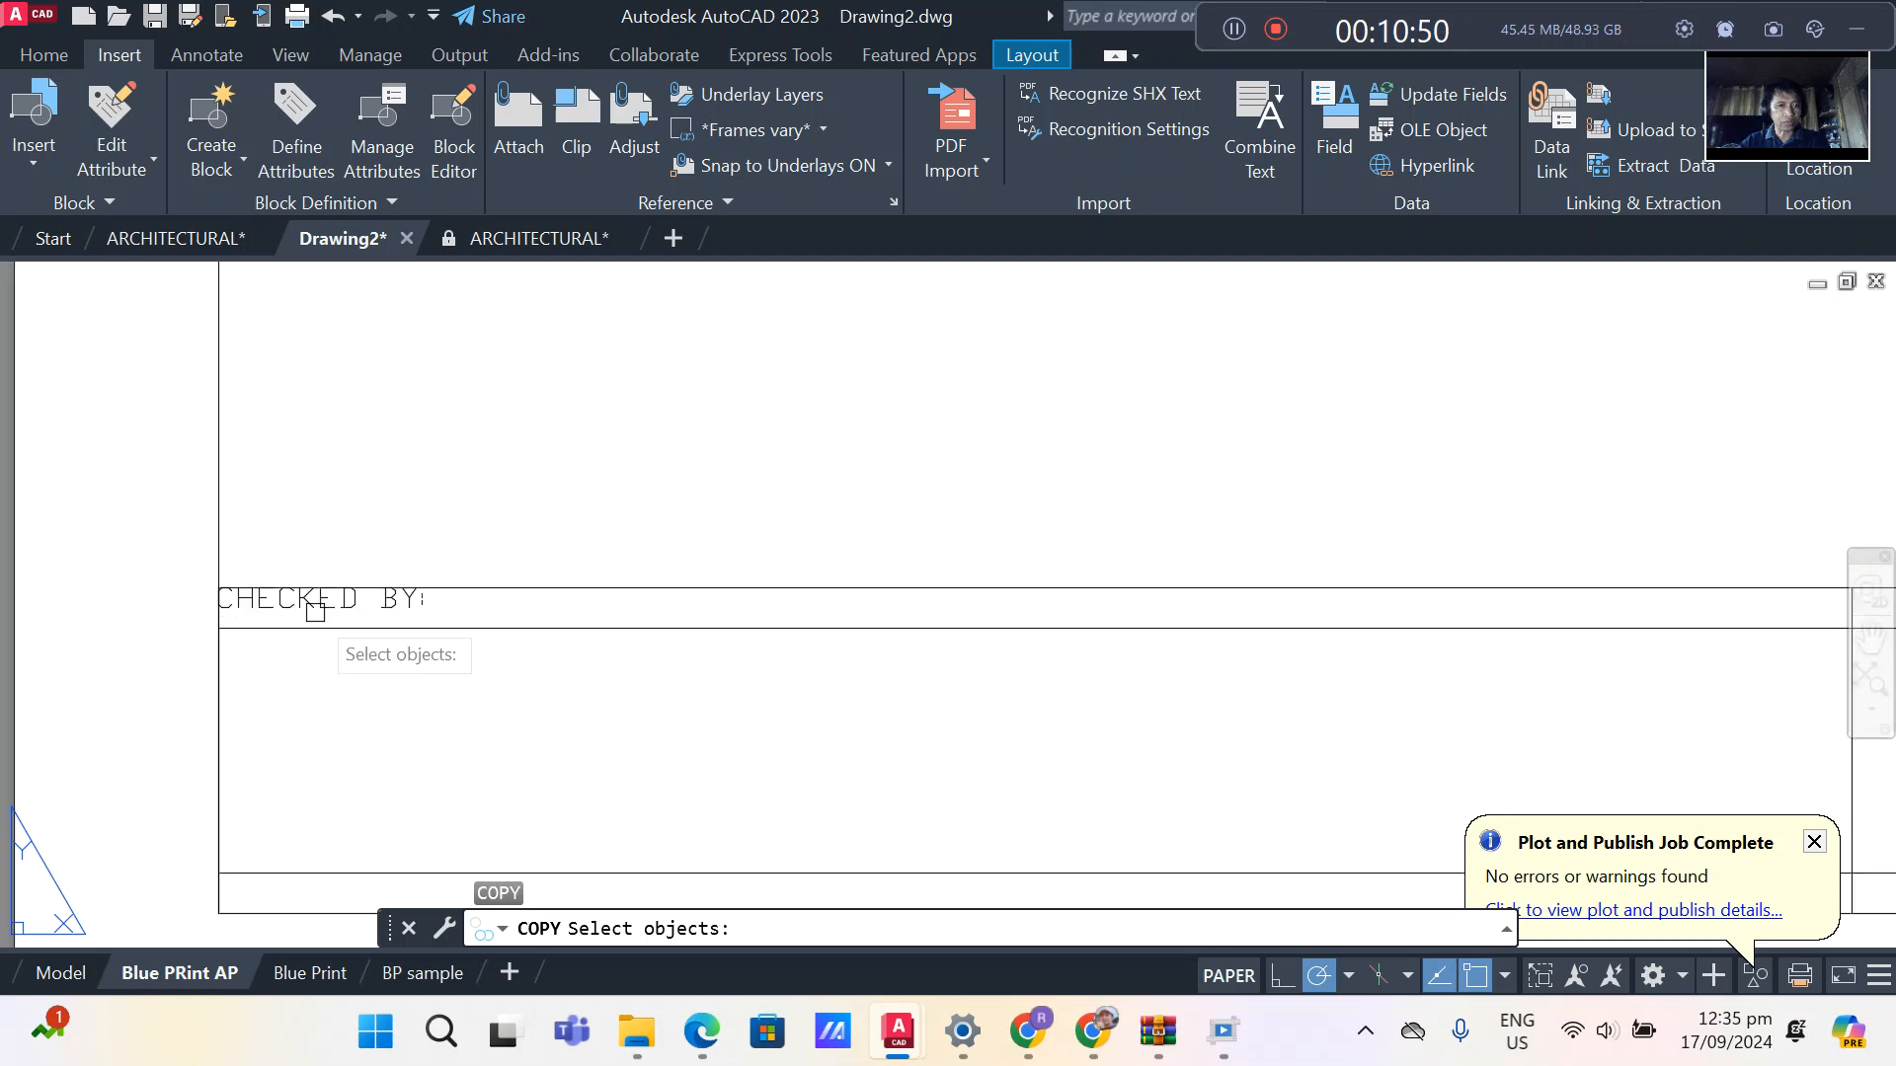
pyautogui.click(338, 600)
pyautogui.press('Return')
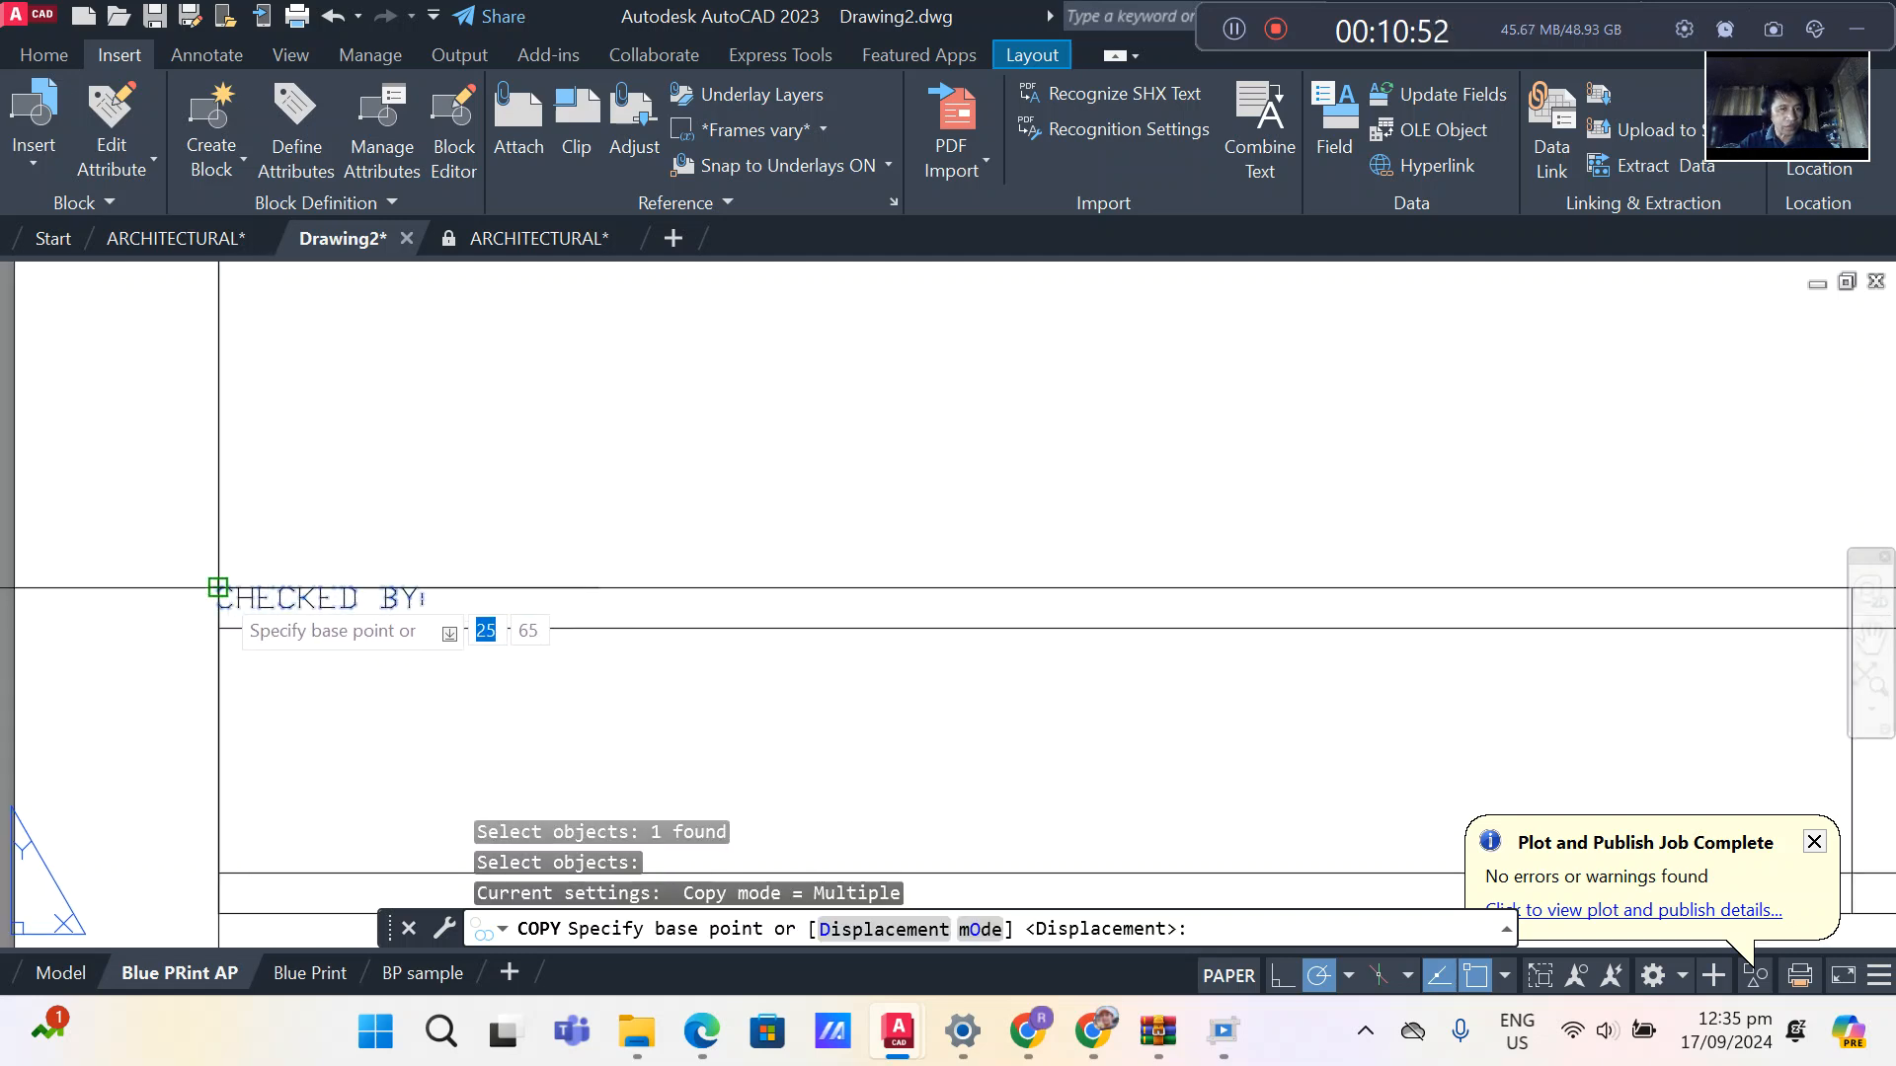
pyautogui.click(213, 592)
pyautogui.scroll(-2, 230, 558)
pyautogui.scroll(2, 844, 553)
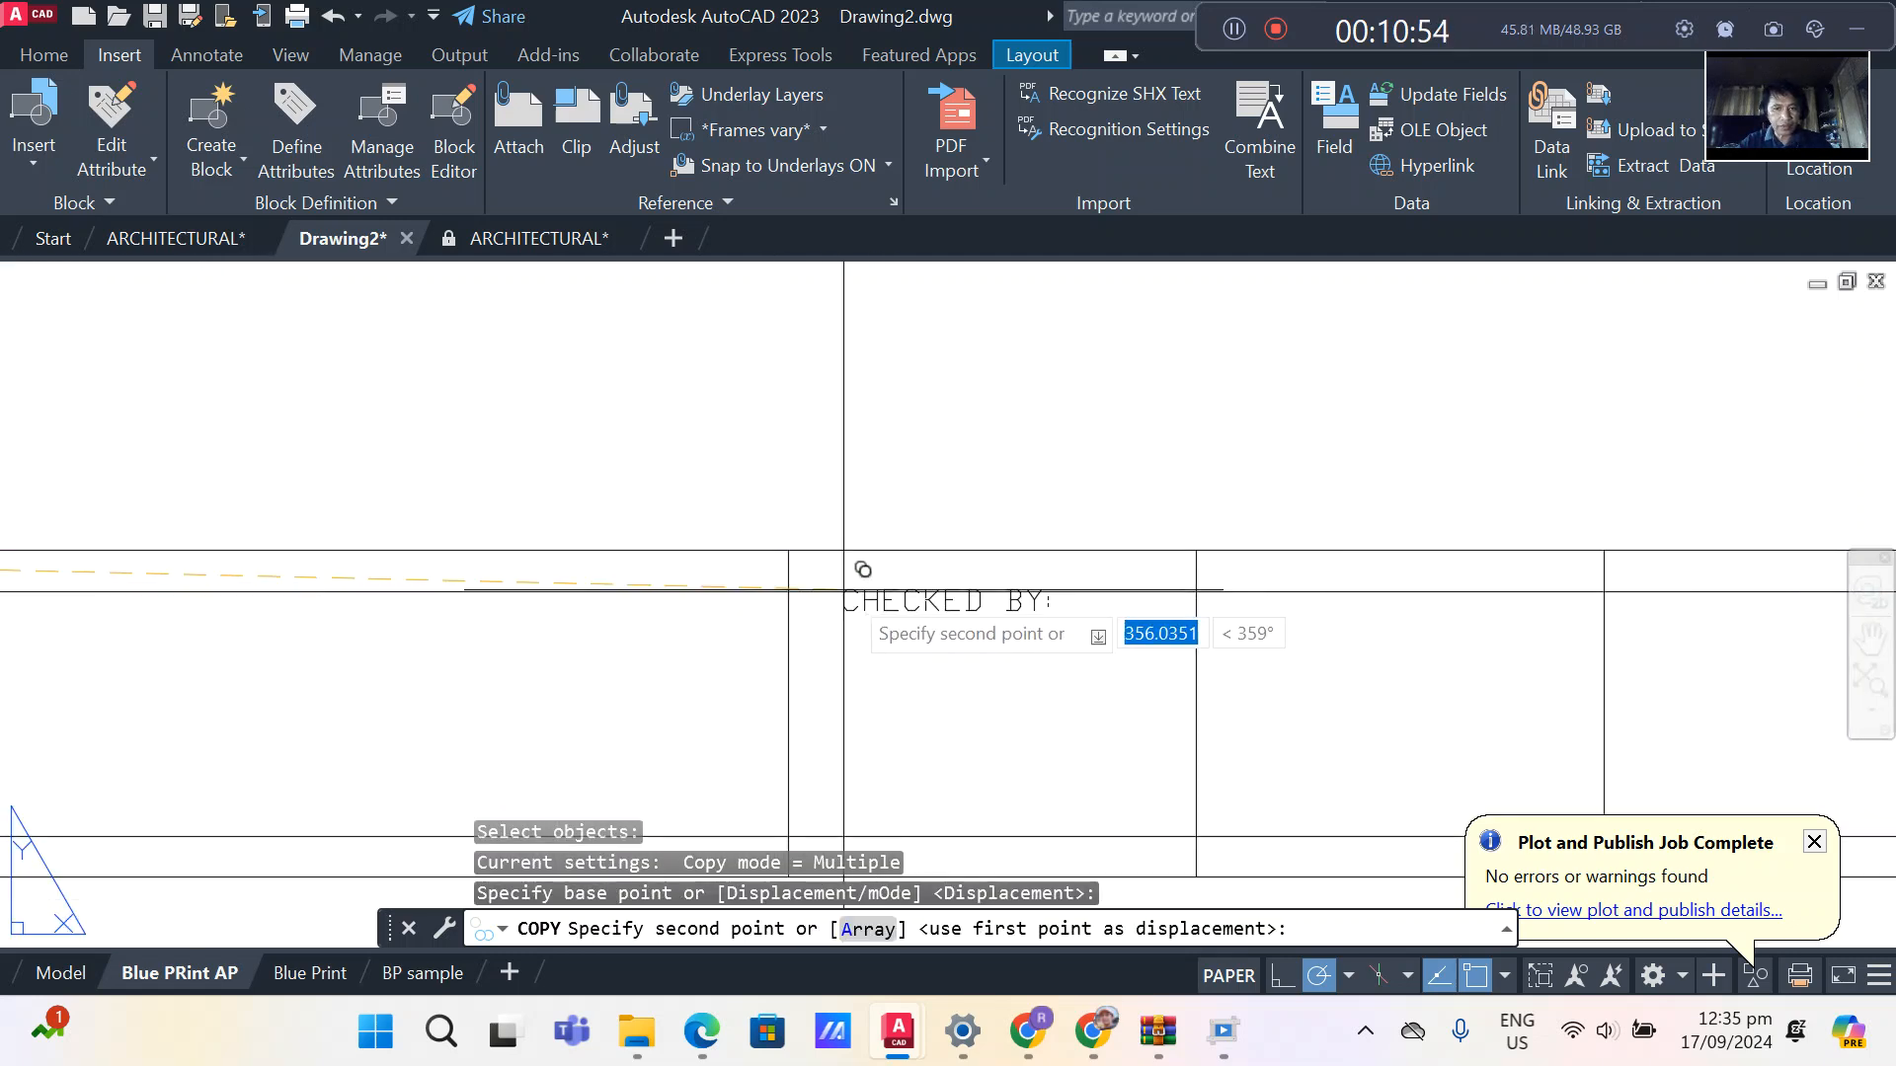
pyautogui.click(788, 550)
# Place further copies of the label at the upper-left corners of the second 50 mm column and the 150 mm column.
pyautogui.scroll(-2, 672, 543)
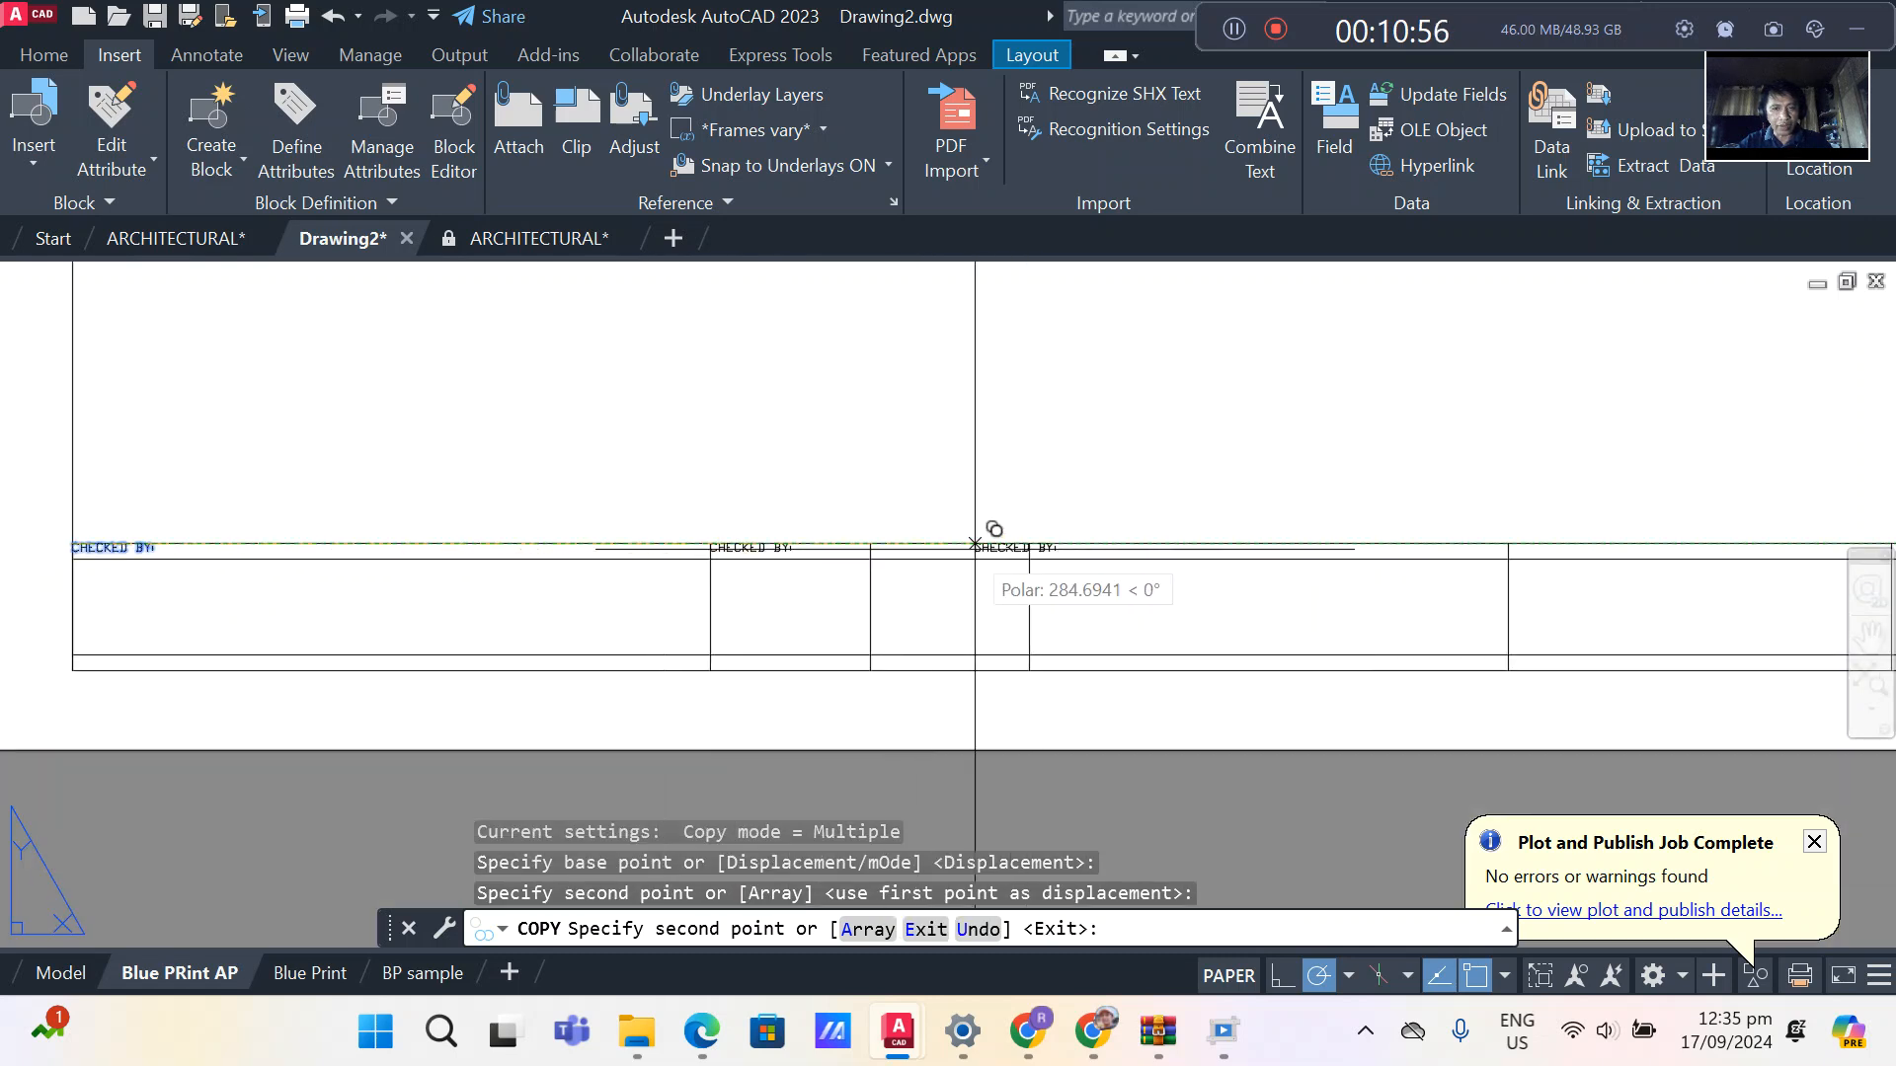
pyautogui.scroll(2, 992, 538)
pyautogui.click(817, 538)
pyautogui.scroll(-1, 875, 564)
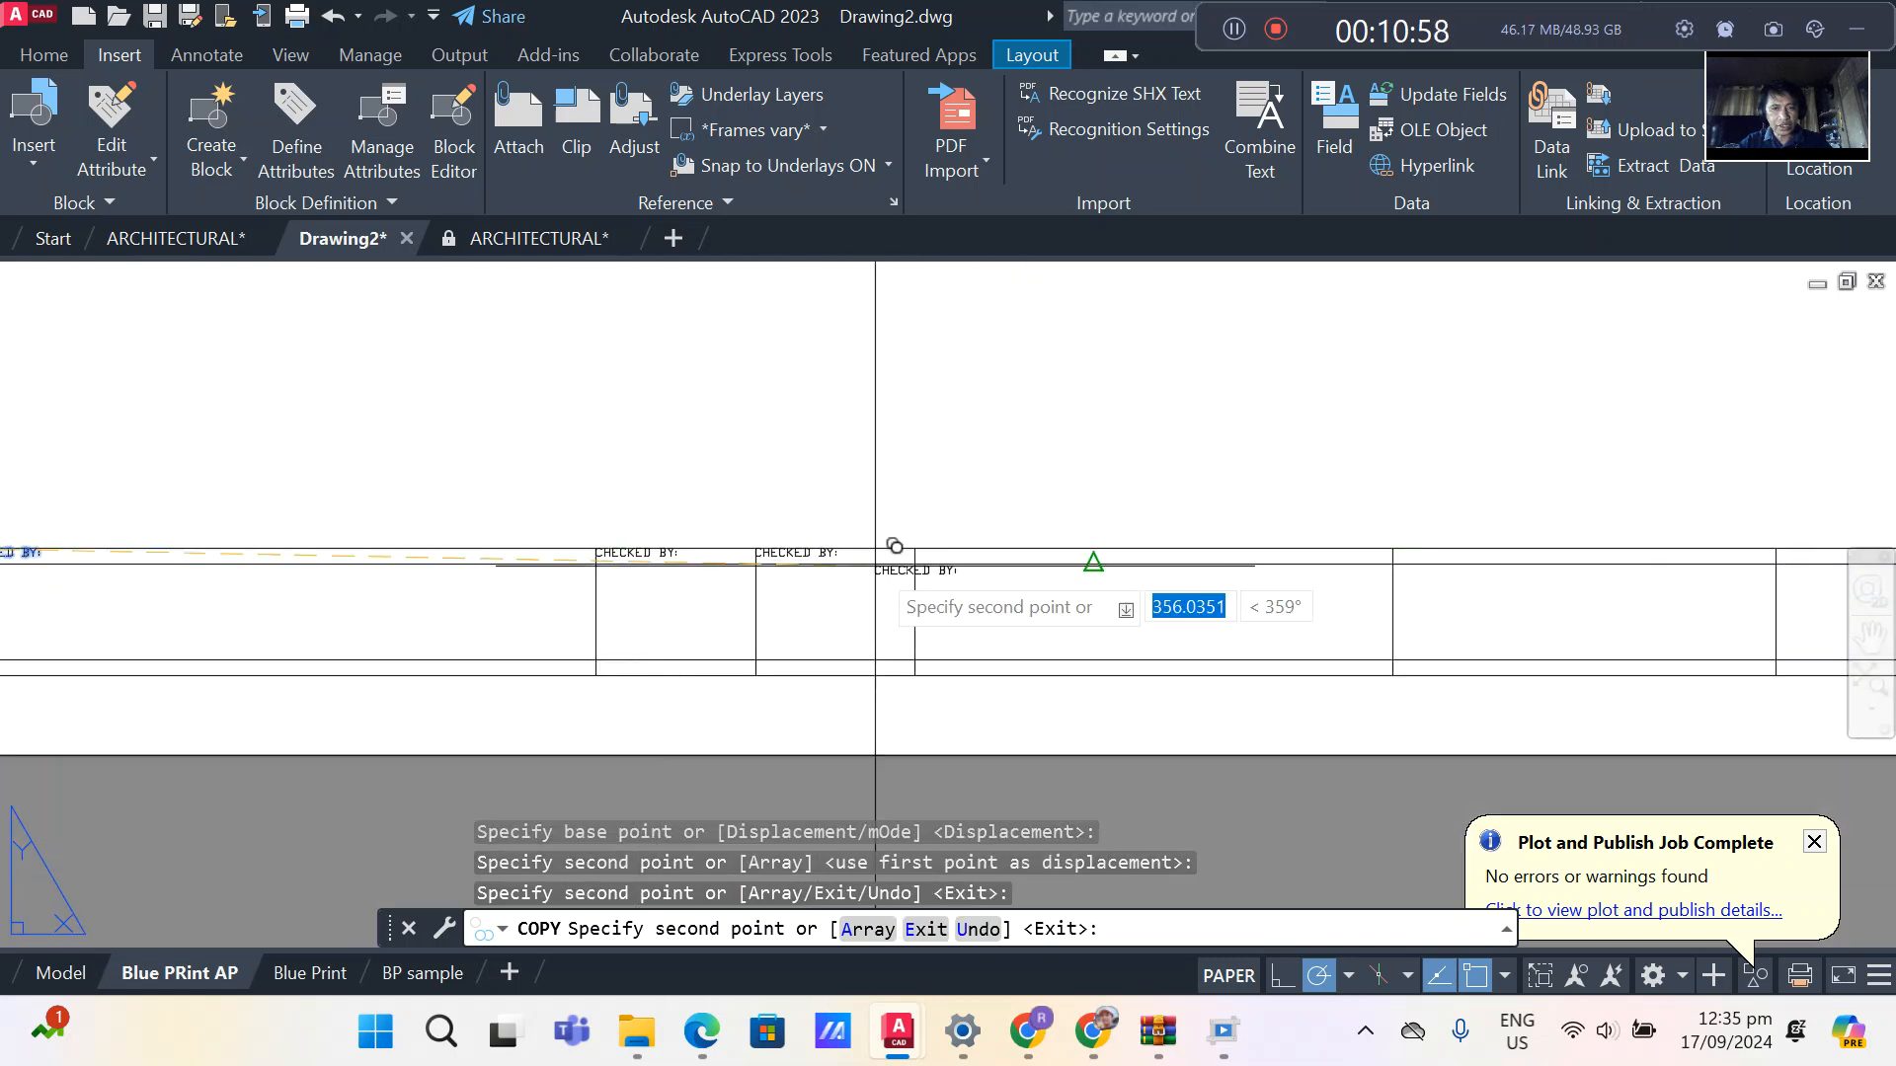
pyautogui.scroll(-1, 945, 549)
pyautogui.click(901, 541)
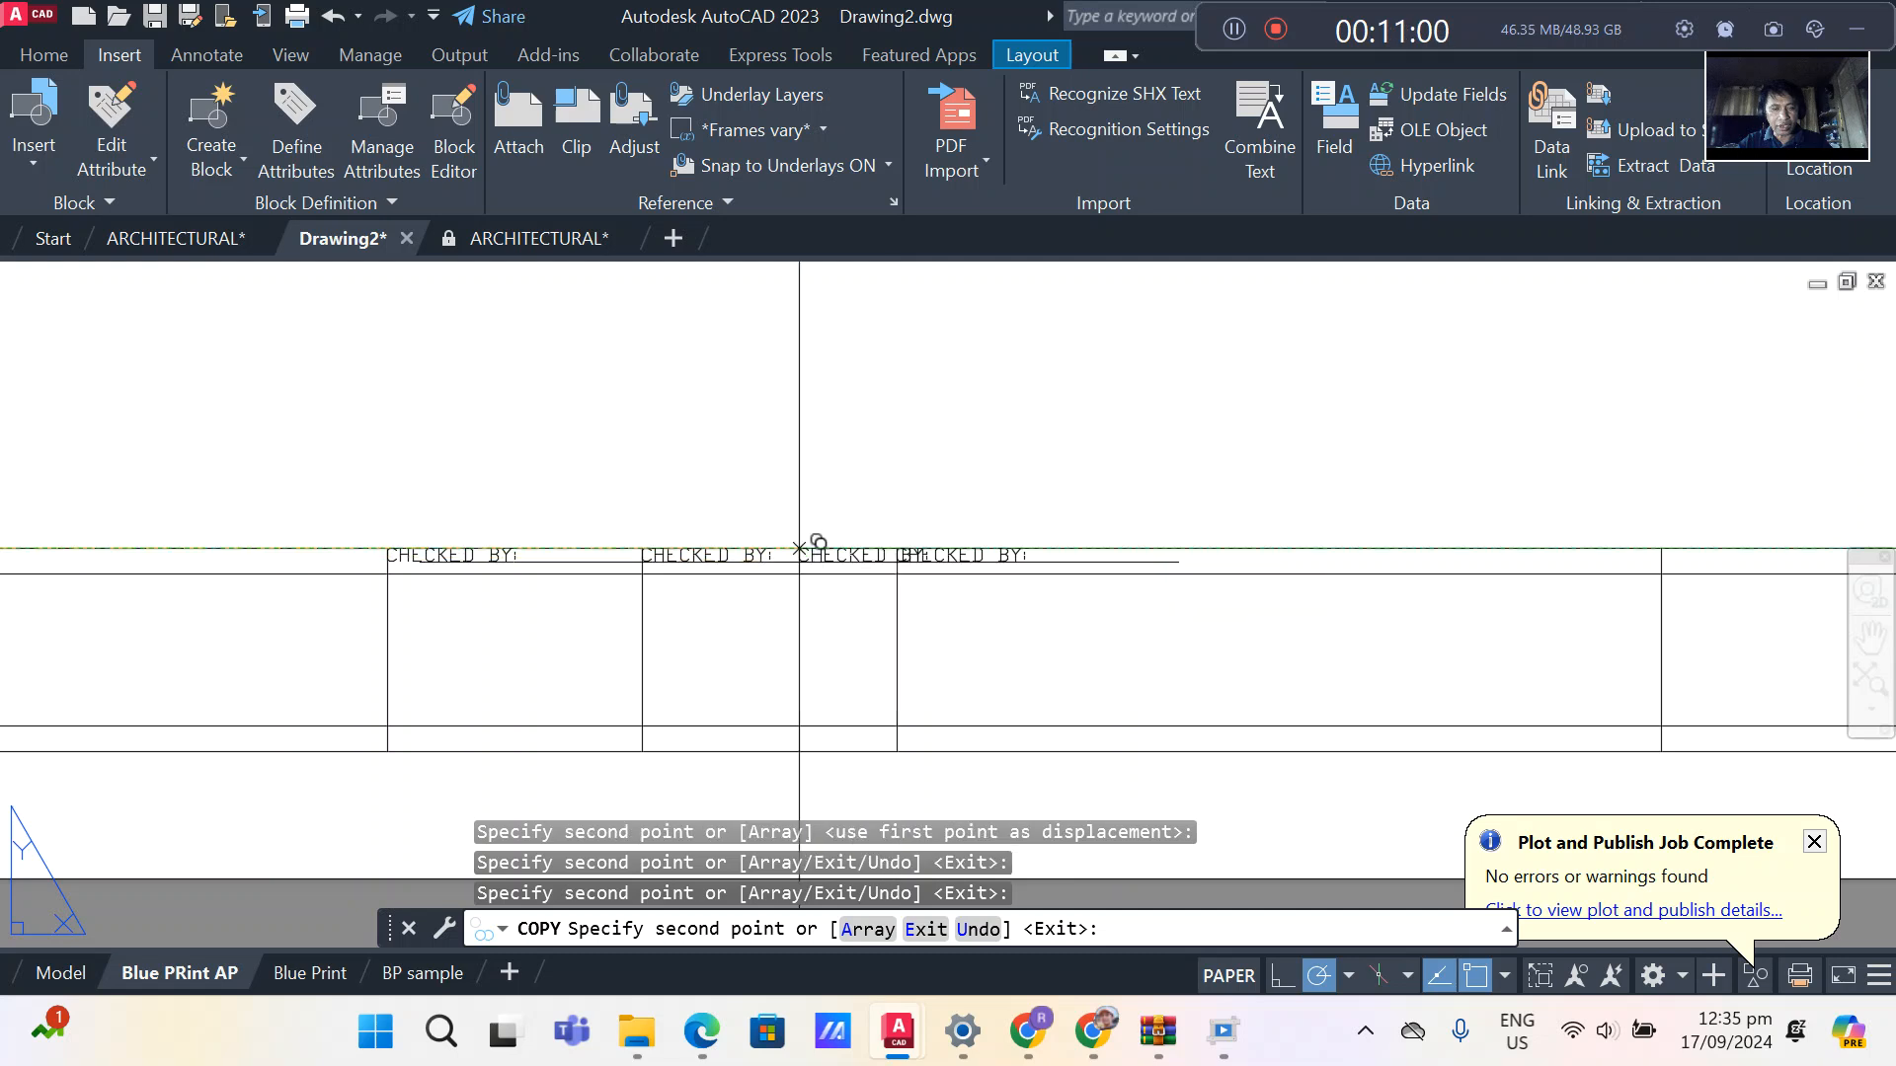
# Place label copies at the upper-left corners of the 120 mm, 100 mm and last columns, and end the copying.
pyautogui.scroll(-1, 611, 522)
pyautogui.scroll(1, 981, 535)
pyautogui.click(975, 531)
pyautogui.moveTo(1113, 552); pyautogui.dragTo(823, 580, button='middle')
pyautogui.scroll(2, 1056, 544)
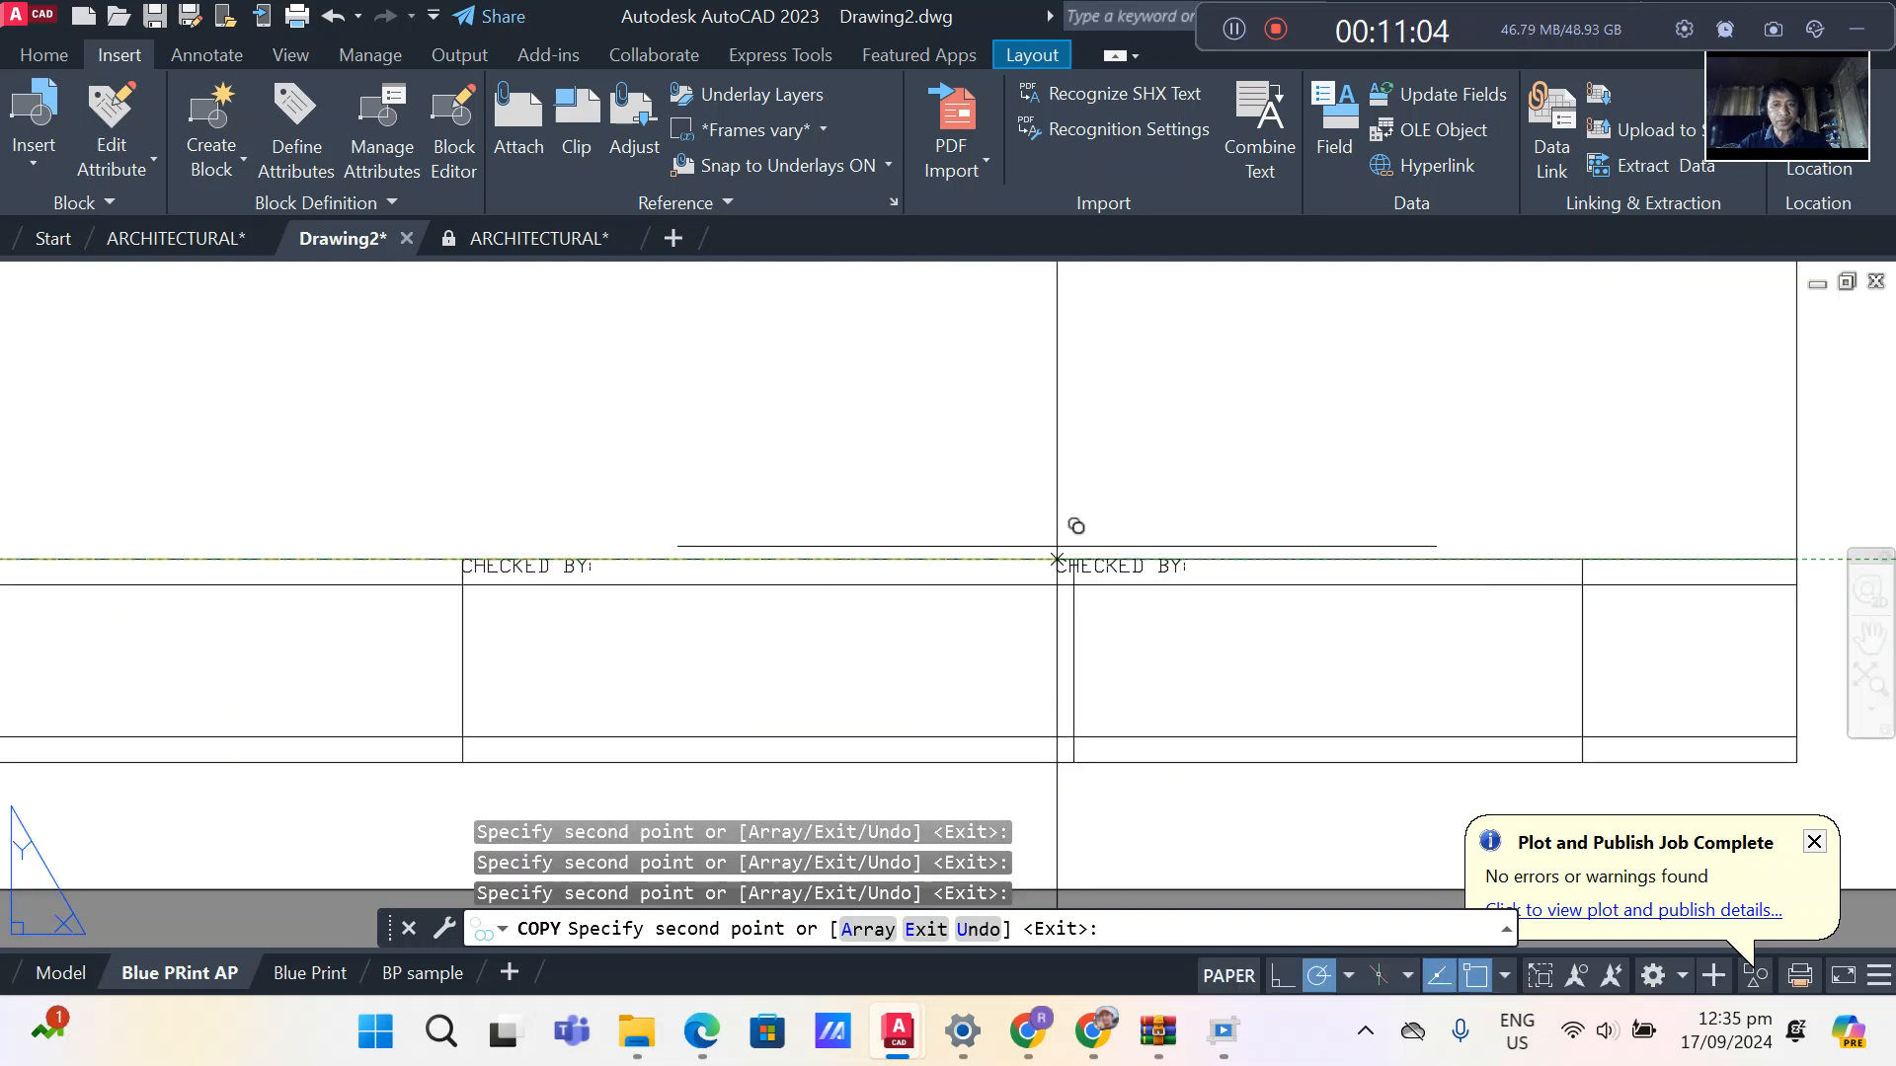
pyautogui.click(1073, 560)
pyautogui.scroll(-1, 1170, 539)
pyautogui.scroll(1, 1457, 549)
pyautogui.scroll(2, 1458, 549)
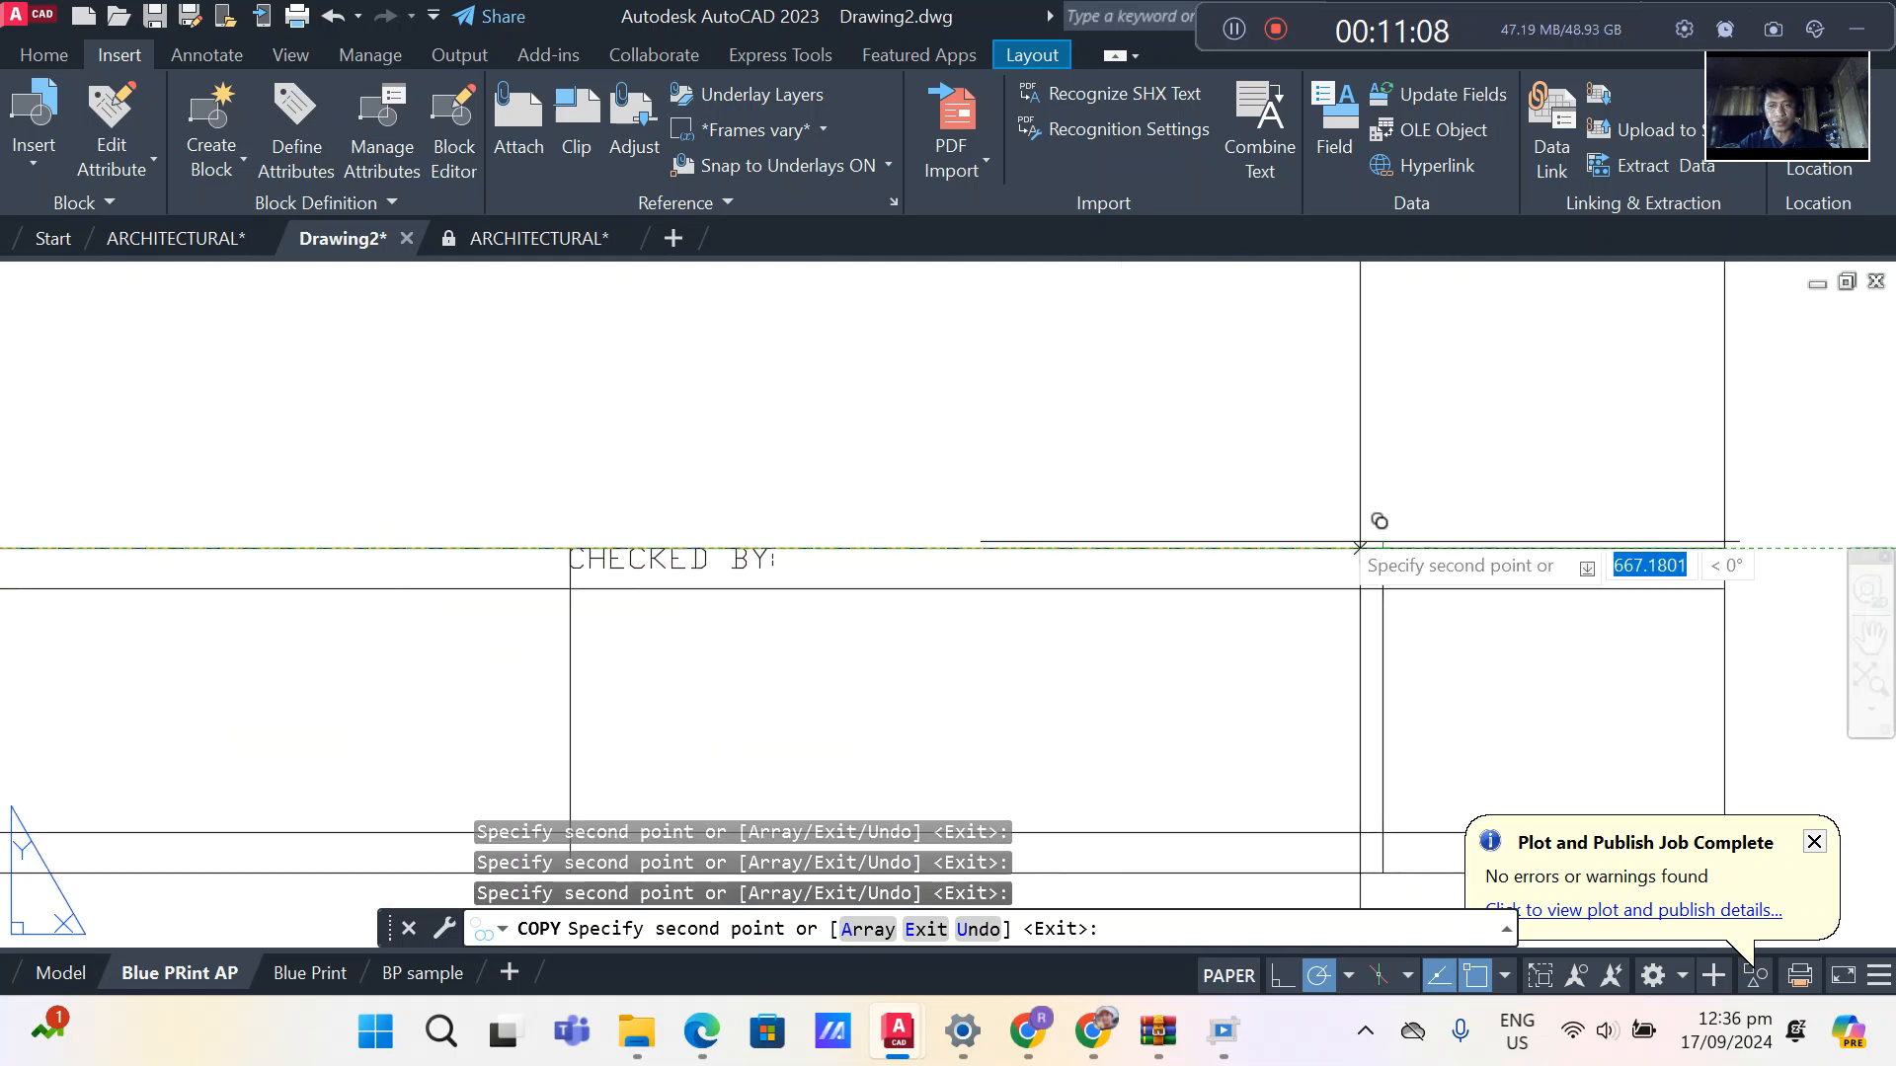
pyautogui.press('Escape')
pyautogui.scroll(-9, 1383, 514)
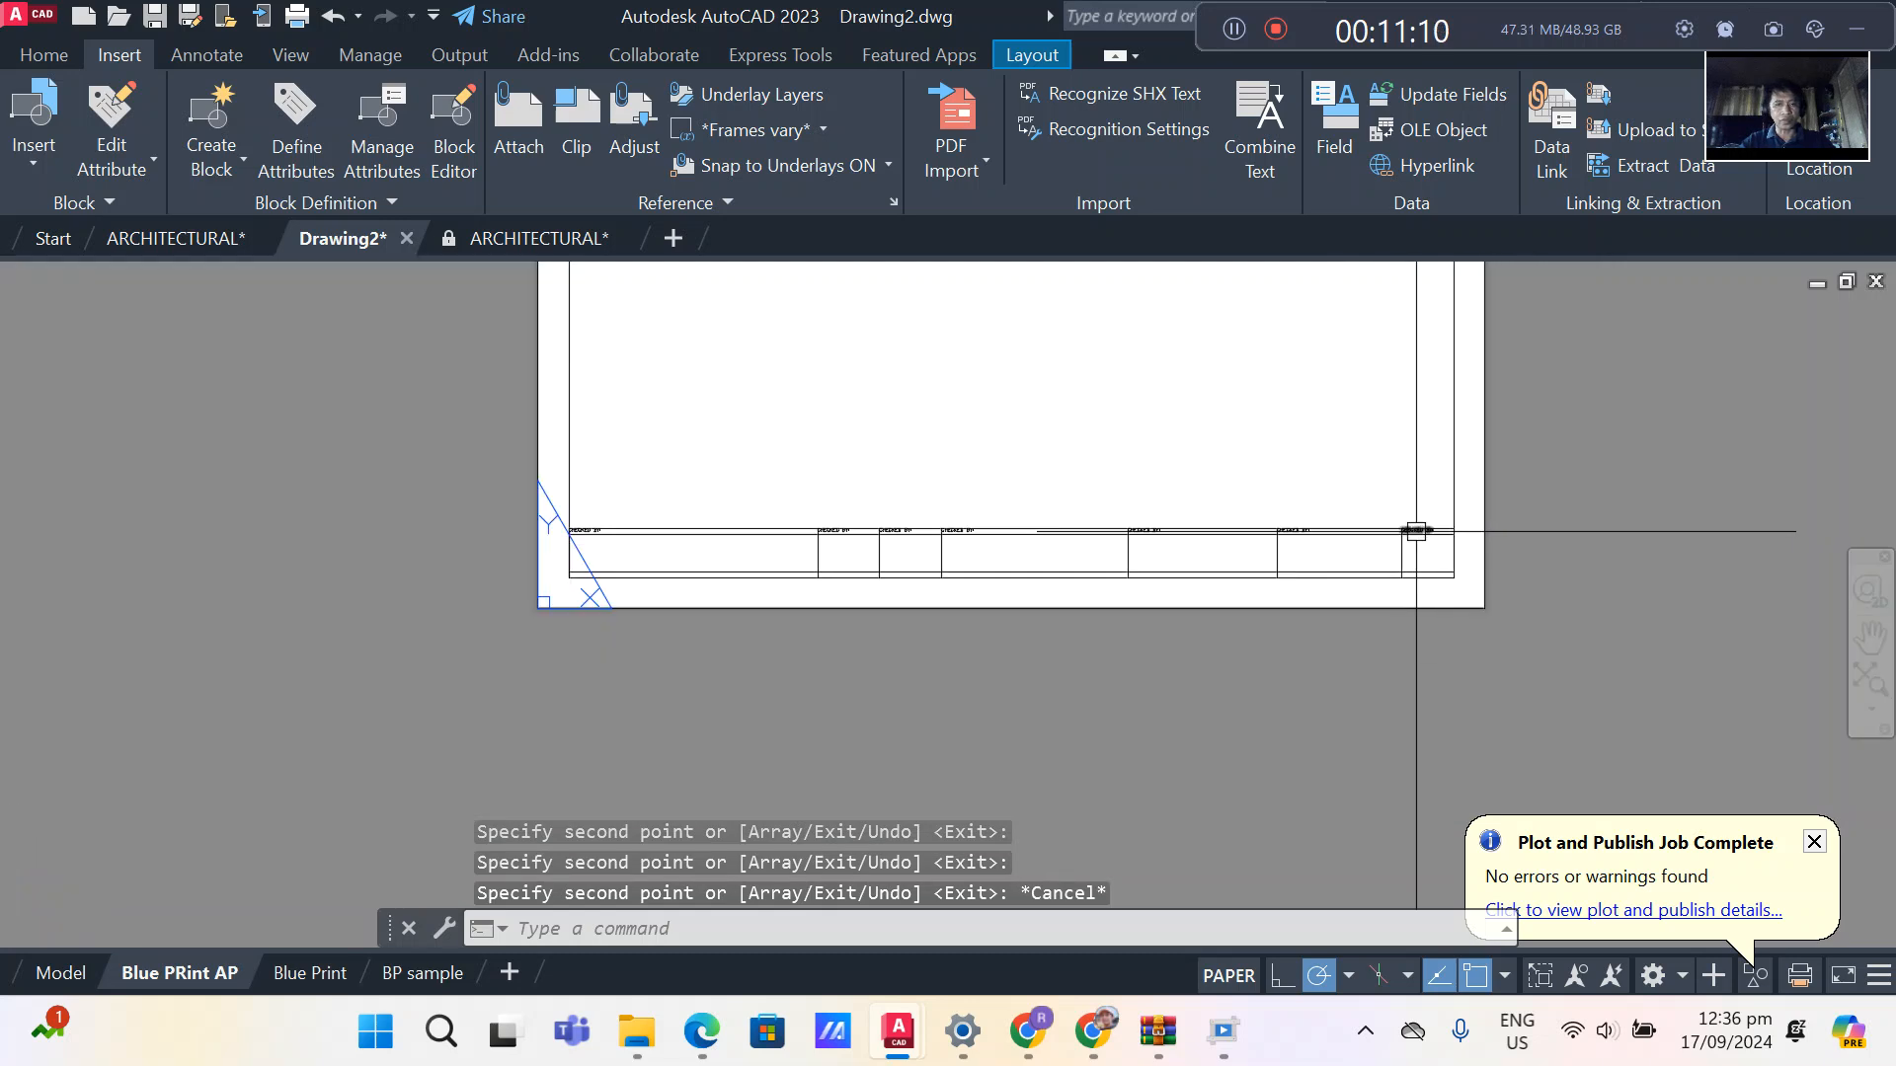
# Add the checker's full name as centred multiline text at height 5, spanning the 200 mm column's main cell.
pyautogui.scroll(5, 673, 572)
pyautogui.moveTo(702, 546); pyautogui.dragTo(698, 647, button='middle')
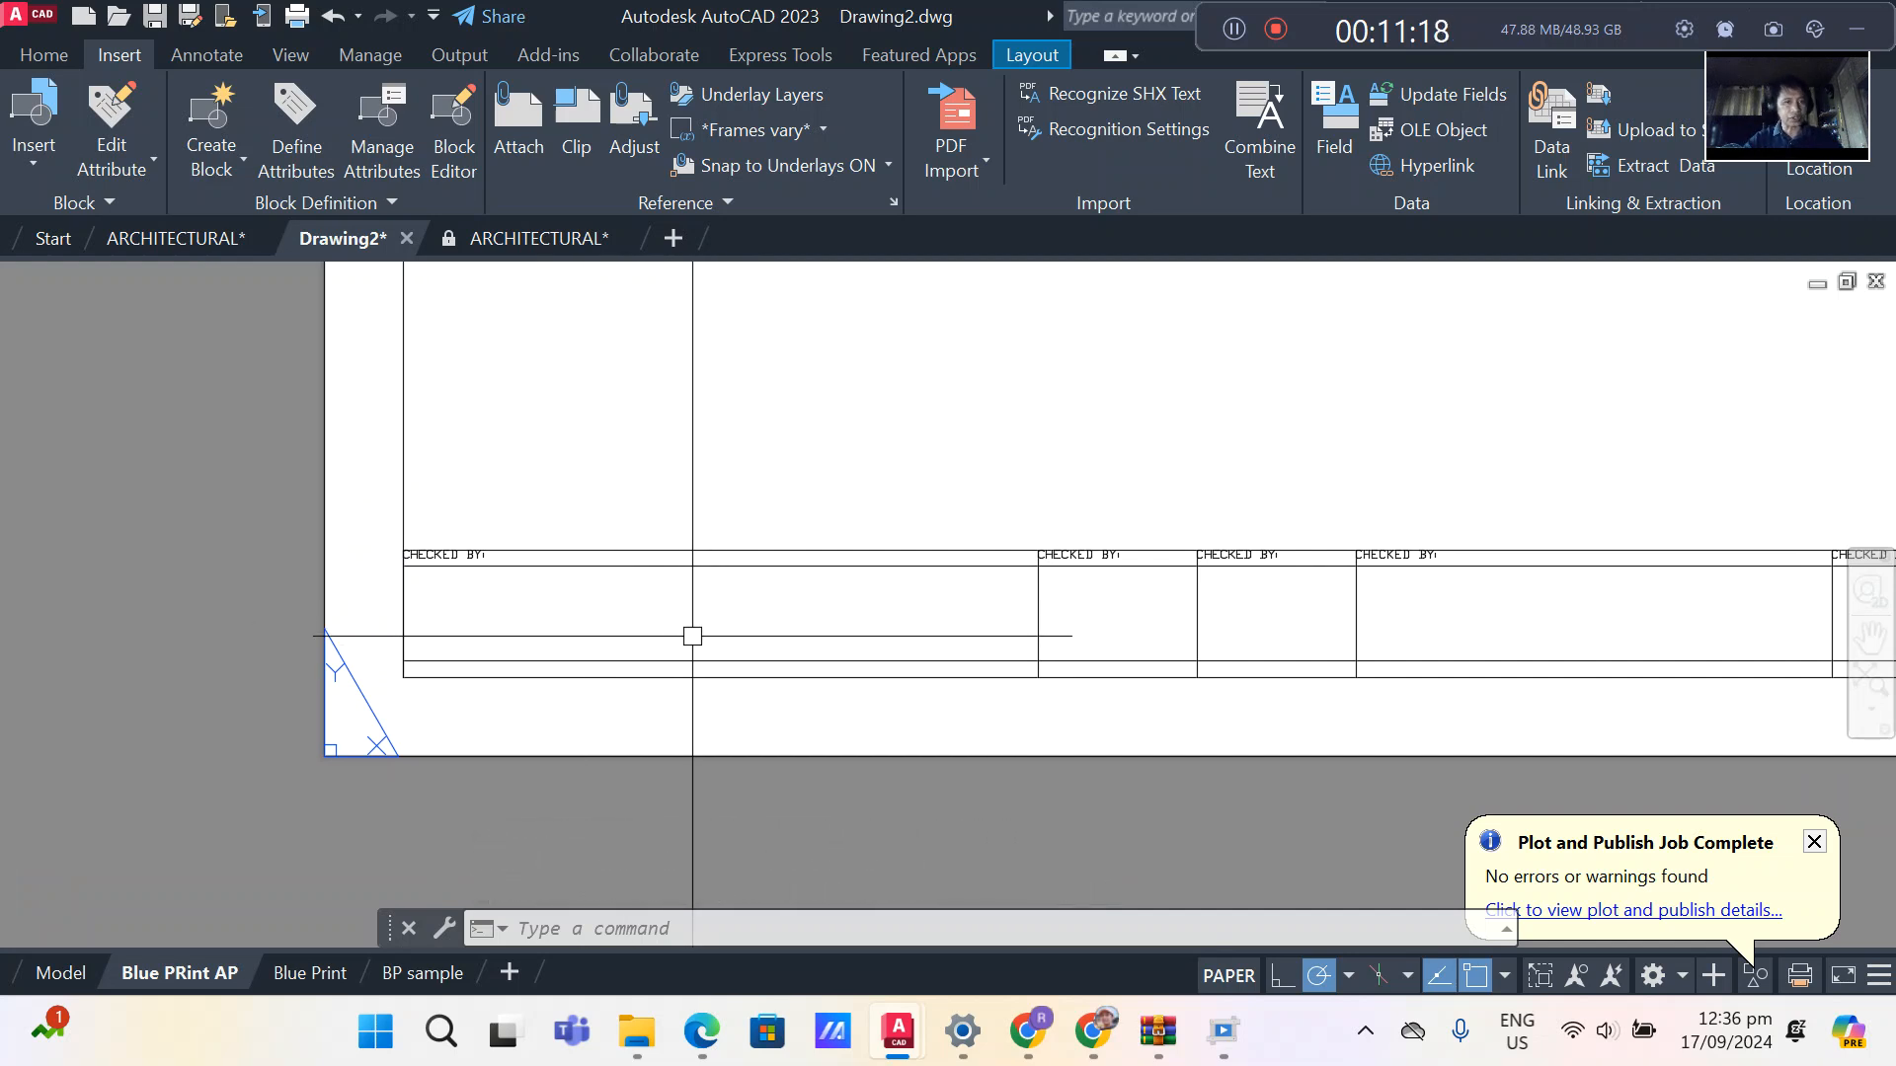
pyautogui.press('Return')
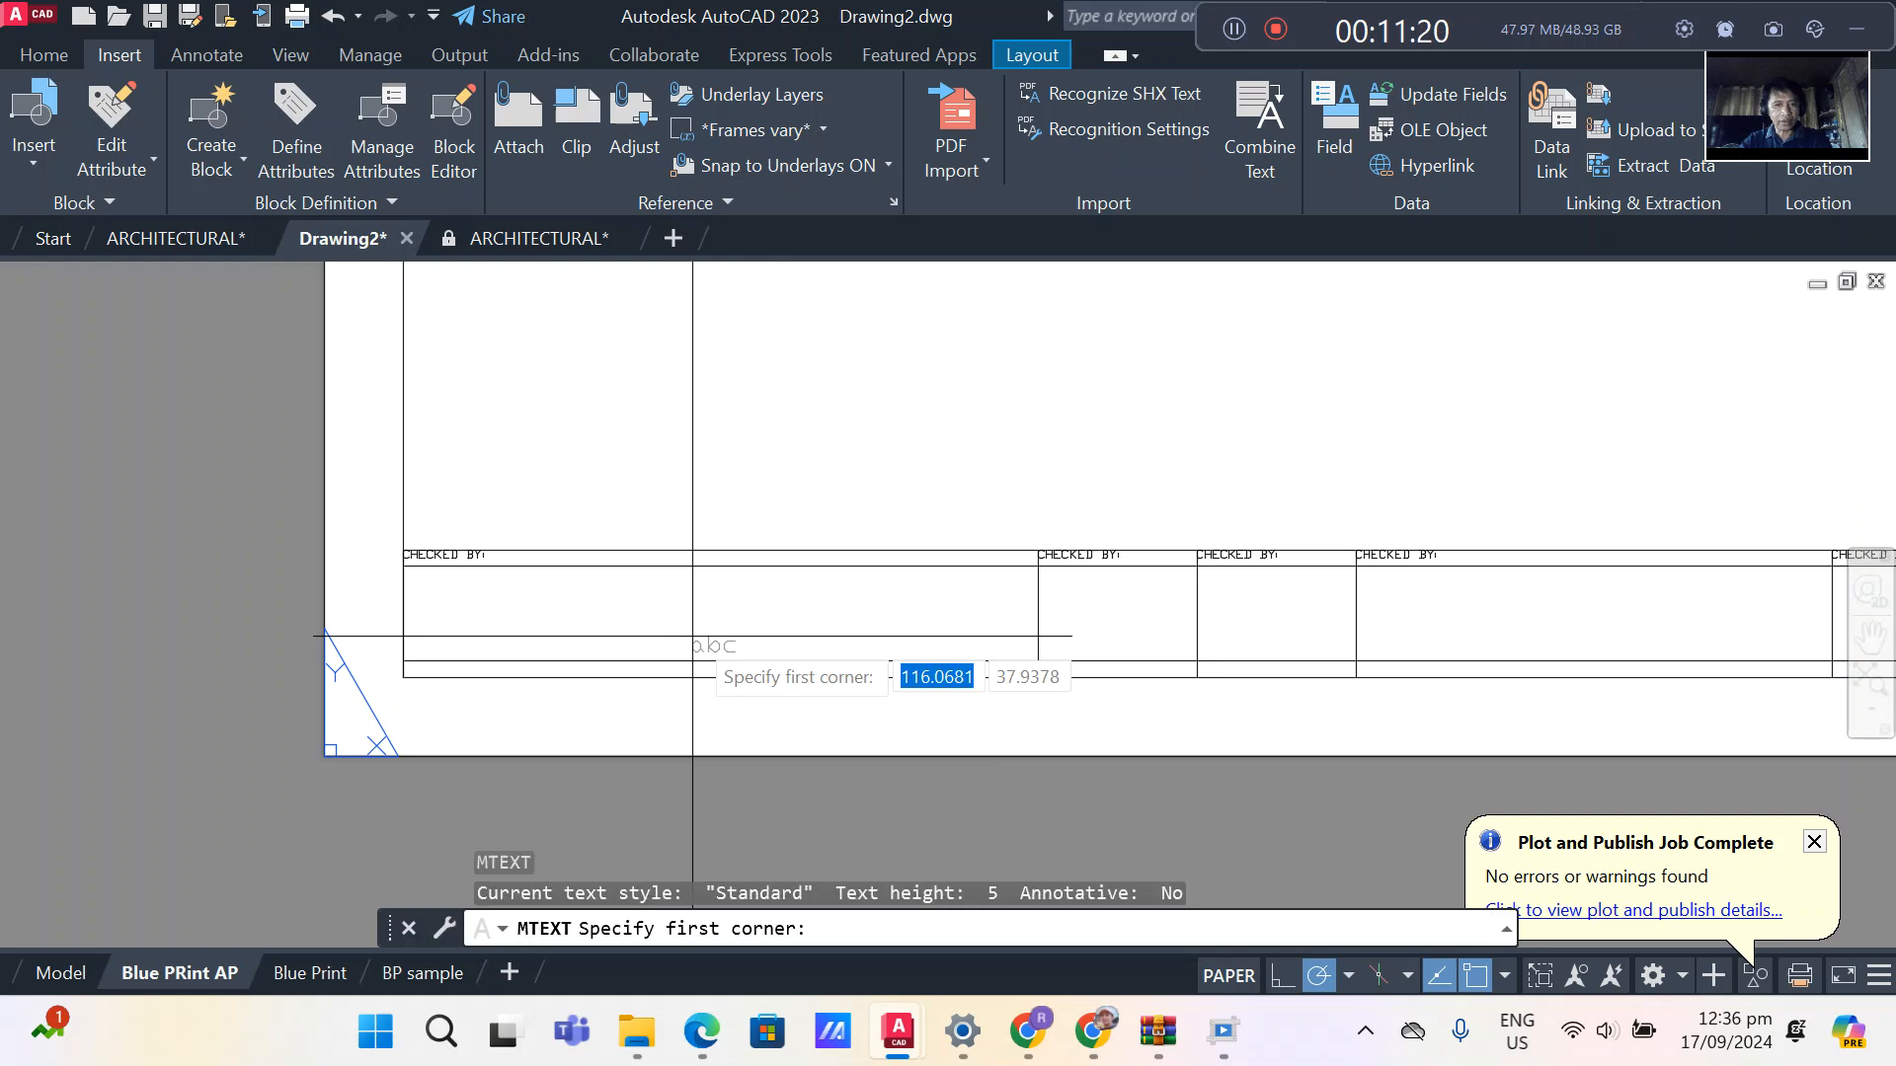
pyautogui.click(403, 565)
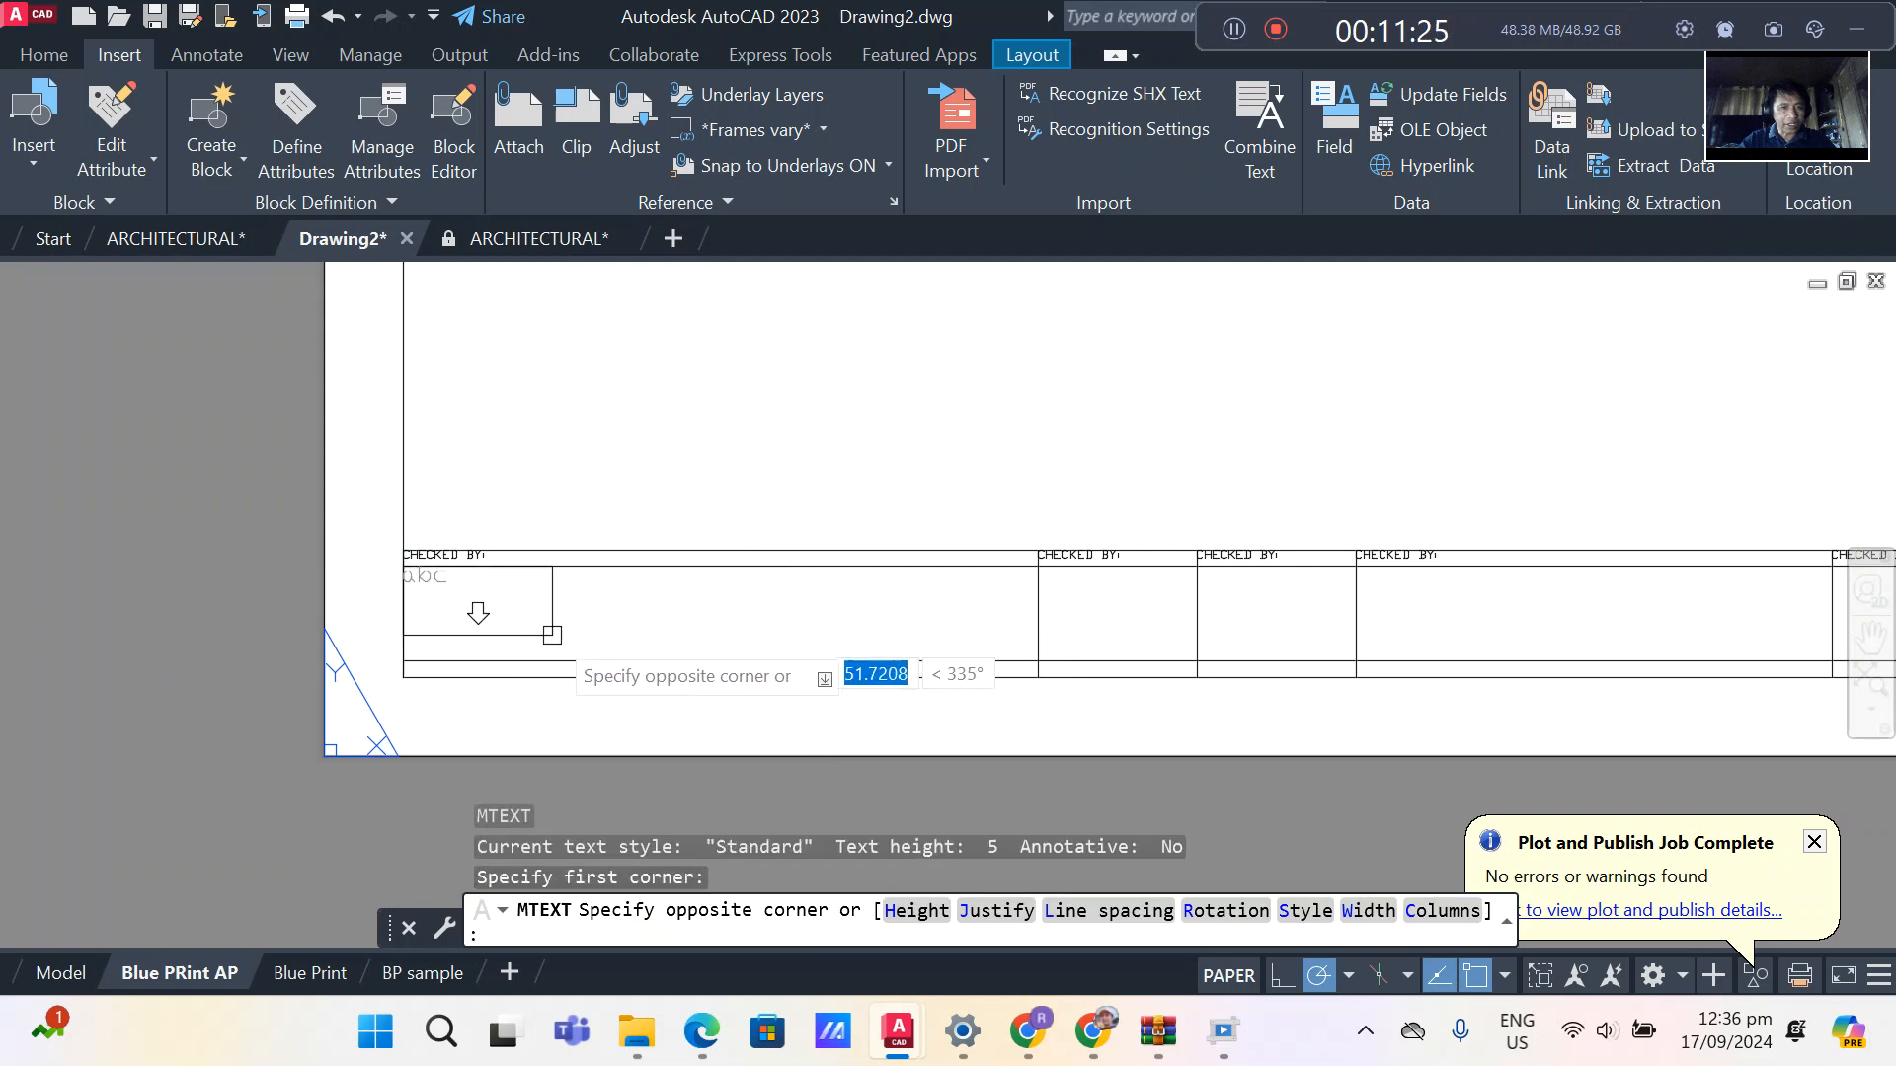
pyautogui.click(1037, 661)
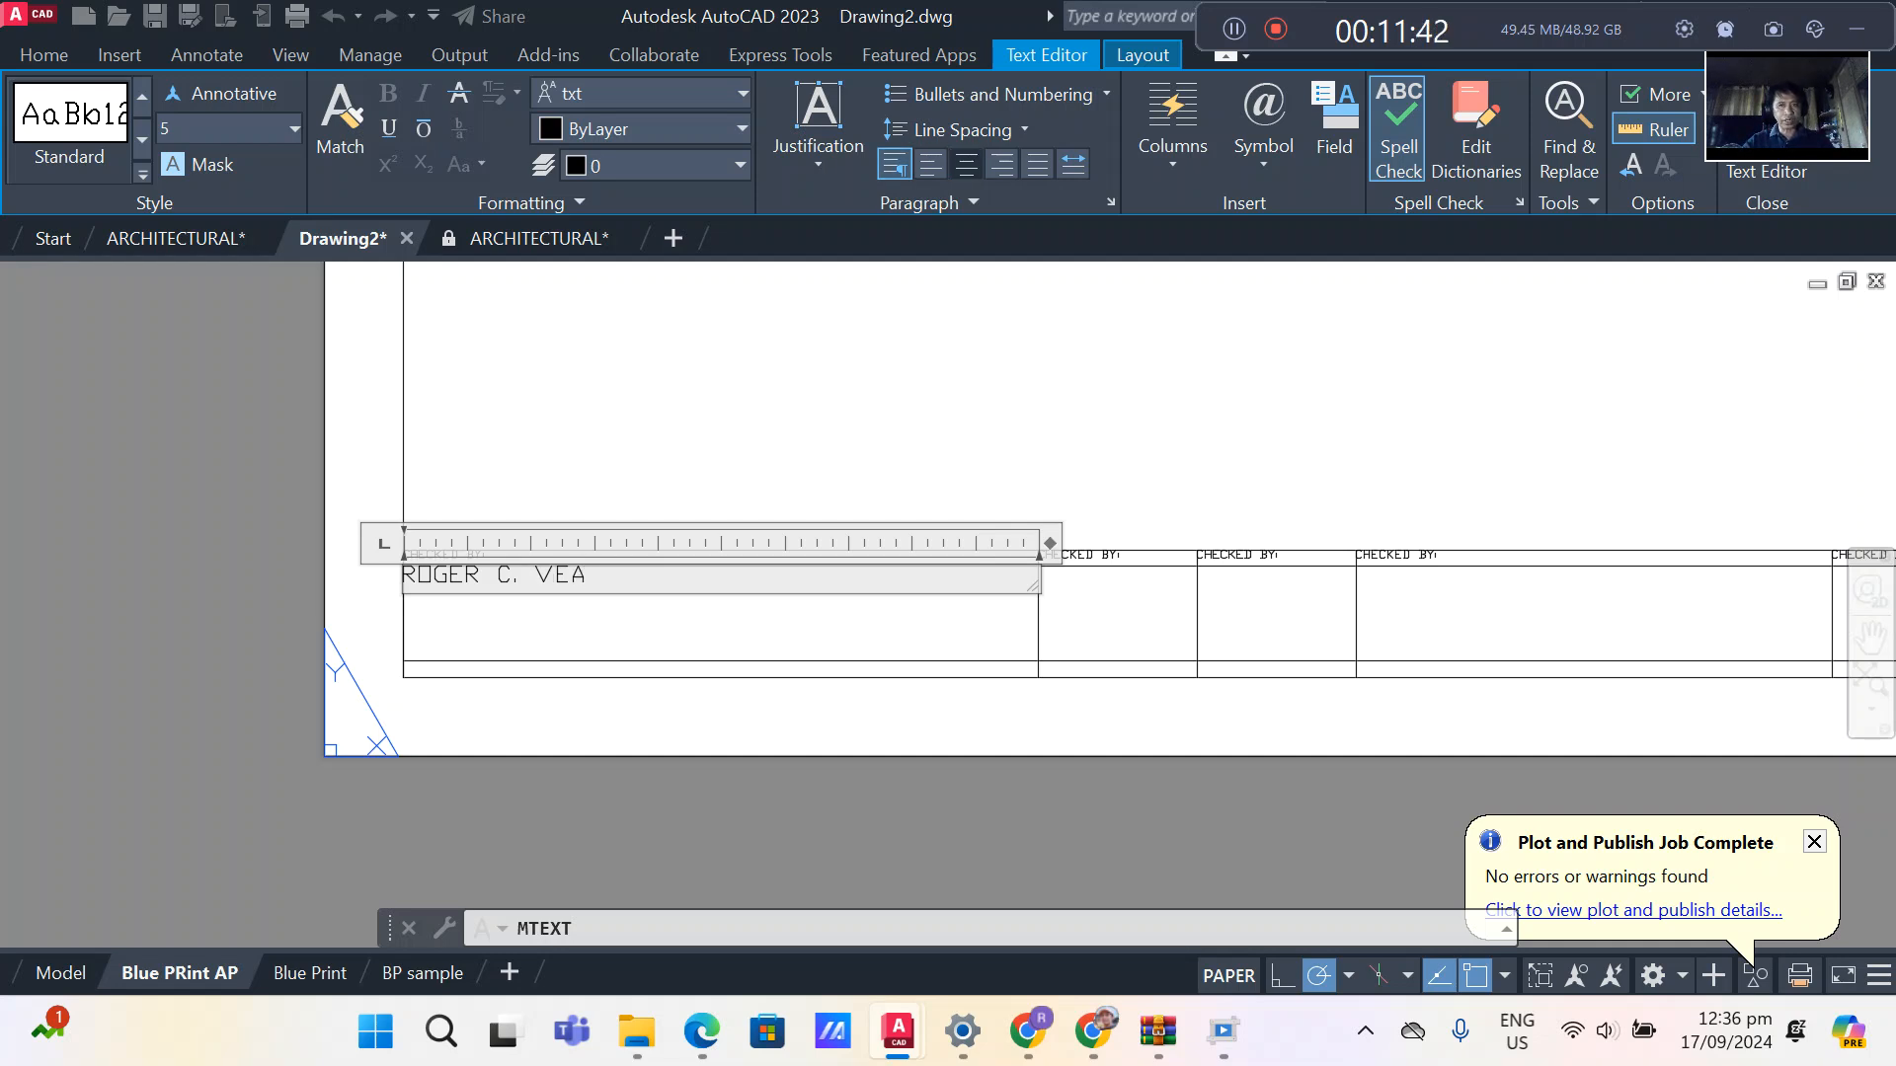
pyautogui.click(965, 164)
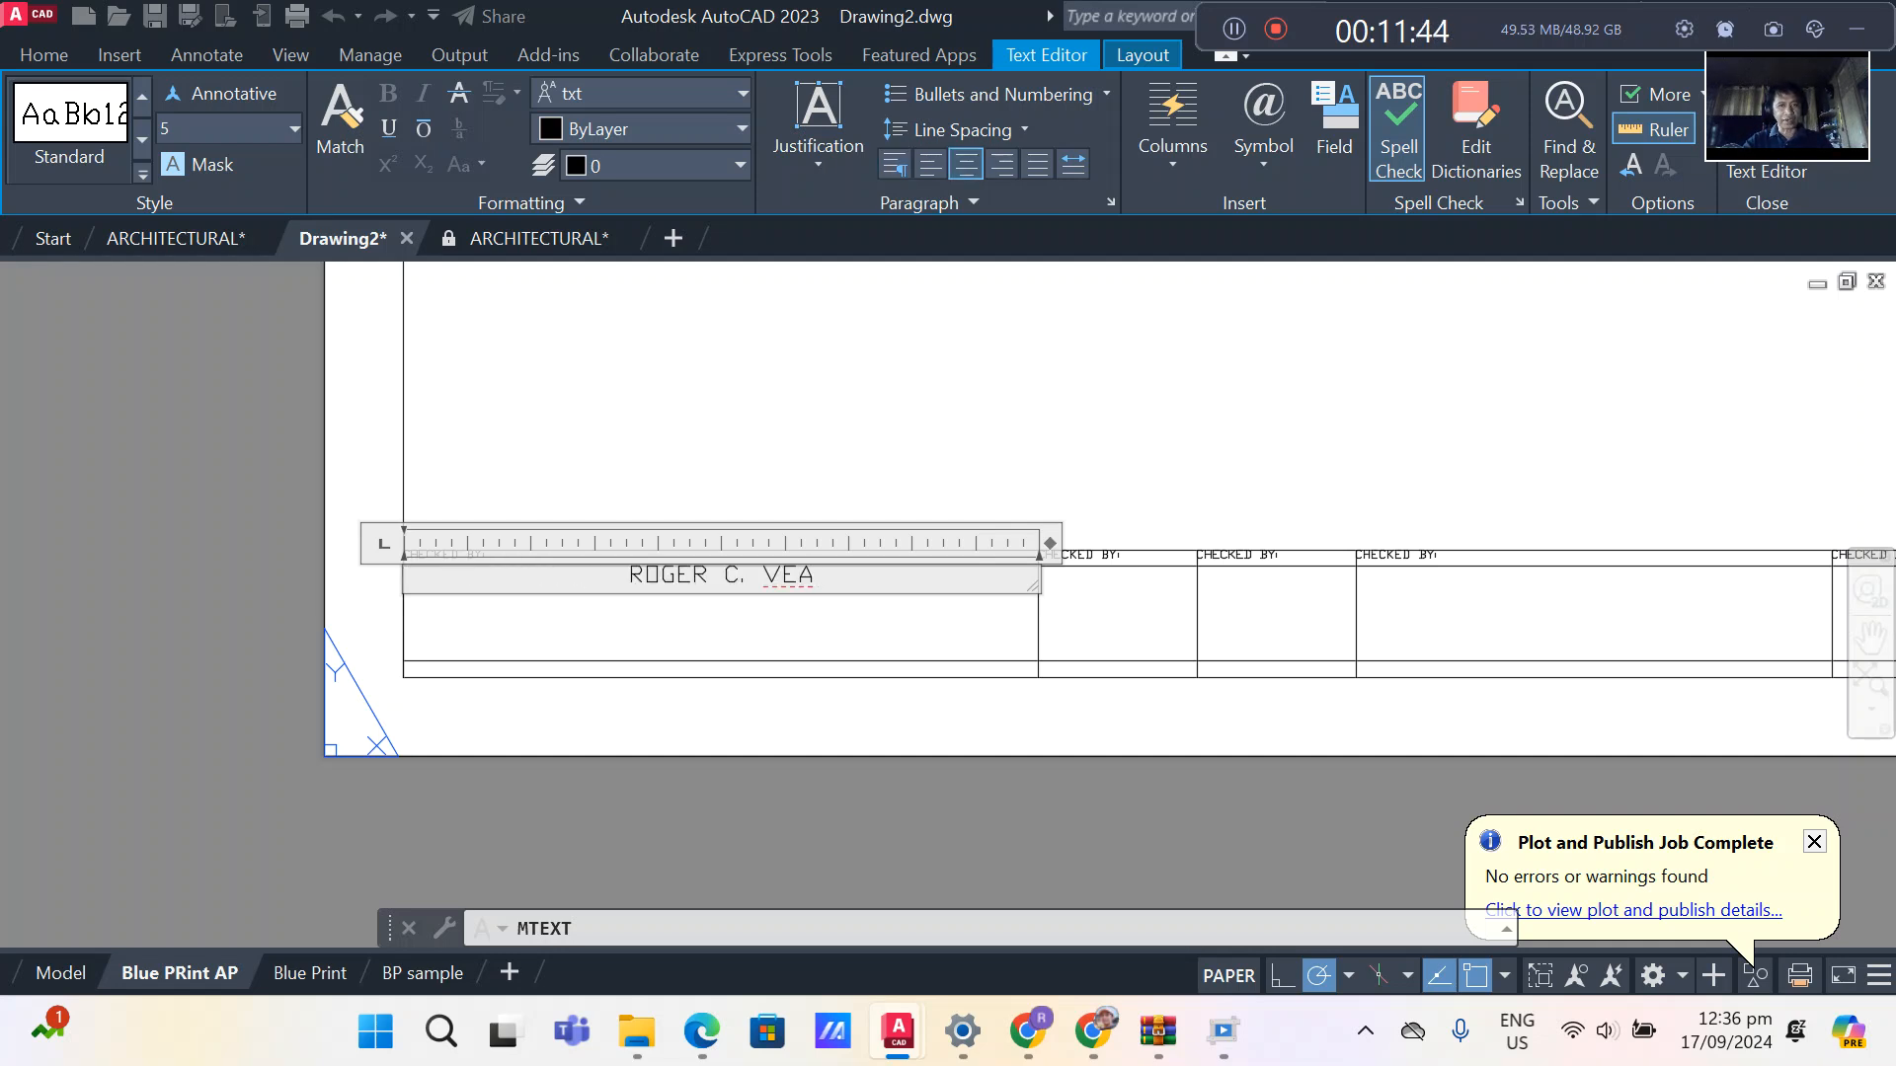
pyautogui.click(842, 440)
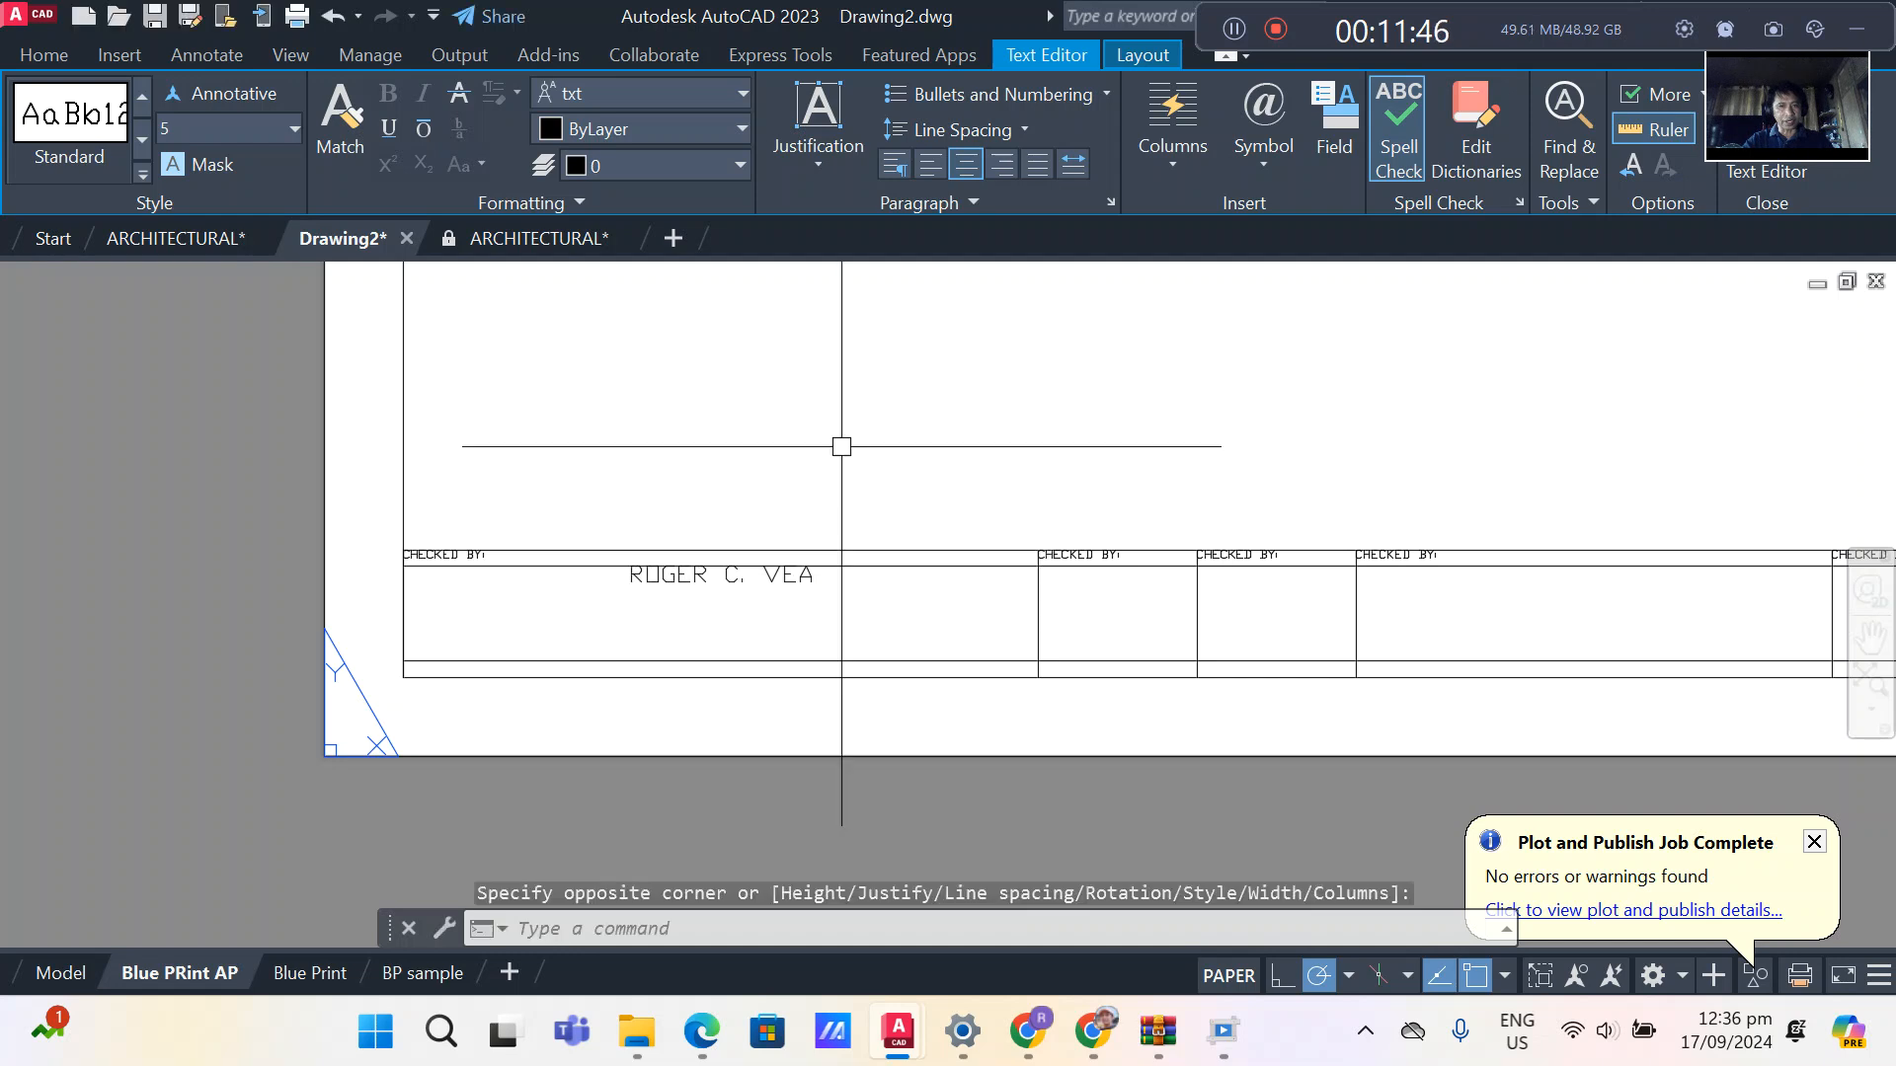
# Nudge the name text down from the header strip to about the middle of the 200 mm column.
pyautogui.scroll(3, 738, 578)
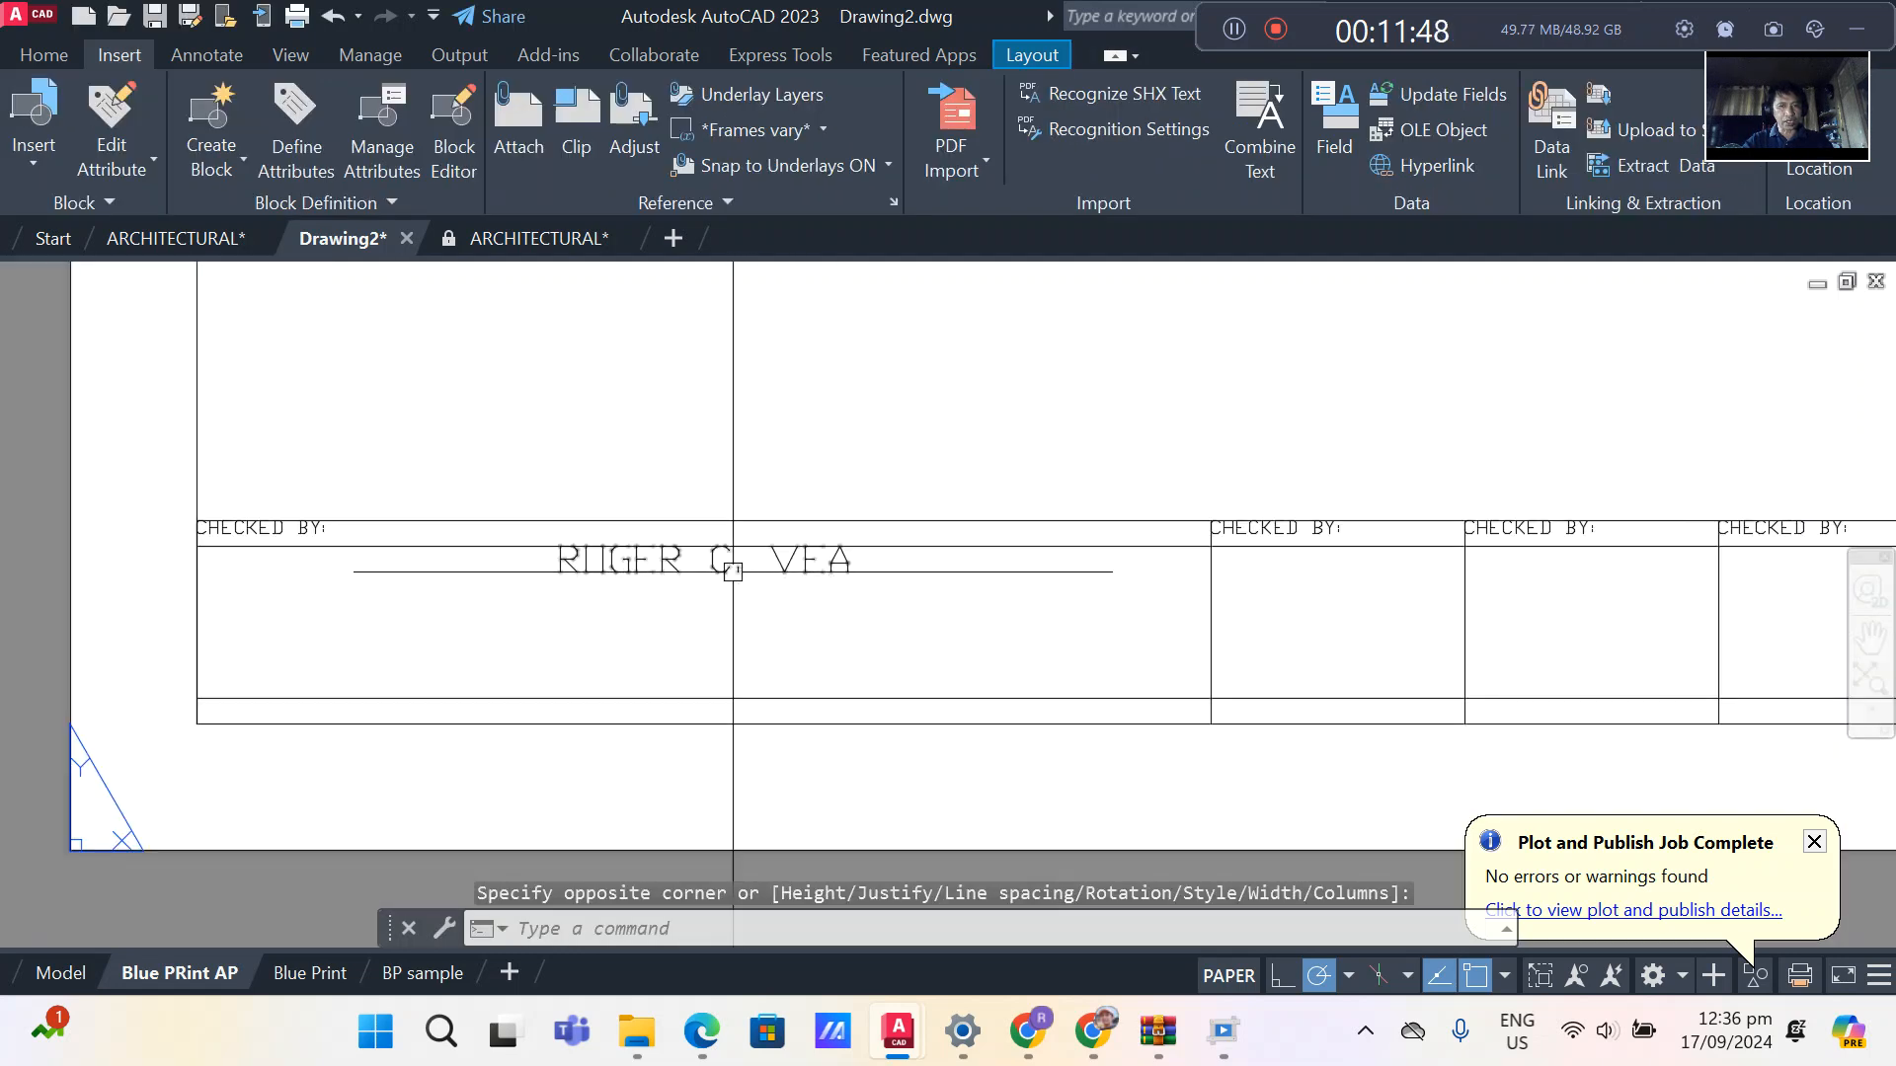
pyautogui.press('Escape')
pyautogui.hotkey('ctrl', 'Down')
pyautogui.hotkey('ctrl', 'Down')
pyautogui.hotkey('ctrl', 'Down')
pyautogui.hotkey('ctrl', 'Down')
pyautogui.hotkey('ctrl', 'Down')
pyautogui.hotkey('ctrl', 'Down')
pyautogui.hotkey('ctrl', 'Down')
pyautogui.hotkey('ctrl', 'Down')
pyautogui.hotkey('ctrl', 'Down')
pyautogui.hotkey('ctrl', 'Down')
pyautogui.hotkey('ctrl', 'Down')
pyautogui.hotkey('ctrl', 'Down')
pyautogui.hotkey('ctrl', 'Down')
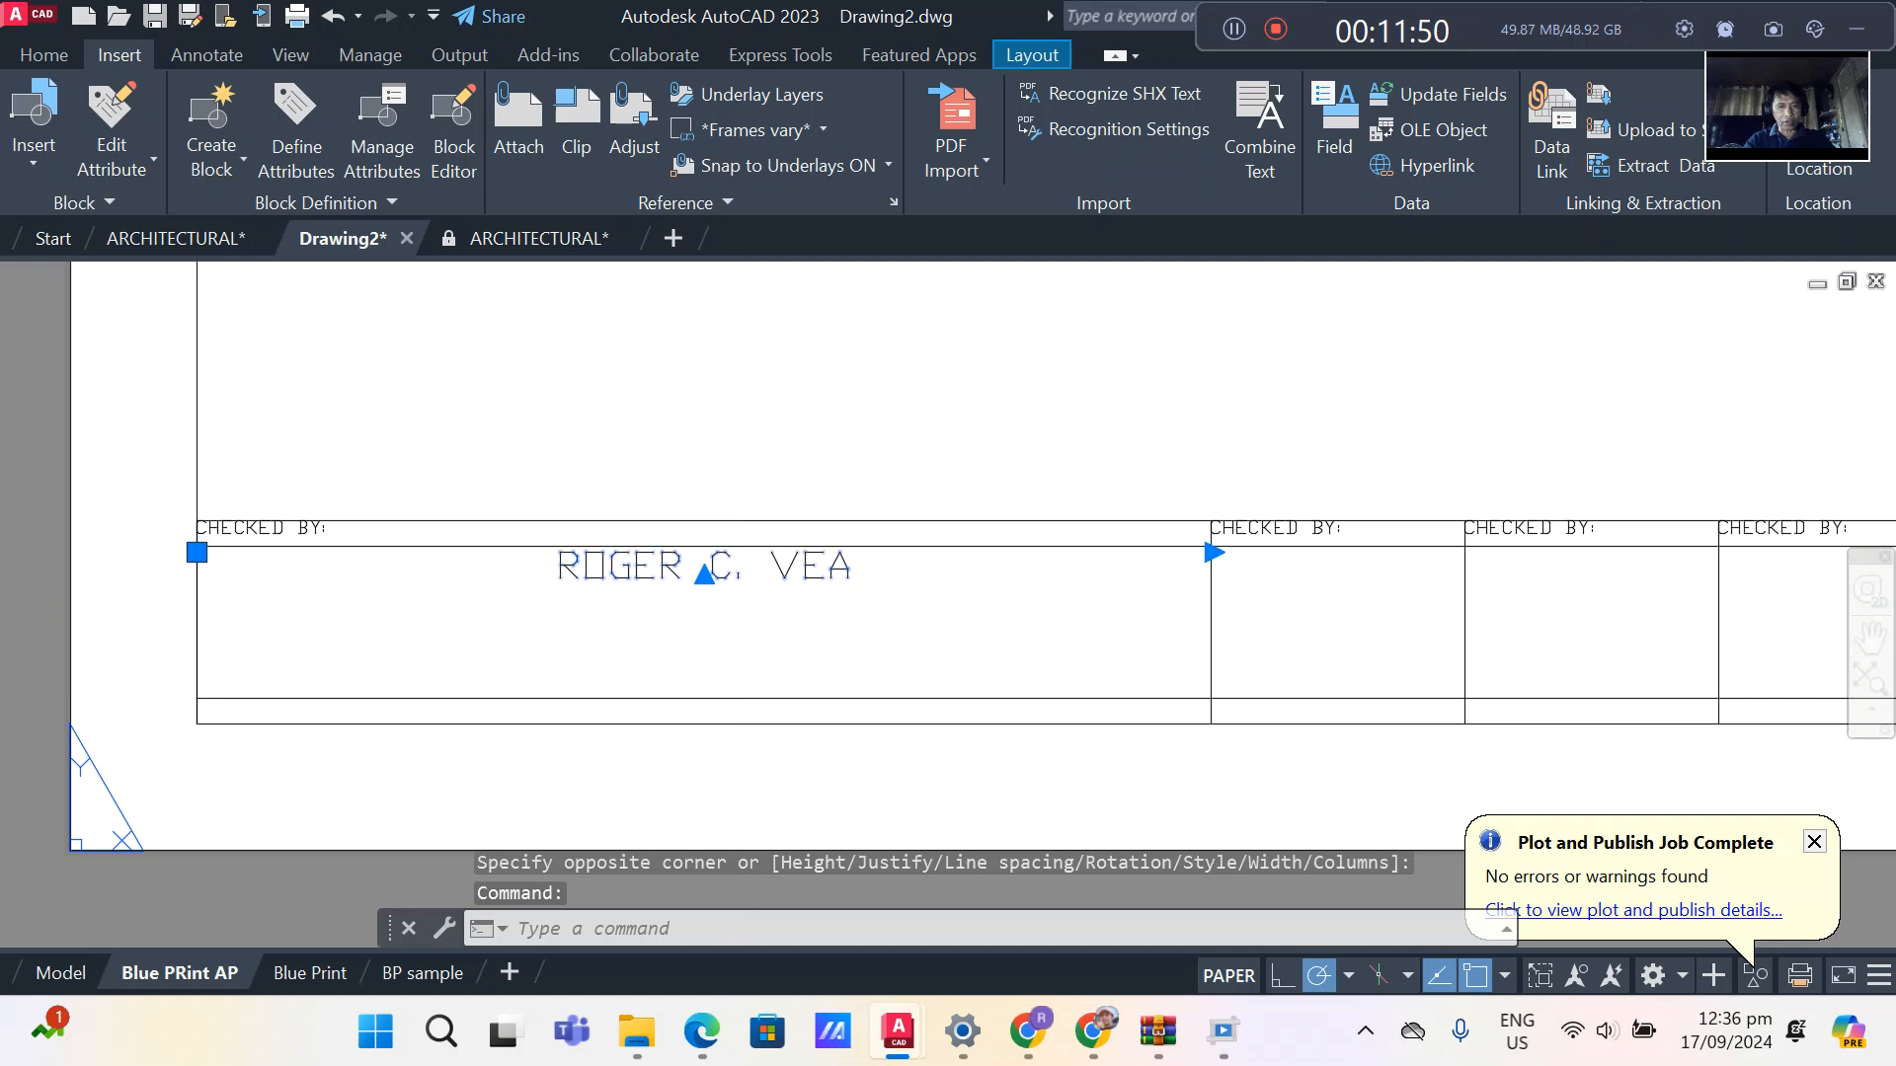
pyautogui.hotkey('ctrl', 'Down')
pyautogui.hotkey('ctrl', 'Down')
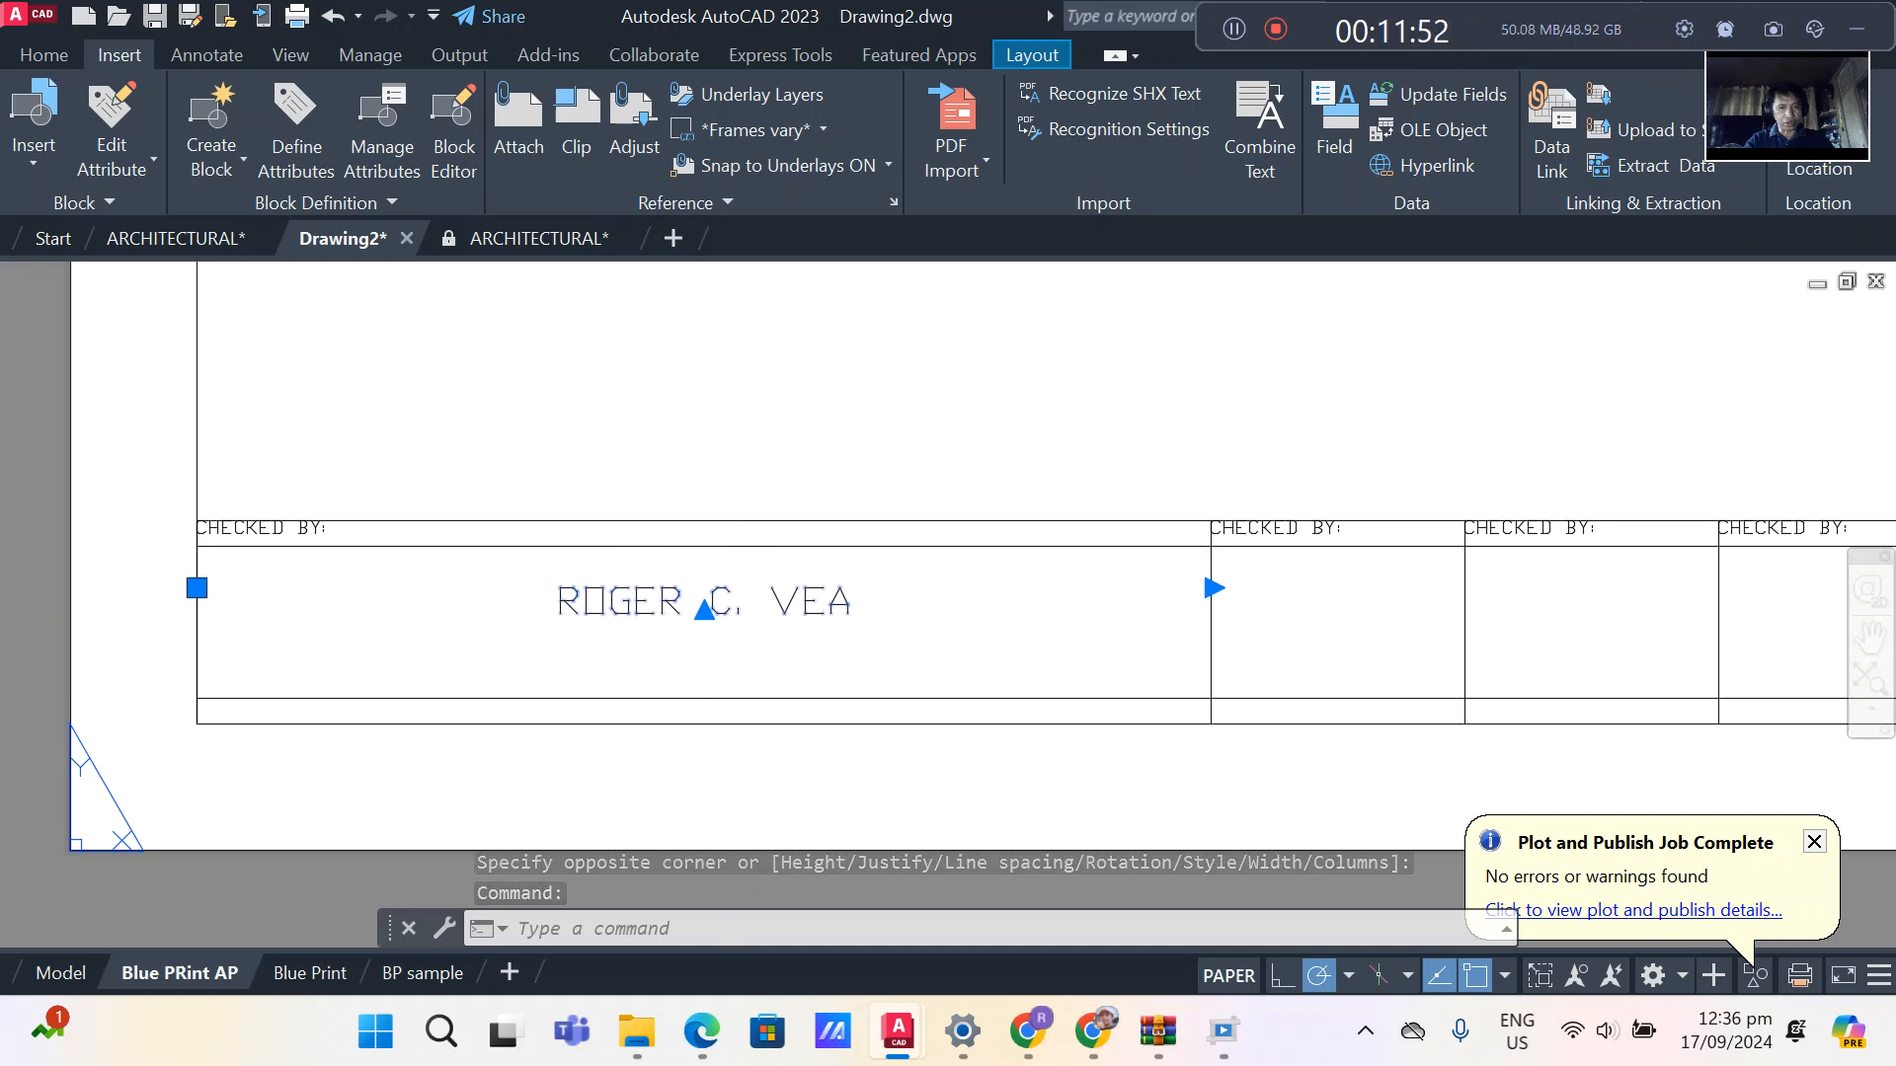
pyautogui.press('Escape')
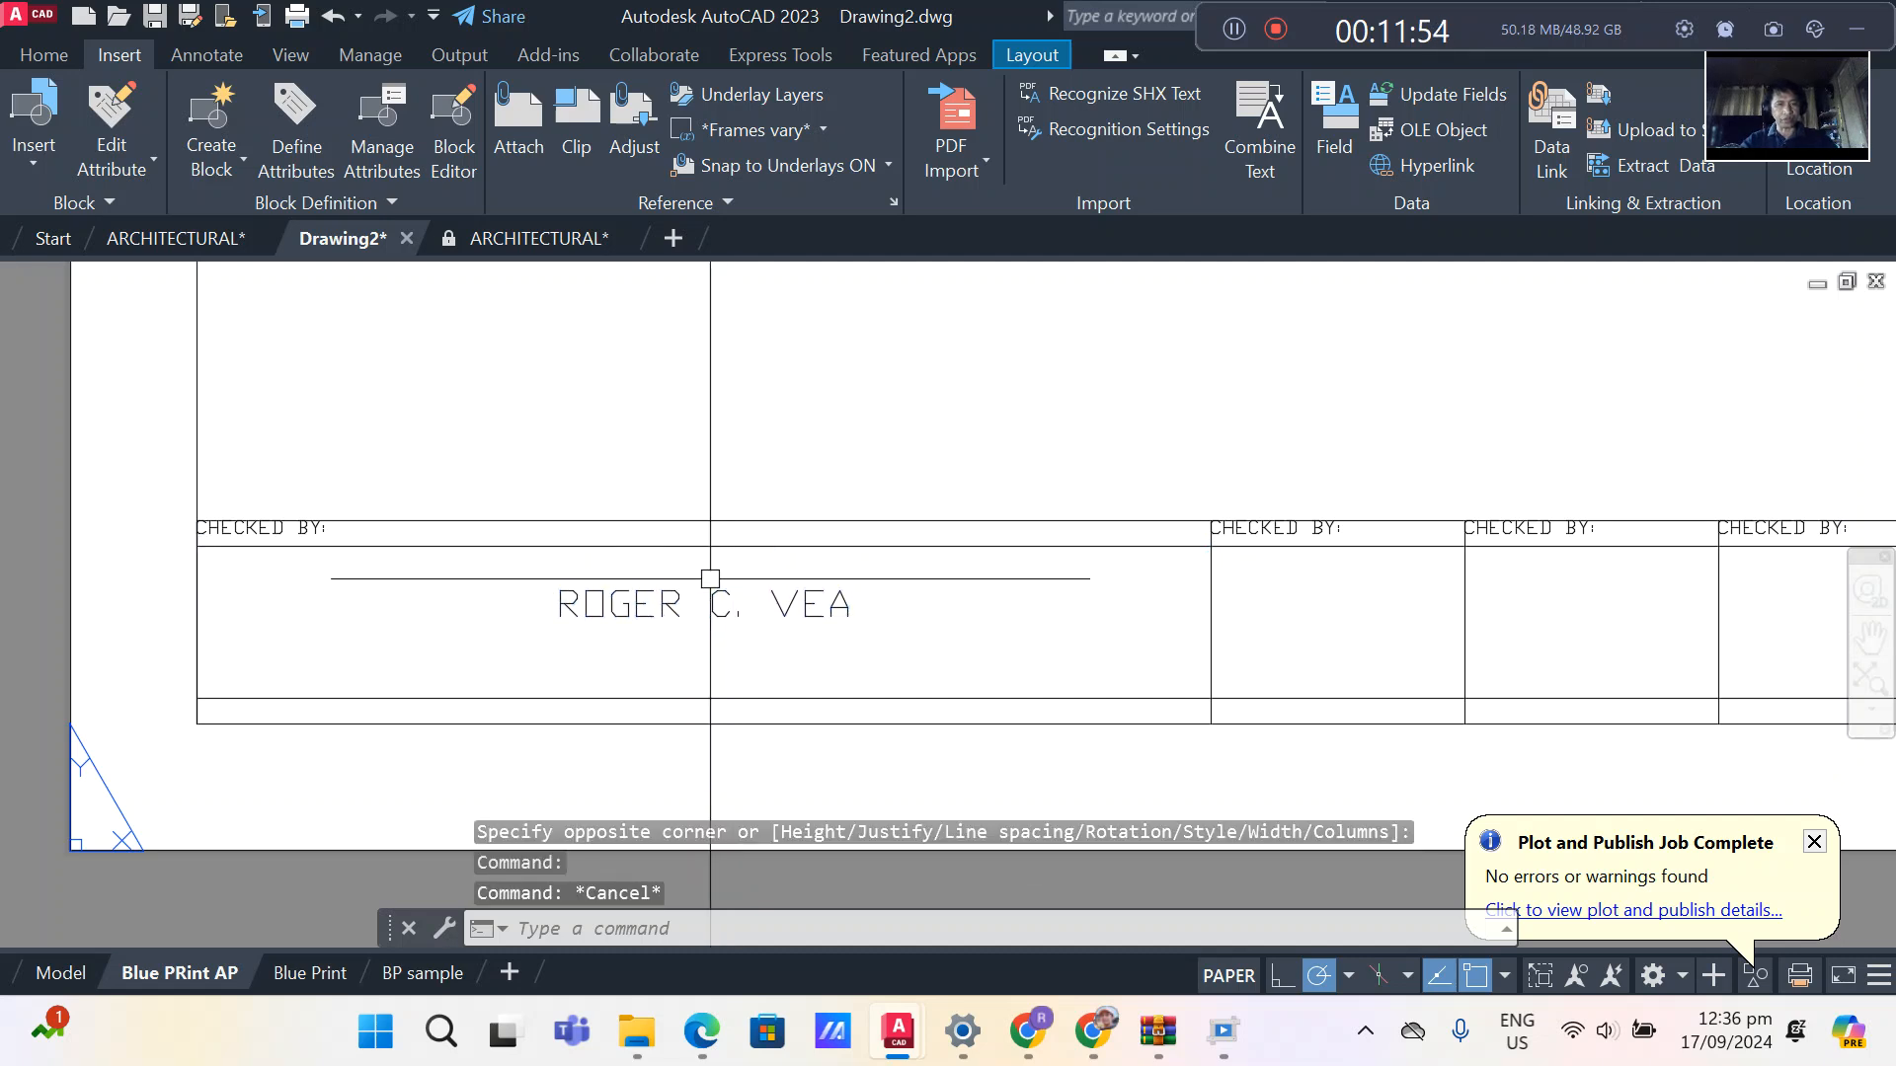
# Draw a horizontal line just below the name, from one side of the 200 mm column to the other at mid-height.
pyautogui.scroll(2, 677, 627)
pyautogui.scroll(-2, 676, 627)
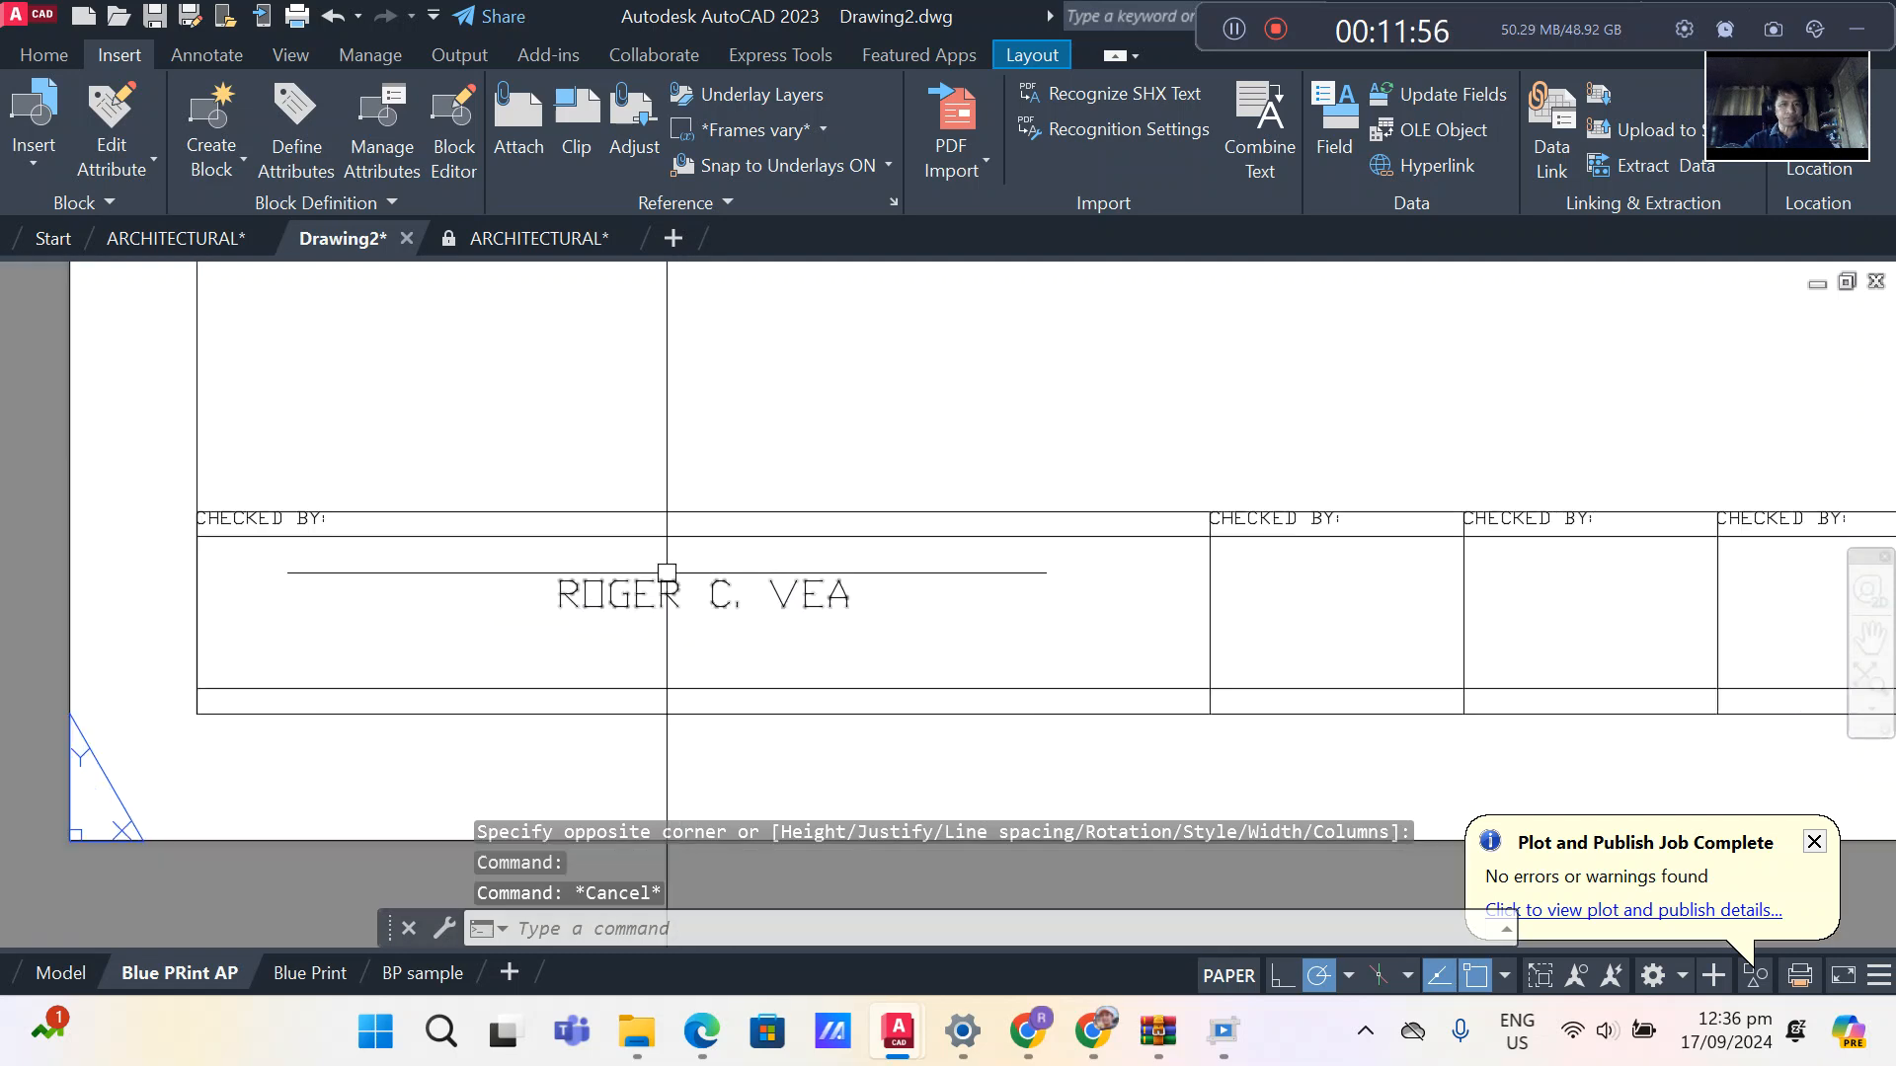
pyautogui.write('l')
pyautogui.press('Return')
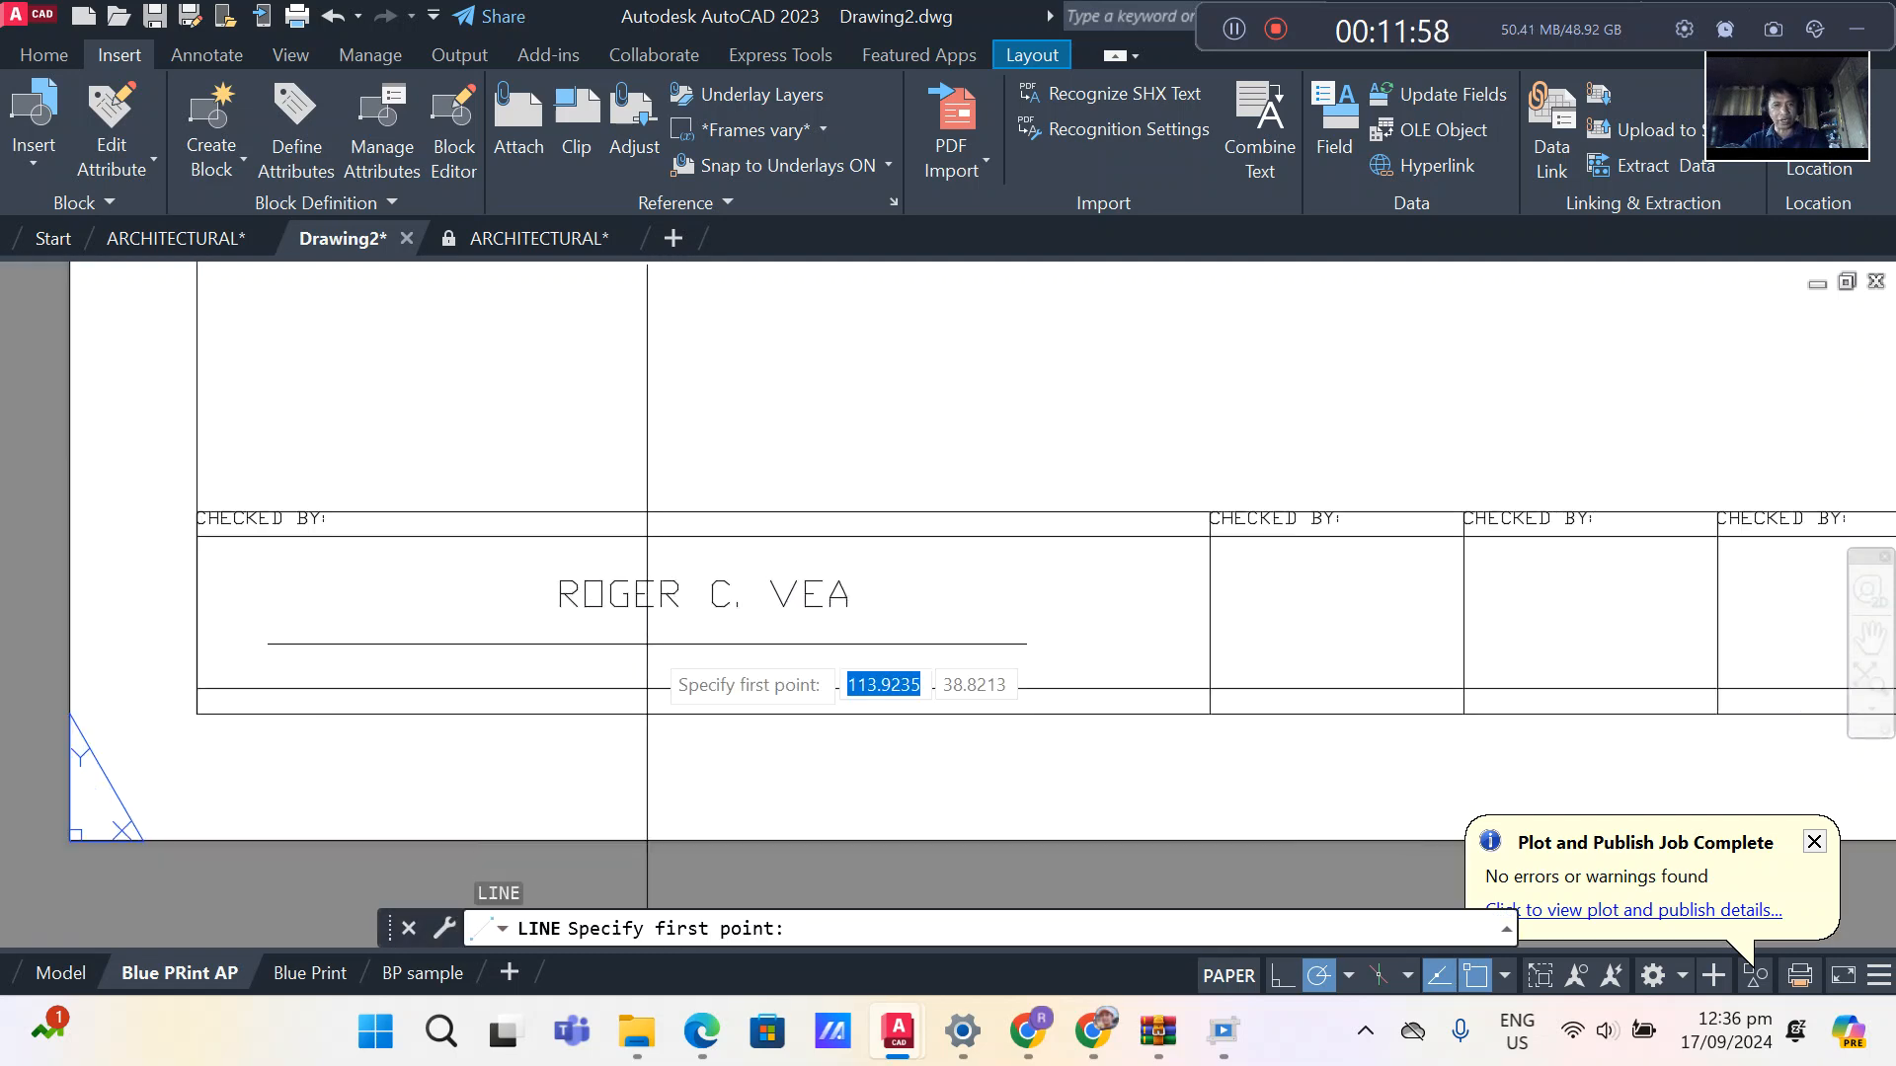
pyautogui.click(196, 613)
pyautogui.click(1210, 612)
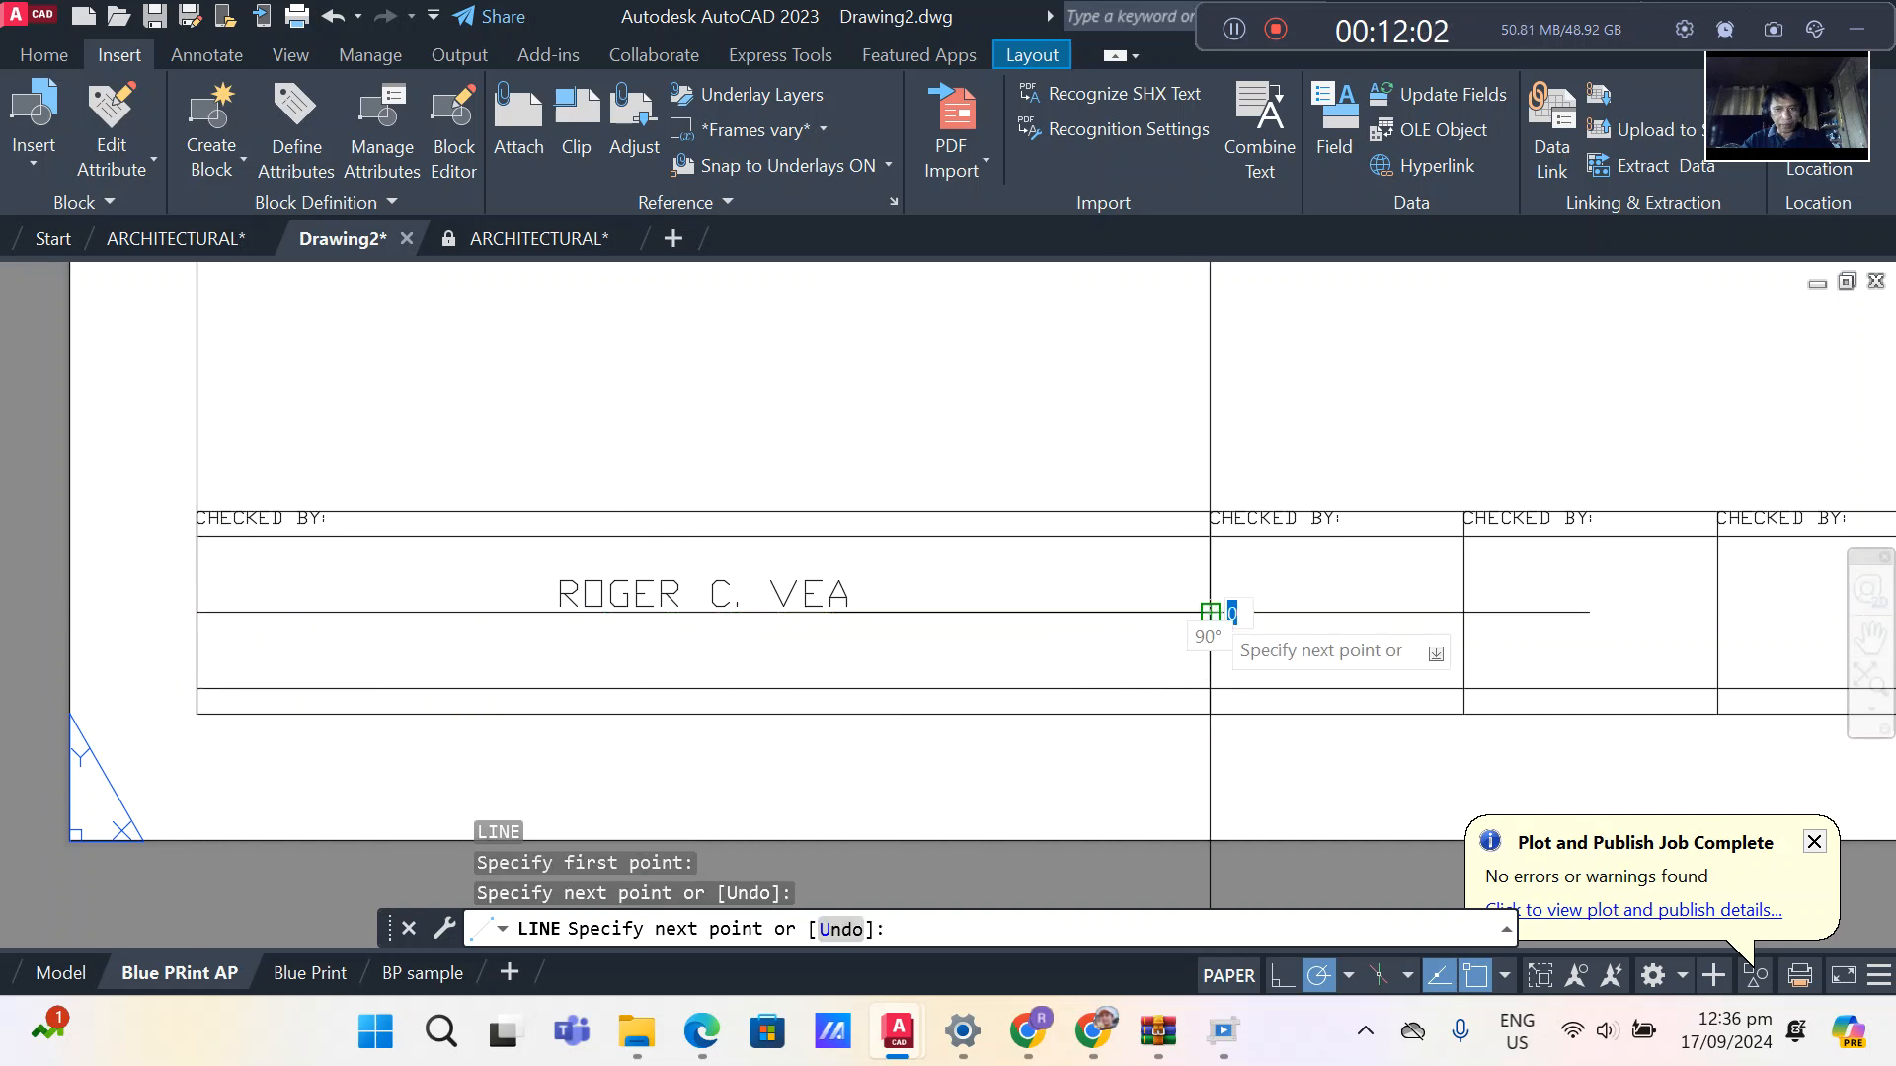
pyautogui.press('Escape')
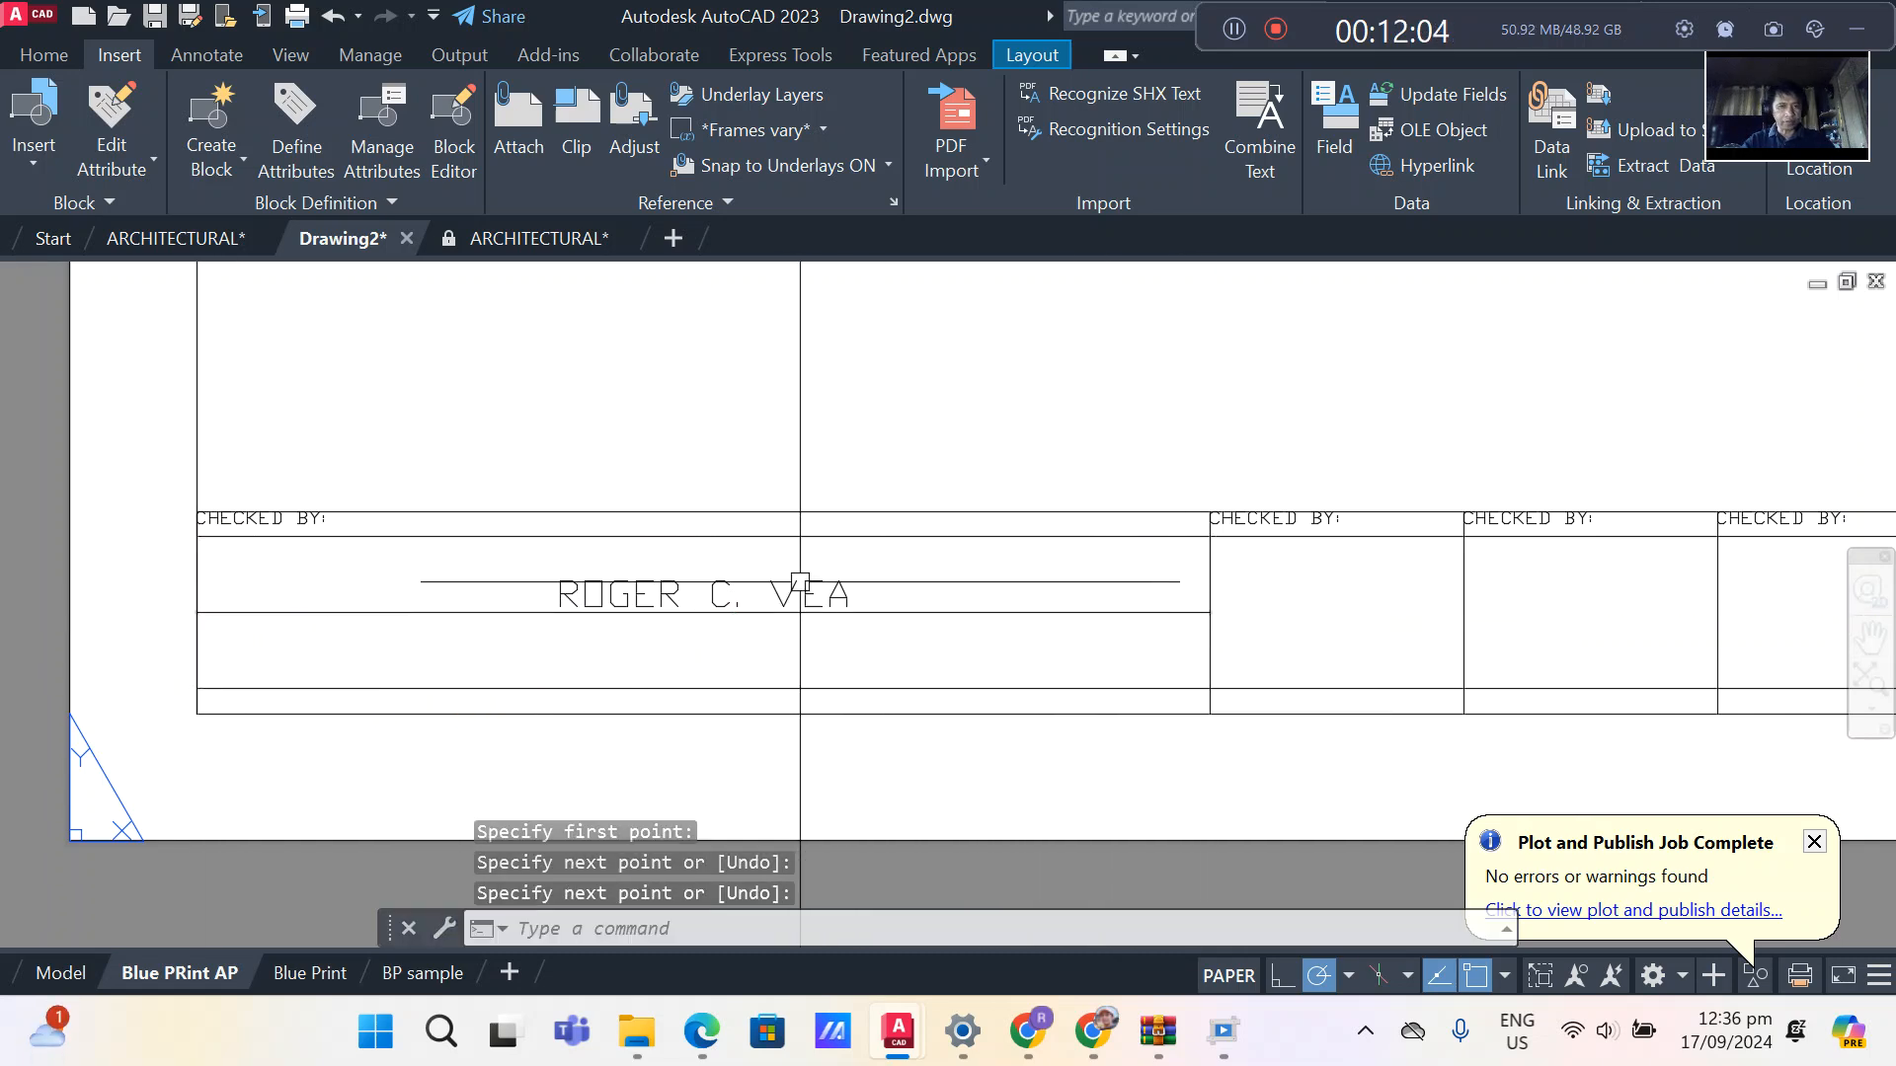
# Nudge the name text slightly upward to widen its gap above the signature line.
pyautogui.scroll(2, 800, 586)
pyautogui.click(800, 586)
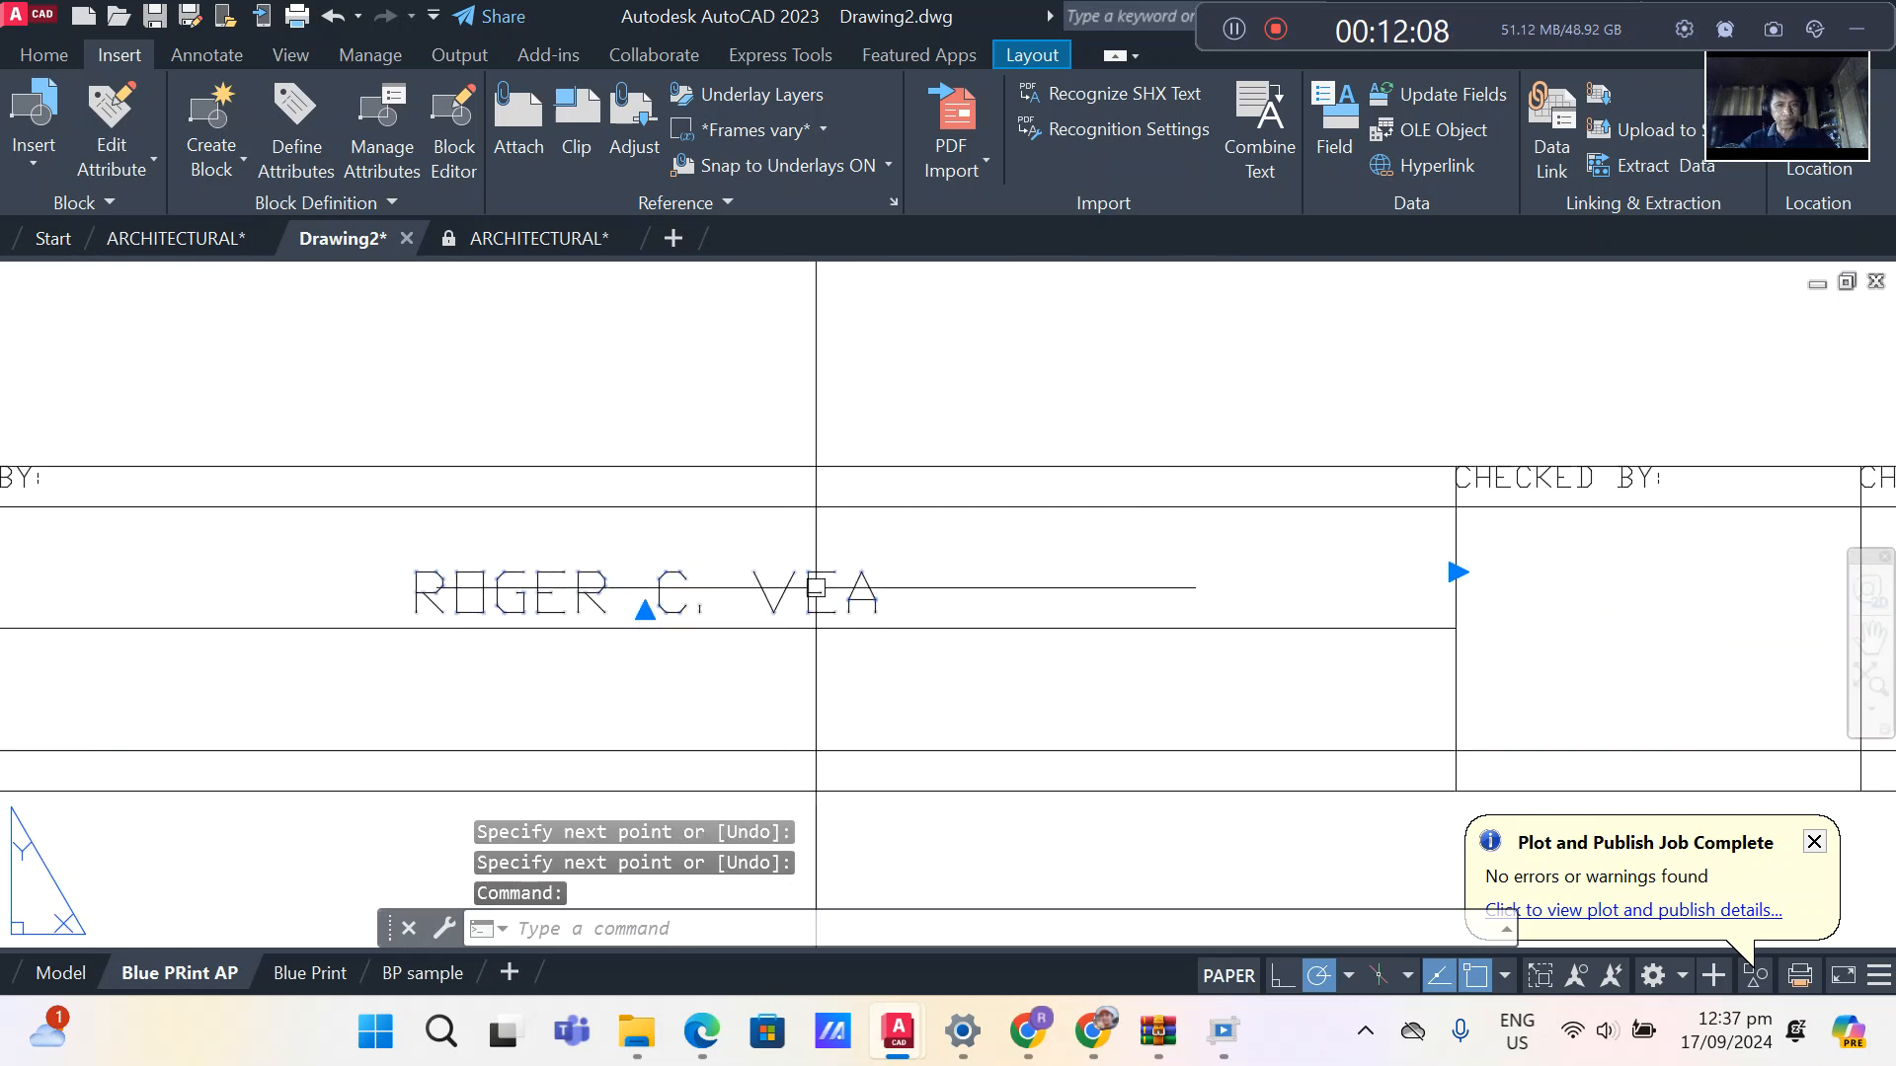
pyautogui.press('Escape')
pyautogui.scroll(-4, 810, 590)
pyautogui.scroll(2, 929, 638)
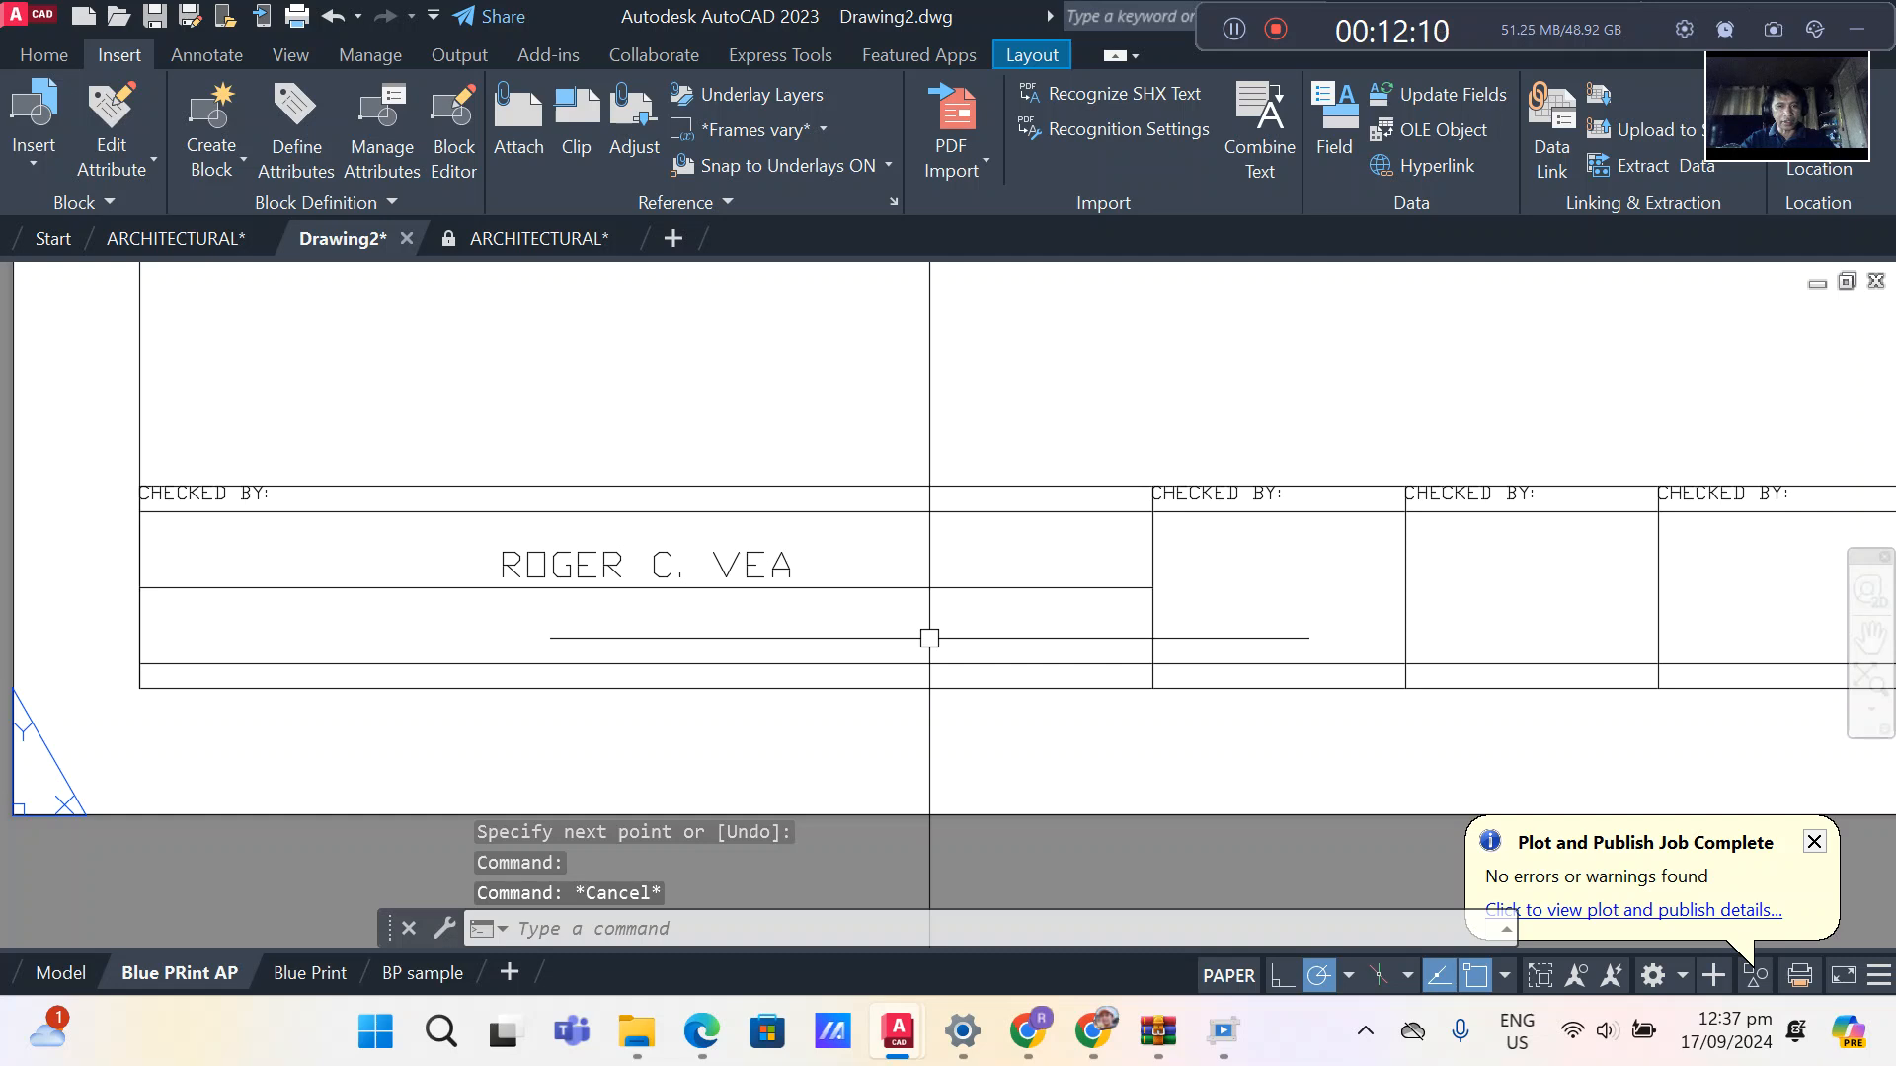
# Shorten the signature line by 20 mm at each end.
pyautogui.click(1025, 588)
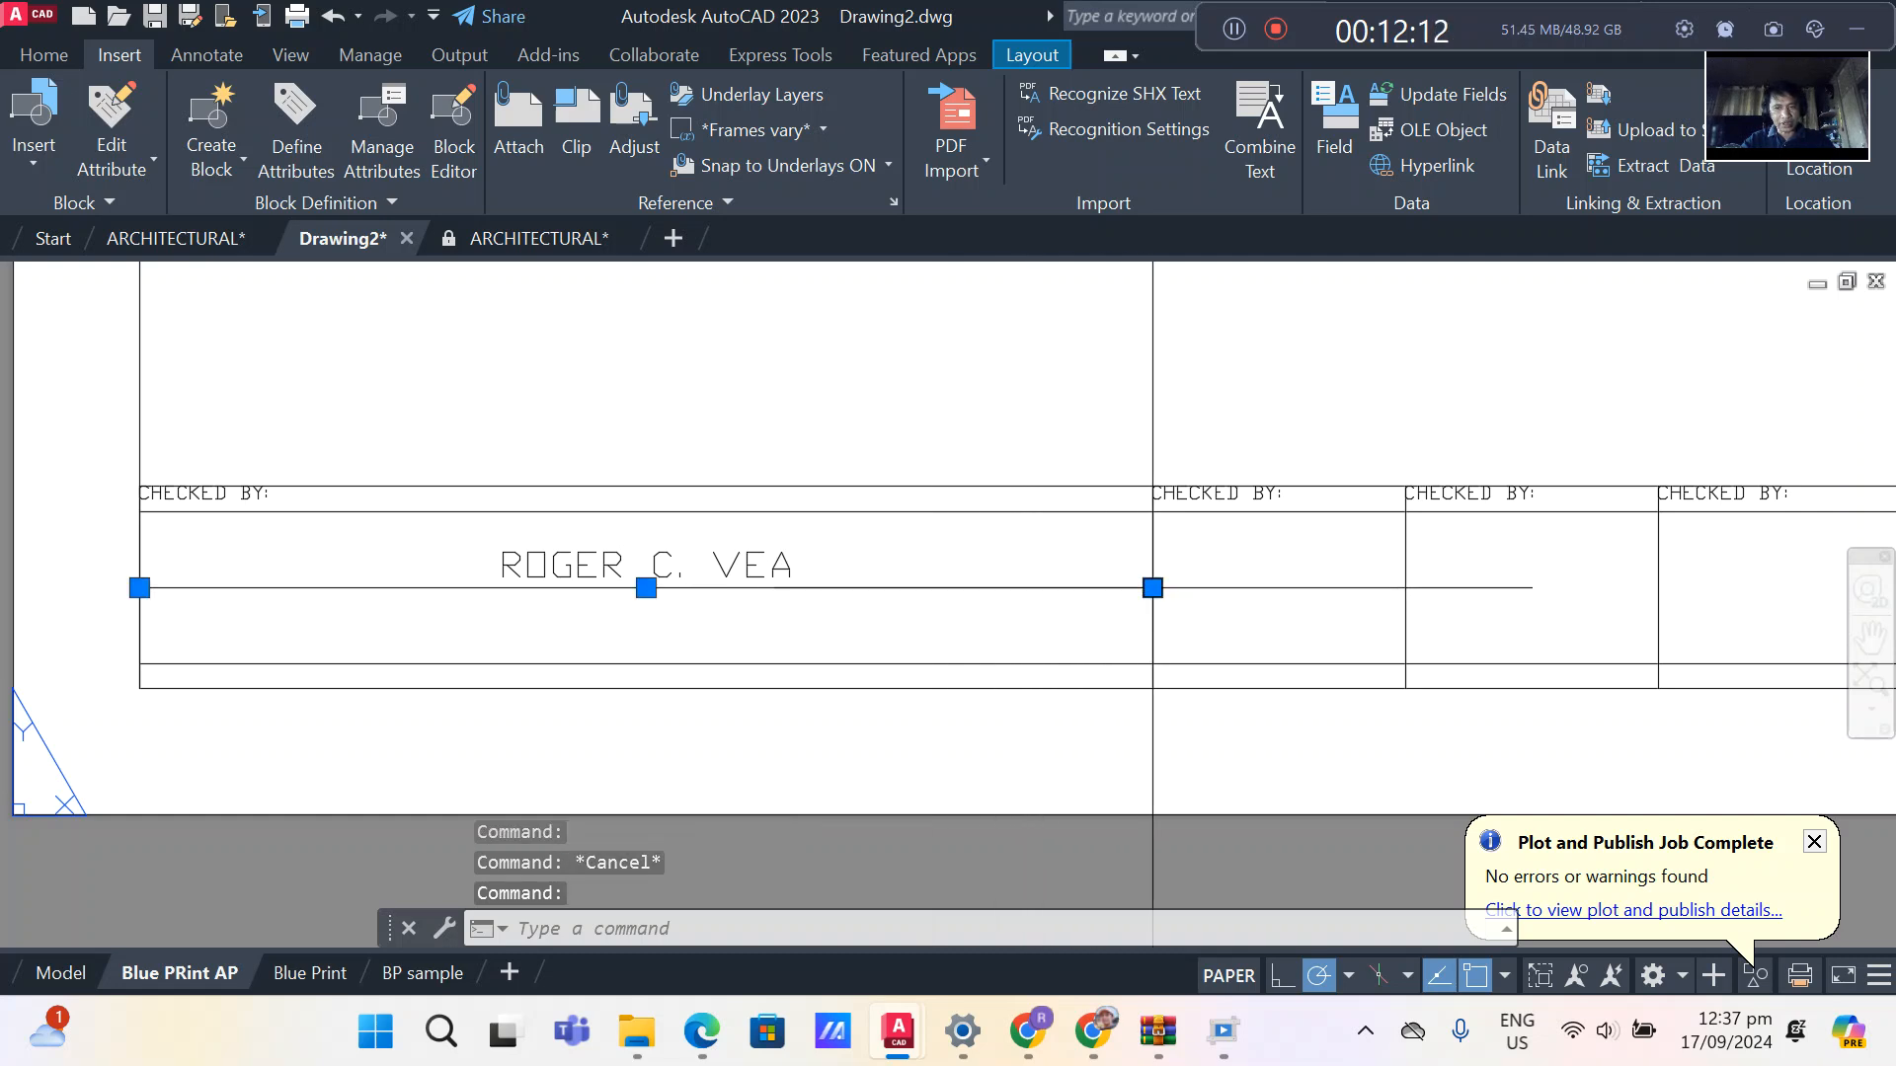
pyautogui.click(1152, 587)
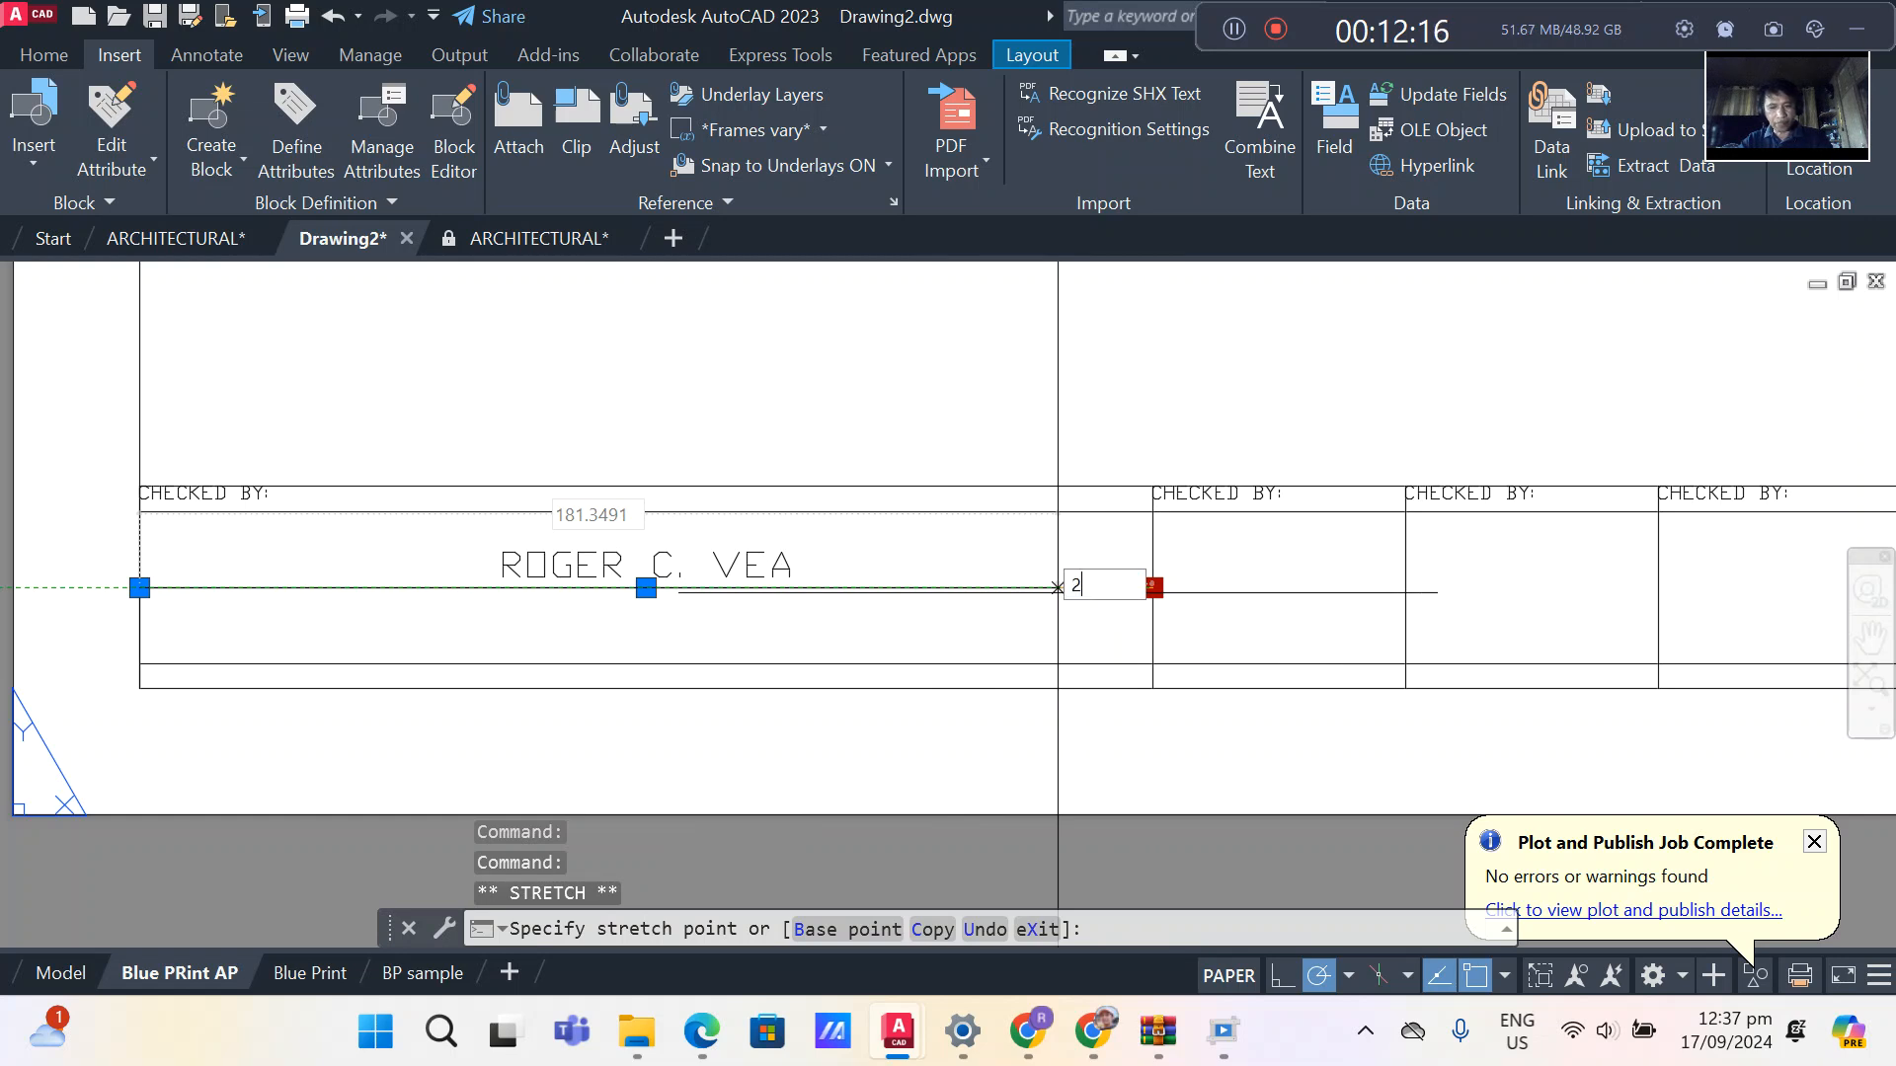
pyautogui.write('20')
pyautogui.press('Return')
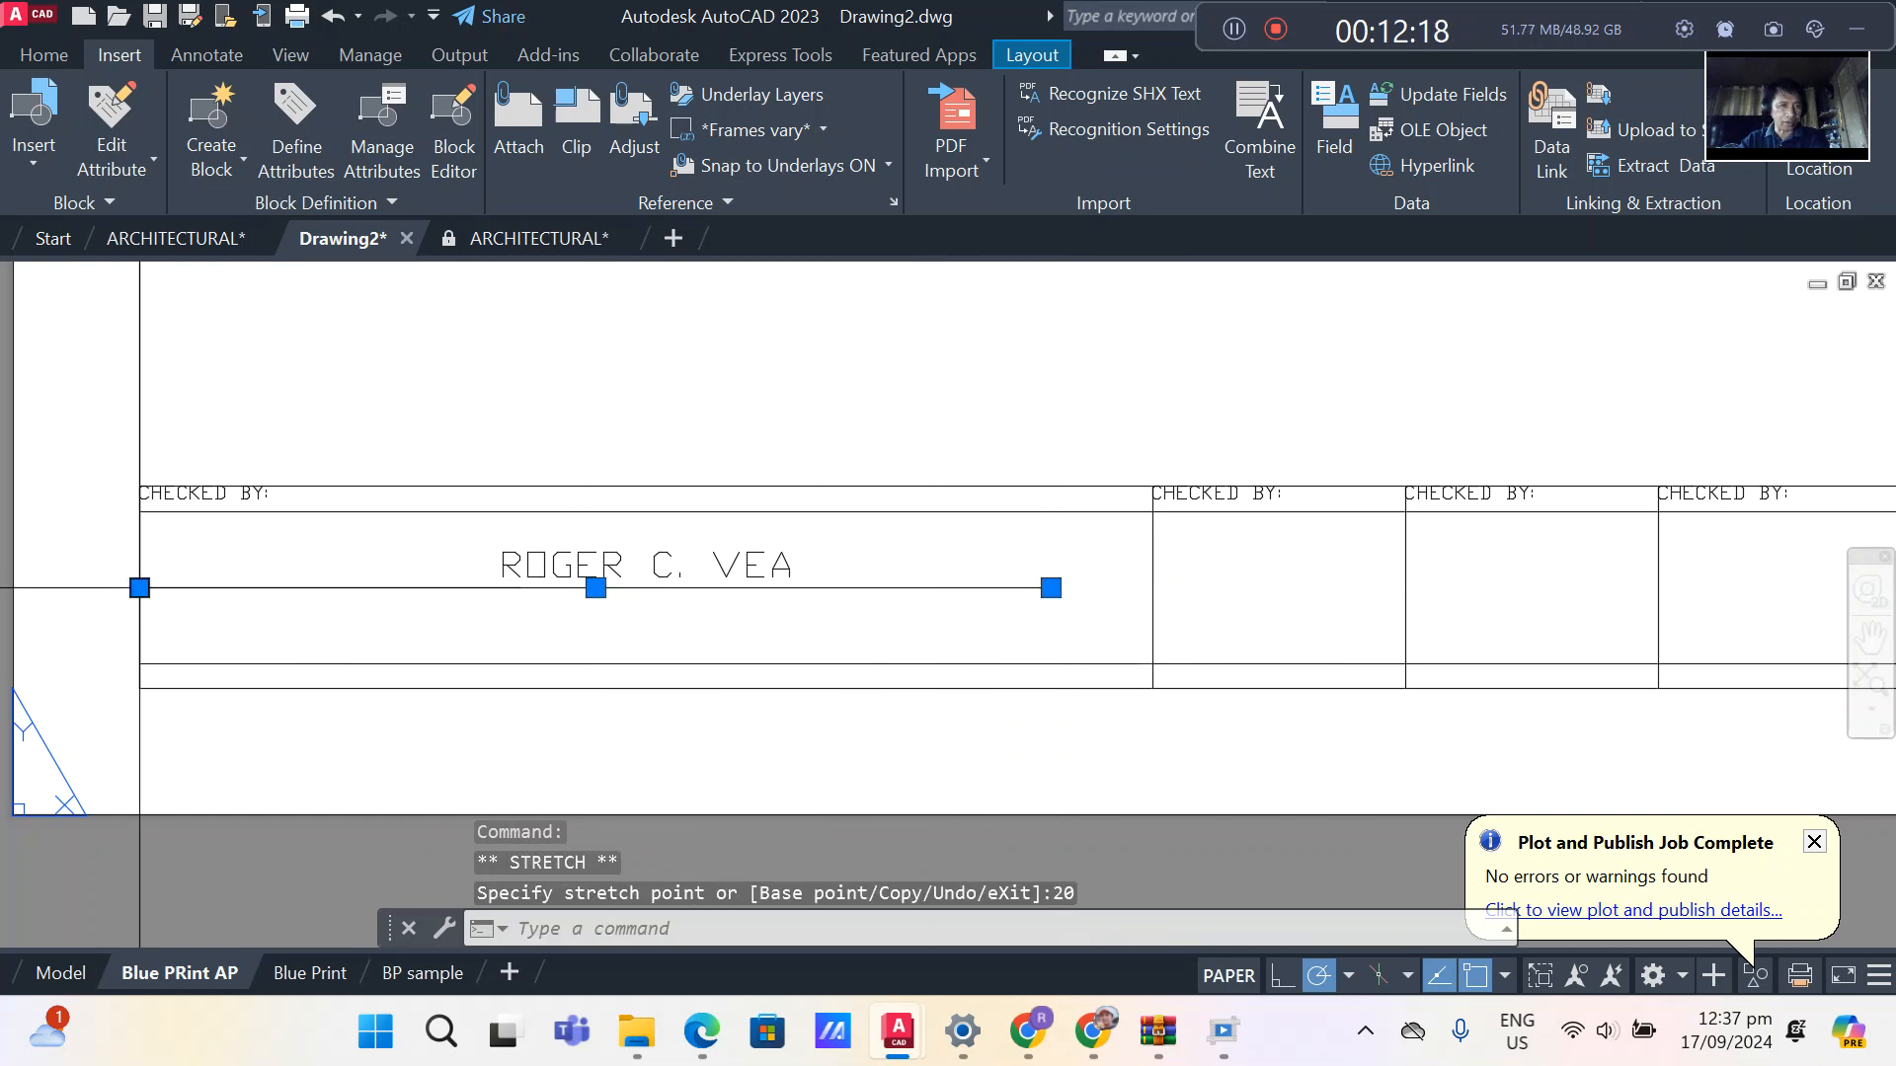
pyautogui.click(140, 588)
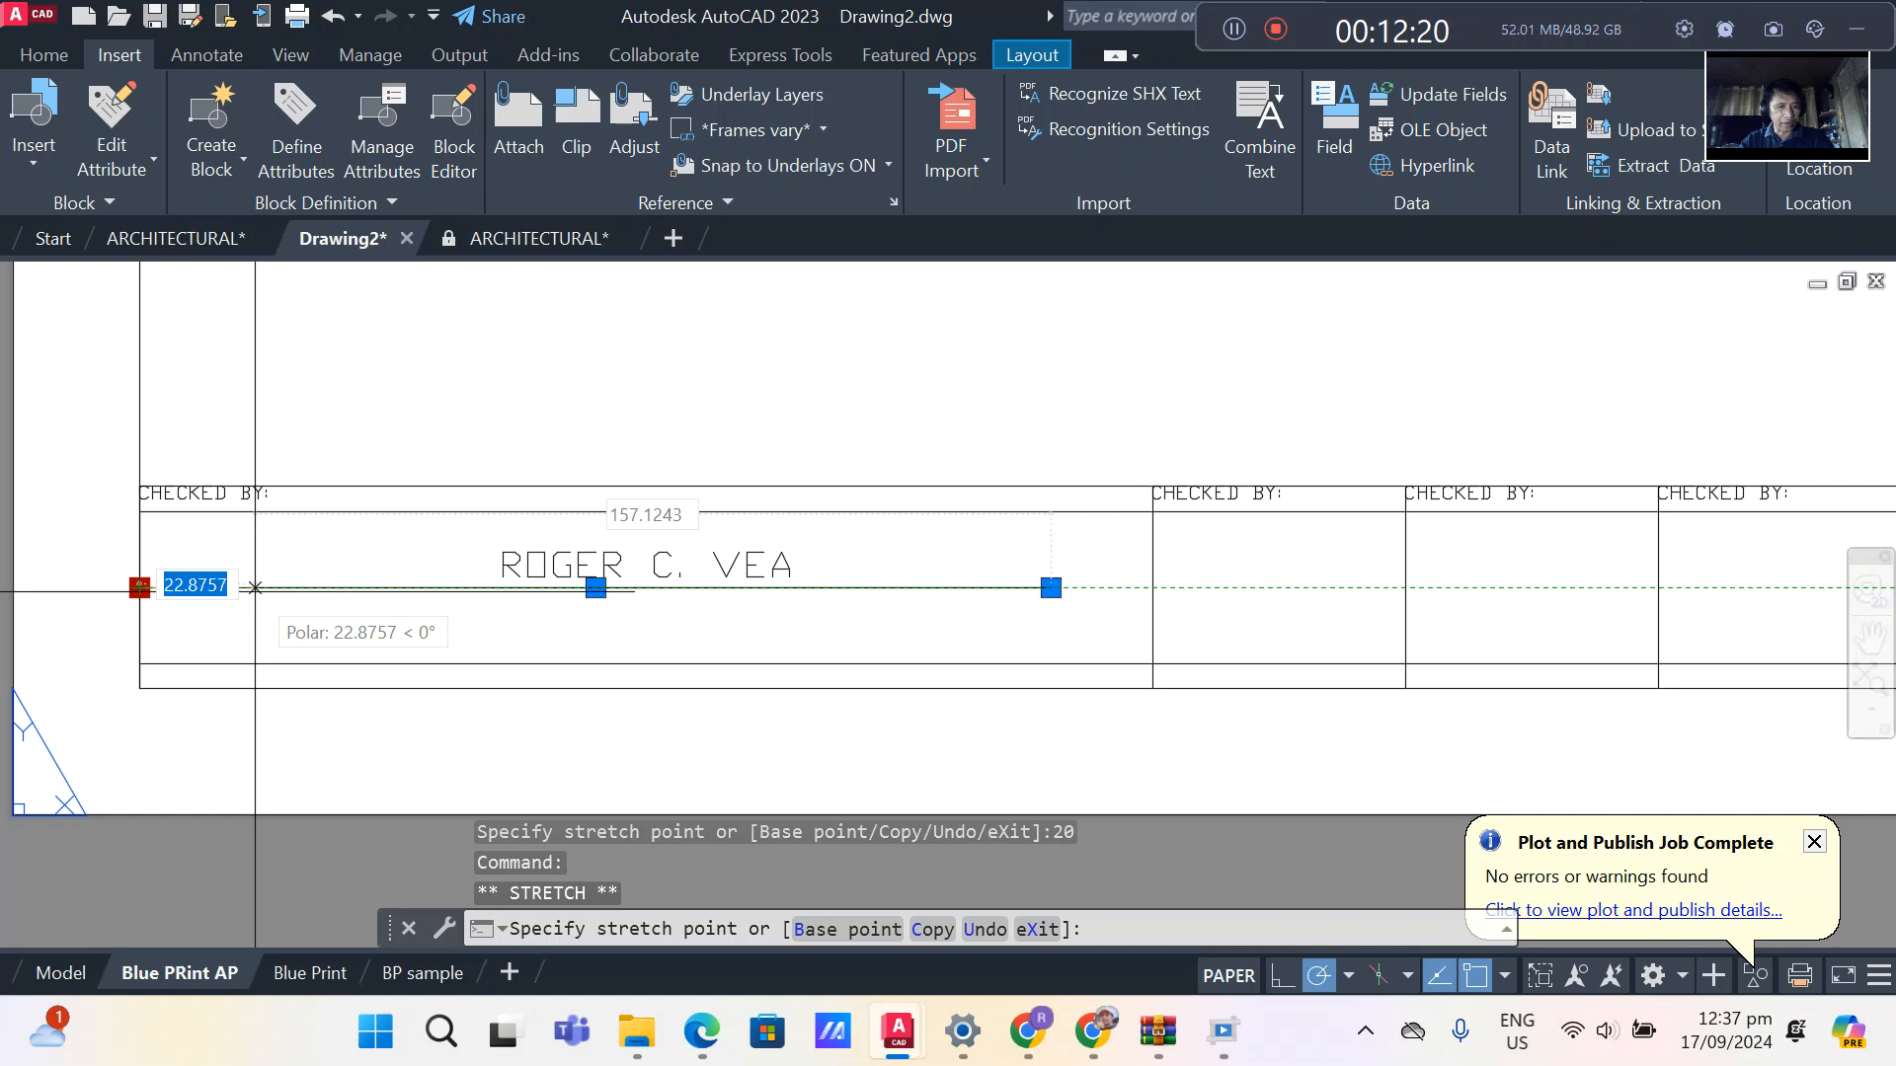
pyautogui.write('20')
pyautogui.press('Return')
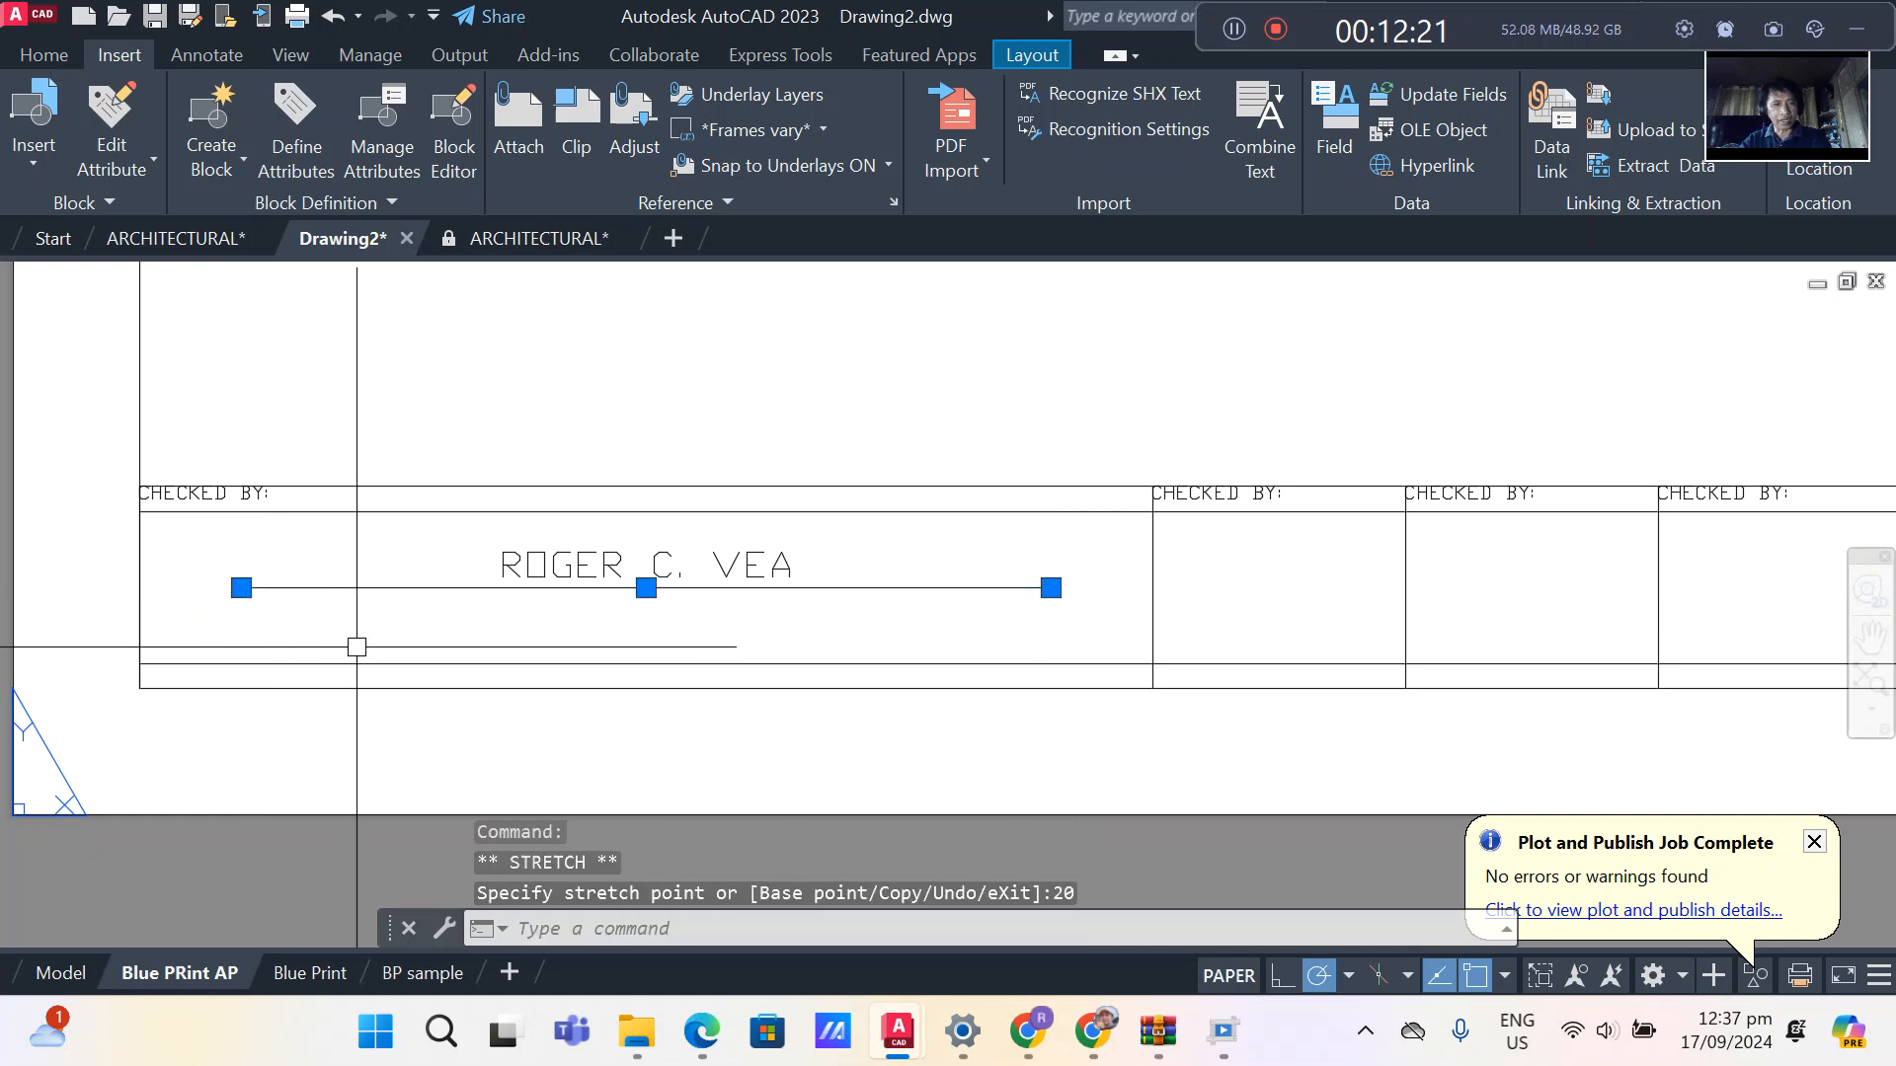
pyautogui.press('Escape')
# Add the centred multiline text "TEACHER" at height 2.5 beneath the signature line, spanning the line's full length.
pyautogui.scroll(-2, 477, 658)
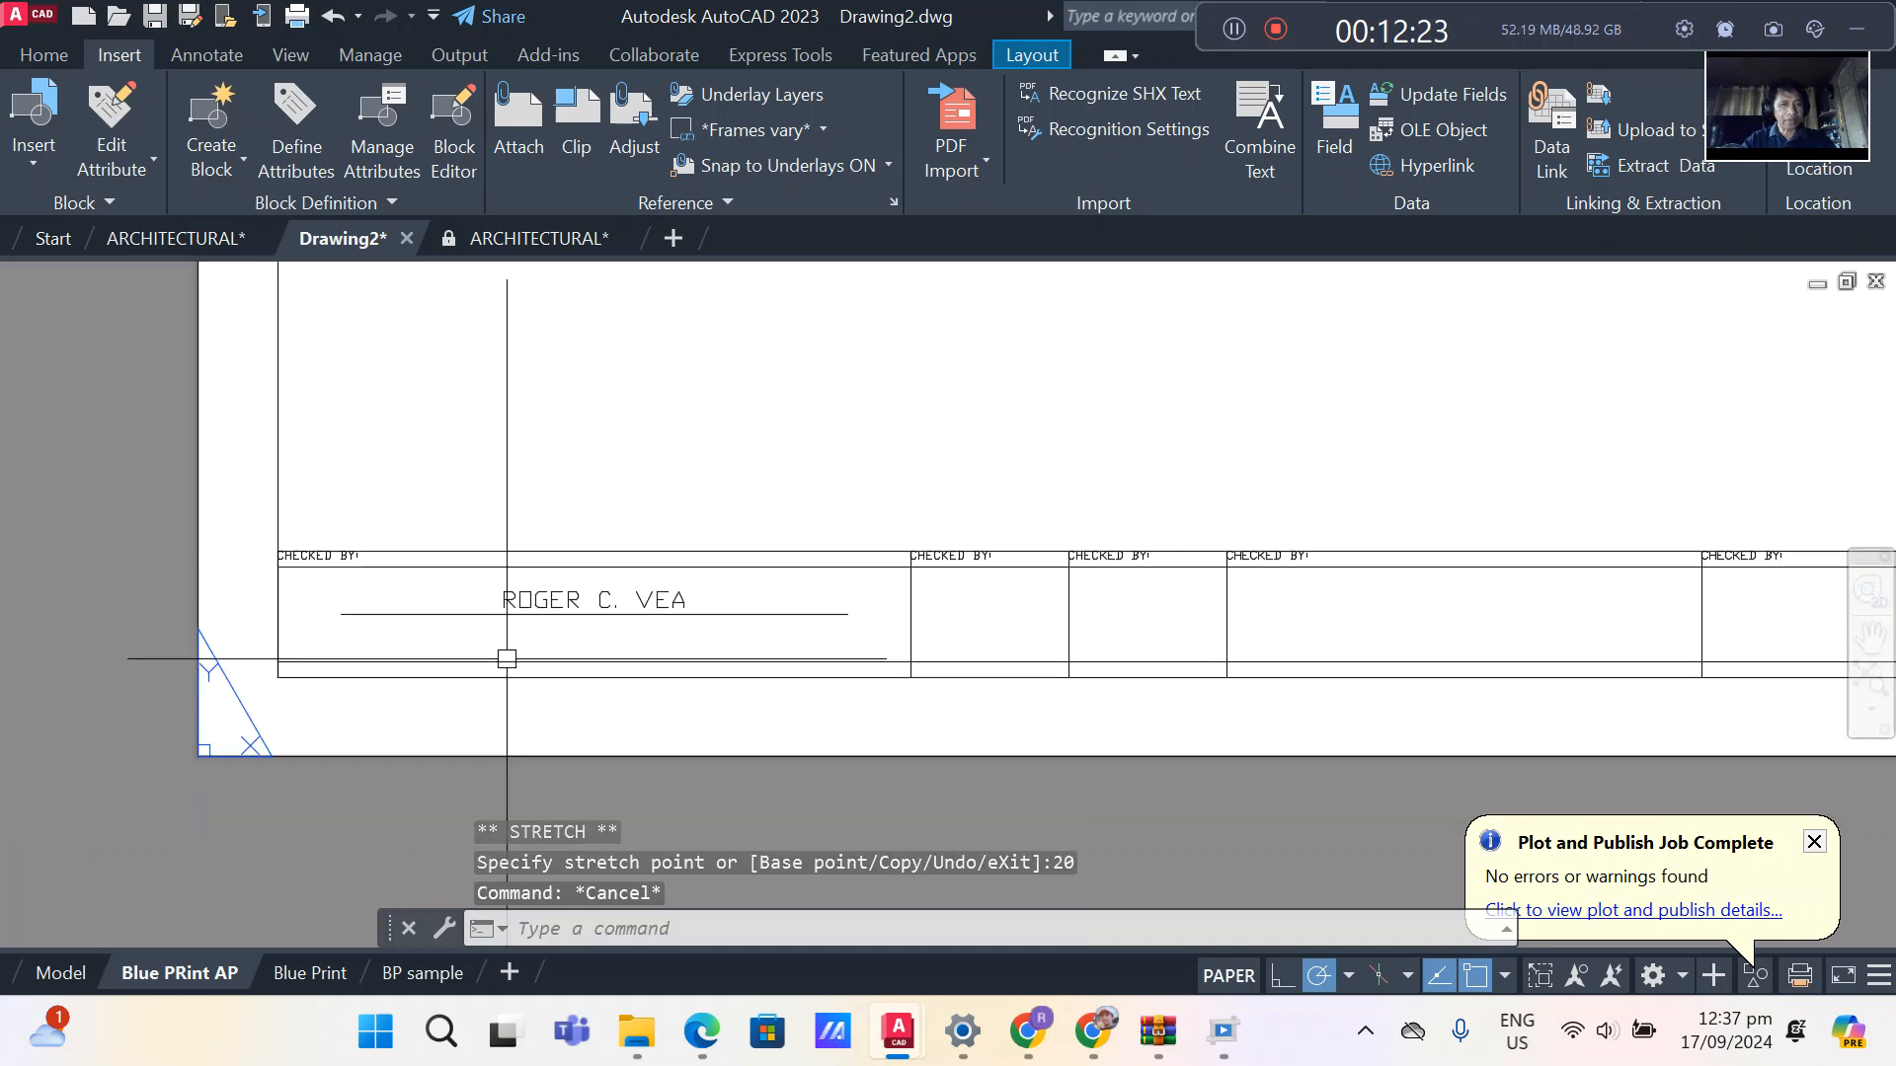
pyautogui.scroll(2, 547, 645)
pyautogui.scroll(-2, 547, 645)
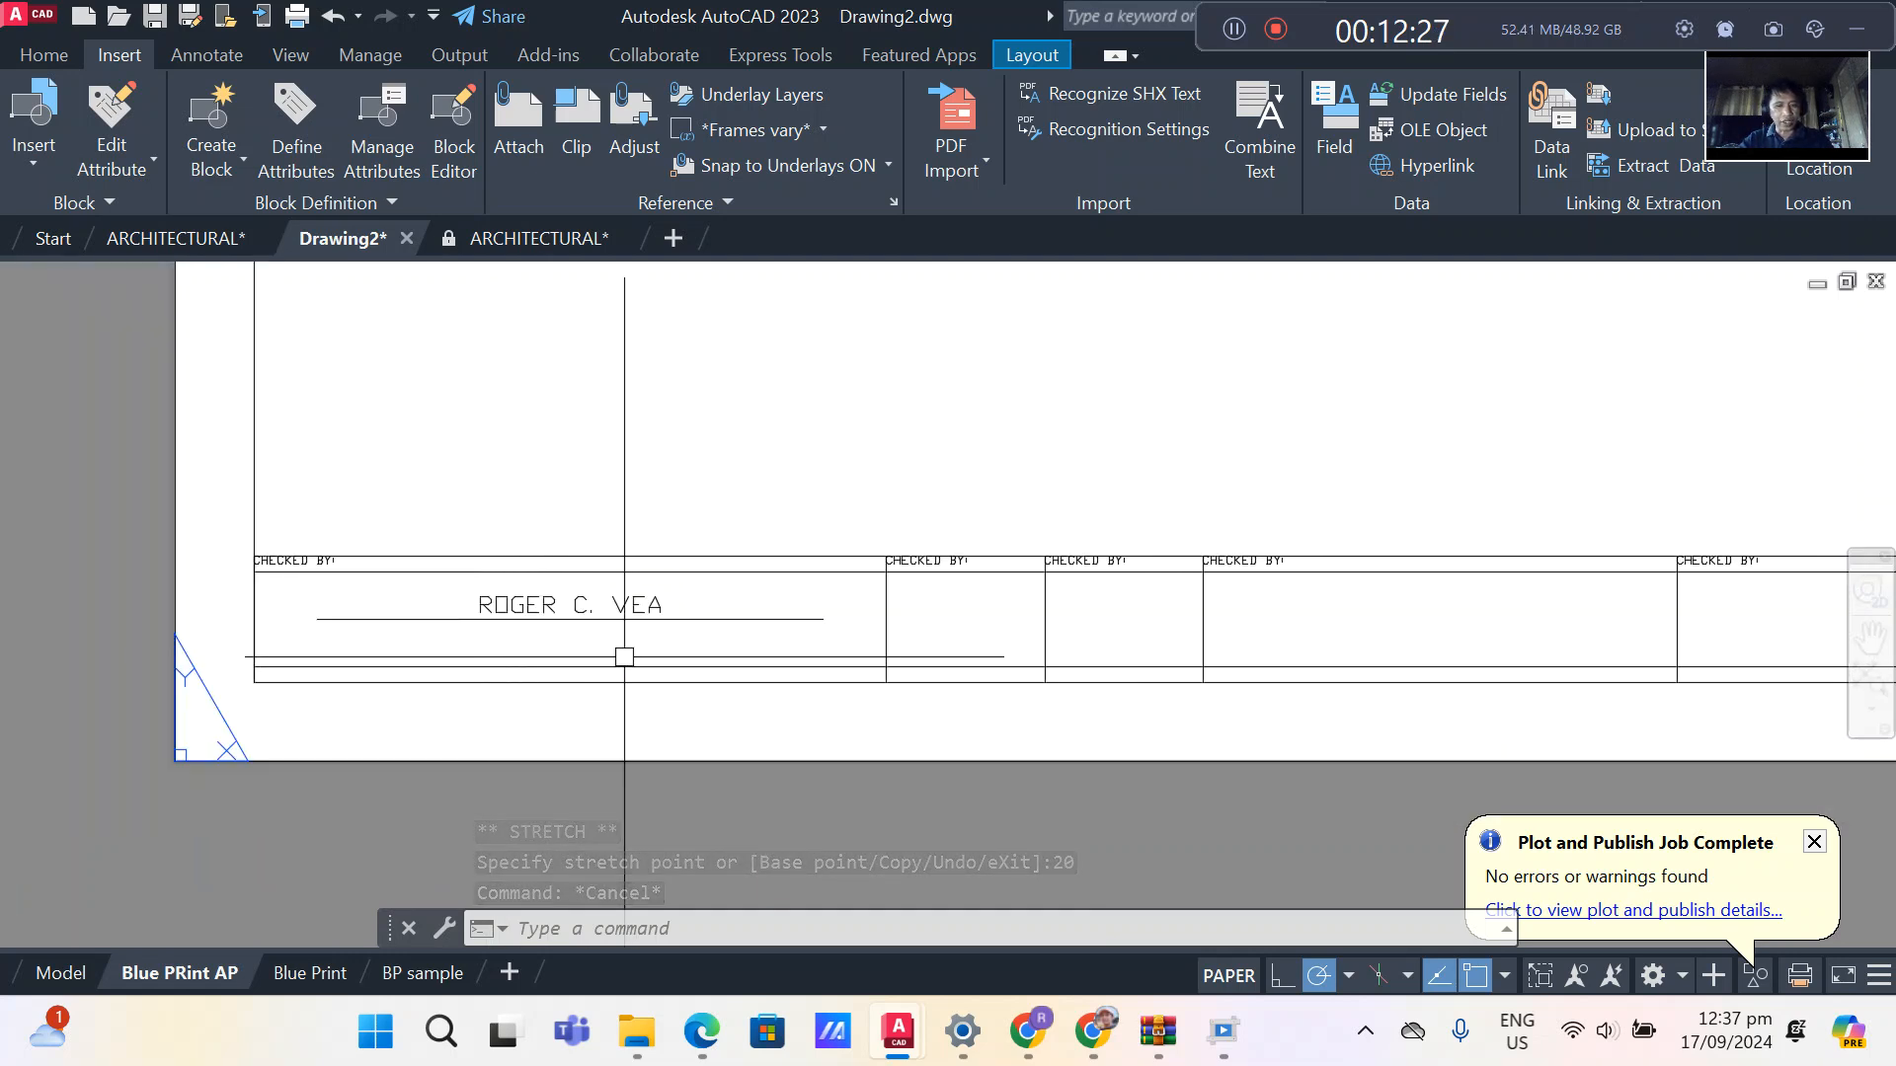
pyautogui.write('MT')
pyautogui.press('Return')
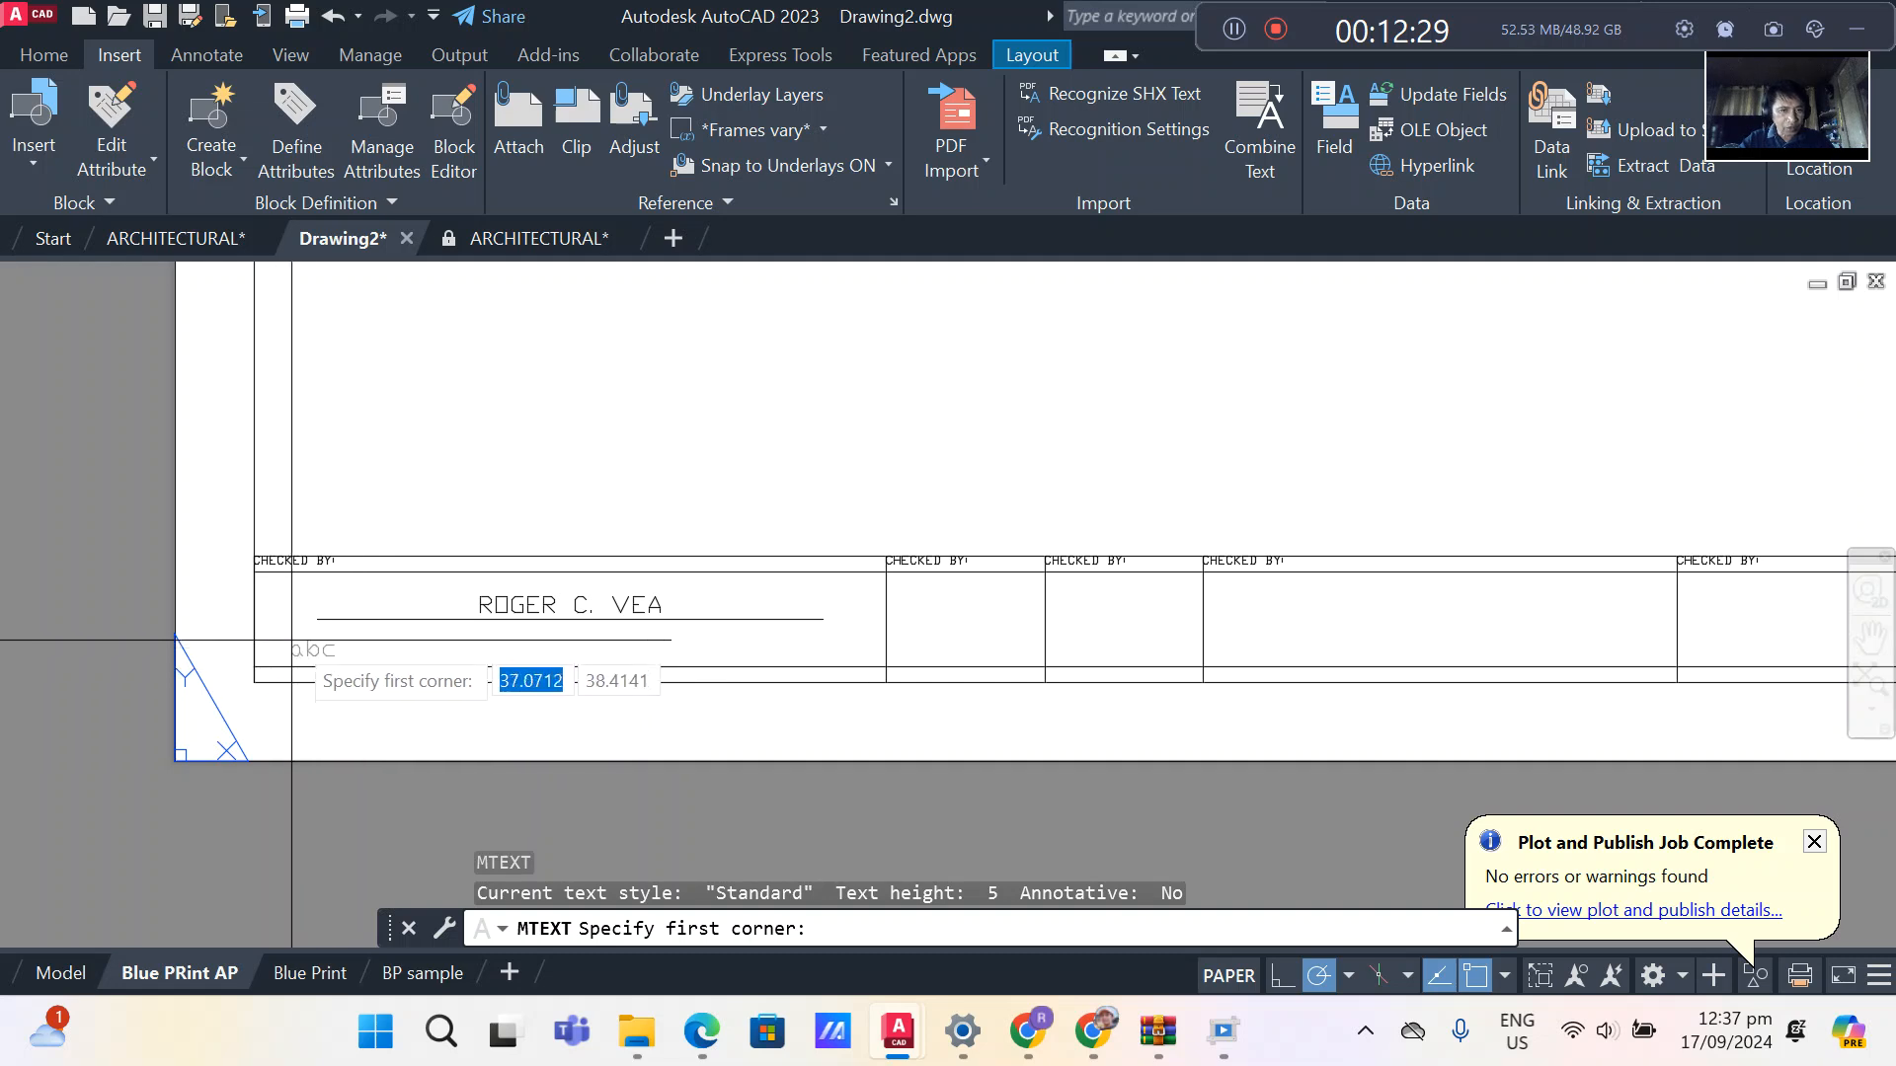
pyautogui.click(317, 619)
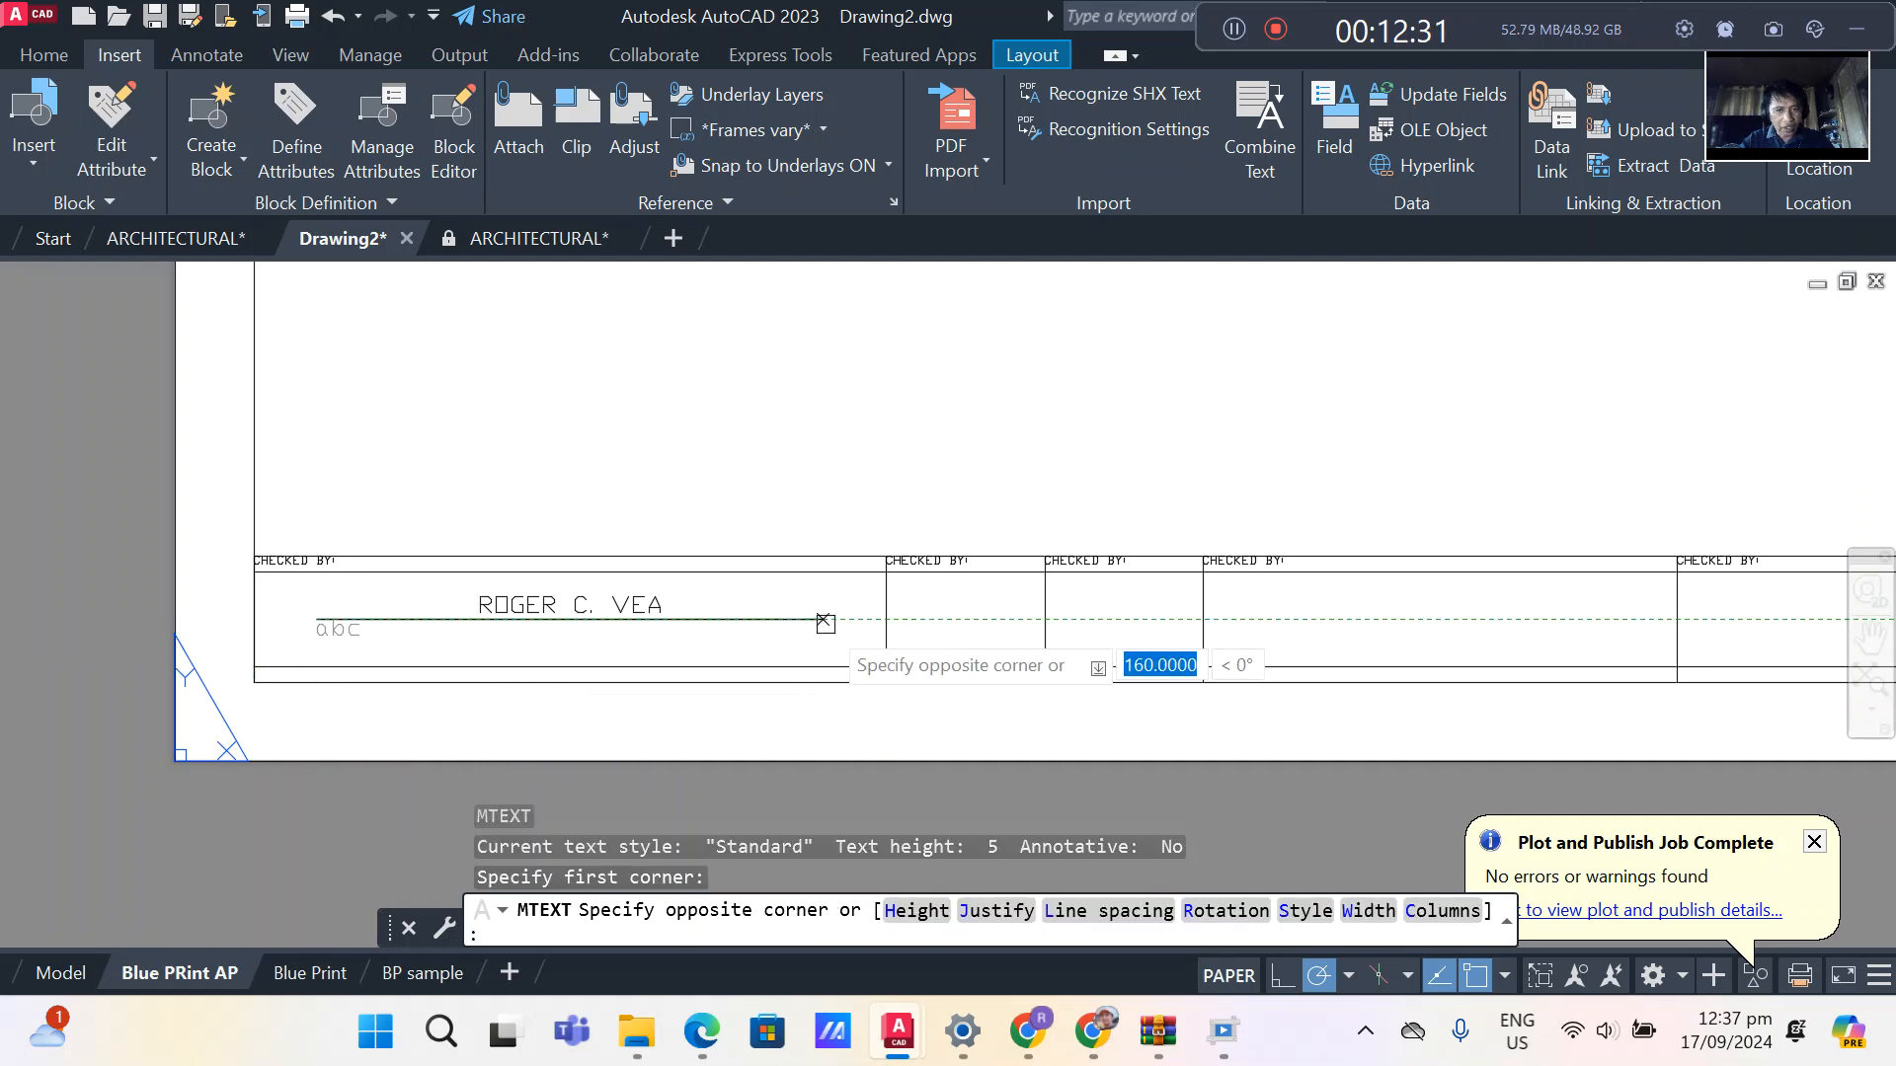
pyautogui.click(823, 621)
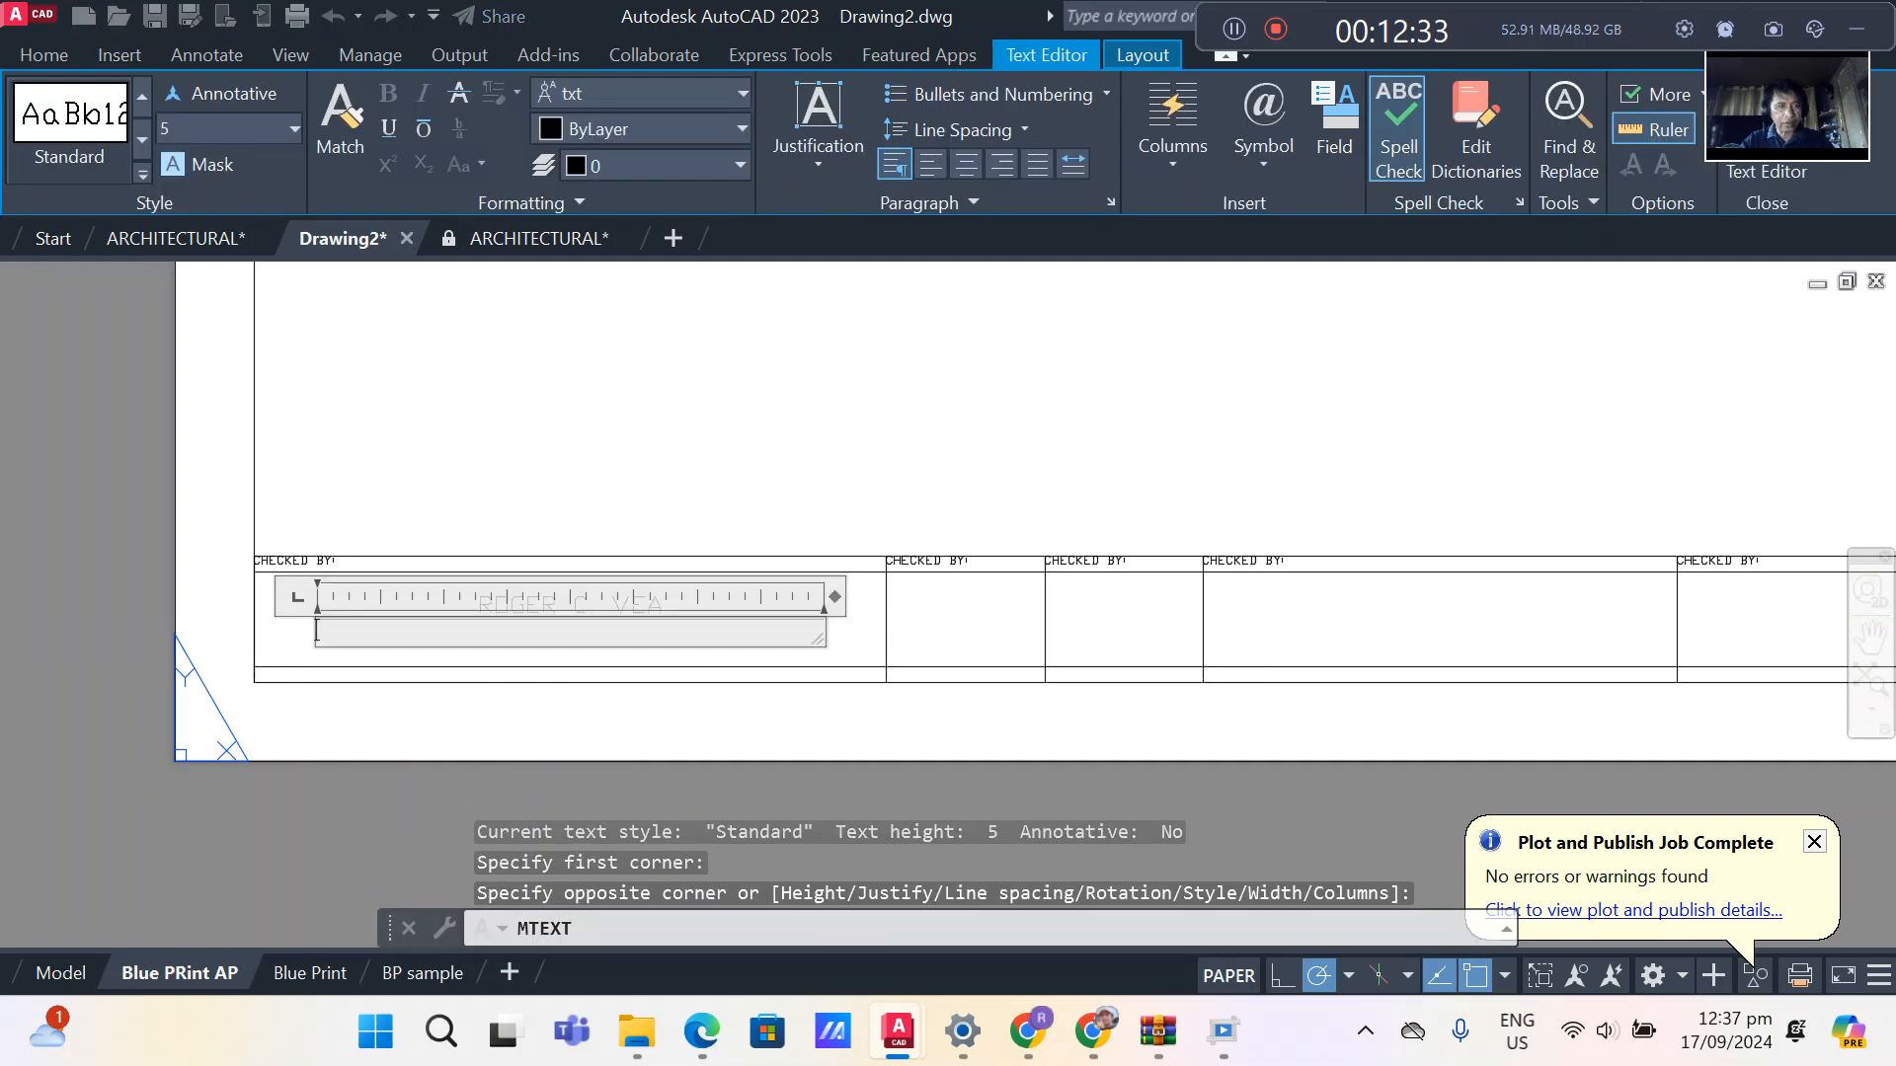
pyautogui.click(294, 130)
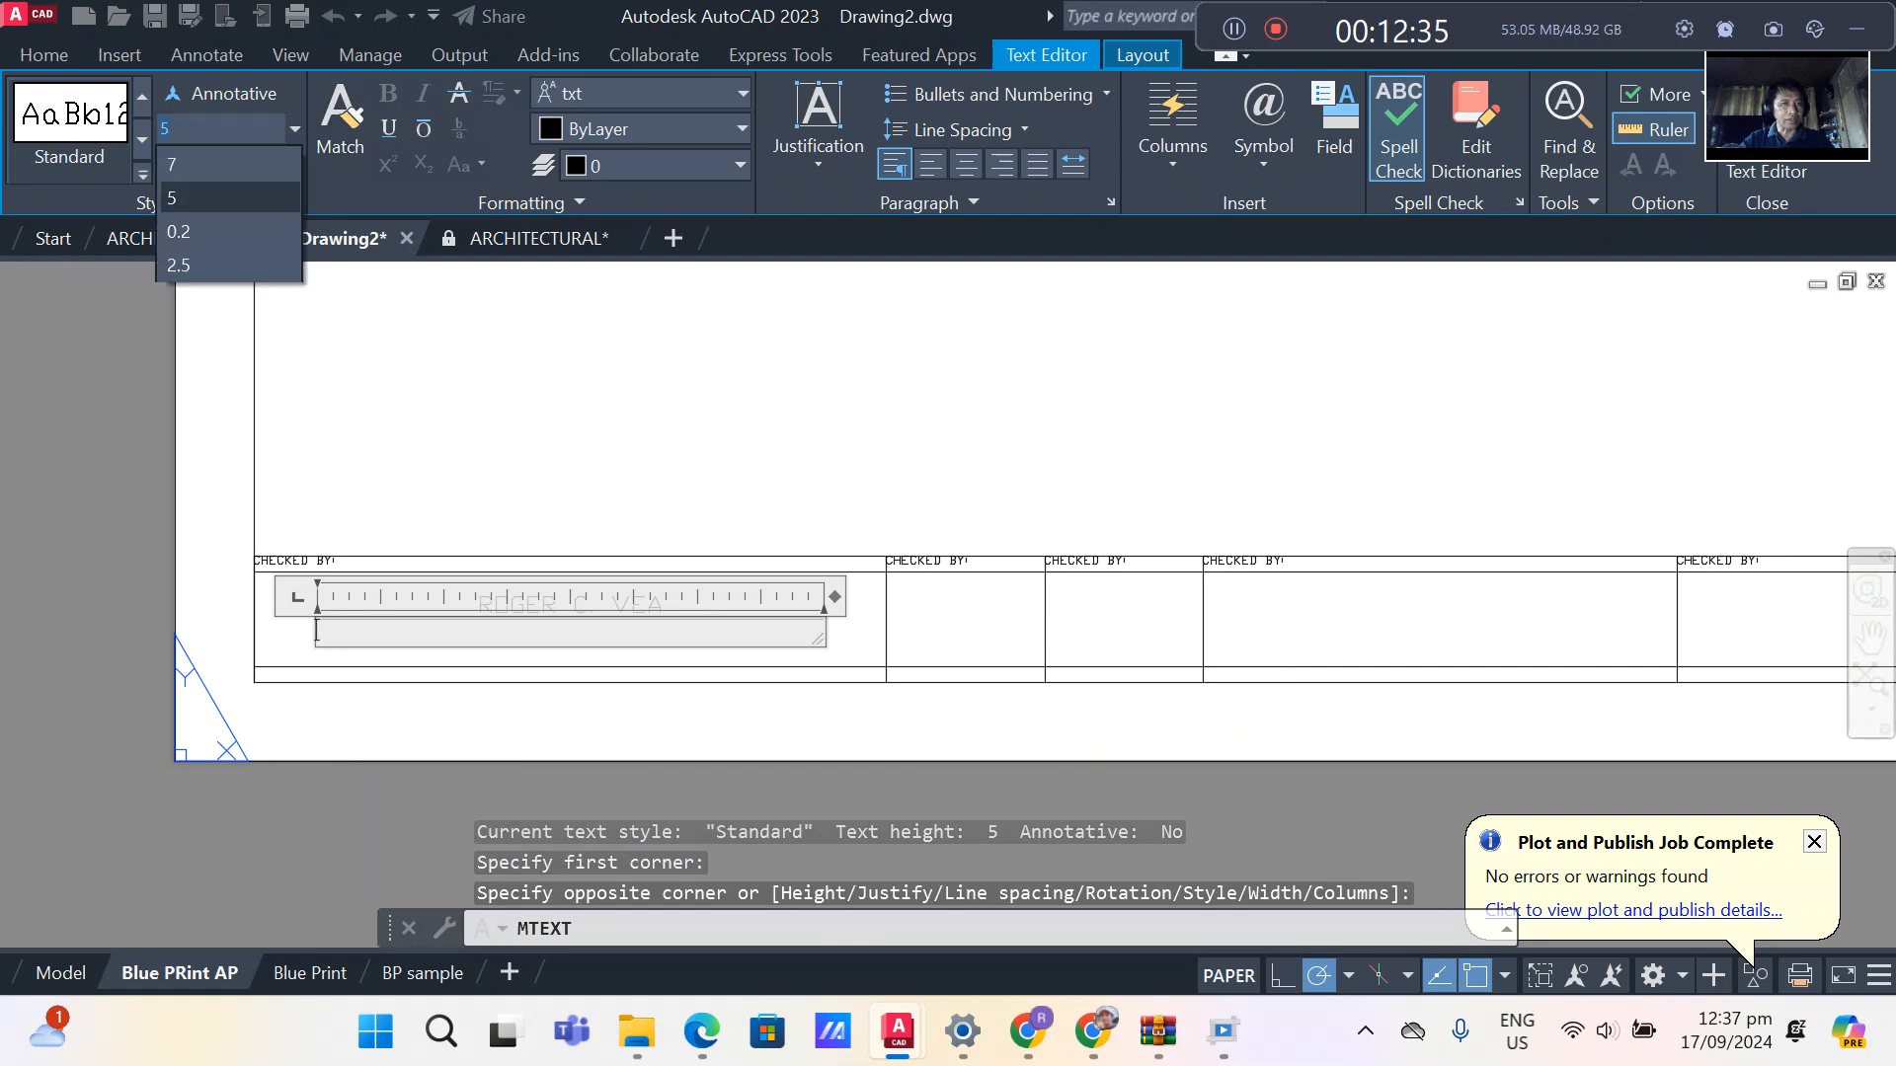
pyautogui.click(229, 264)
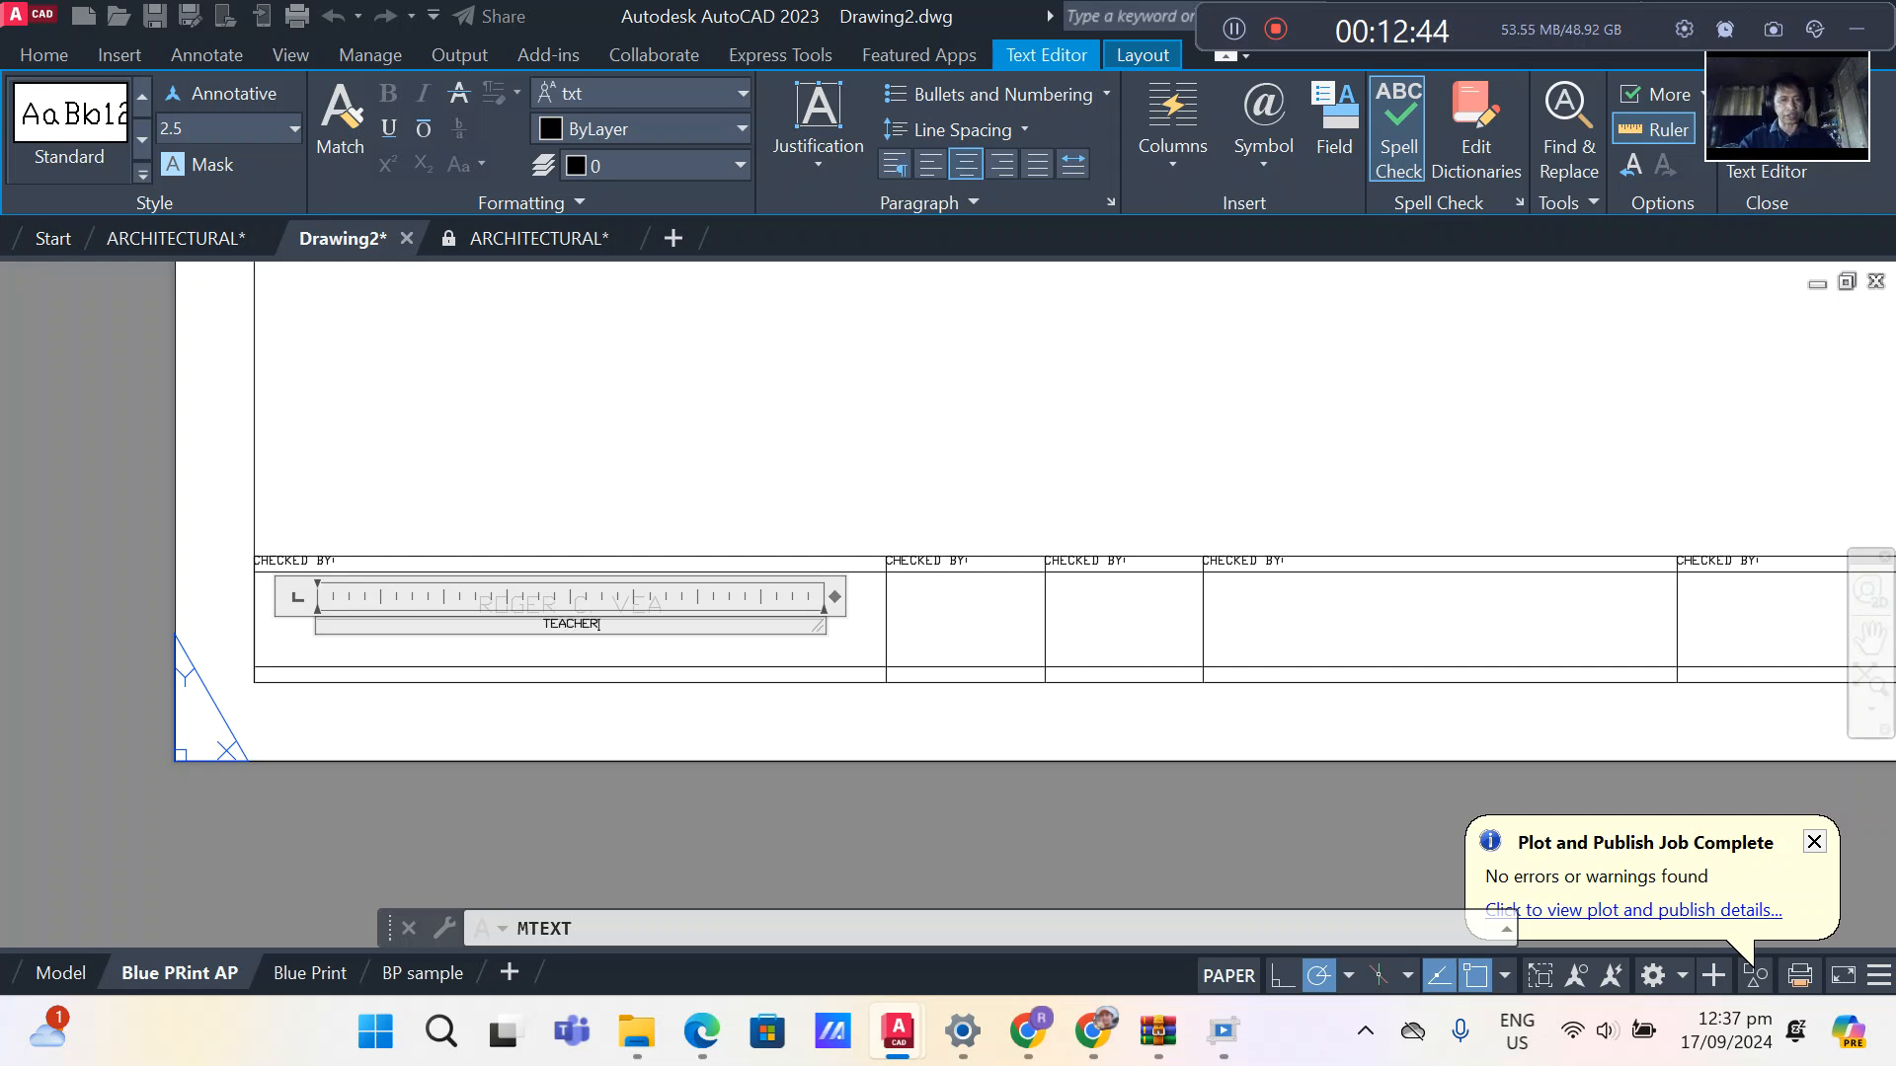
pyautogui.click(741, 410)
# Nudge the "TEACHER" text slightly down to leave a gap below the signature line.
pyautogui.scroll(3, 601, 586)
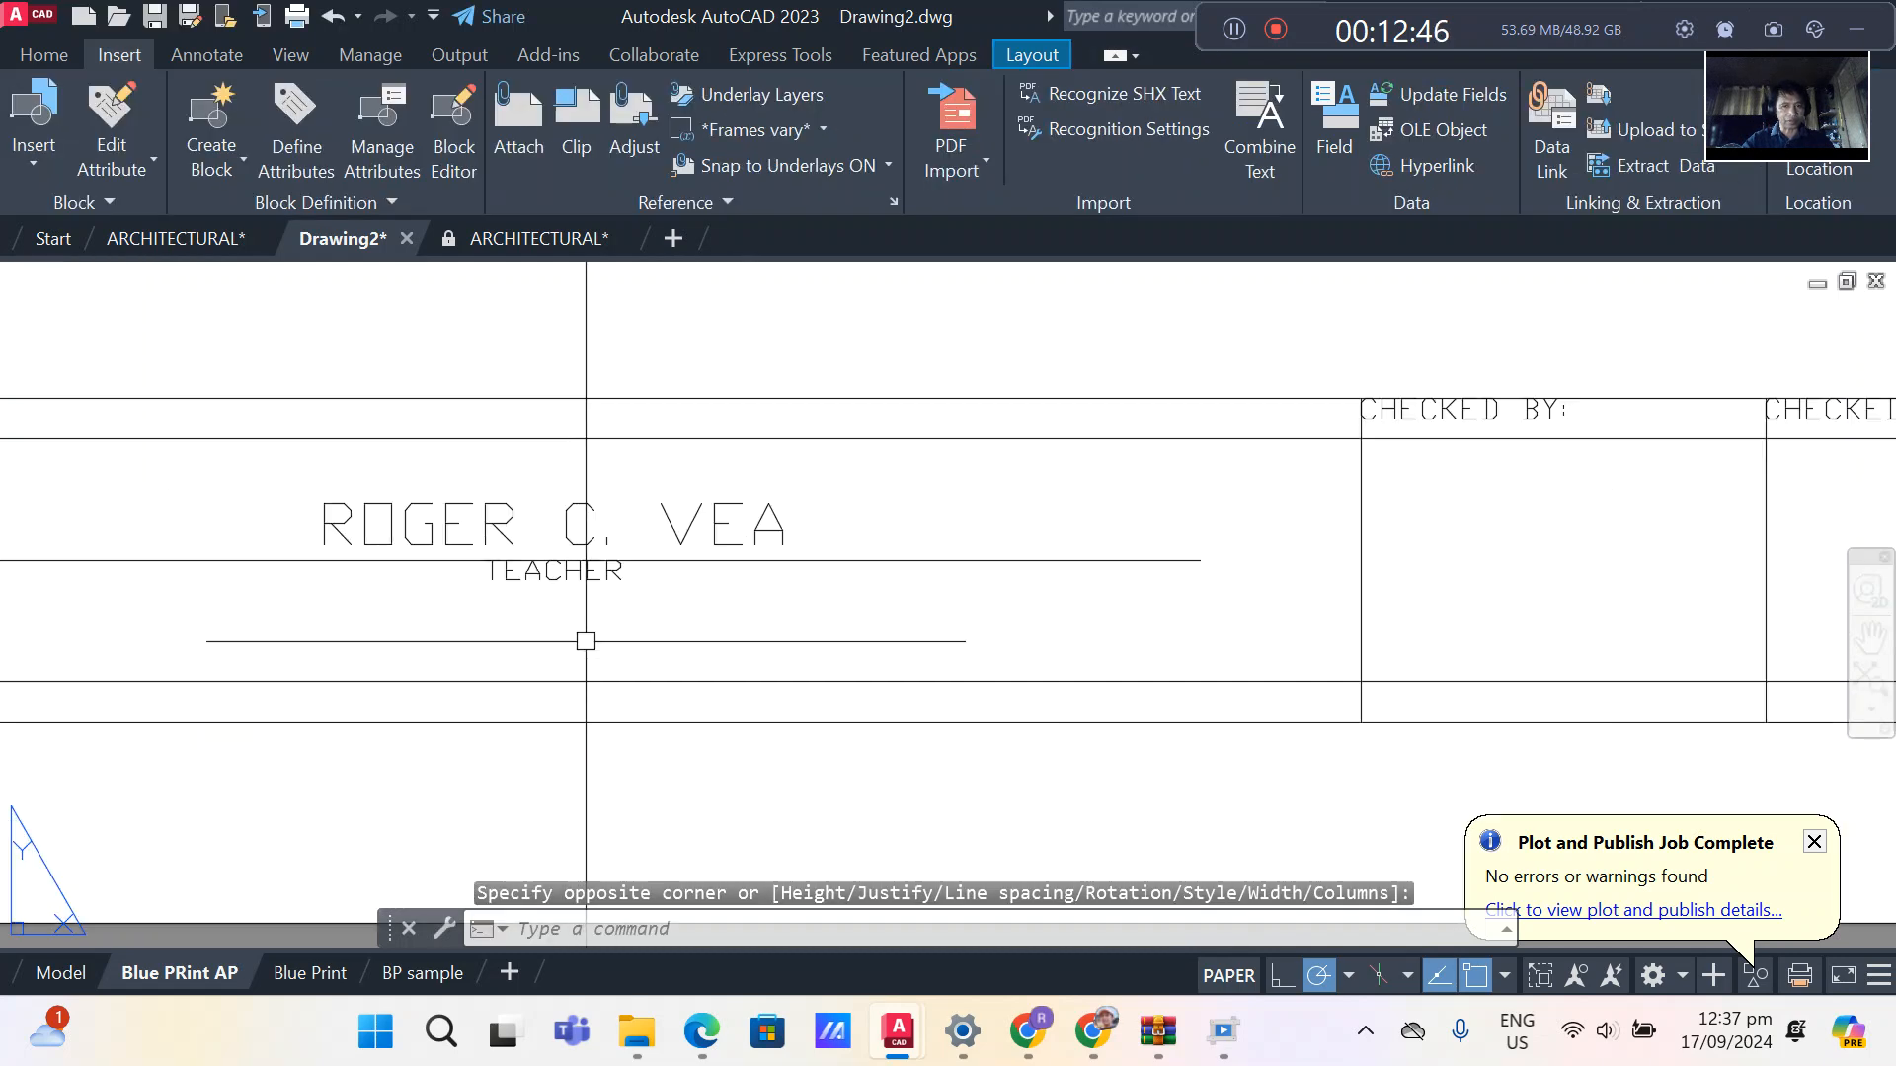
pyautogui.click(601, 586)
pyautogui.hotkey('ctrl', 'Down')
pyautogui.hotkey('ctrl', 'Down')
pyautogui.hotkey('ctrl', 'Down')
pyautogui.hotkey('ctrl', 'Down')
pyautogui.press('Escape')
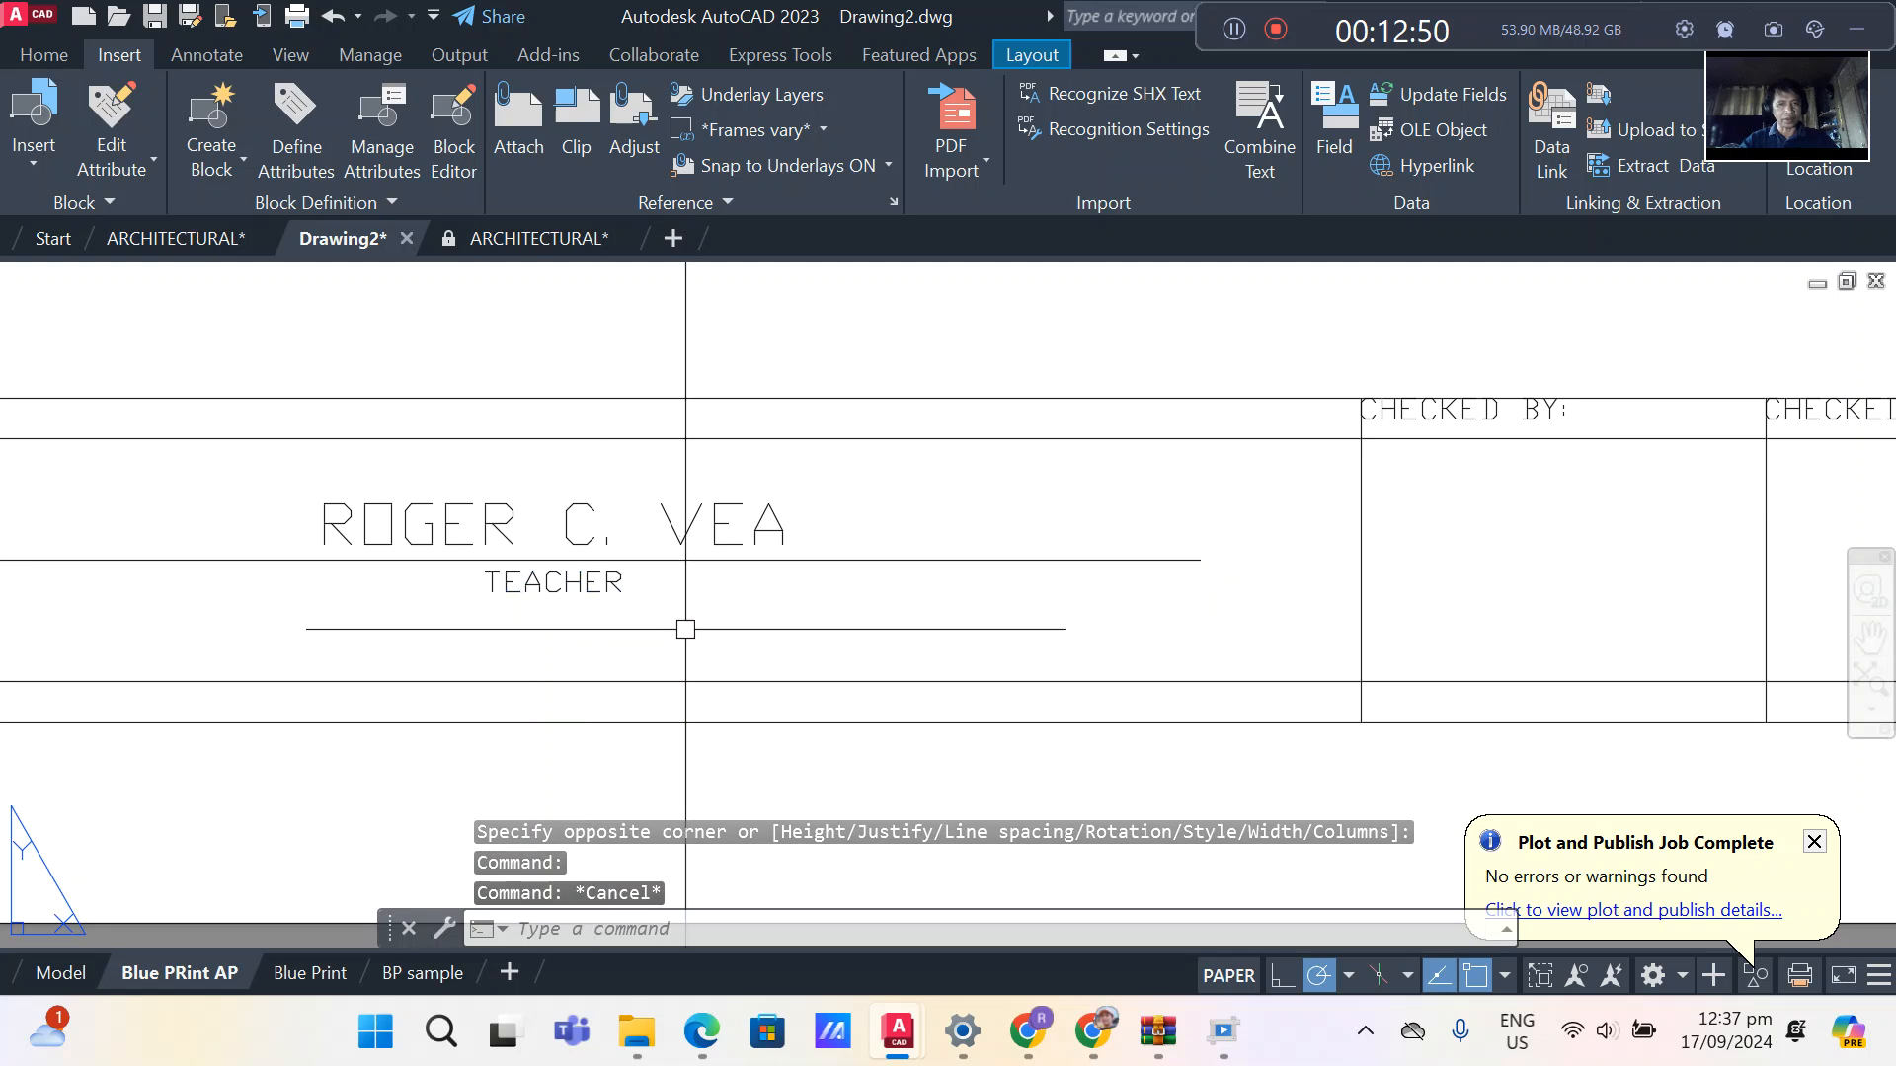
# Nudge the "CHECKED BY:" labels of all title block columns except the sixth slightly down and right, away from the cell lines.
pyautogui.scroll(-4, 677, 626)
pyautogui.scroll(2, 711, 638)
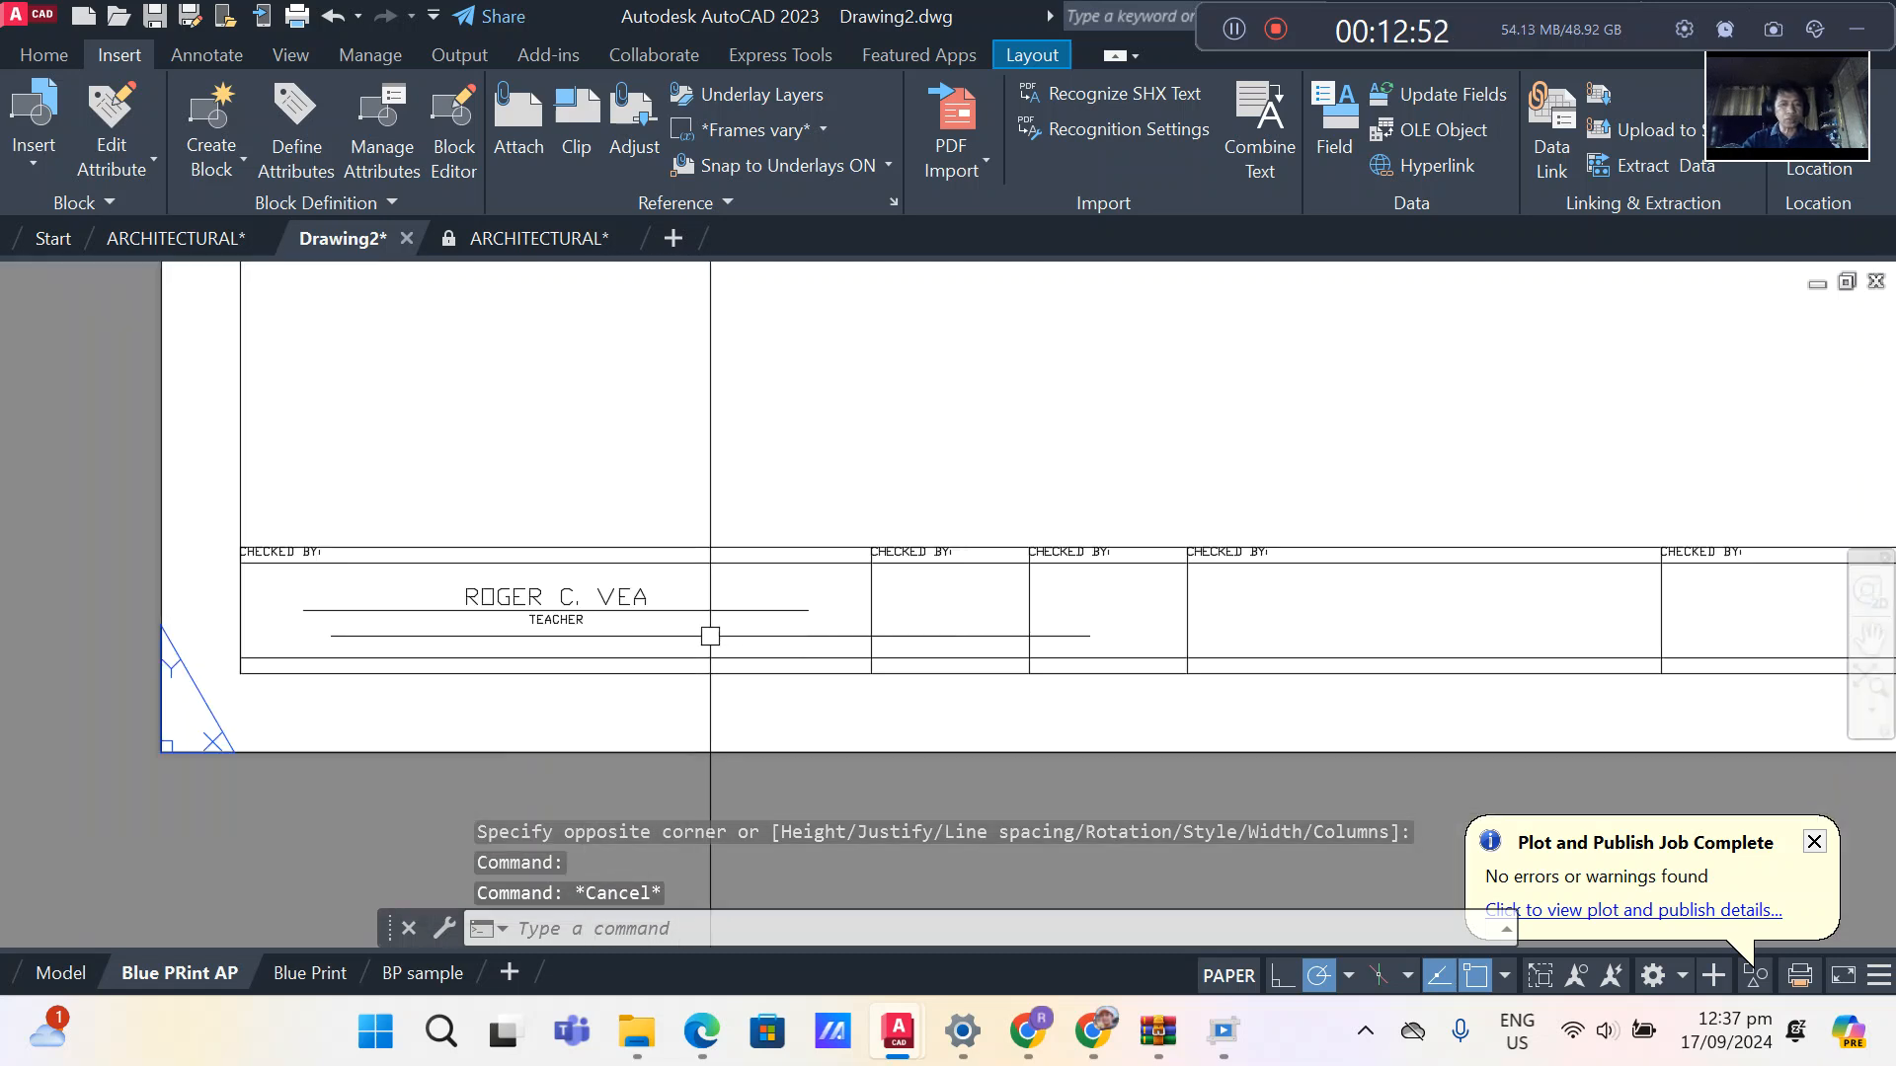
pyautogui.scroll(-2, 640, 638)
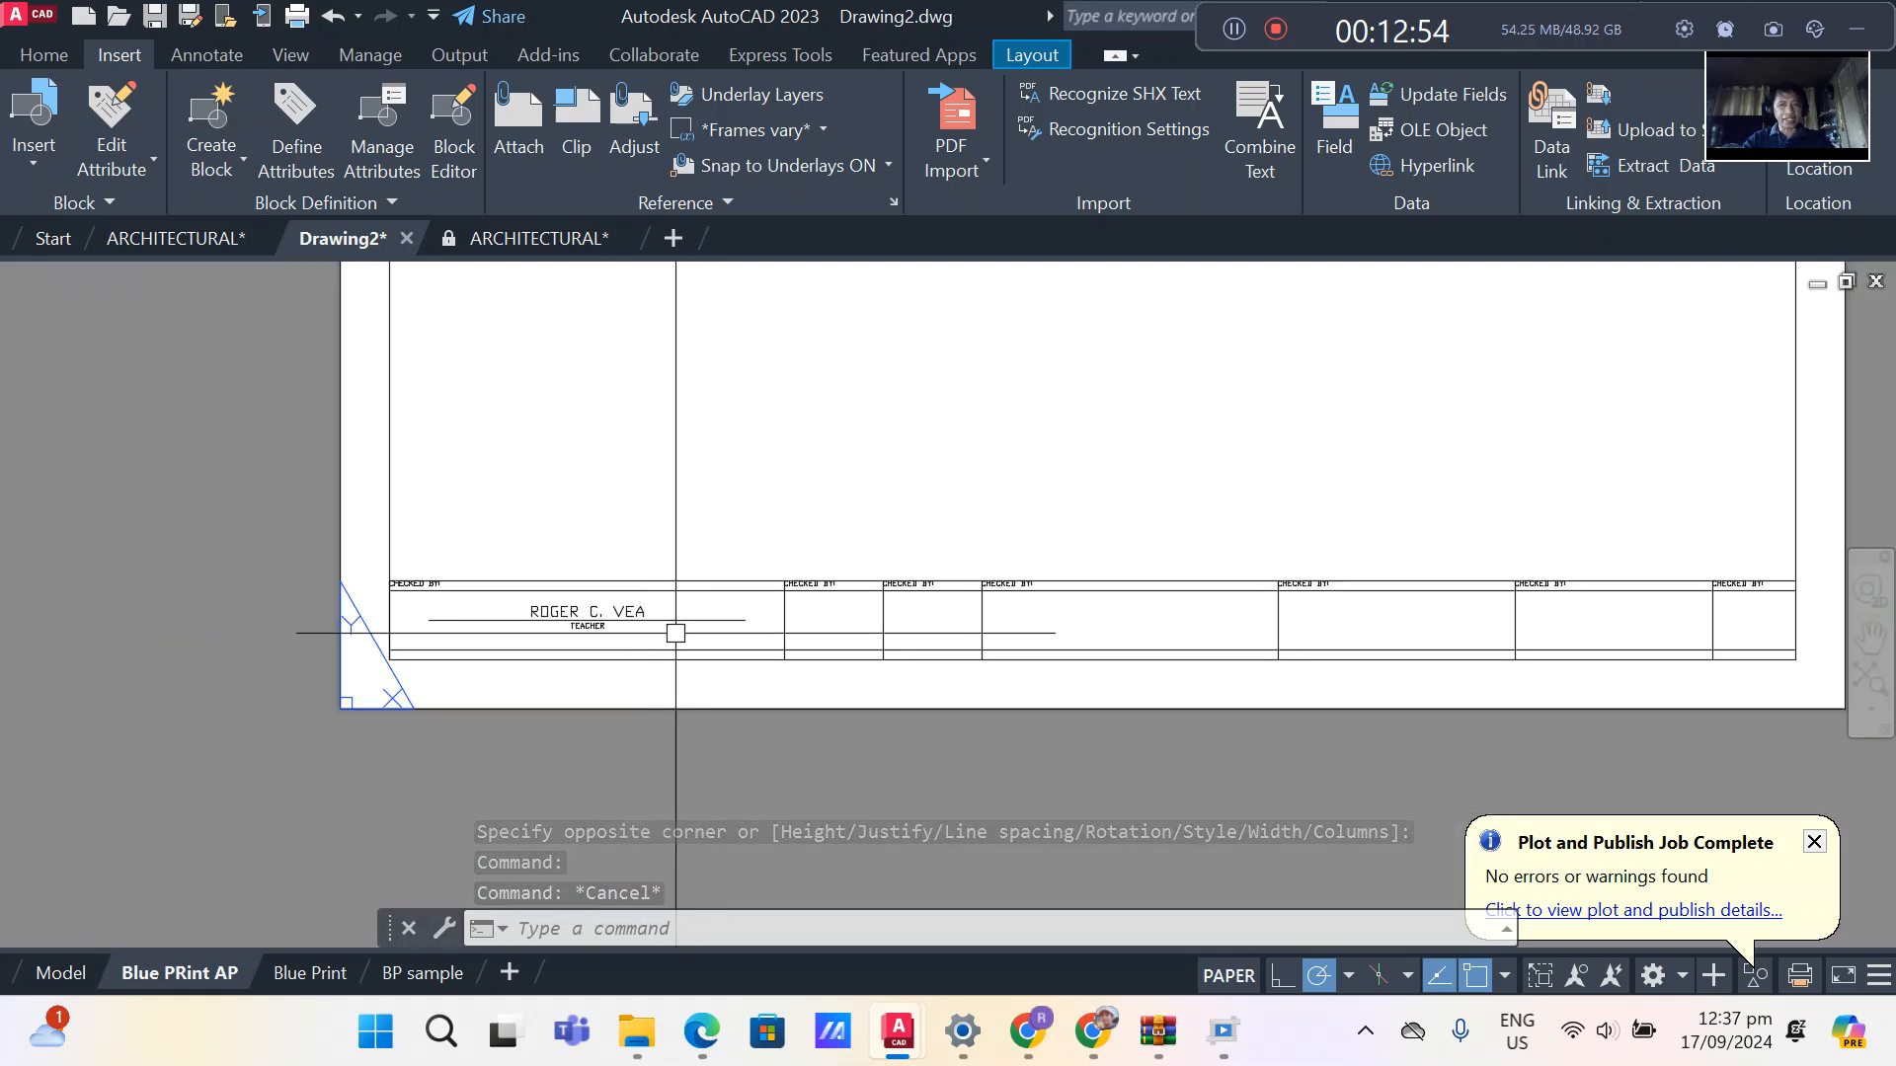
pyautogui.scroll(2, 643, 614)
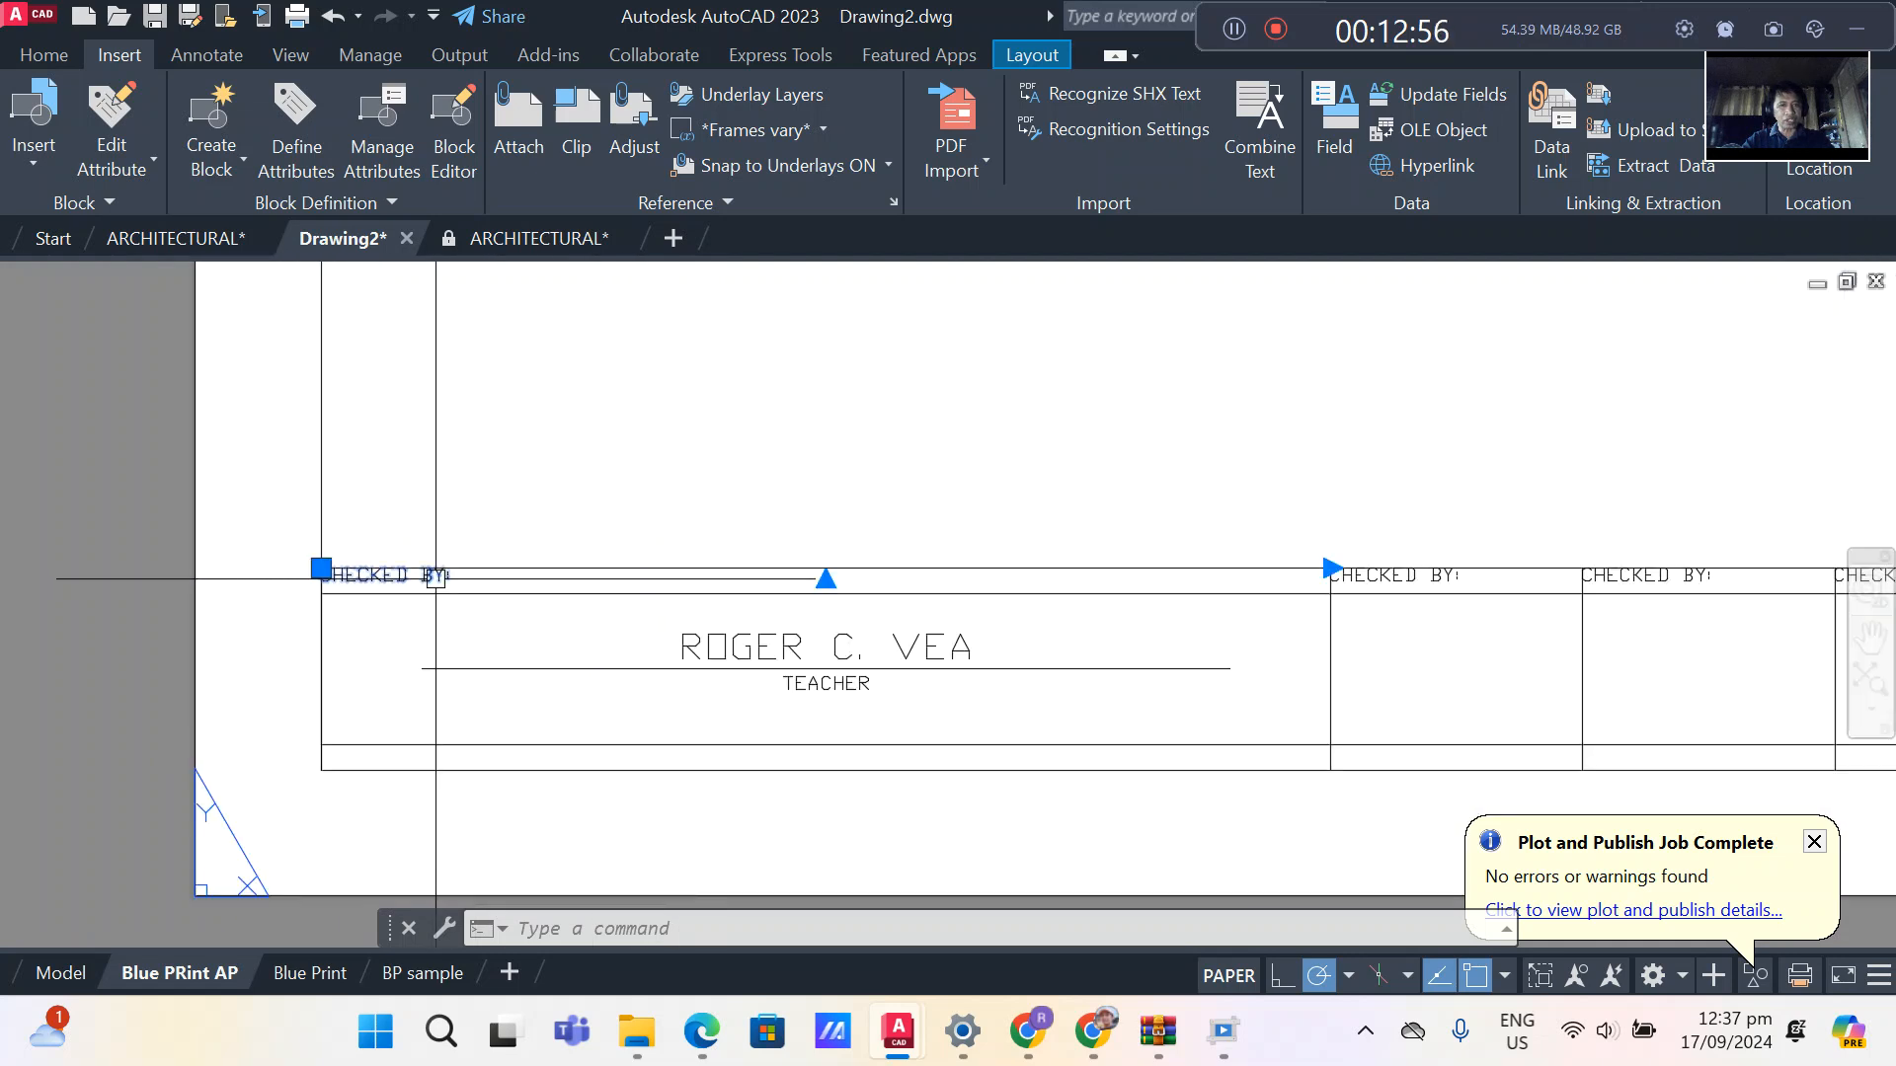
pyautogui.scroll(-2, 395, 523)
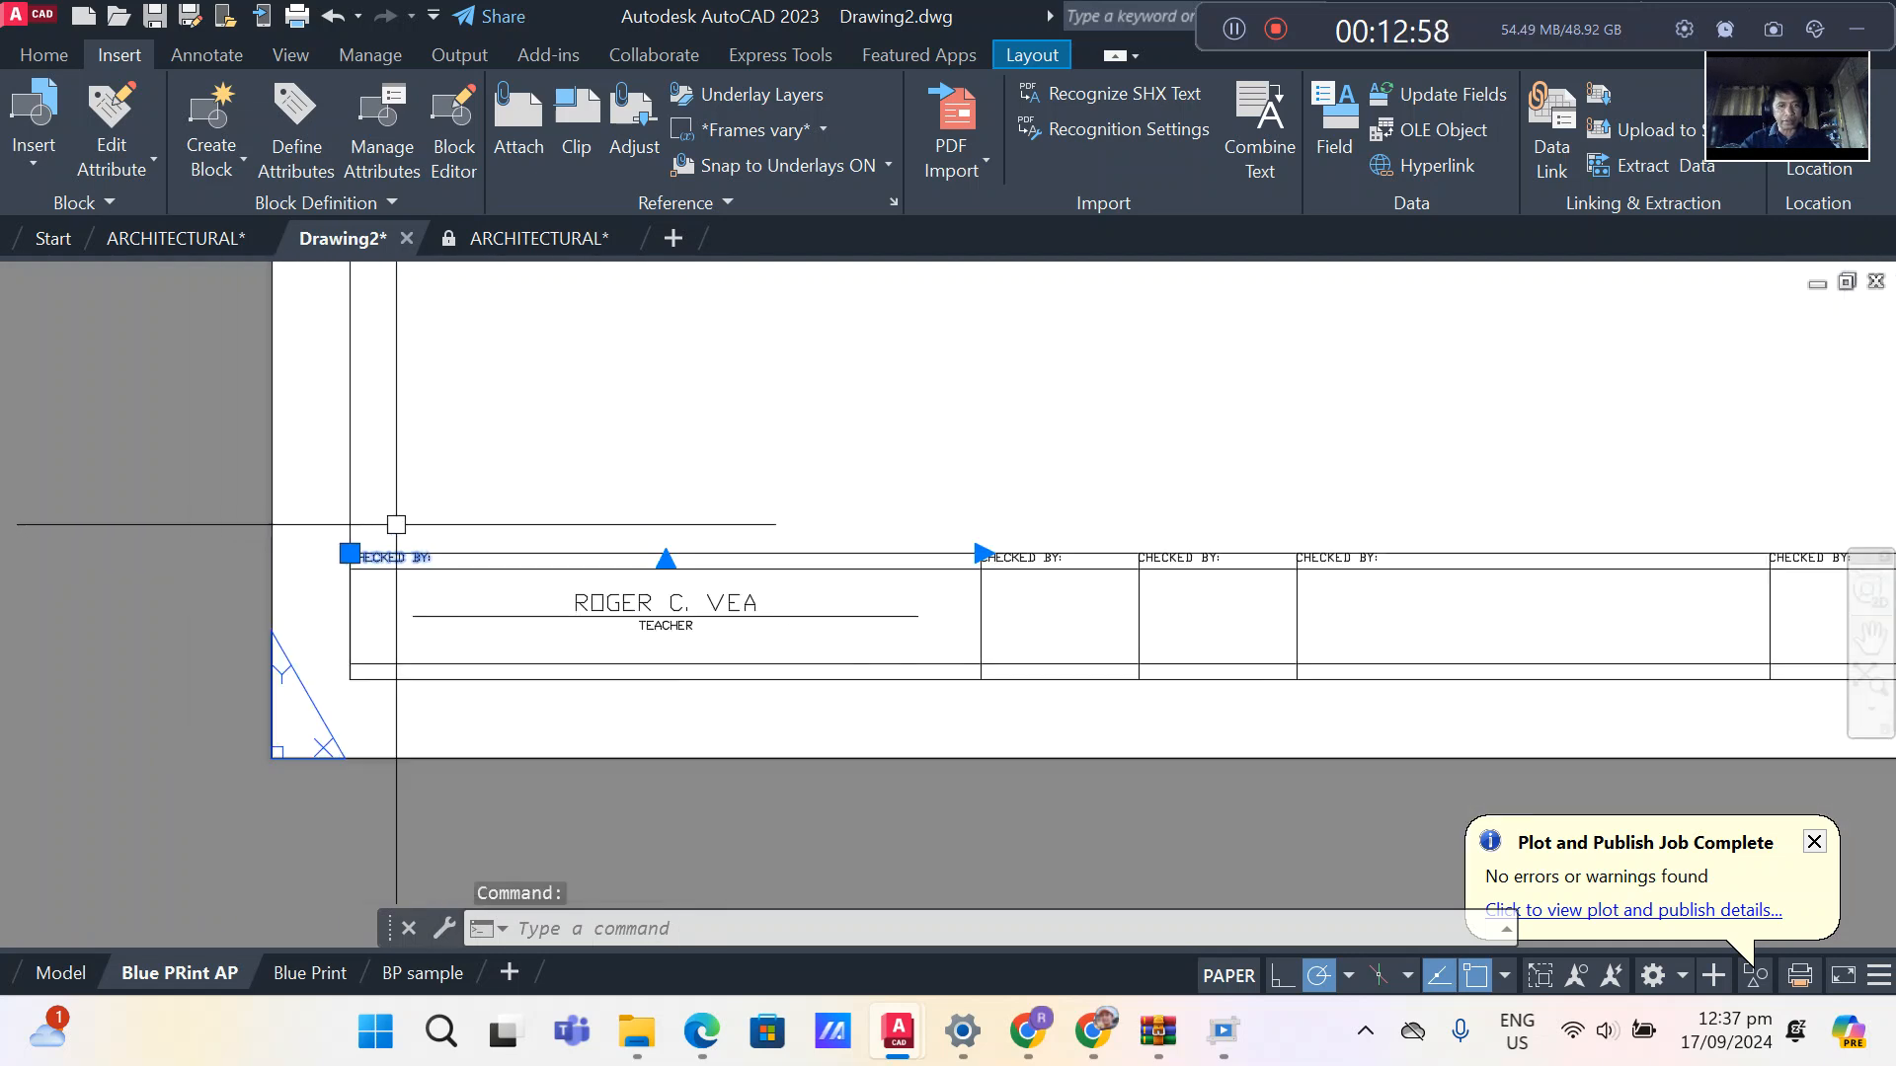
pyautogui.scroll(2, 1030, 558)
pyautogui.click(1035, 557)
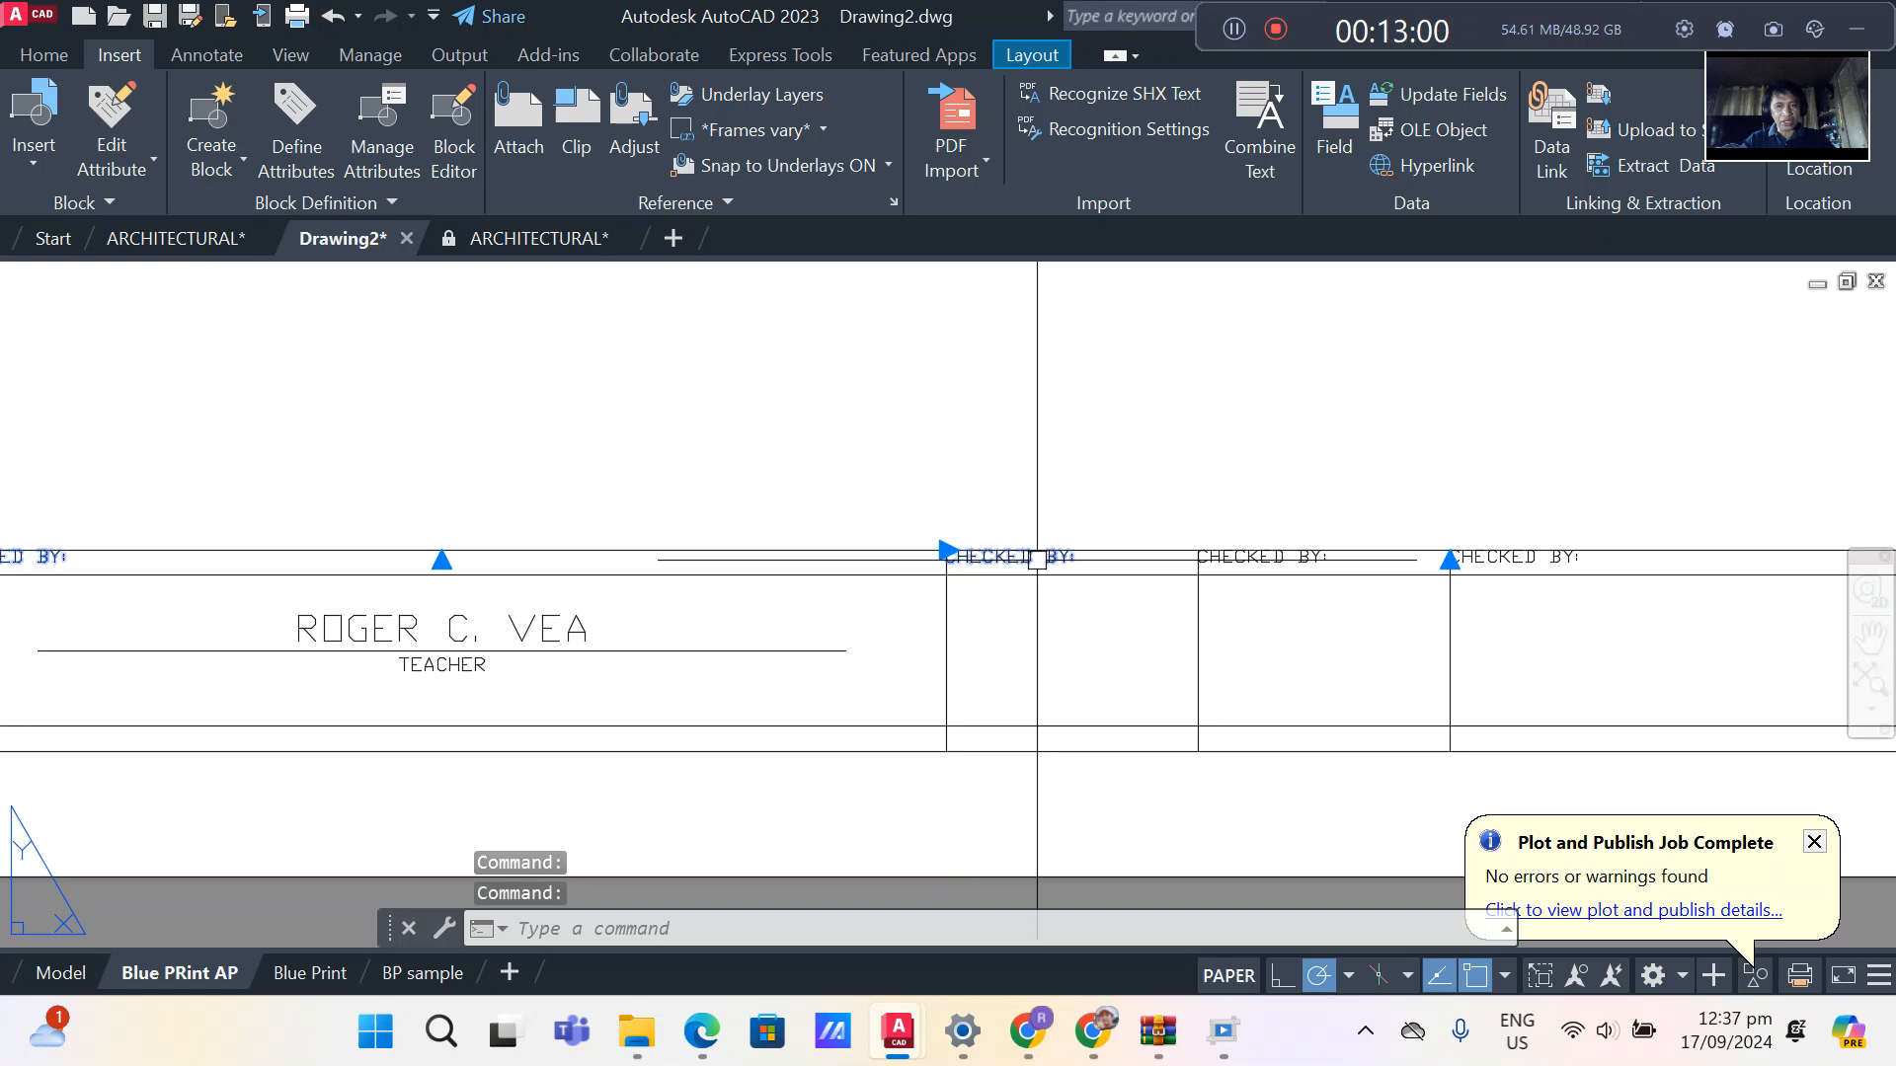
pyautogui.scroll(-2, 1086, 524)
pyautogui.scroll(2, 1207, 540)
pyautogui.click(1172, 546)
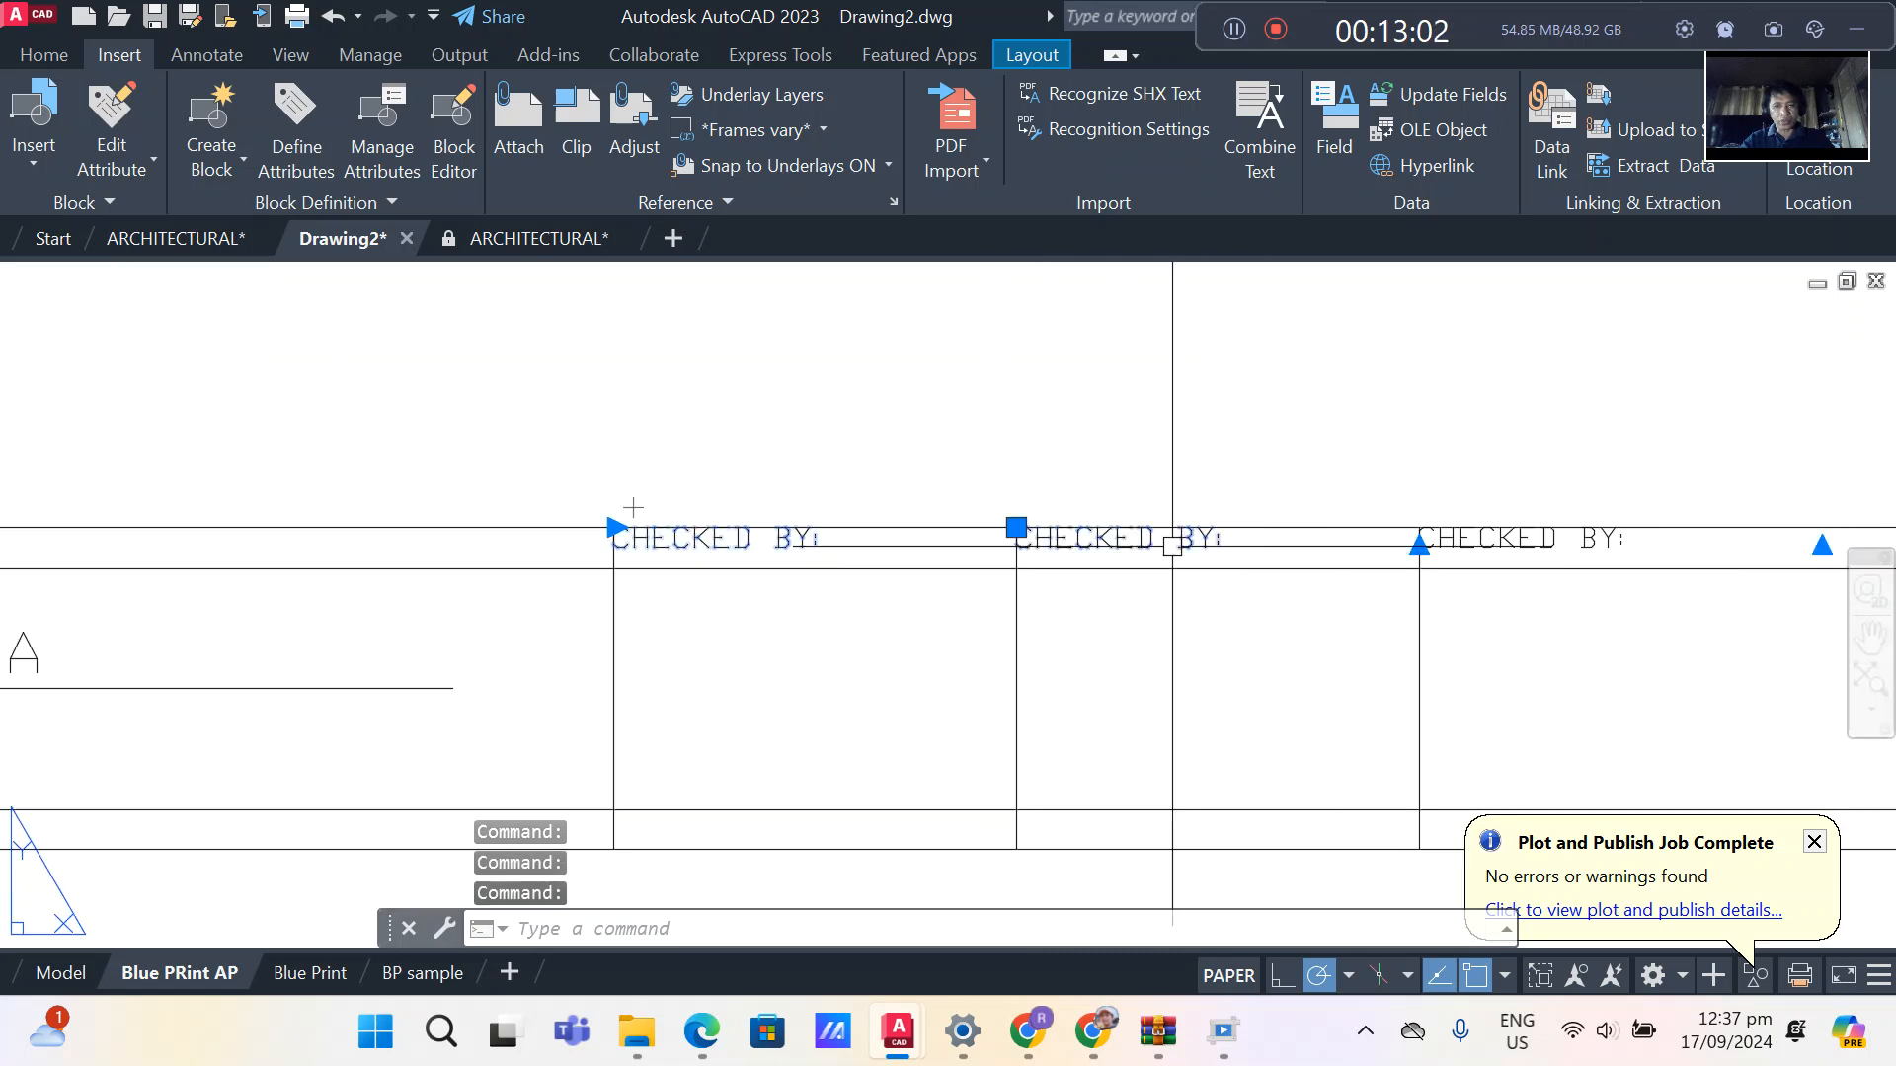
pyautogui.scroll(-2, 971, 561)
pyautogui.scroll(1, 1278, 555)
pyautogui.click(1165, 549)
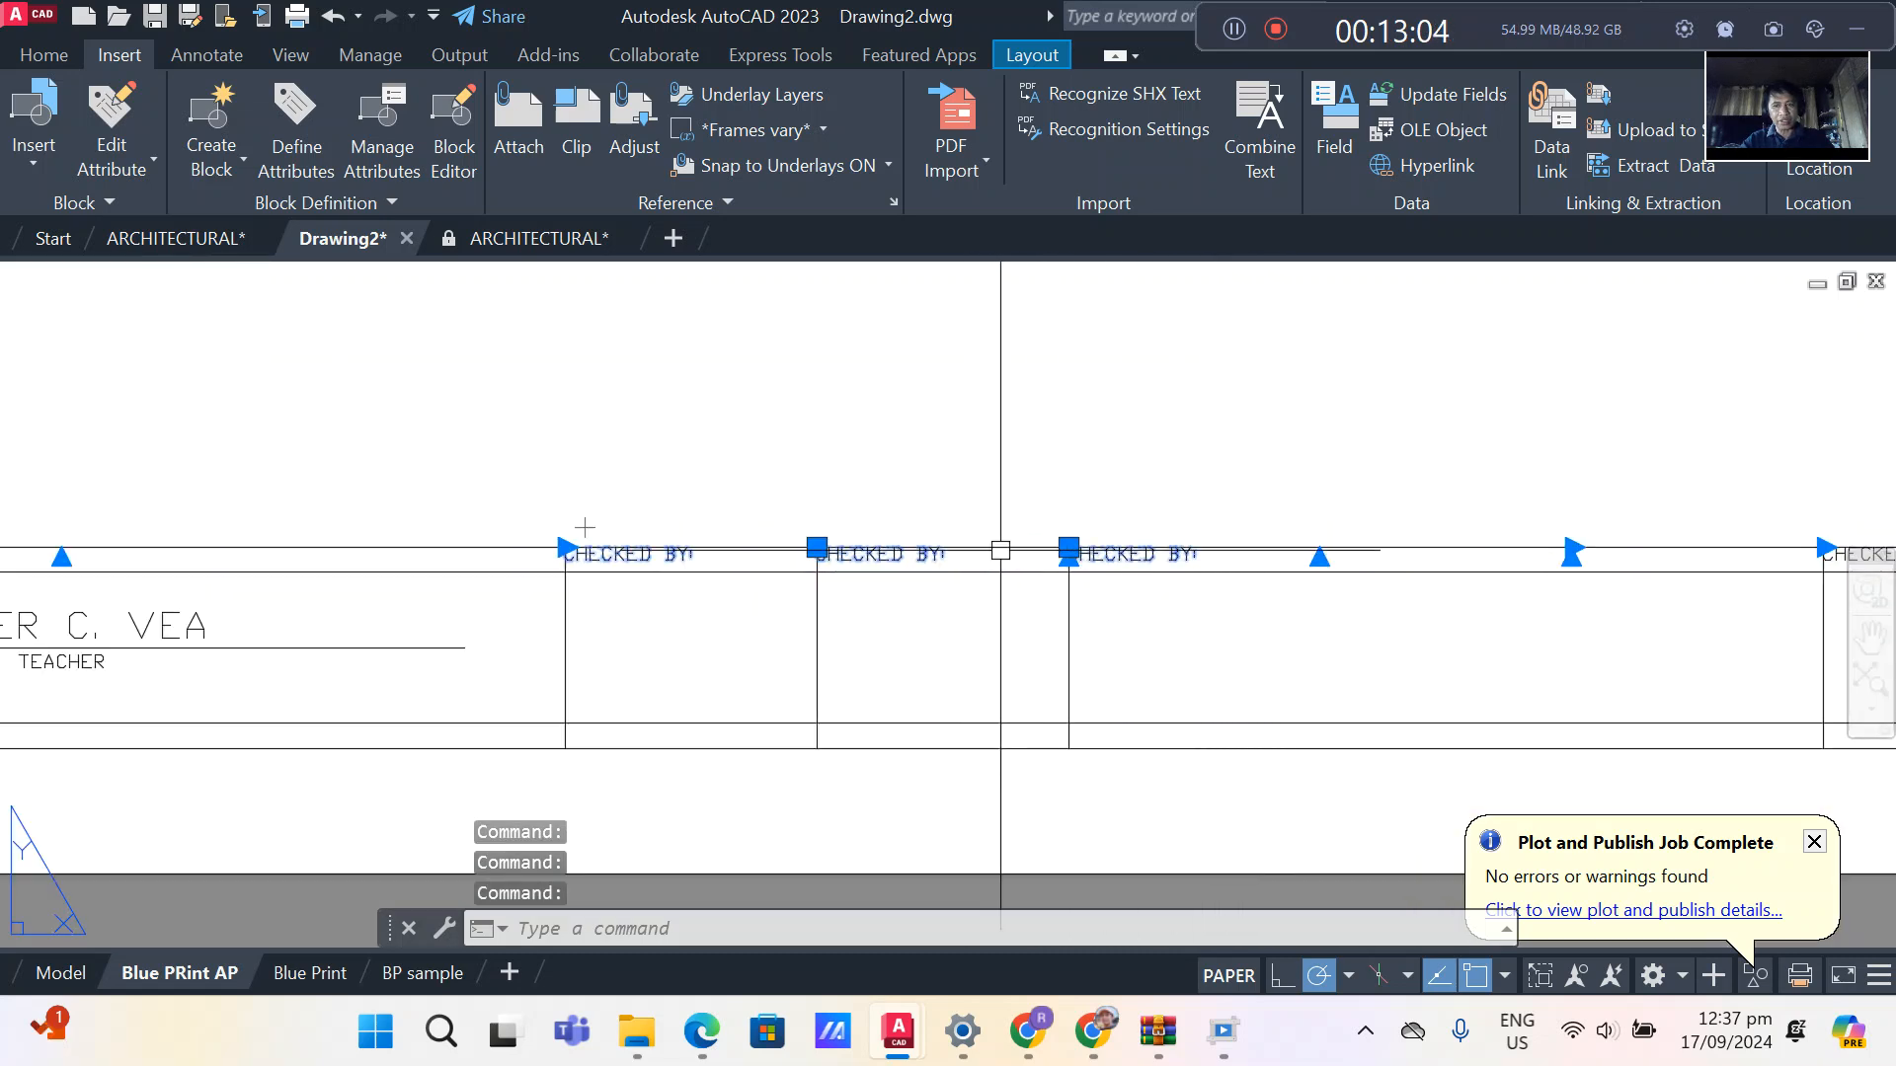
pyautogui.scroll(-2, 998, 550)
pyautogui.click(1537, 558)
pyautogui.scroll(-2, 1057, 620)
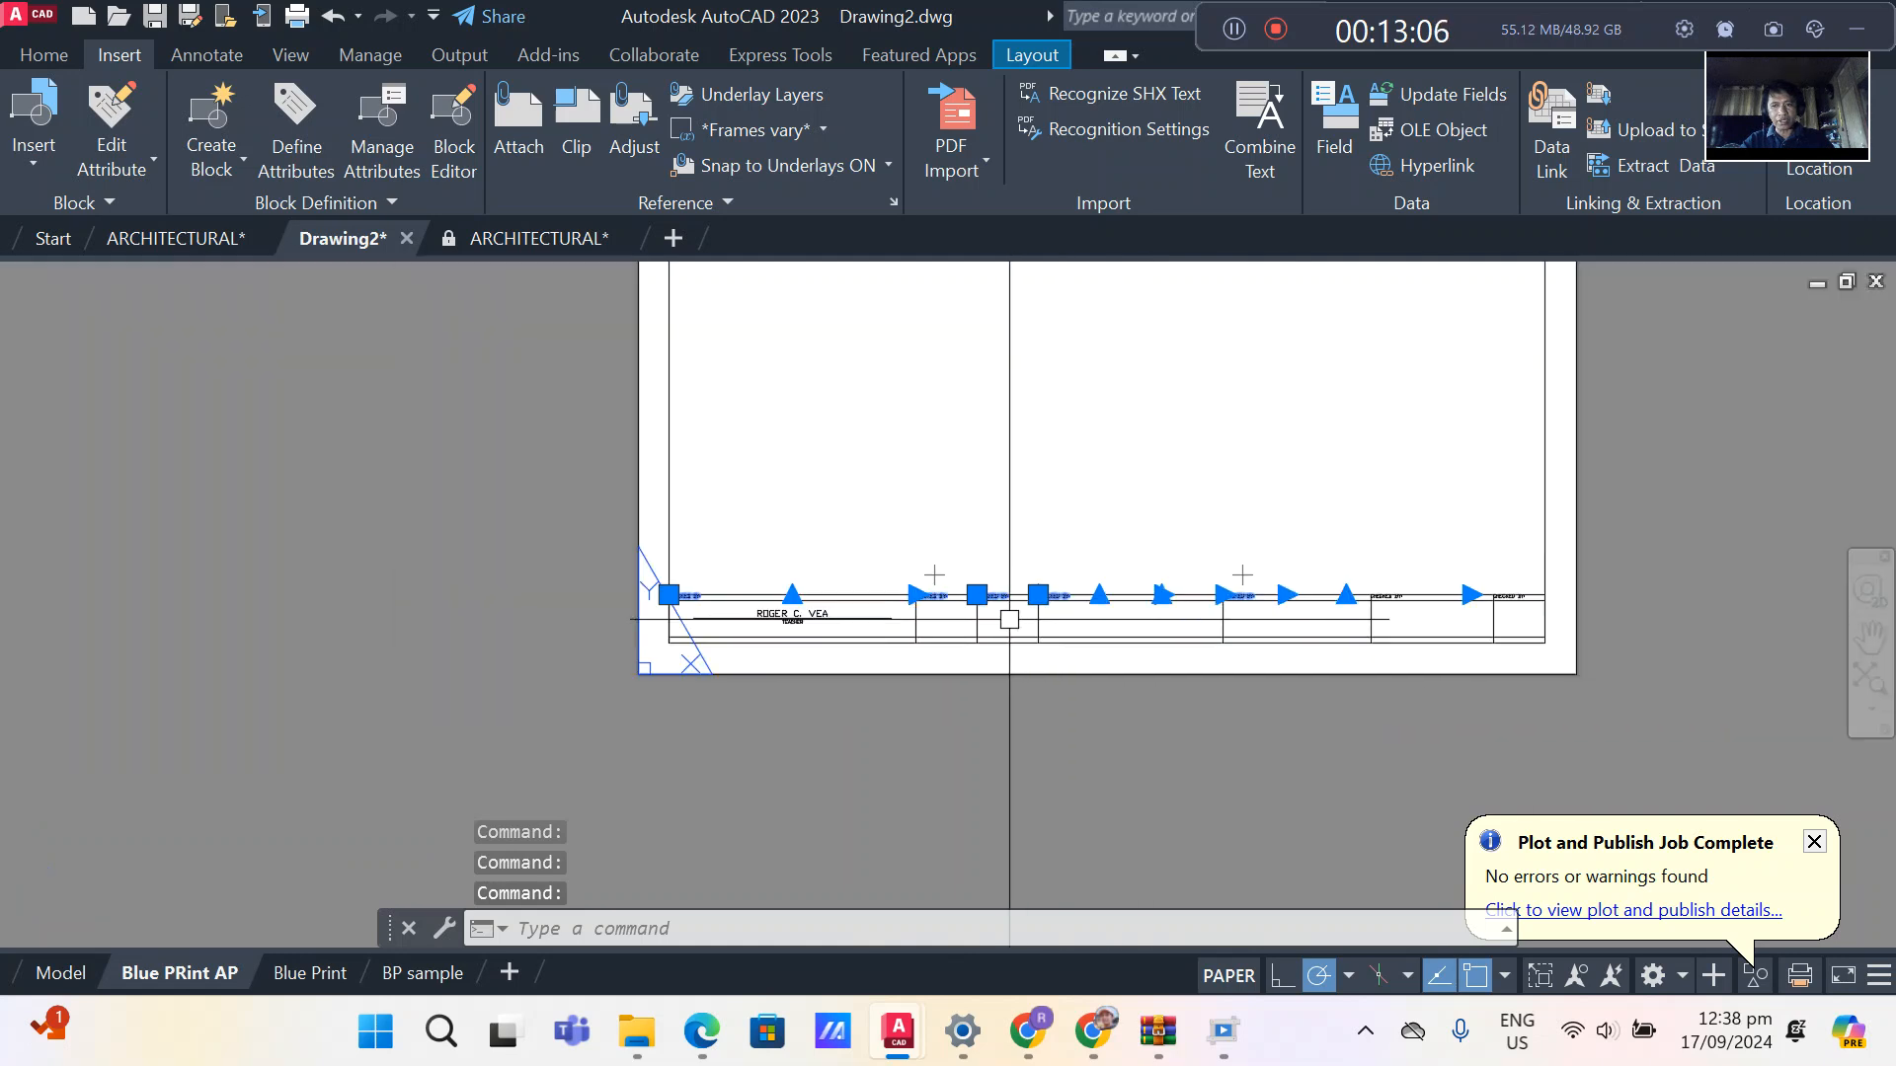
pyautogui.scroll(1, 1519, 622)
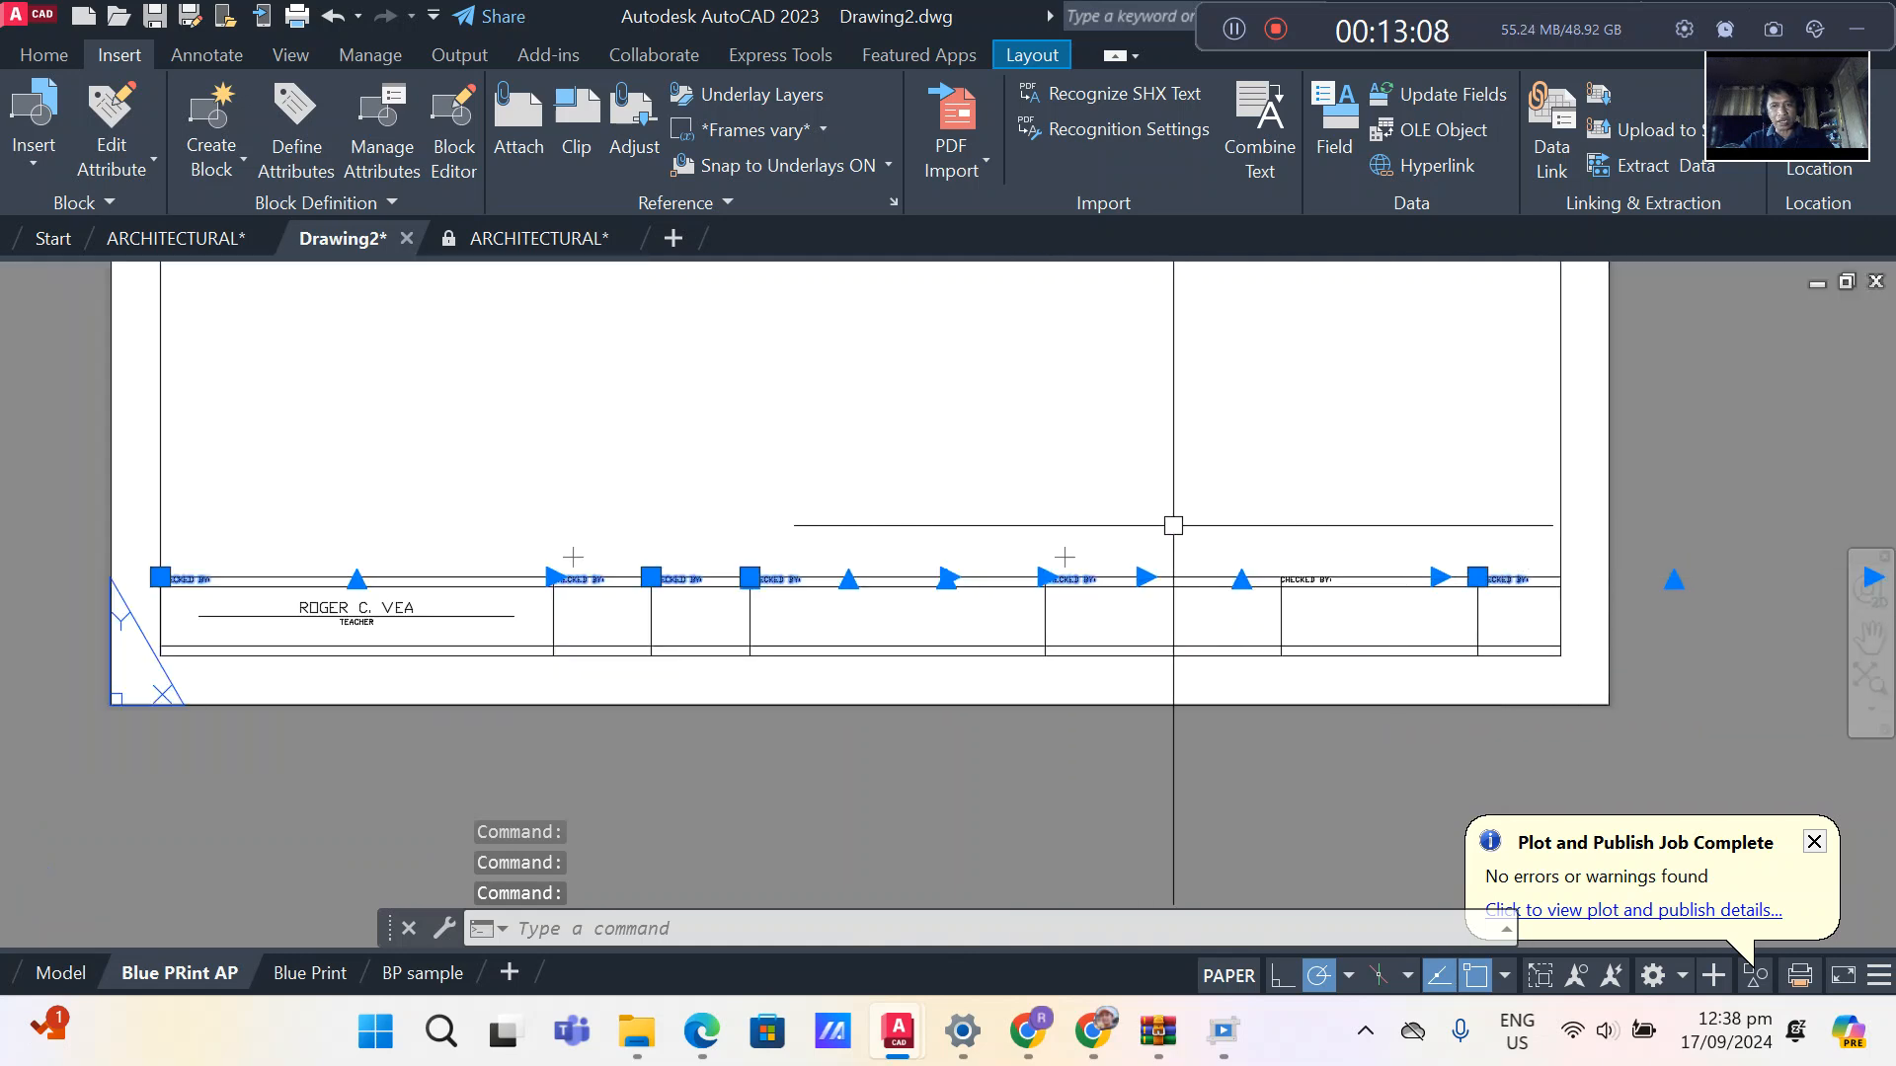
pyautogui.scroll(2, 1119, 527)
pyautogui.hotkey('ctrl', 'Down')
pyautogui.hotkey('ctrl', 'Down')
pyautogui.hotkey('ctrl', 'Up')
pyautogui.hotkey('ctrl', 'Right')
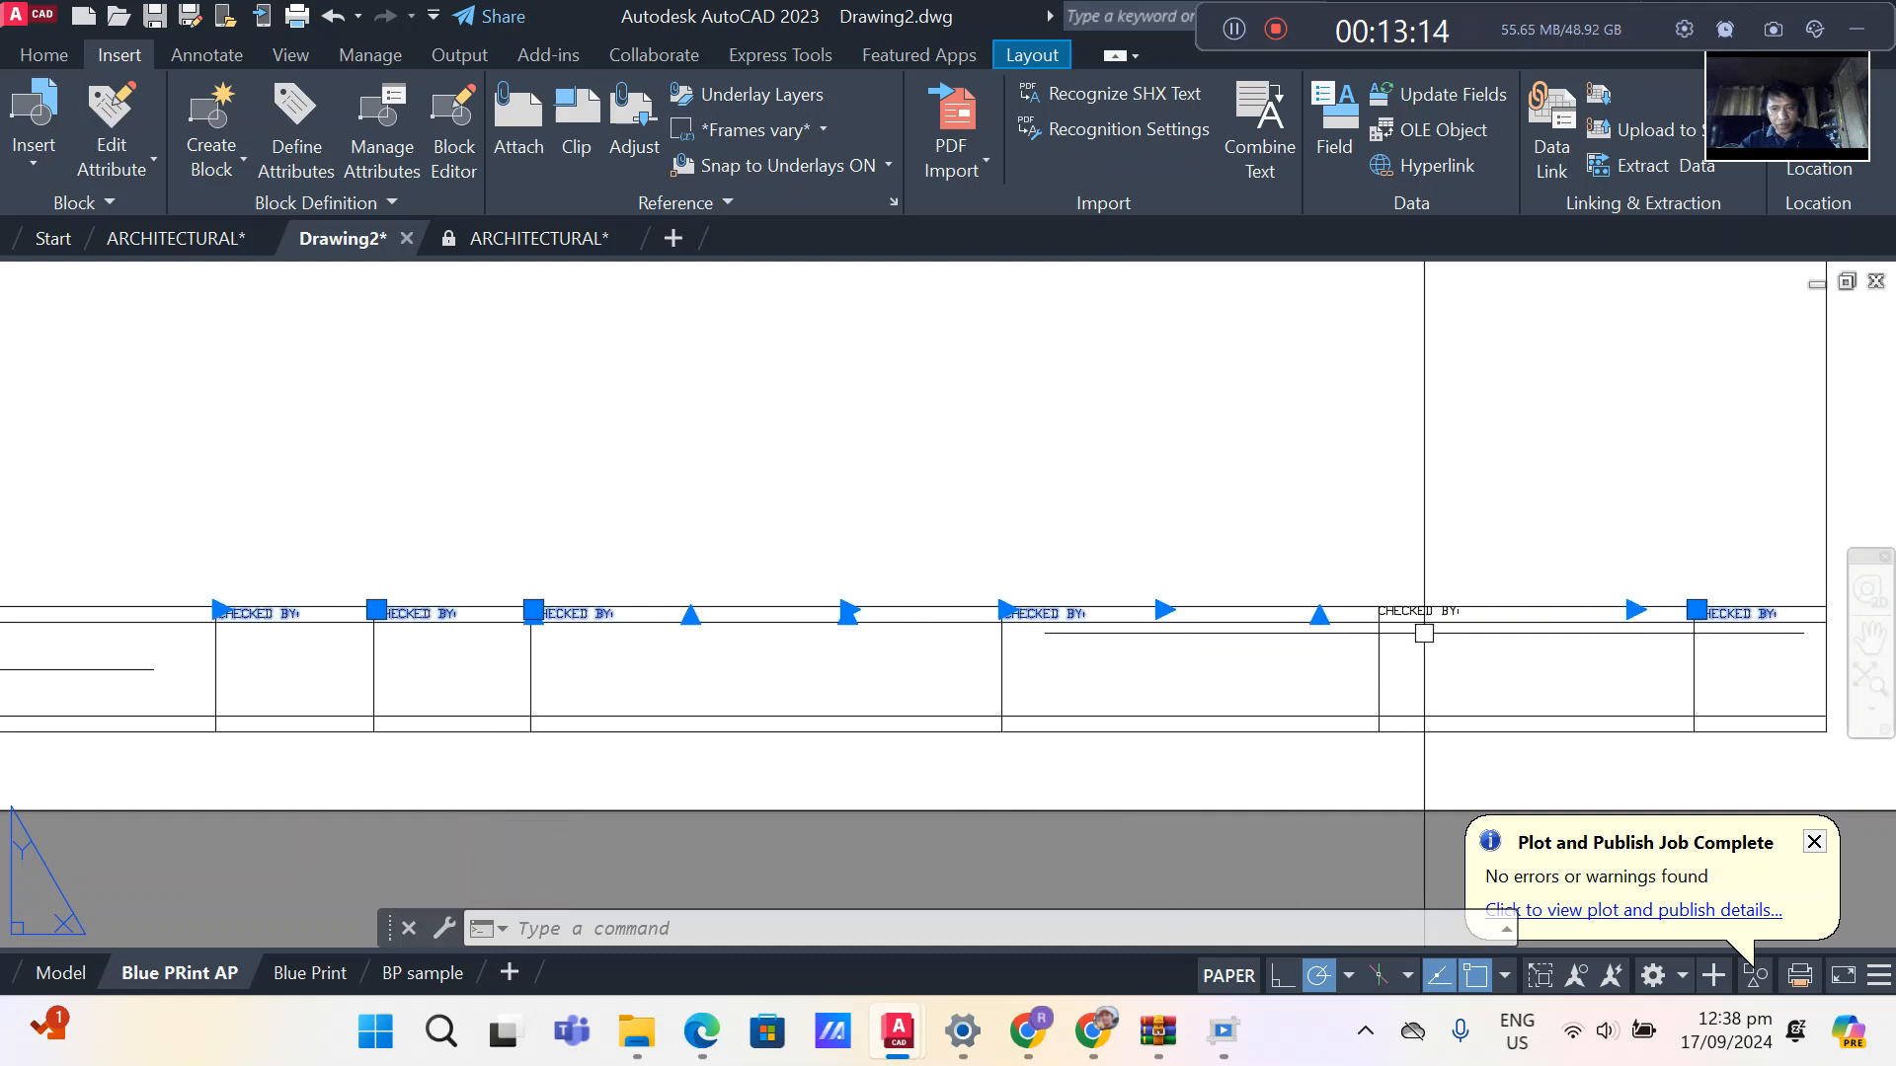
pyautogui.scroll(3, 1408, 613)
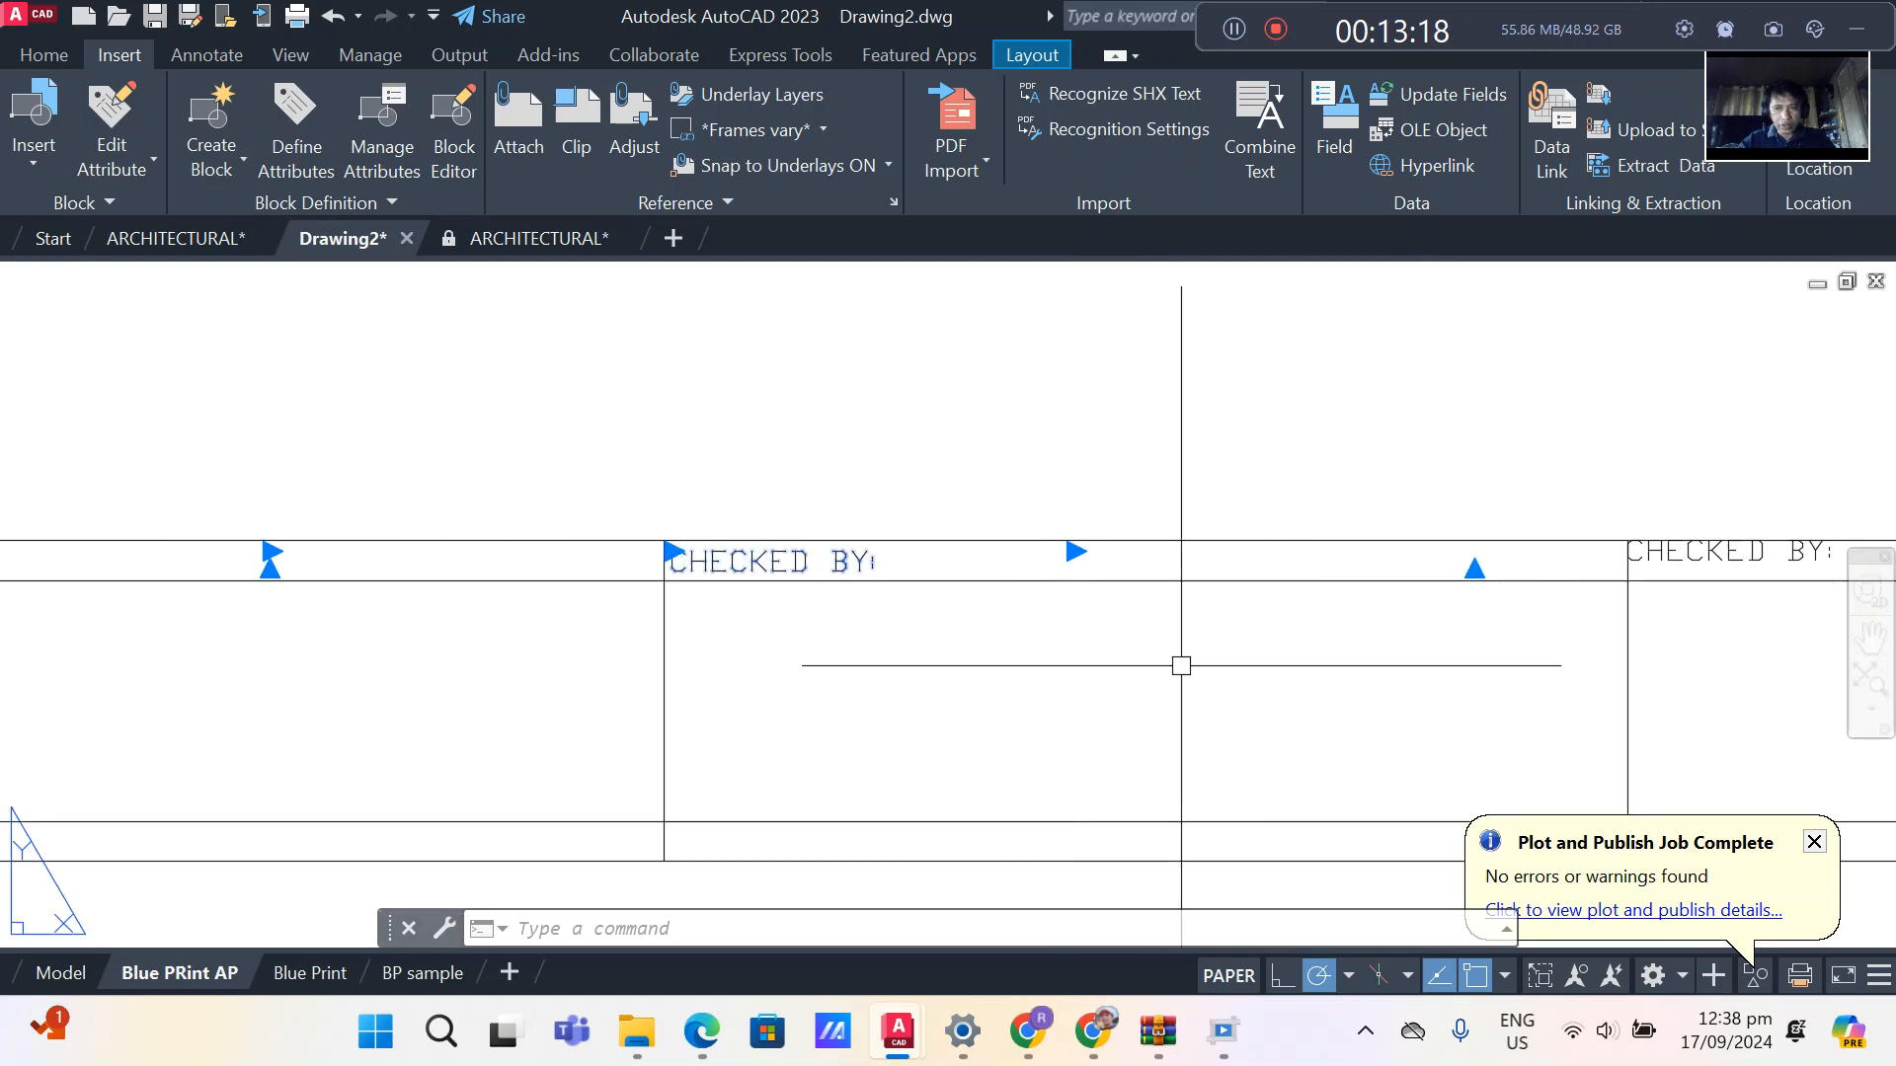
pyautogui.scroll(-2, 1185, 661)
pyautogui.press('Escape')
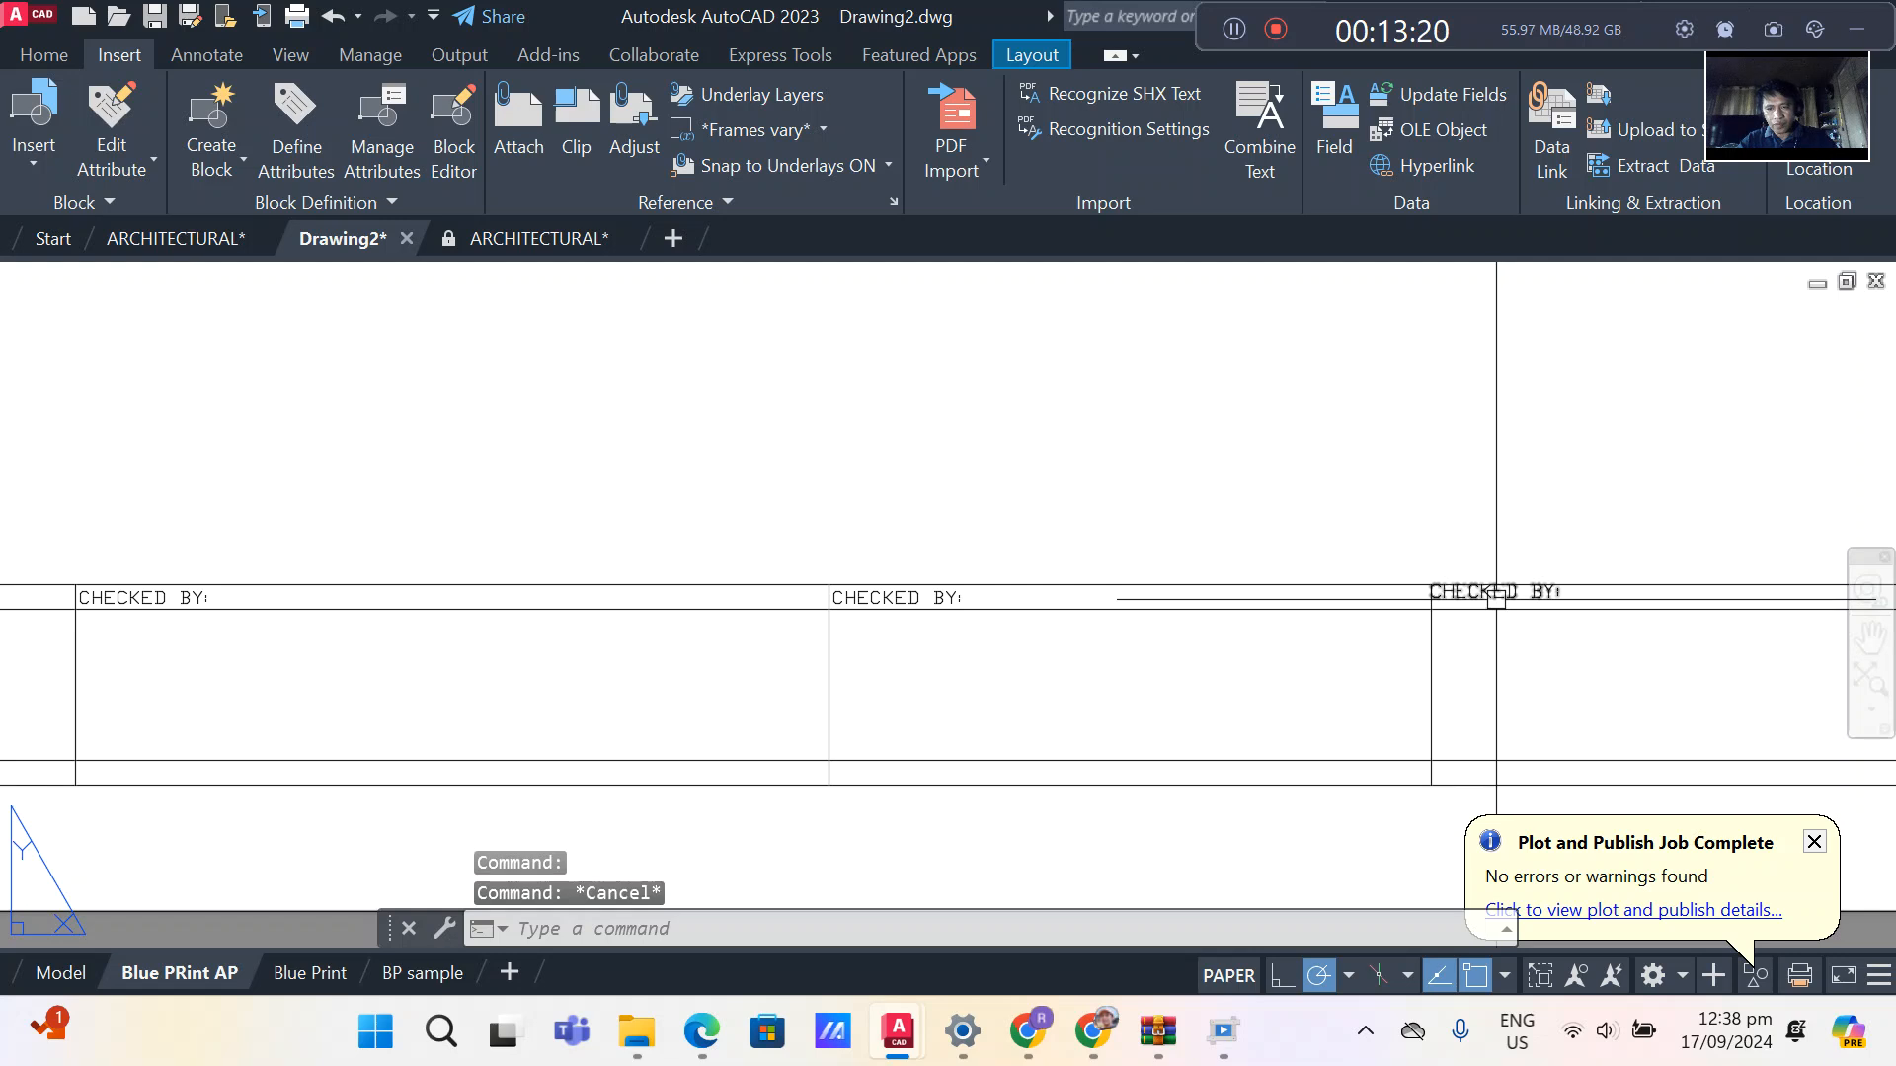
# Nudge the sixth column's "CHECKED BY:" label slightly down and right to match the other labels.
pyautogui.click(1481, 596)
pyautogui.scroll(1, 1493, 597)
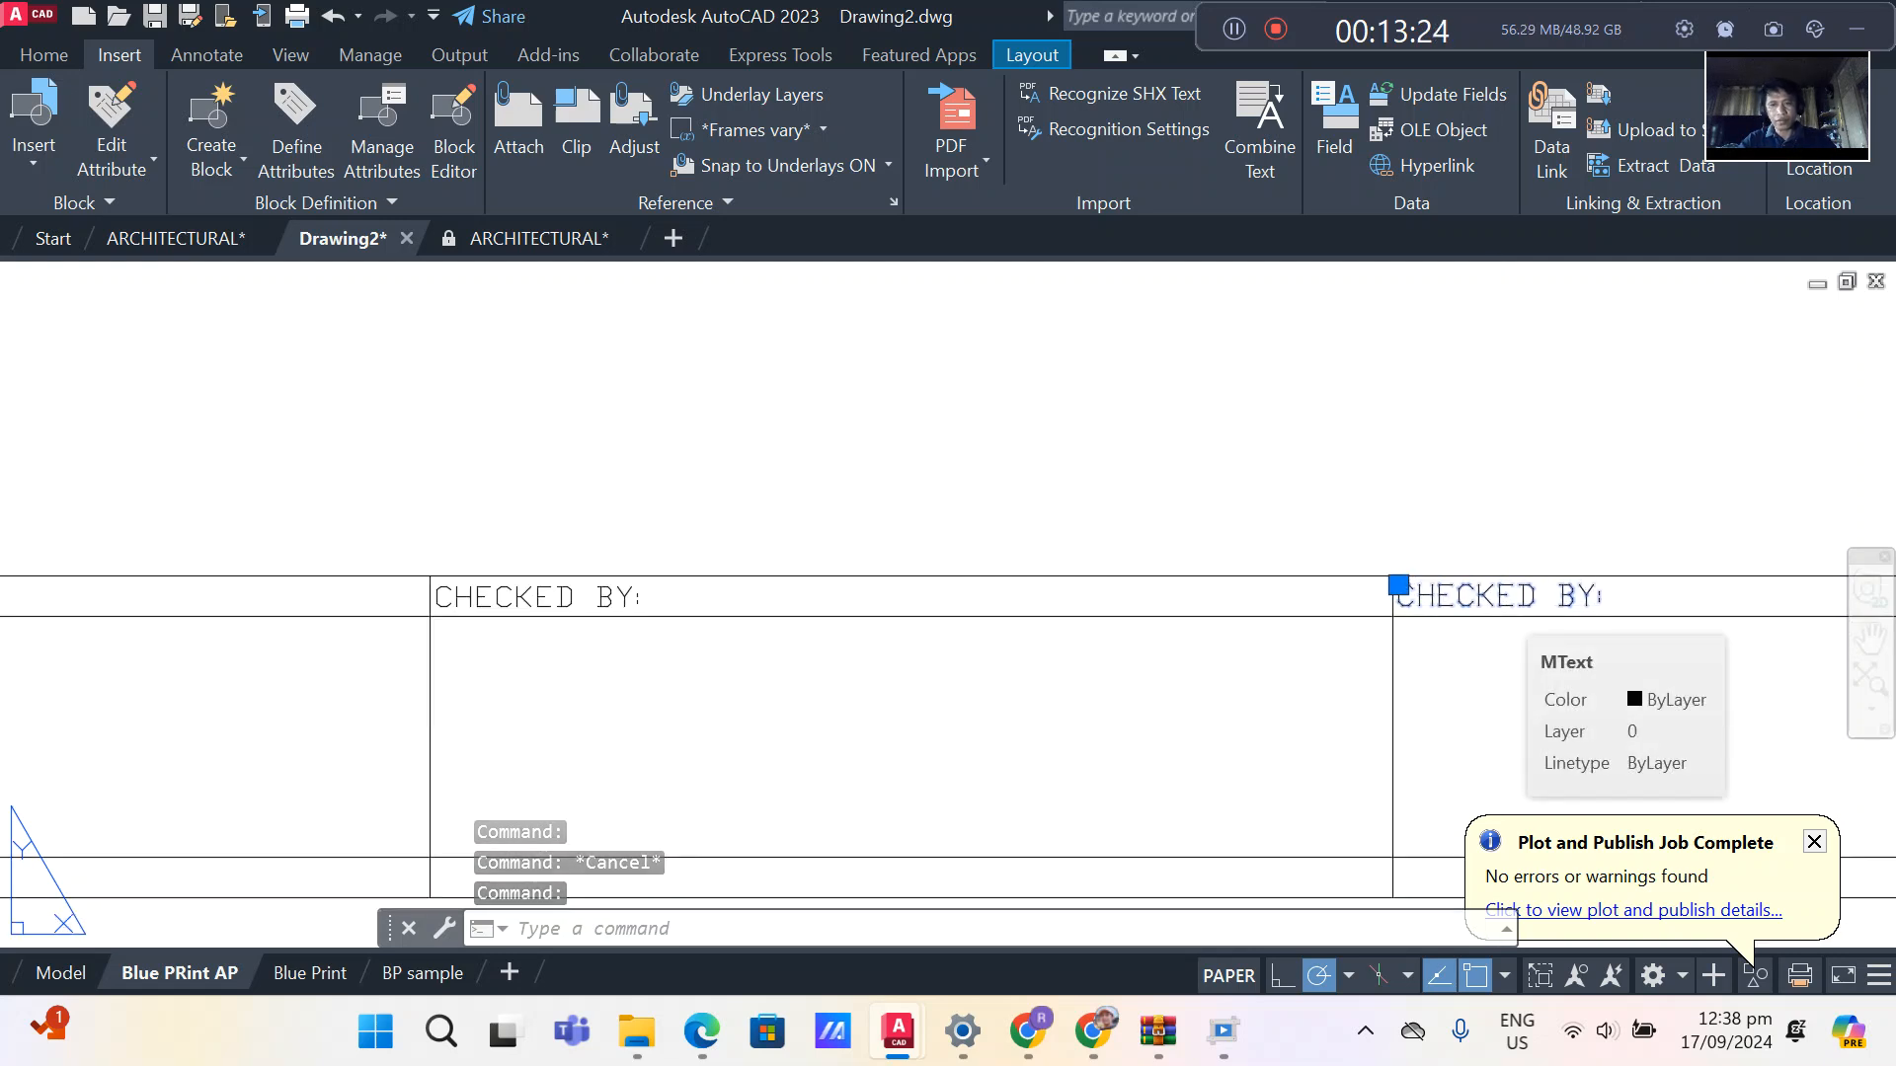
pyautogui.press('Escape')
# Change the second title block column's label to "DATE STARTED::".
pyautogui.scroll(-5, 1109, 542)
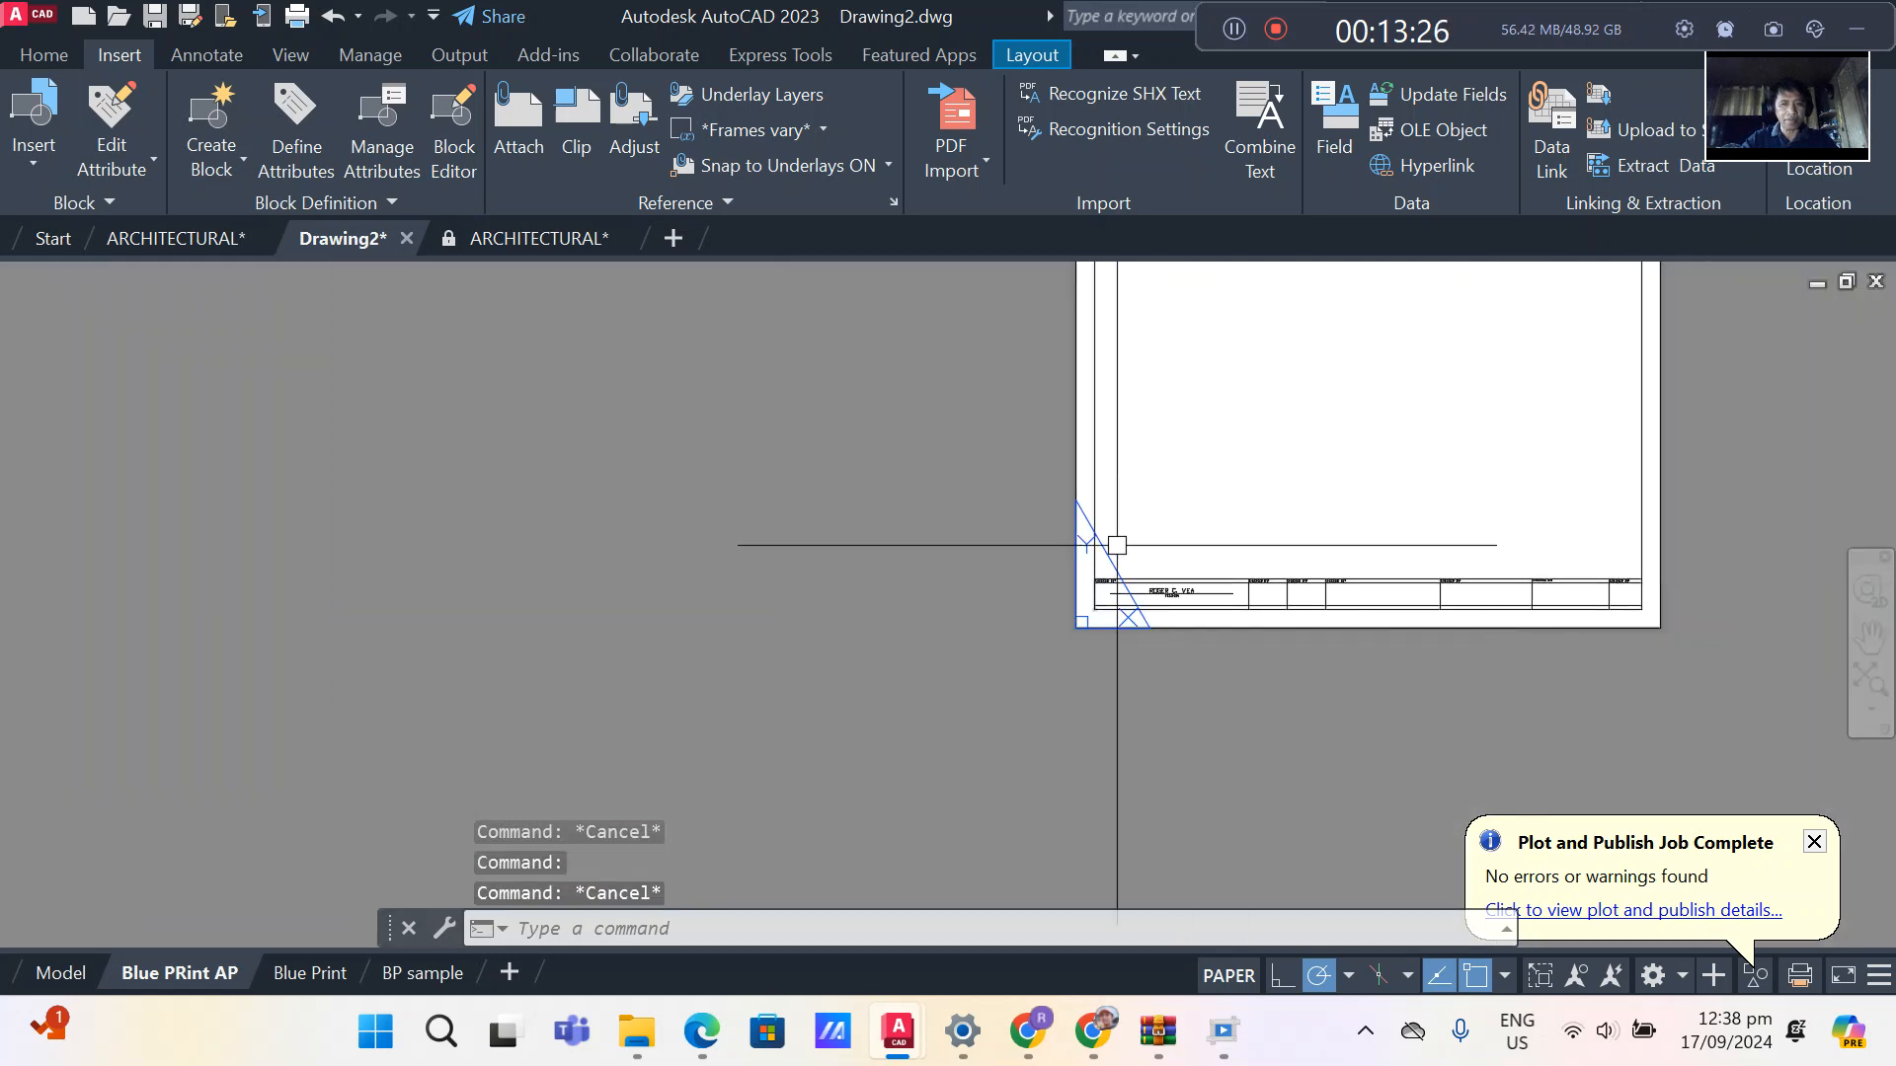
pyautogui.scroll(2, 1125, 655)
pyautogui.scroll(2, 1125, 655)
pyautogui.scroll(-2, 677, 583)
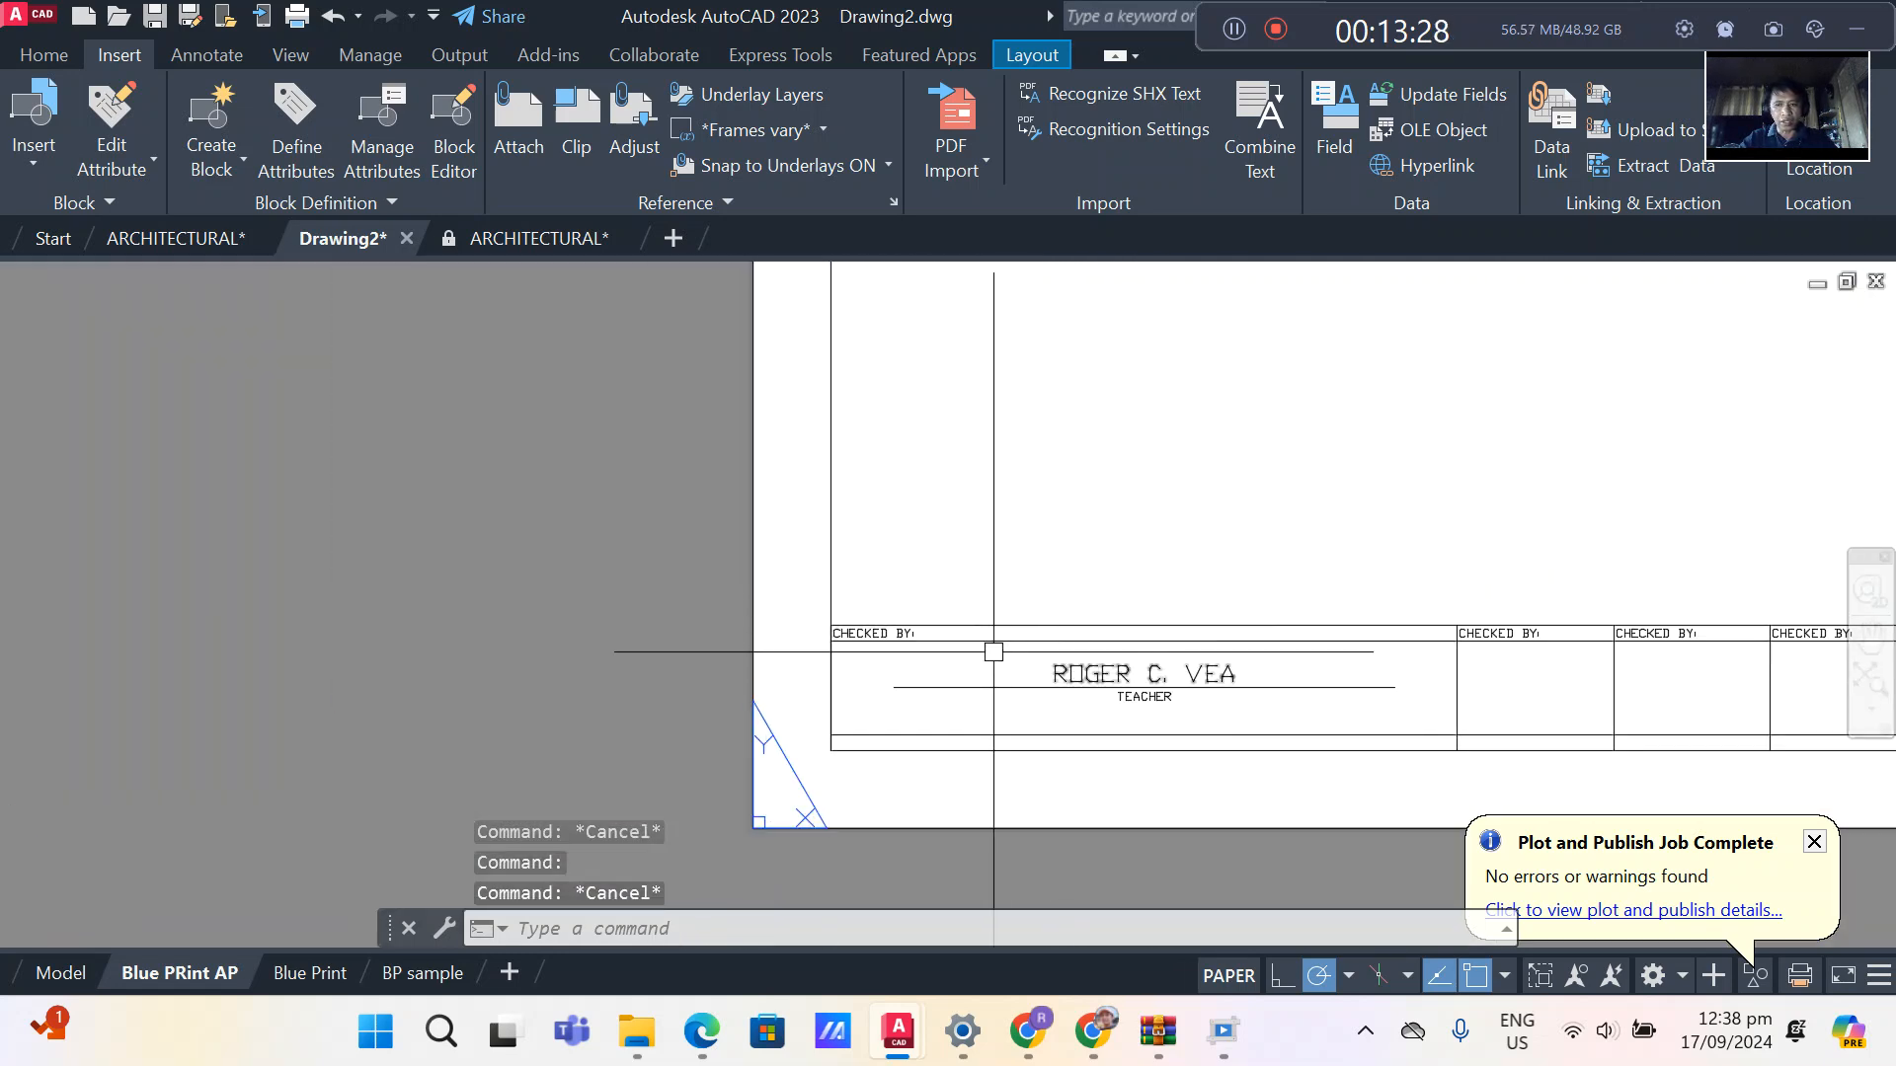
pyautogui.scroll(6, 1109, 677)
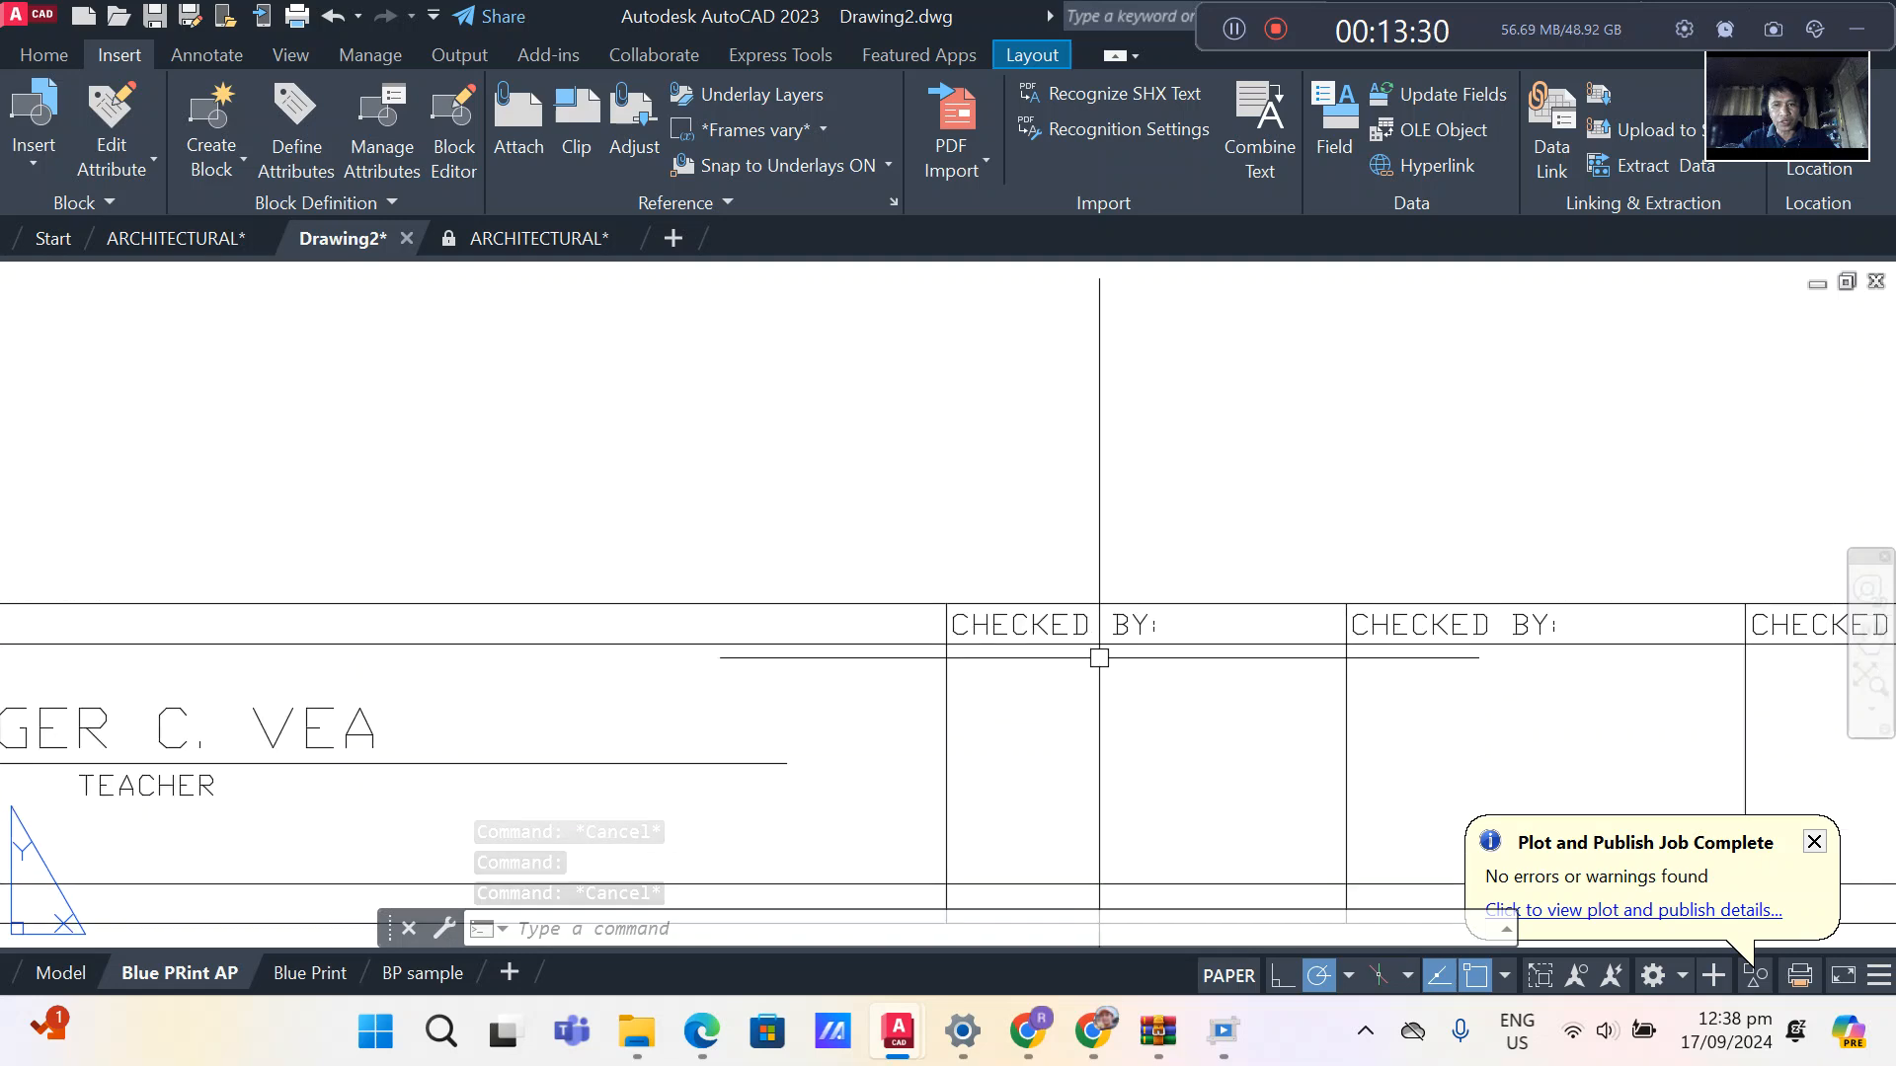
pyautogui.scroll(-2, 1117, 603)
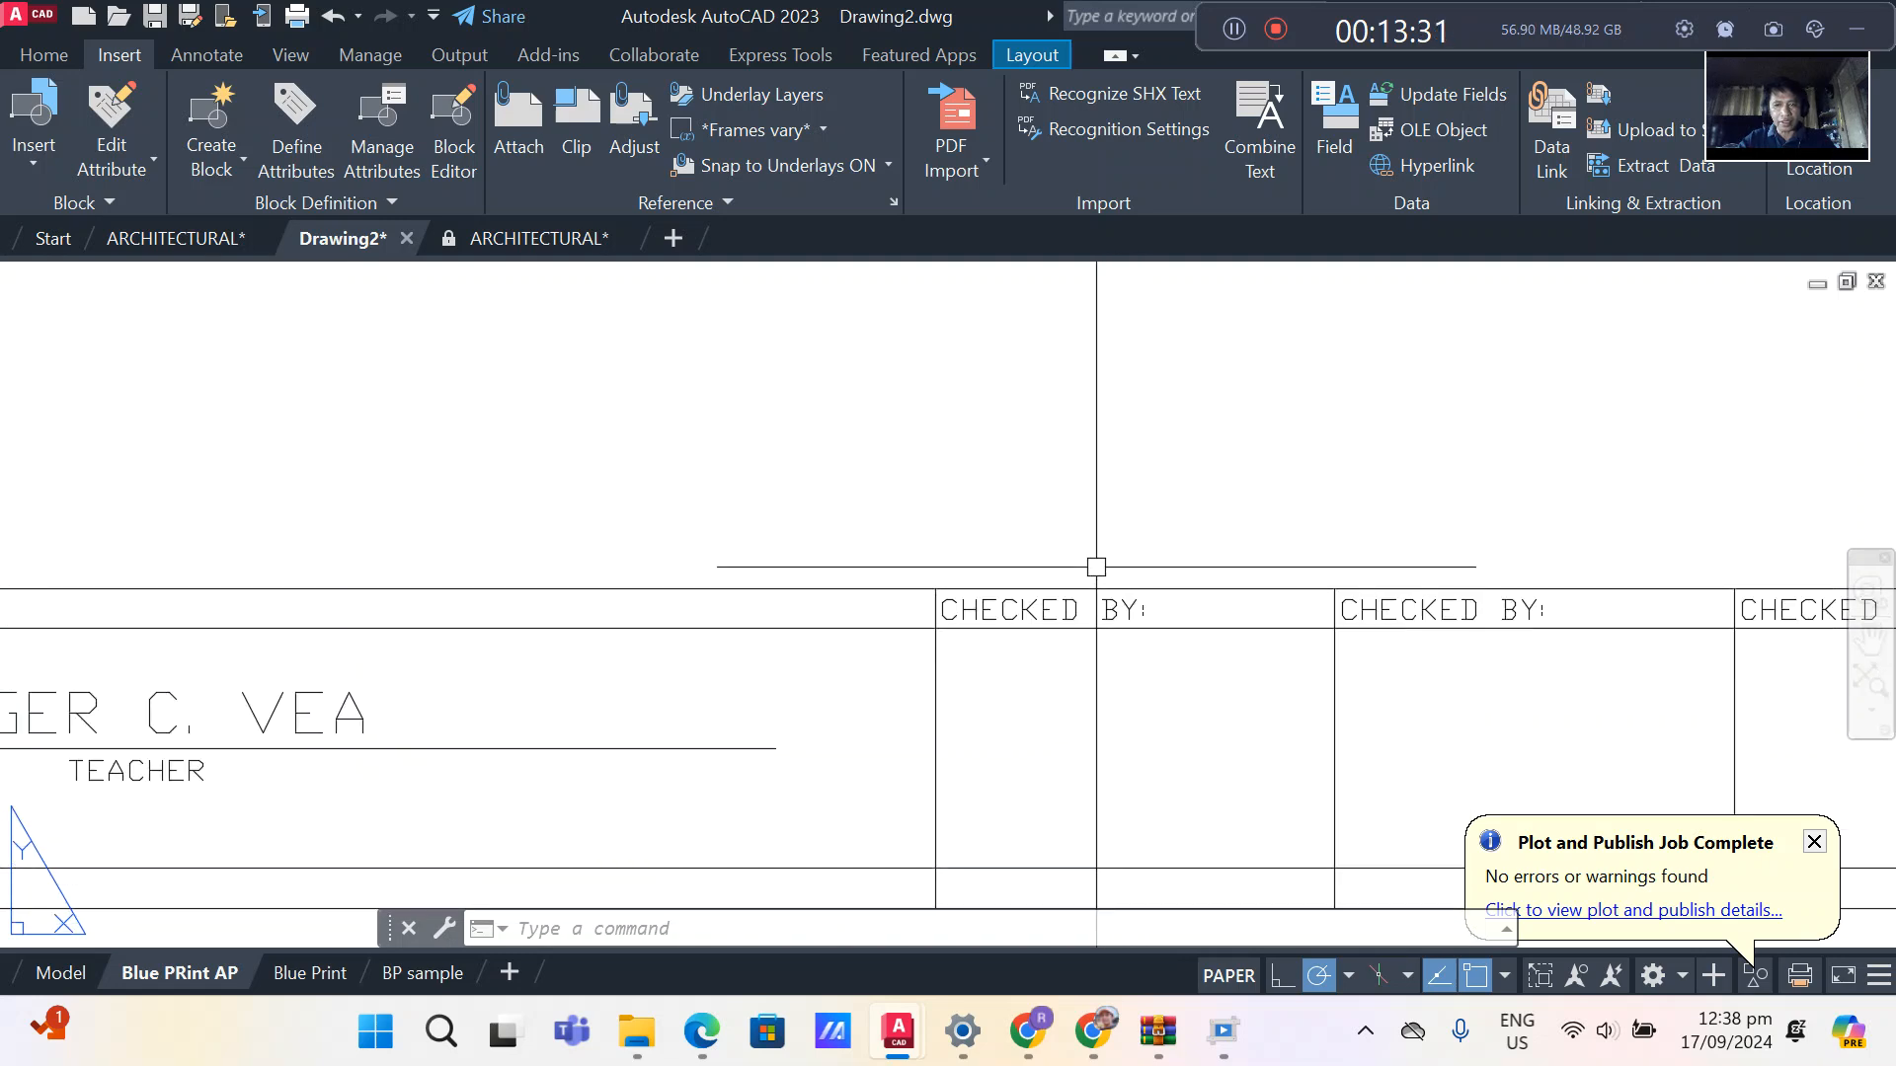
pyautogui.doubleClick(1128, 614)
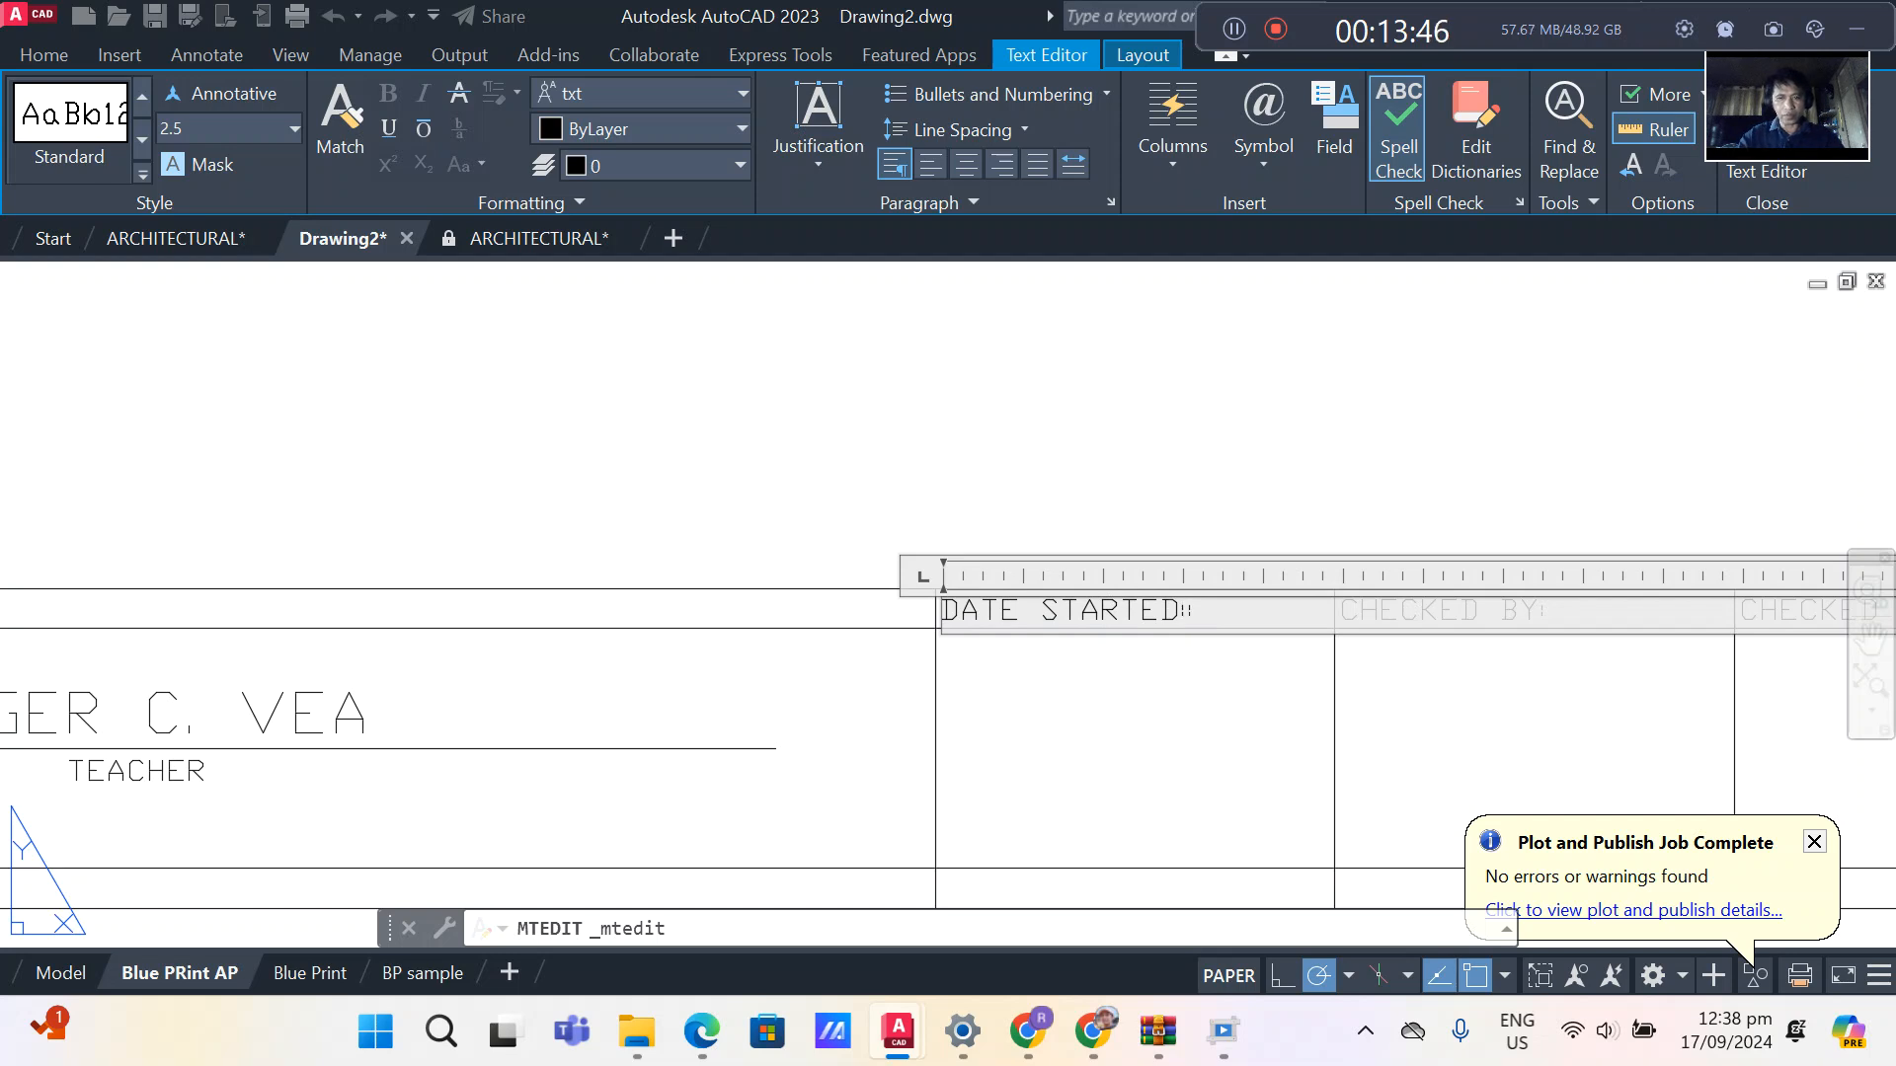
pyautogui.click(1003, 572)
pyautogui.scroll(-2, 1300, 614)
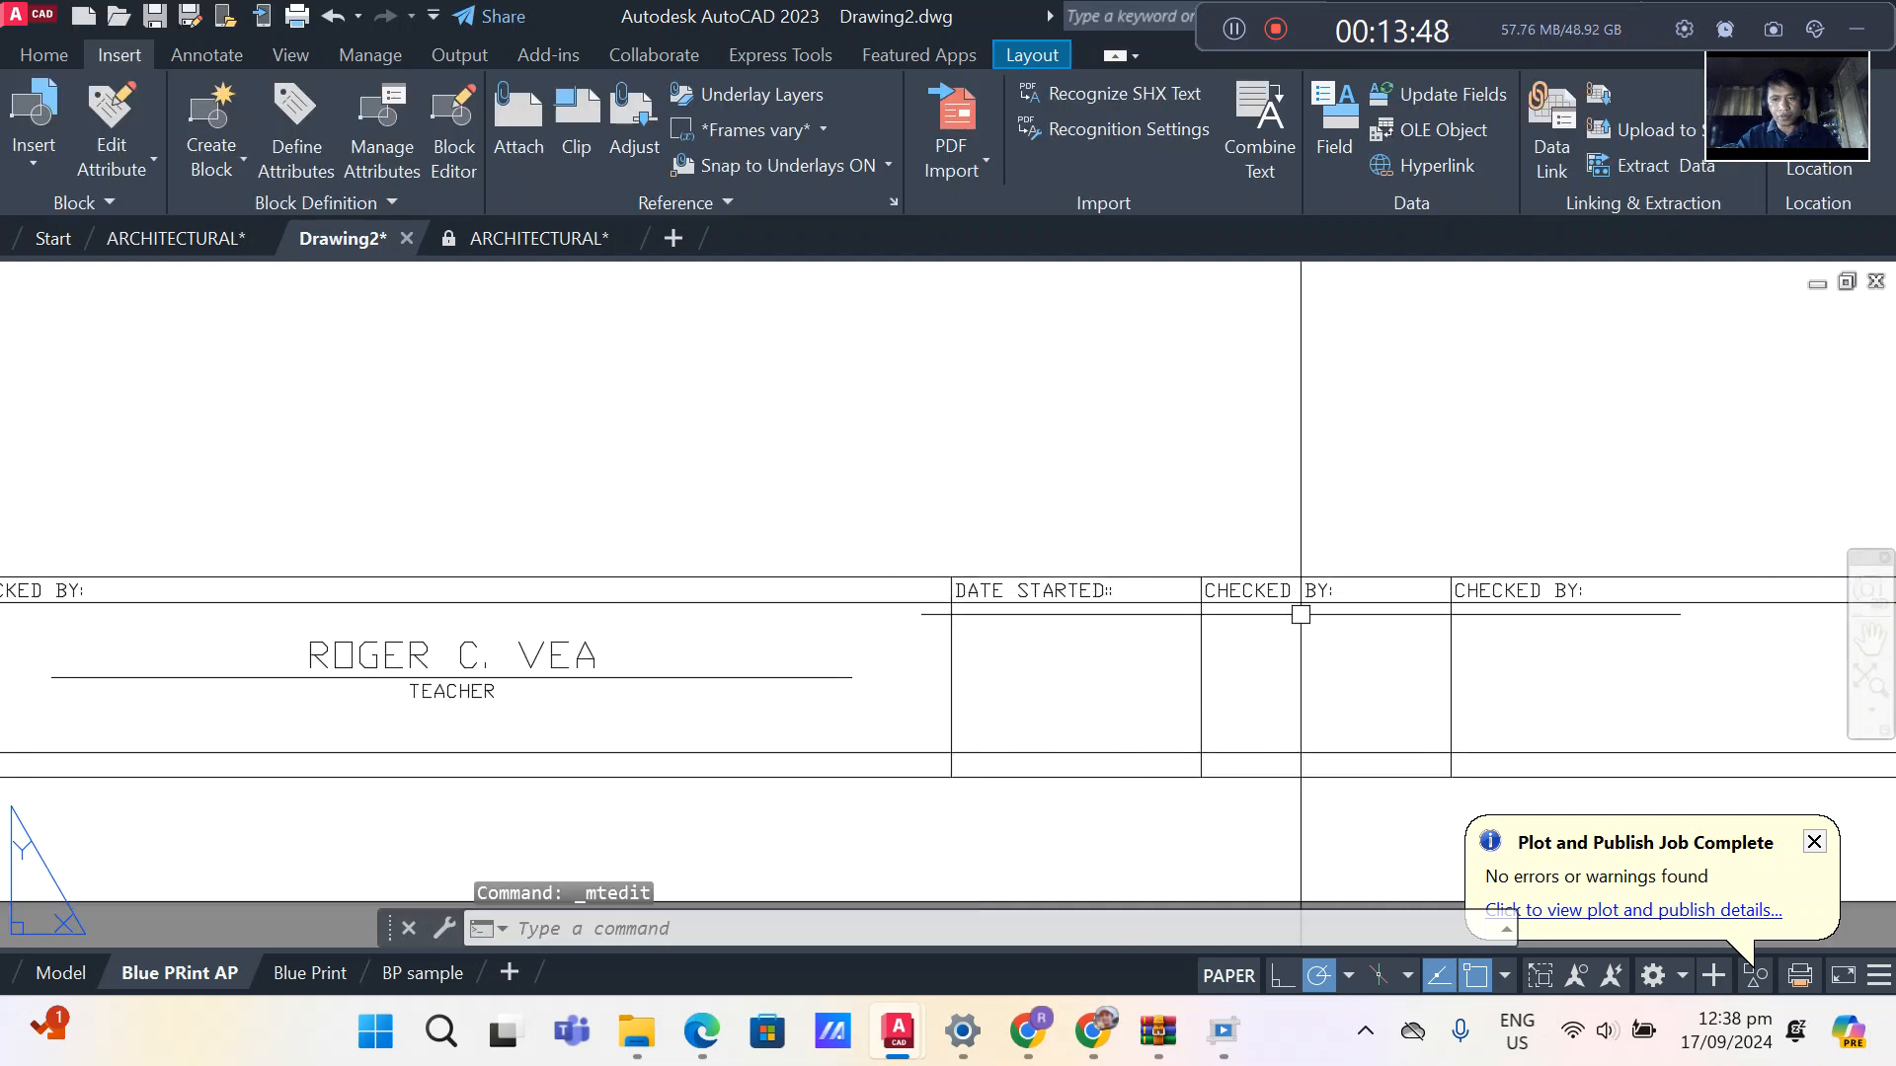
# Change the third title block column's label to "DATE FINISHED:".
pyautogui.scroll(2, 1299, 572)
pyautogui.doubleClick(1324, 580)
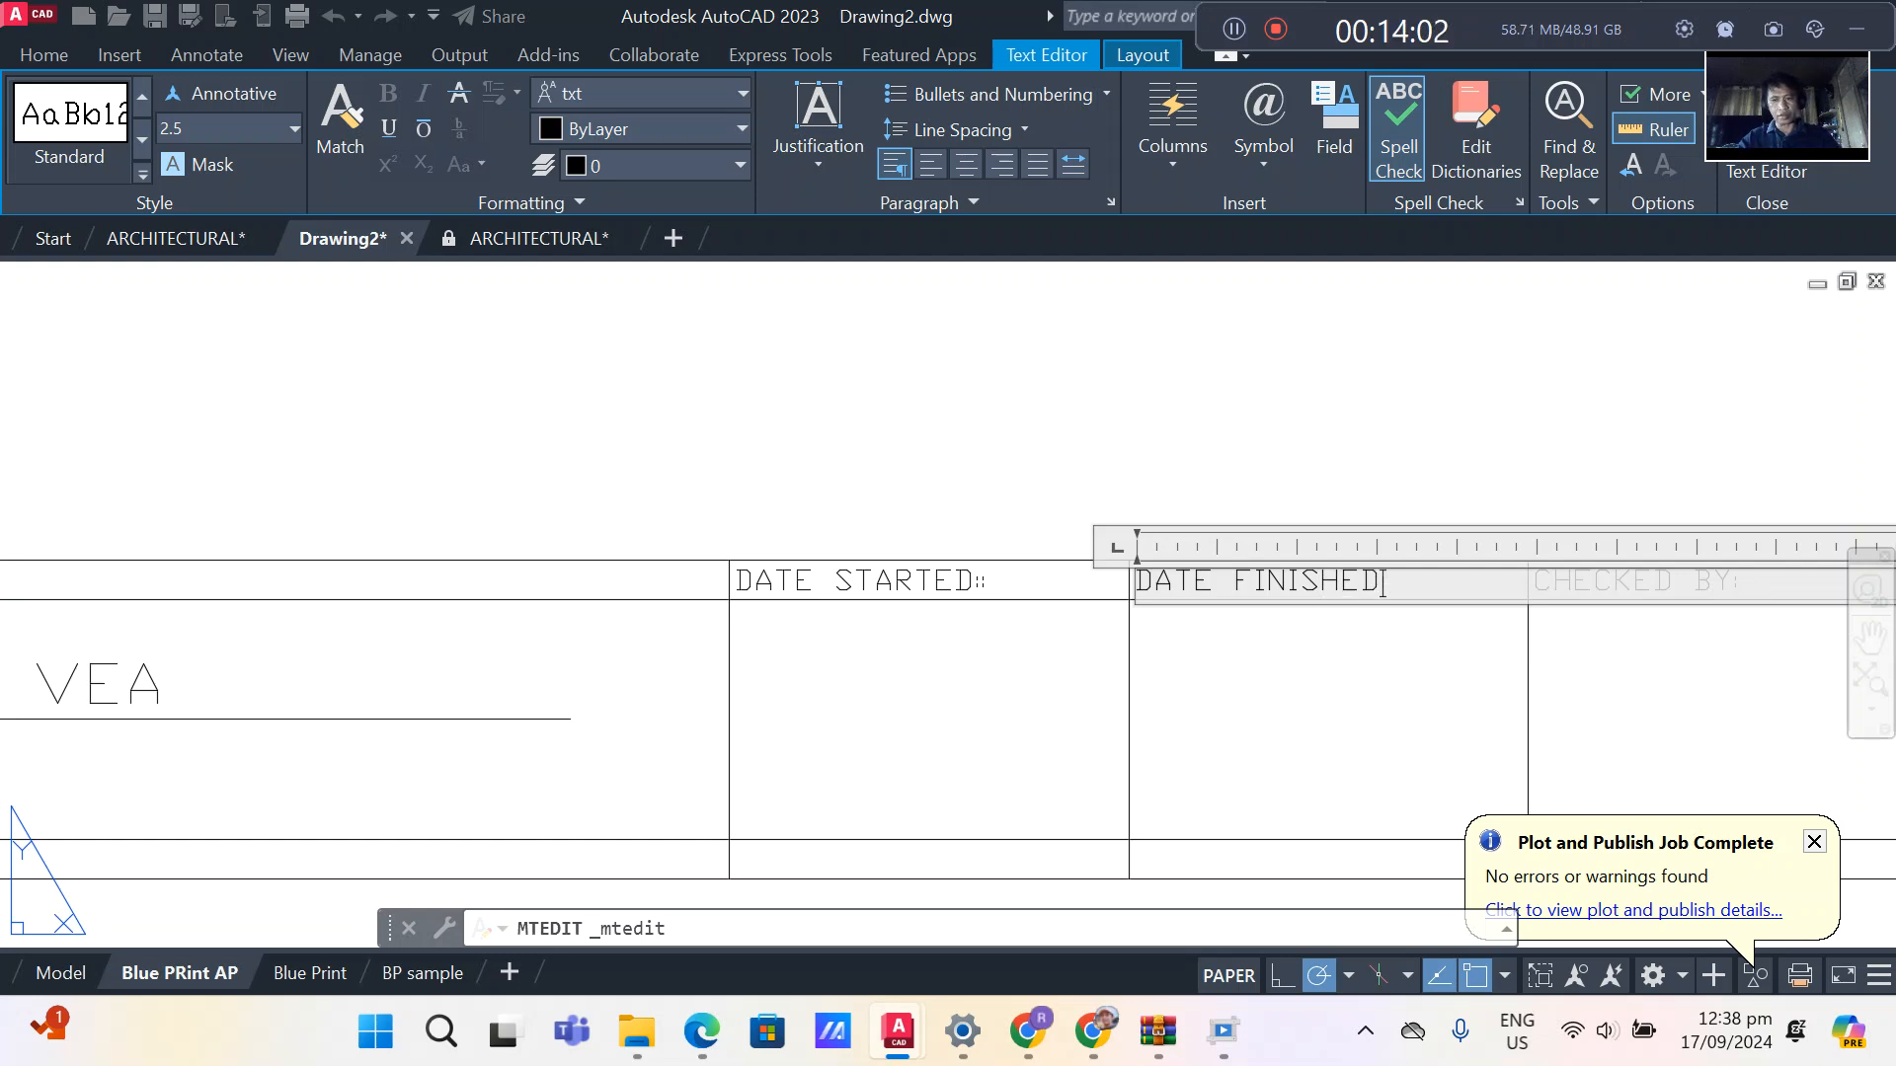
pyautogui.press('Escape')
pyautogui.scroll(-2, 1036, 475)
pyautogui.moveTo(1023, 479); pyautogui.dragTo(995, 490, button='middle')
pyautogui.scroll(-1, 995, 491)
pyautogui.scroll(4, 898, 554)
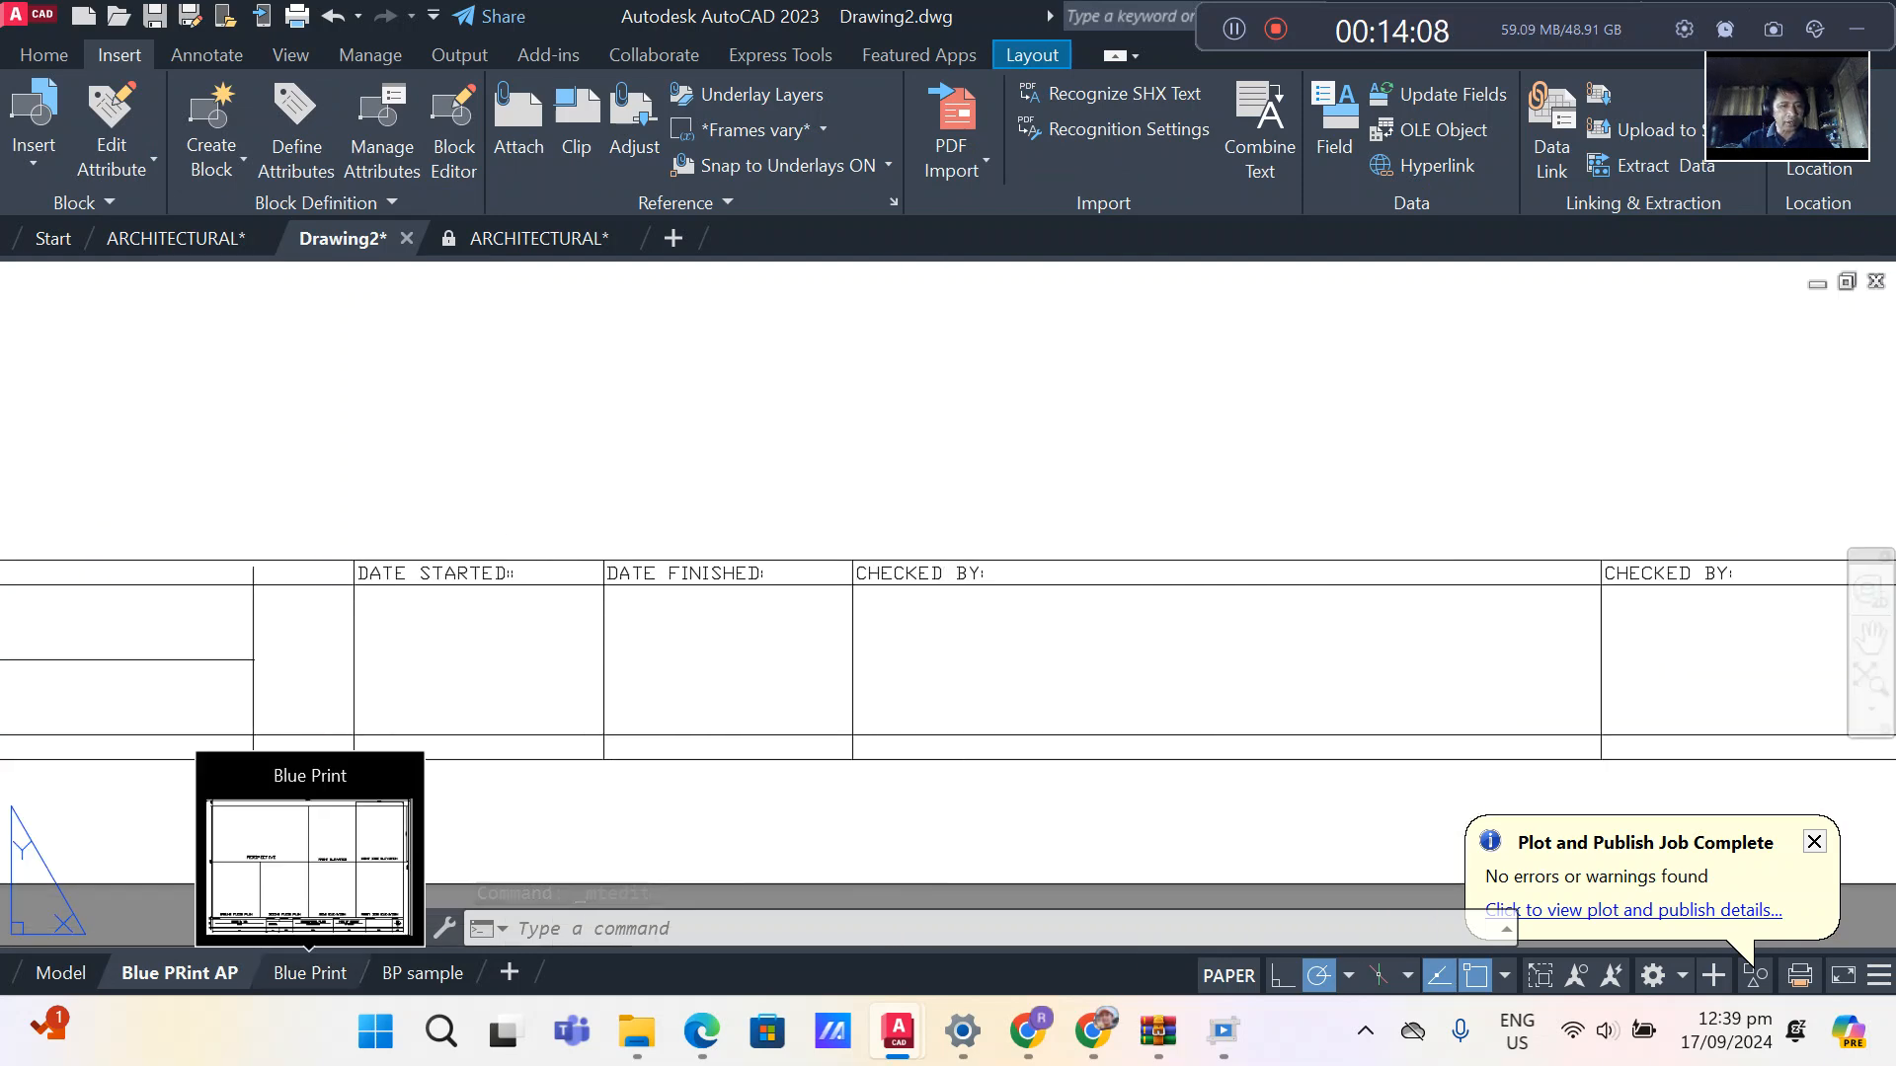
# Switch to the Blue Print layout and examine its title block's date, rating, plate title and drawn-by cells as a reference.
pyautogui.click(310, 973)
pyautogui.moveTo(767, 621); pyautogui.dragTo(431, 669, button='middle')
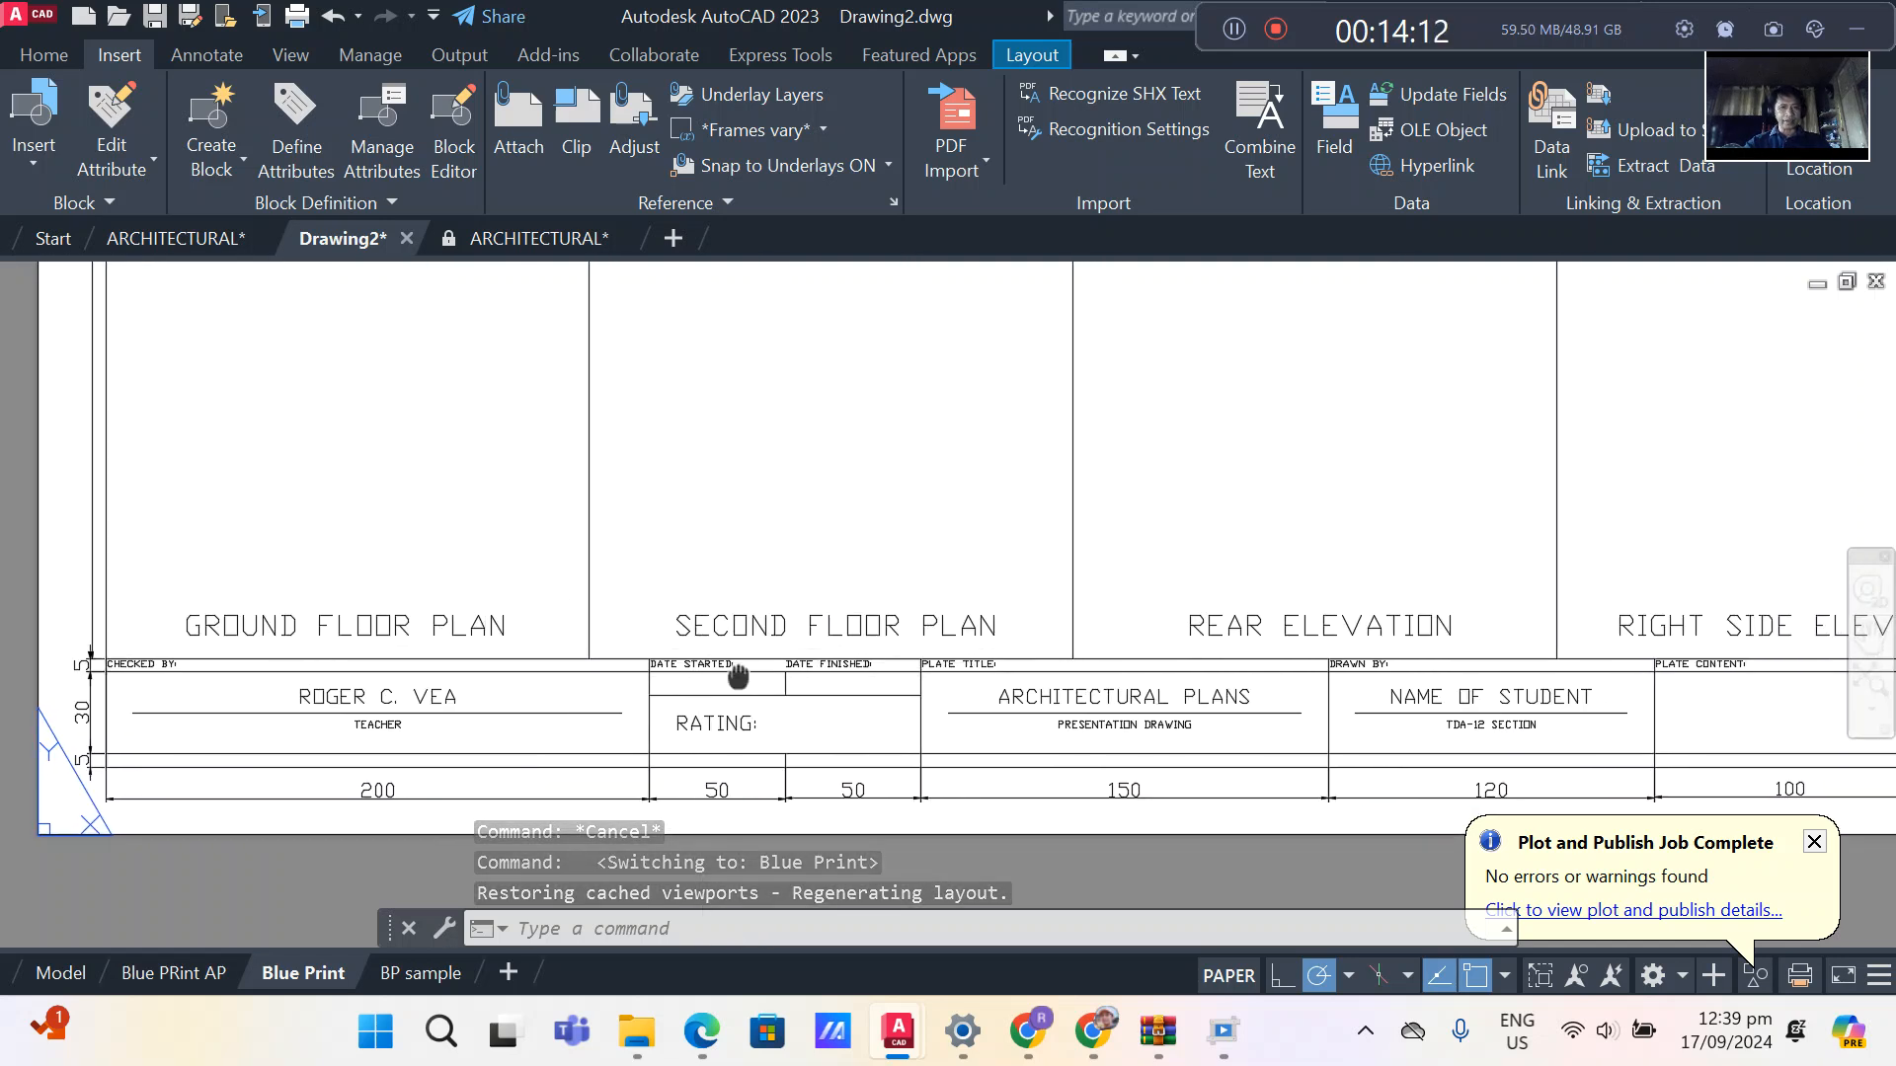
pyautogui.moveTo(740, 677); pyautogui.dragTo(774, 567, button='middle')
pyautogui.scroll(4, 520, 596)
pyautogui.scroll(-2, 519, 600)
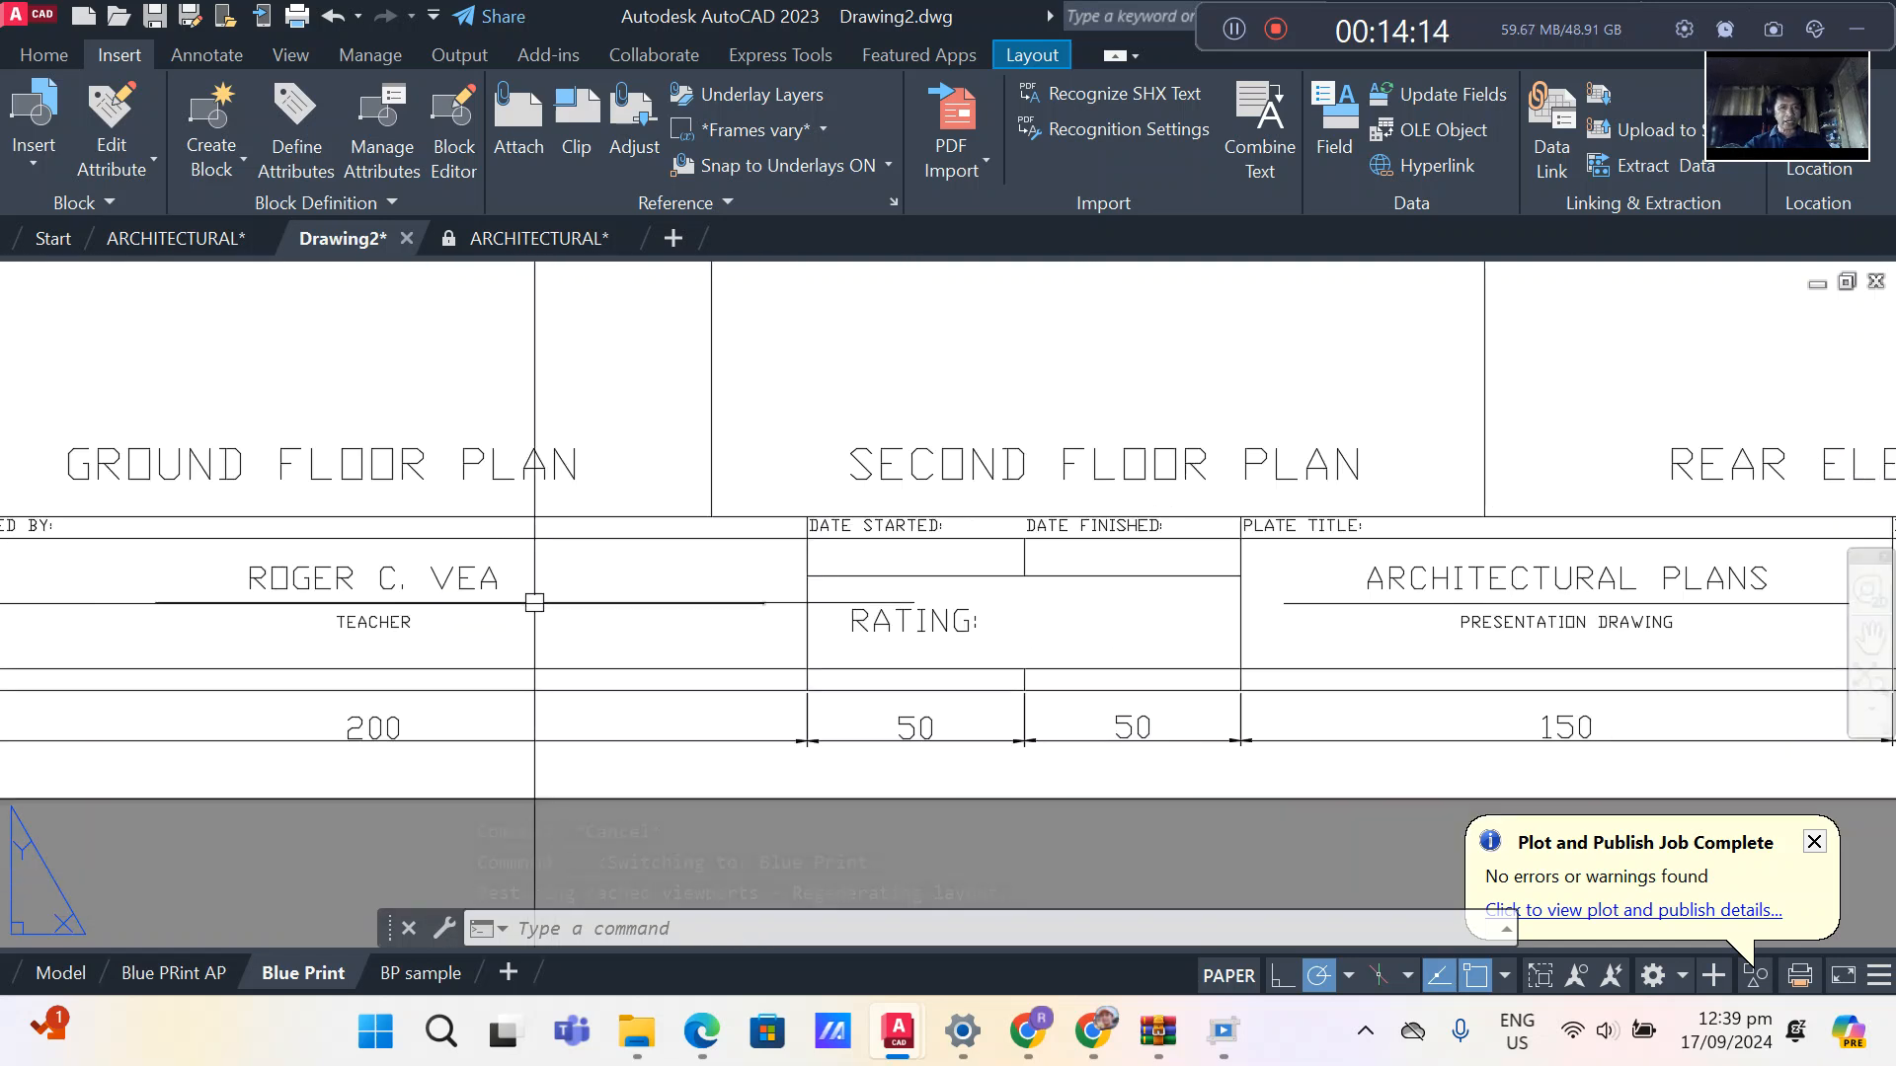
pyautogui.moveTo(517, 571); pyautogui.dragTo(411, 595, button='middle')
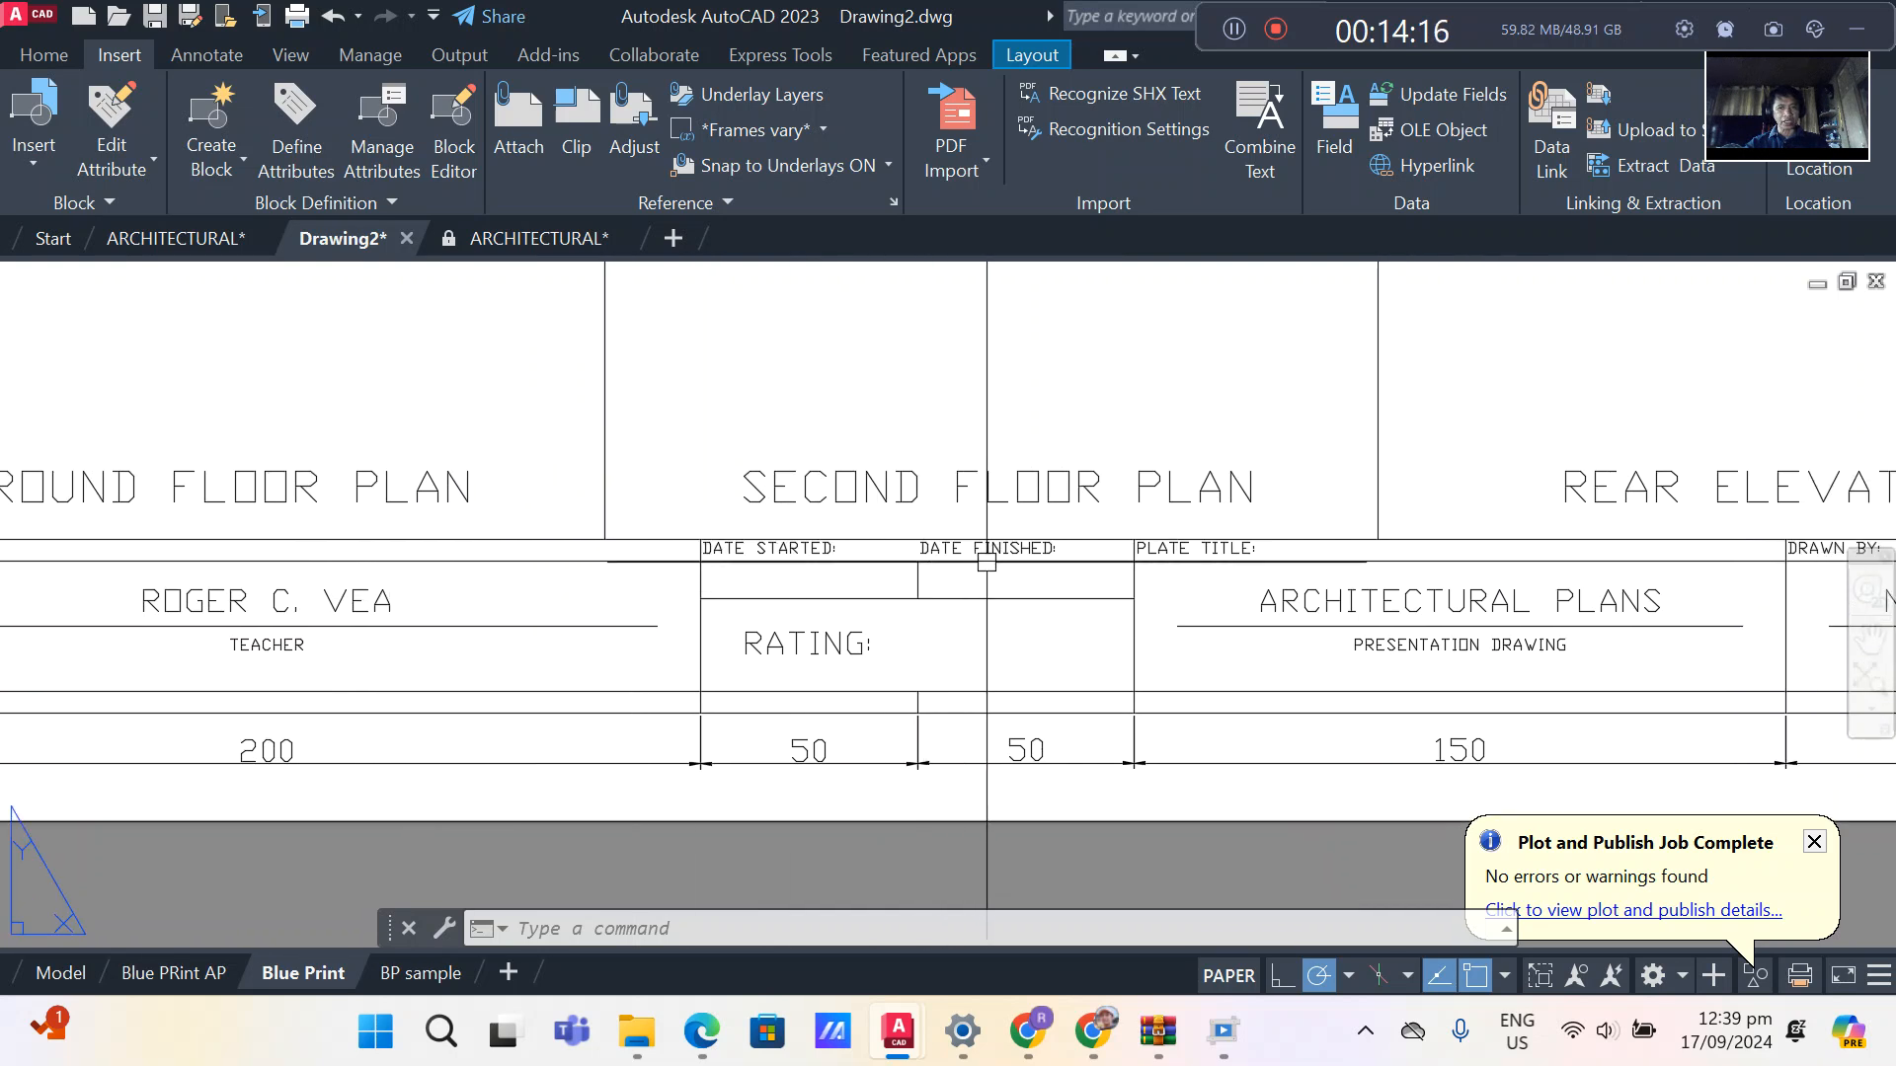
pyautogui.scroll(2, 985, 572)
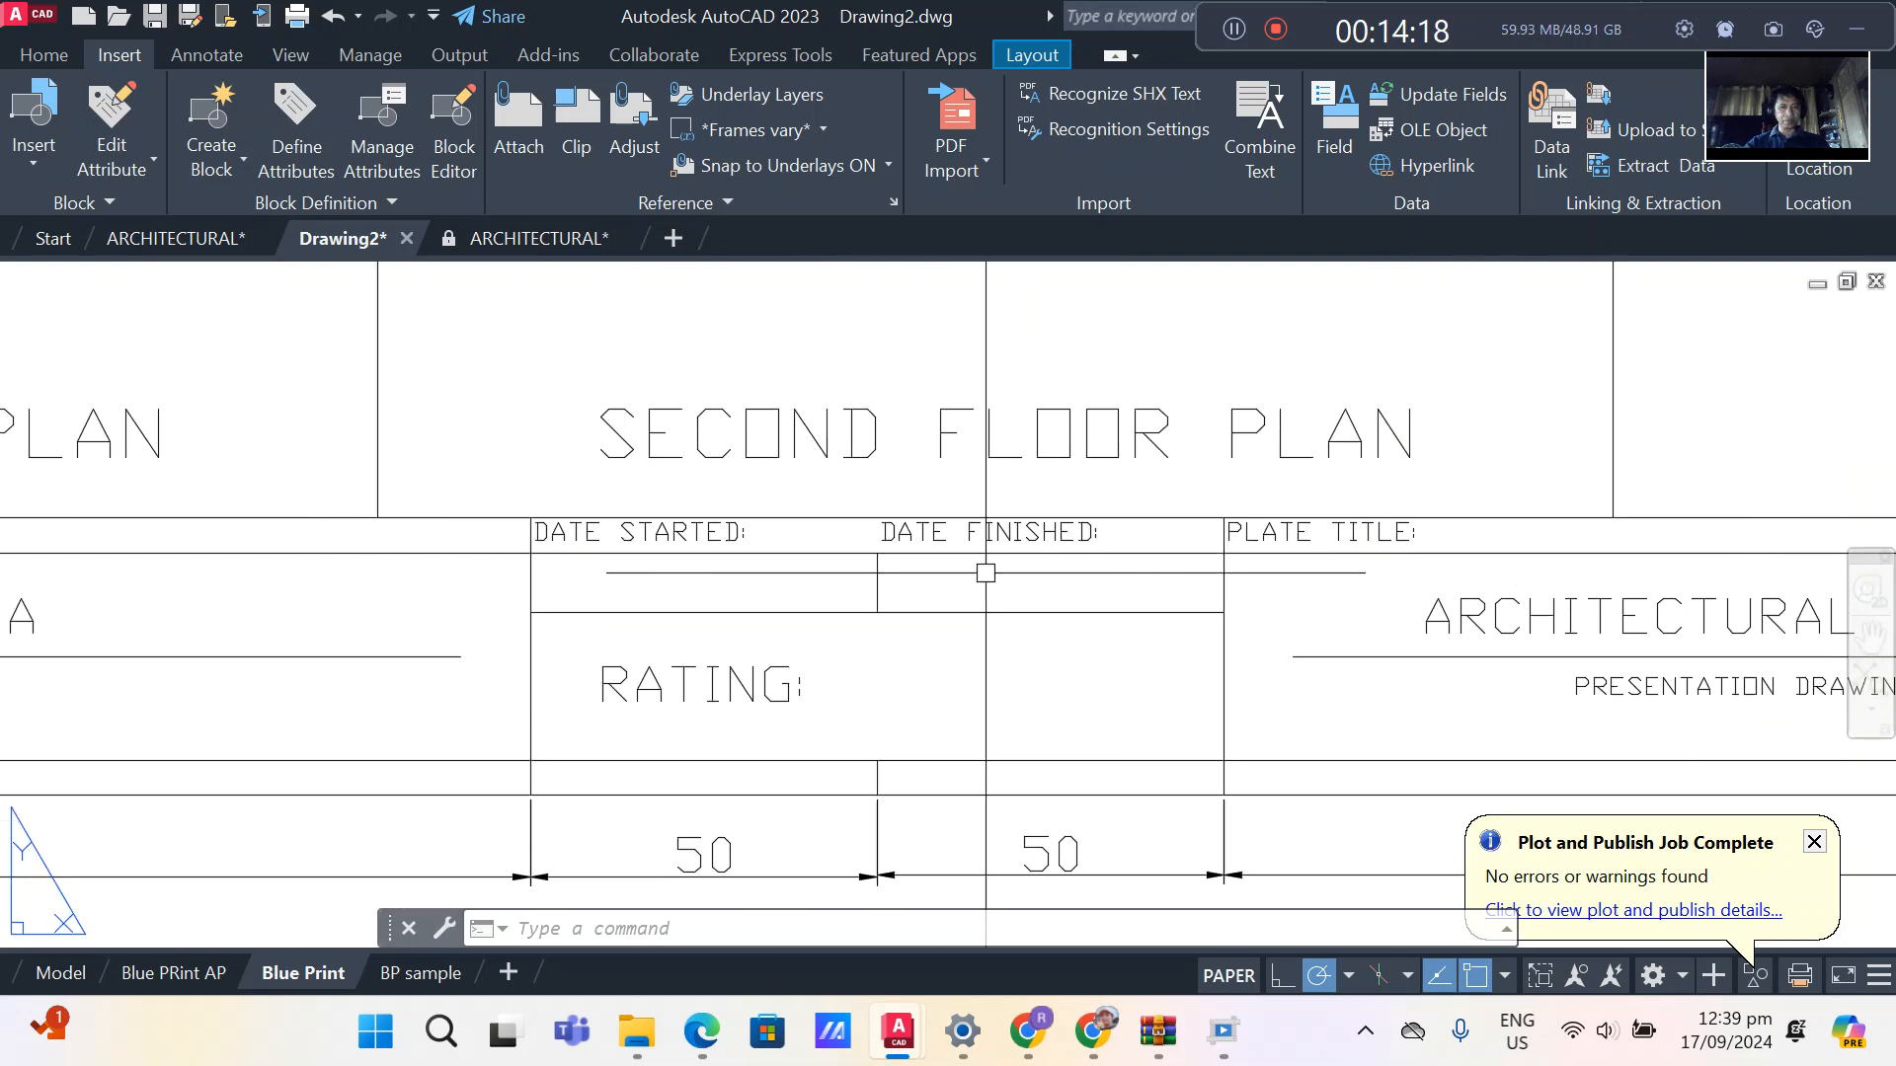
pyautogui.moveTo(1026, 568); pyautogui.dragTo(994, 570, button='middle')
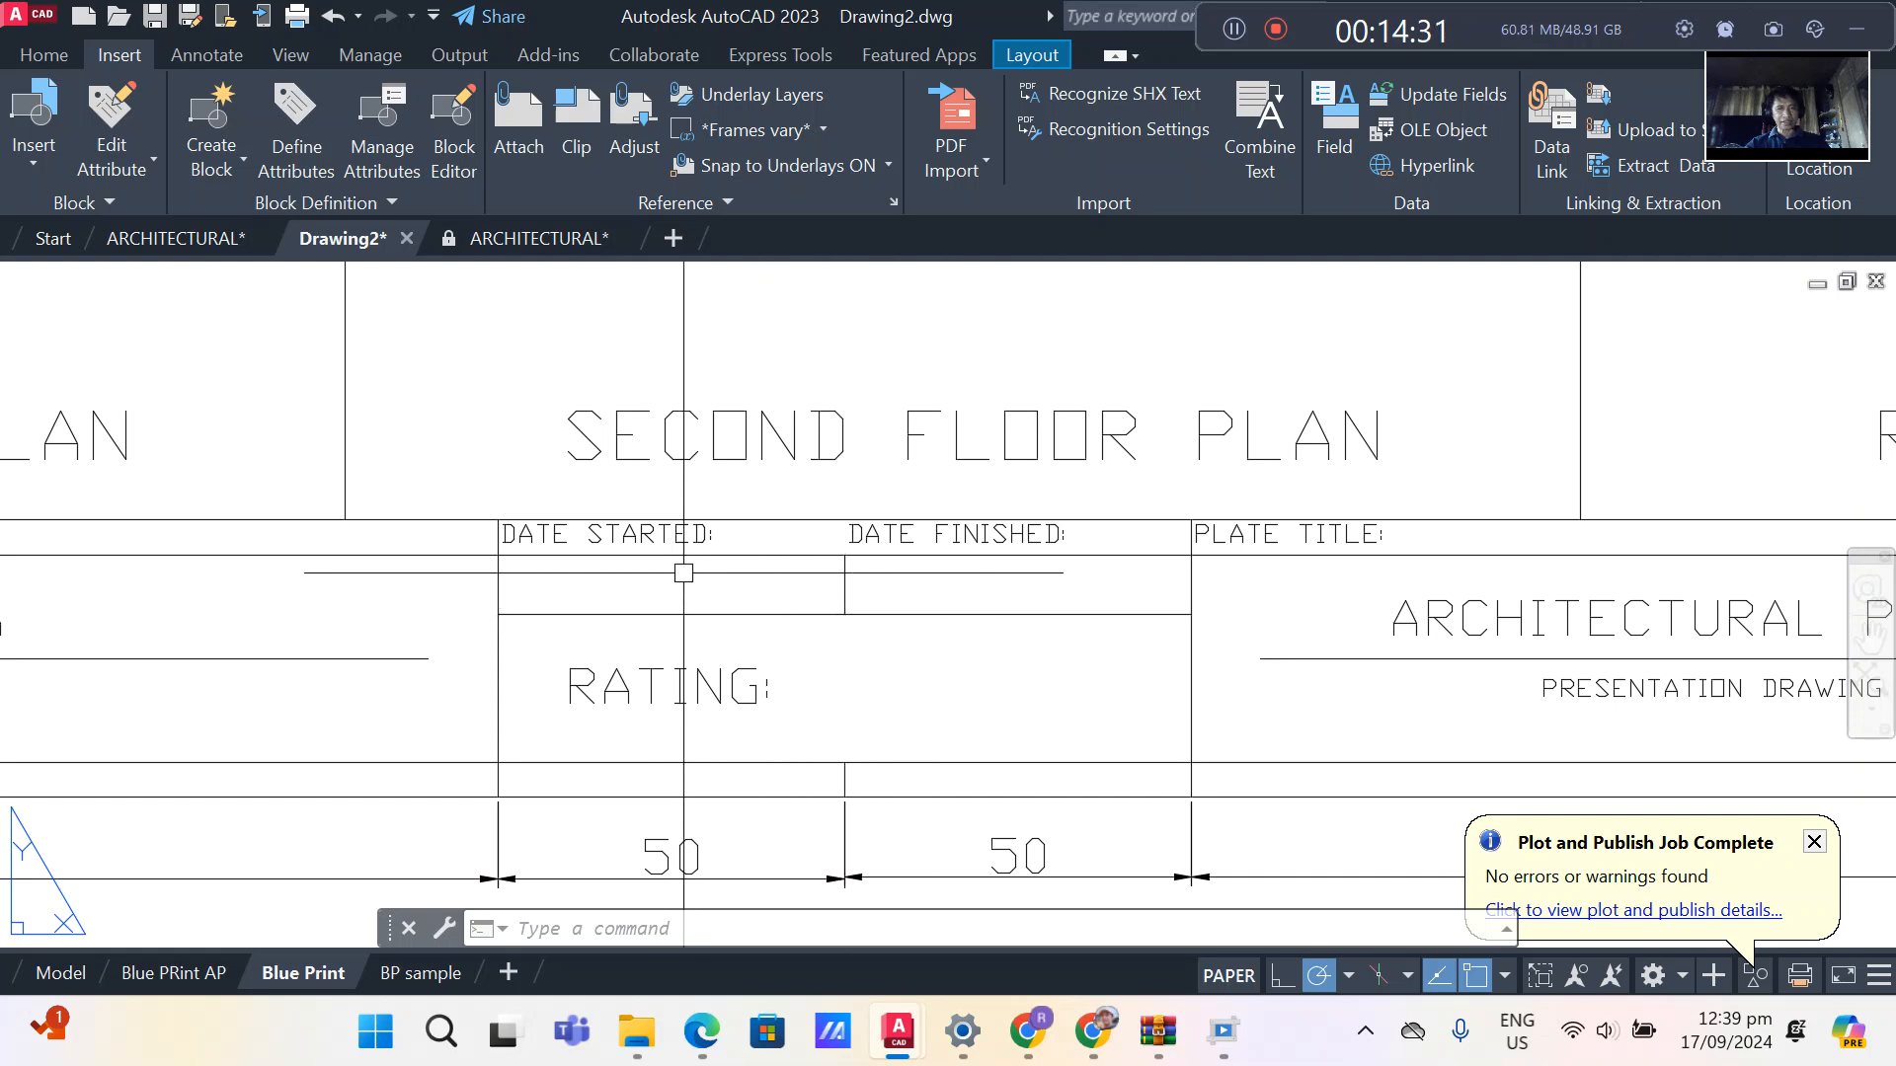
pyautogui.scroll(-2, 893, 671)
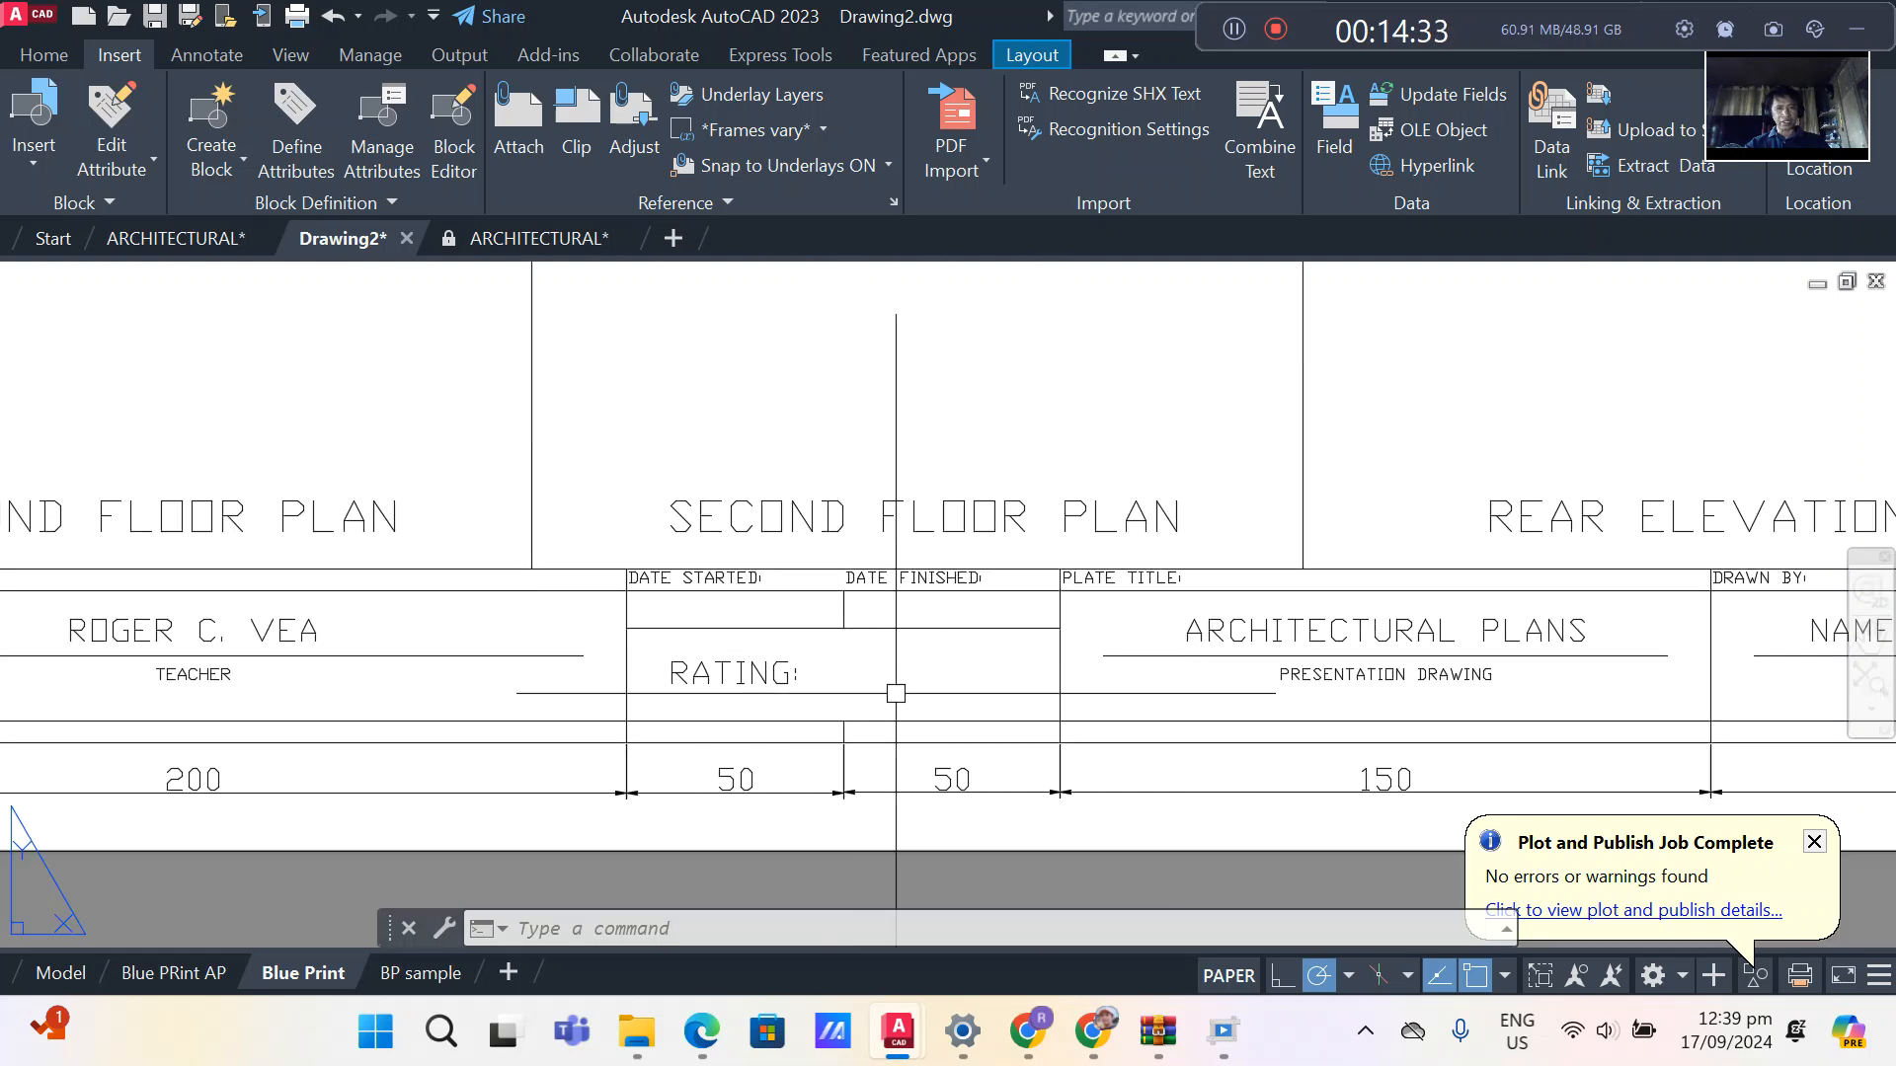
pyautogui.moveTo(877, 703); pyautogui.dragTo(692, 658, button='middle')
pyautogui.scroll(3, 692, 659)
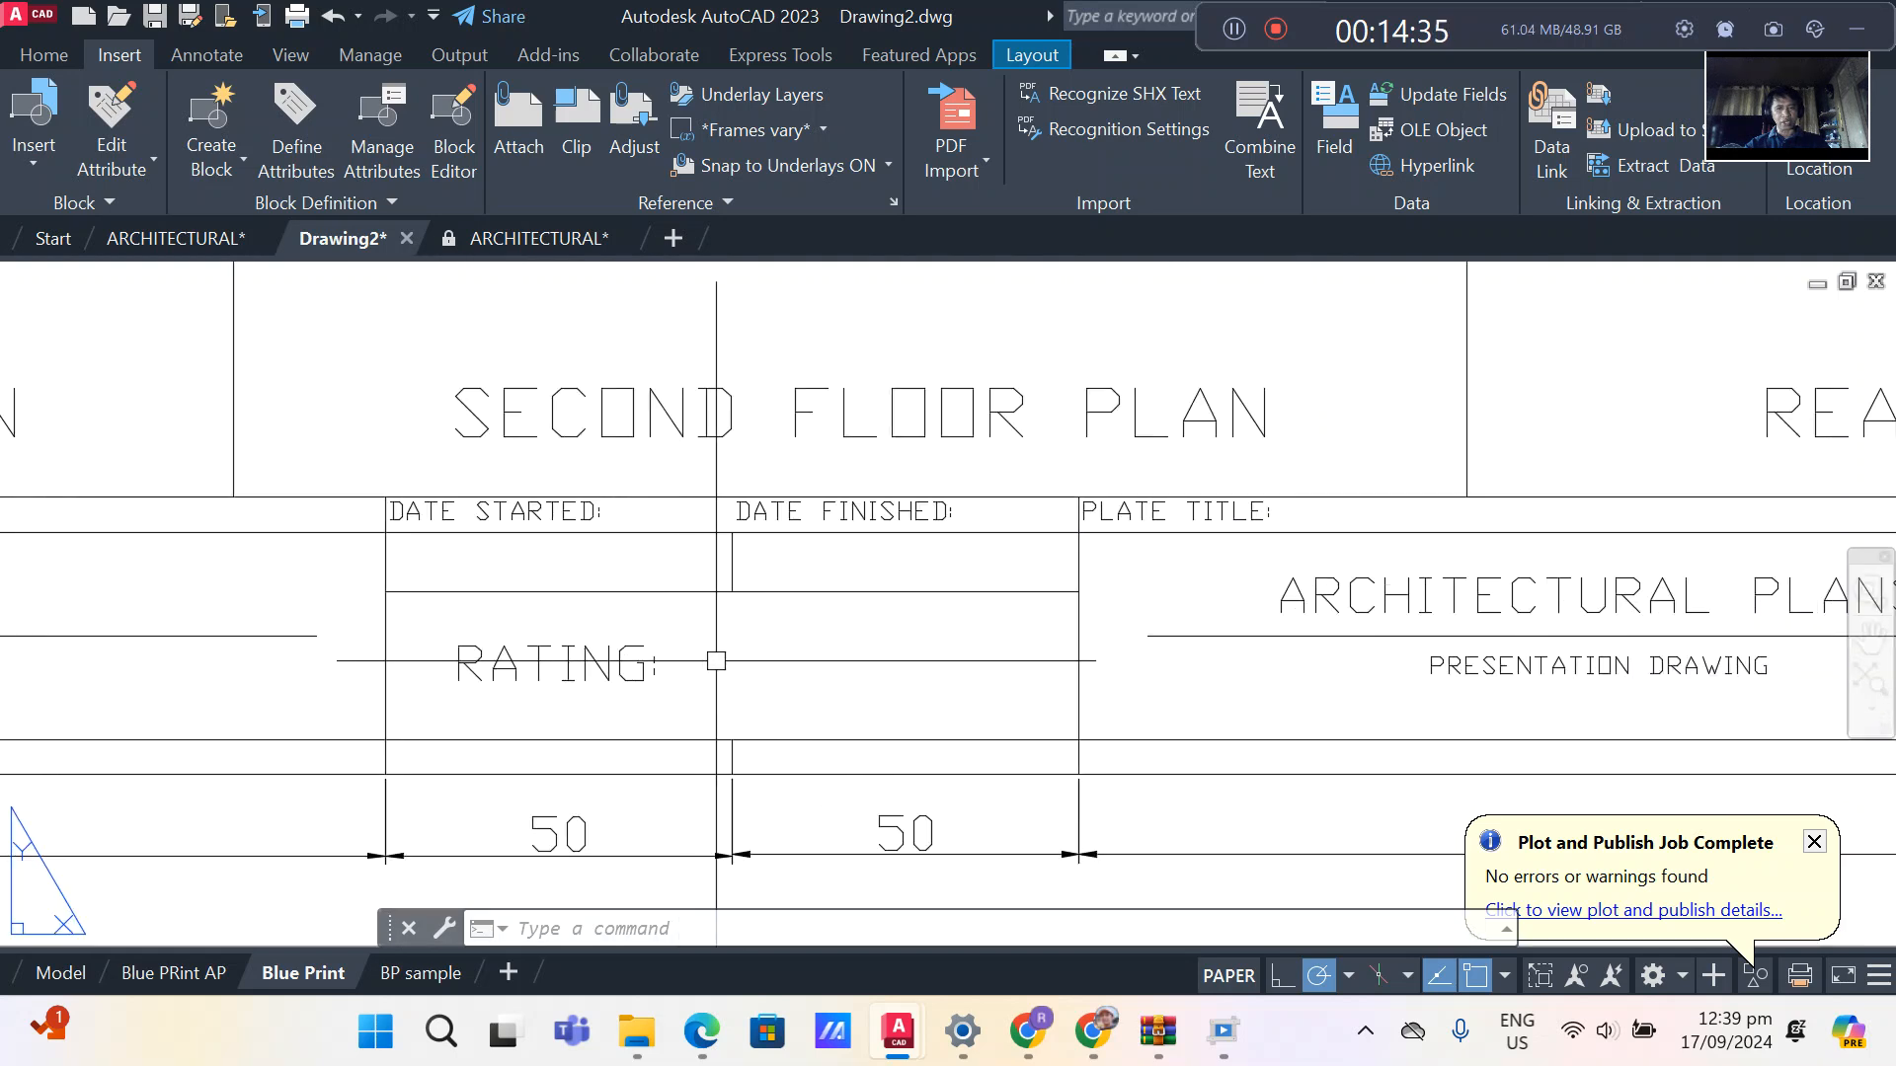
pyautogui.scroll(-3, 646, 651)
pyautogui.scroll(-2, 645, 652)
pyautogui.scroll(5, 892, 698)
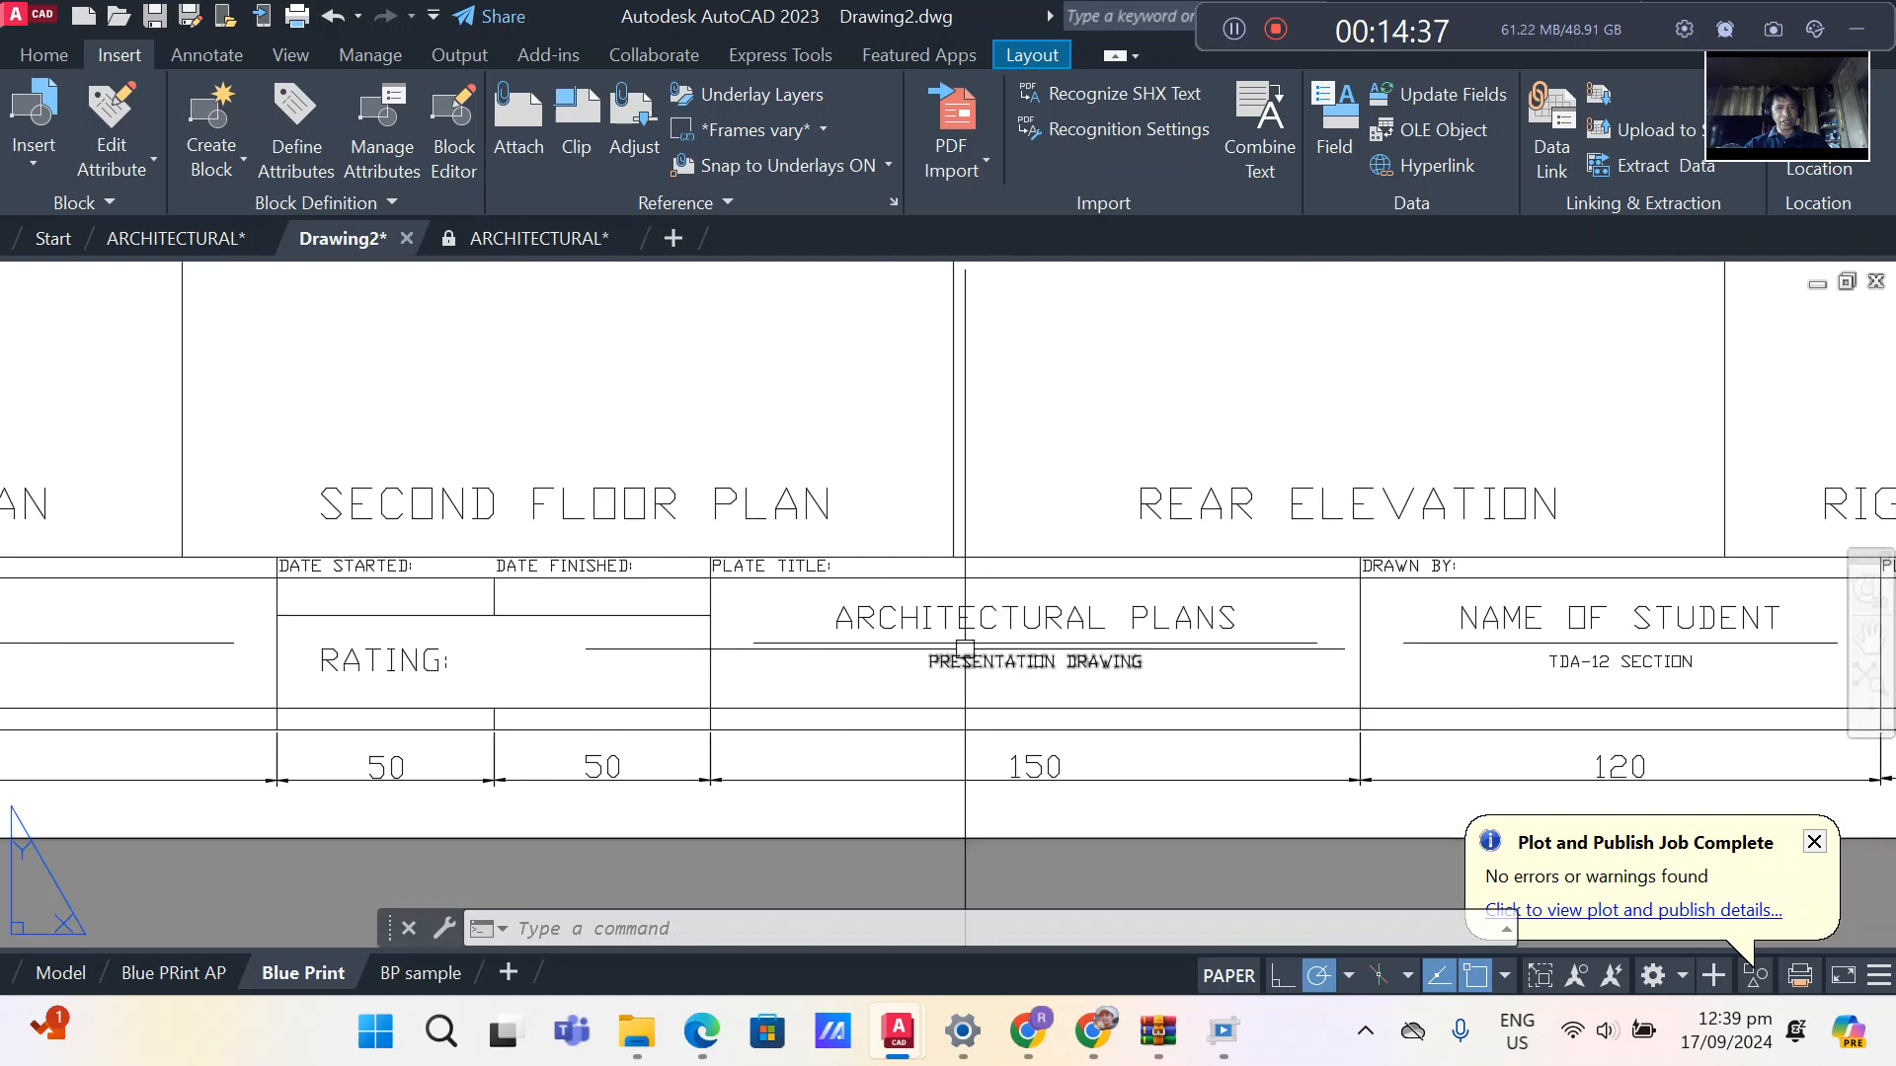
pyautogui.moveTo(971, 647); pyautogui.dragTo(931, 657, button='middle')
pyautogui.scroll(-3, 931, 657)
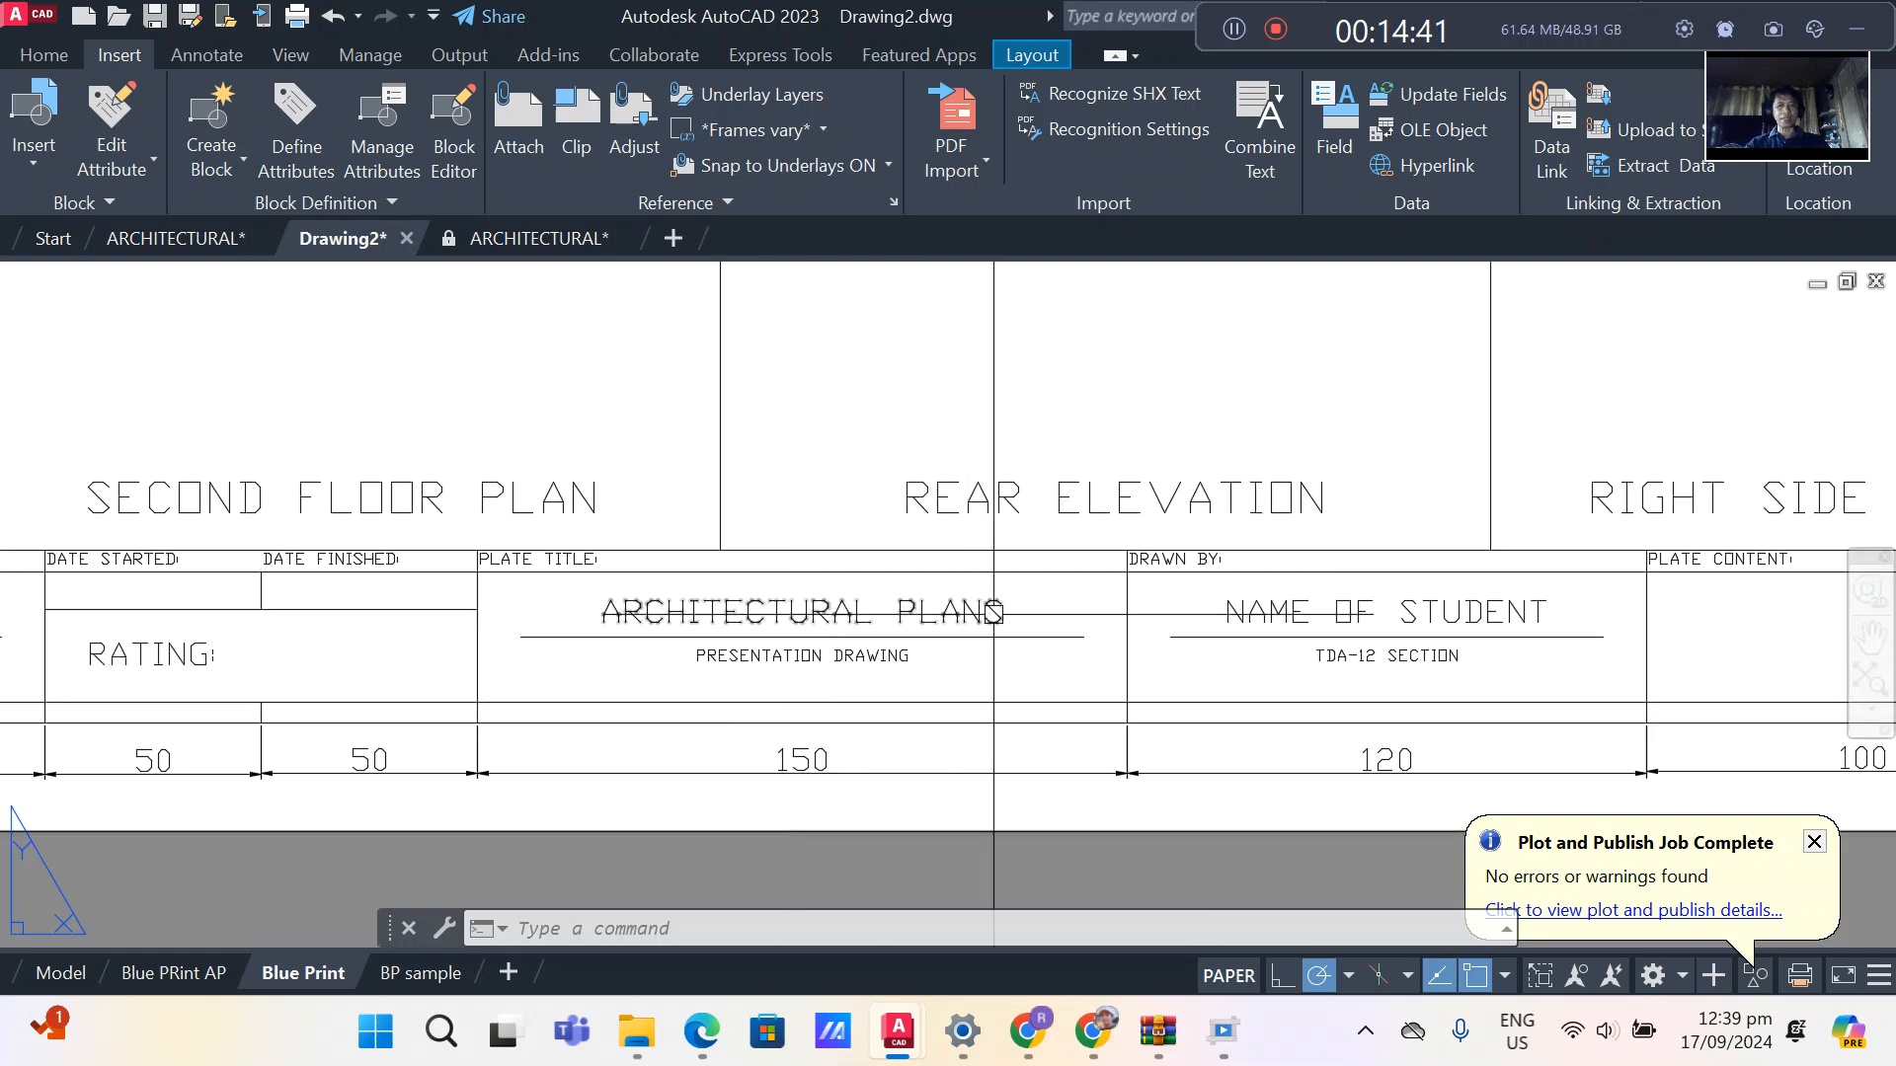
pyautogui.moveTo(1005, 615); pyautogui.dragTo(1099, 666, button='middle')
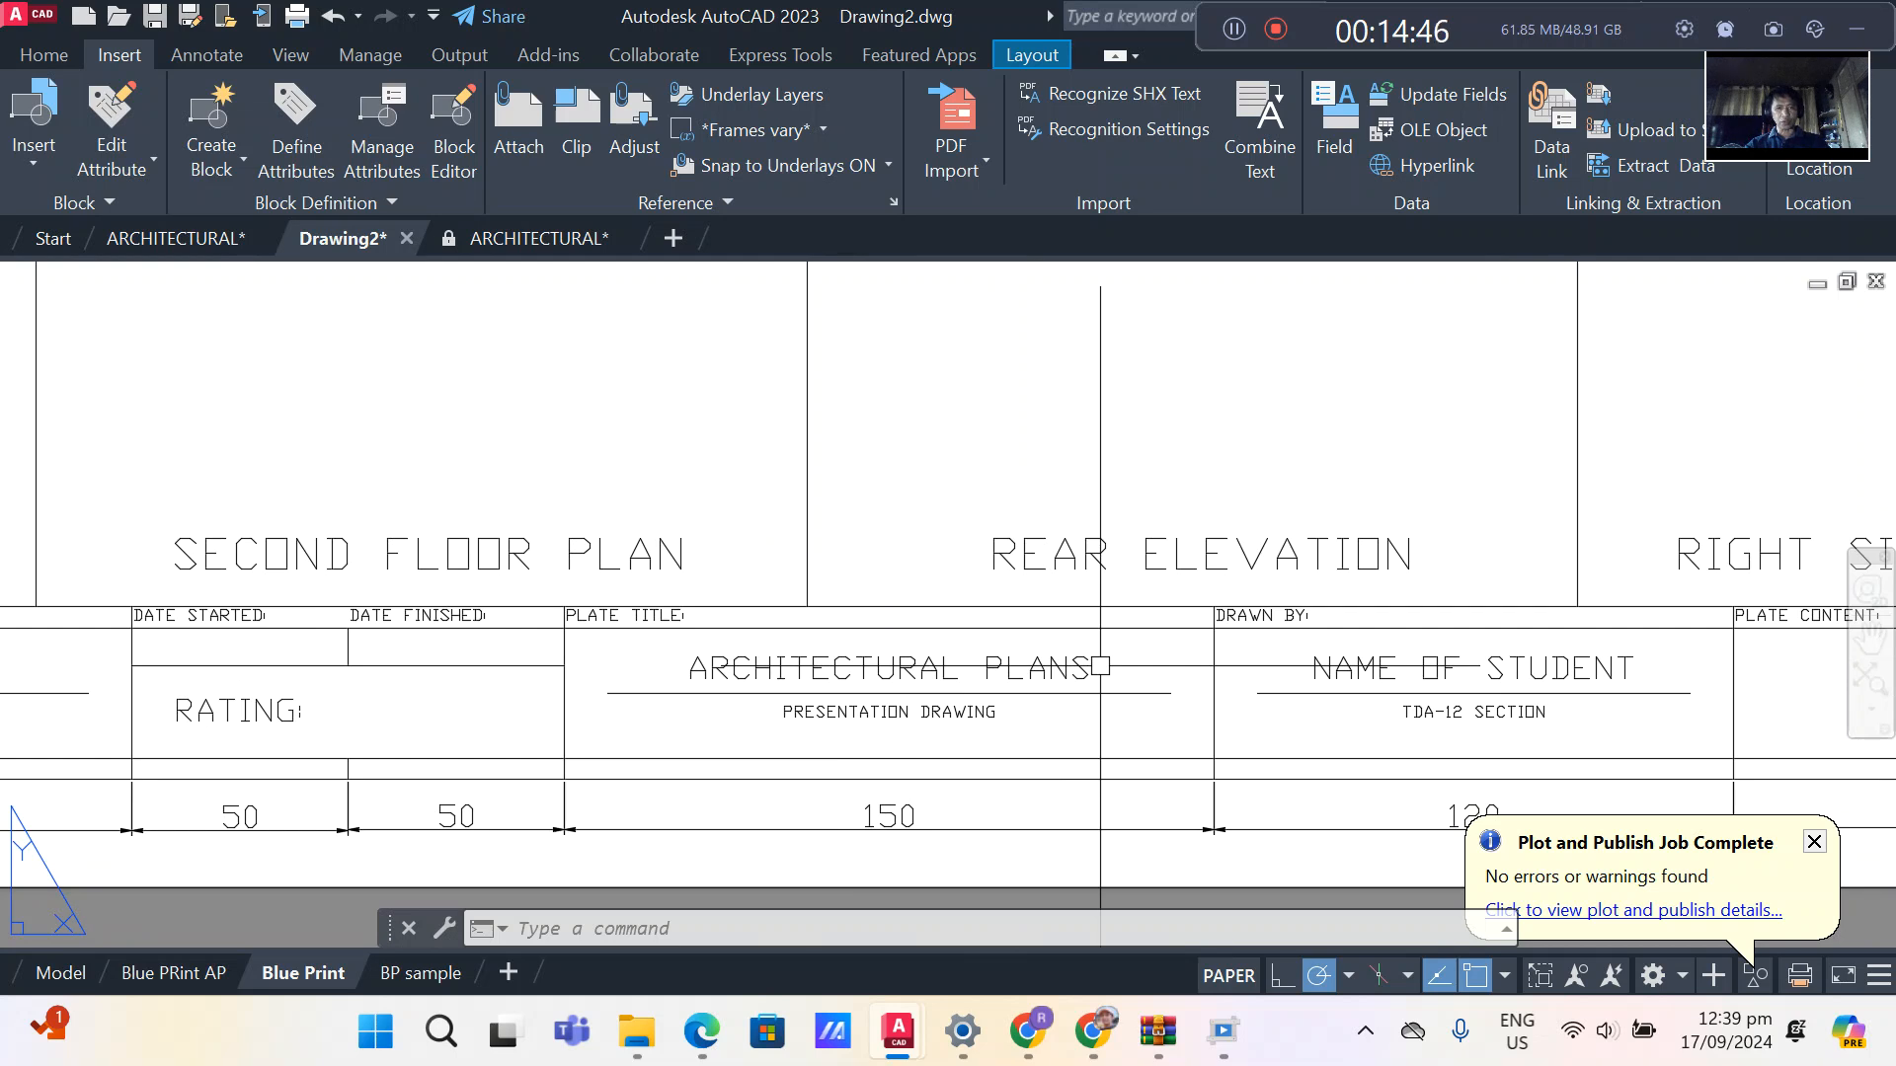
# Examine how the Blue Print layout divides the sheet above the title block into perspective, plan and elevation spaces.
pyautogui.scroll(-2, 1109, 678)
pyautogui.moveTo(1109, 534); pyautogui.dragTo(1124, 699, button='middle')
pyautogui.scroll(-2, 1079, 658)
pyautogui.moveTo(1084, 567); pyautogui.dragTo(935, 787, button='middle')
pyautogui.scroll(-2, 1029, 692)
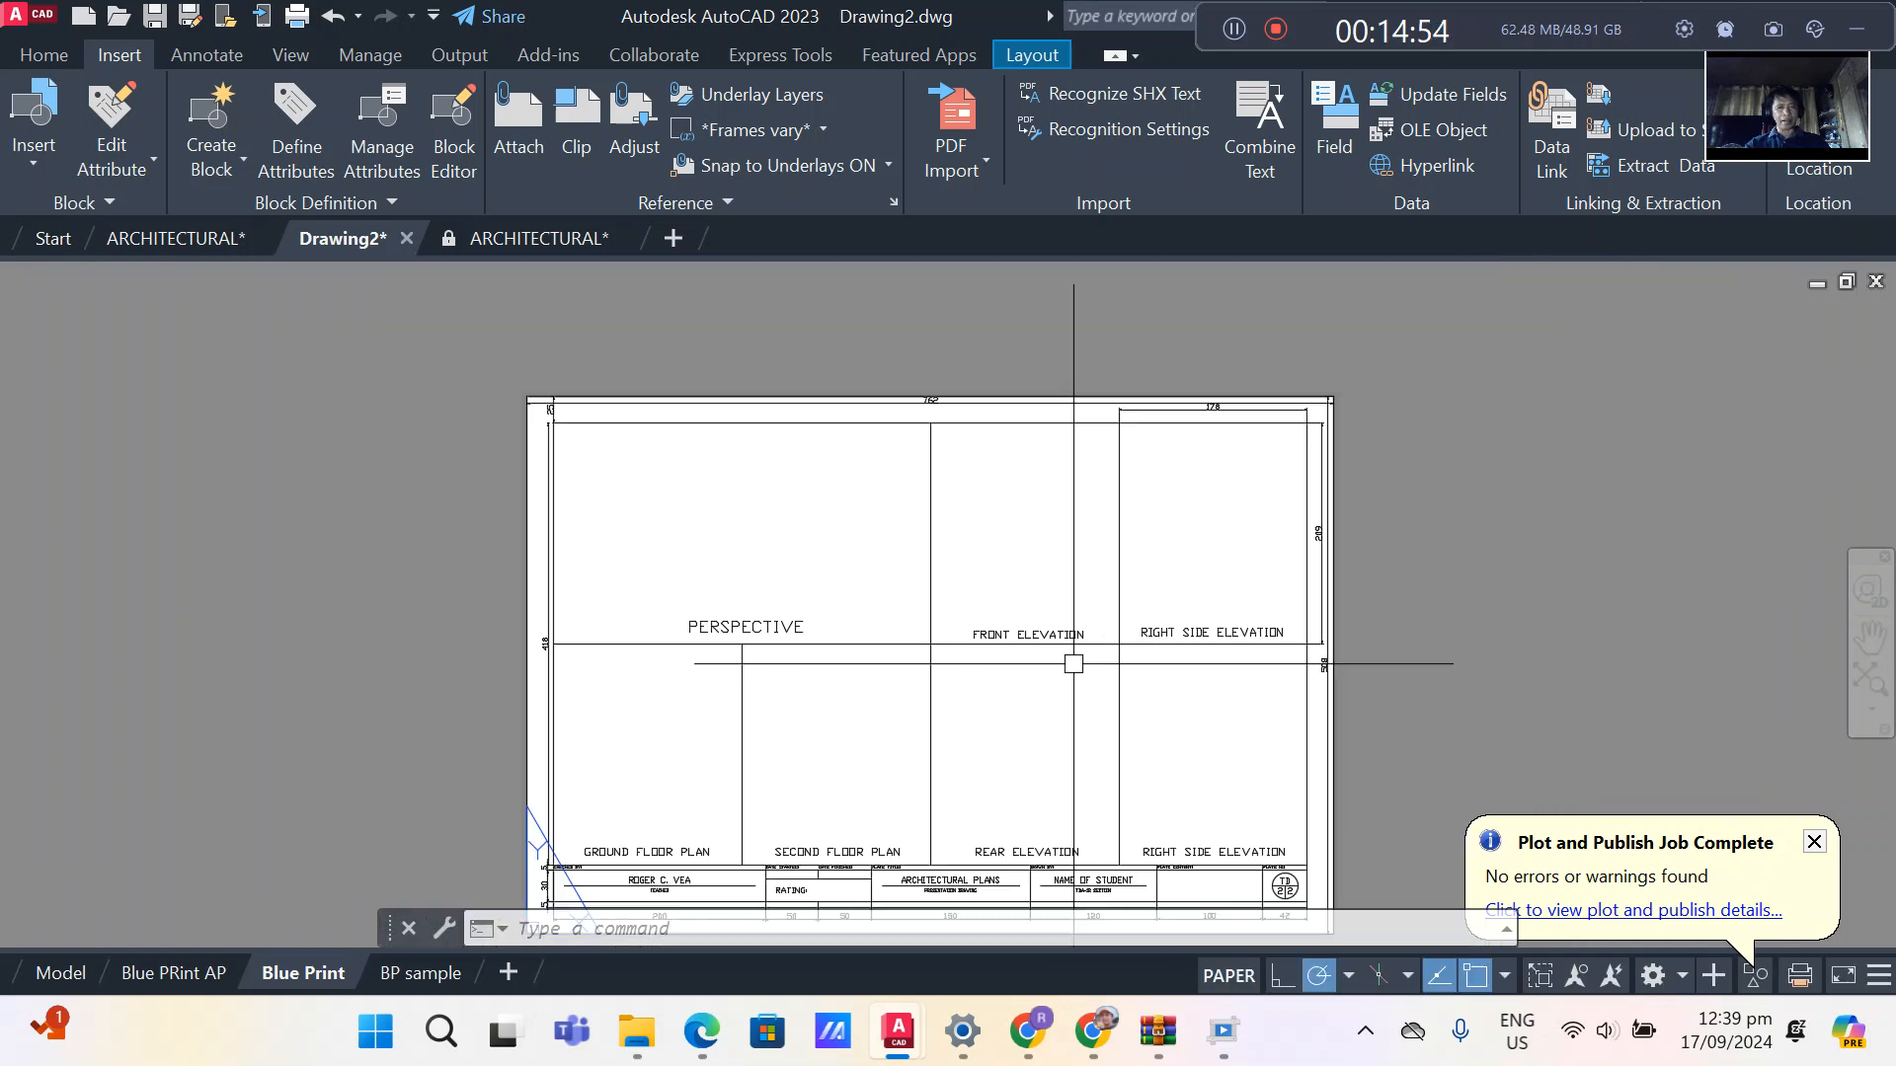
pyautogui.scroll(2, 1053, 668)
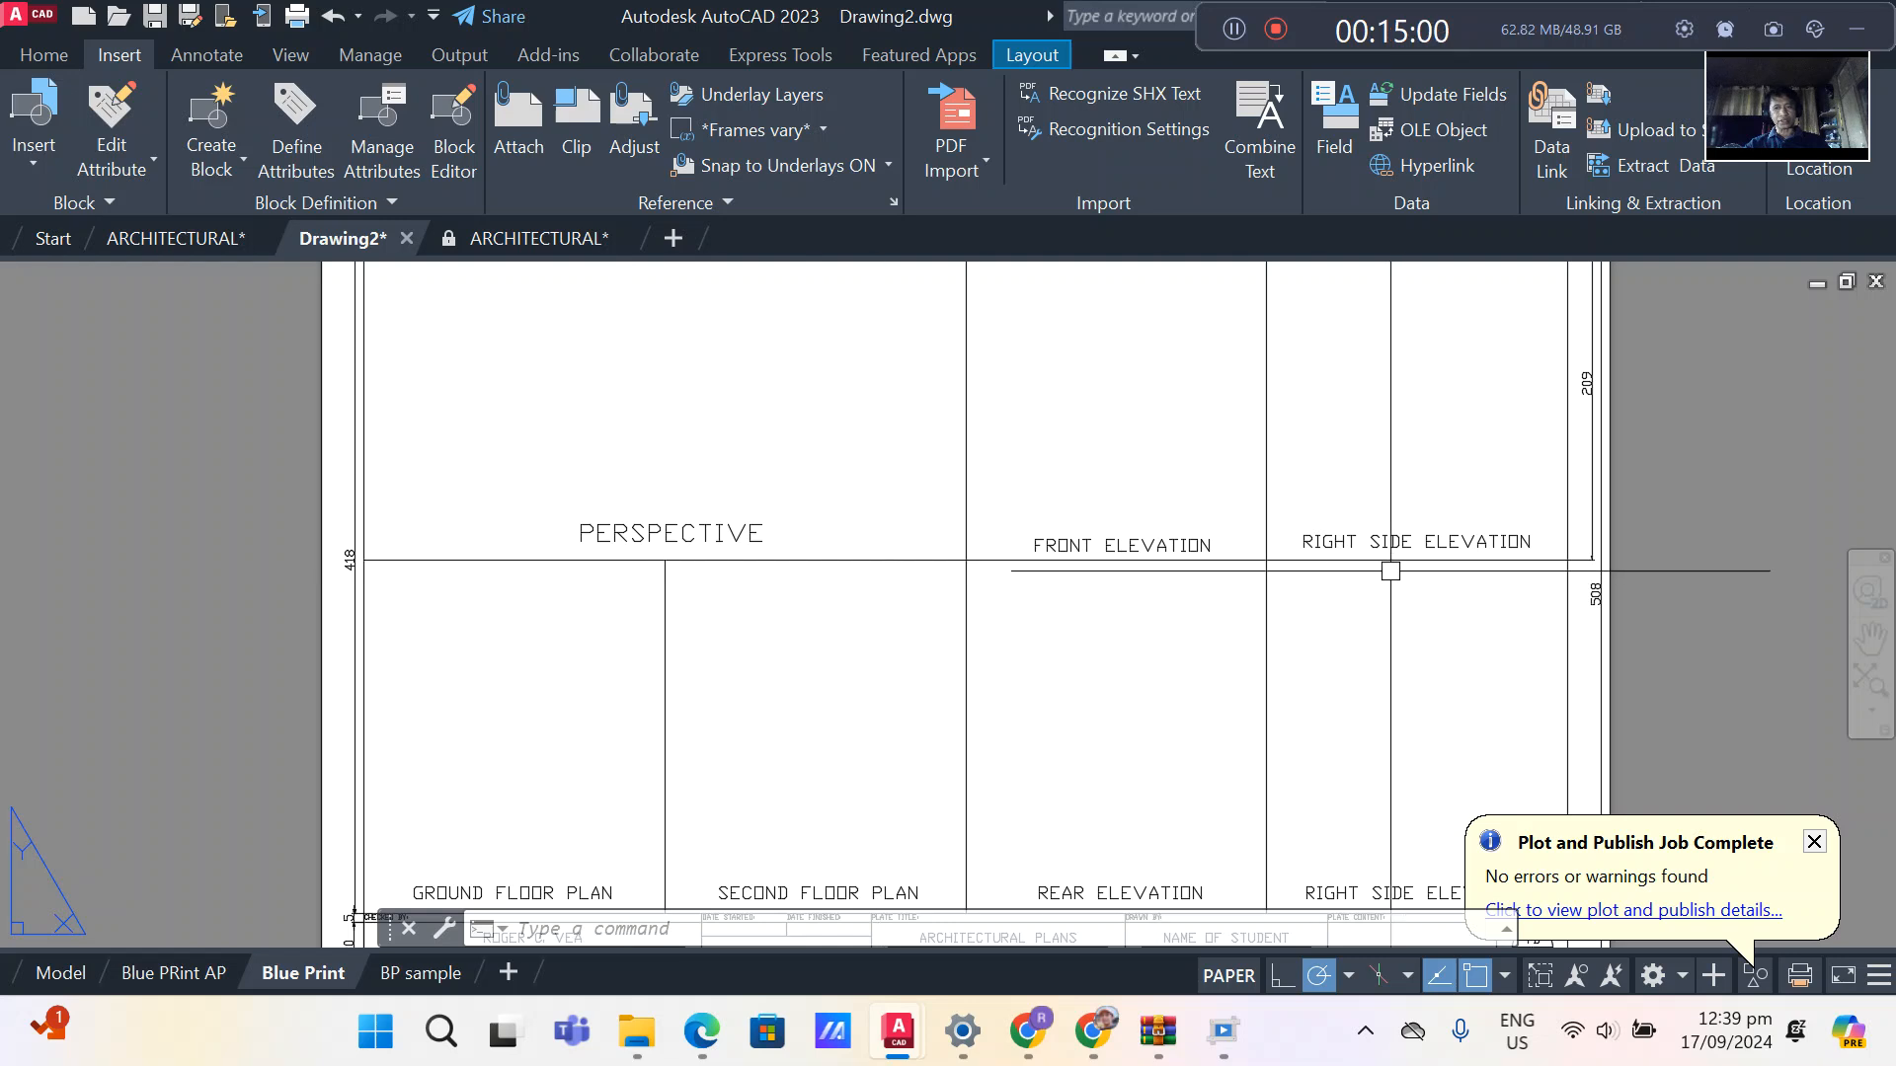
pyautogui.scroll(-1, 511, 548)
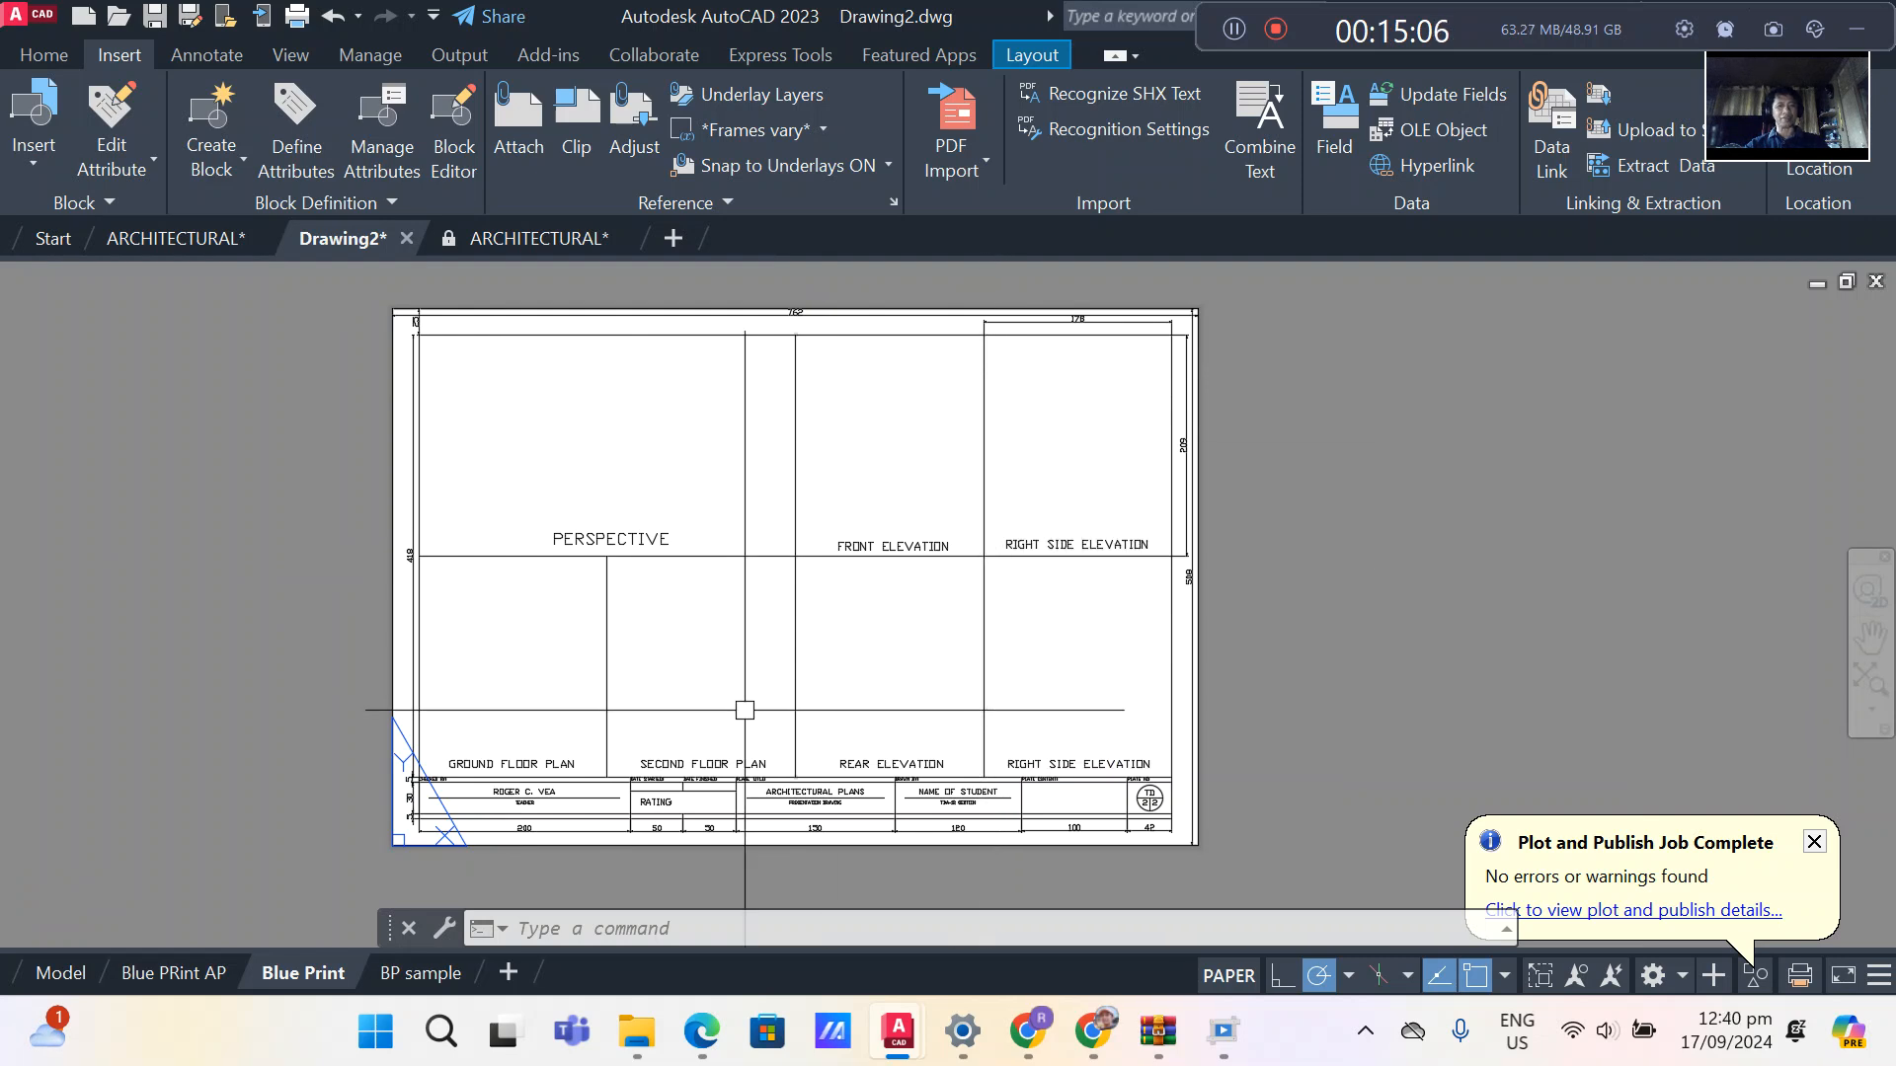
pyautogui.scroll(2, 623, 457)
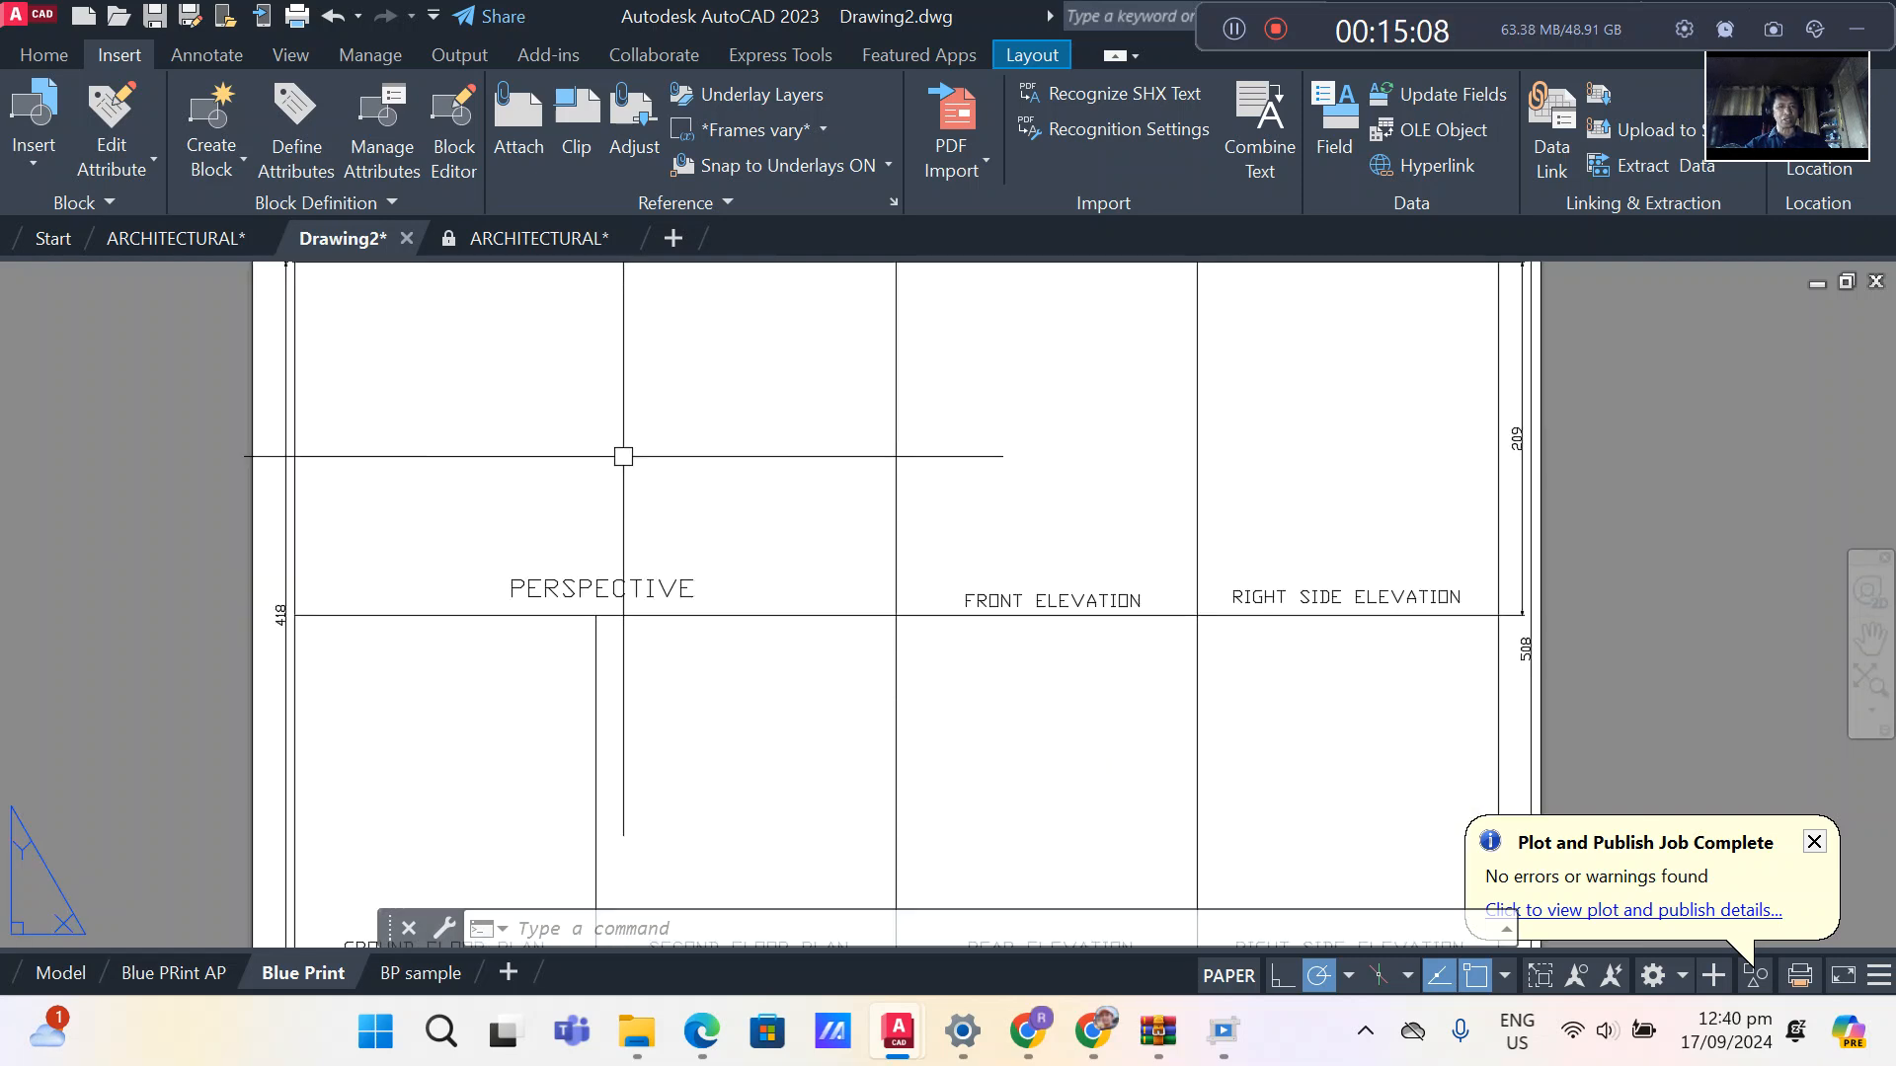
# Examine the Blue Print layout's perspective, floor plan and elevation labels and its title block cells through plate content and plate number.
pyautogui.scroll(-2, 623, 457)
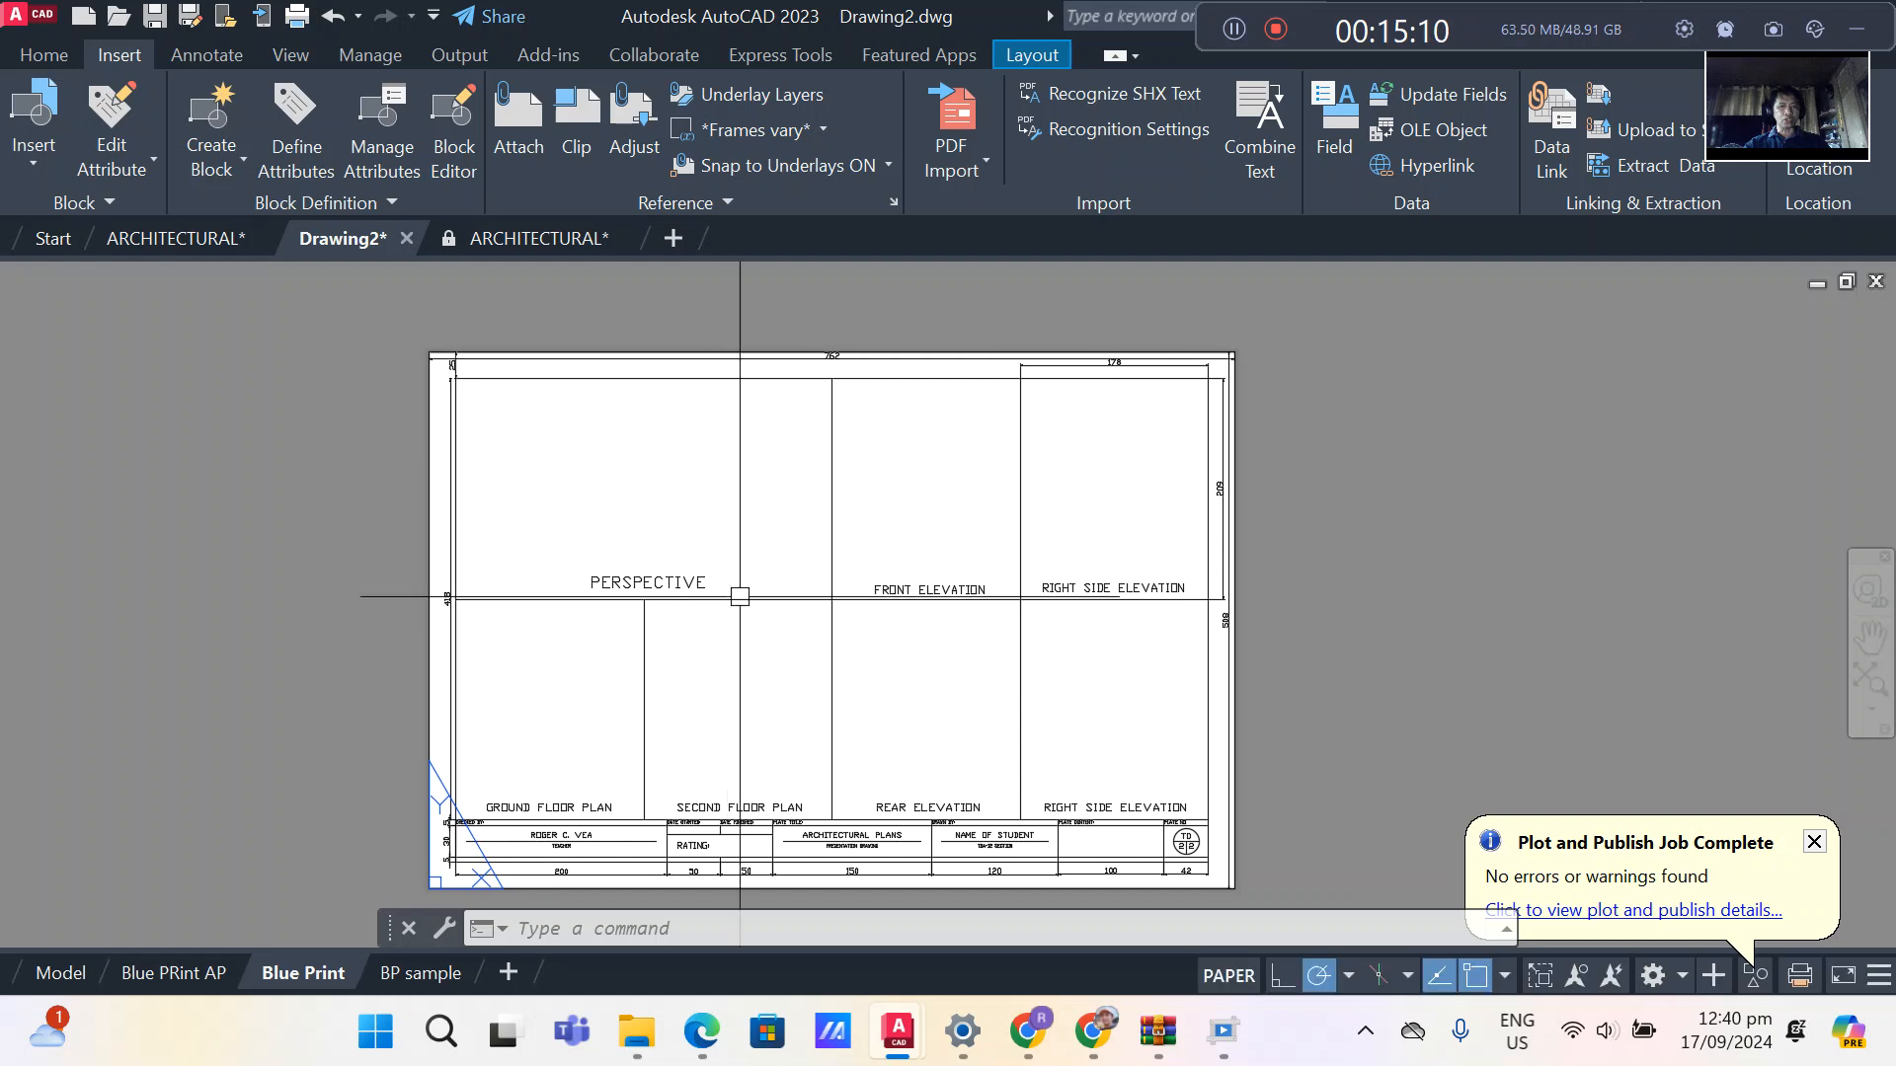
pyautogui.scroll(2, 739, 678)
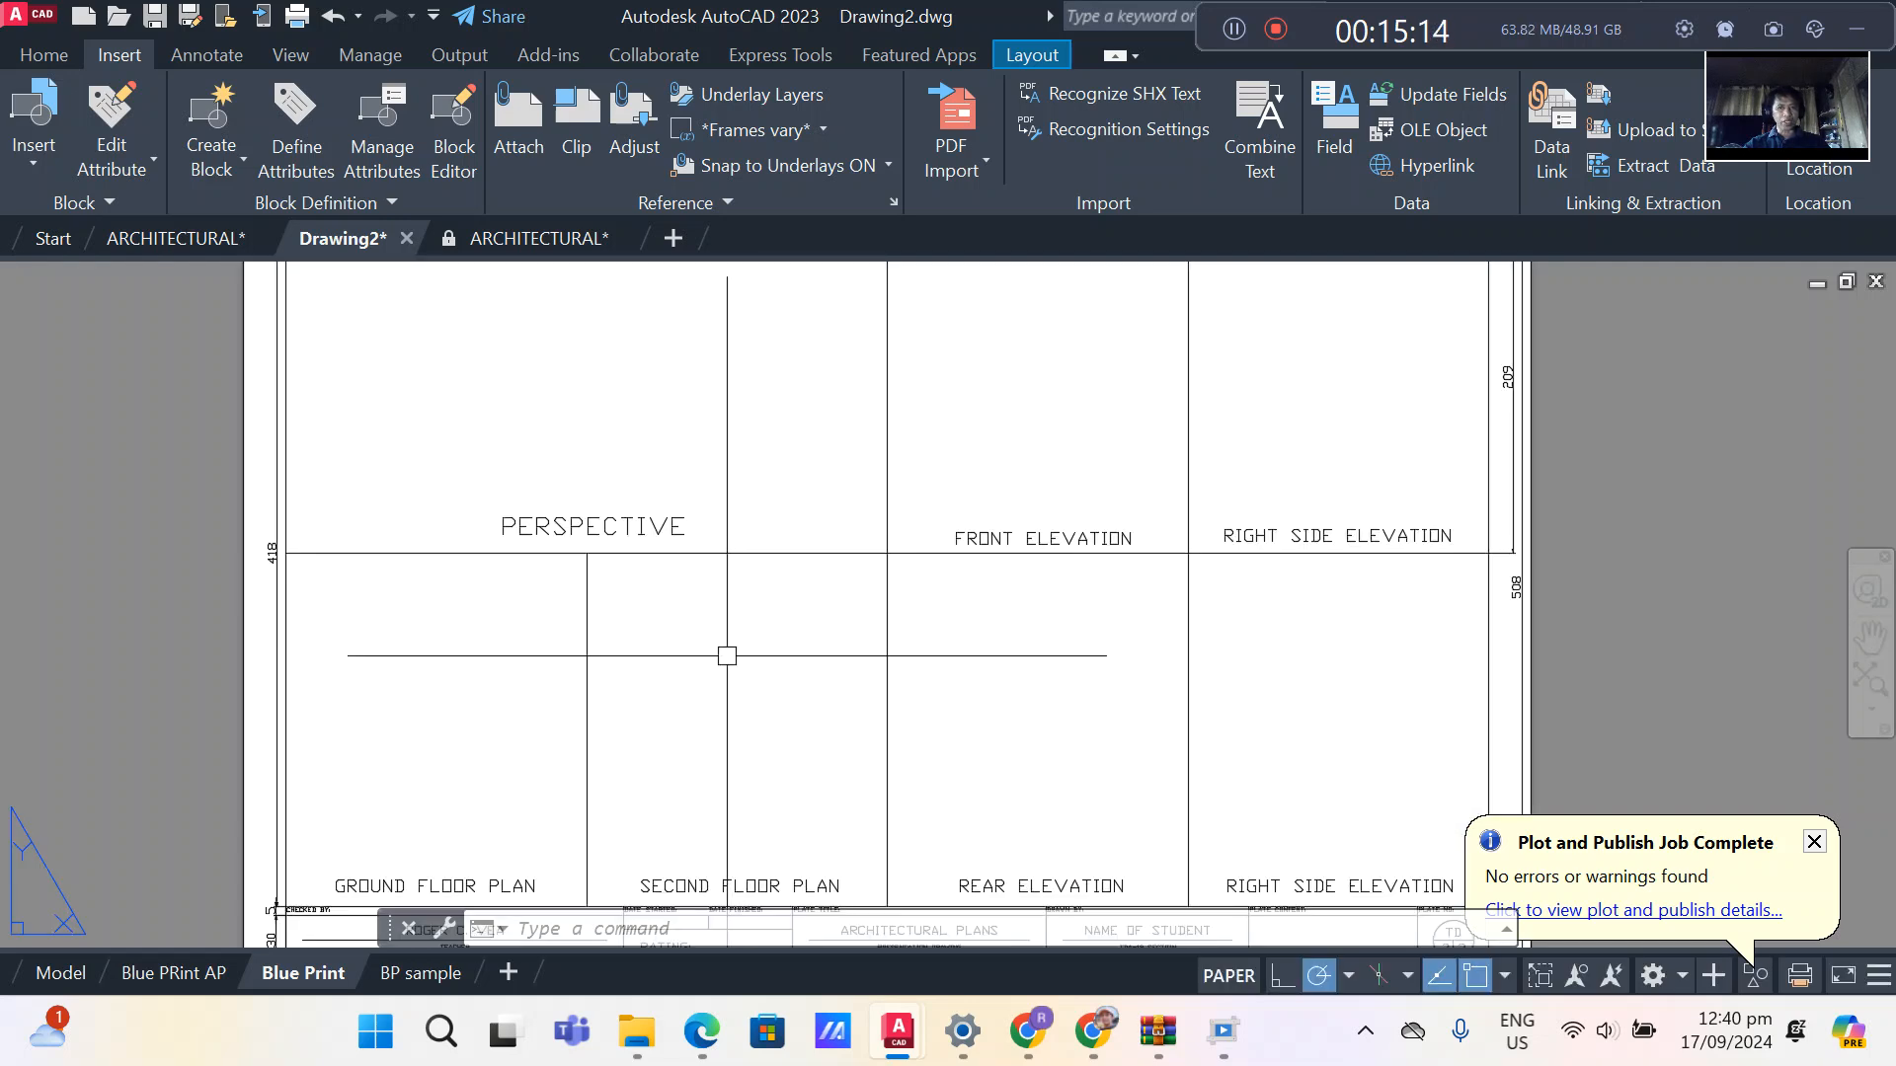
pyautogui.scroll(-1, 727, 655)
pyautogui.scroll(1, 691, 631)
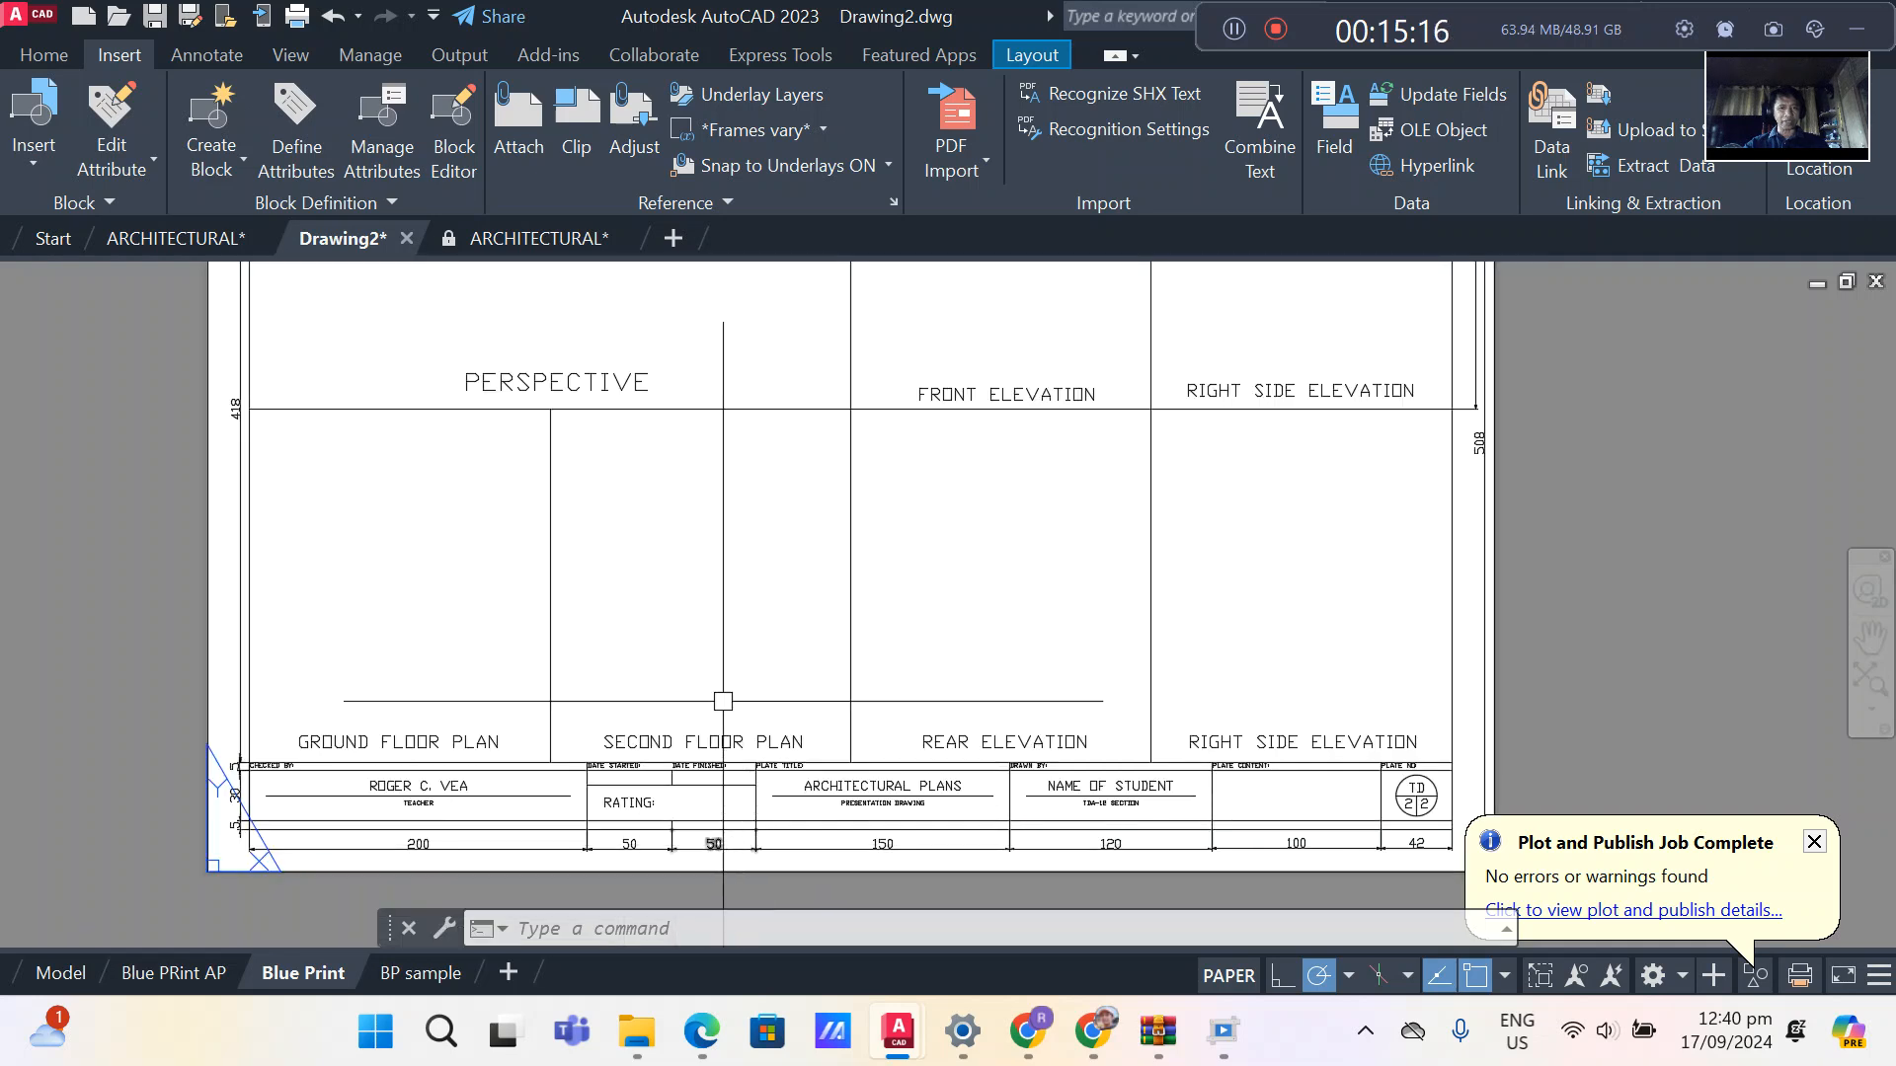
pyautogui.moveTo(737, 659); pyautogui.dragTo(741, 705, button='middle')
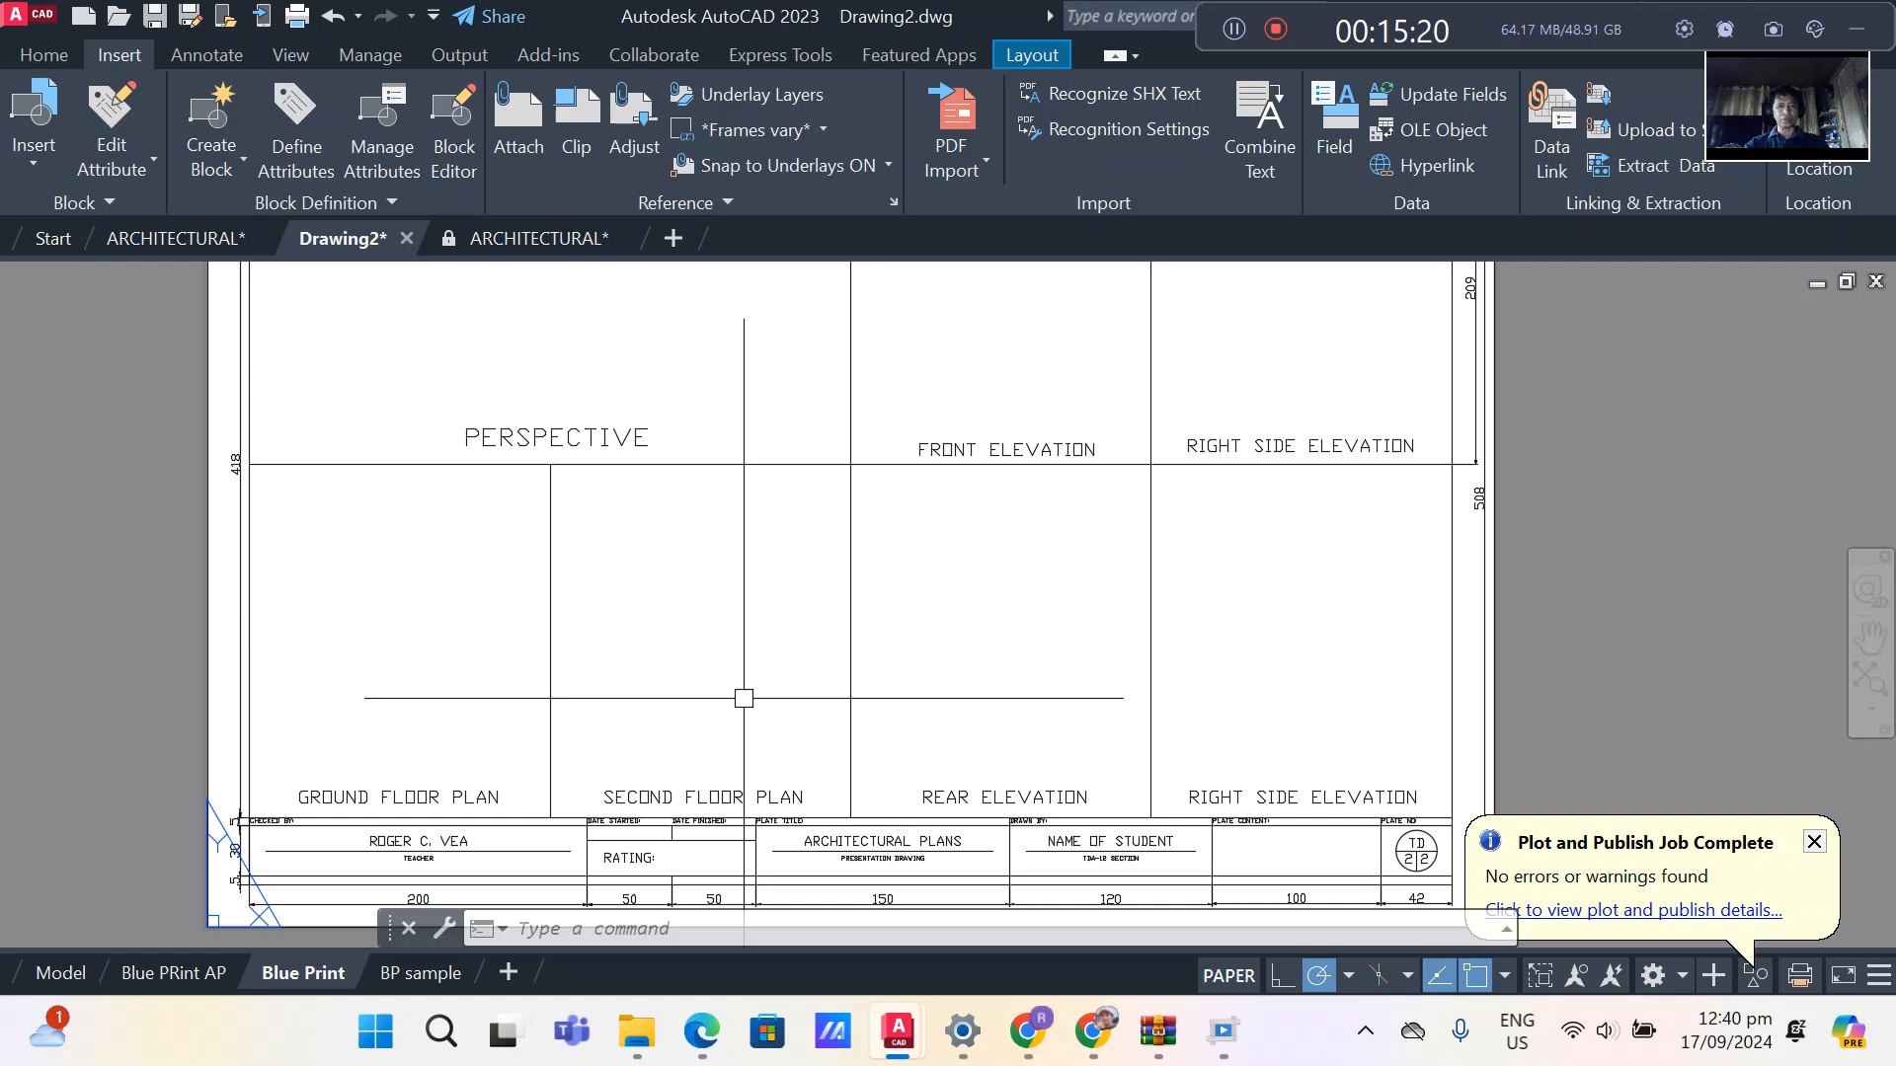
pyautogui.scroll(1, 860, 858)
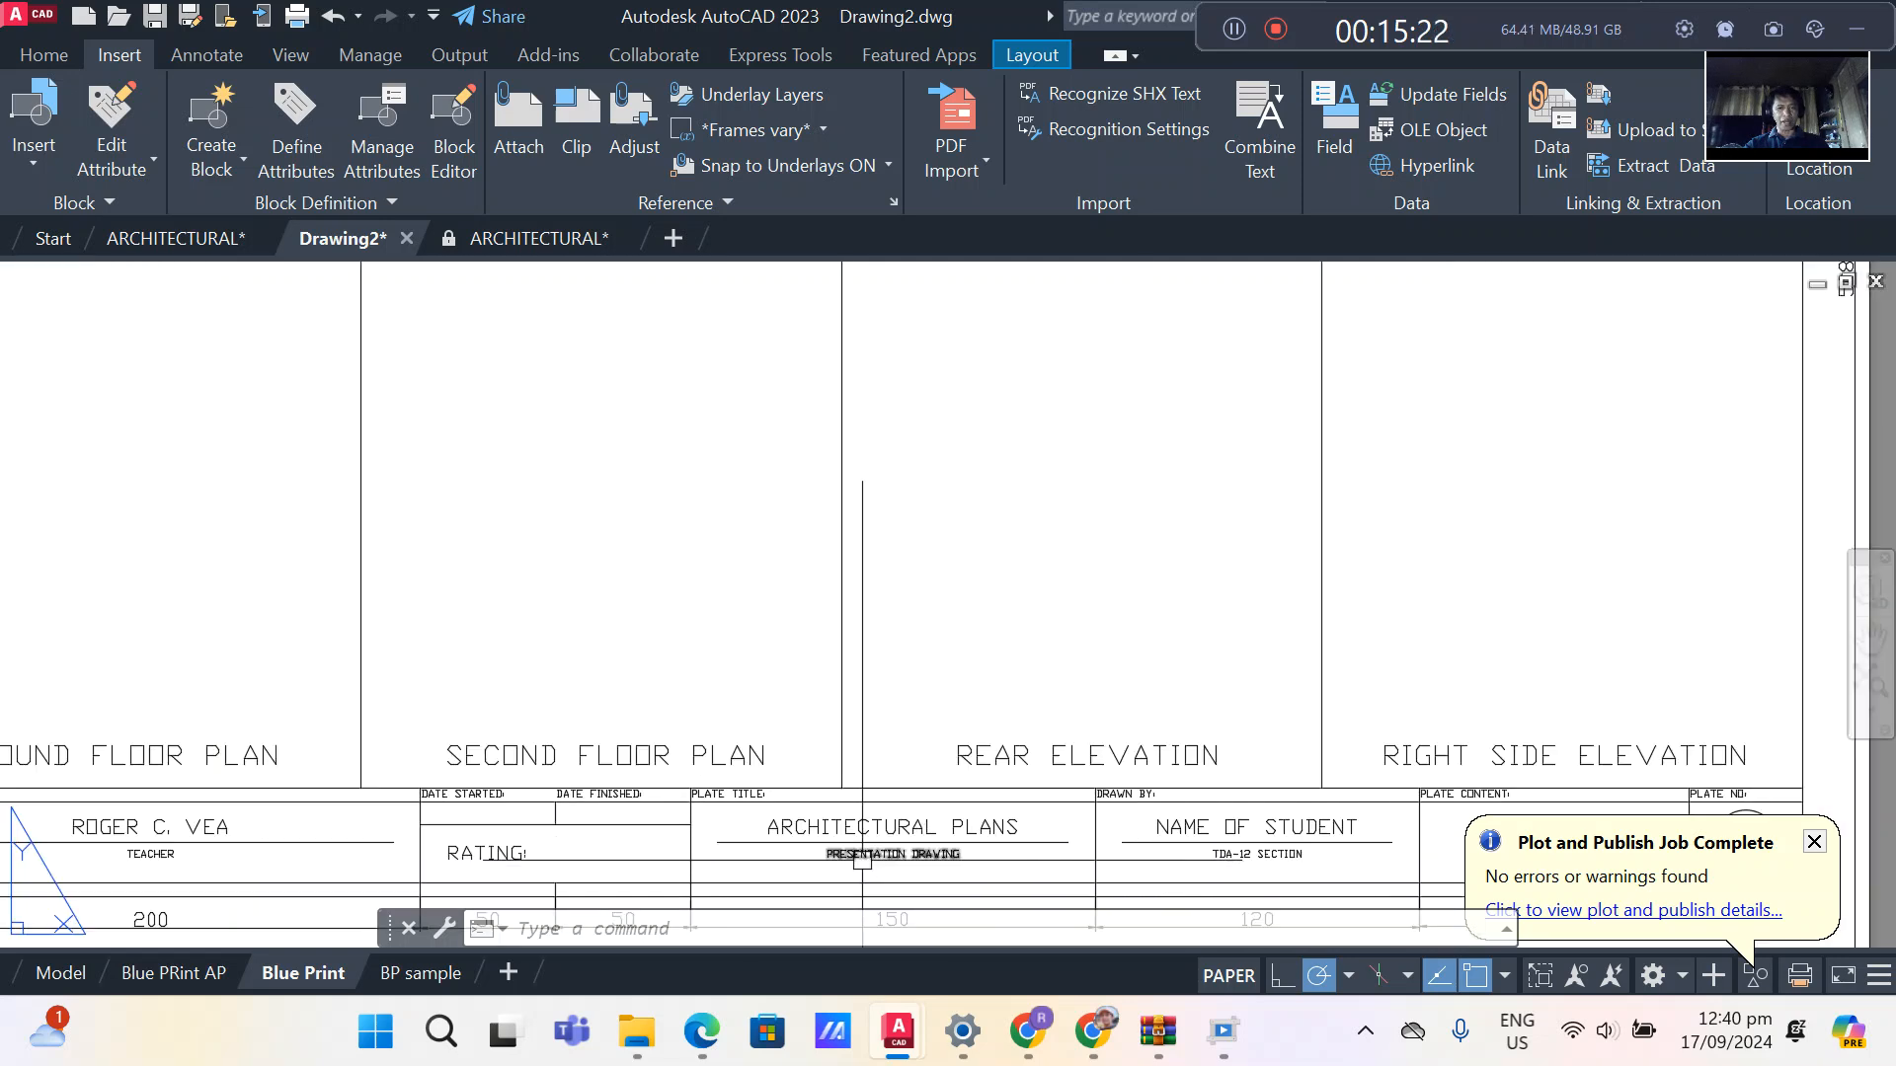
pyautogui.scroll(3, 860, 859)
pyautogui.scroll(1, 860, 859)
pyautogui.scroll(-3, 761, 787)
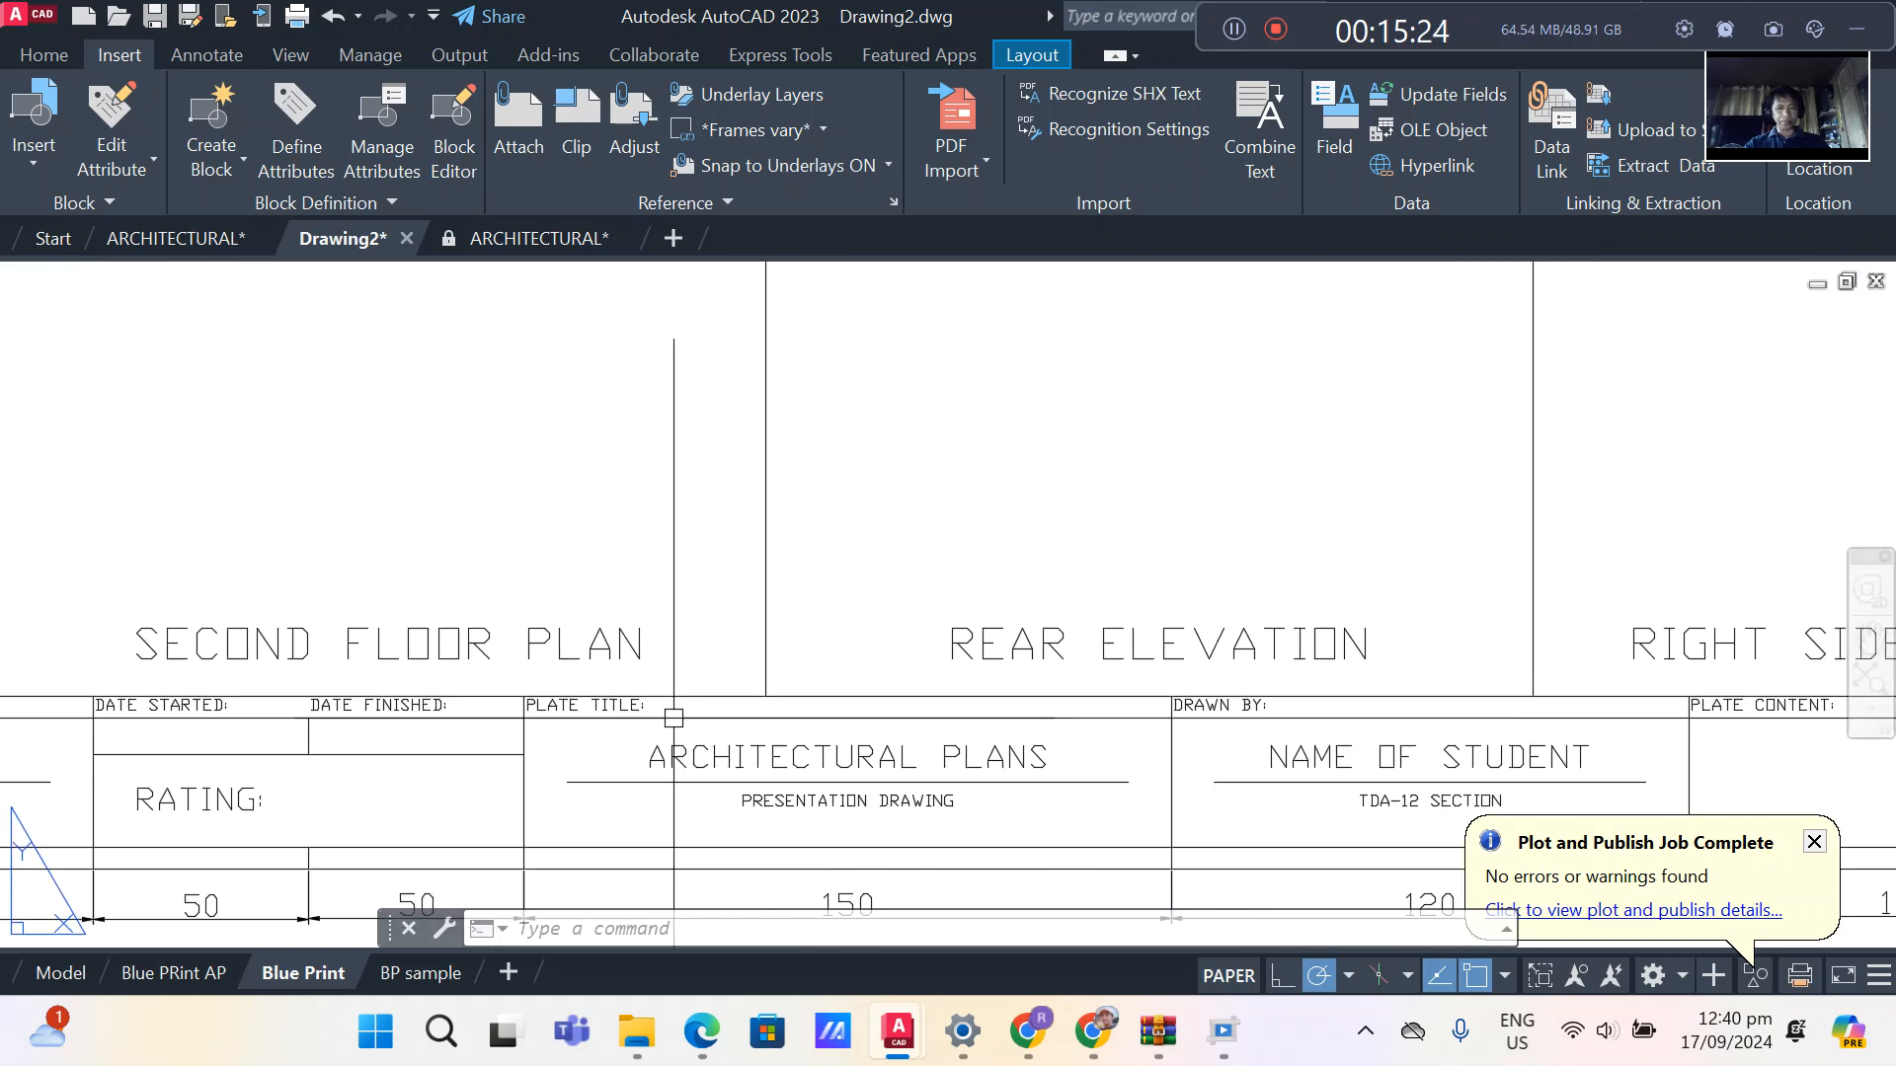
pyautogui.moveTo(1311, 761); pyautogui.dragTo(894, 746, button='middle')
pyautogui.scroll(1, 1138, 744)
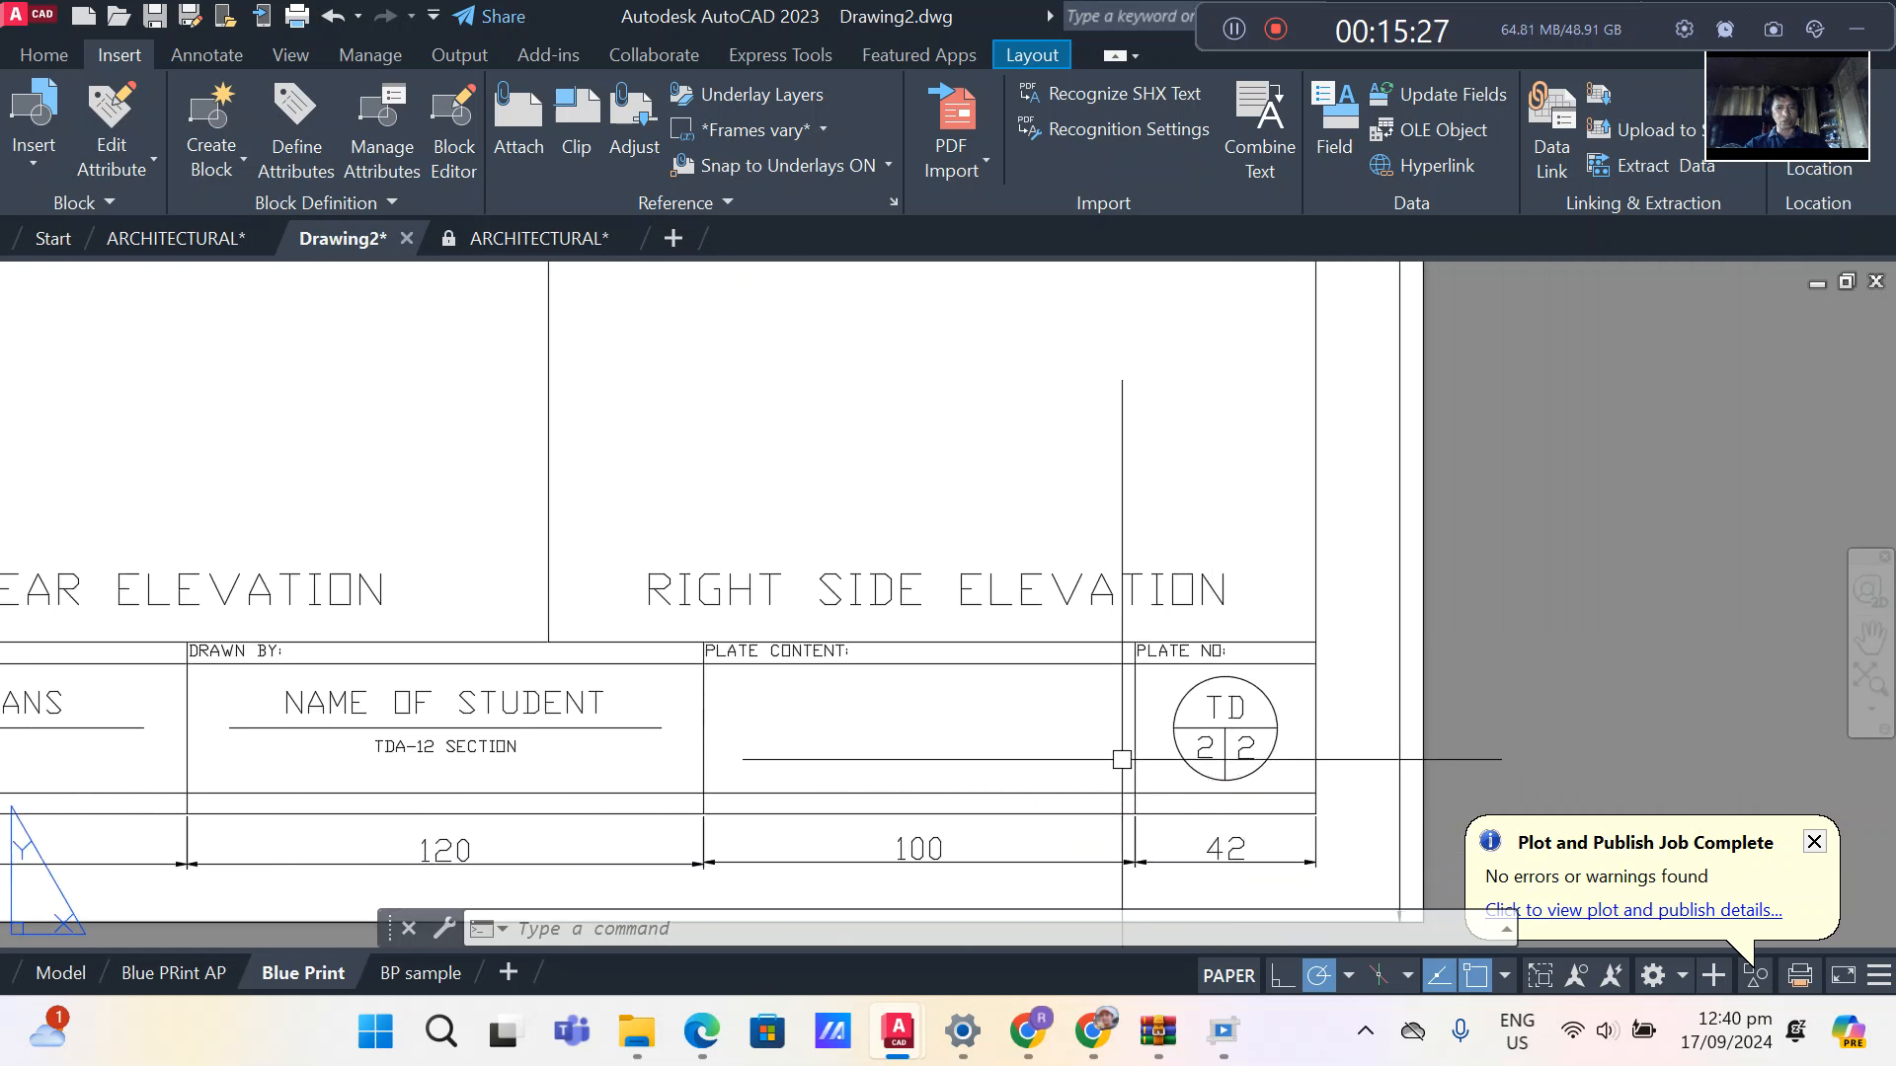
pyautogui.scroll(-3, 998, 741)
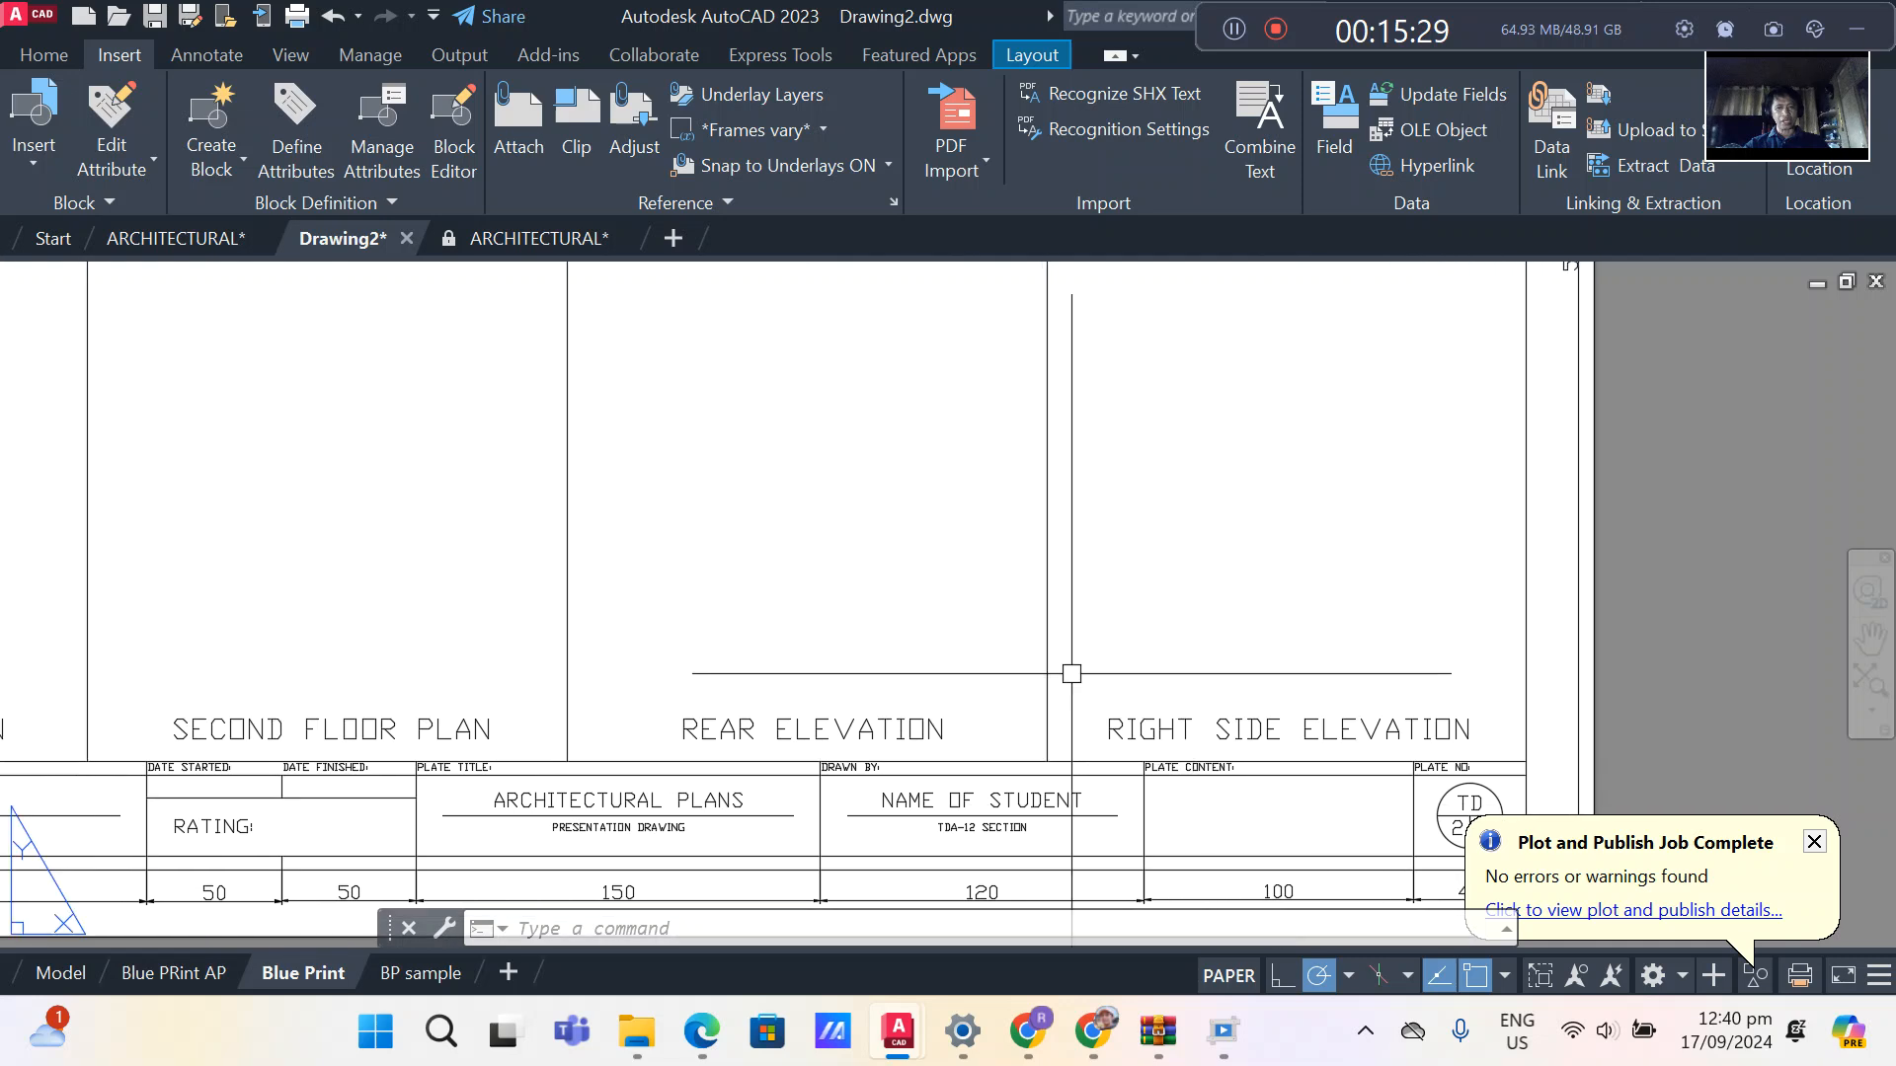
pyautogui.moveTo(952, 655); pyautogui.dragTo(1060, 752, button='middle')
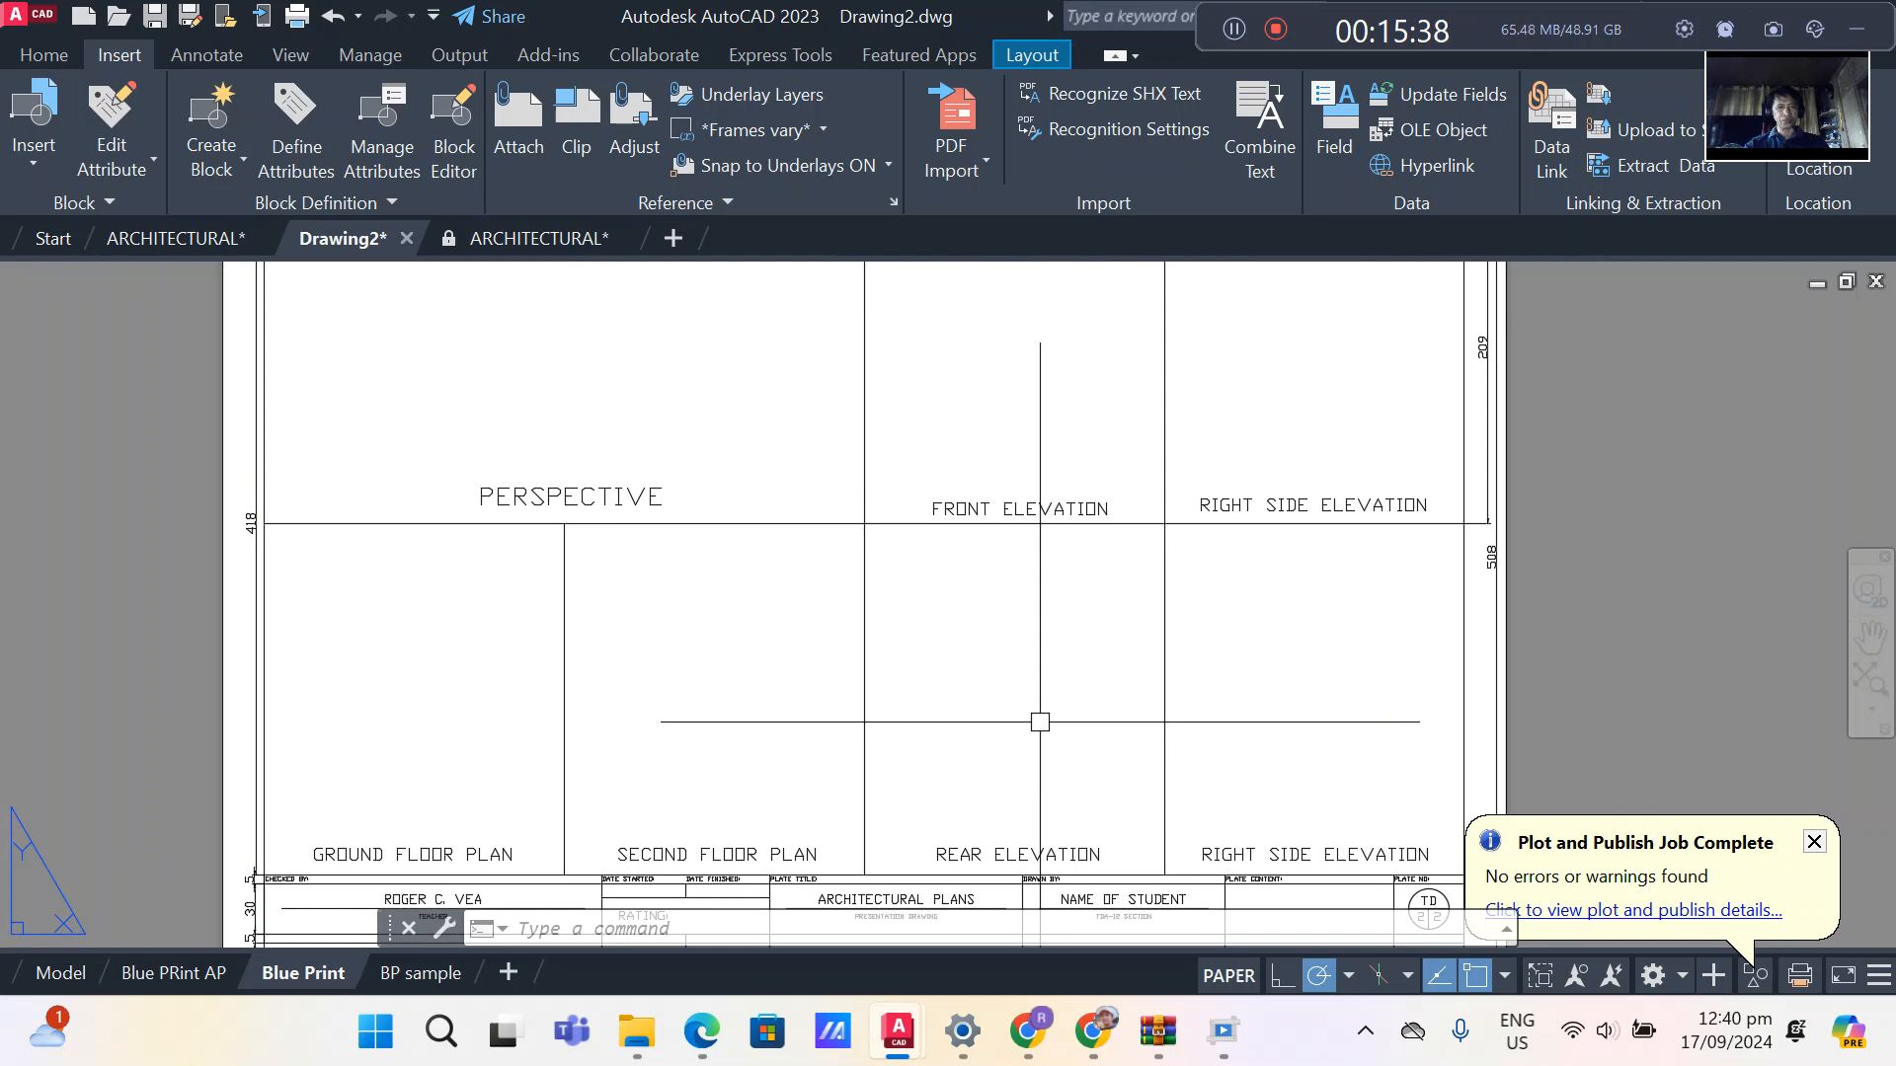
pyautogui.scroll(-2, 702, 493)
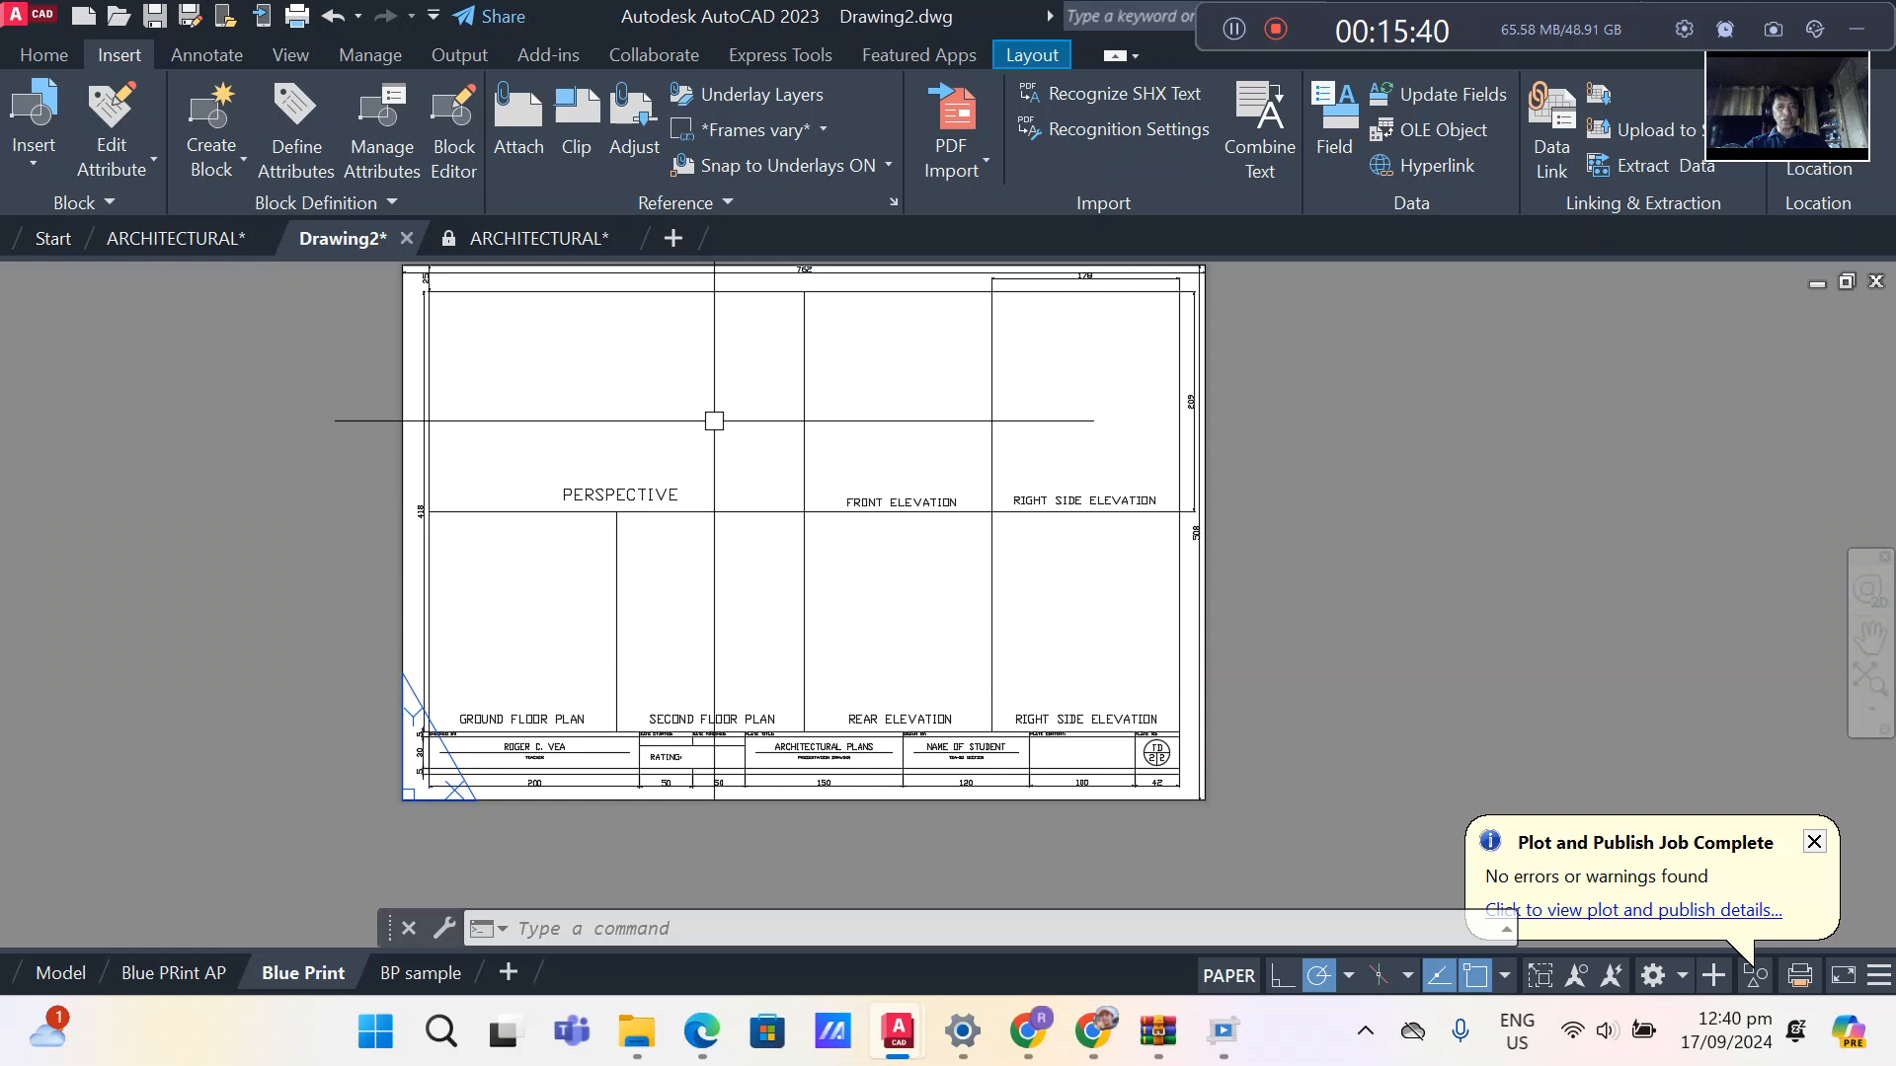
pyautogui.scroll(3, 714, 420)
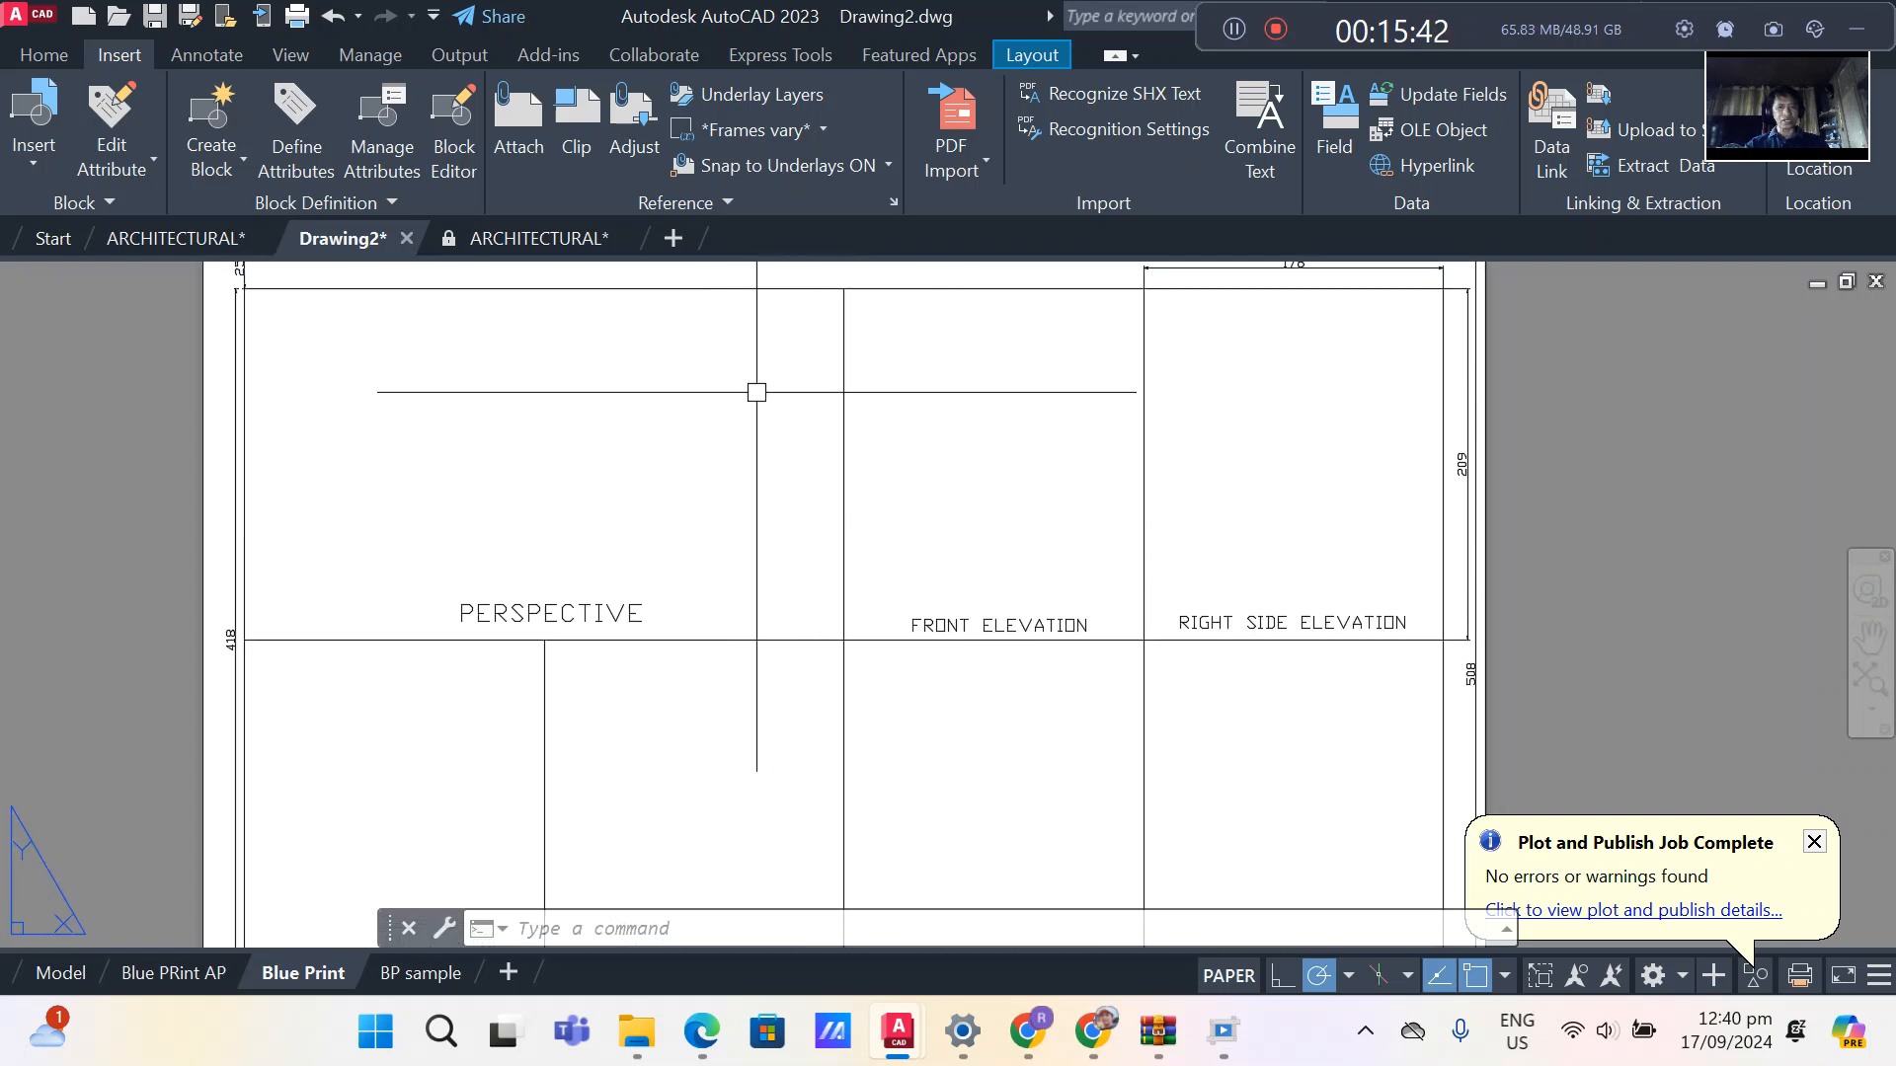
pyautogui.scroll(-1, 761, 405)
pyautogui.scroll(1, 780, 423)
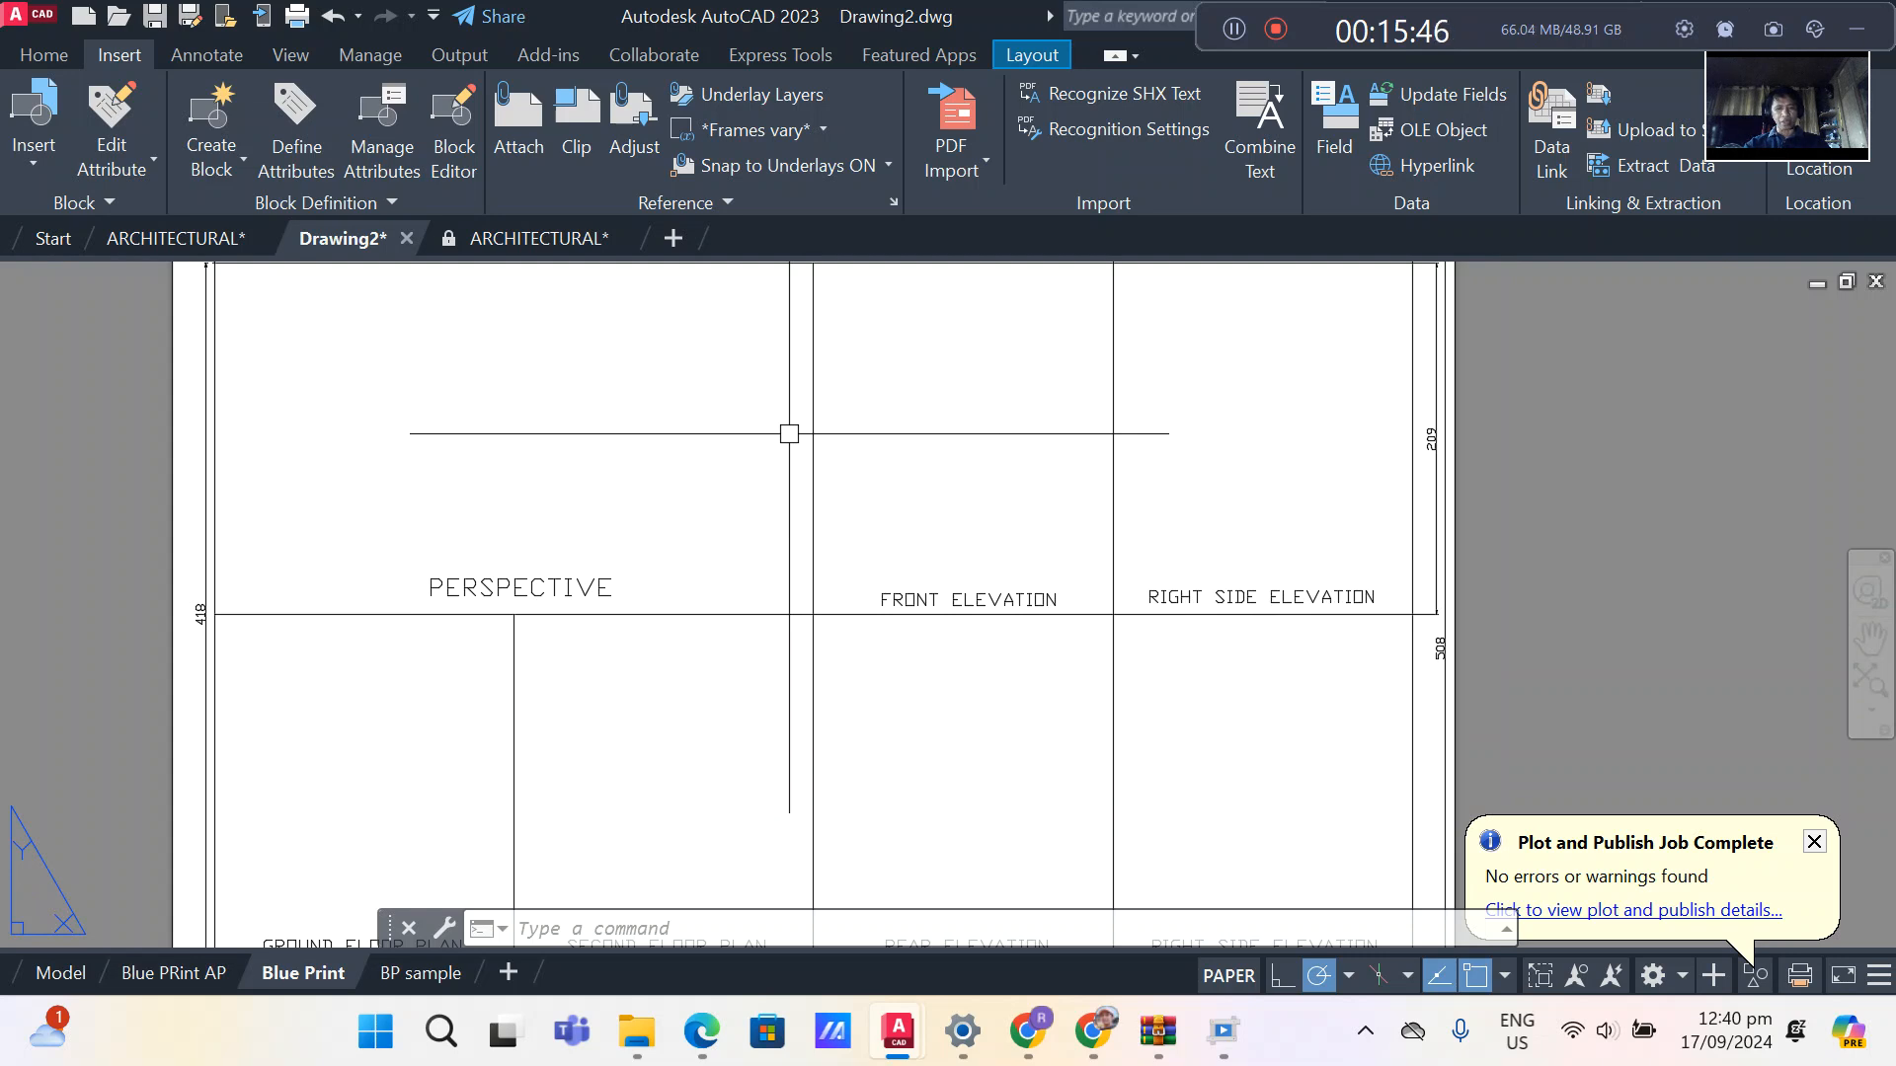
pyautogui.moveTo(1222, 1031)
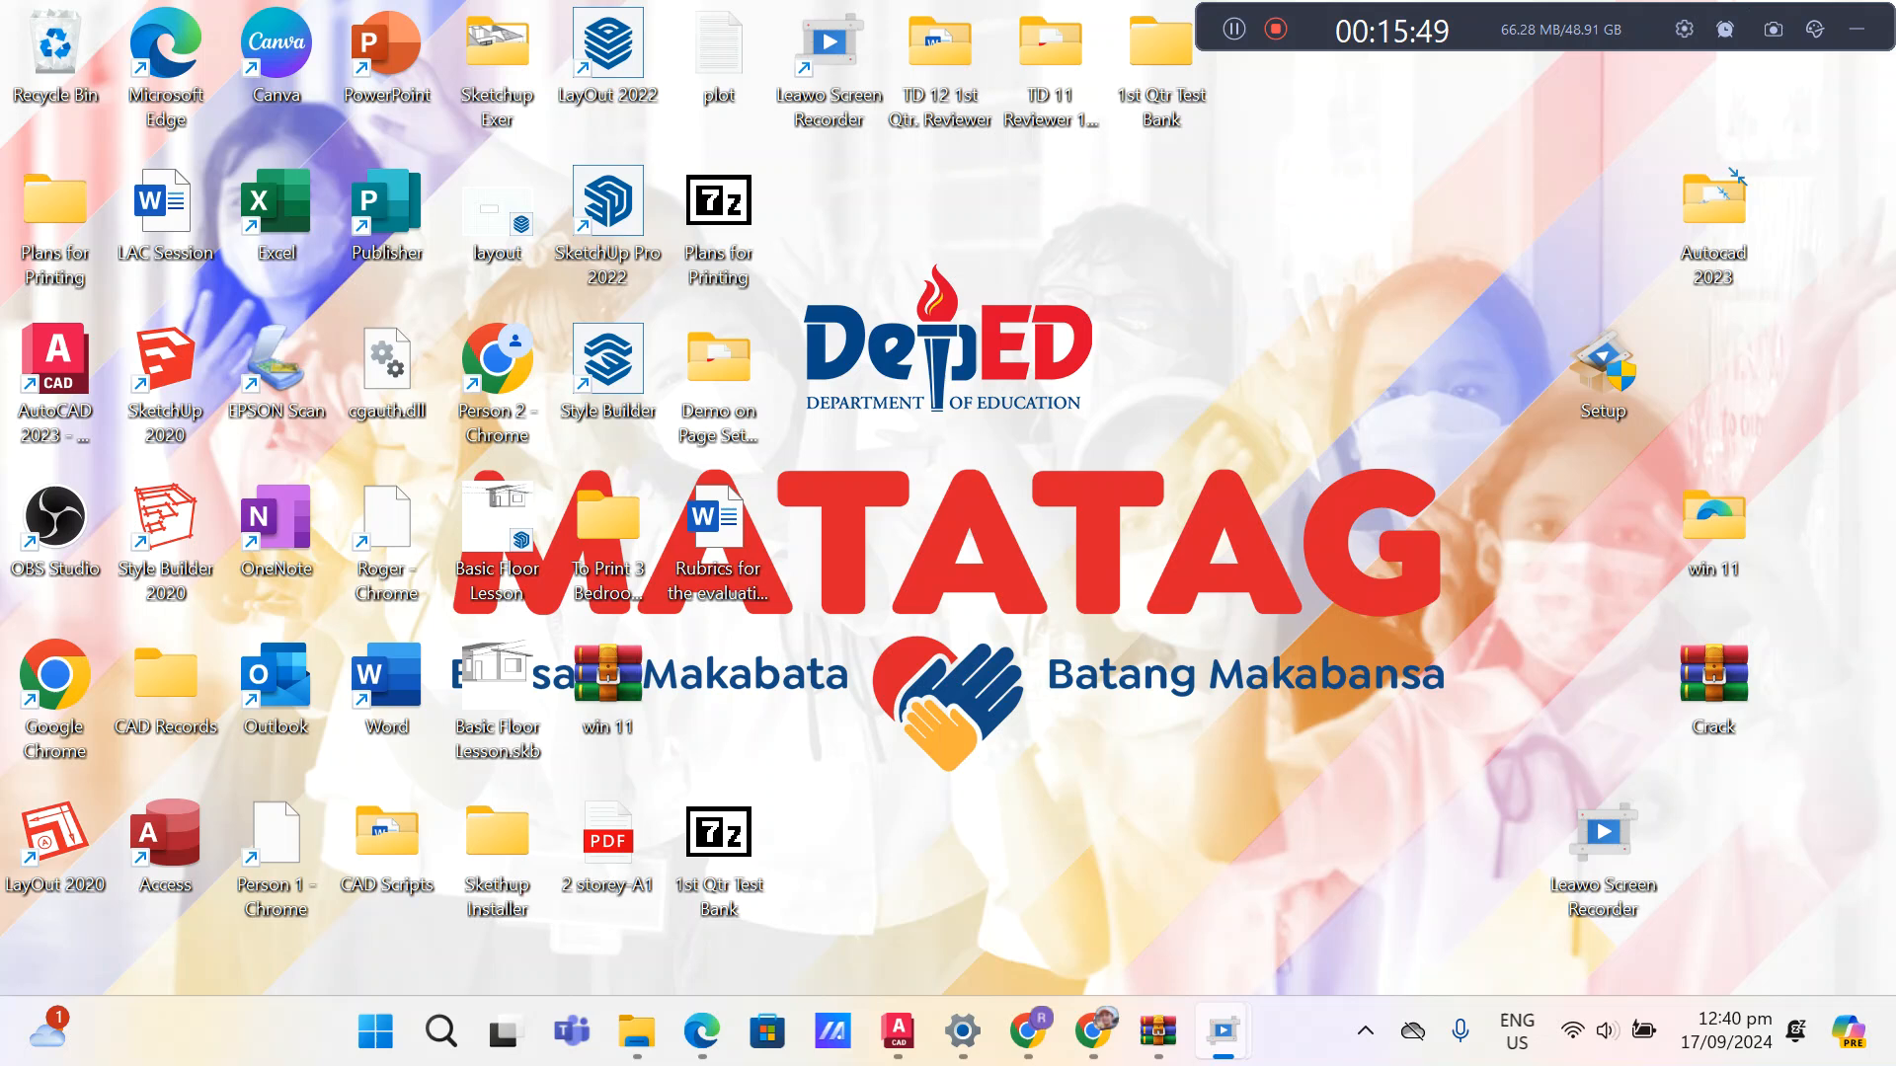
pyautogui.click(1343, 888)
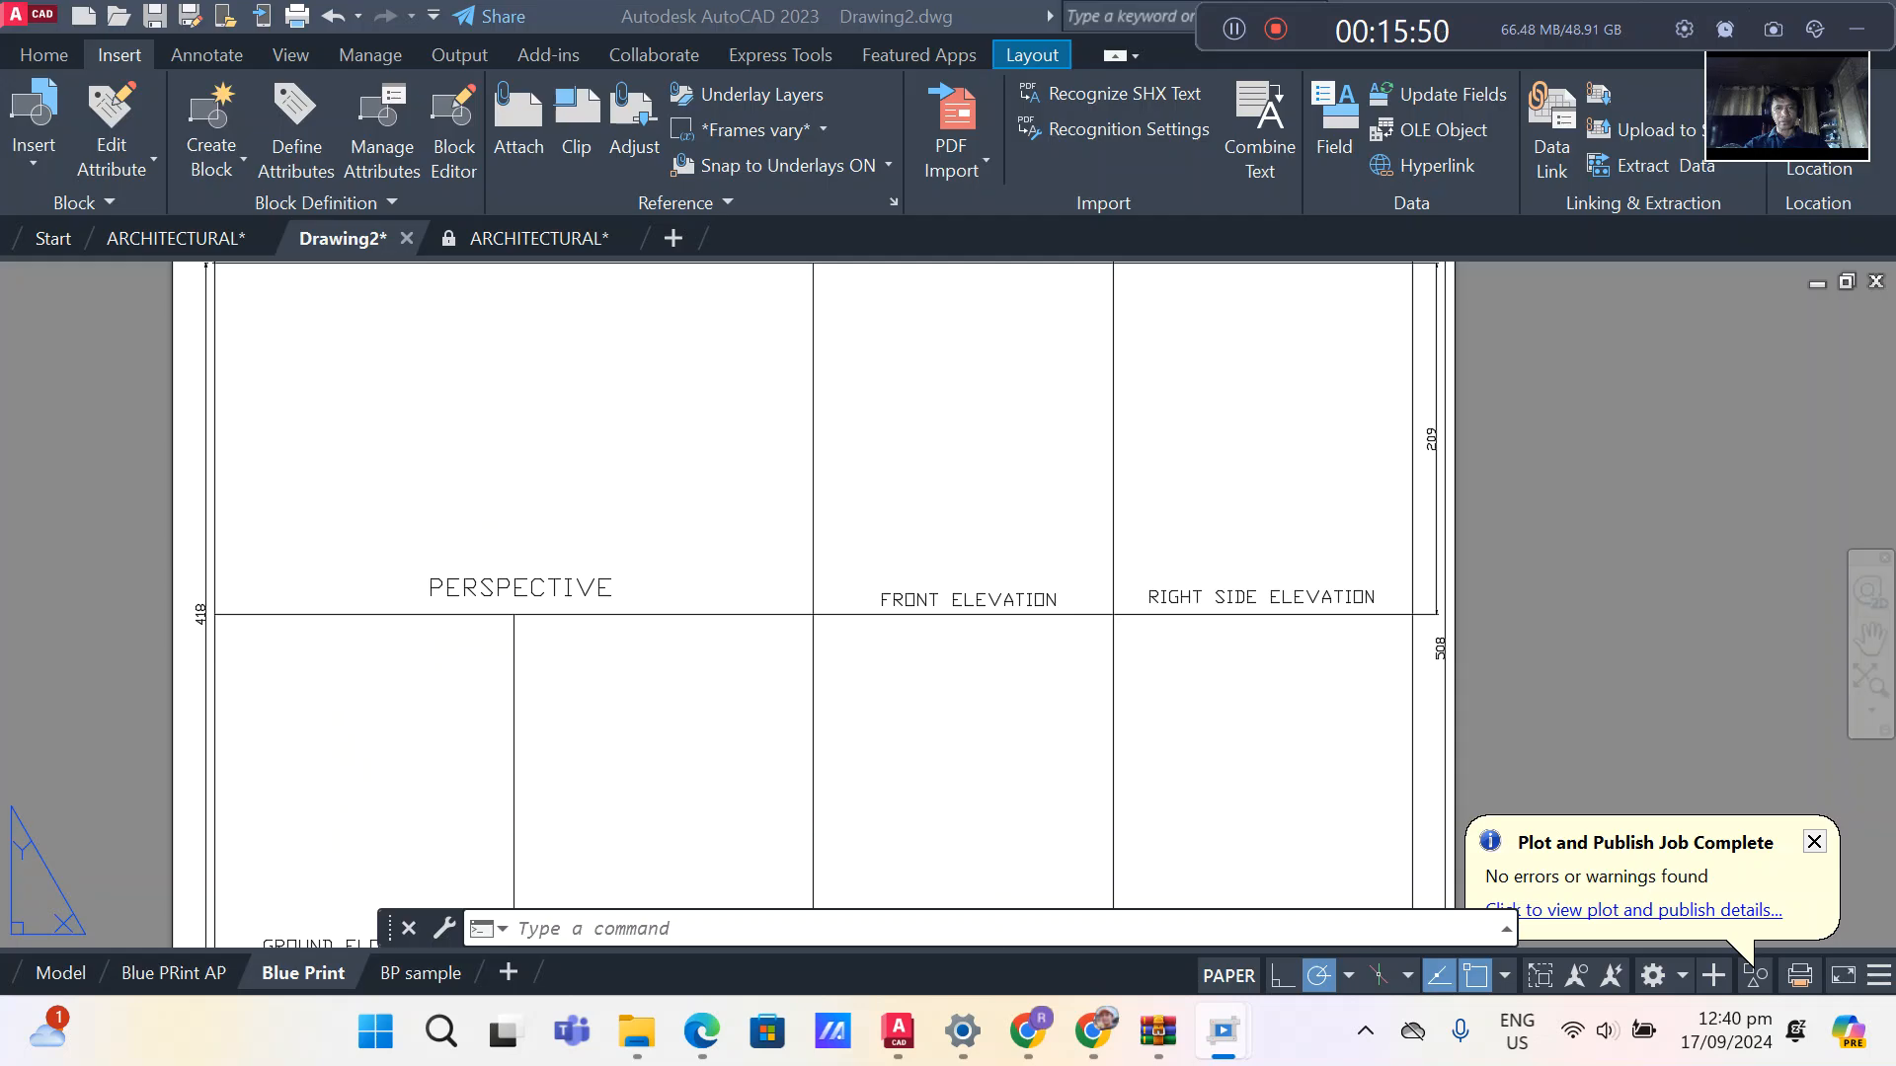